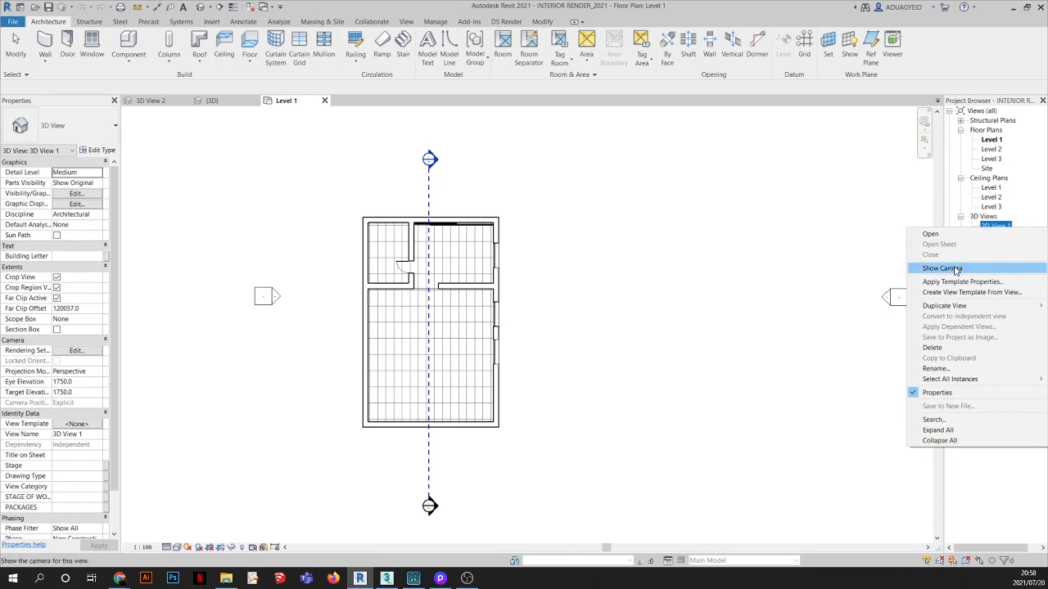
Step: Show the camera of 3D View 2 on the Level 1 plan and open 3D View 2 to inspect its framing
click(997, 236)
right_click(999, 239)
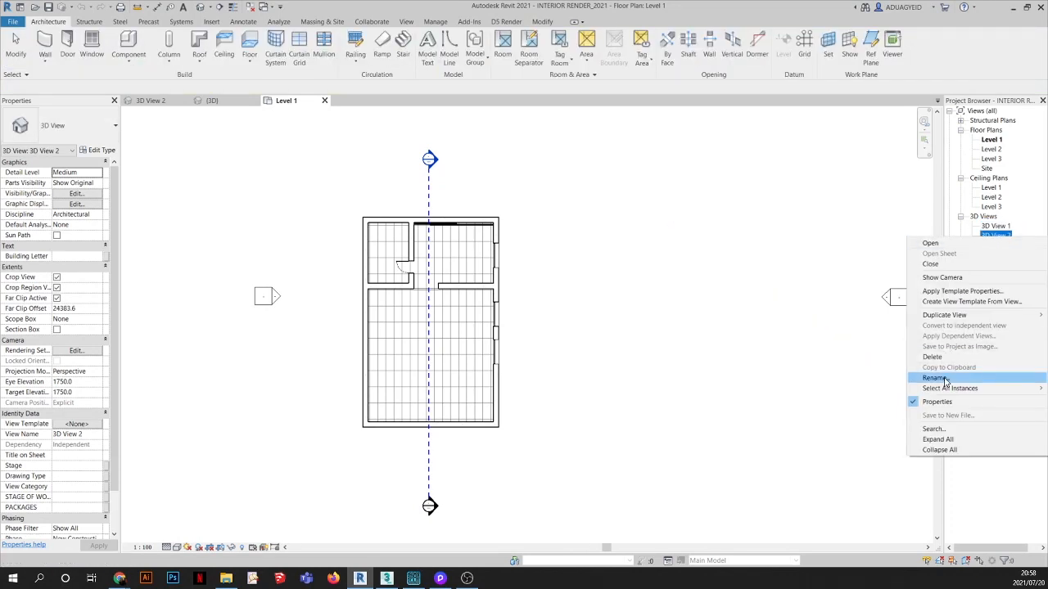
click(943, 280)
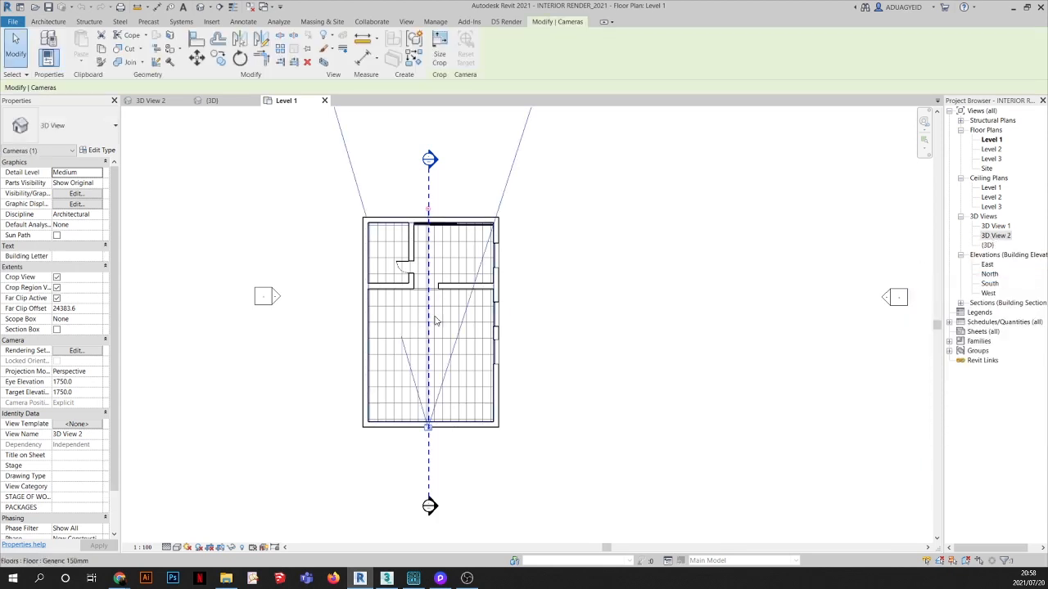
double_click(992, 237)
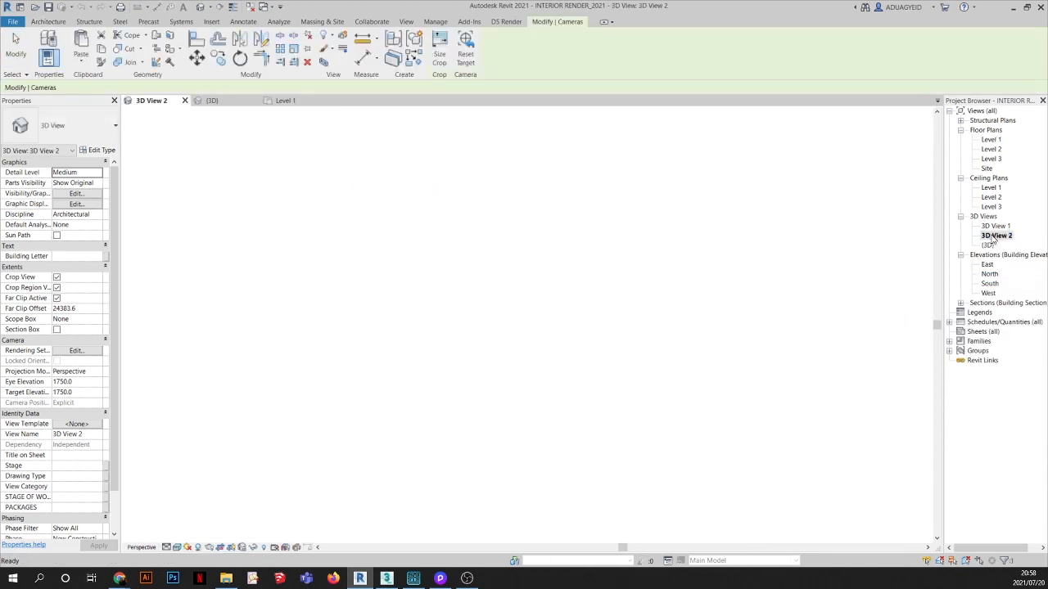
scroll(529, 267, up, 2)
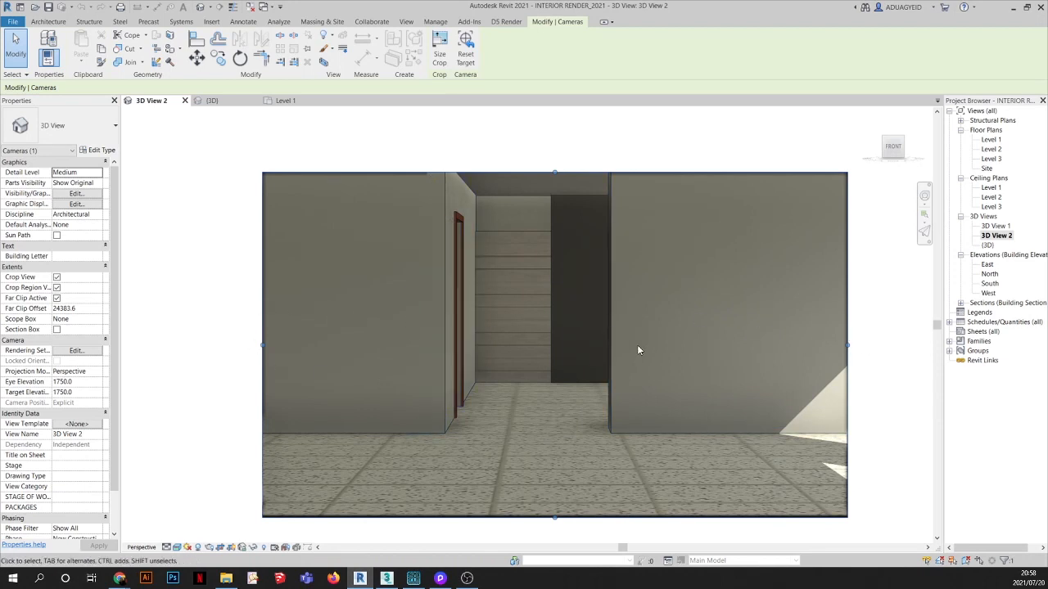
middle_drag(884, 370, 860, 359)
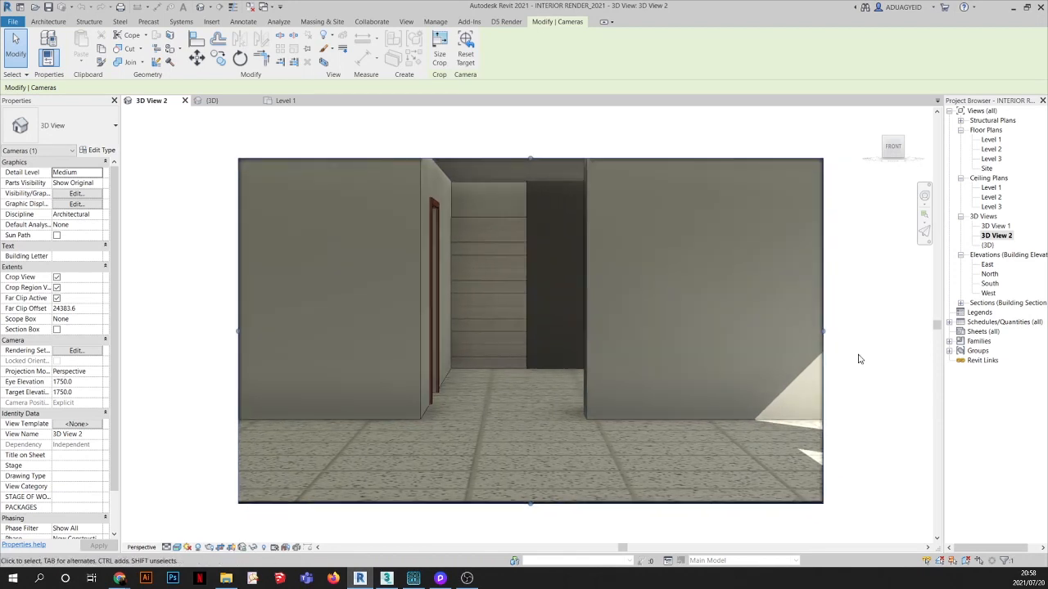
Step: Switch to the {3D} view and inspect the building exterior with its roof and windows
key(ctrl+Tab)
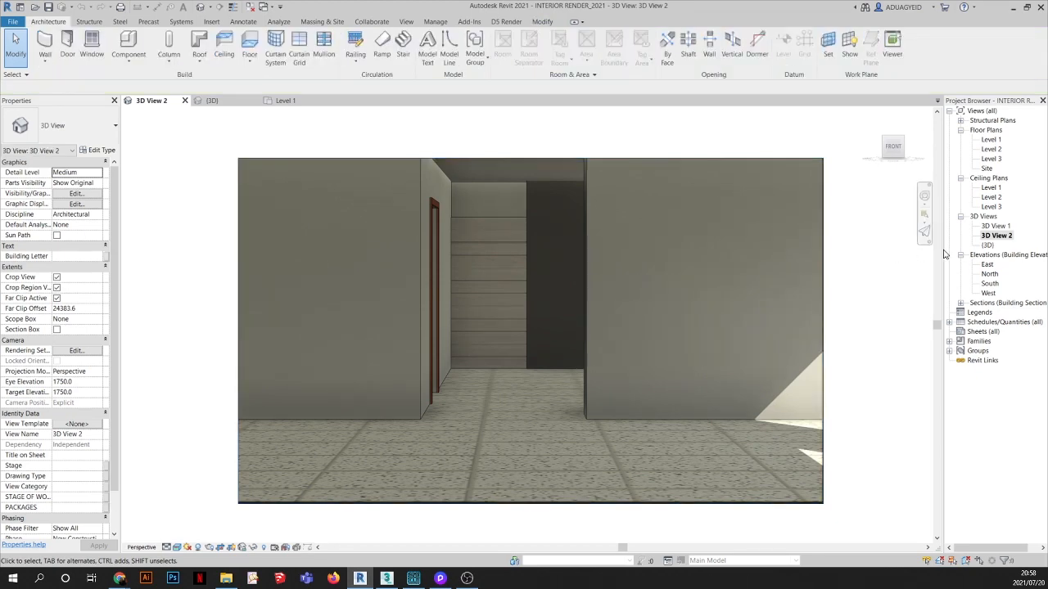
scroll(598, 352, up, 3)
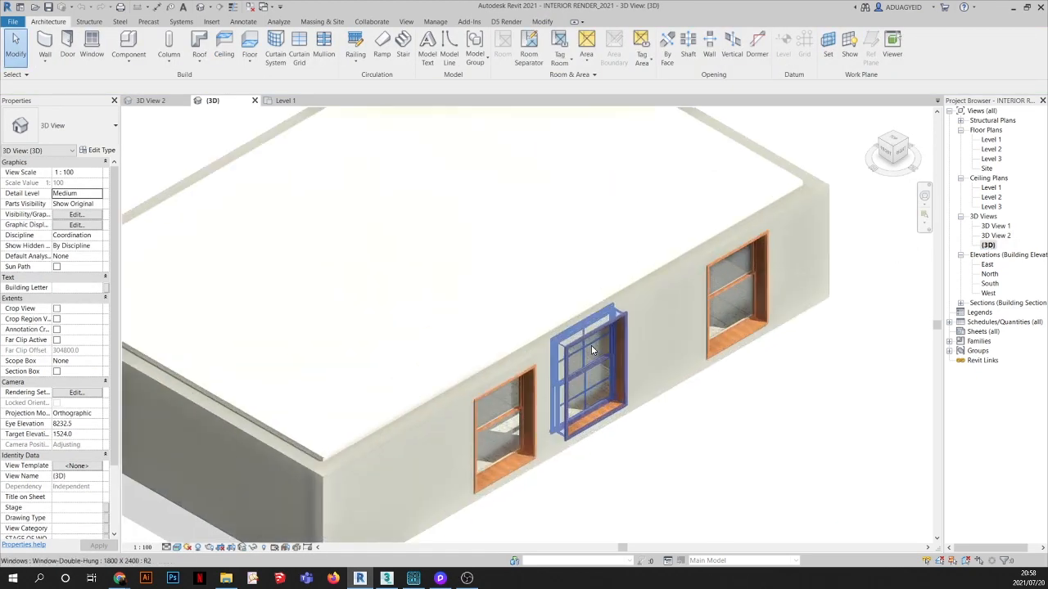
scroll(598, 352, down, 2)
middle_drag(770, 307, 757, 306)
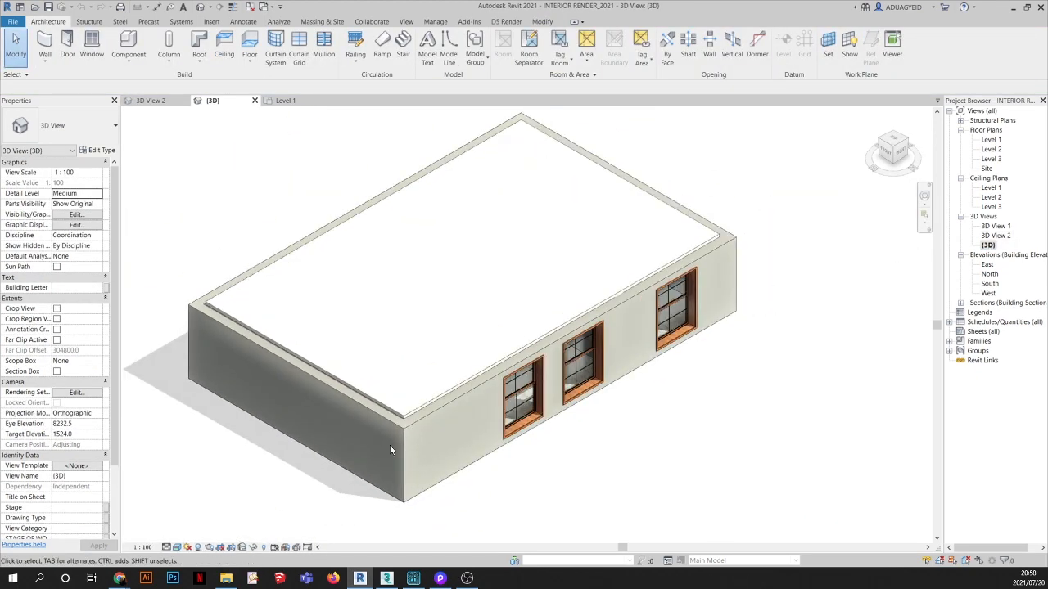
middle_drag(694, 417, 699, 431)
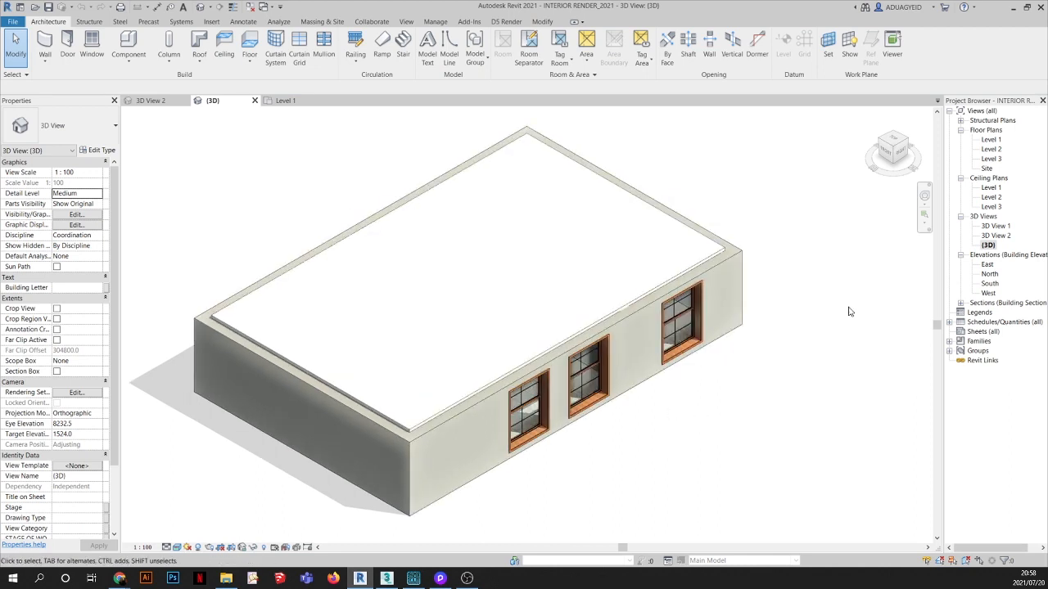
Step: Open 3D View 2 and launch D5 Render from it with a new .drs project
double_click(996, 236)
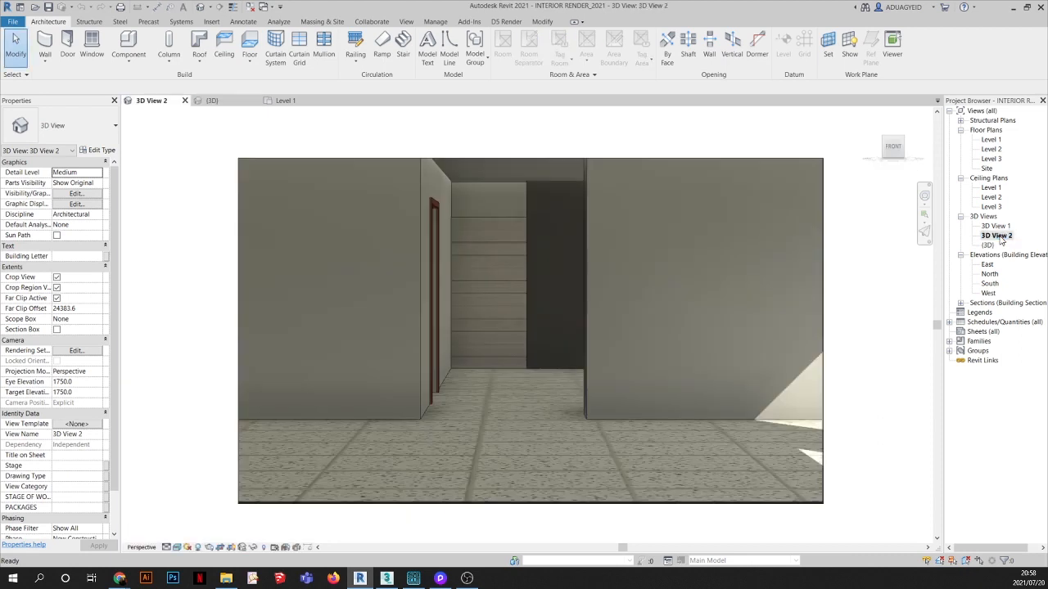
click(506, 22)
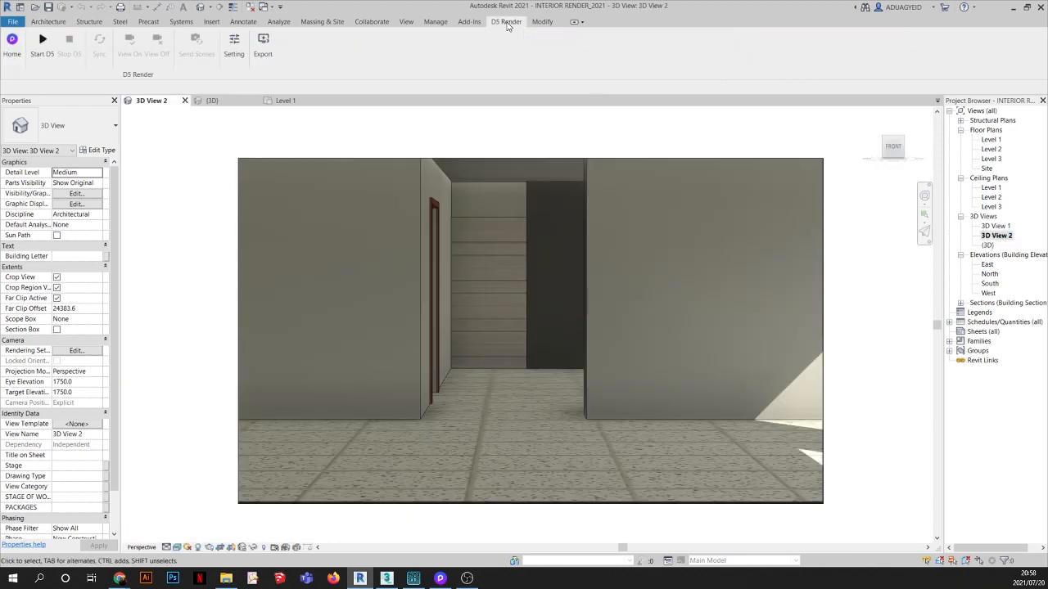
click(43, 48)
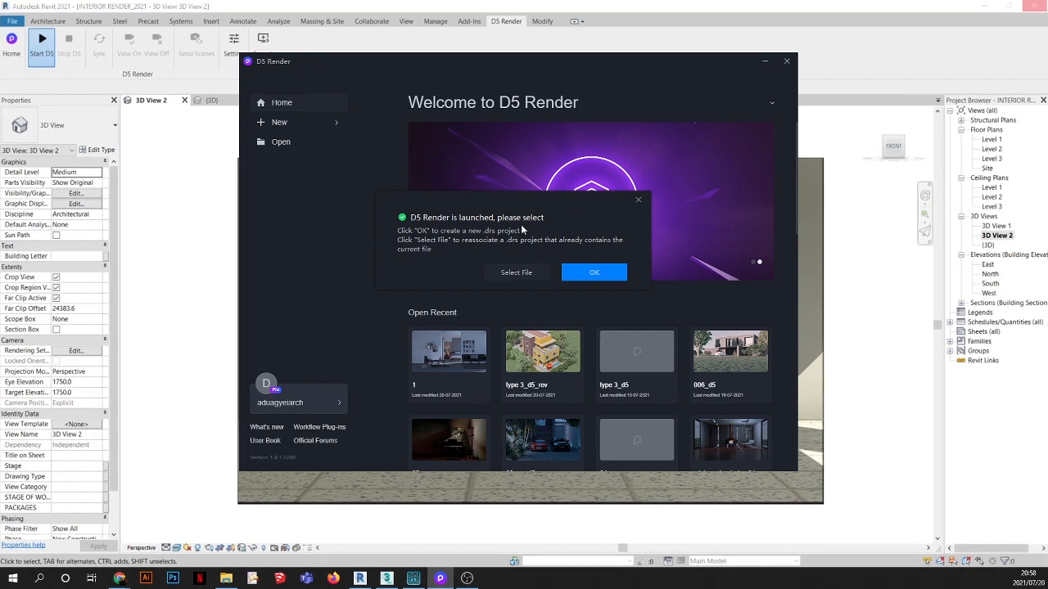
click(593, 275)
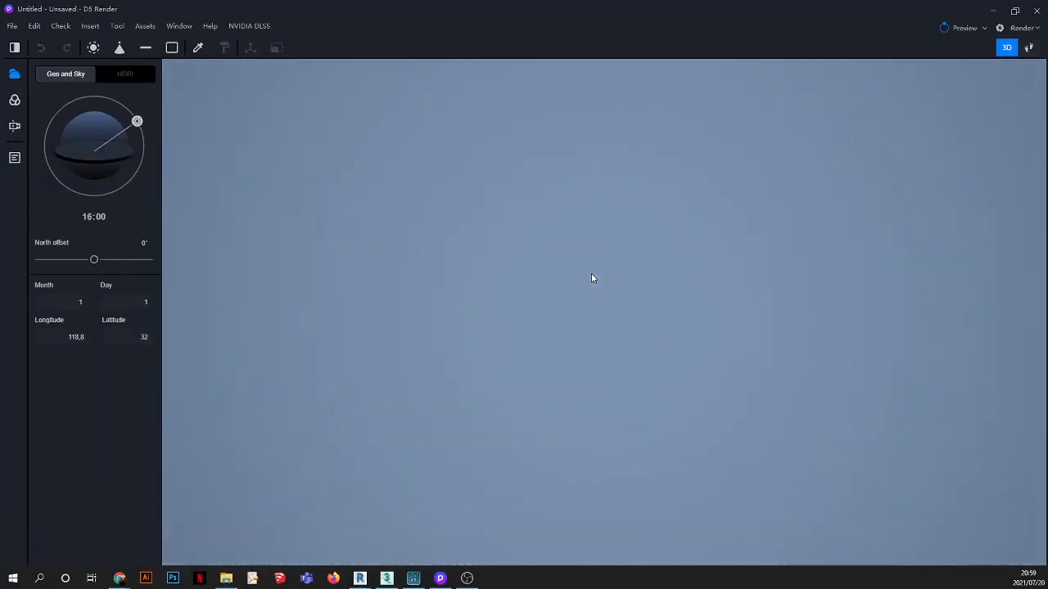
Step: Show the scene list in D5 Render and check the model's Sync Progress window
click(14, 161)
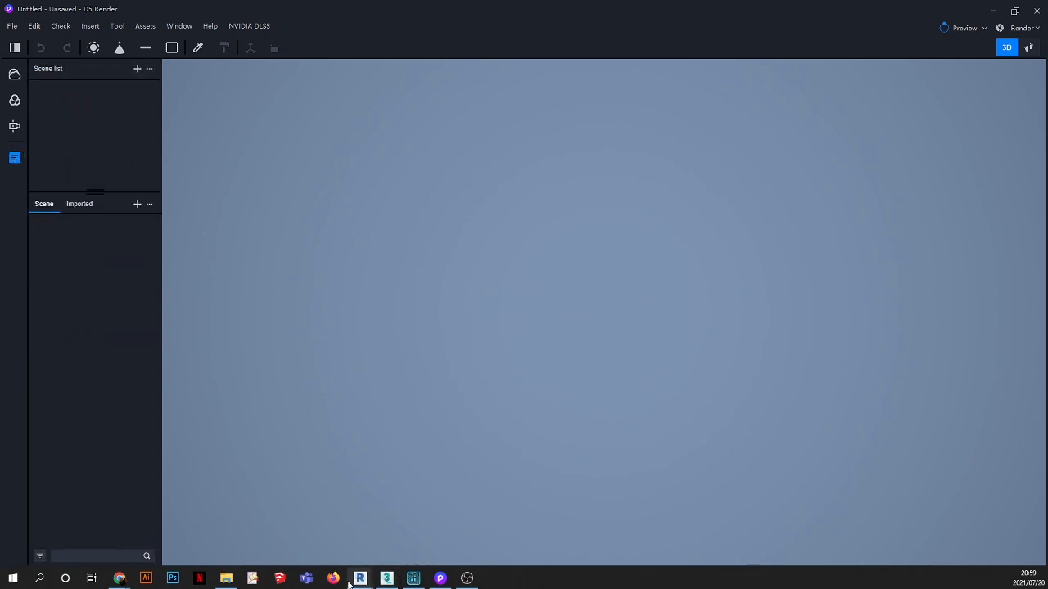
mouse_move(354, 581)
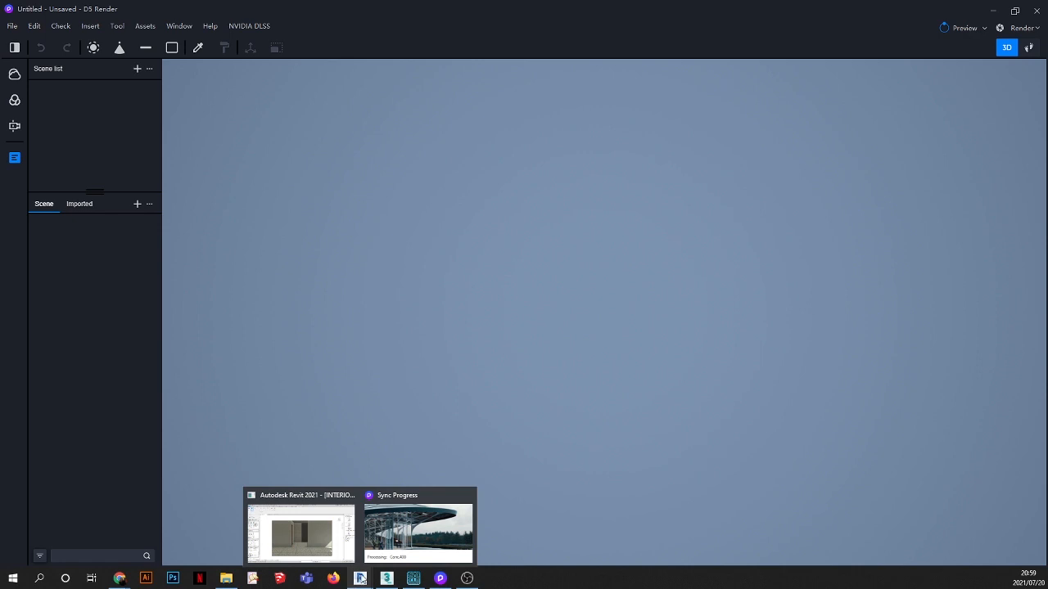
click(404, 539)
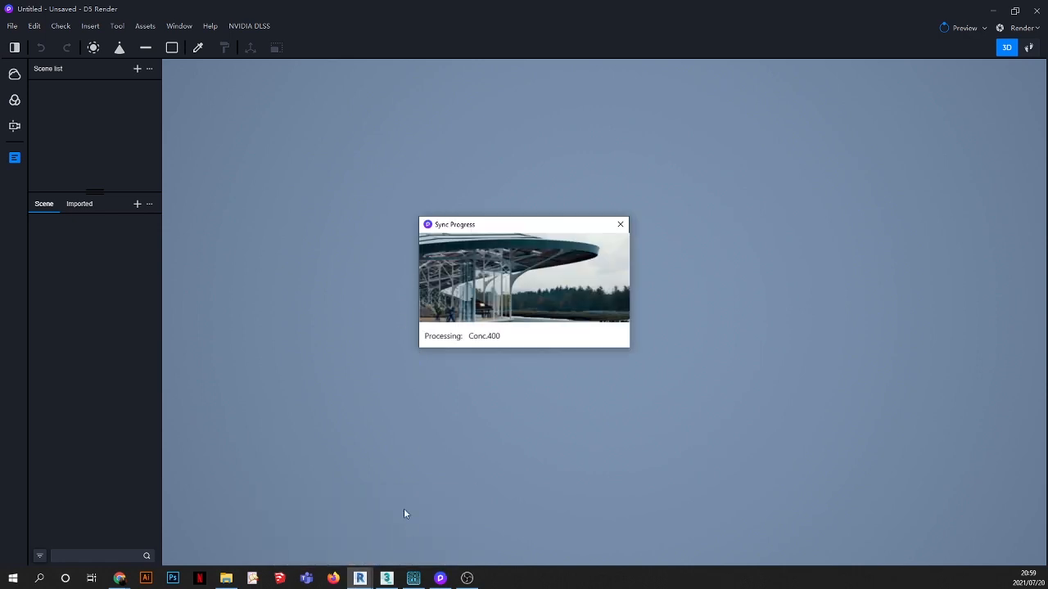
mouse_move(360, 578)
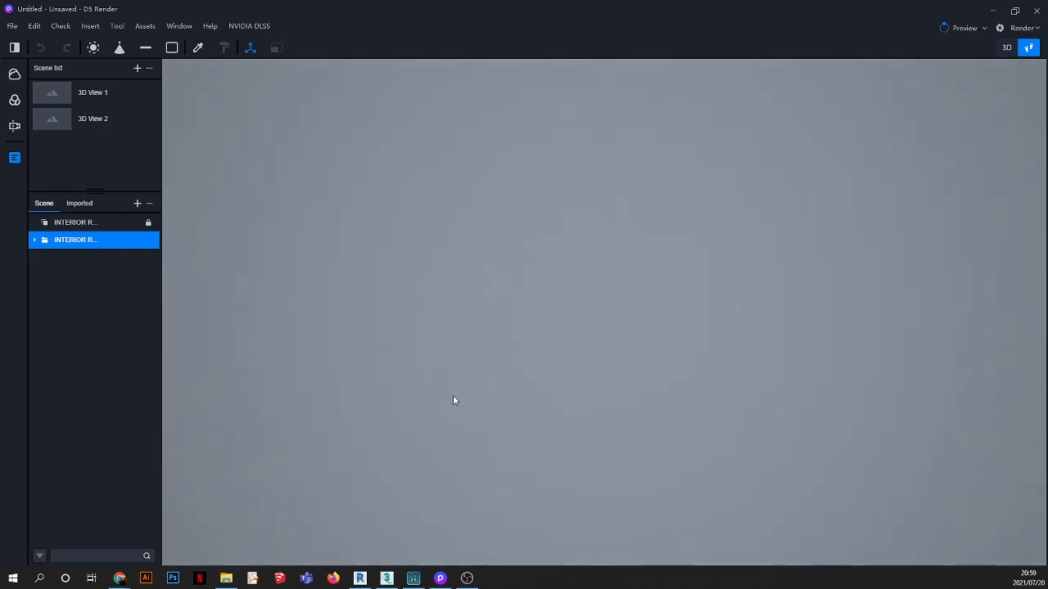
Step: Preview the synced 3D View 1 and 3D View 2 scenes, ending on 3D View 2, and check the camera settings
click(56, 120)
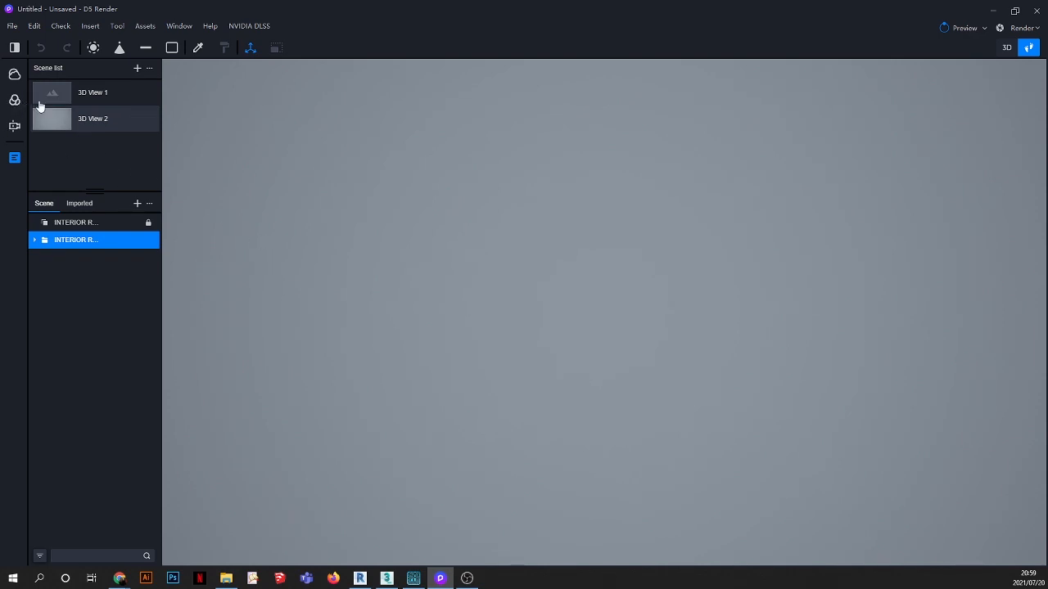
click(14, 128)
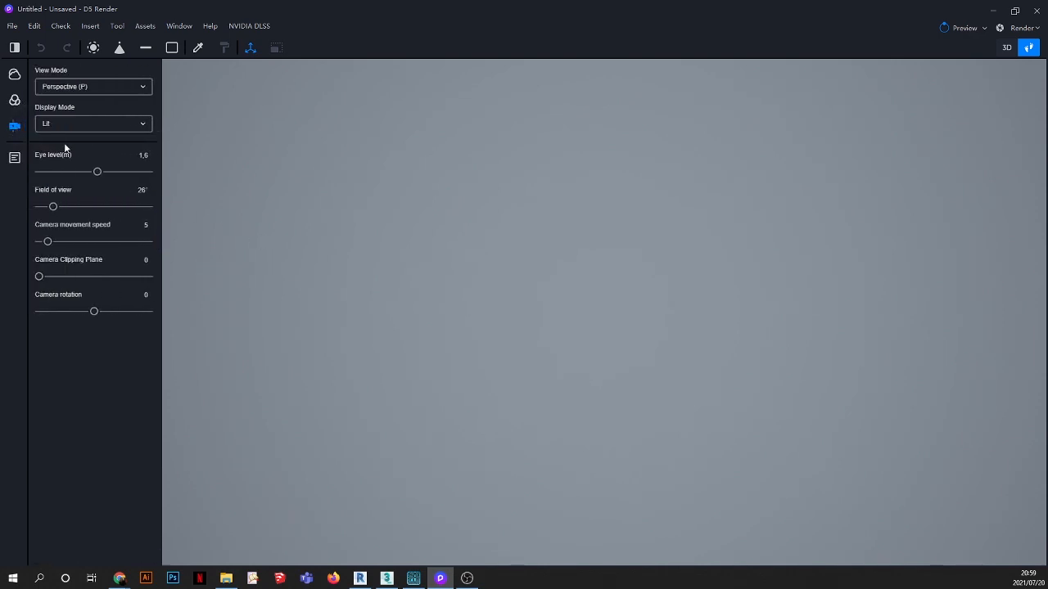
click(14, 157)
click(86, 95)
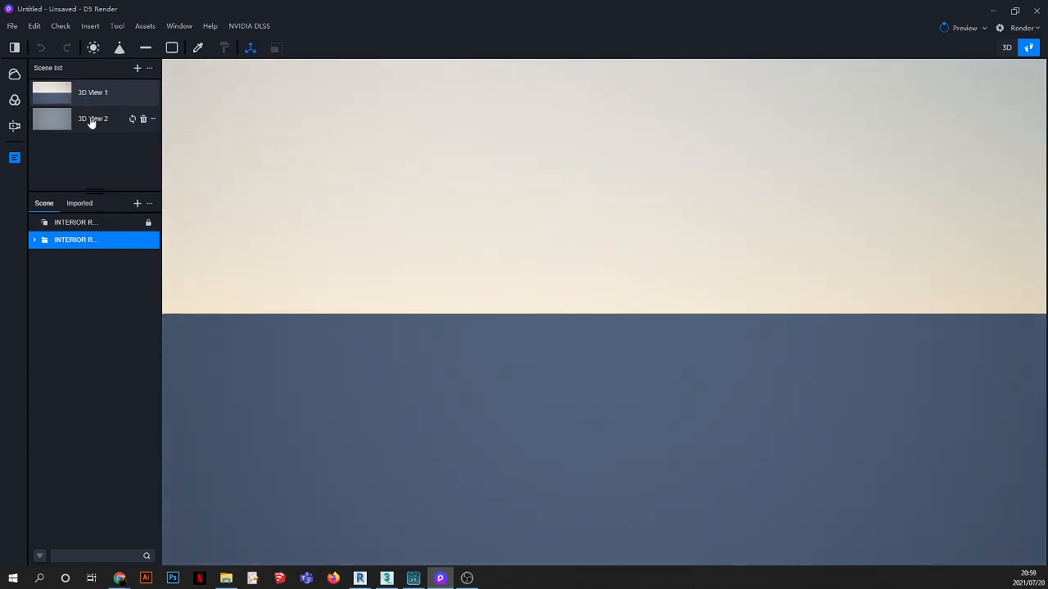
click(90, 119)
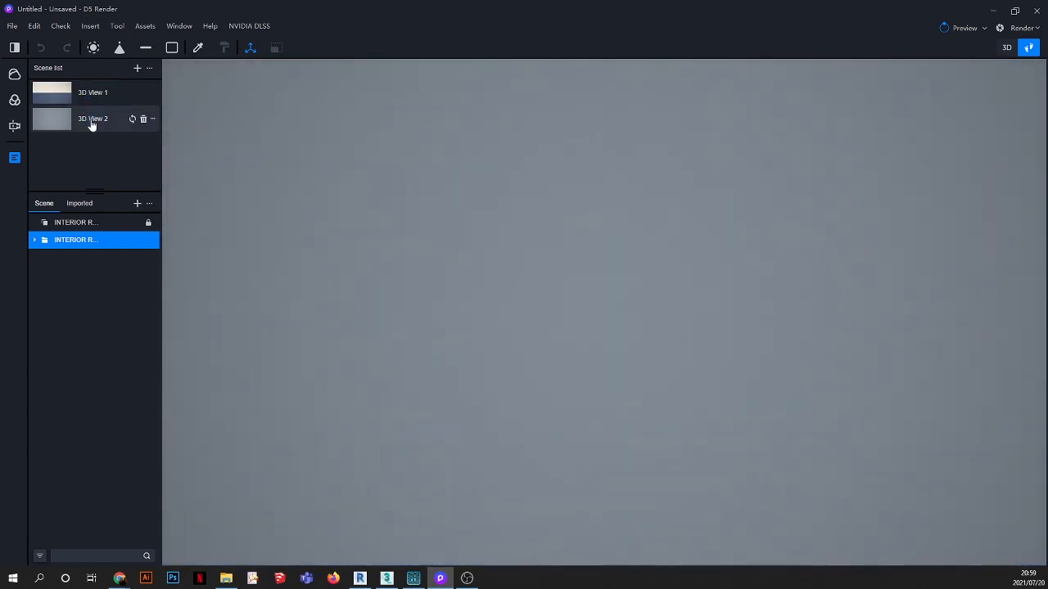
Step: Widen the camera's field of view to 55.8° in the 3D View 2 scene
click(15, 128)
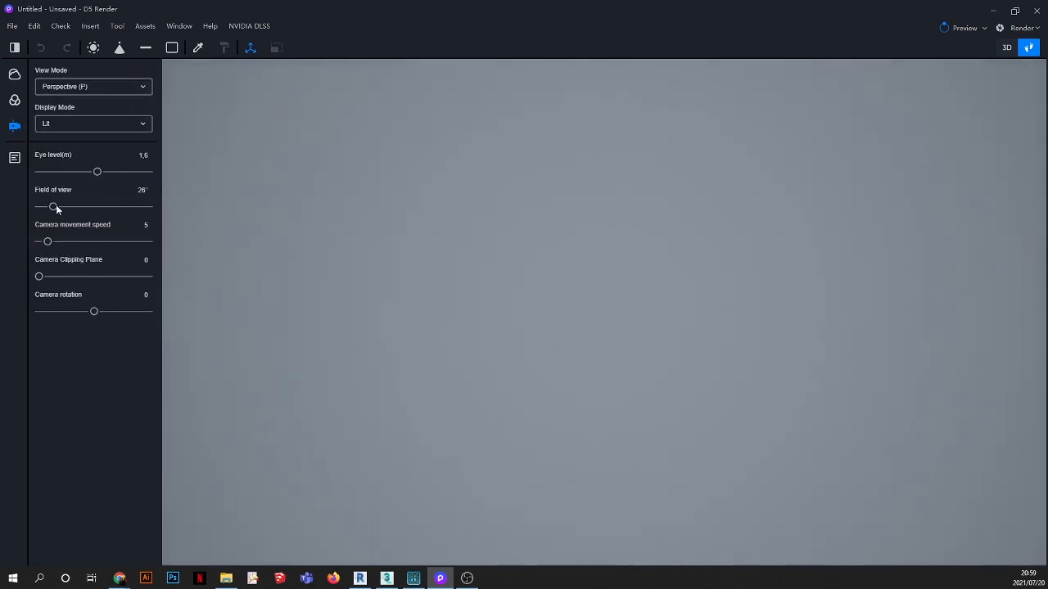
mouse_move(53, 207)
mouse_down()
mouse_move(147, 206)
mouse_move(39, 206)
mouse_move(73, 206)
mouse_up()
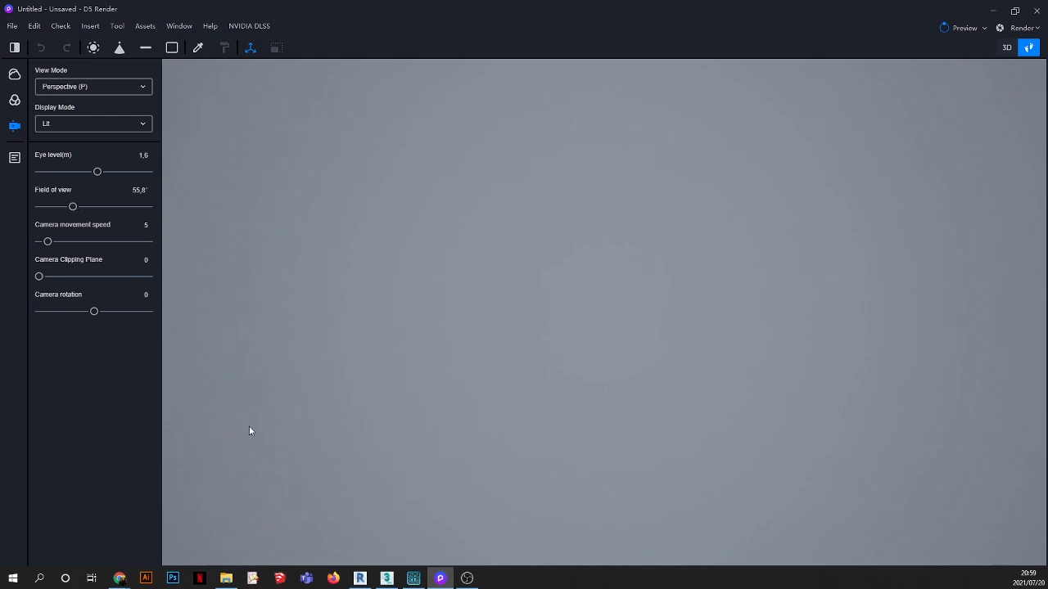
Step: Switch to Revit, show 3D View 2's camera on the Level 1 plan and move it from the lower wall into the room
click(359, 579)
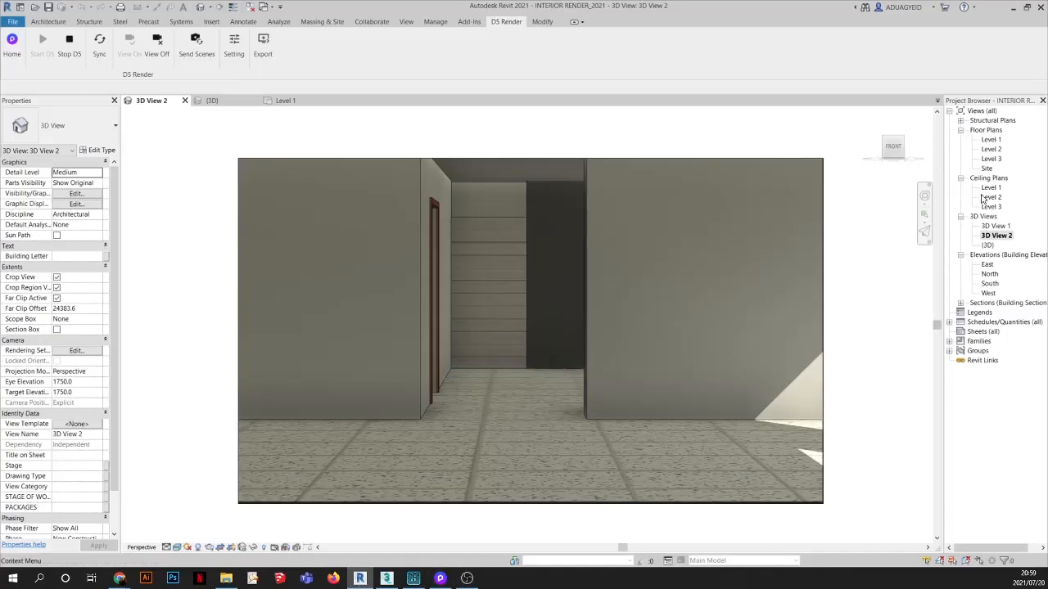
double_click(990, 140)
right_click(995, 236)
click(942, 277)
scroll(427, 426, up, 3)
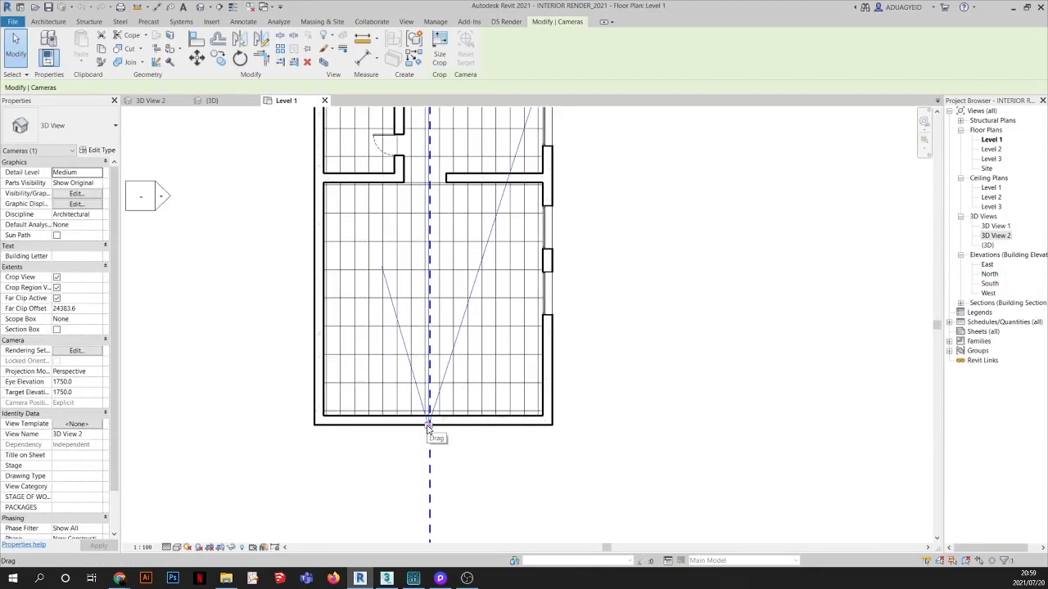
drag(429, 417, 541, 402)
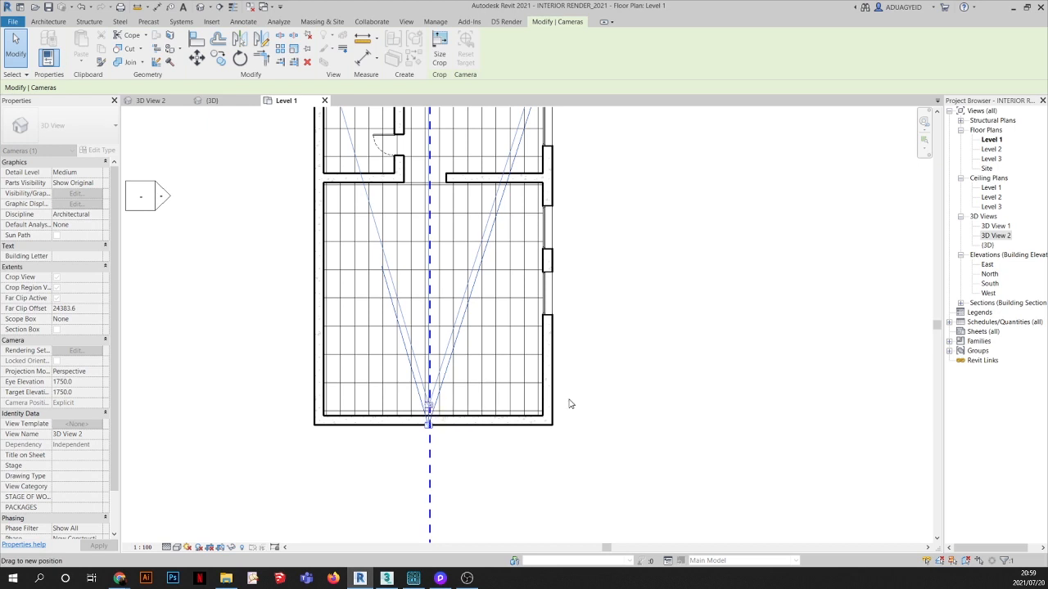
click(582, 402)
Step: Open 3D View 2, sync the updated model to D5 Render and switch to D5 Render
double_click(996, 236)
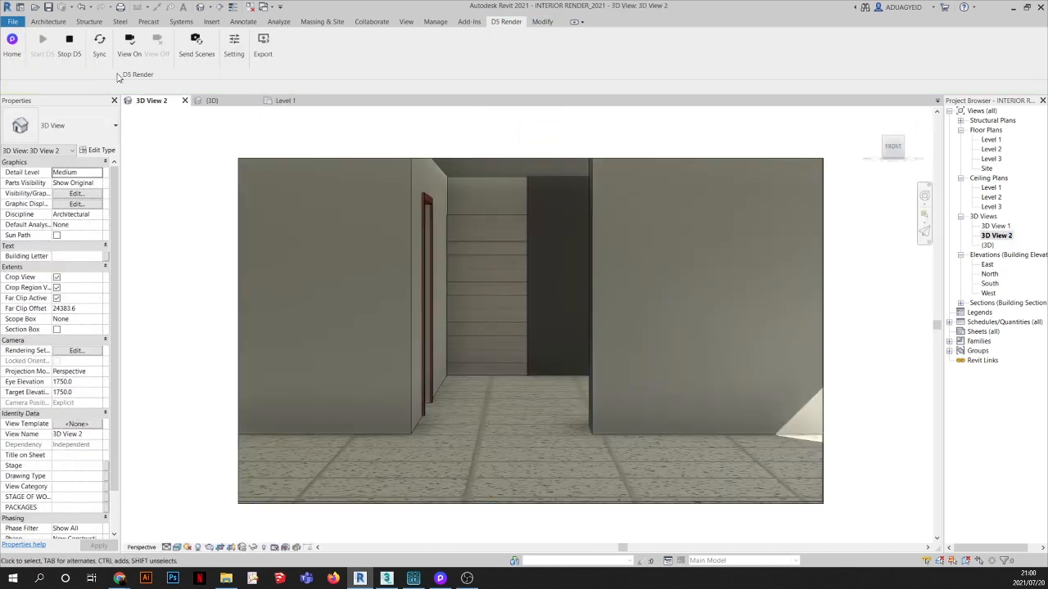
click(100, 47)
click(440, 579)
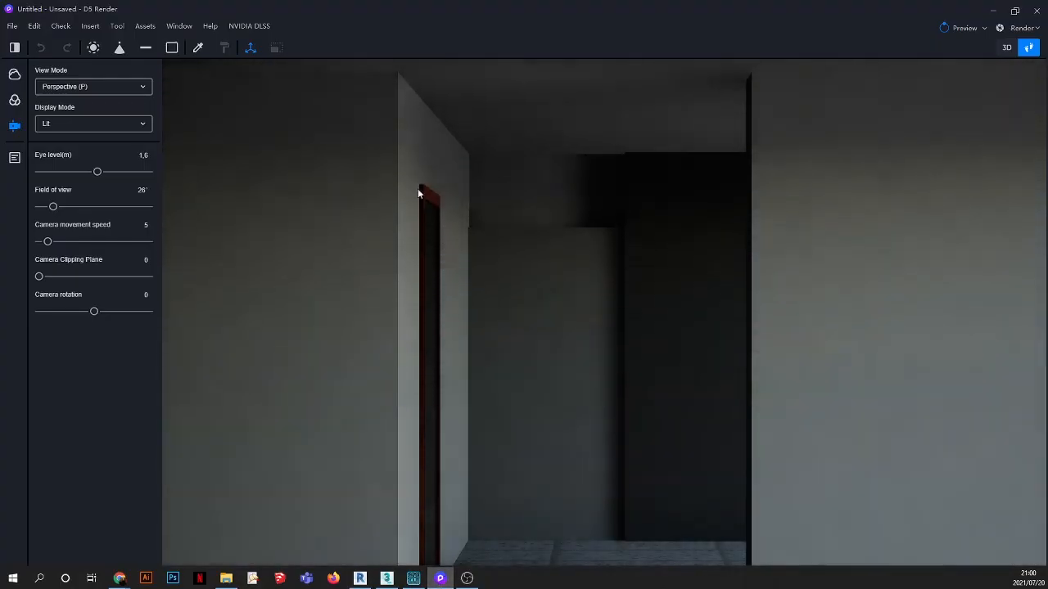
Step: Set the camera's field of view to 40°
click(141, 190)
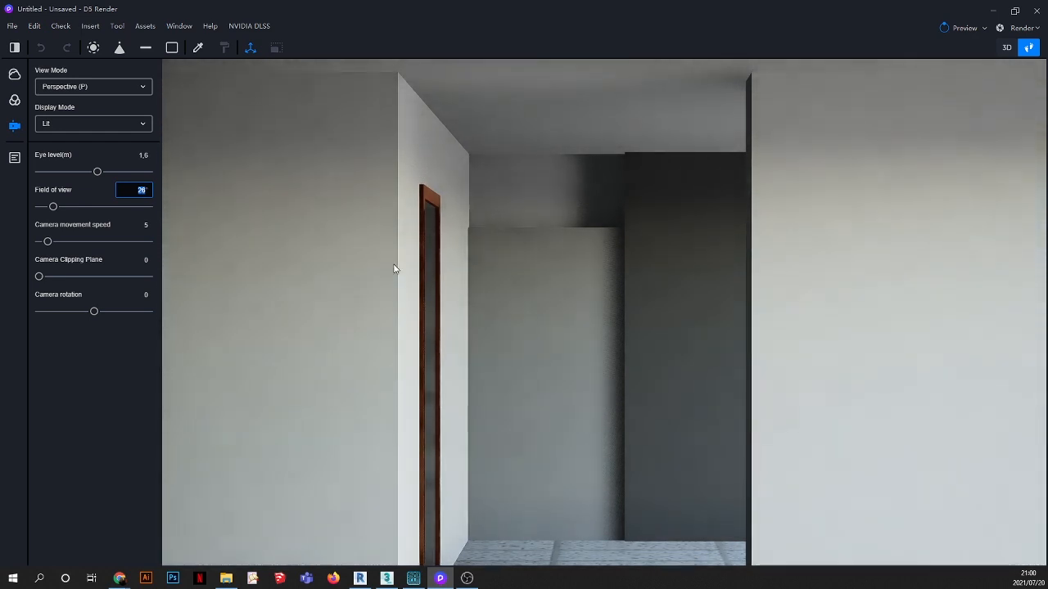
text(40)
key(Return)
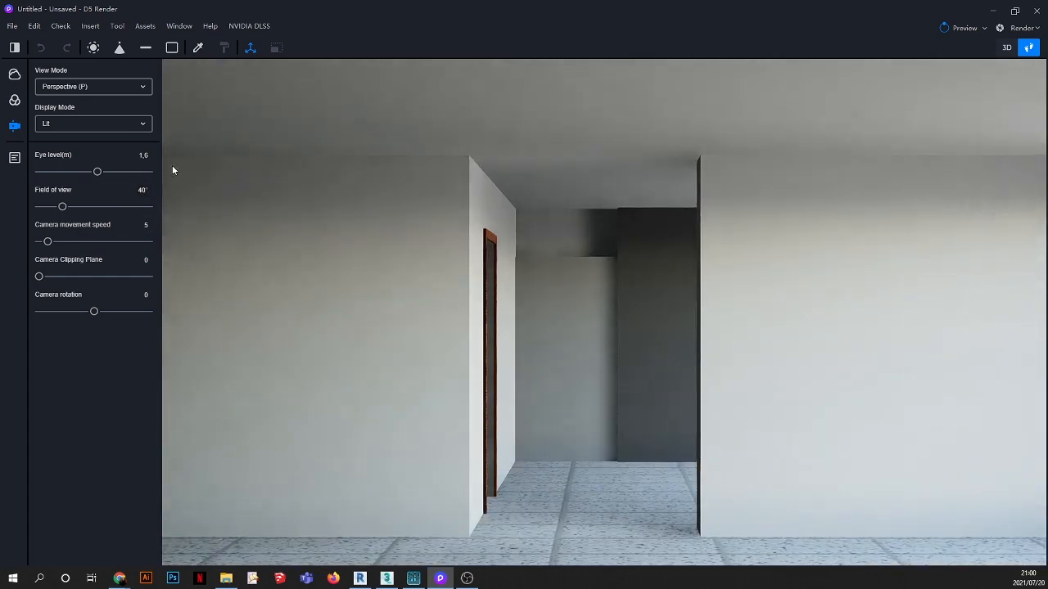
click(142, 191)
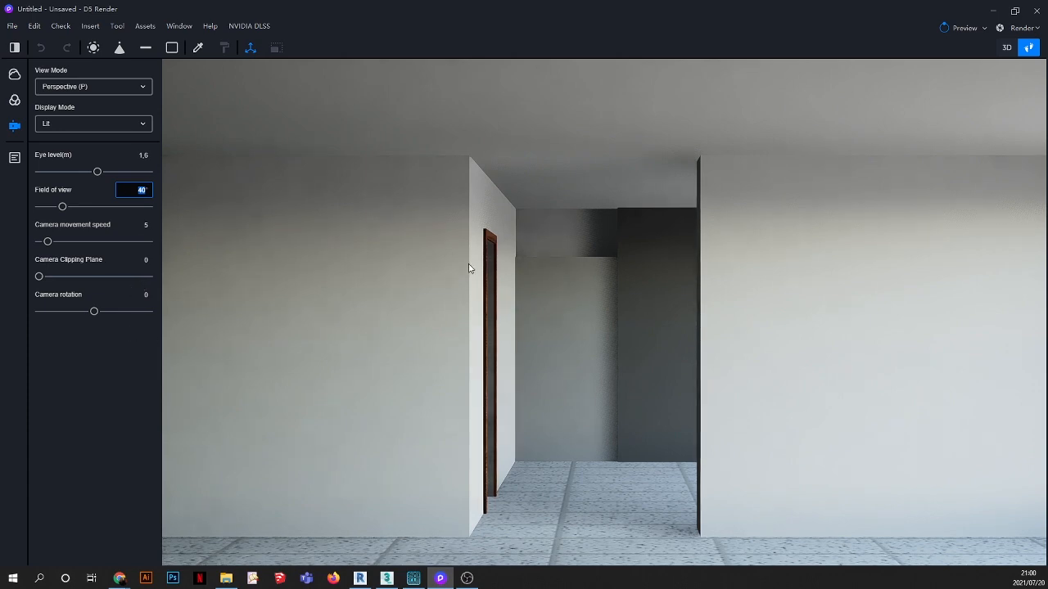
Step: Set the camera's eye level to 1.2 m
click(136, 154)
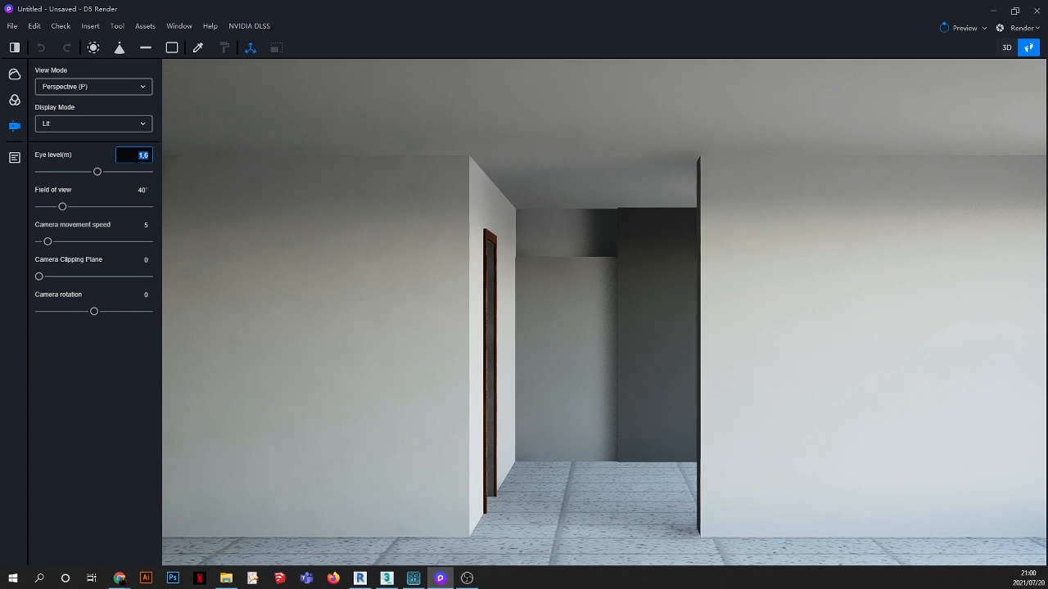
text(1)
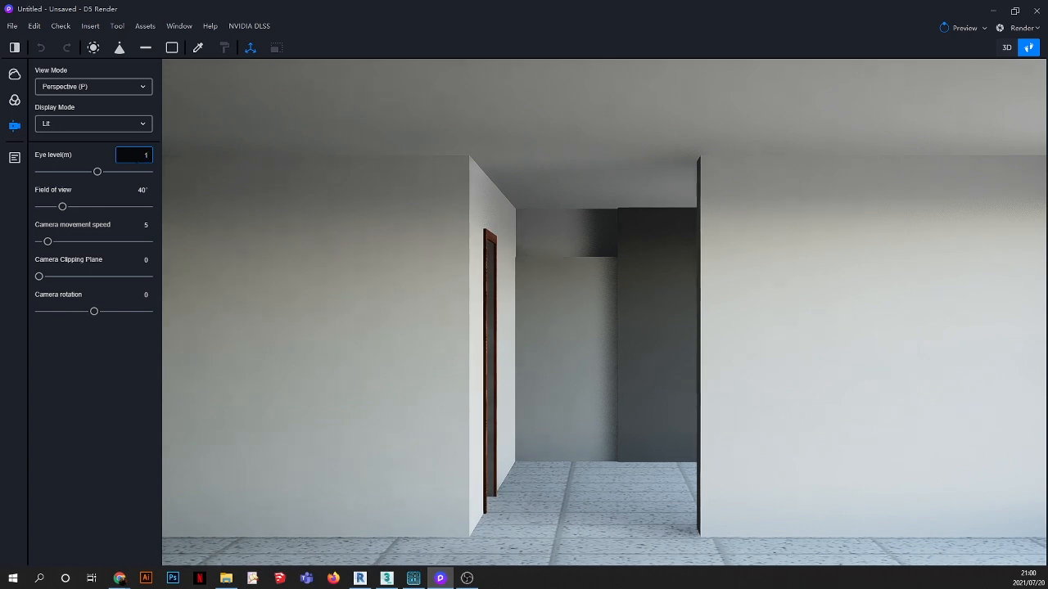
text(,2)
key(Return)
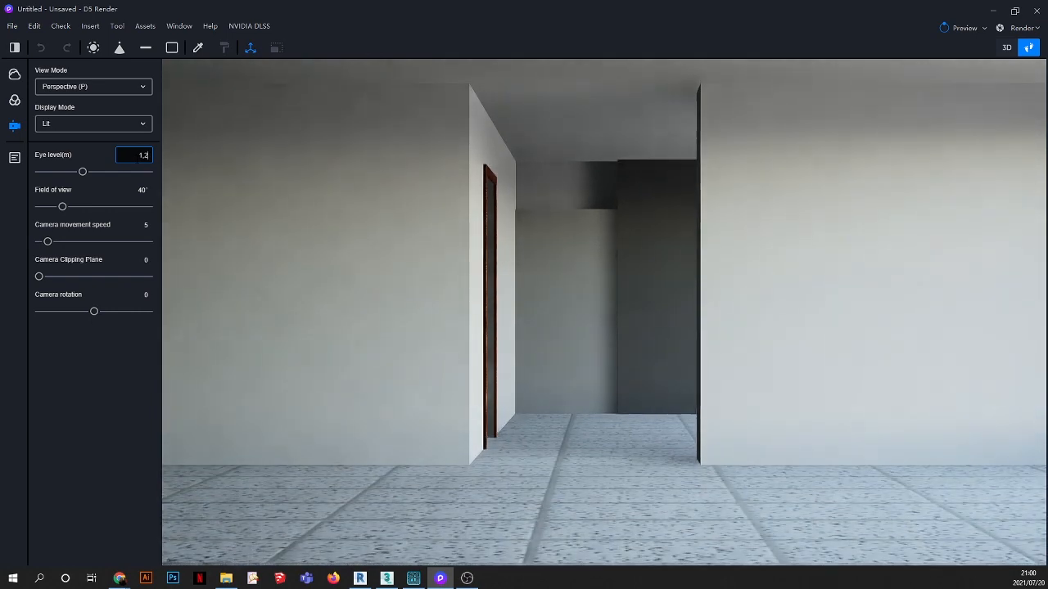
click(102, 344)
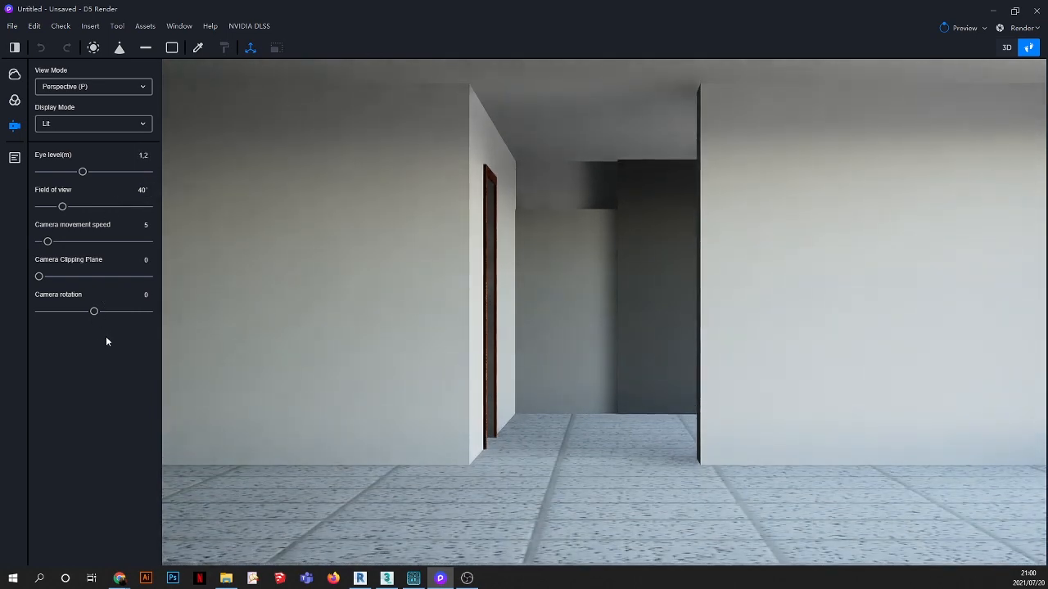
Step: Try the camera's field of view at 50° and then at 45°
double_click(139, 189)
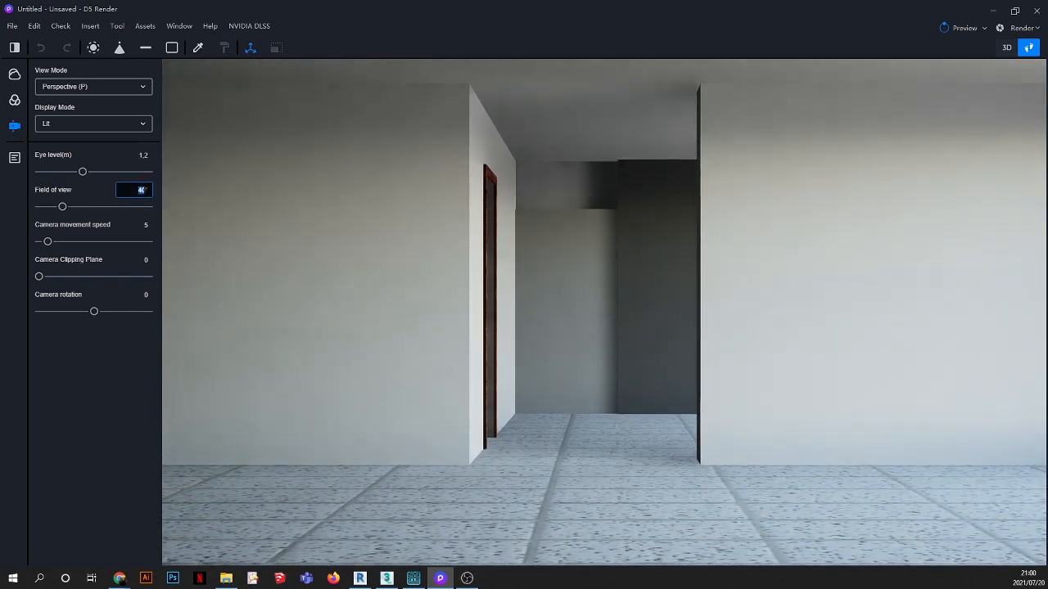
text(50)
key(Return)
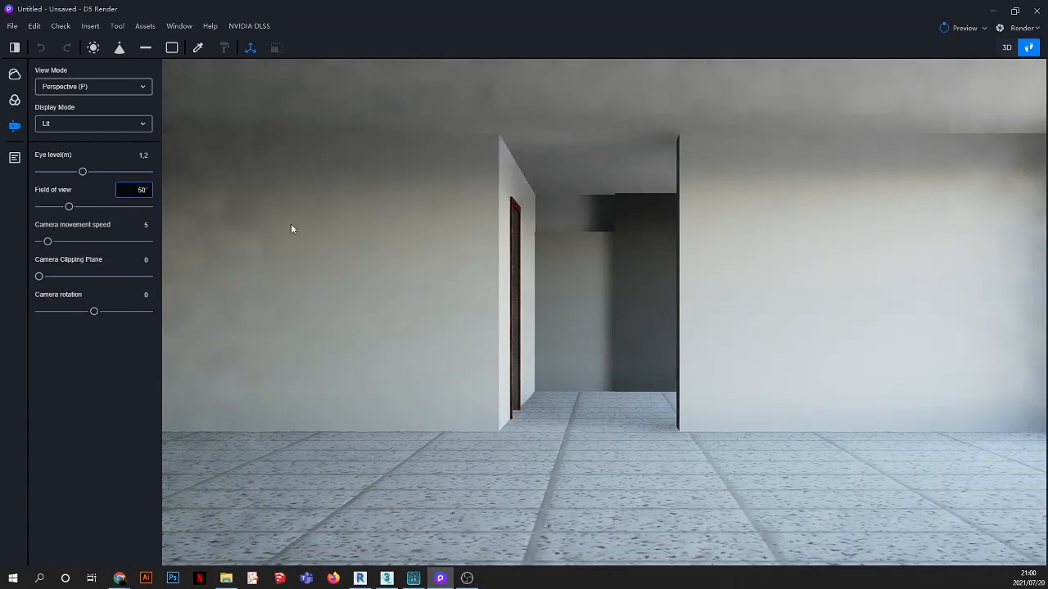
double_click(139, 189)
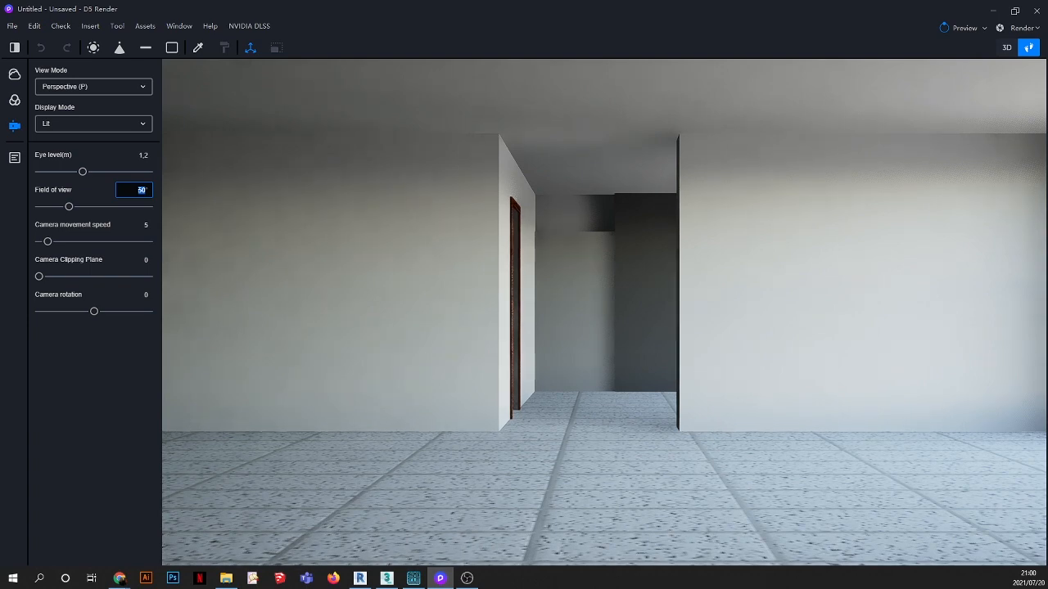
text(45)
key(Return)
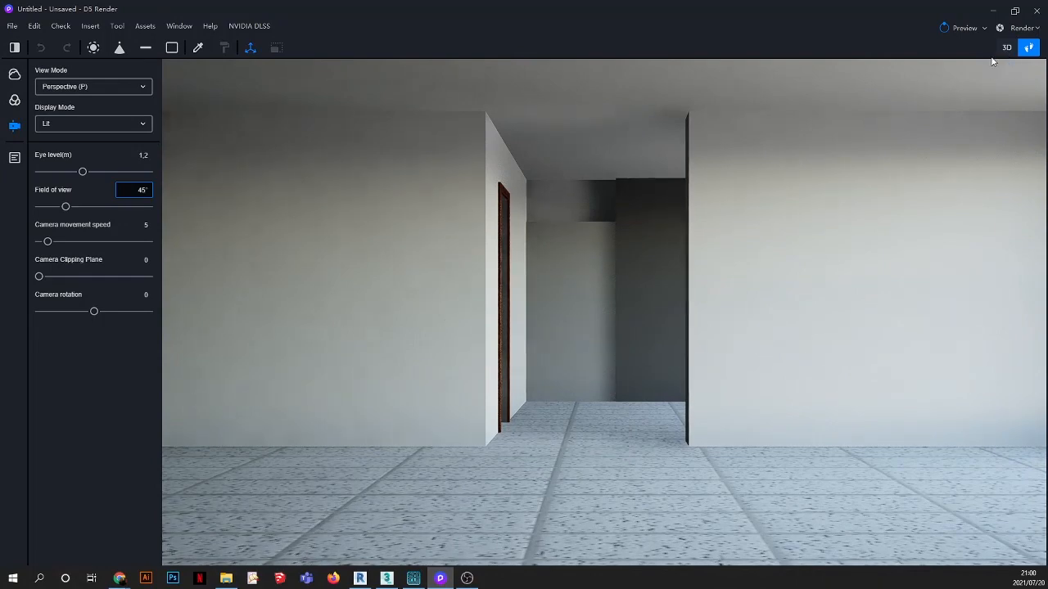
text(c)
click(97, 367)
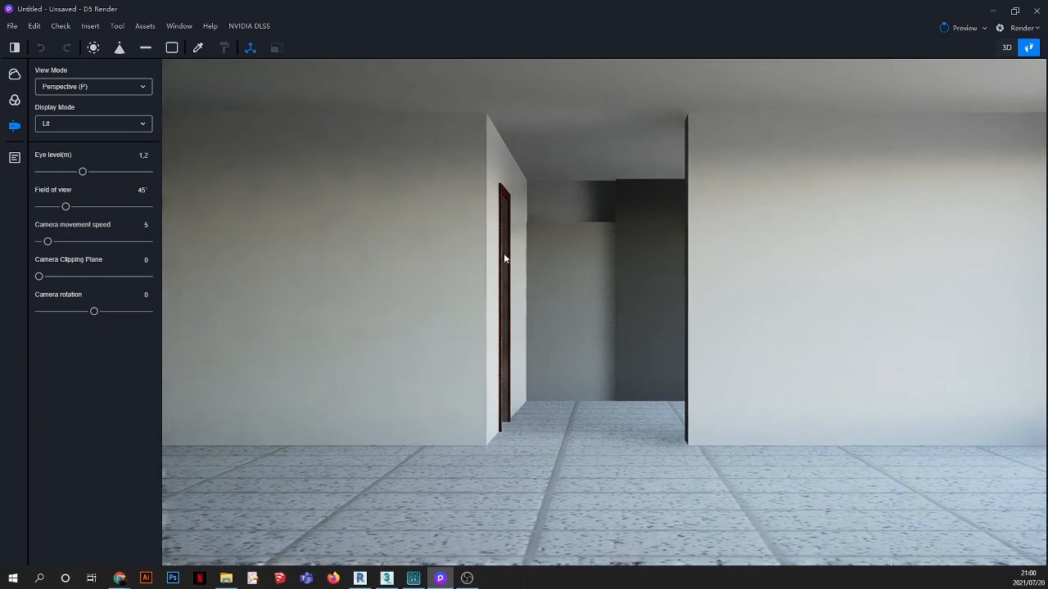
Step: Move the camera forward toward the corridor opening and set its field of view to 50°
key(w)
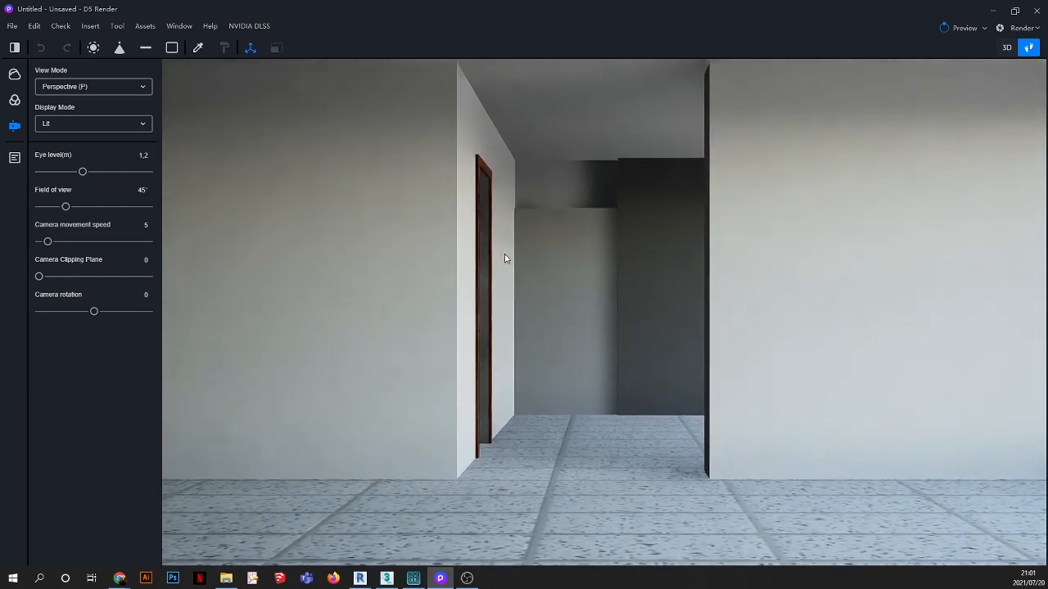
key(w)
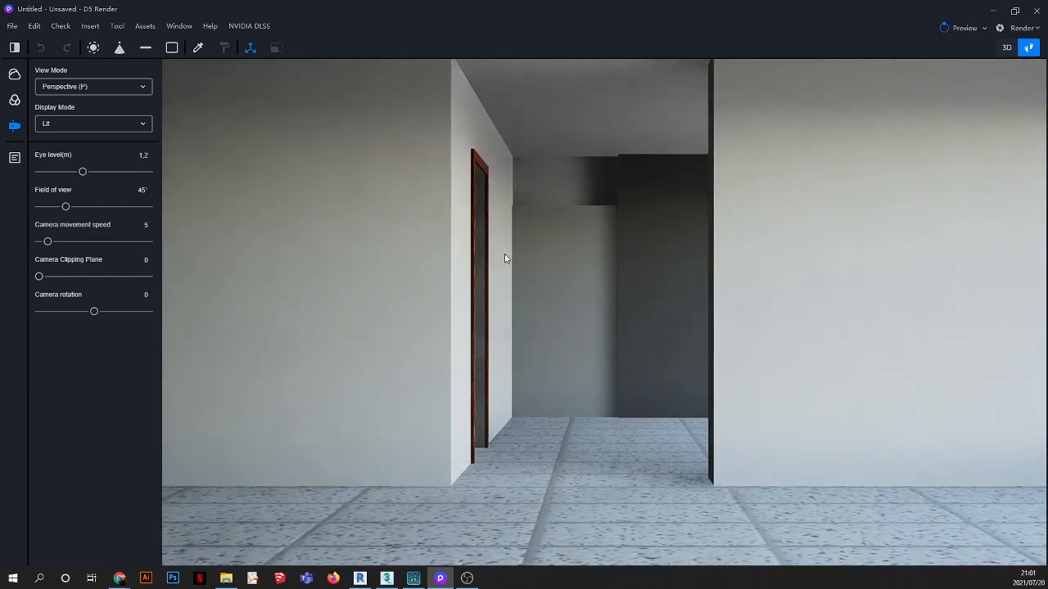
click(141, 190)
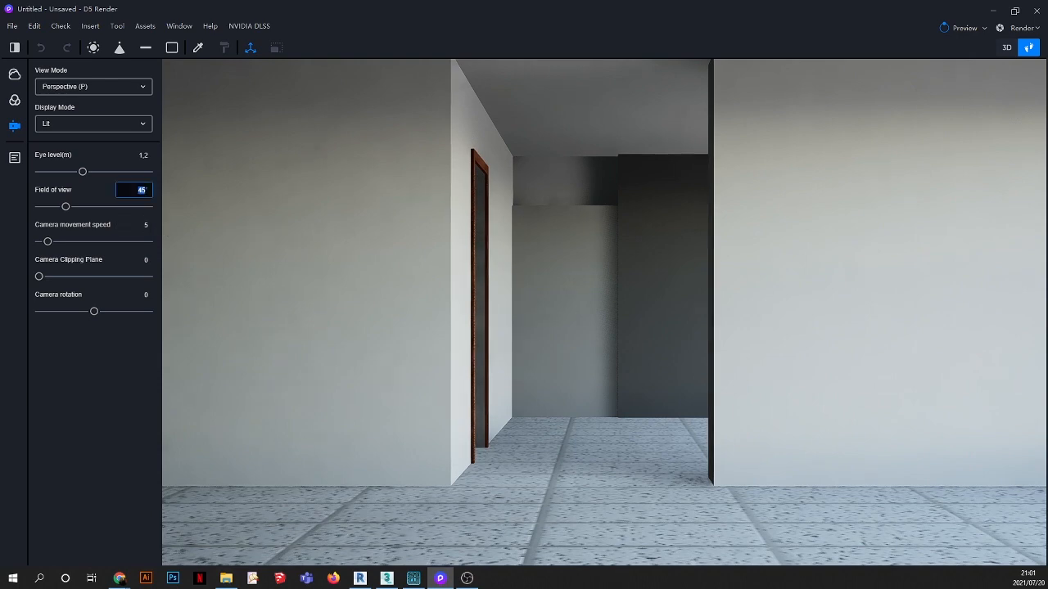
text(50)
key(Return)
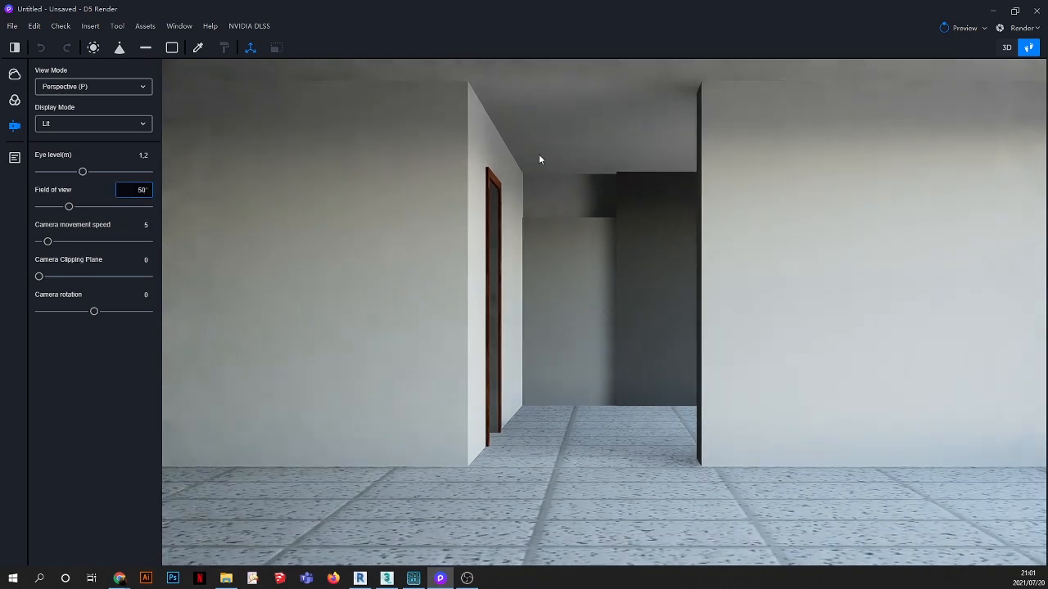
click(89, 376)
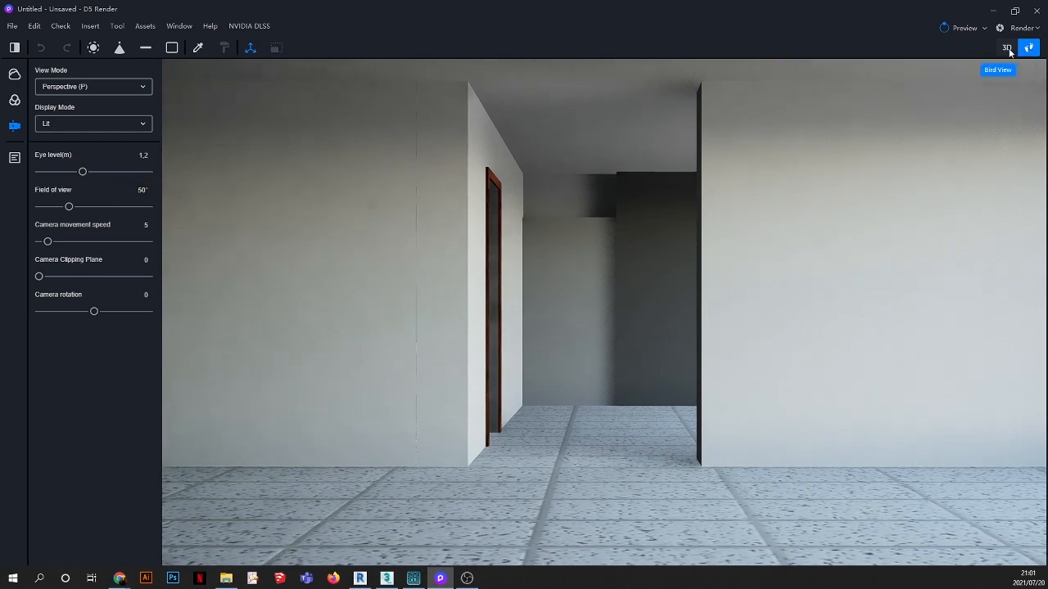
Step: Bring the camera slightly closer to the corridor and change the view mode to Two-Point Perspectives
scroll(680, 187, up, 3)
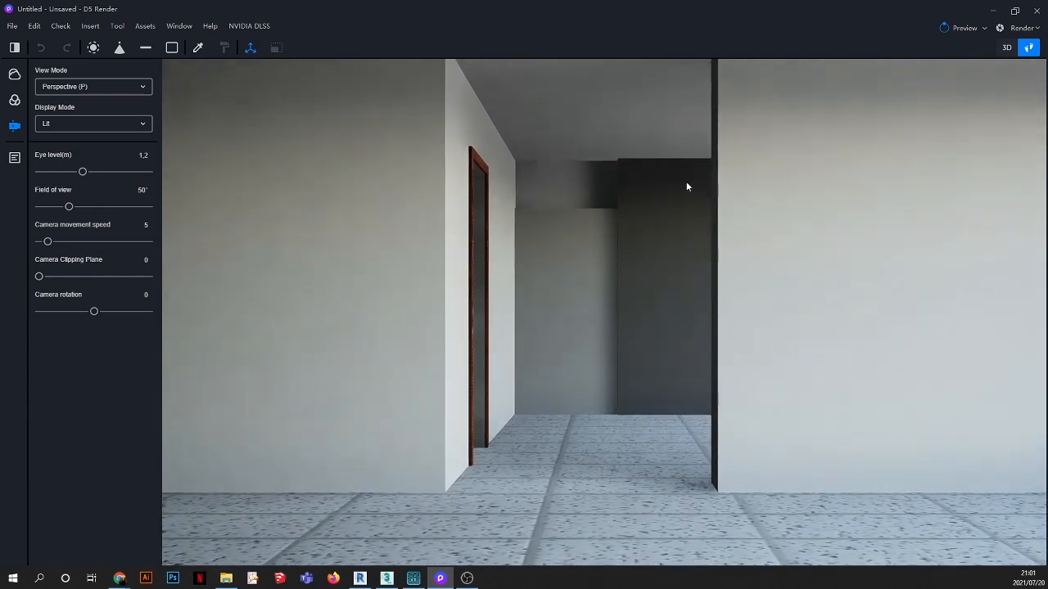
click(78, 86)
click(79, 97)
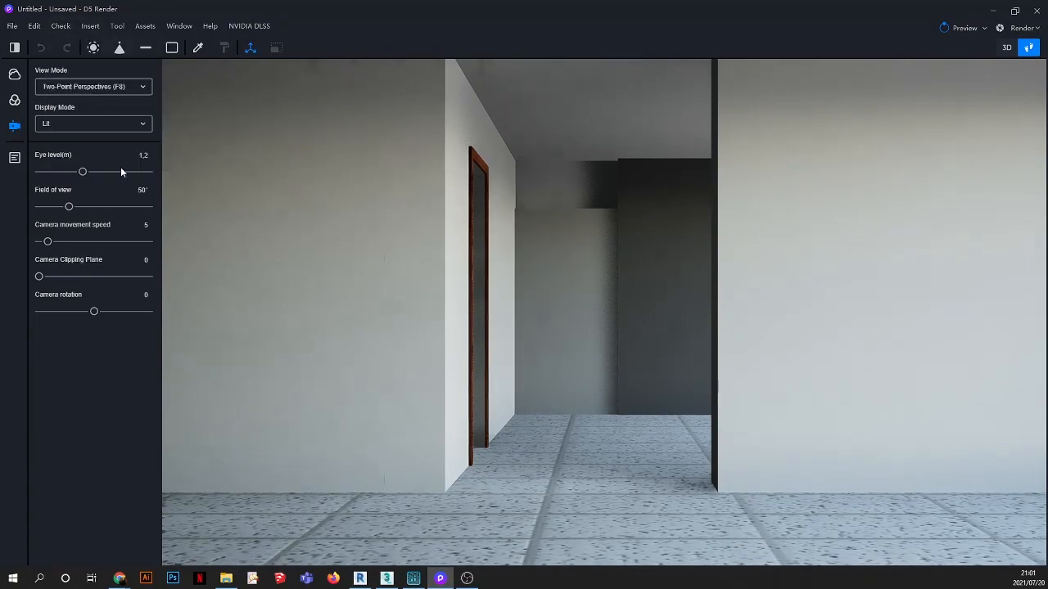
Step: Save the current camera view as a new scene and rename it shot1
click(14, 158)
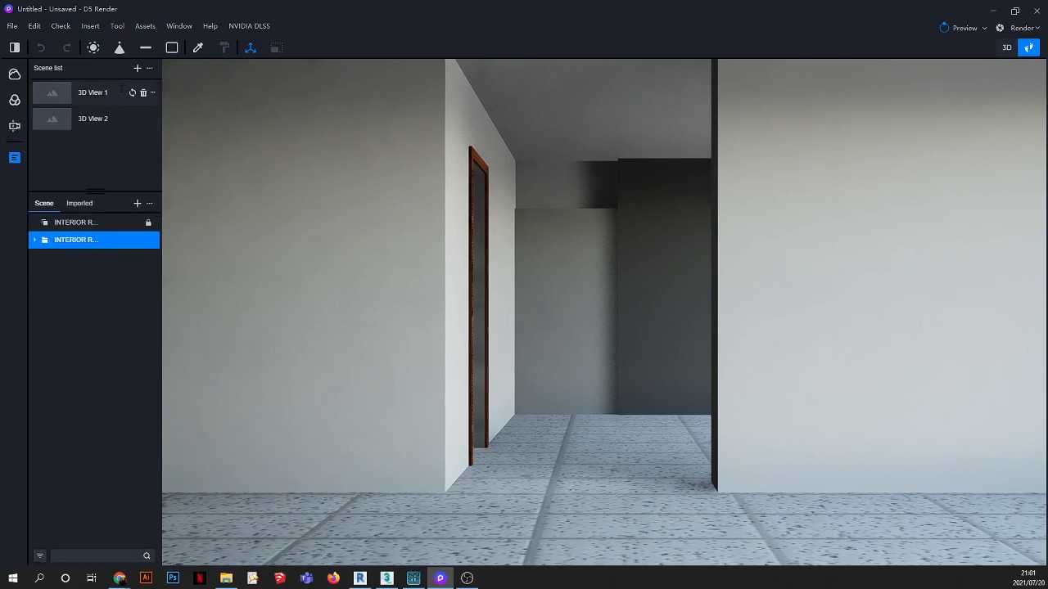
click(137, 69)
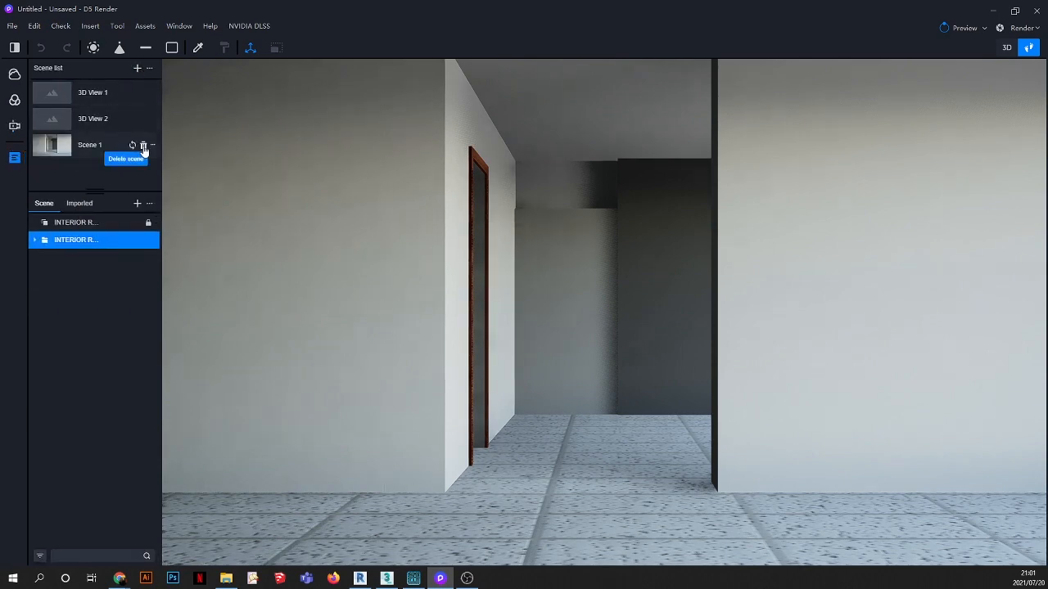
click(154, 146)
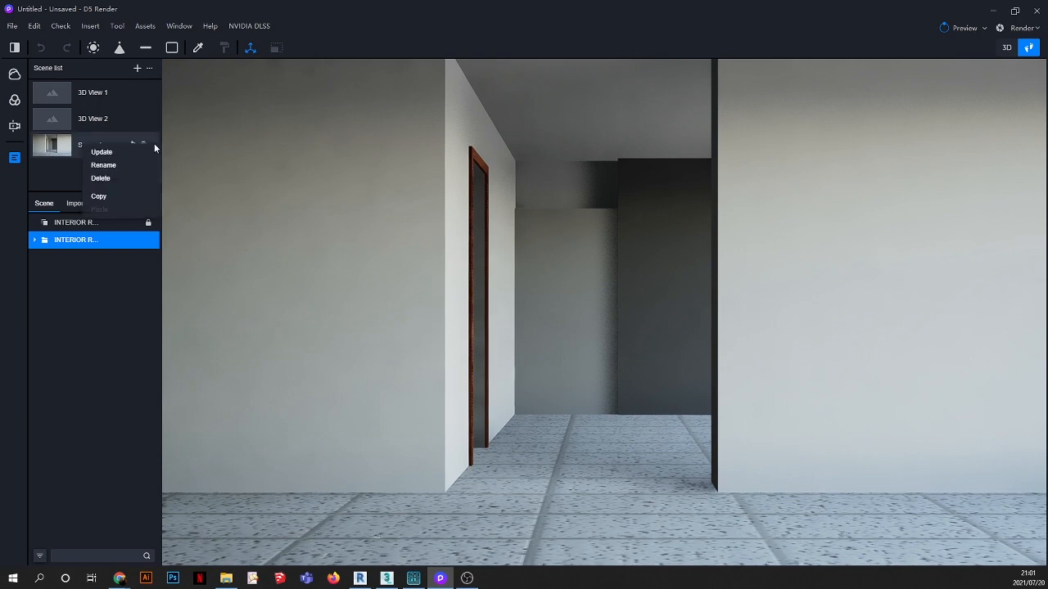
click(112, 169)
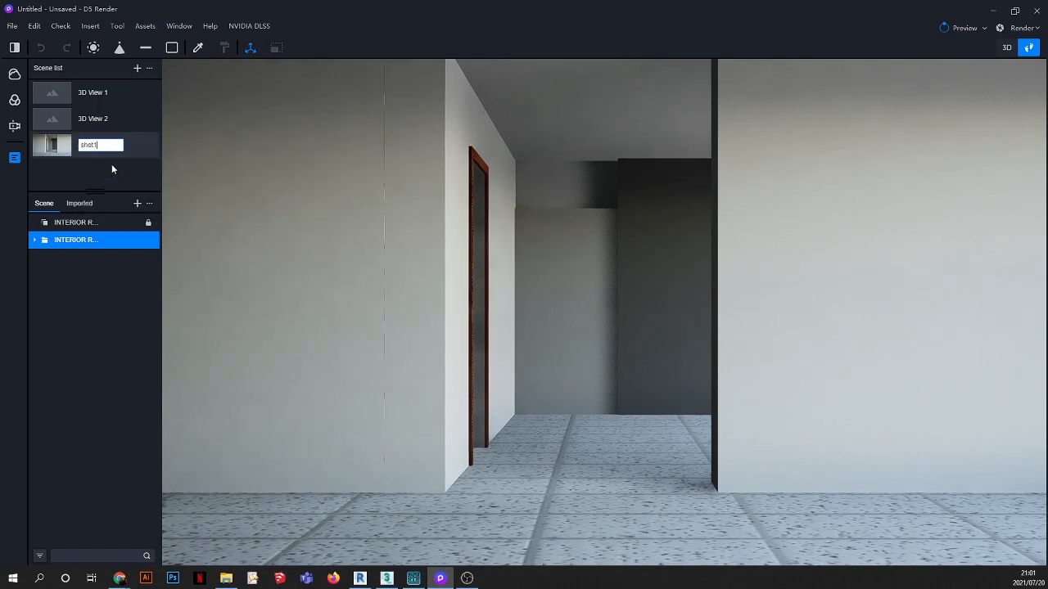
click(90, 310)
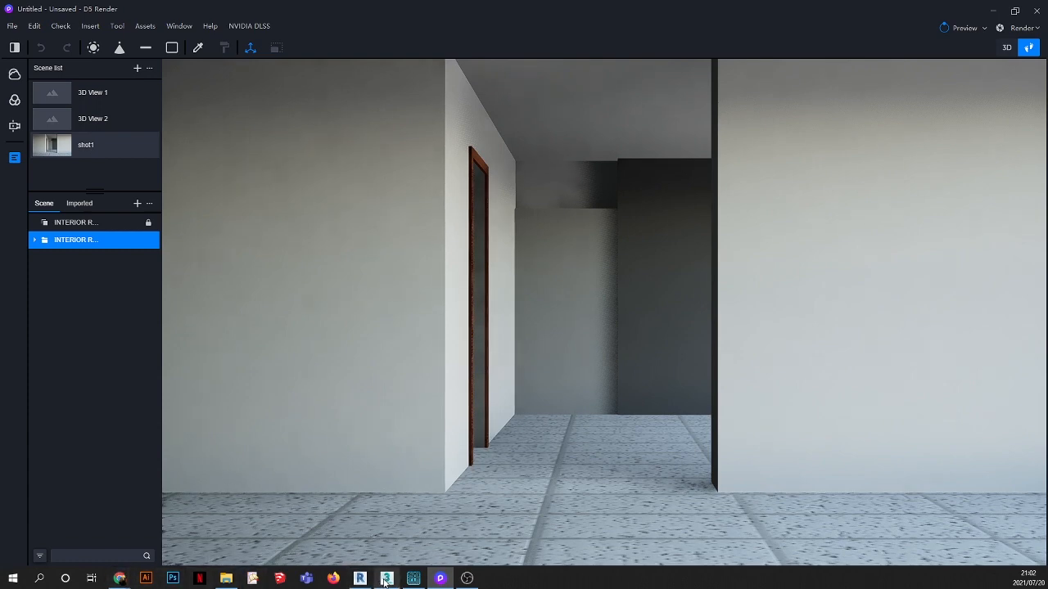
Step: Switch to the model3dpro.com page in Chrome and look through its free 3D scenes and furniture models
mouse_move(121, 580)
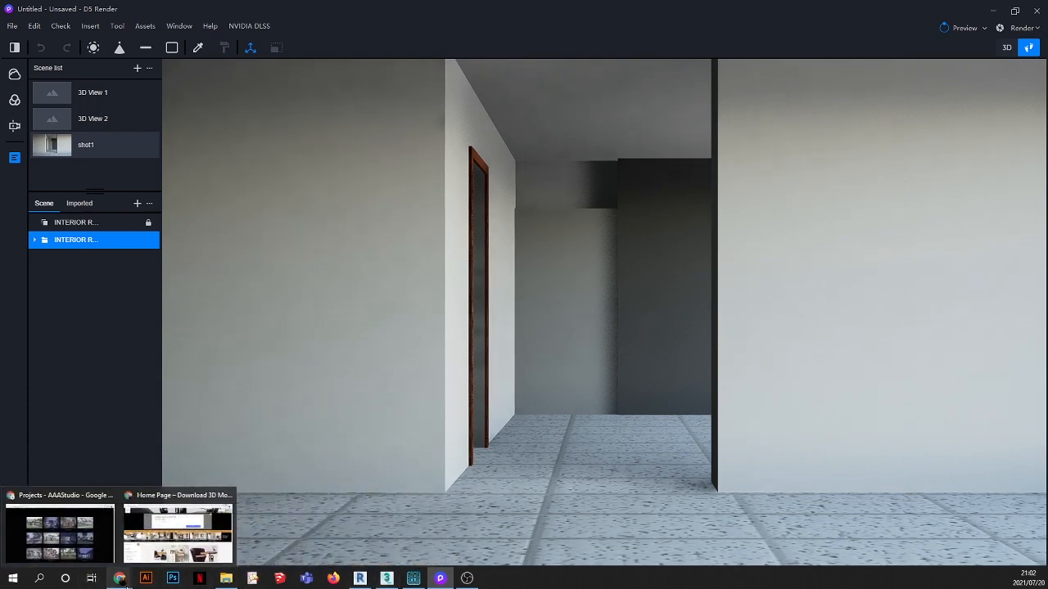
click(177, 532)
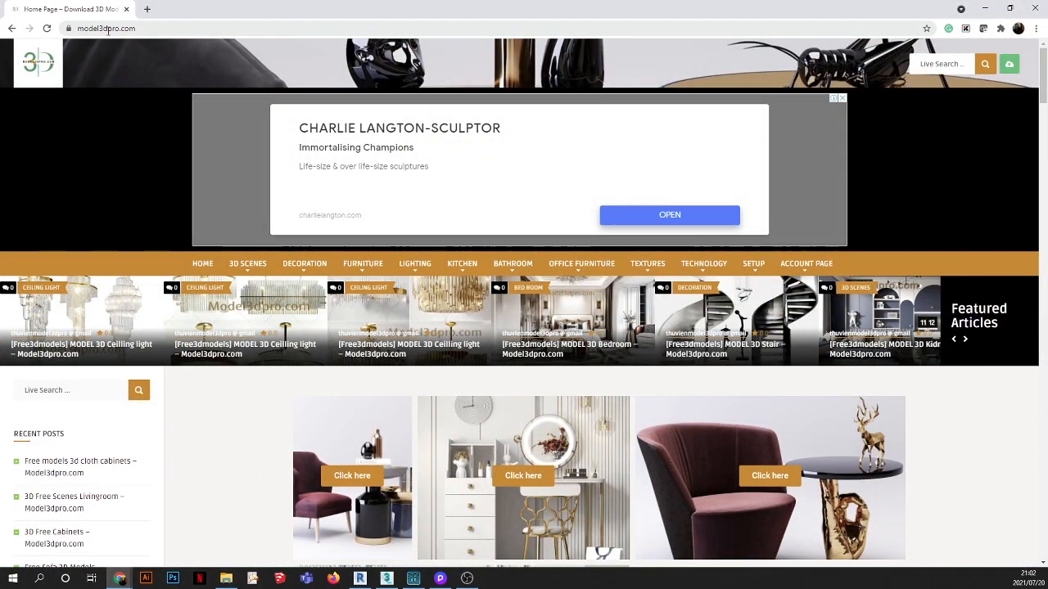
scroll(415, 371, down, 4)
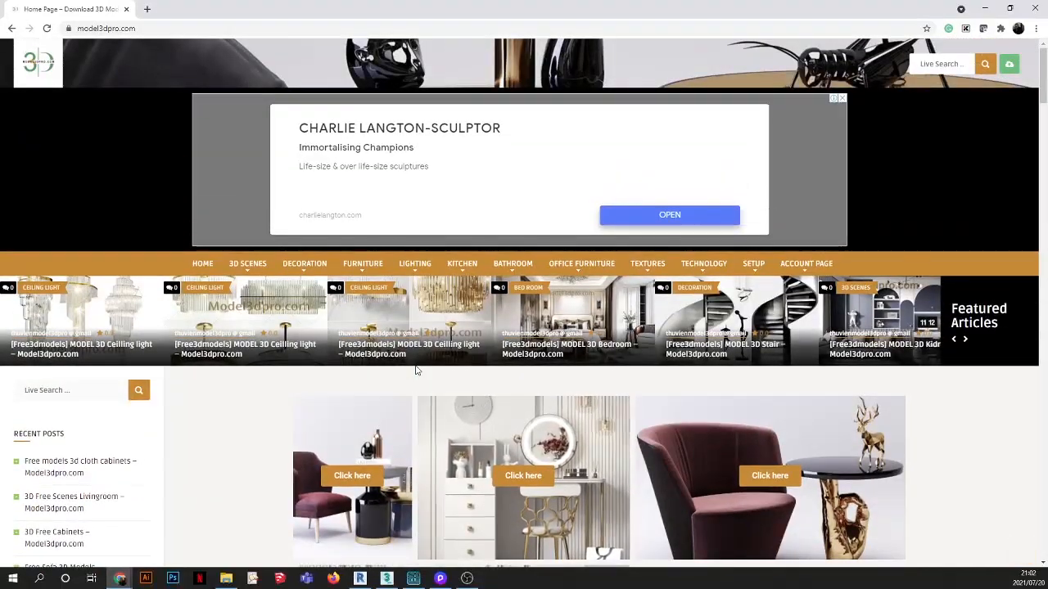
scroll(415, 371, down, 3)
scroll(600, 303, down, 5)
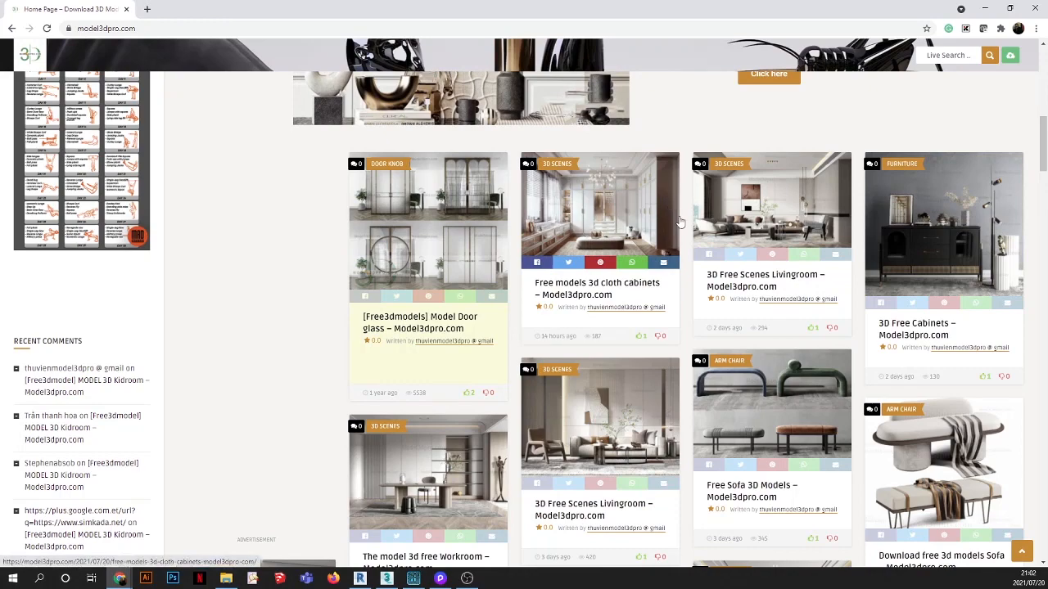
scroll(614, 344, down, 2)
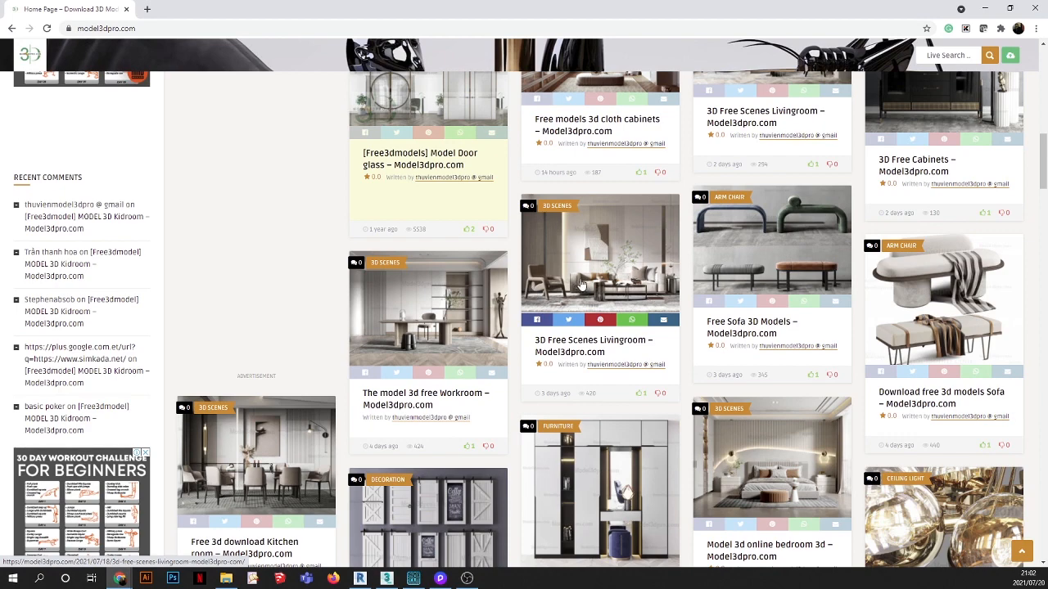
scroll(573, 311, down, 1)
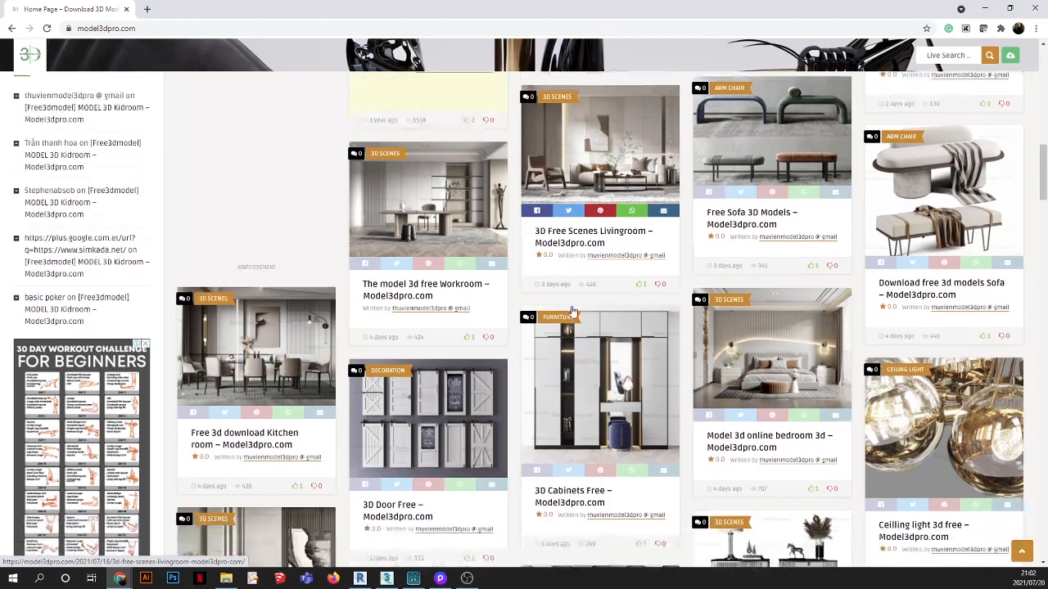
scroll(572, 312, up, 1)
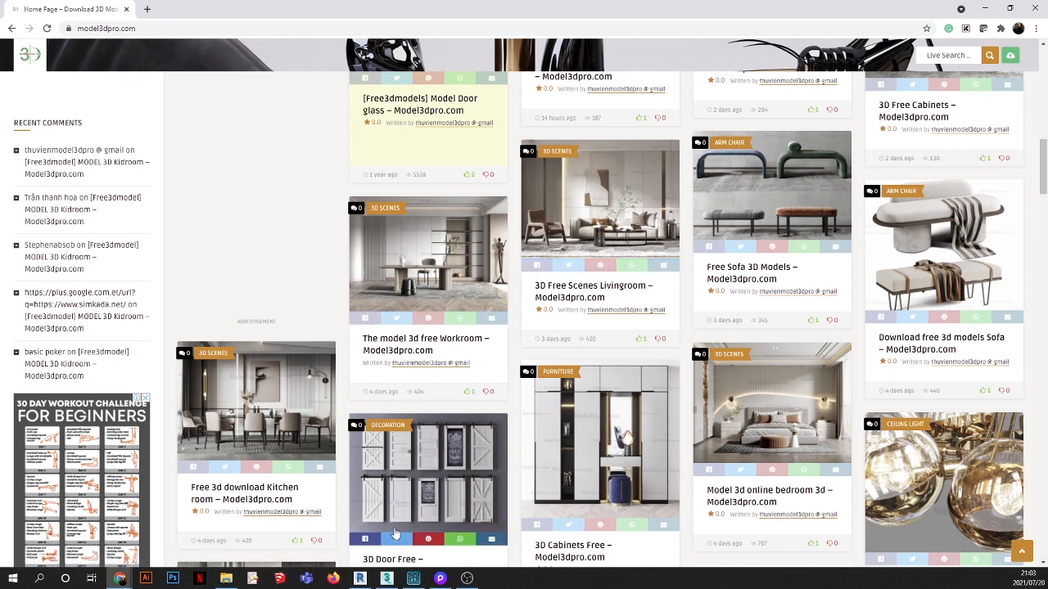
Step: Switch to 3ds Max and change the upper Perspective viewport with the safe frame to the Top view
mouse_move(386, 580)
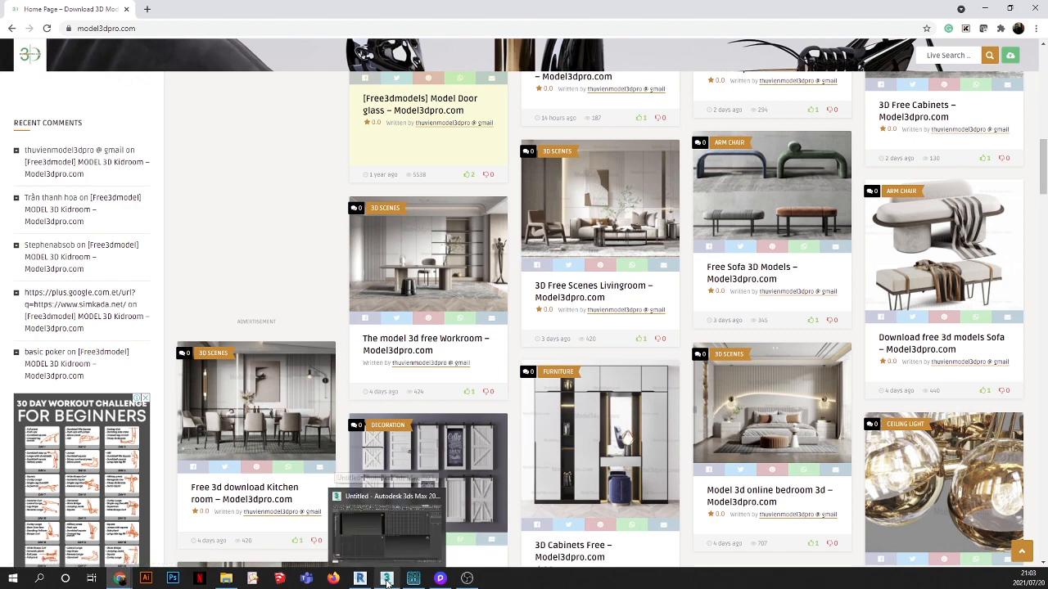
click(381, 535)
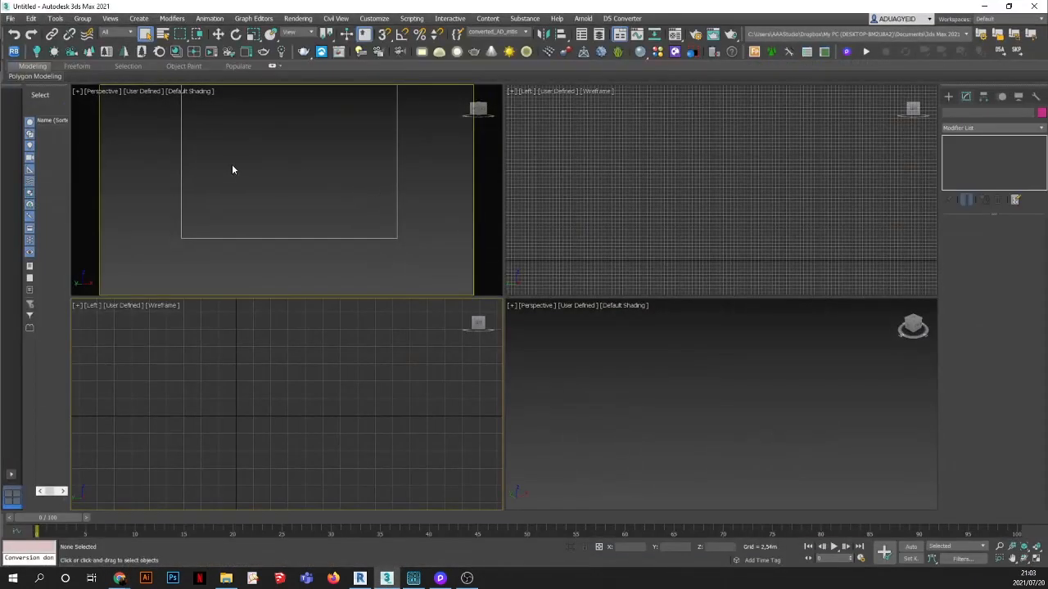
click(106, 91)
click(123, 145)
scroll(259, 179, down, 2)
middle_drag(259, 179, 249, 217)
Step: Start opening an existing 3ds Max file, discarding the changes to the current scene
click(10, 18)
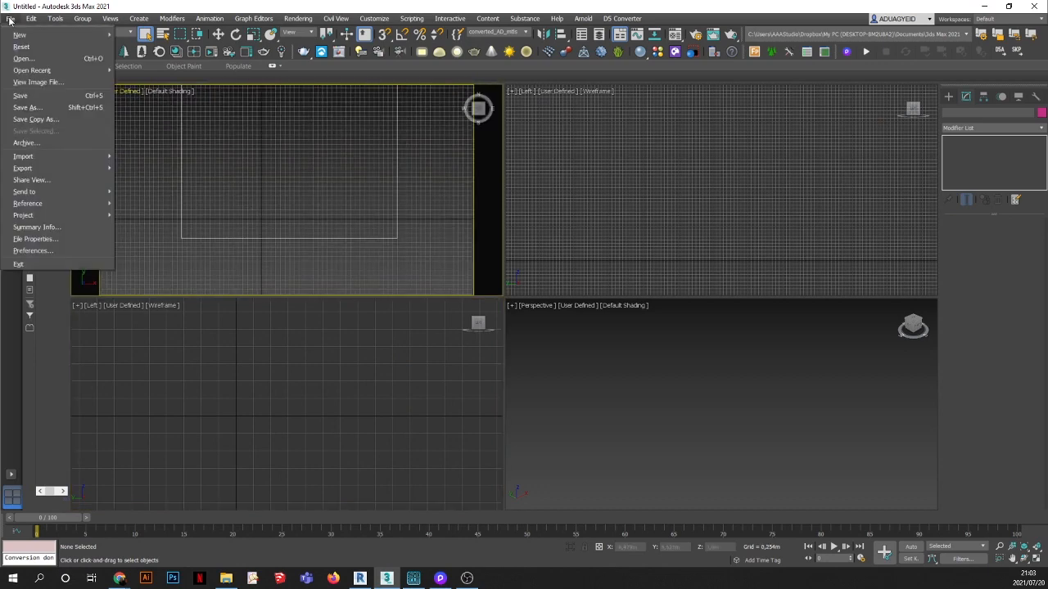
click(23, 58)
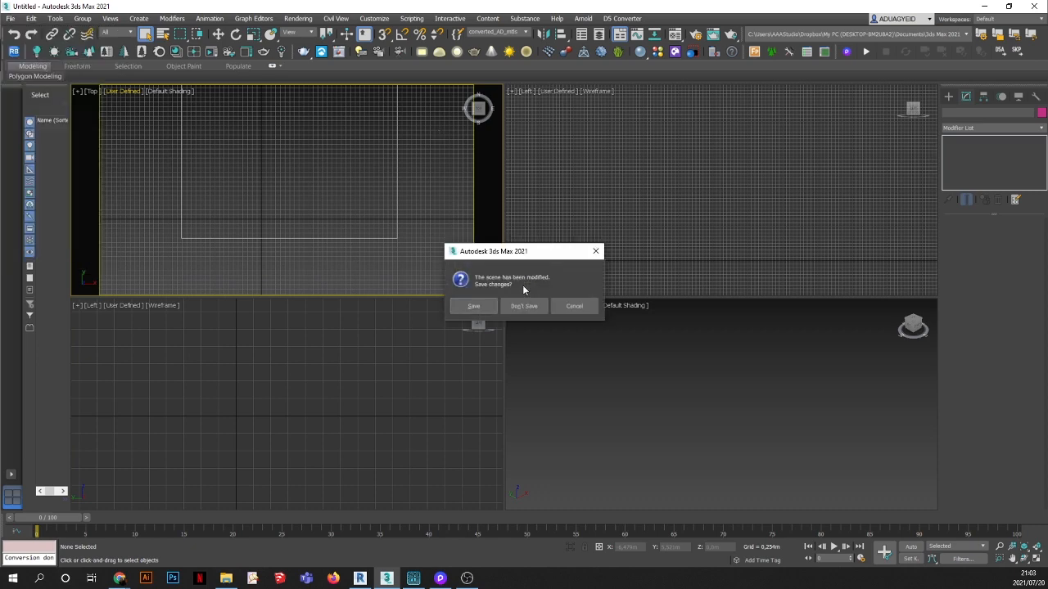
click(529, 310)
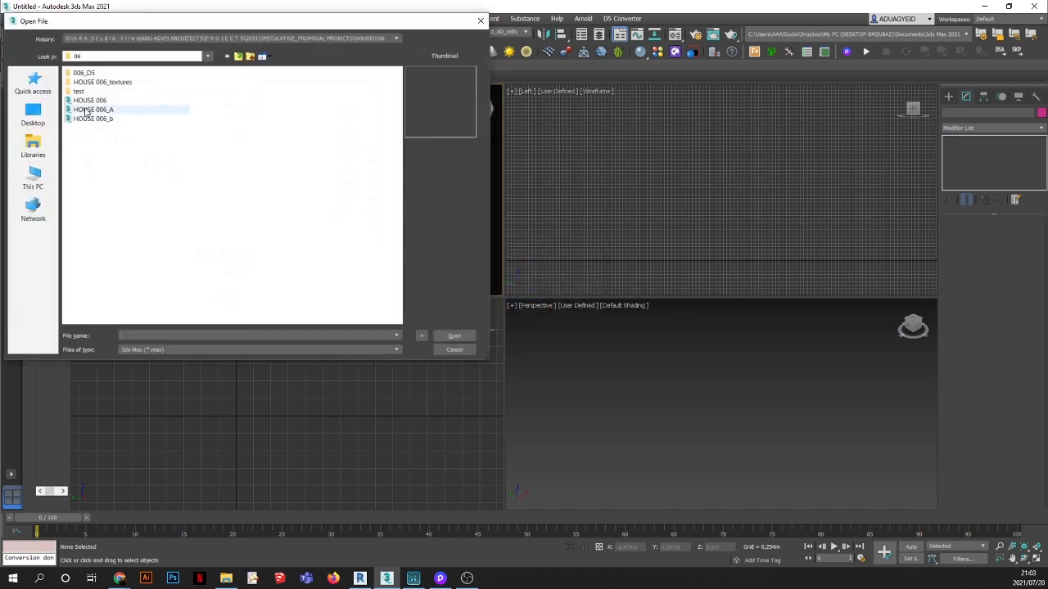
click(33, 177)
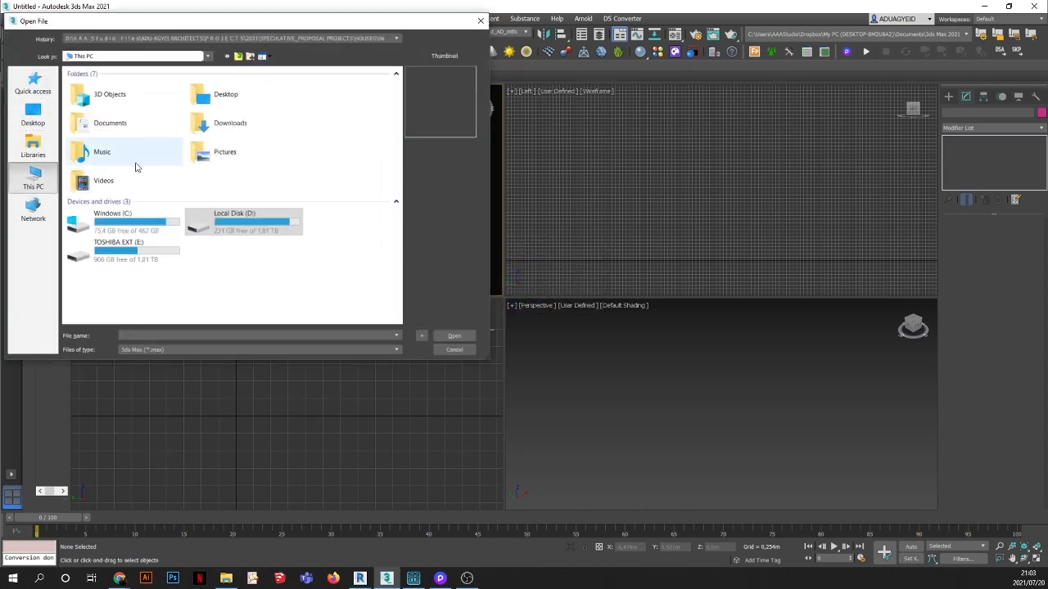
click(223, 231)
double_click(223, 231)
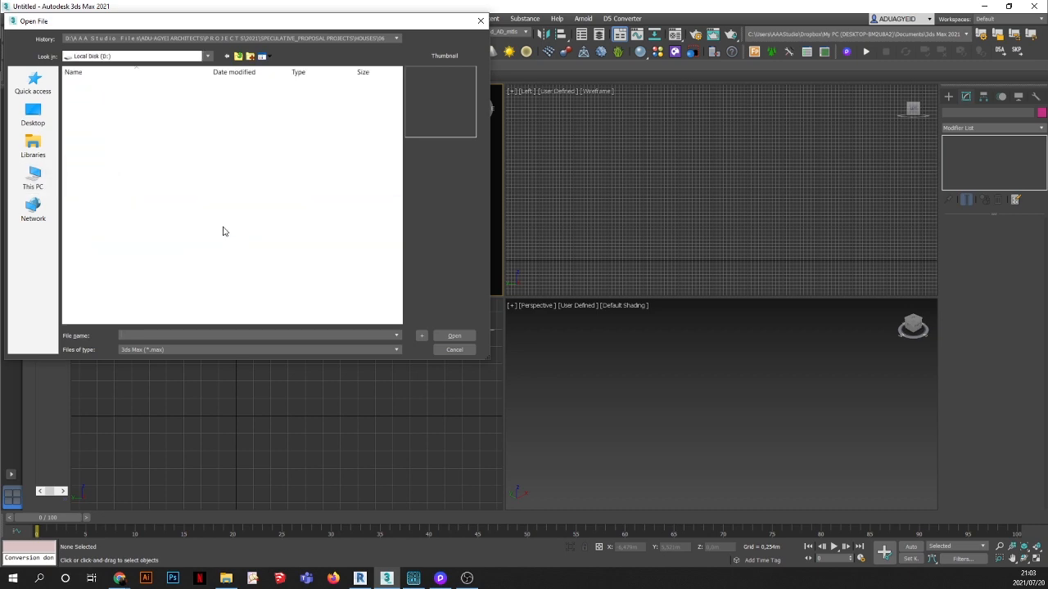
click(119, 55)
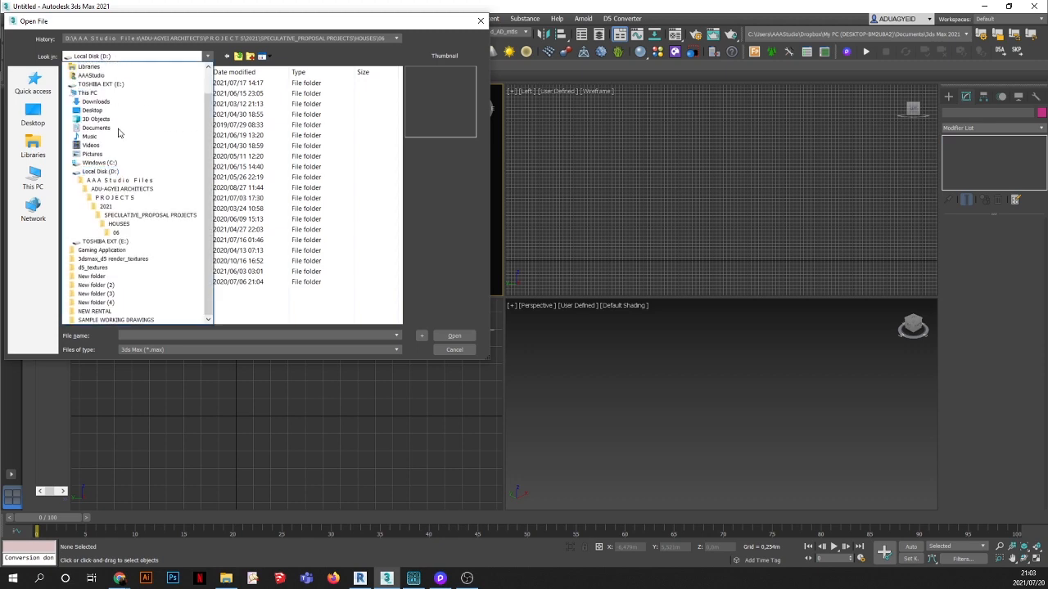
click(109, 173)
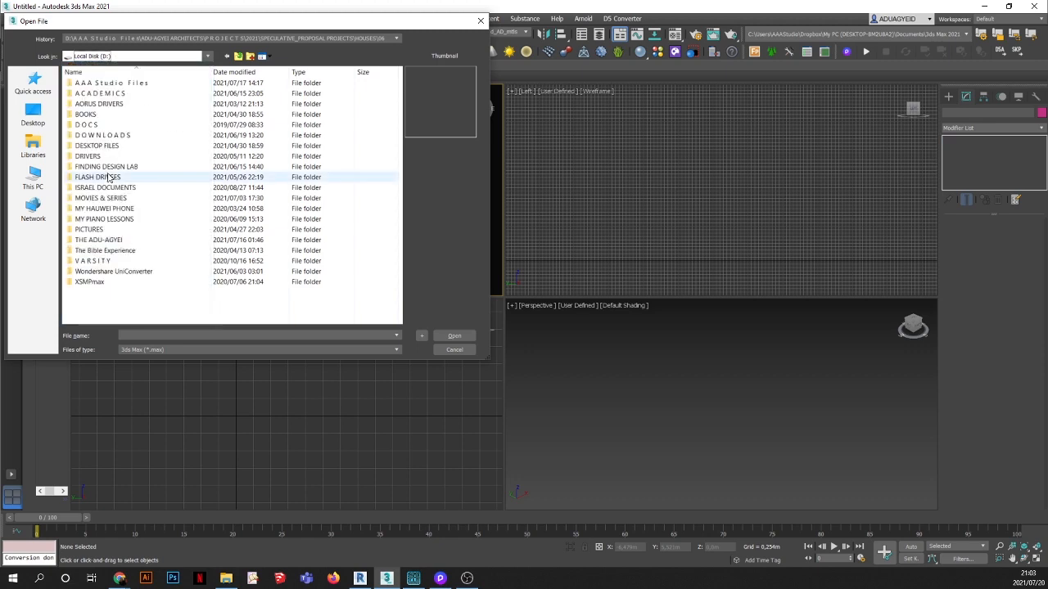
double_click(105, 86)
double_click(105, 134)
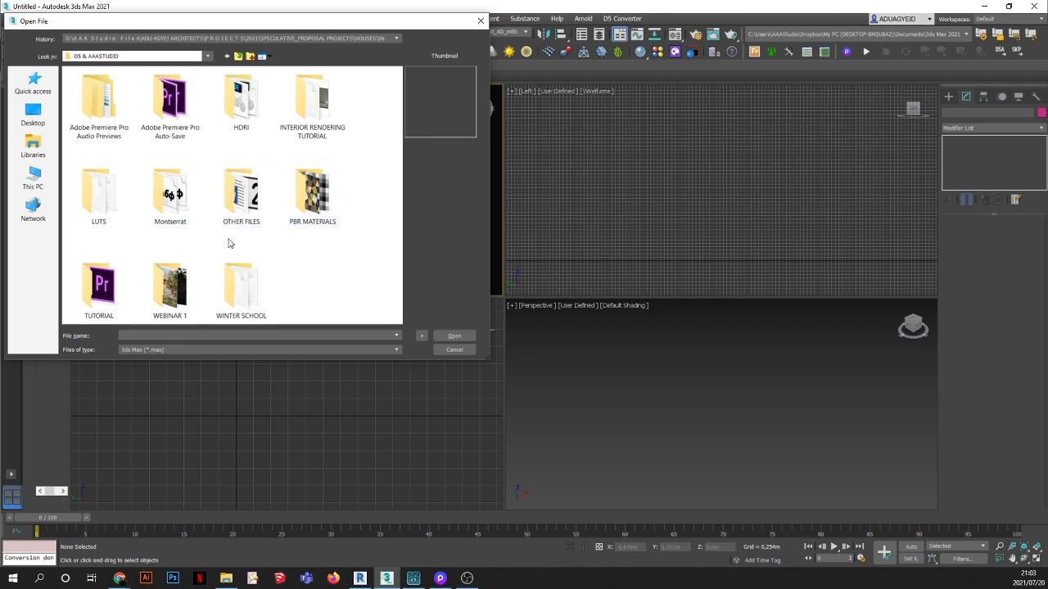
double_click(299, 123)
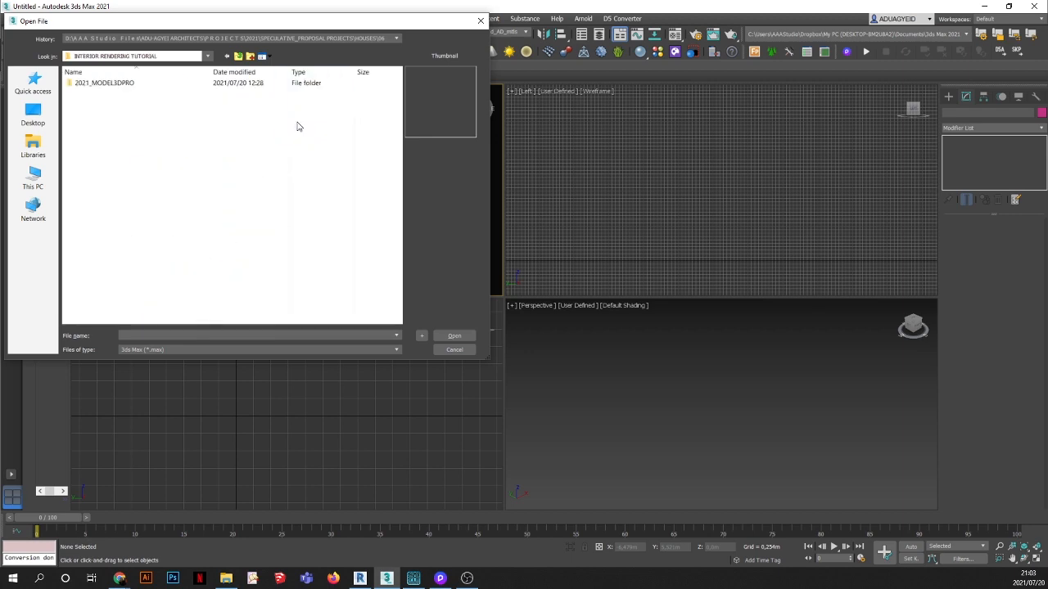
double_click(117, 86)
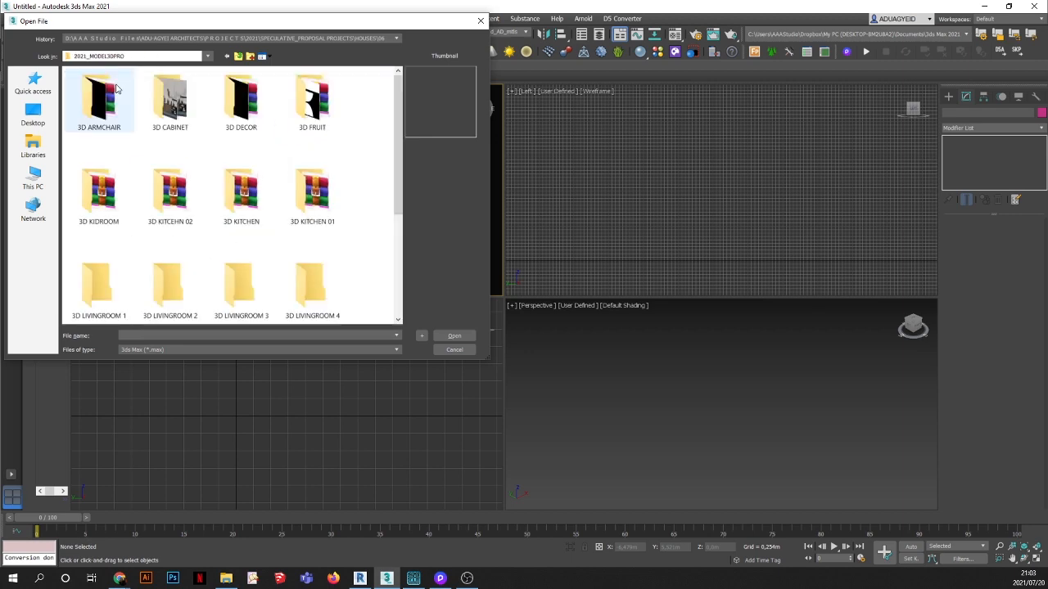
scroll(207, 196, down, 3)
scroll(208, 199, up, 3)
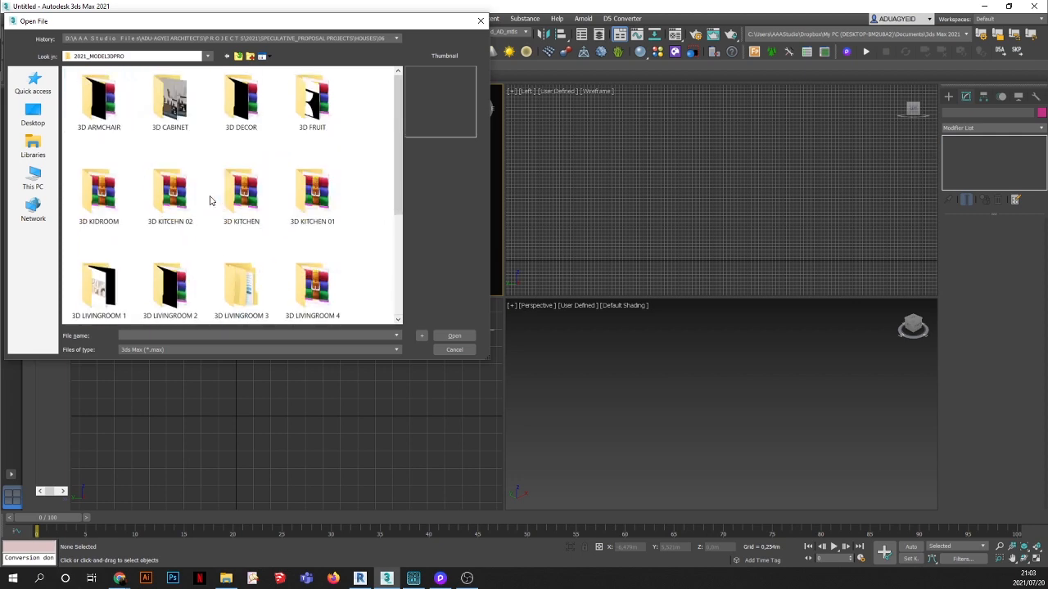
scroll(311, 197, down, 3)
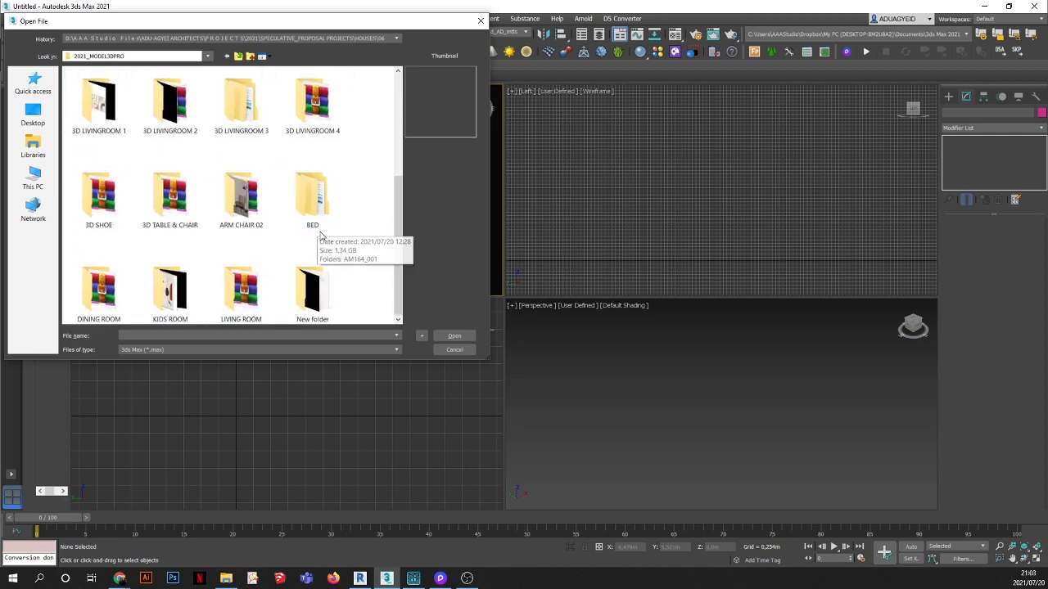
scroll(369, 233, up, 3)
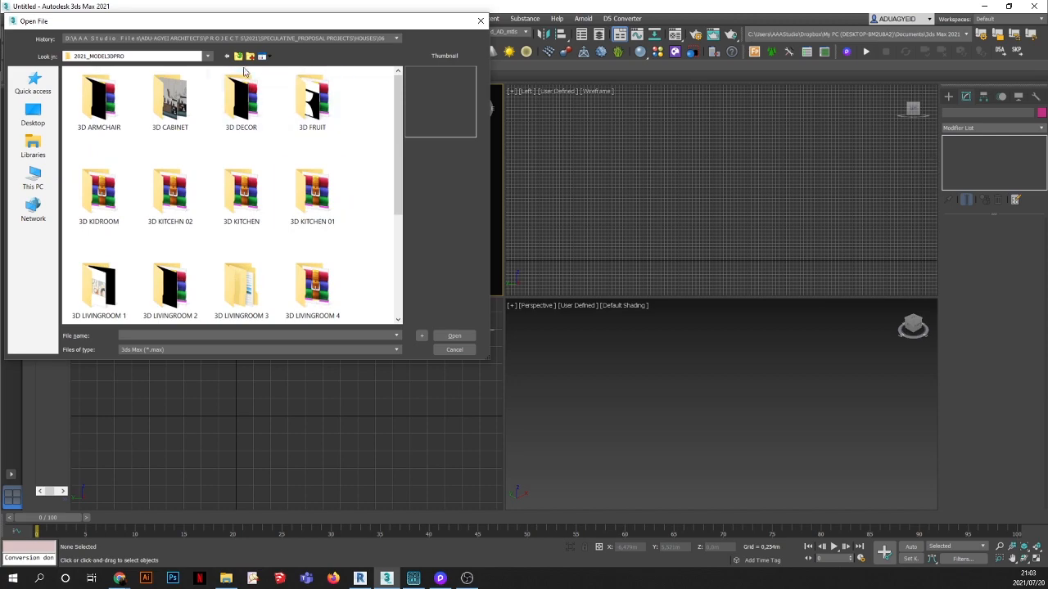
click(239, 59)
click(239, 59)
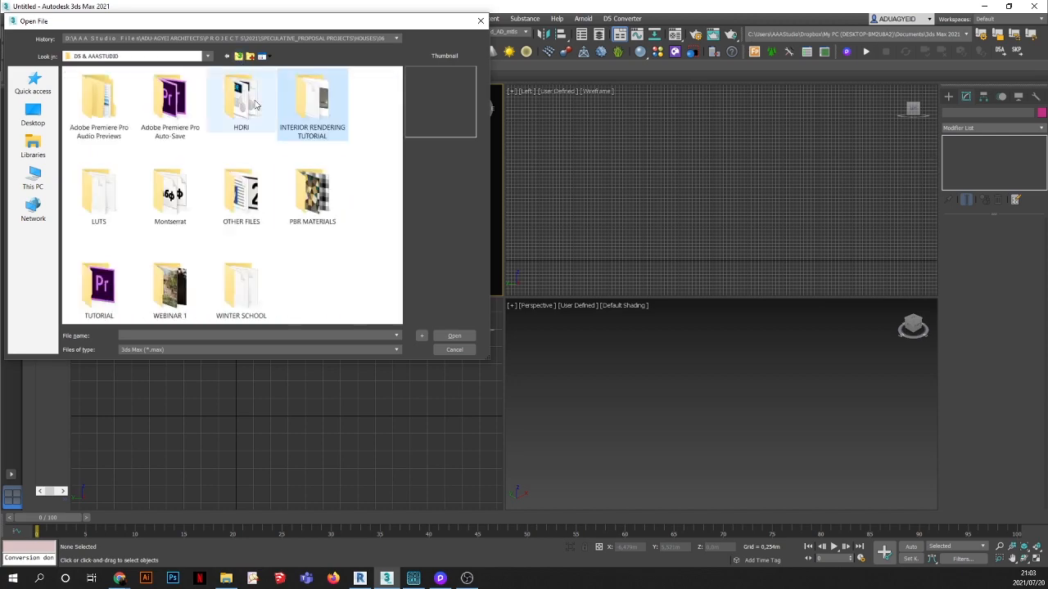
click(454, 349)
Step: Open the recent file 3ds max file_furniture.max, continuing despite missing DLLs and external files
click(11, 18)
mouse_move(34, 74)
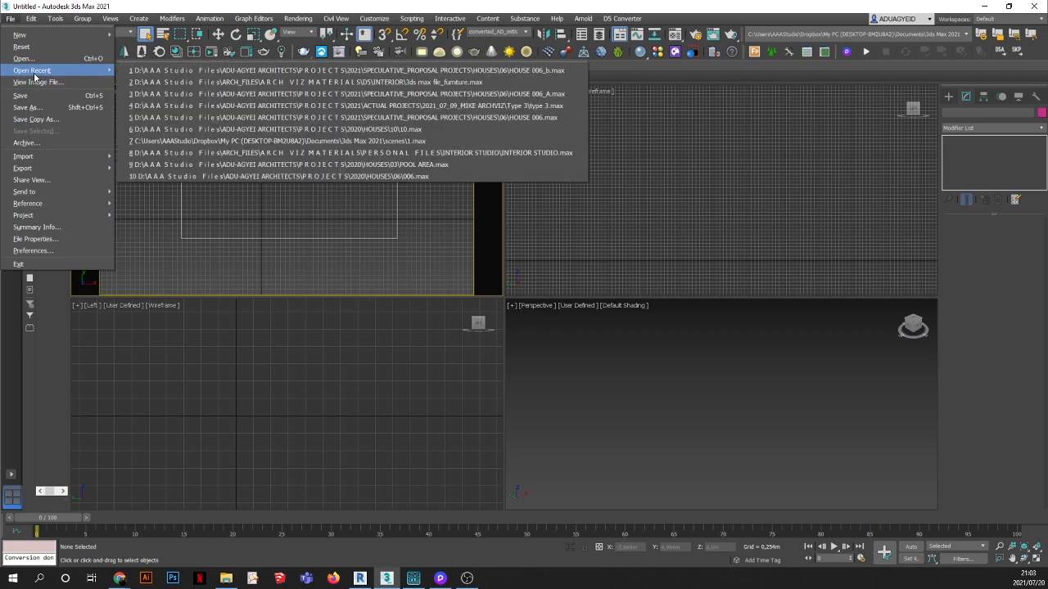
click(381, 83)
click(525, 307)
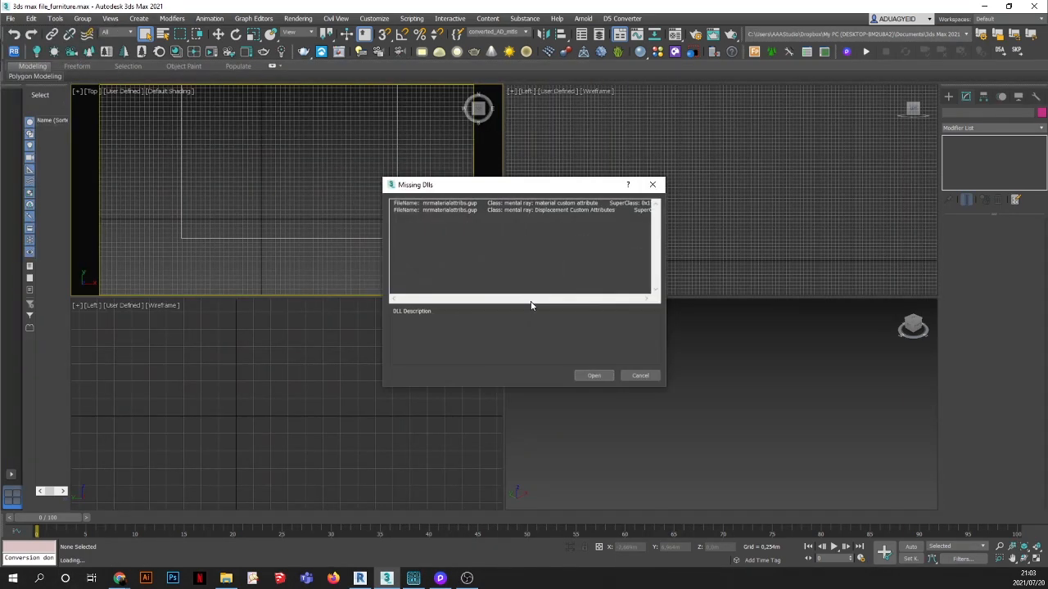
click(595, 375)
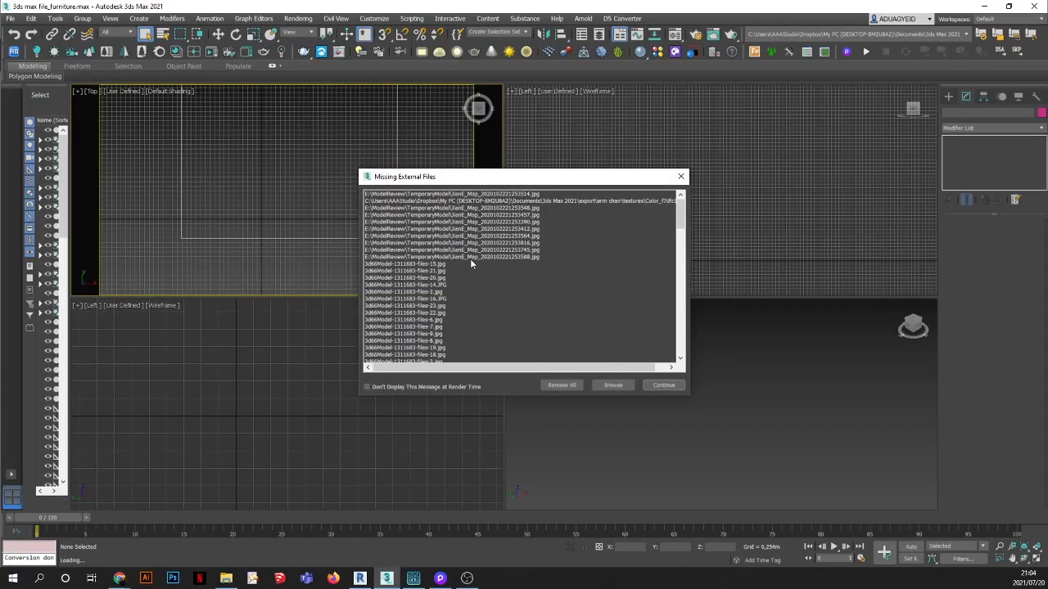
click(670, 387)
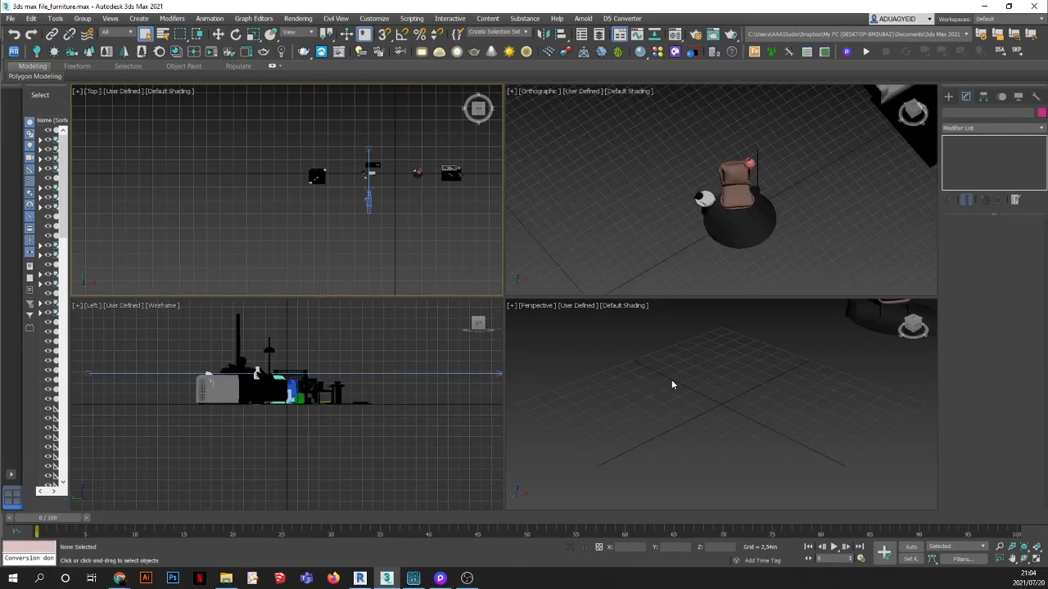
Step: Examine the furniture sets laid out in the Top and Orthographic views to find the armchair set
scroll(434, 221, up, 5)
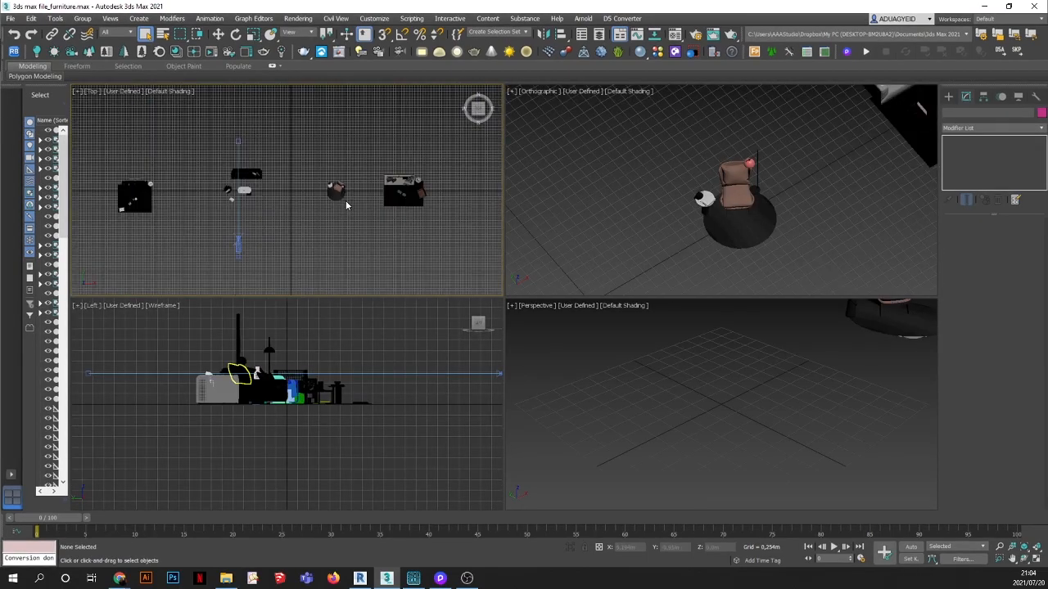
scroll(139, 232, up, 2)
middle_drag(229, 222, 270, 214)
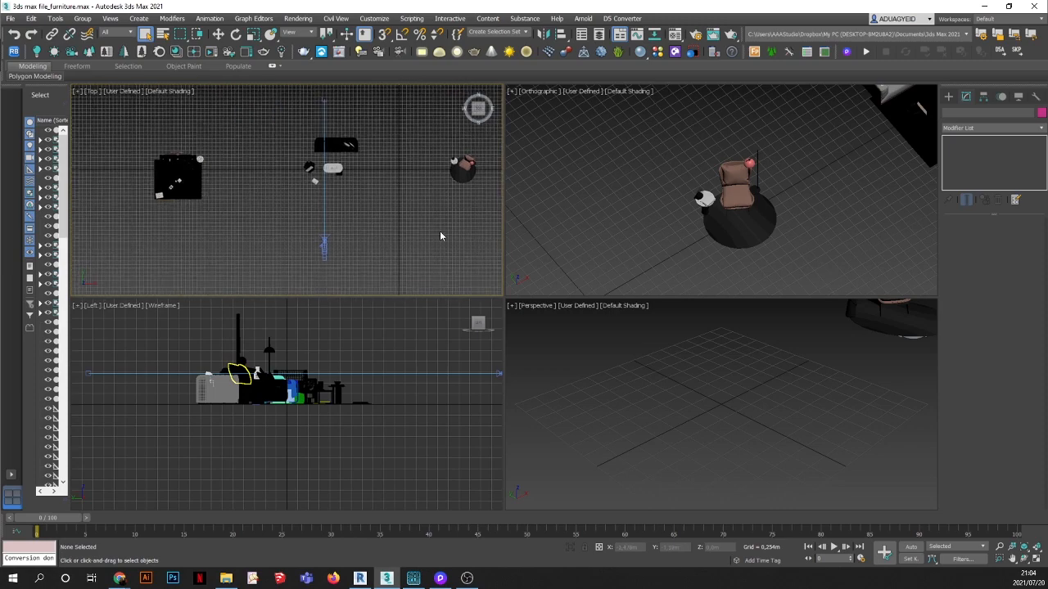
scroll(698, 236, down, 4)
middle_drag(800, 234, 811, 168)
scroll(791, 193, down, 4)
scroll(620, 251, up, 3)
middle_drag(619, 250, 682, 219)
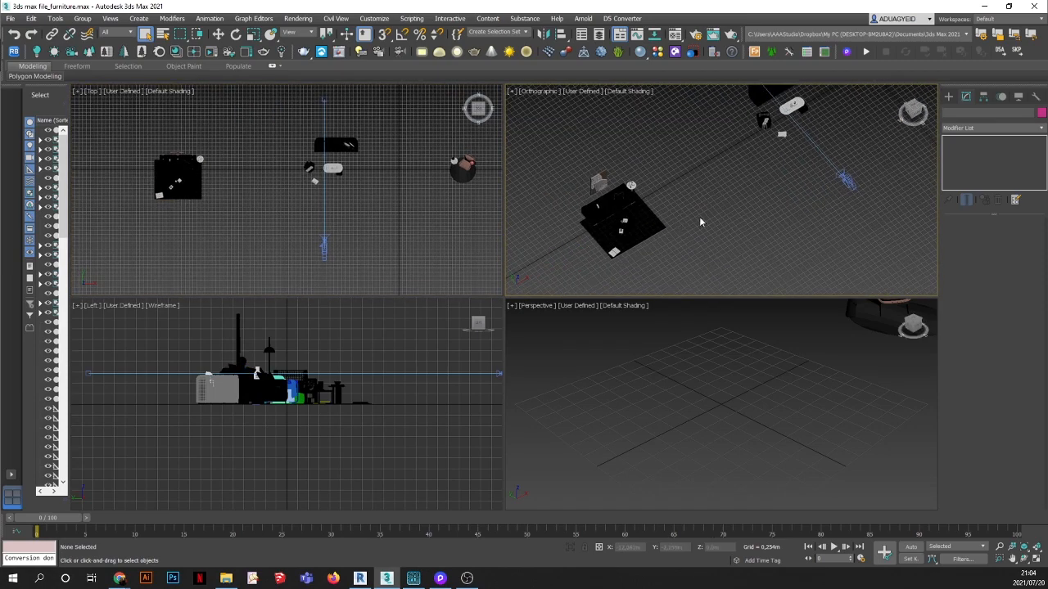
scroll(716, 189, down, 2)
middle_drag(836, 213, 781, 235)
scroll(782, 233, down, 2)
middle_drag(837, 209, 783, 222)
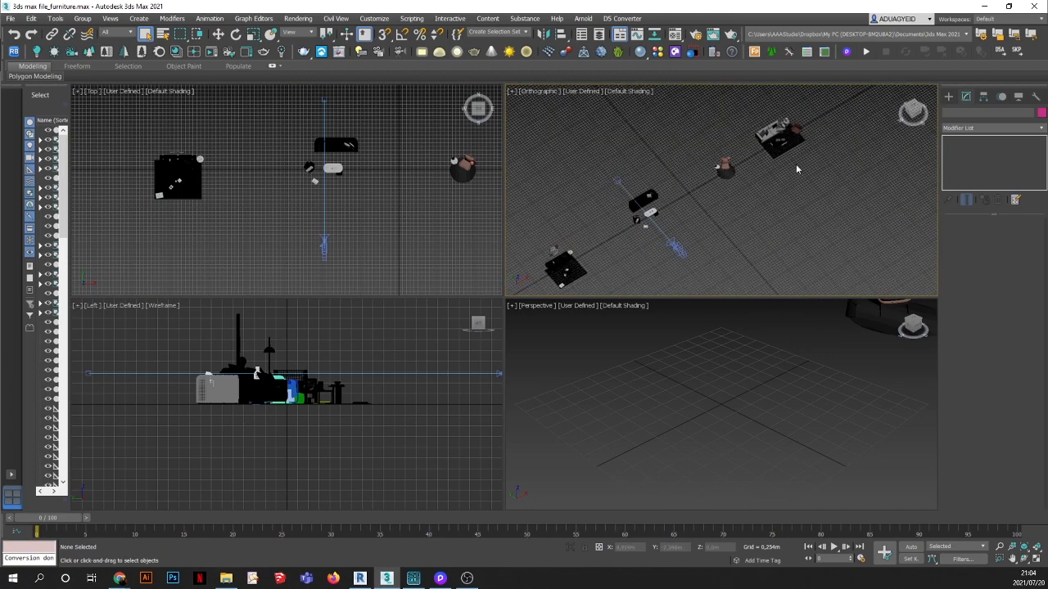
middle_drag(439, 242, 334, 244)
scroll(334, 157, up, 3)
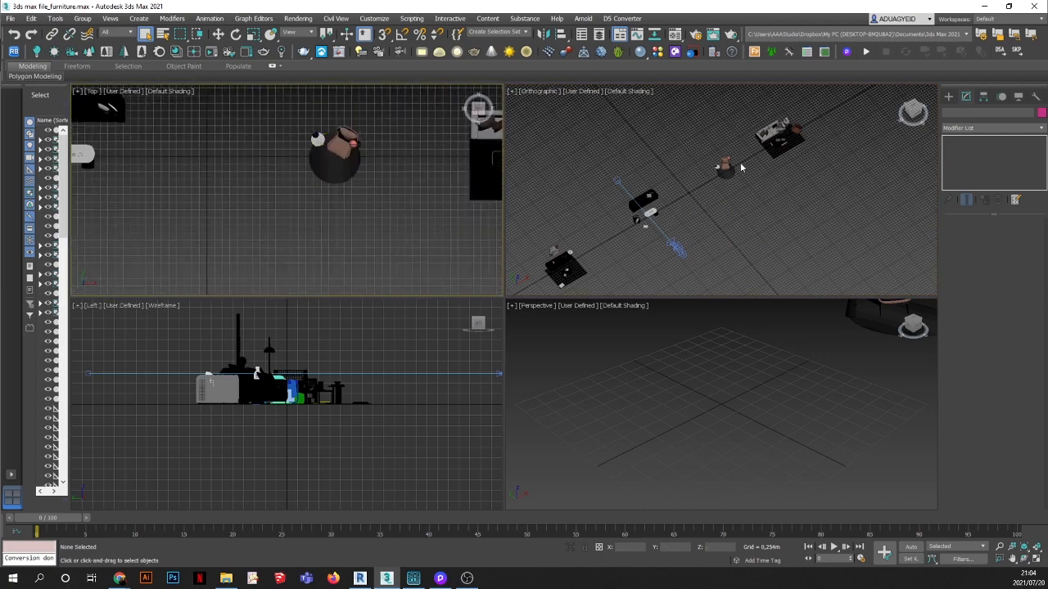
Step: Export only the armchair set with its round rug, side table and lamp as a single D5 Render file named arm chair test
scroll(706, 162, up, 5)
scroll(706, 161, down, 3)
drag(632, 114, 780, 246)
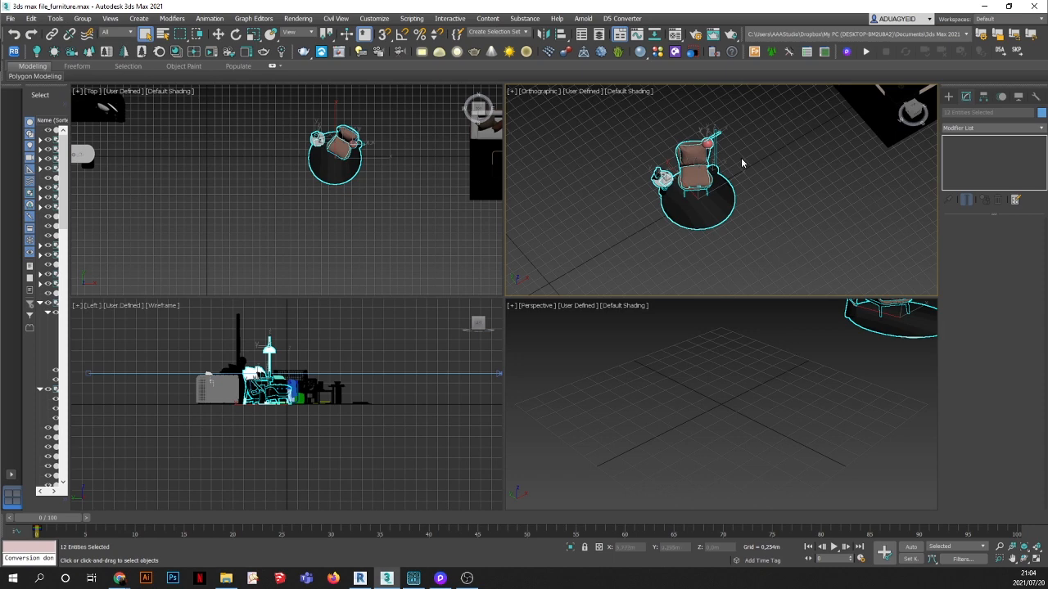
click(619, 20)
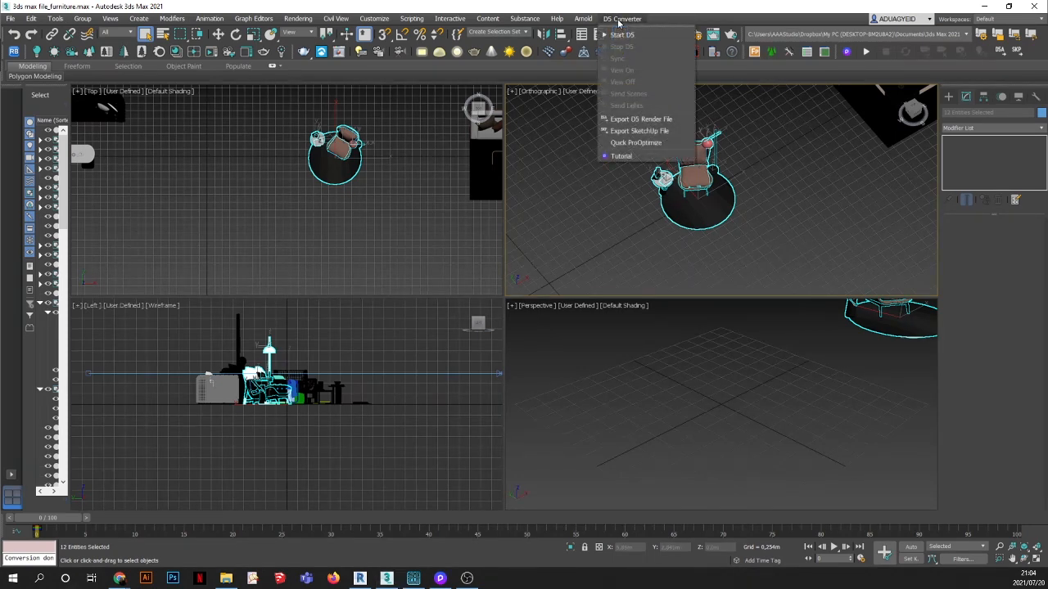
click(646, 121)
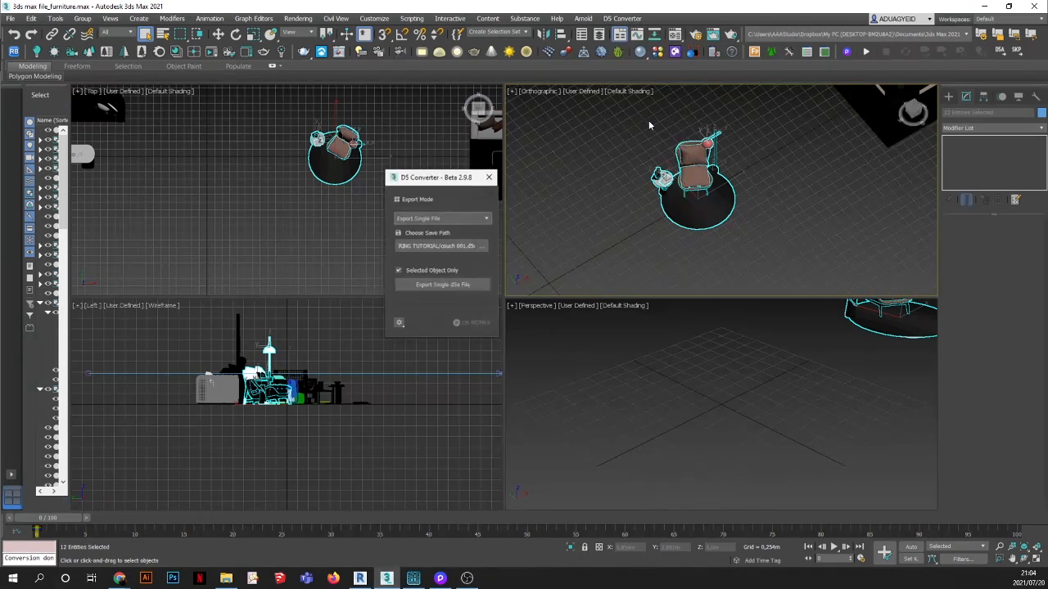
click(483, 247)
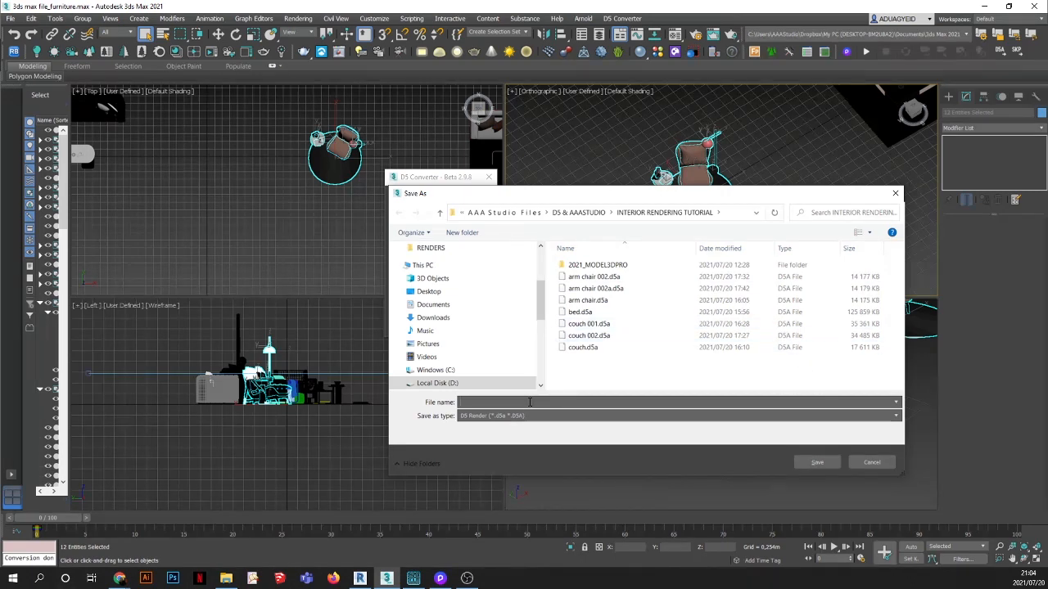
text(ar)
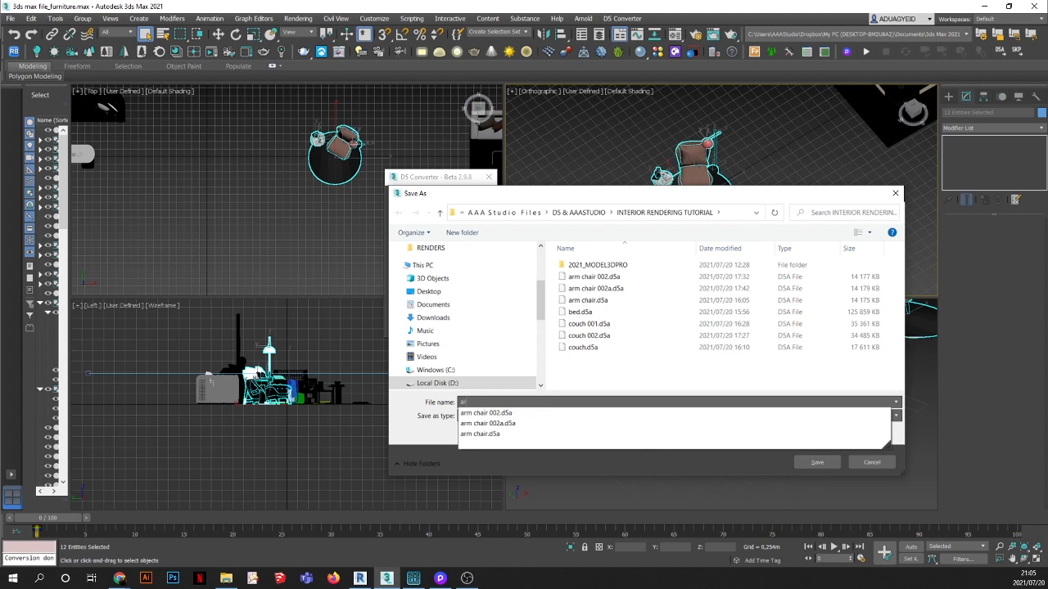
text(m chair test)
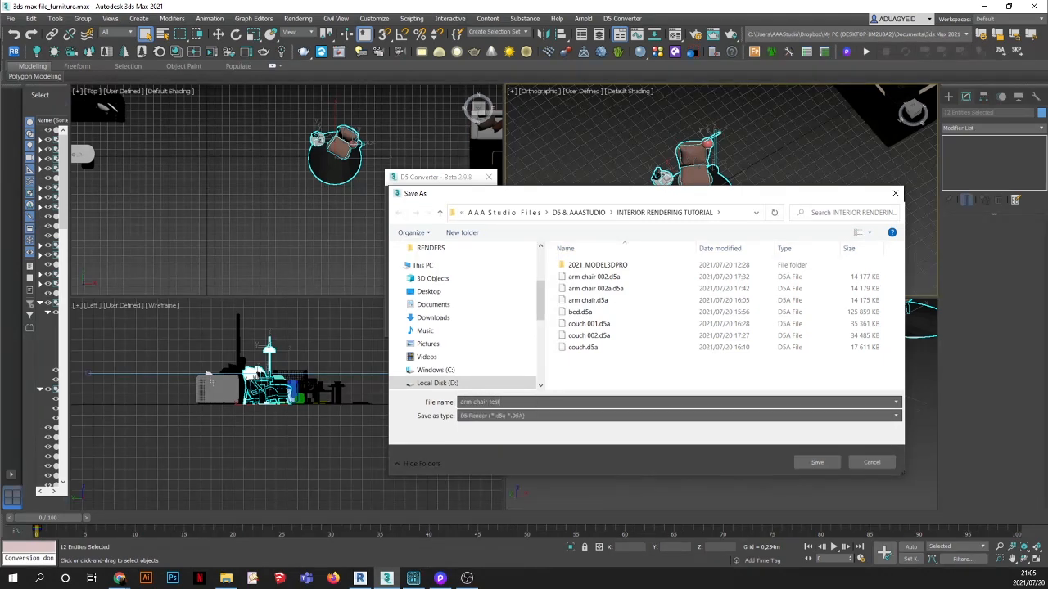
click(818, 463)
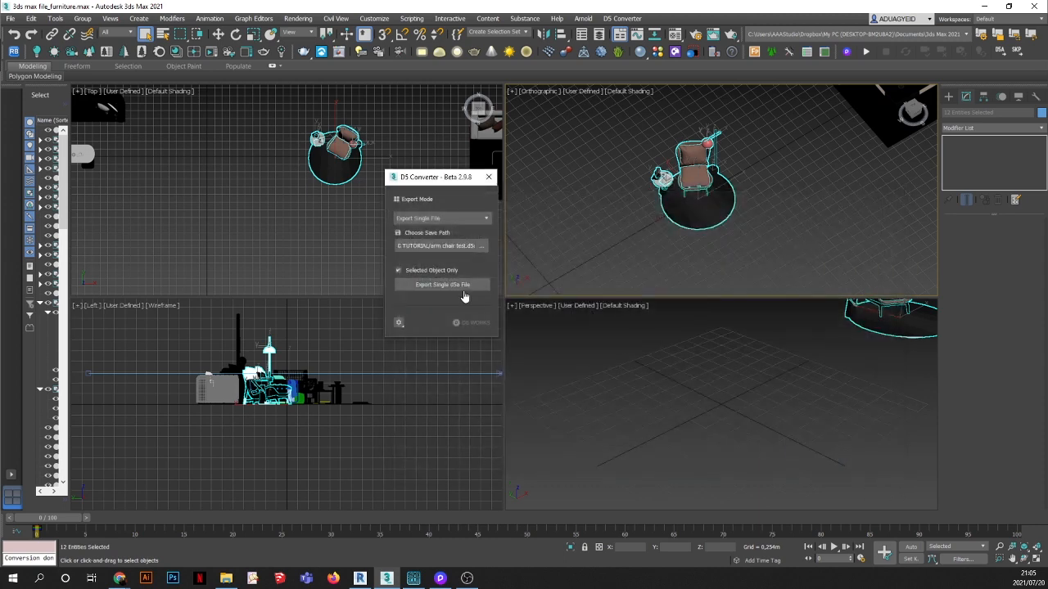
click(431, 285)
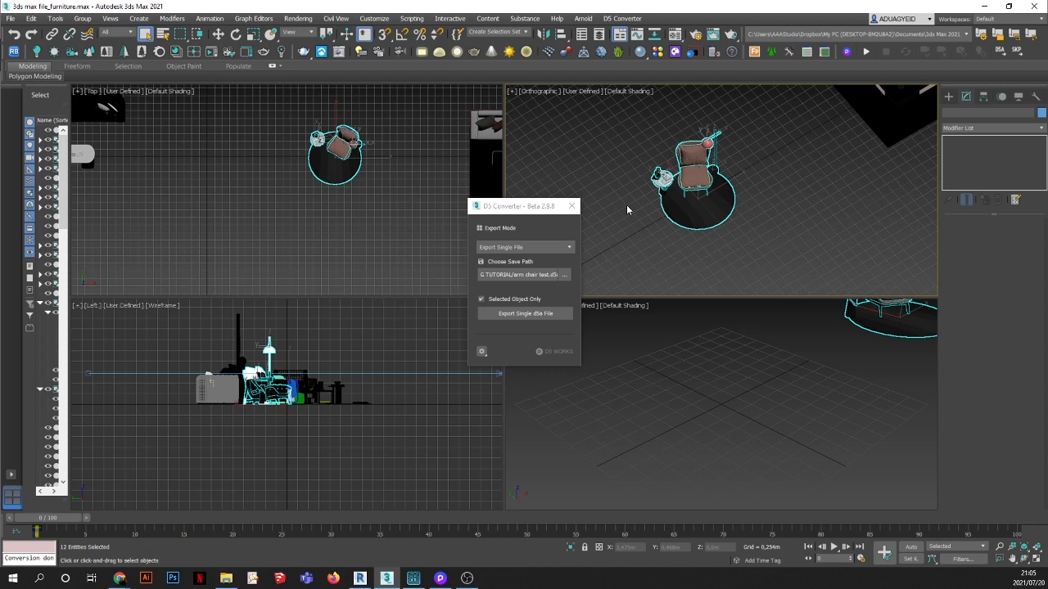
click(626, 206)
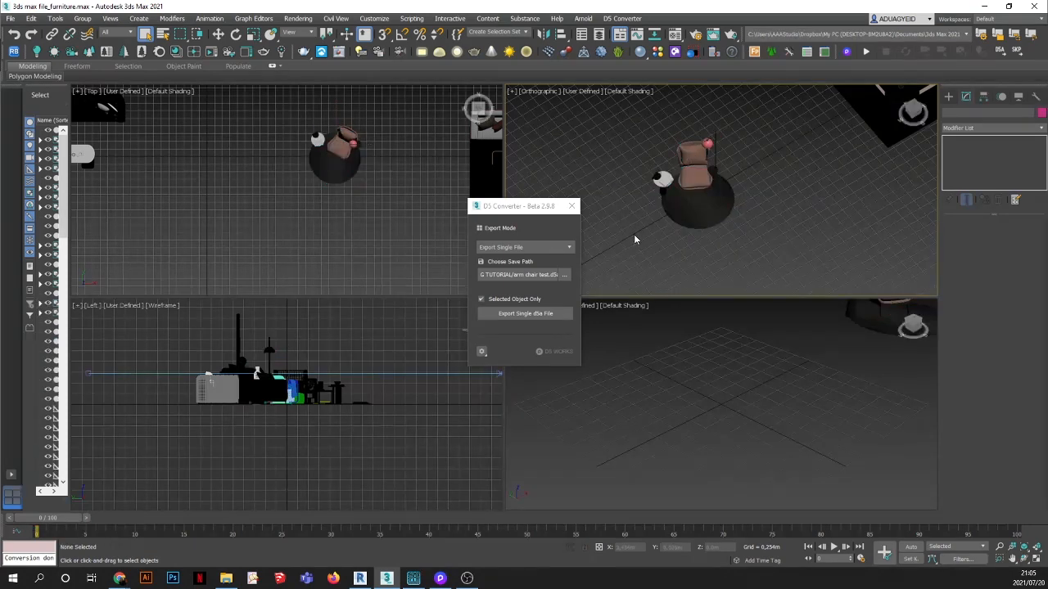
Step: Switch to D5 Render and import arm chair test.d5a from the INTERIOR RENDERING TUTORIAL folder into the imported models
click(440, 581)
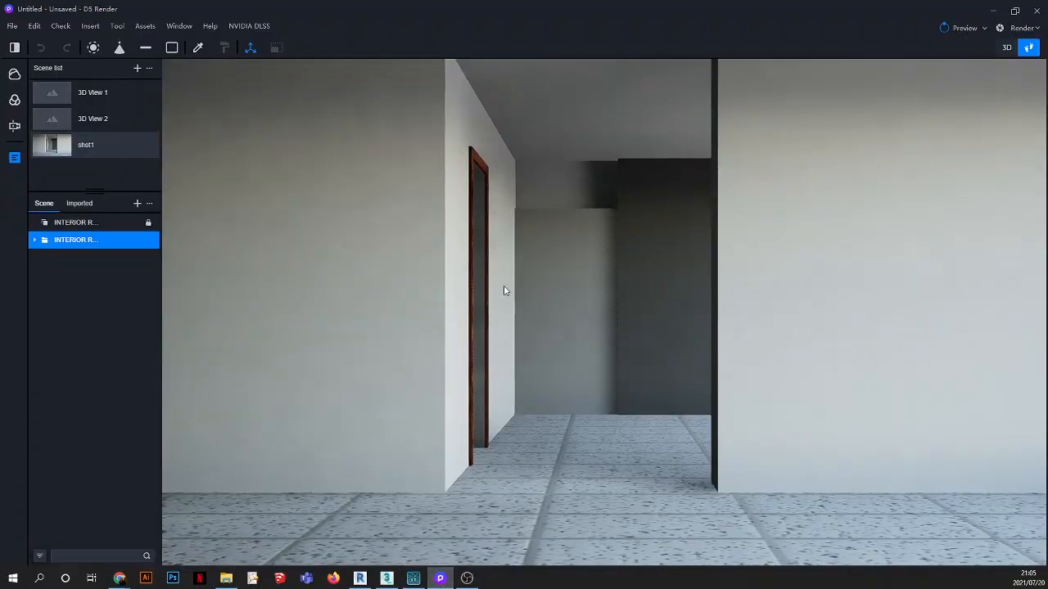
click(80, 203)
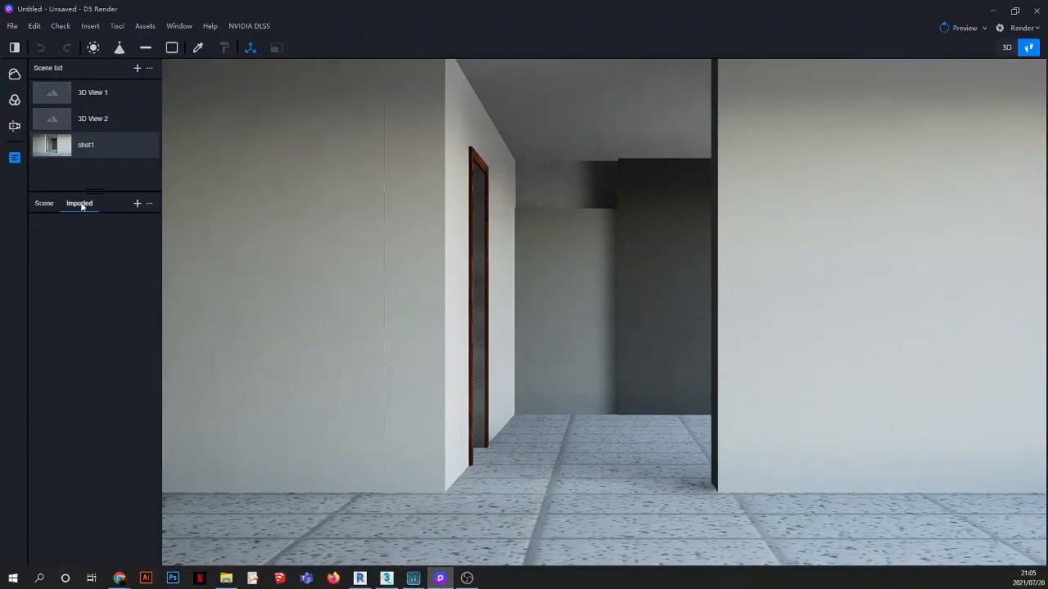
click(136, 204)
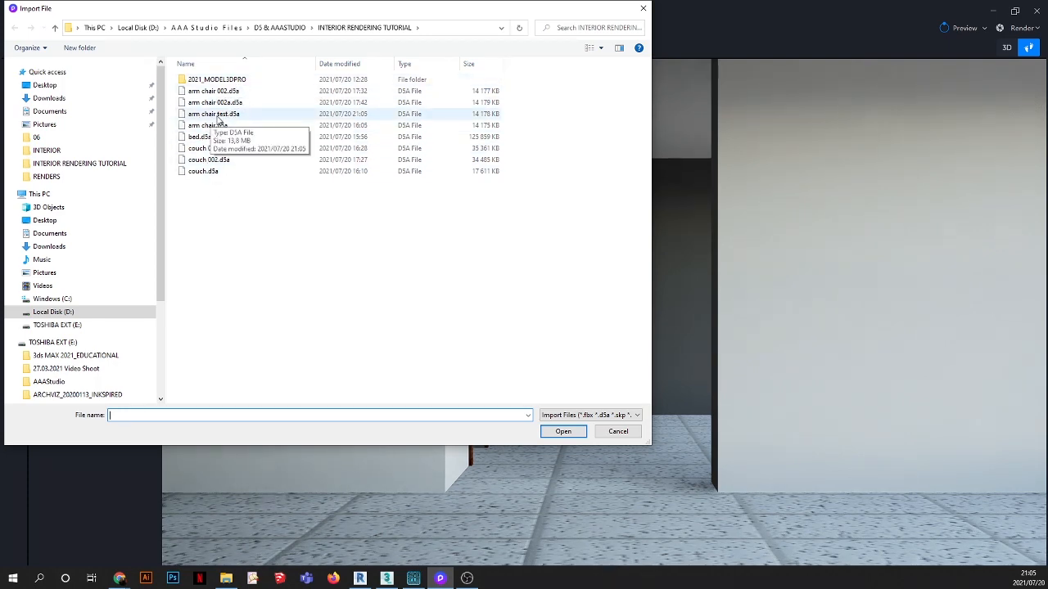
click(218, 118)
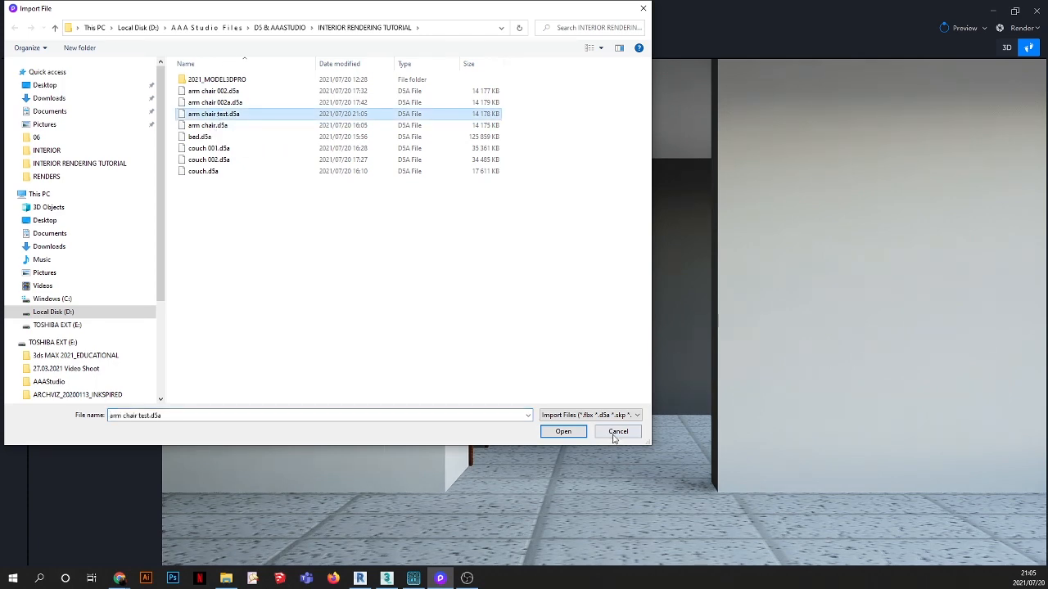
click(564, 432)
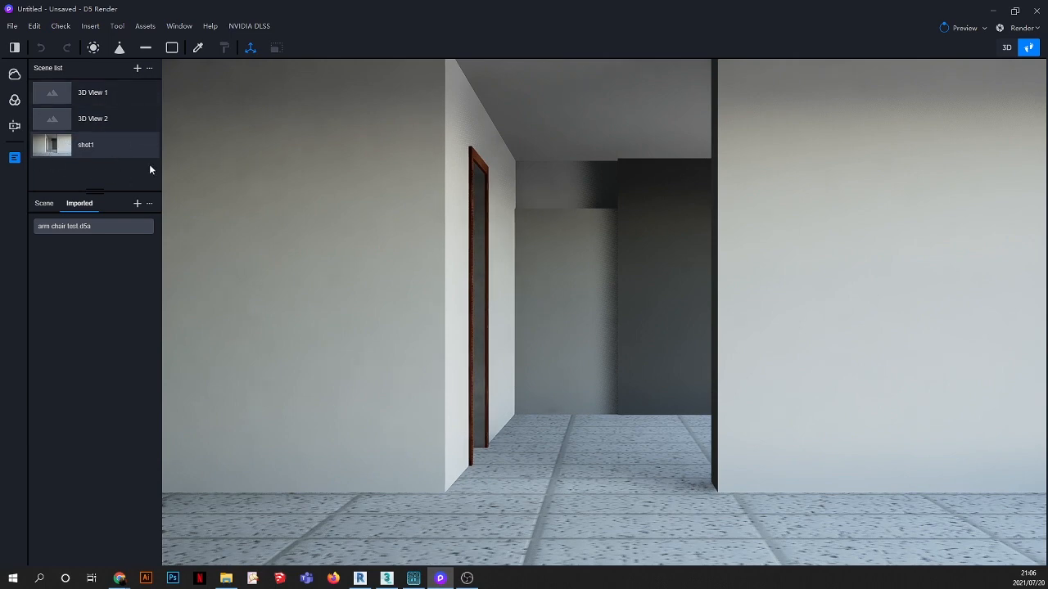
mouse_move(141, 227)
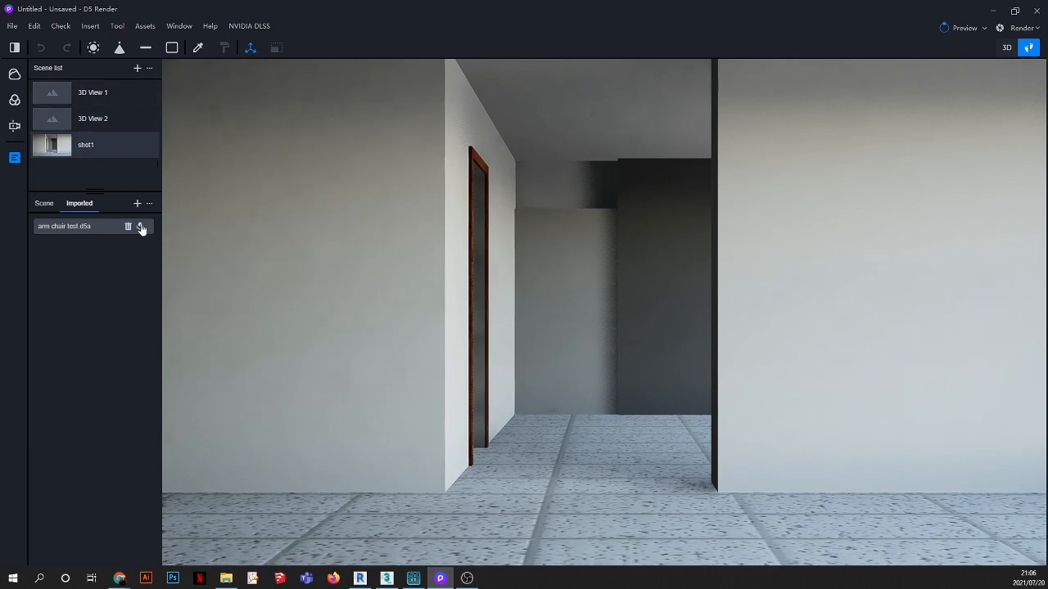
Step: Place the armchair set on the floor at about X -15426, Y -1535, and update the shot1 scene with a wider view of the set
click(141, 228)
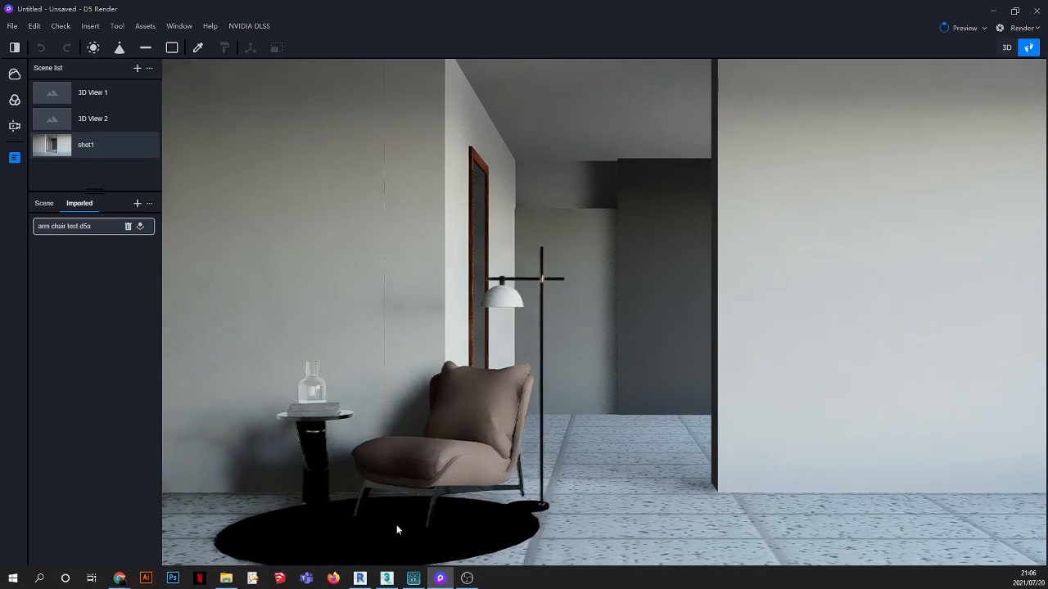
click(394, 531)
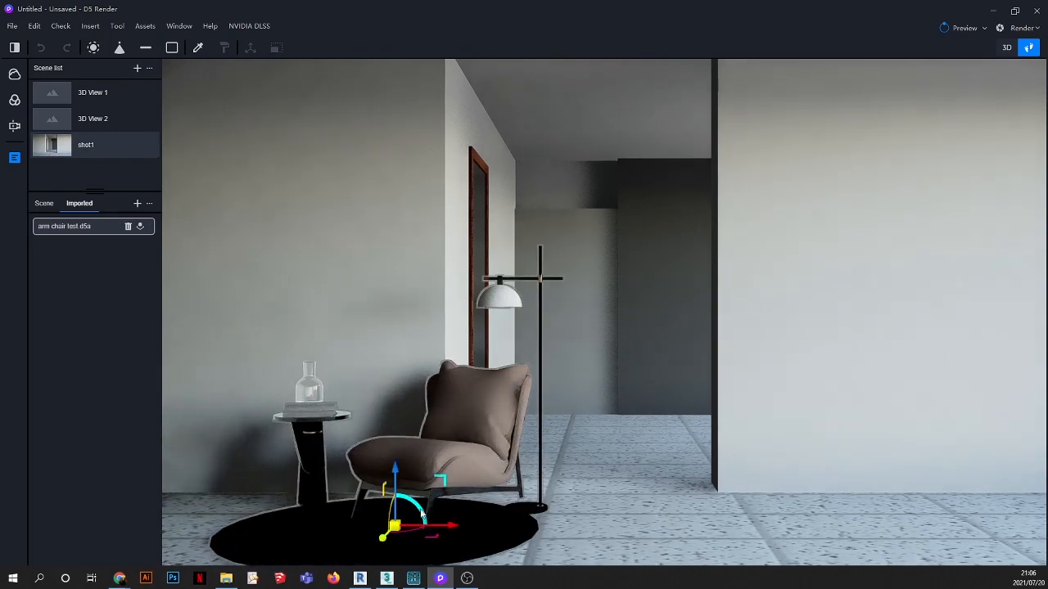
scroll(549, 397, down, 3)
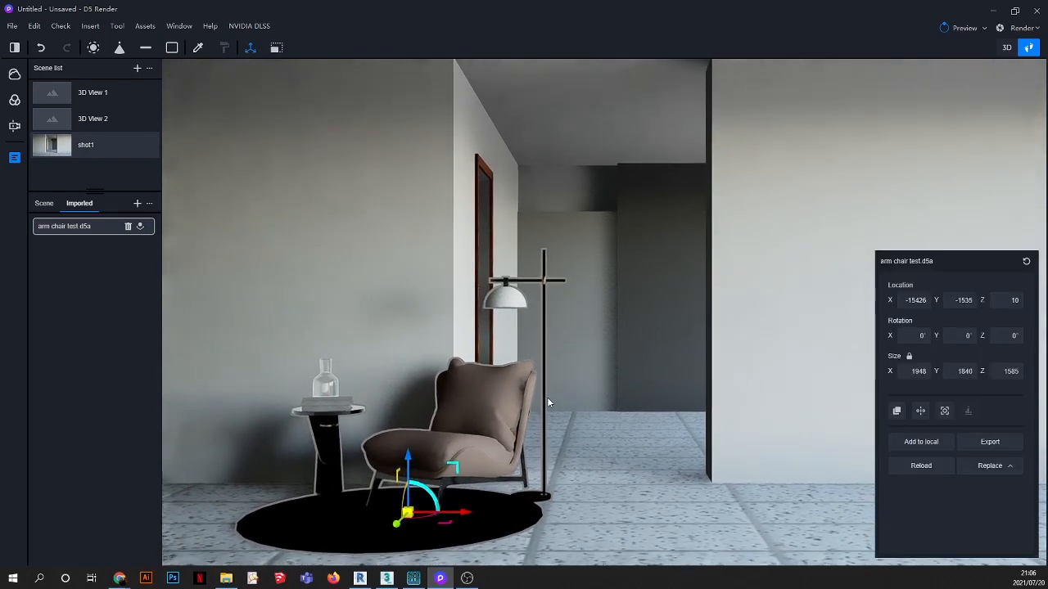
scroll(564, 429, down, 1)
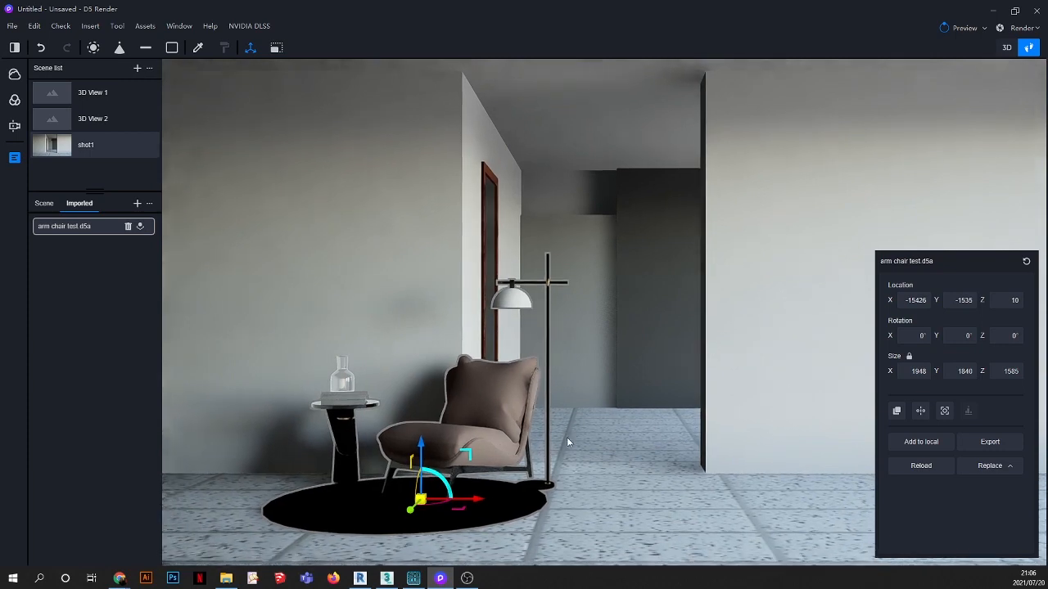
scroll(566, 437, down, 2)
scroll(567, 442, down, 2)
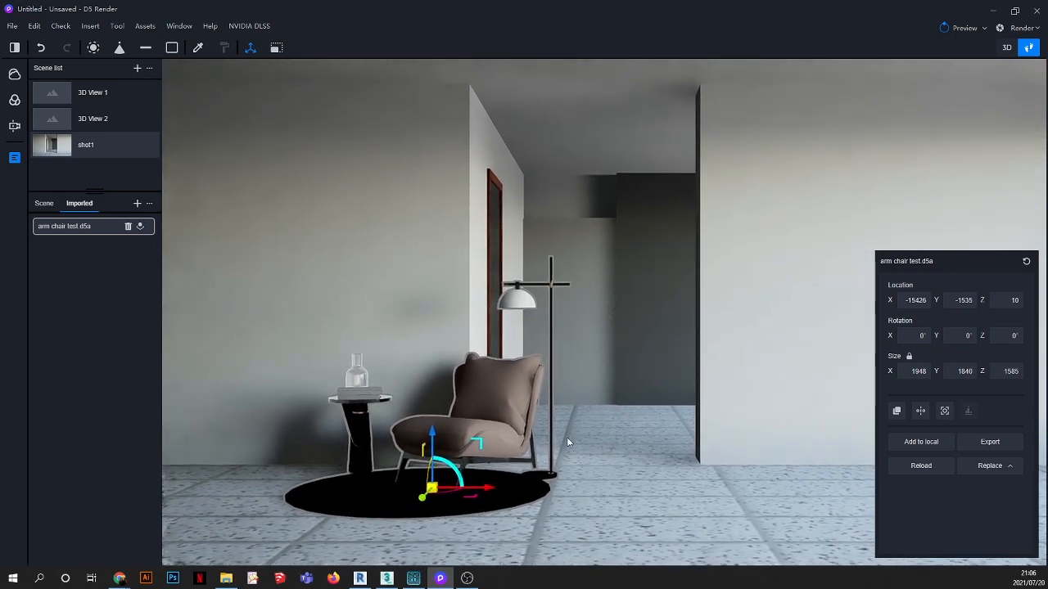
mouse_move(128, 149)
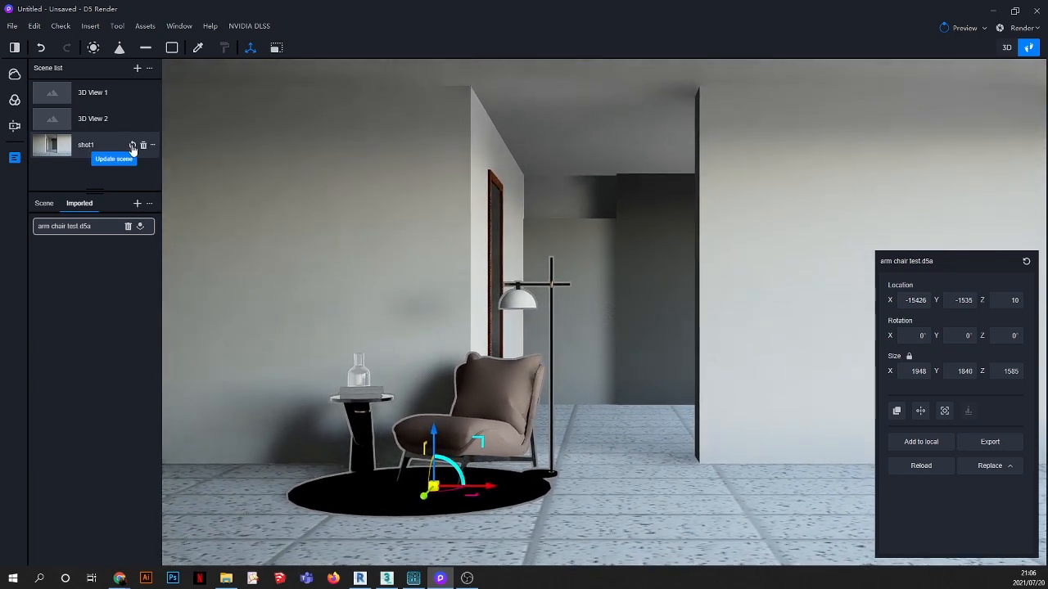
click(132, 146)
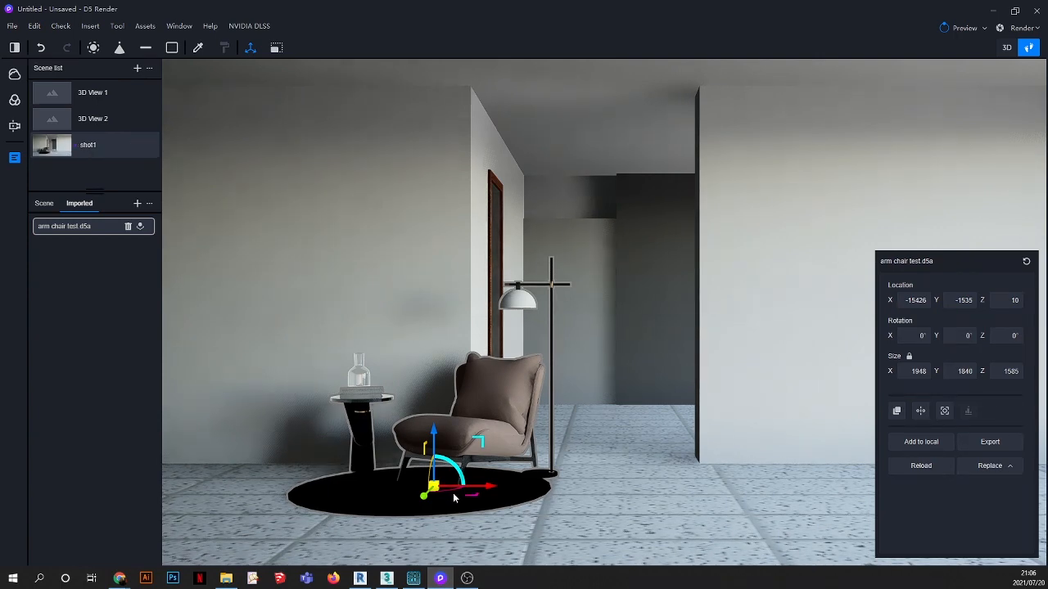
Step: In Bird View, move the armchair set to about X -15375, Y -1524 and turn its Y rotation to about -164.2°
right_drag(451, 494, 467, 531)
click(1007, 48)
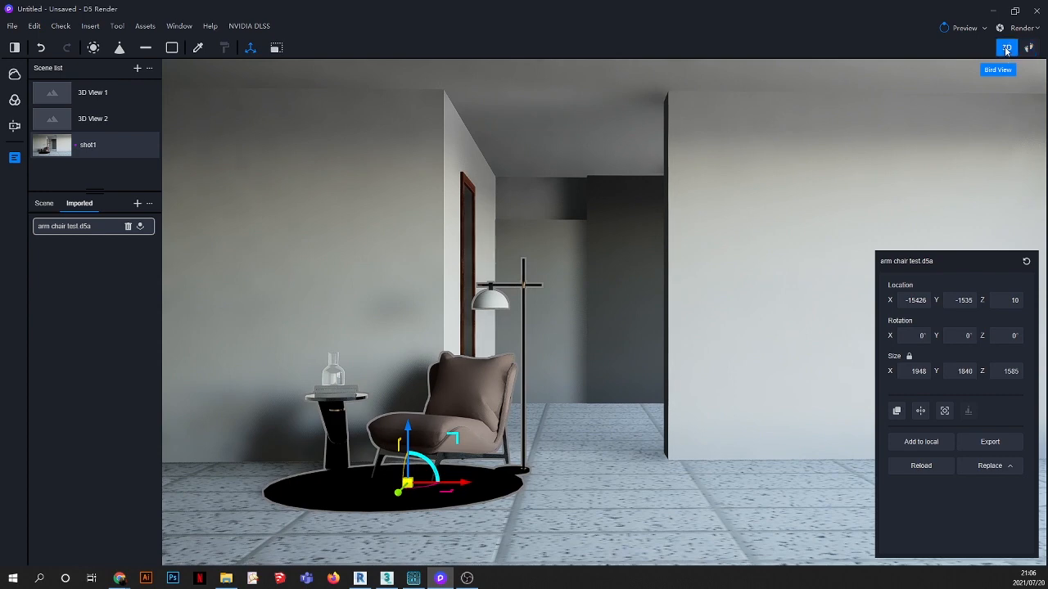
right_drag(411, 351, 436, 520)
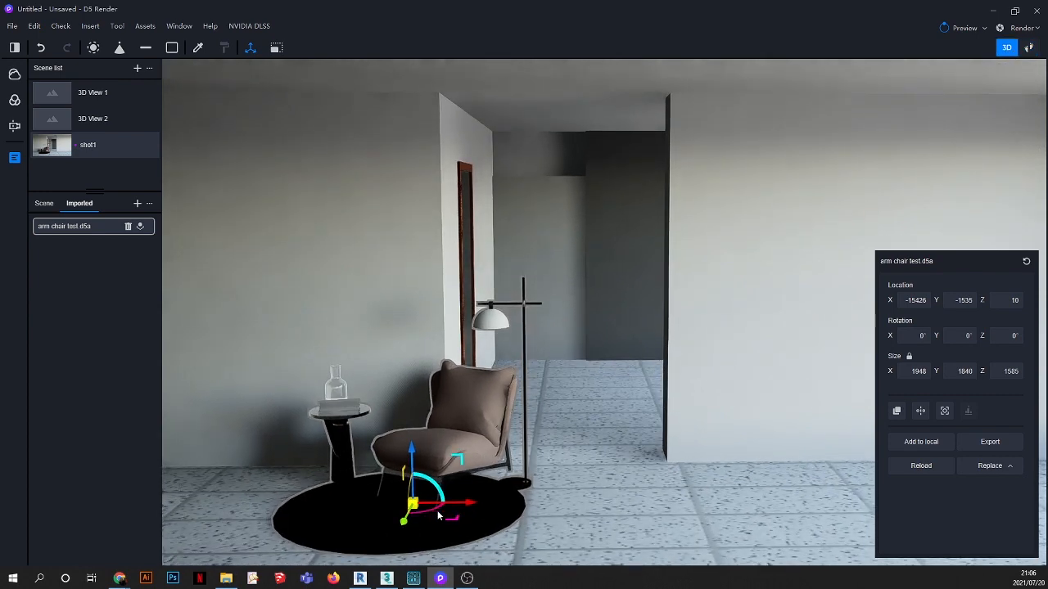
drag(435, 511, 446, 507)
right_drag(435, 442, 451, 524)
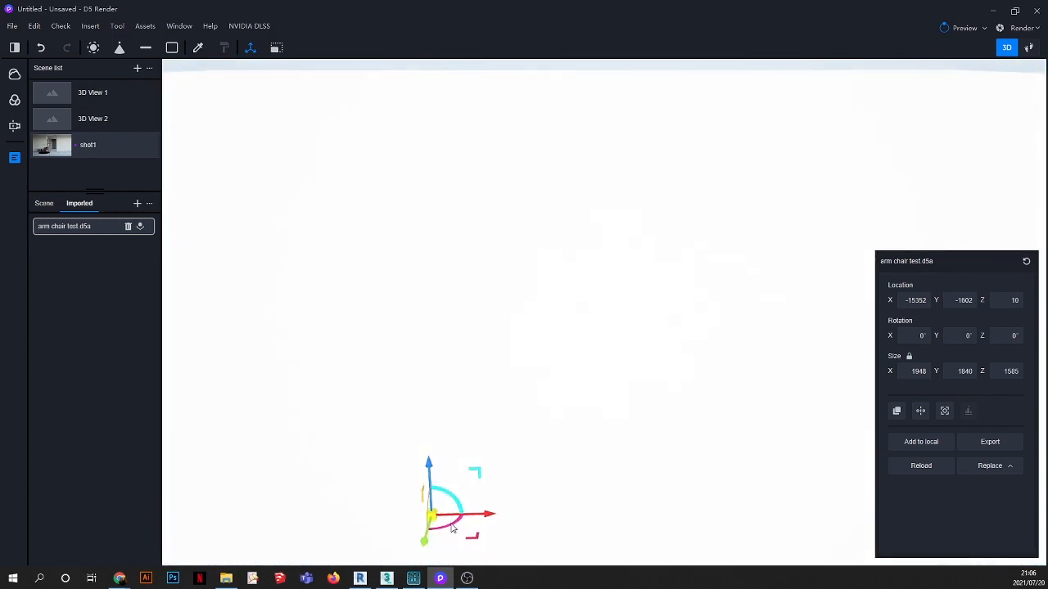
drag(451, 528, 396, 487)
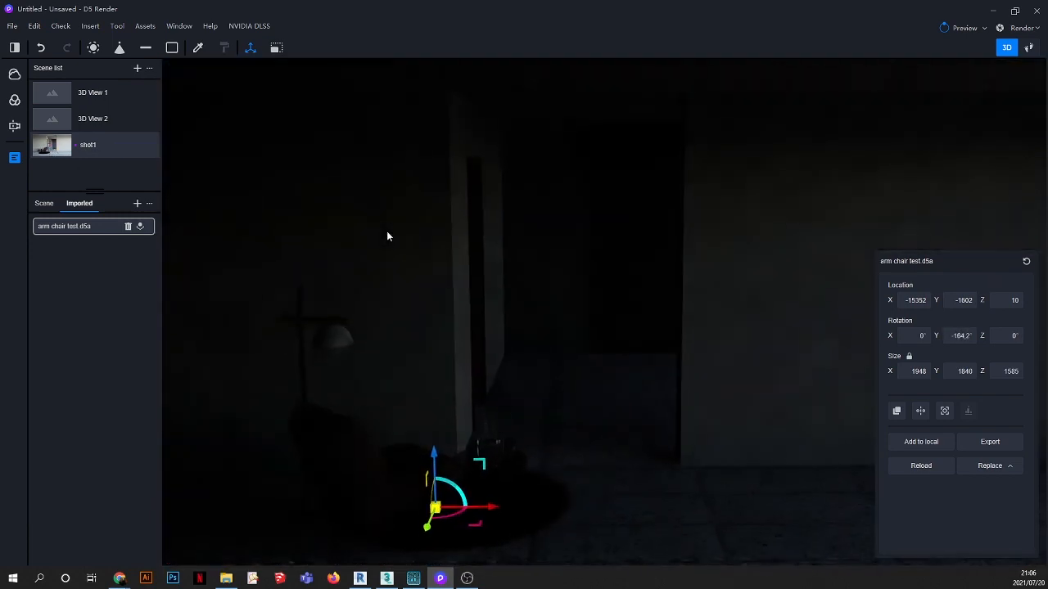
scroll(455, 490, up, 3)
scroll(455, 484, up, 1)
drag(461, 483, 450, 486)
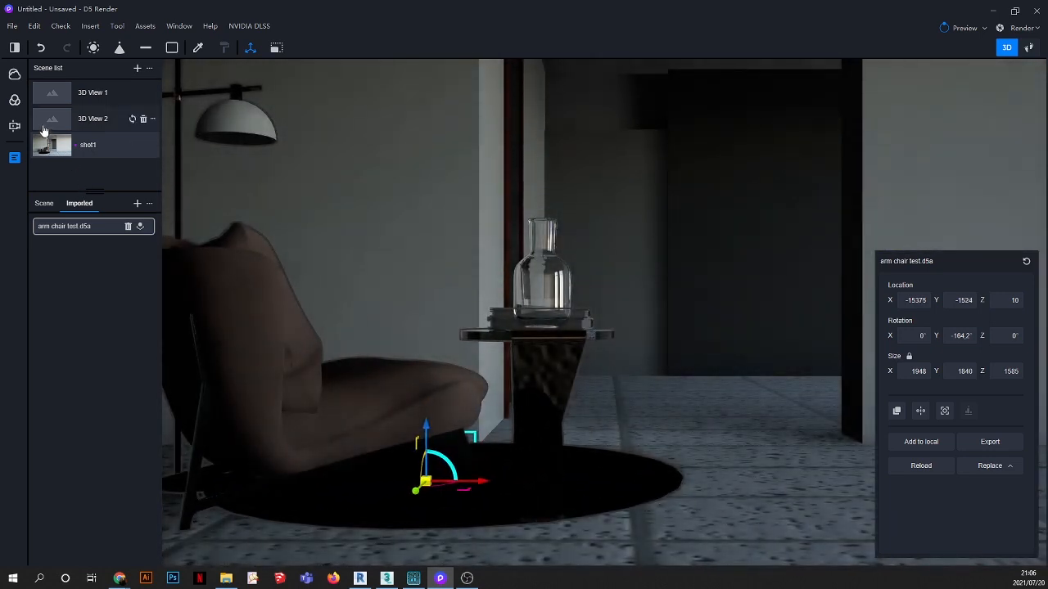
Step: Turn the armchair set to a Y rotation of about -105.7° in the Top wireframe view, and return to the shot1 scene
click(14, 125)
click(93, 86)
click(70, 140)
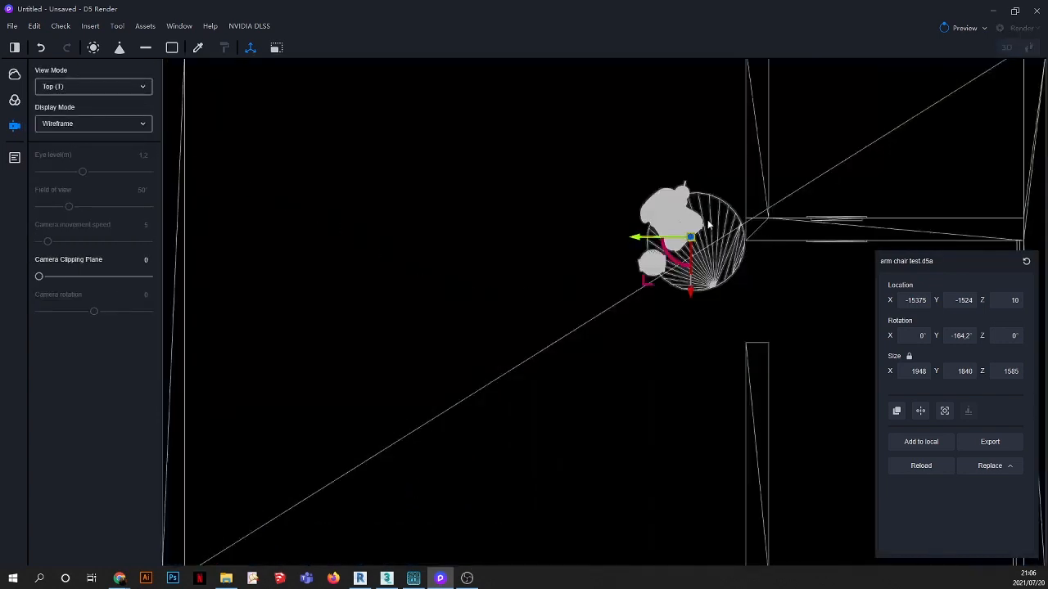
scroll(686, 233, up, 1)
drag(694, 240, 637, 198)
click(13, 158)
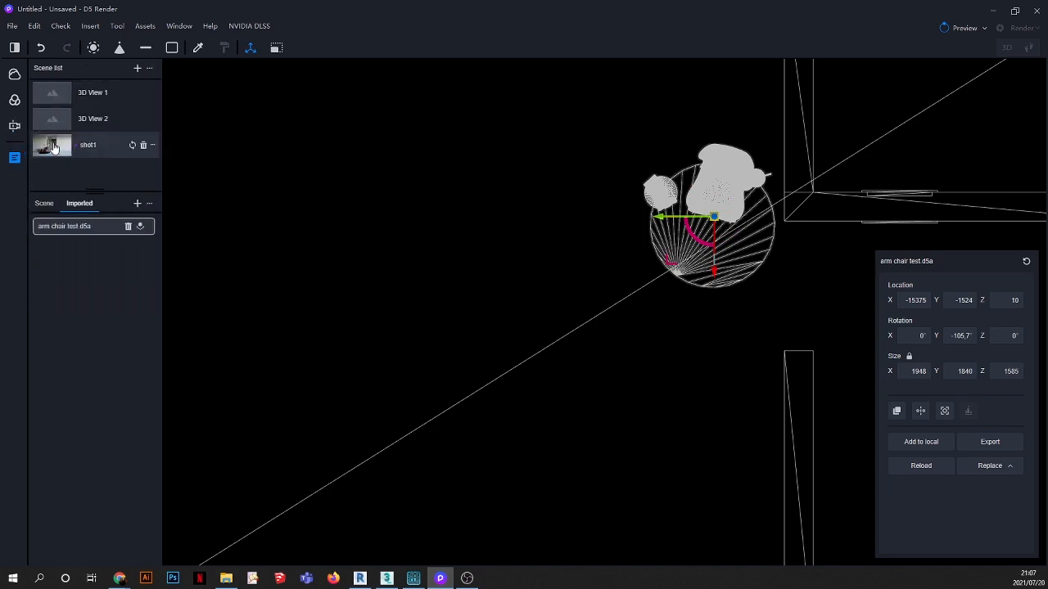
click(115, 146)
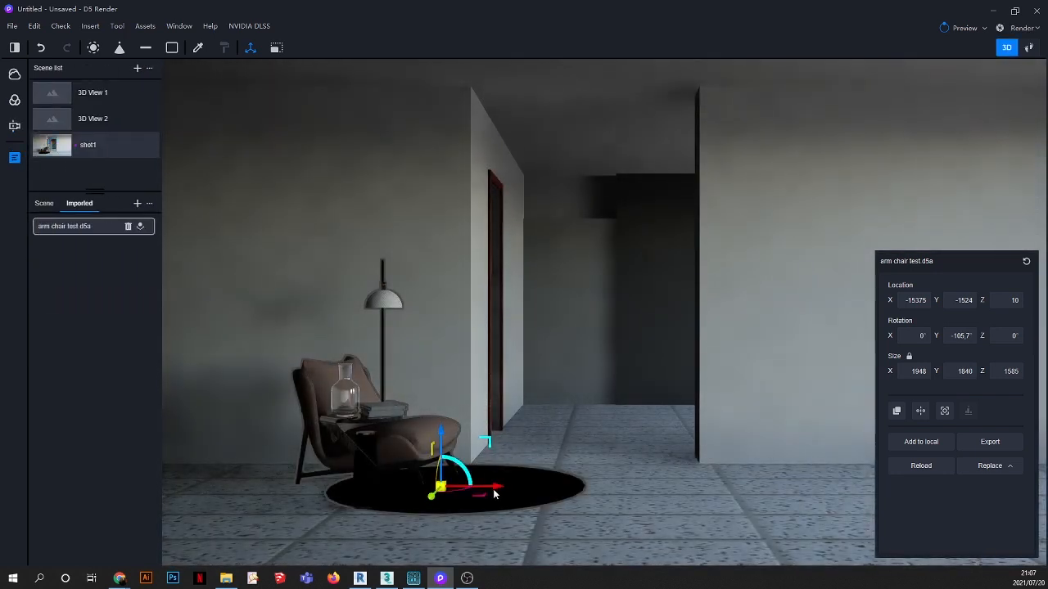
click(615, 453)
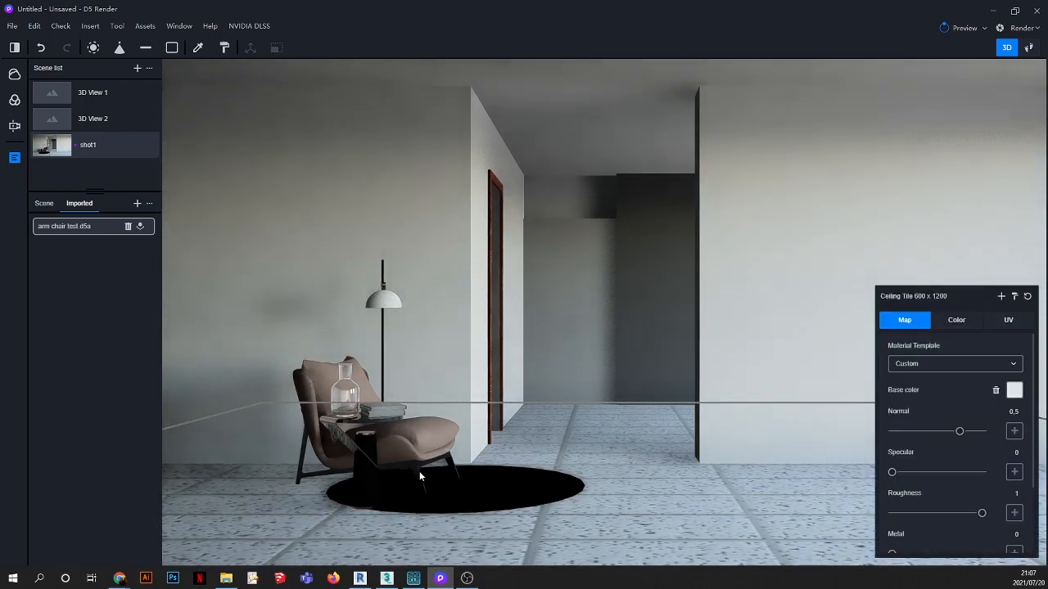
scroll(413, 470, up, 5)
scroll(411, 458, down, 5)
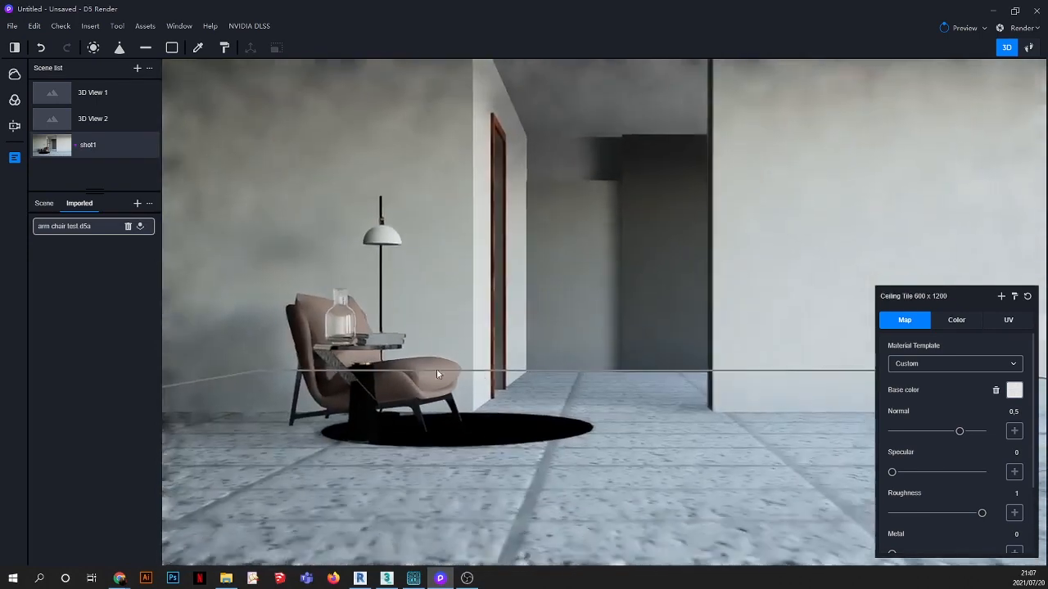
mouse_move(500, 416)
right_down()
mouse_move(486, 454)
mouse_move(491, 425)
right_up()
click(44, 144)
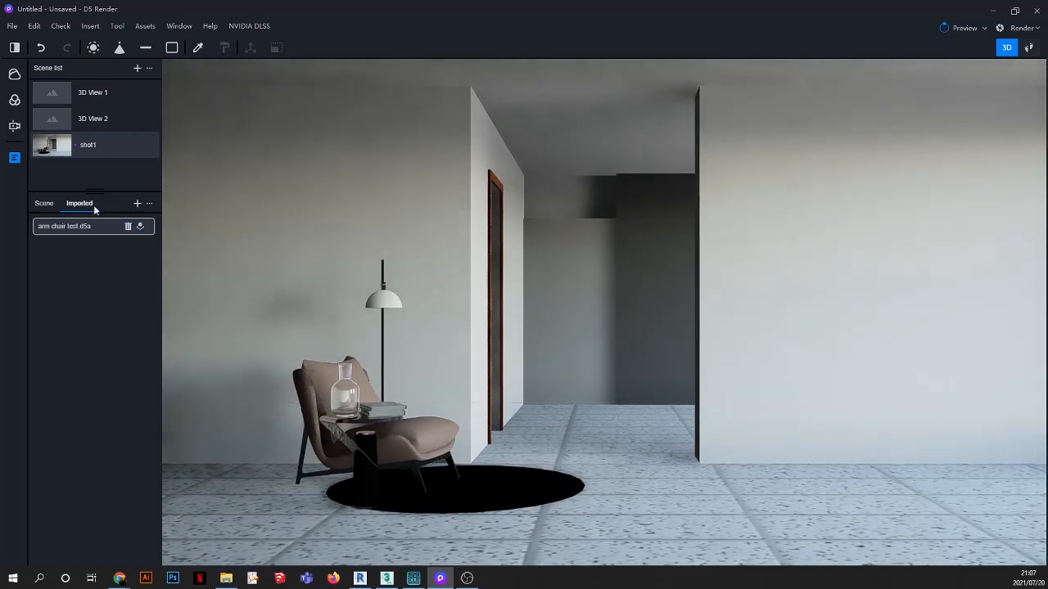
Step: Import couch 002.d5a from the INTERIOR RENDERING TUTORIAL folder into the imported models
click(137, 203)
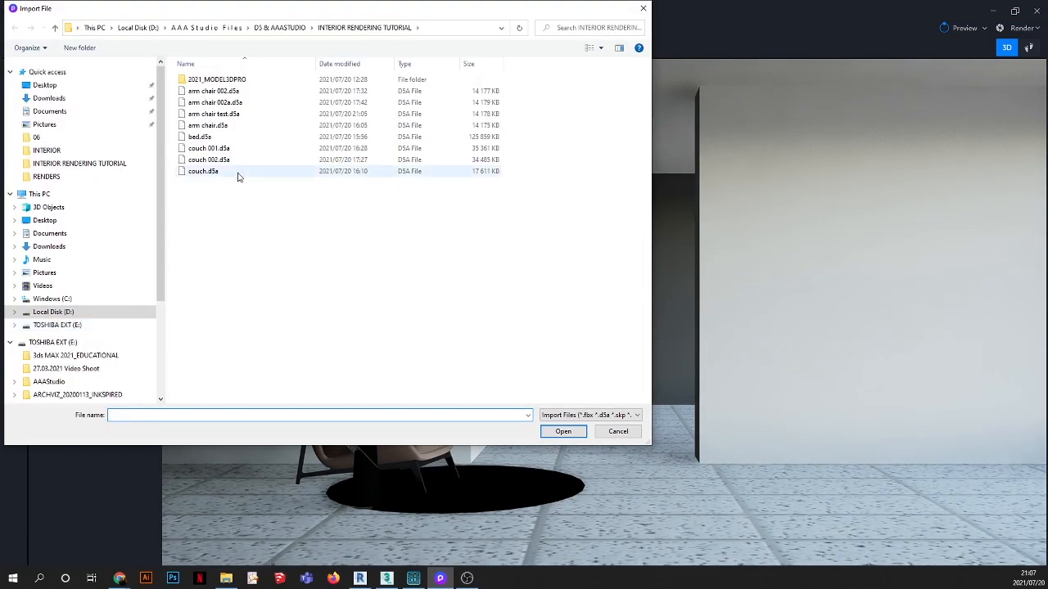
click(202, 161)
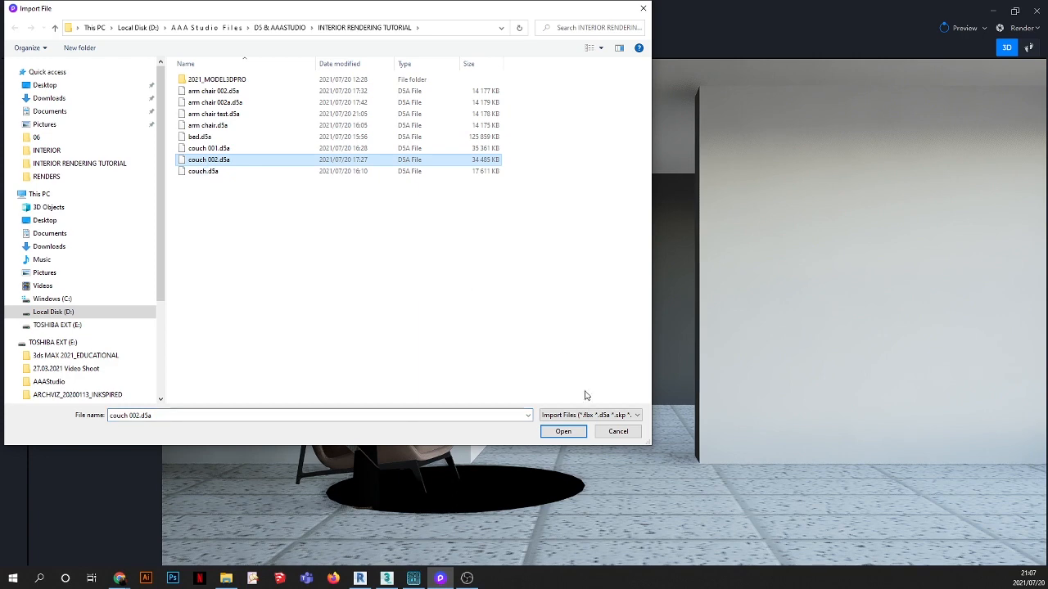
click(563, 432)
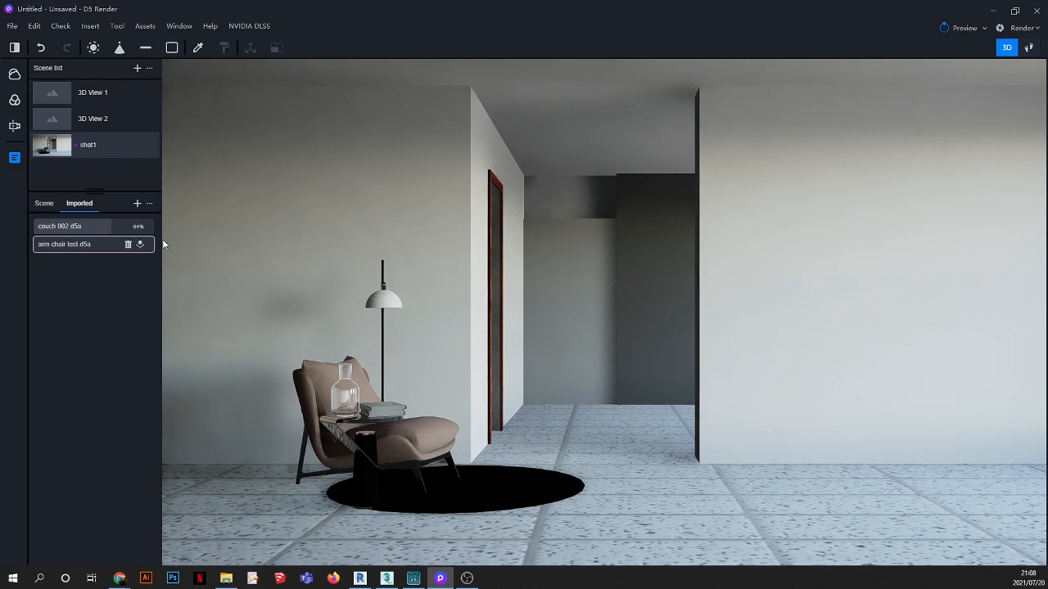
Step: Place the couch set against the wall across the hallway opening from the armchair, at about X -12098, Y -893, and select it
click(139, 228)
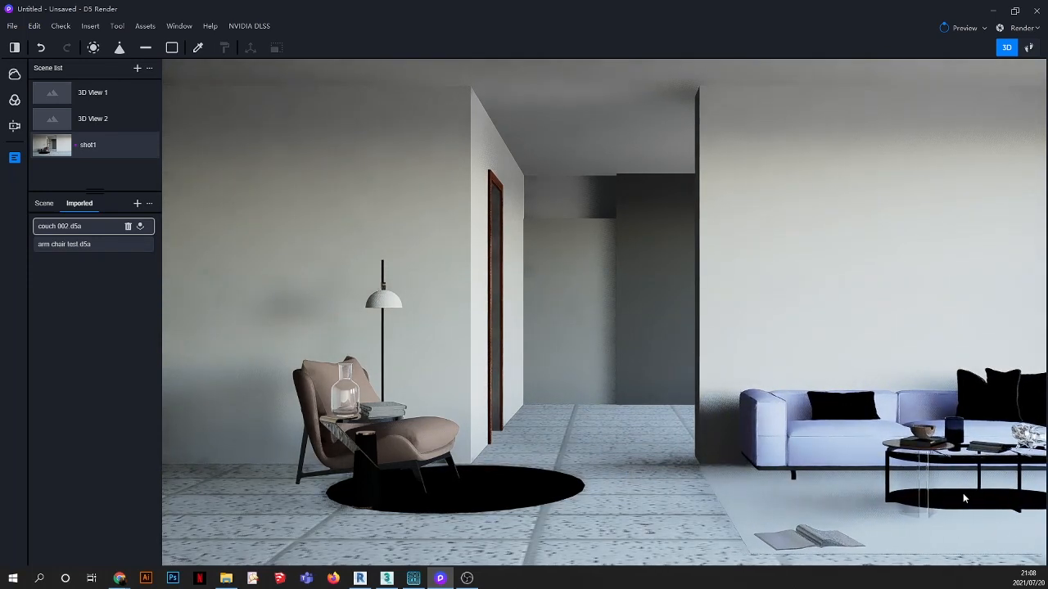
click(955, 506)
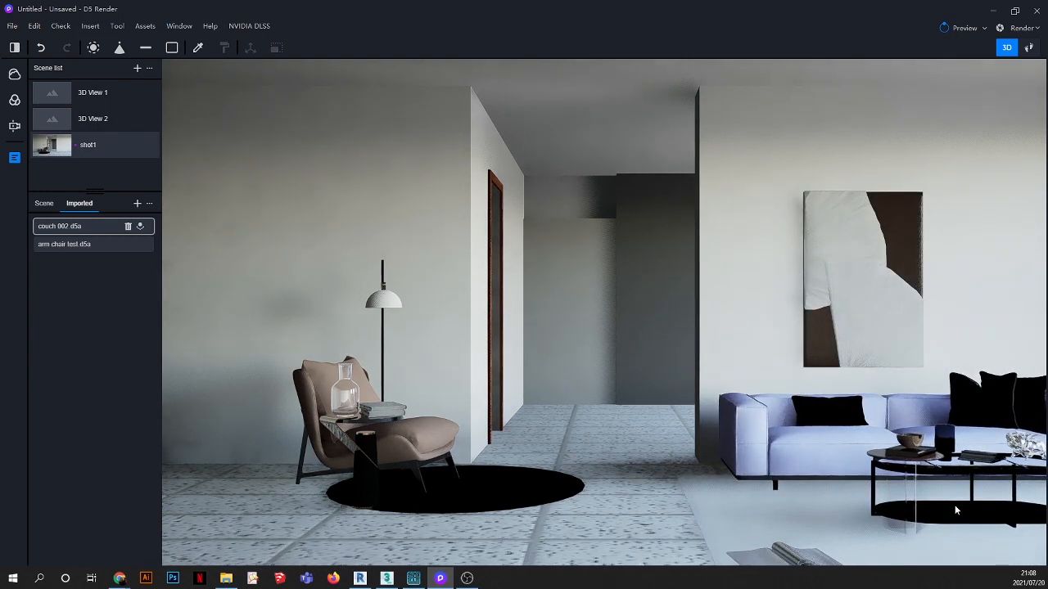
click(955, 505)
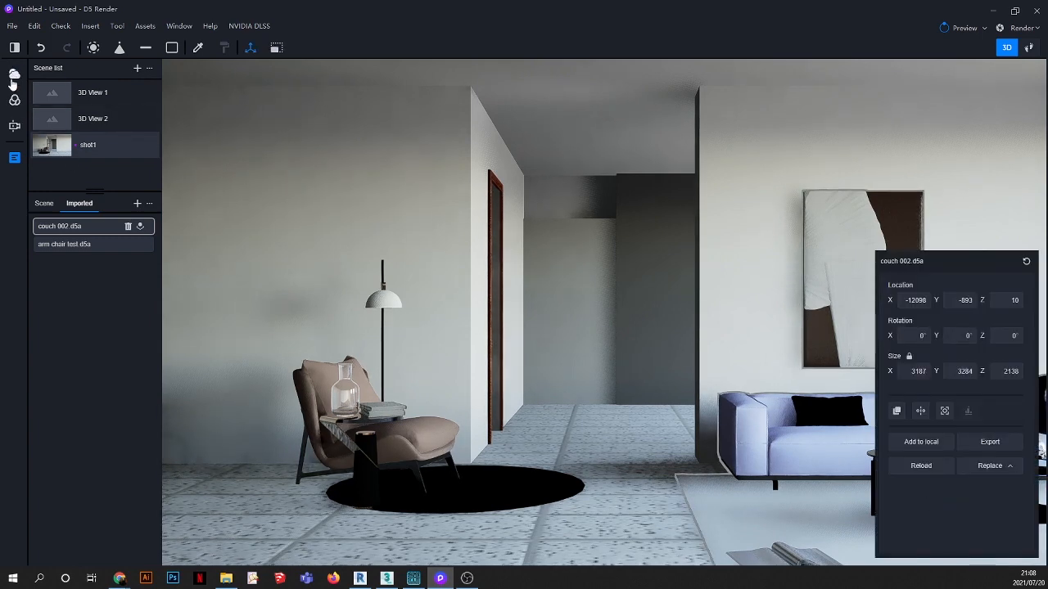
Step: Nudge the couch set toward the wall to about Y -912 in the Top wireframe view, and return to the shot1 scene
click(14, 127)
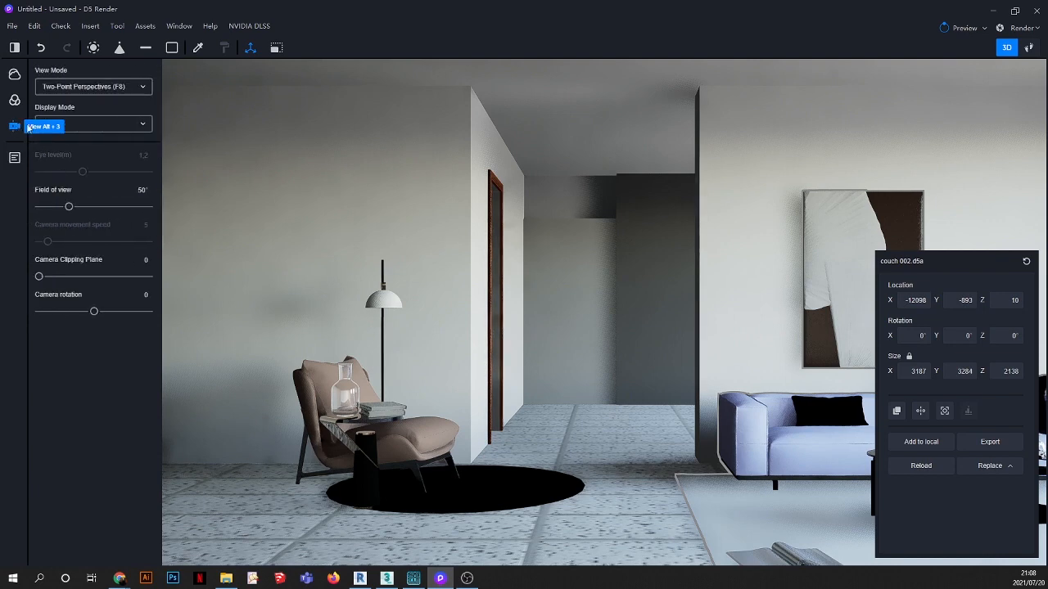
click(108, 87)
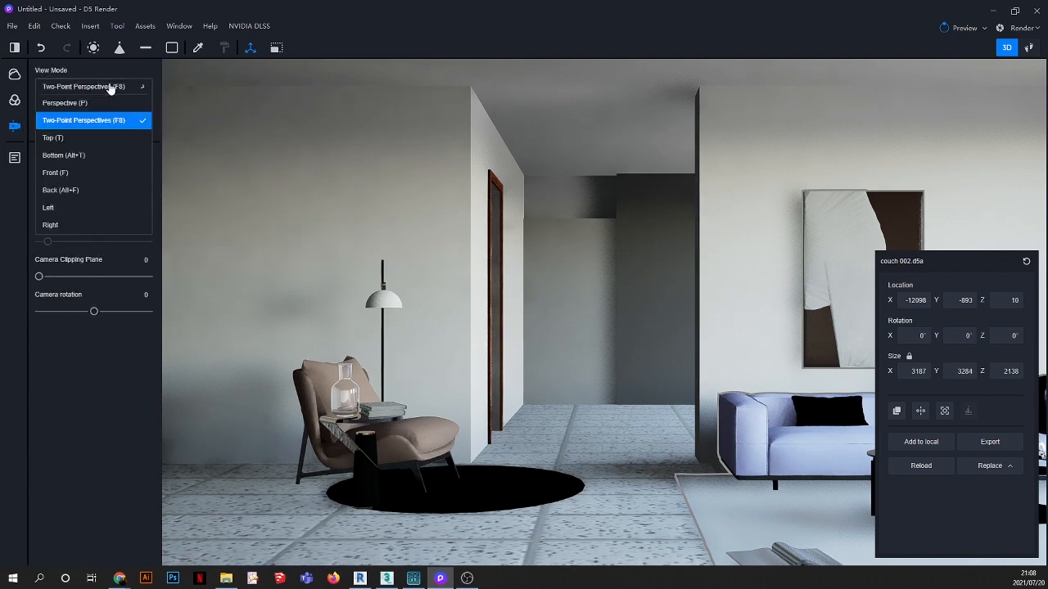
click(84, 134)
scroll(686, 479, up, 1)
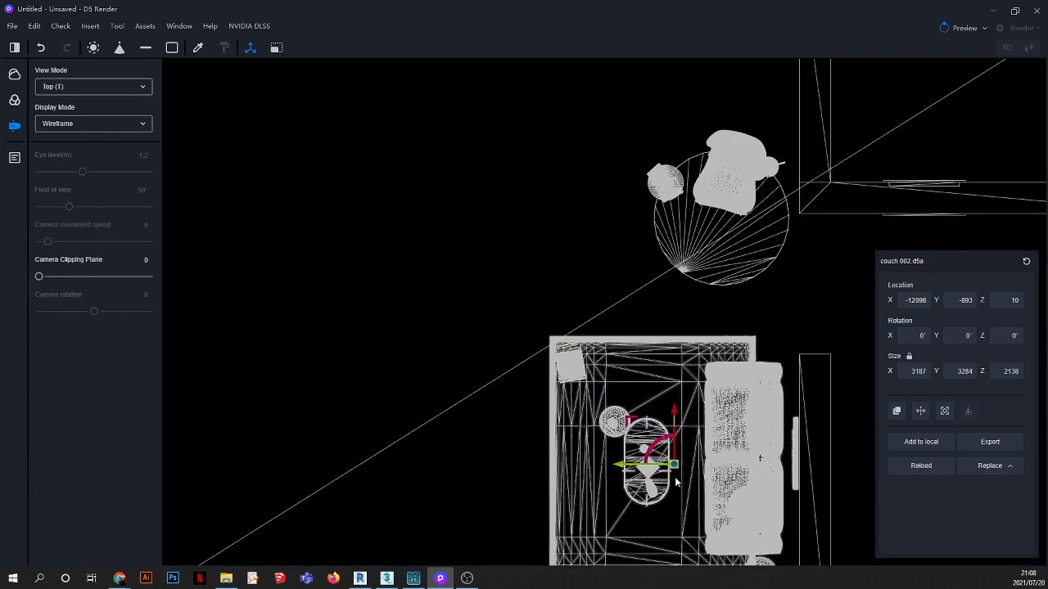
scroll(676, 481, up, 1)
middle_drag(676, 481, 575, 270)
scroll(576, 270, up, 1)
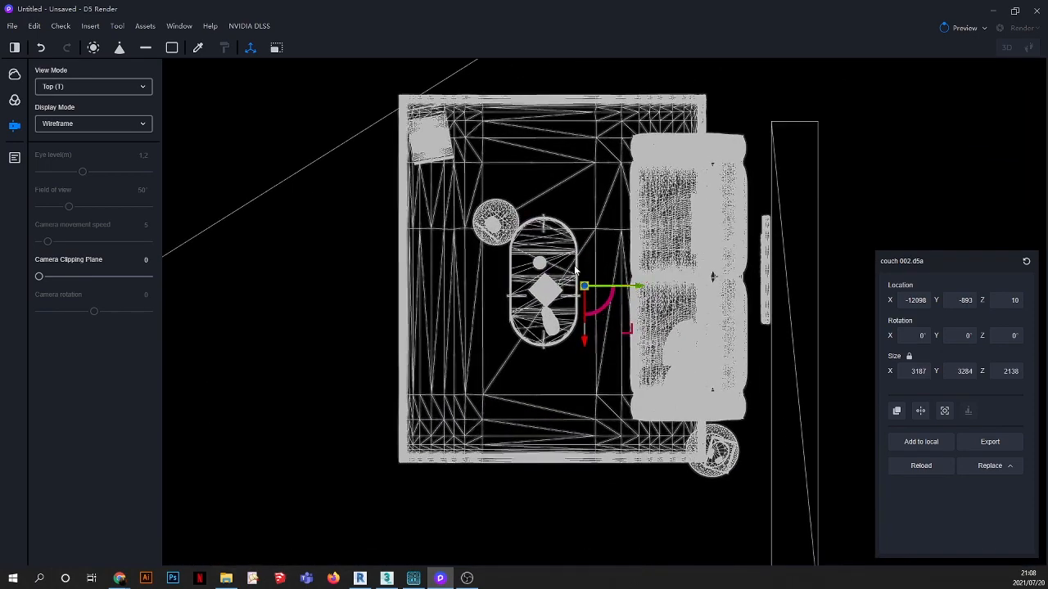
scroll(581, 307, down, 2)
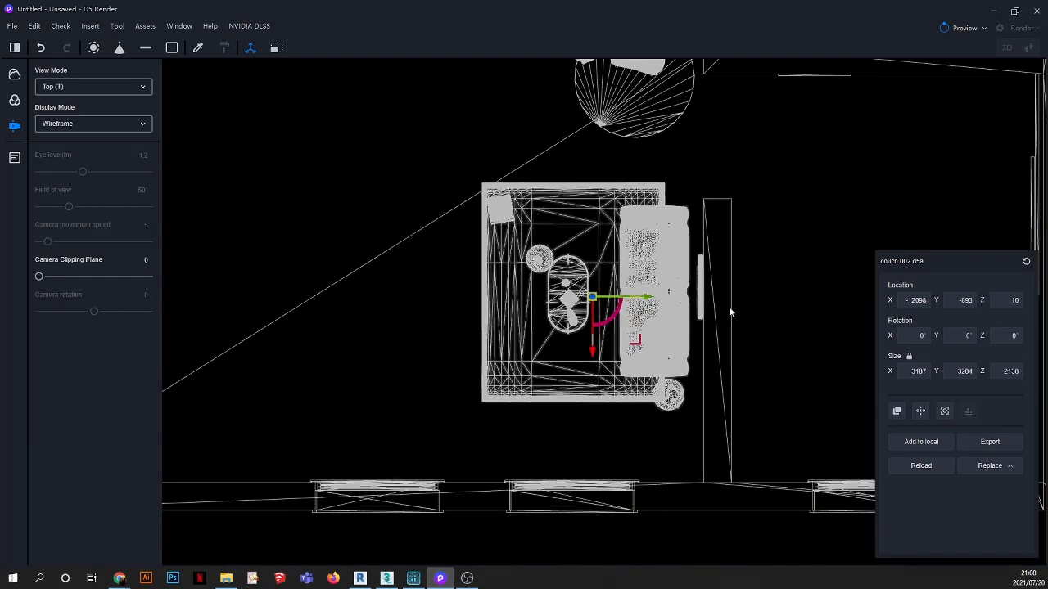
scroll(707, 292, up, 1)
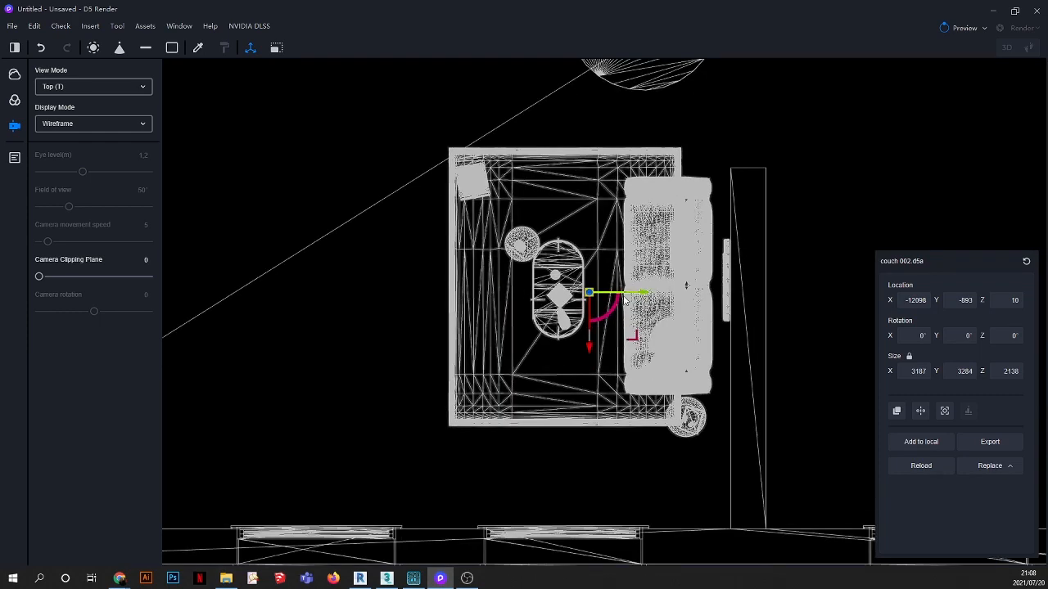
drag(610, 297, 610, 299)
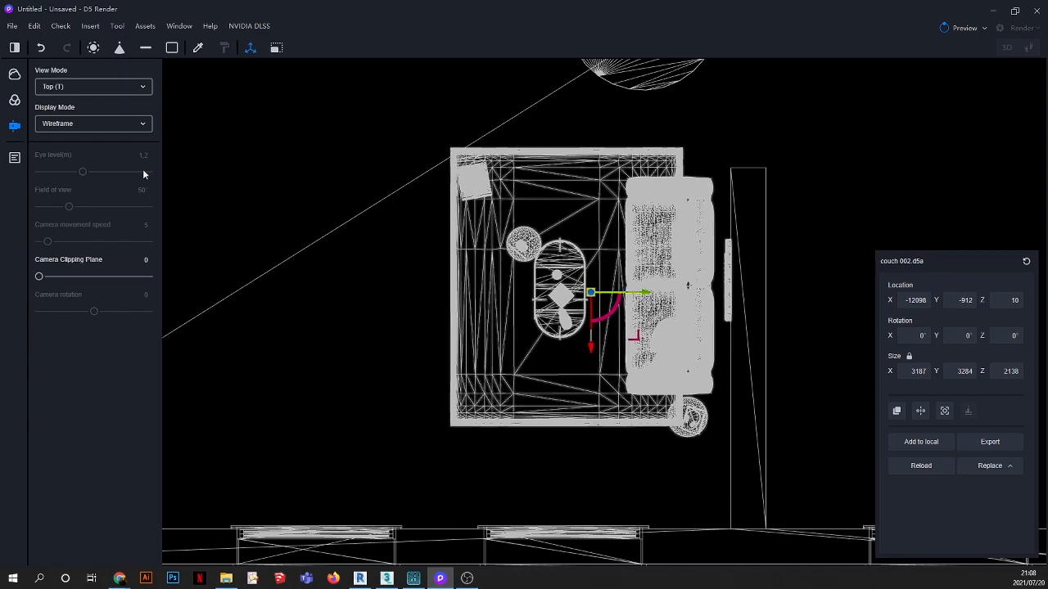
click(15, 158)
click(52, 145)
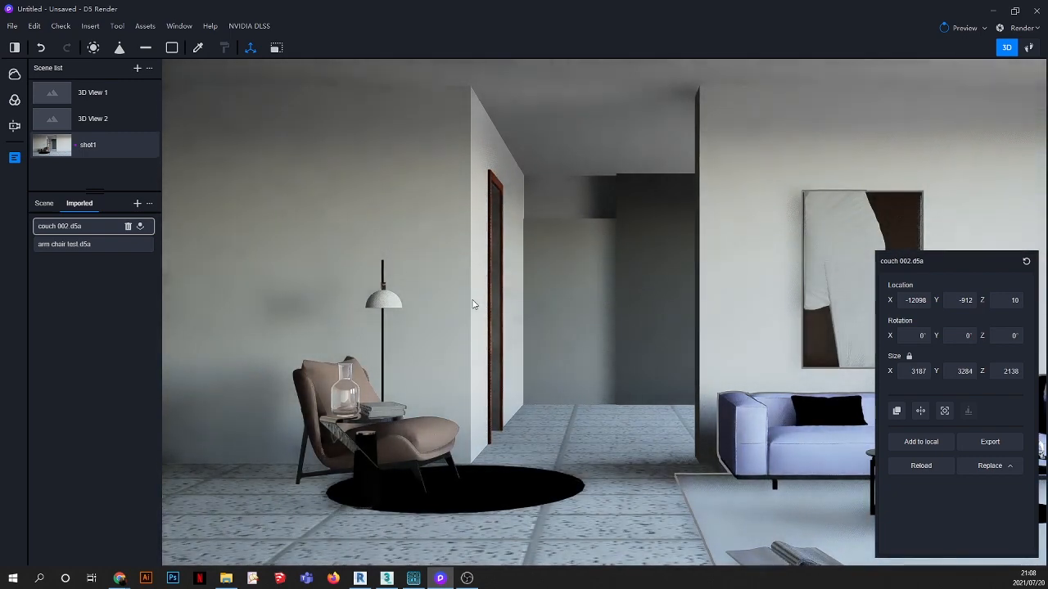
Step: Import bed.d5a from the INTERIOR RENDERING TUTORIAL folder into the imported models
click(137, 203)
click(205, 138)
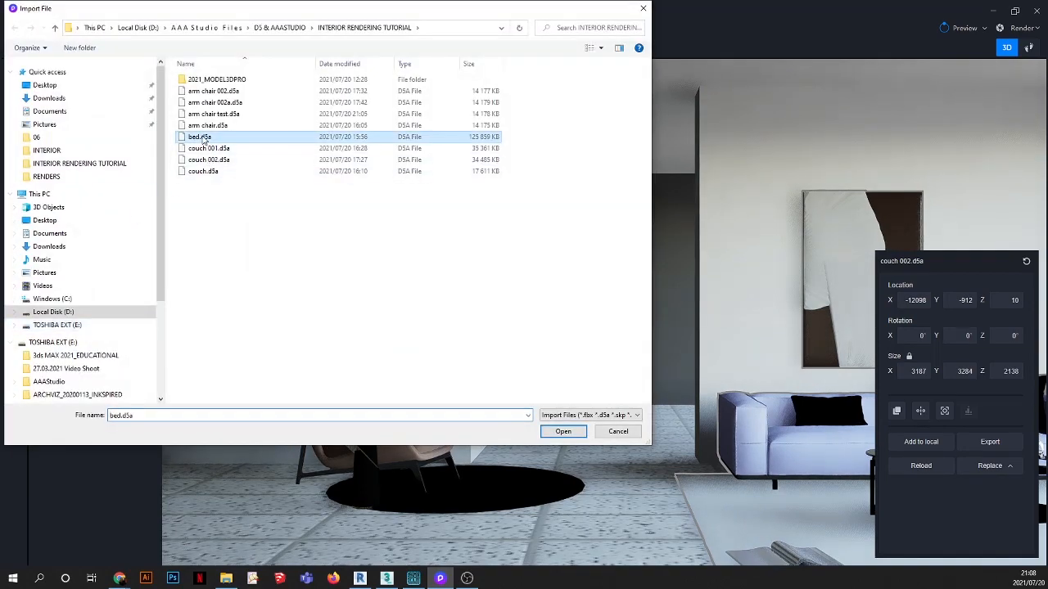
click(565, 434)
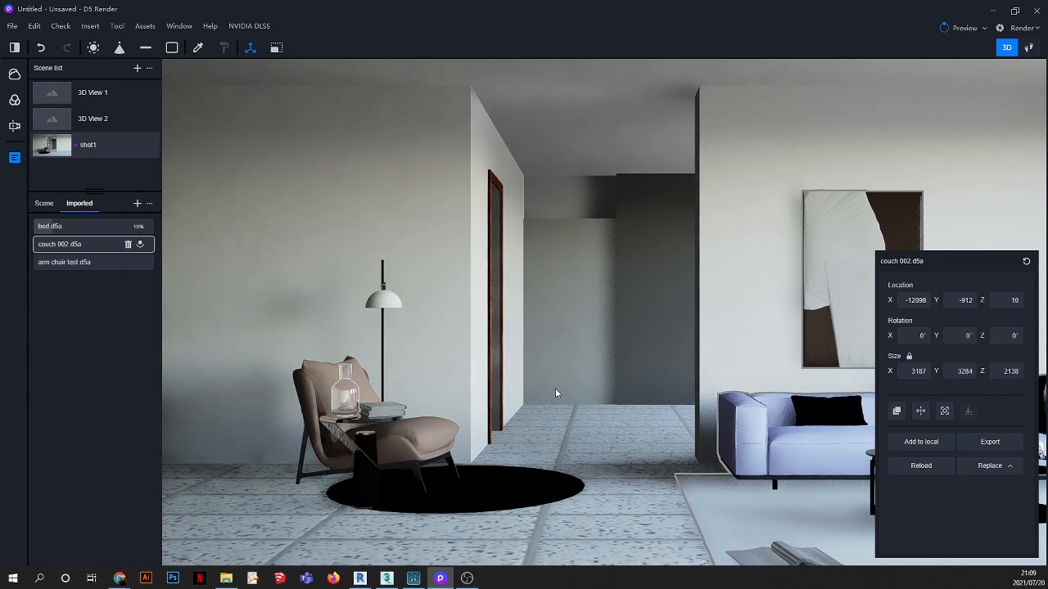
mouse_move(150, 262)
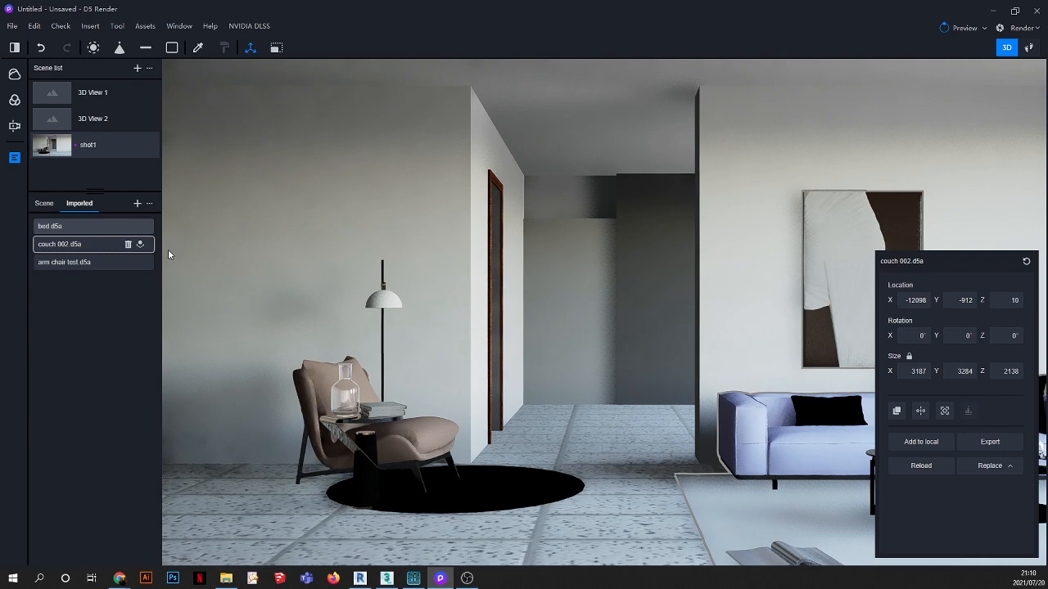
Step: Place the bed set in the room beyond the hallway opening, rotated 180°, at about X -13173, Y -6128
click(140, 227)
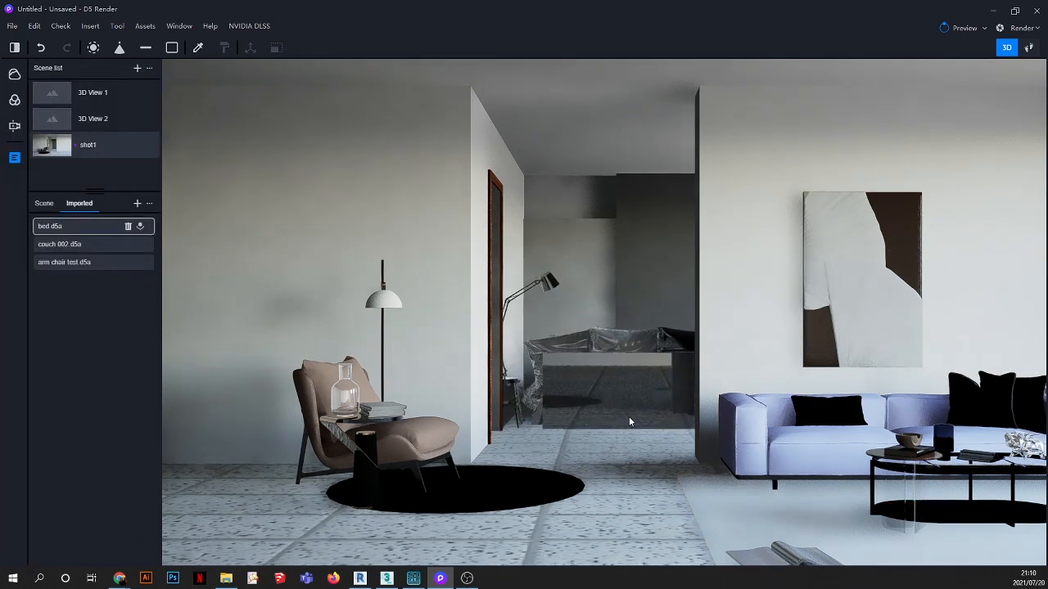
click(632, 413)
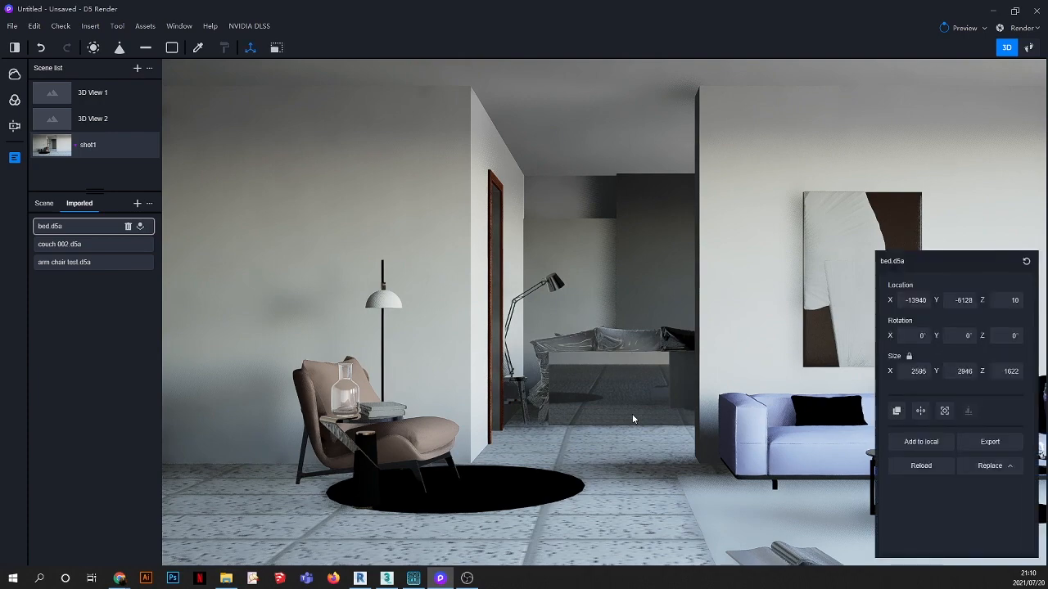
scroll(636, 436, up, 3)
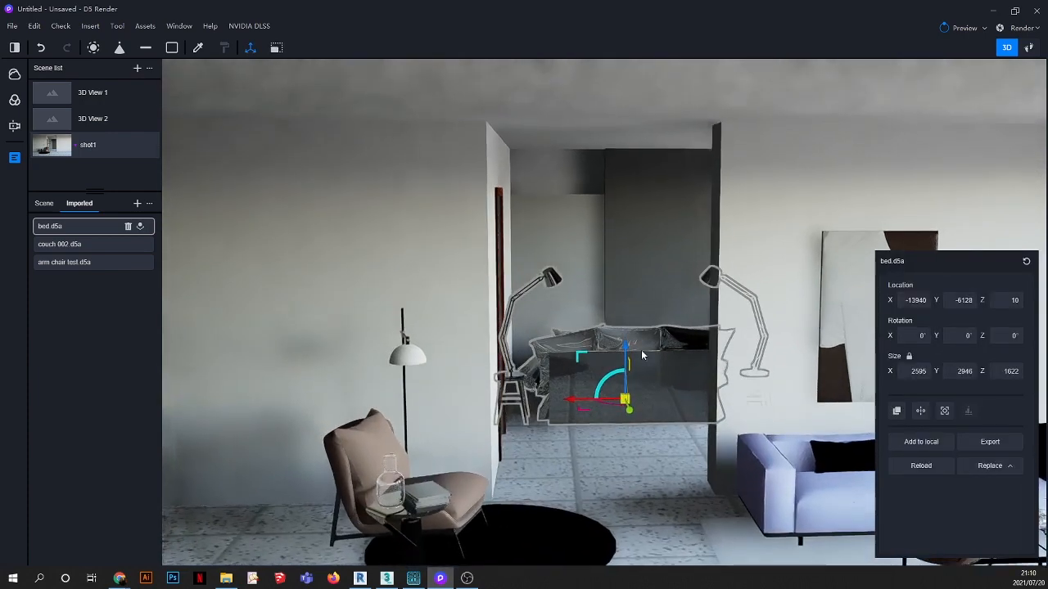
scroll(636, 437, up, 5)
drag(596, 443, 650, 438)
drag(567, 437, 693, 441)
Step: Shift the bed set slightly away from the back wall to about Y -6072 in the Top wireframe view, and return to the shot1 scene
click(13, 126)
click(92, 89)
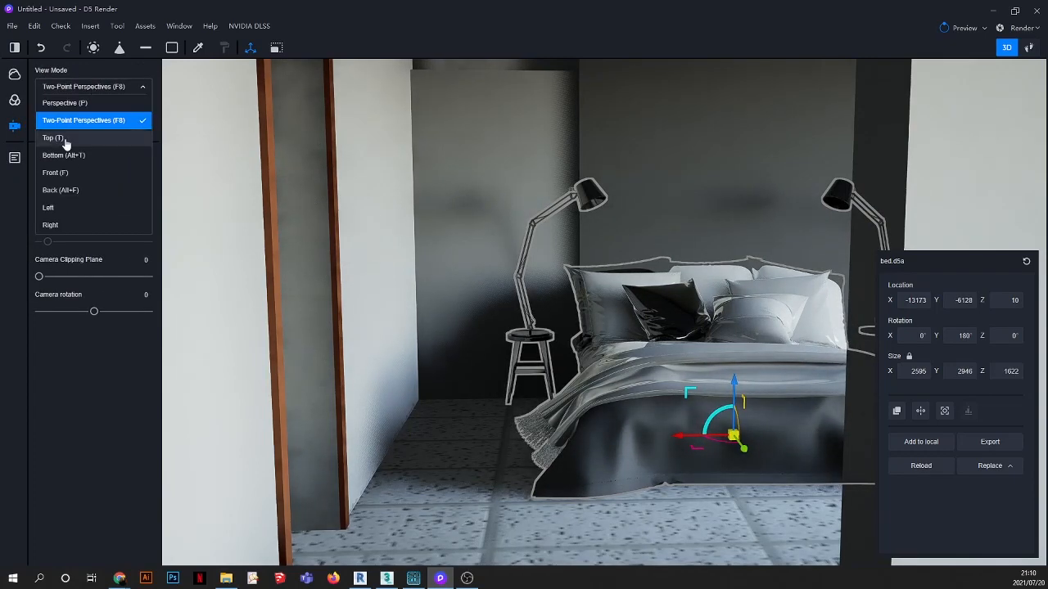
click(64, 139)
scroll(423, 248, down, 3)
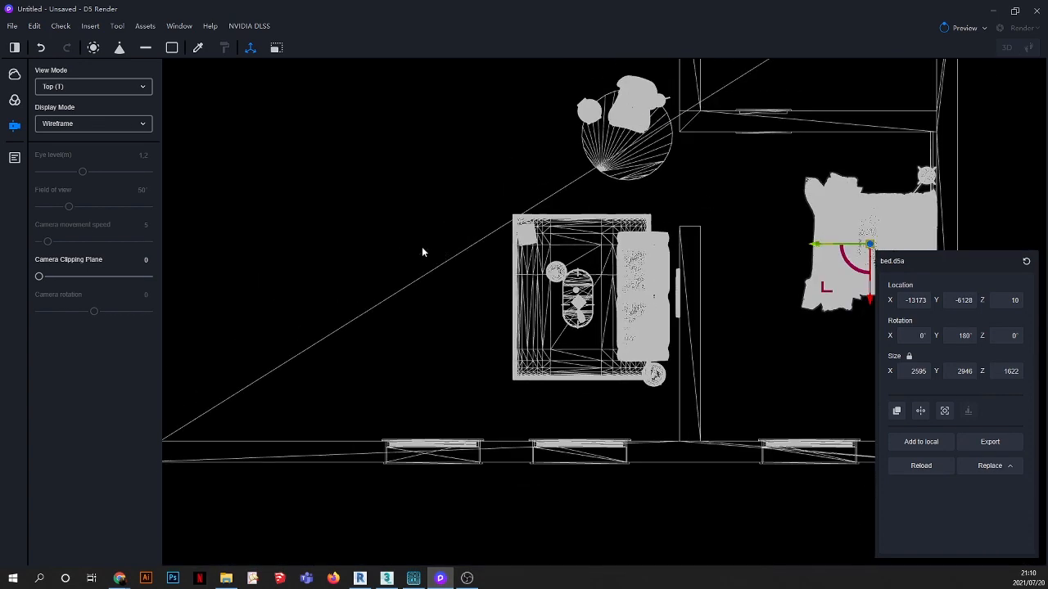
middle_drag(955, 245, 633, 233)
scroll(633, 234, up, 2)
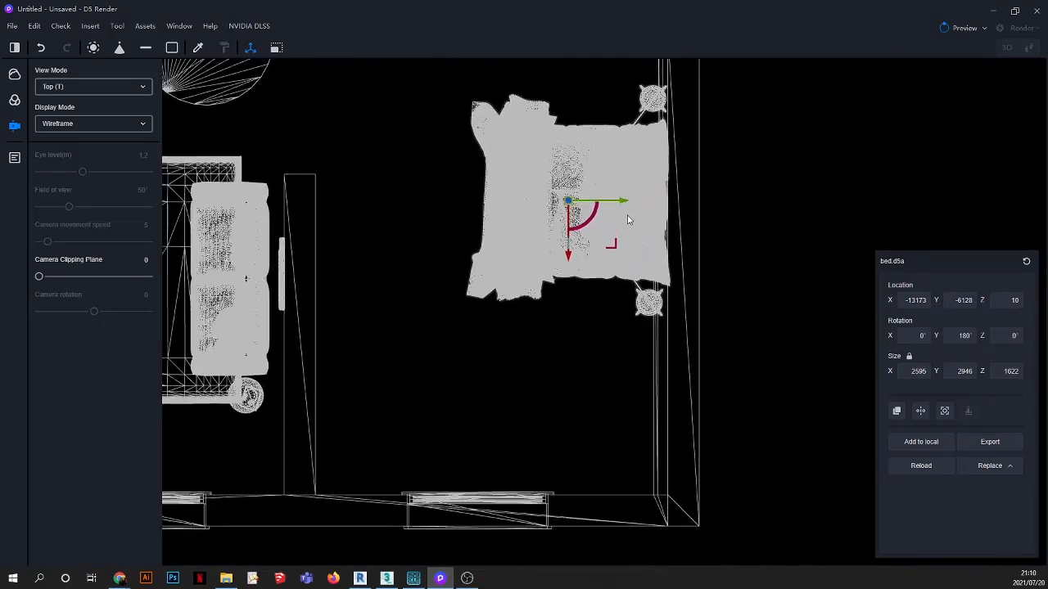
mouse_move(622, 203)
mouse_down()
mouse_move(599, 202)
mouse_move(620, 202)
mouse_up()
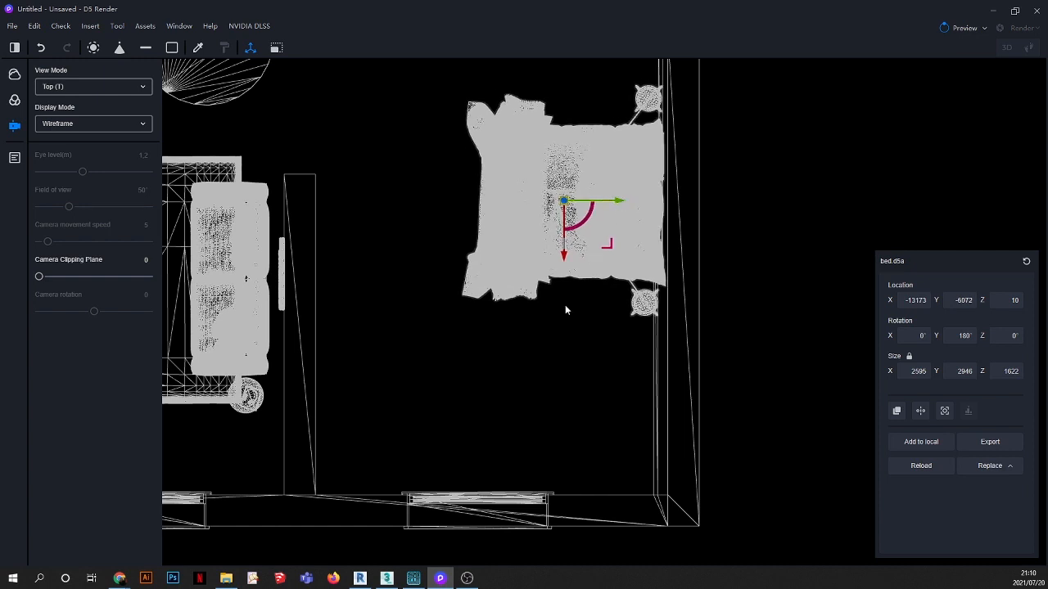
scroll(561, 310, down, 1)
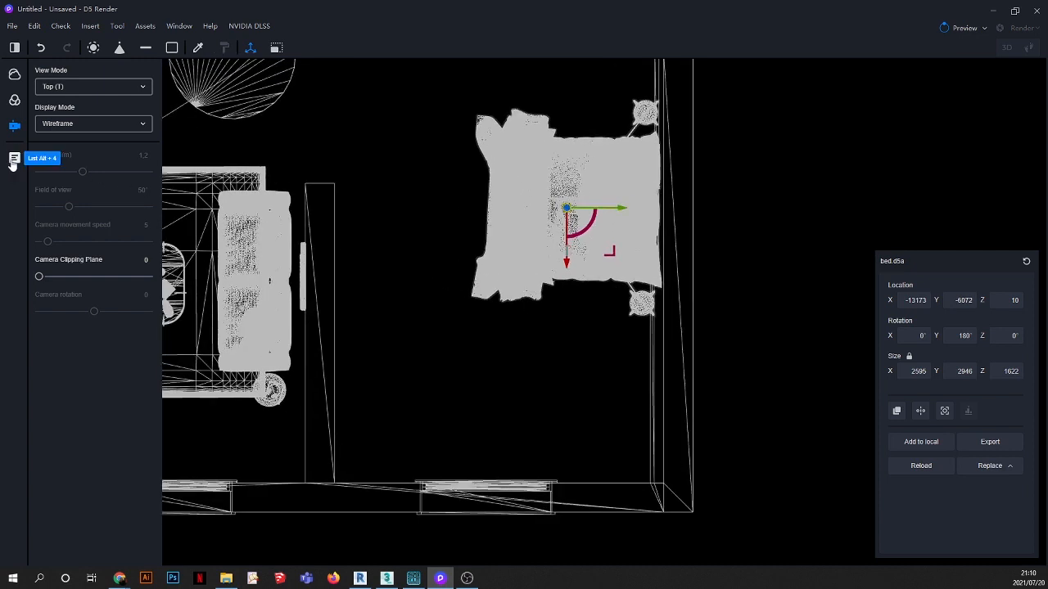
click(13, 157)
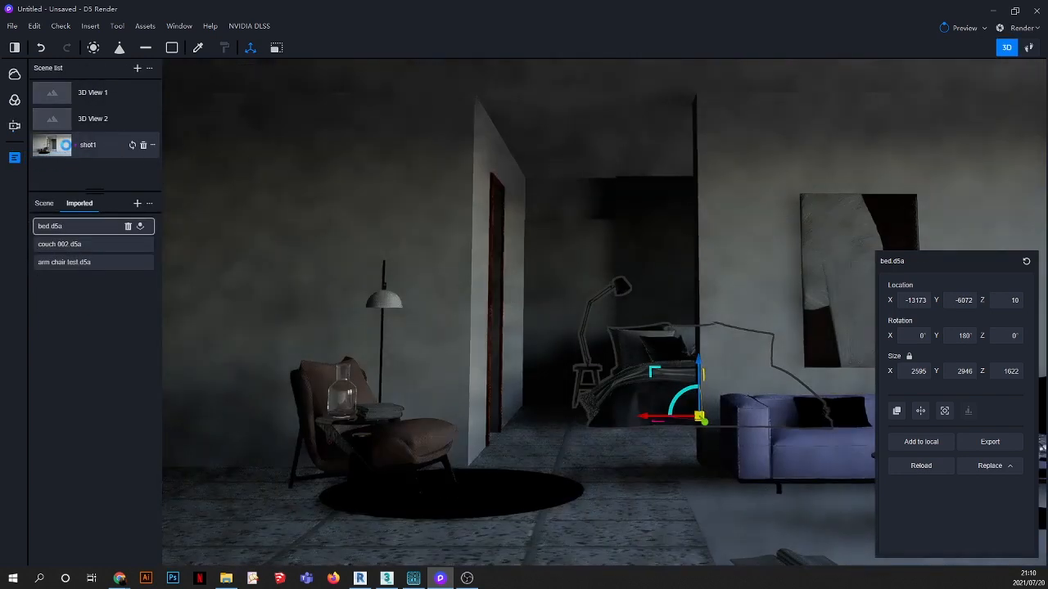
Step: Slide the bed set further into the hallway opening to about X -13499, deselect it, and restore the shot1 camera view
drag(644, 421, 619, 419)
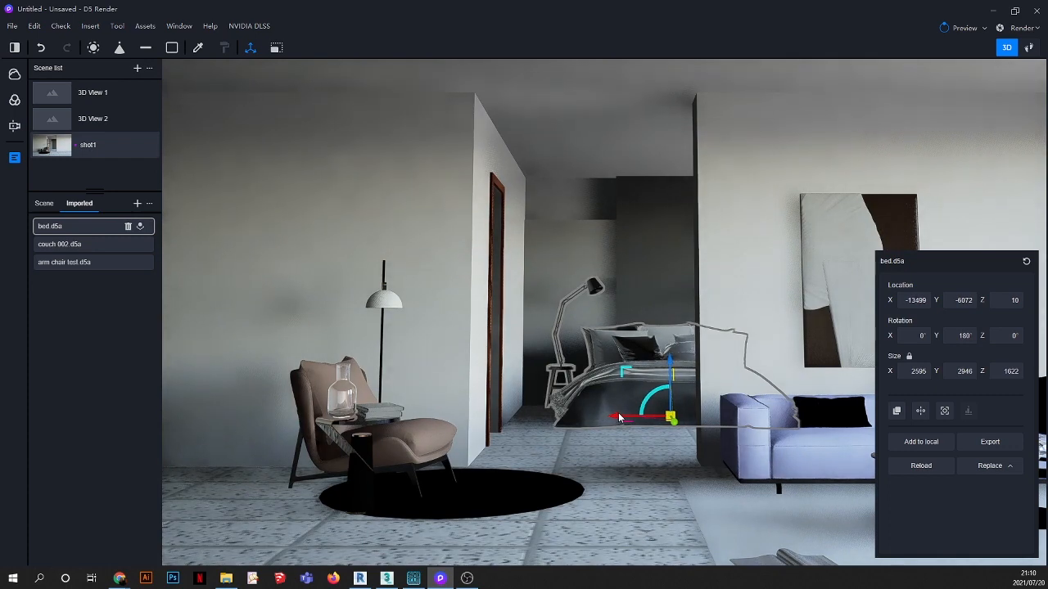
click(569, 443)
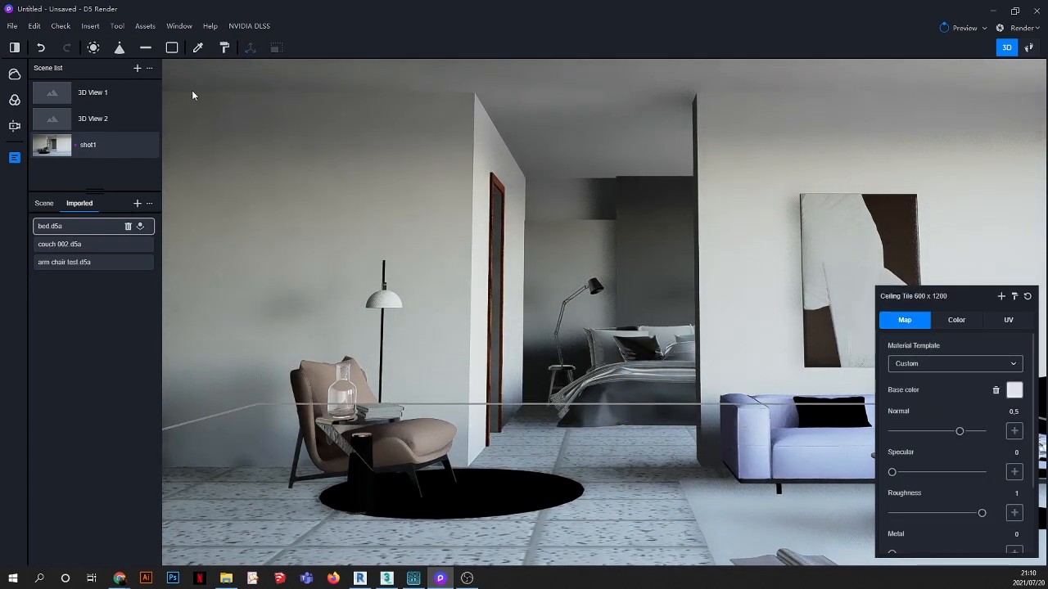
click(74, 145)
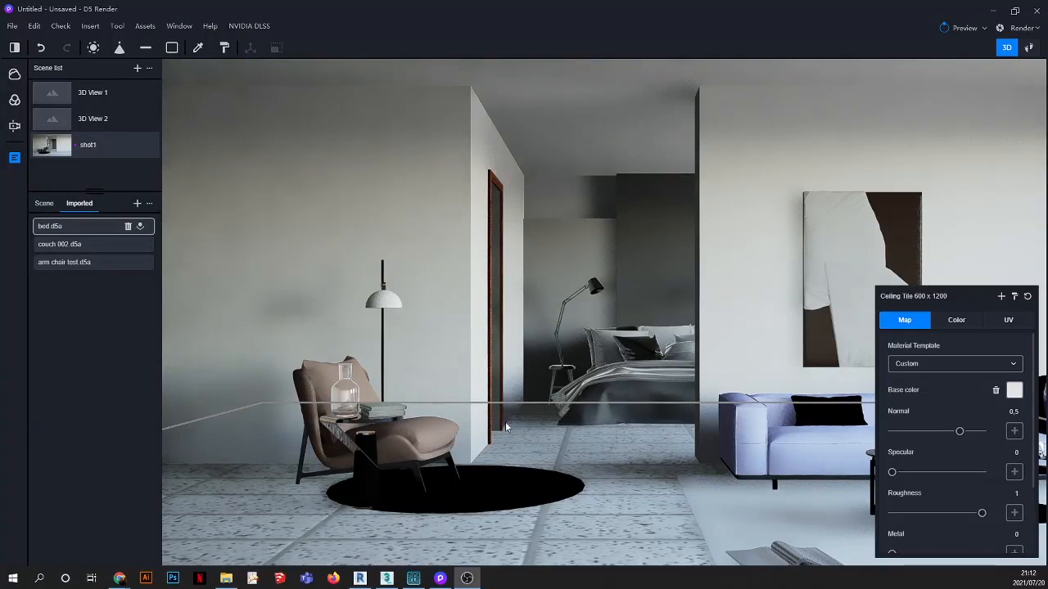
scroll(506, 427, up, 2)
scroll(506, 424, up, 1)
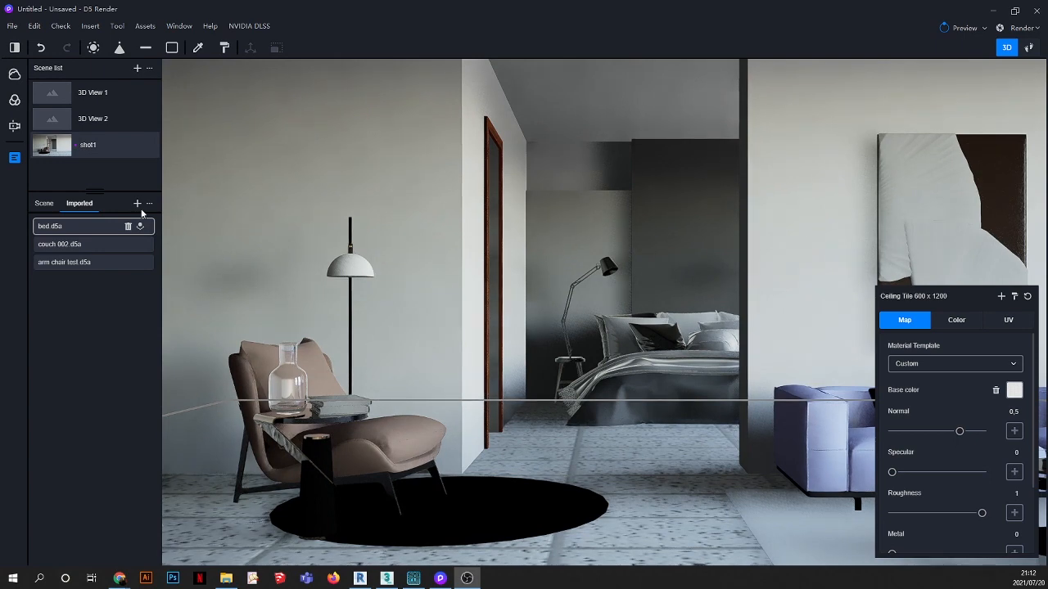
scroll(508, 429, down, 2)
click(60, 146)
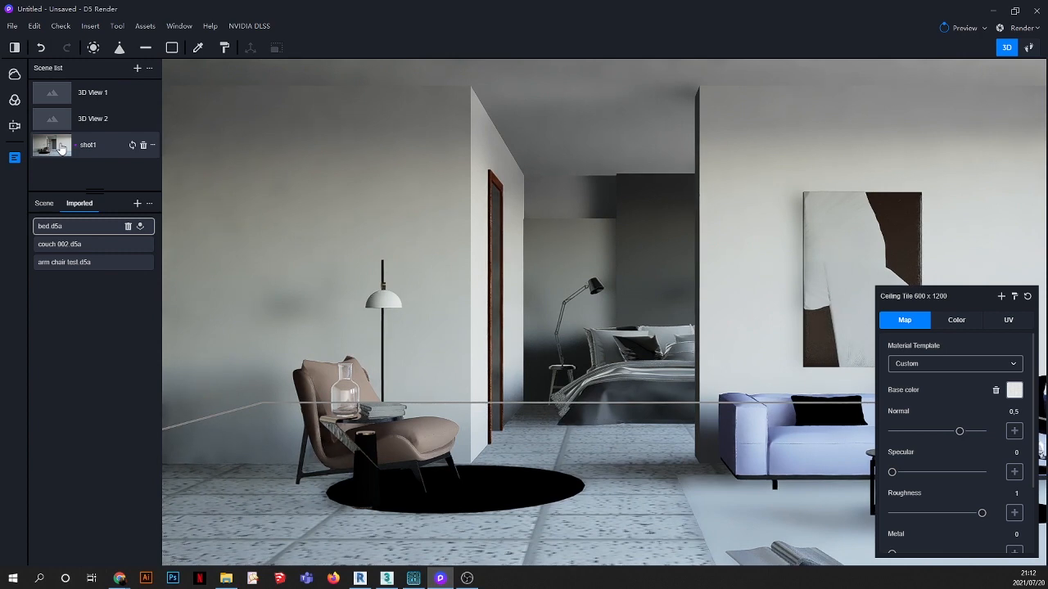
Step: Switch the environment lighting from Geo and Sky to HDRI and choose the Clear sky preset
click(15, 75)
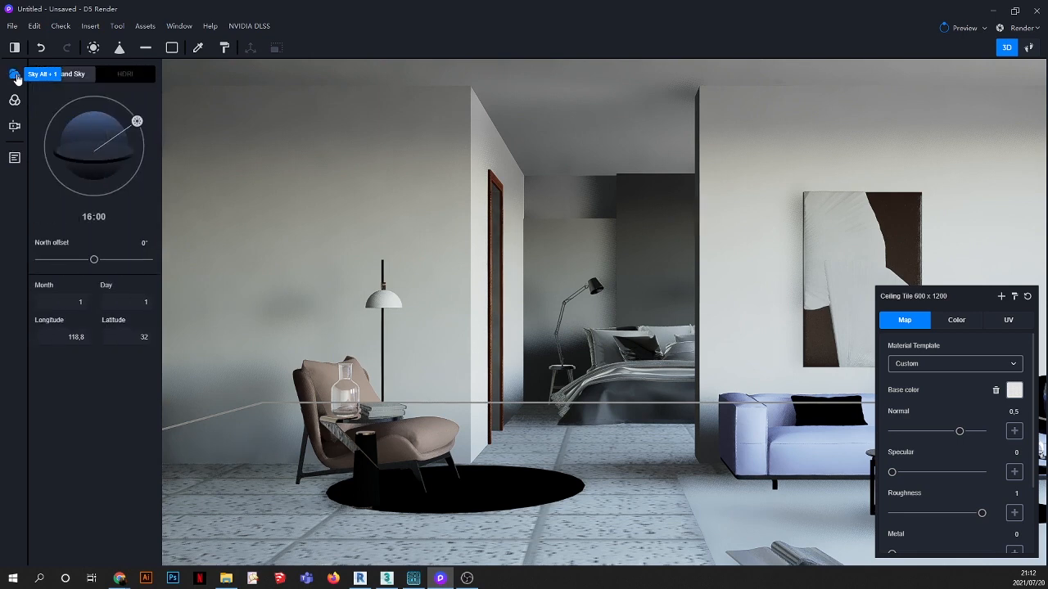
click(14, 100)
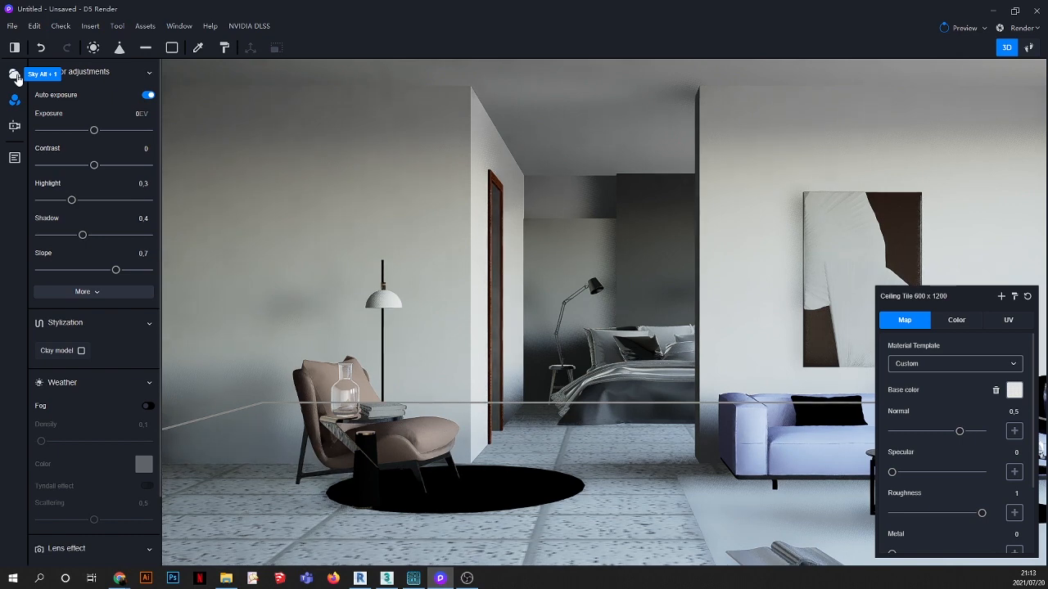
click(15, 76)
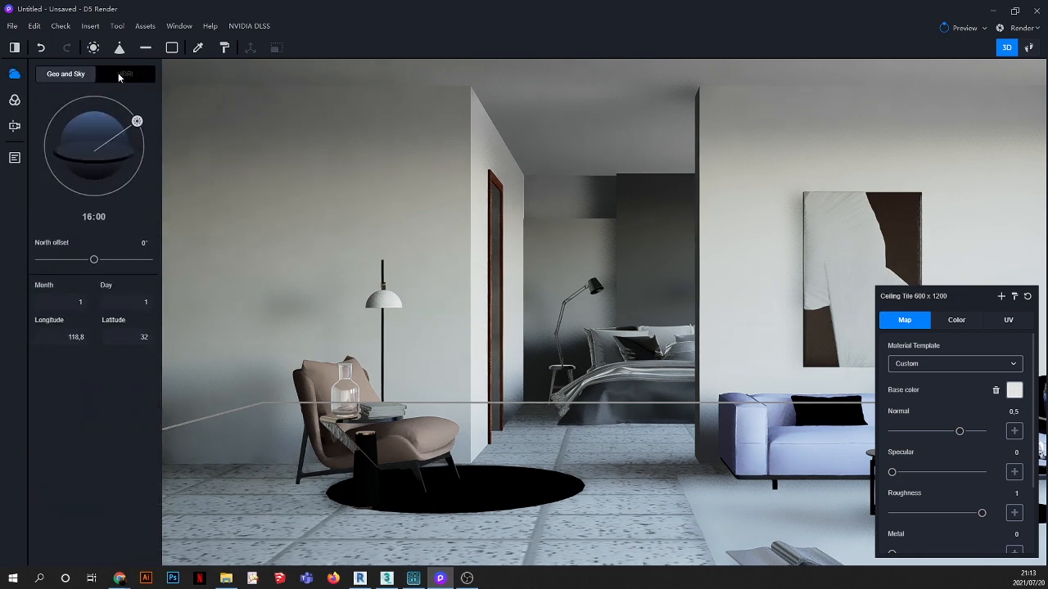
click(118, 75)
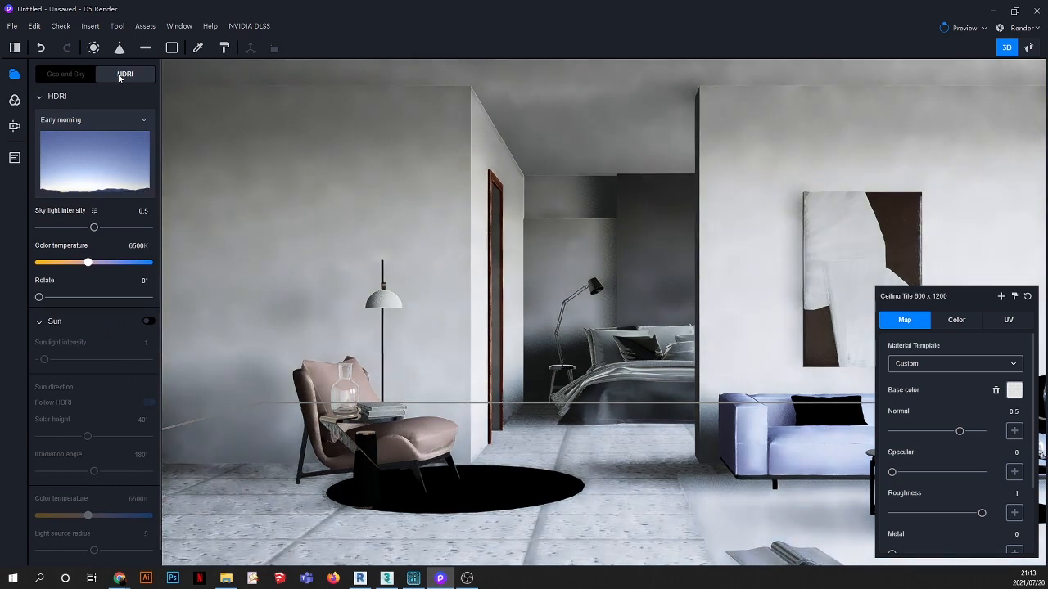
click(90, 161)
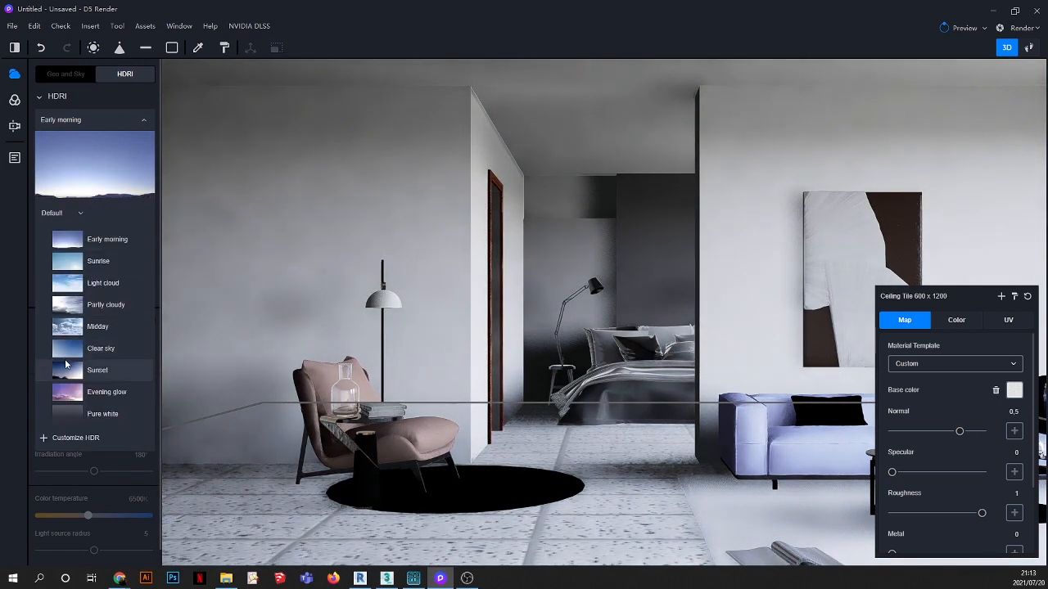
click(68, 350)
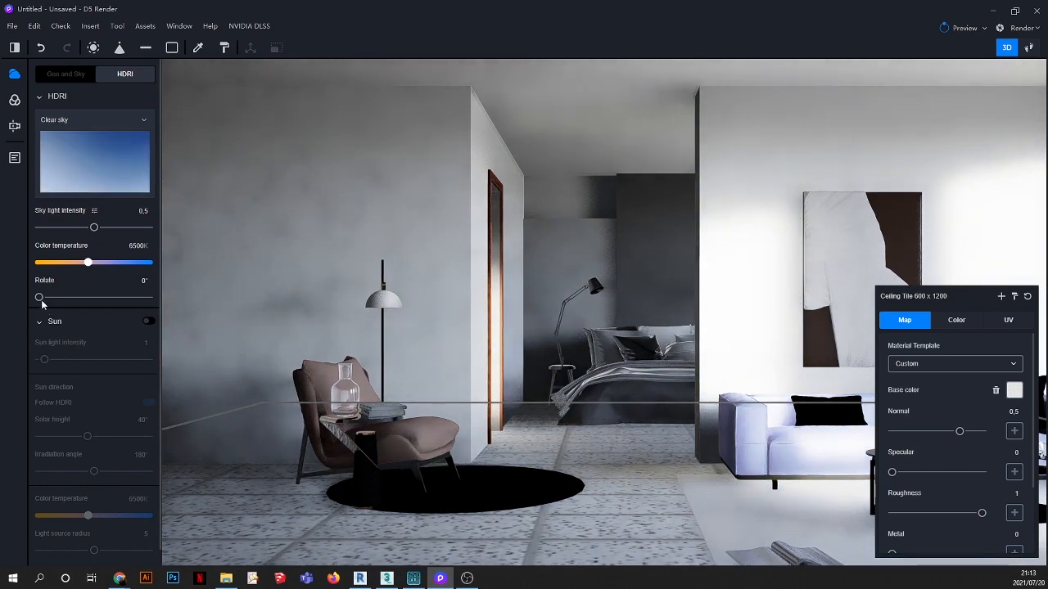
Step: Turn on the sun for the Clear sky HDRI and rotate the sky to about 78.2°
drag(40, 297, 62, 298)
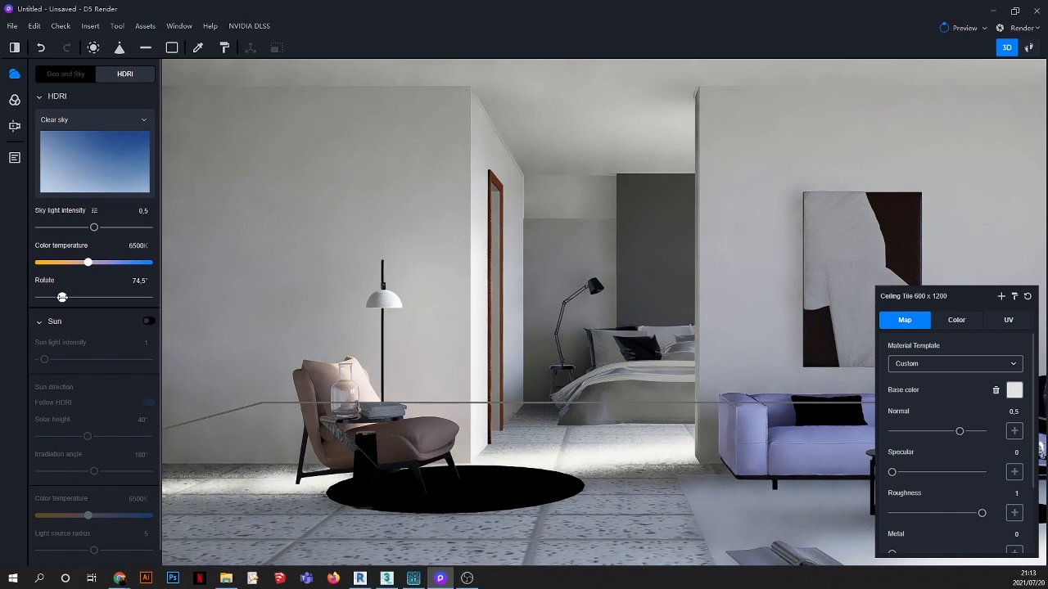
drag(62, 297, 126, 297)
click(148, 322)
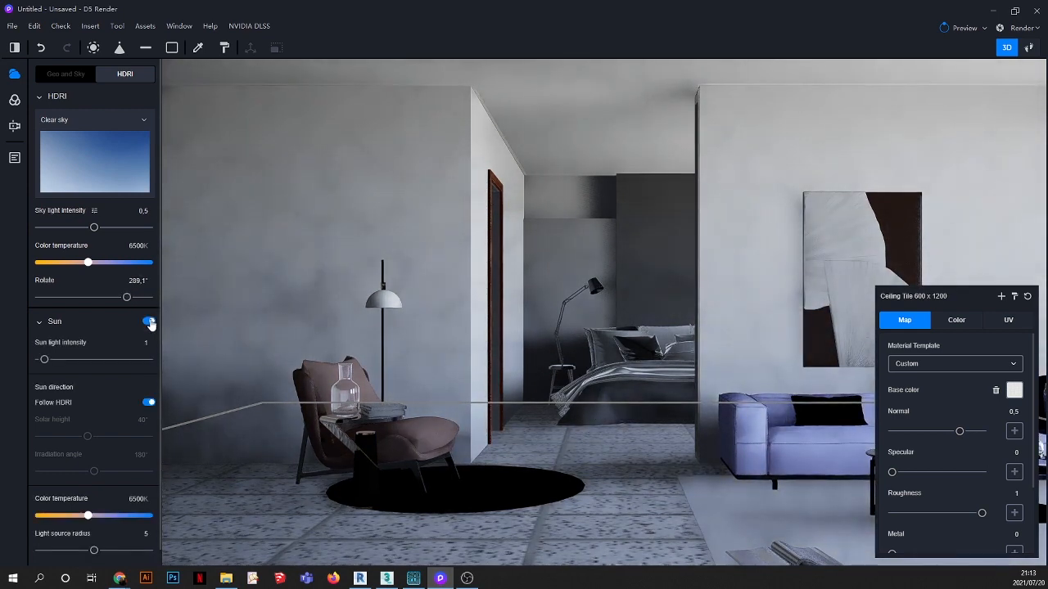
drag(126, 297, 63, 297)
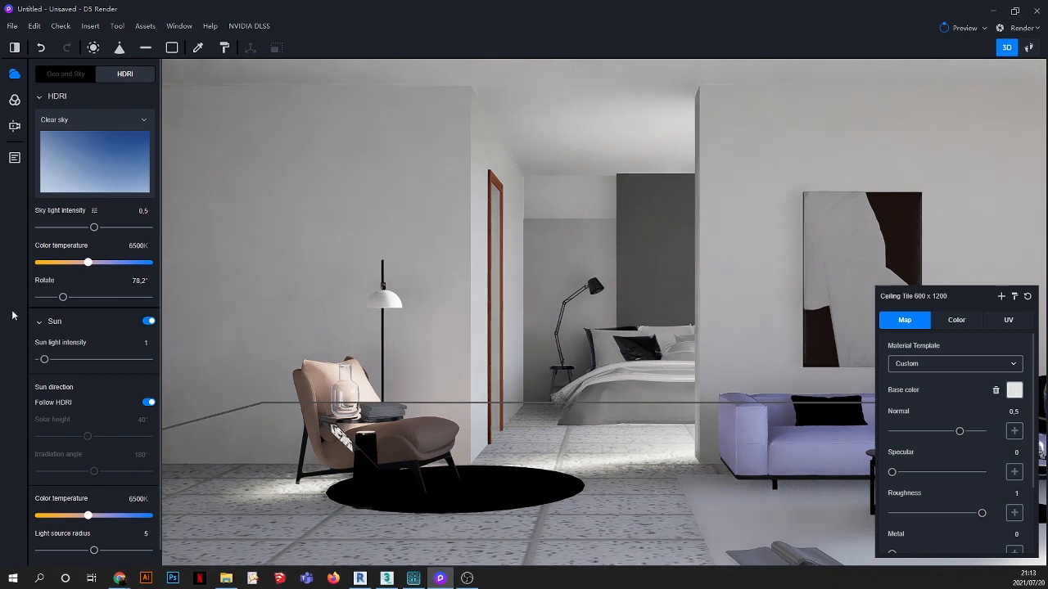
Step: Save the HDRI lighting setup as a new scene, compare it with shot1, and return to the new scene with nothing selected
click(14, 158)
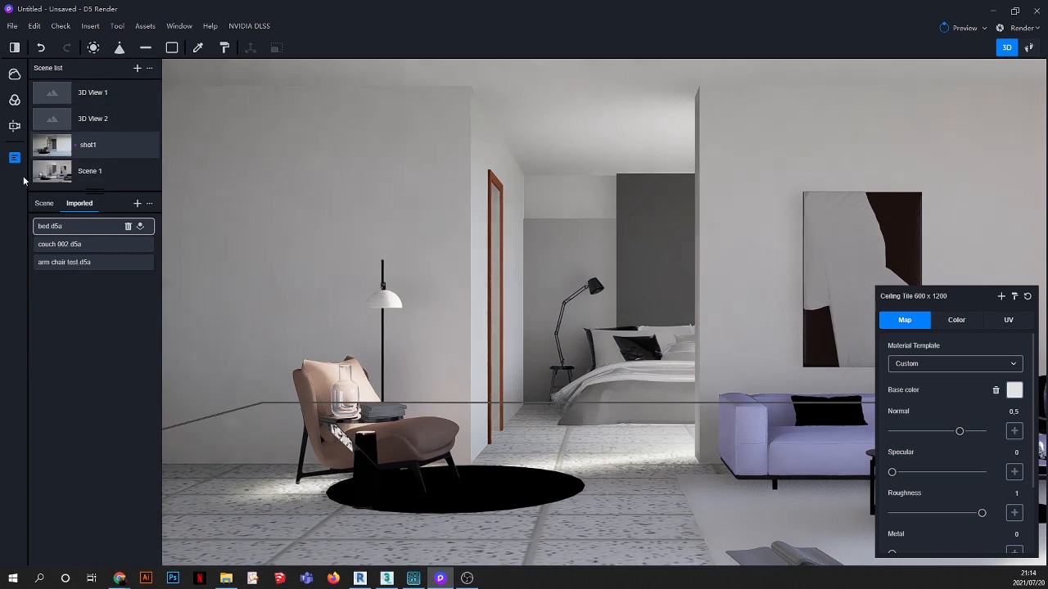
click(51, 146)
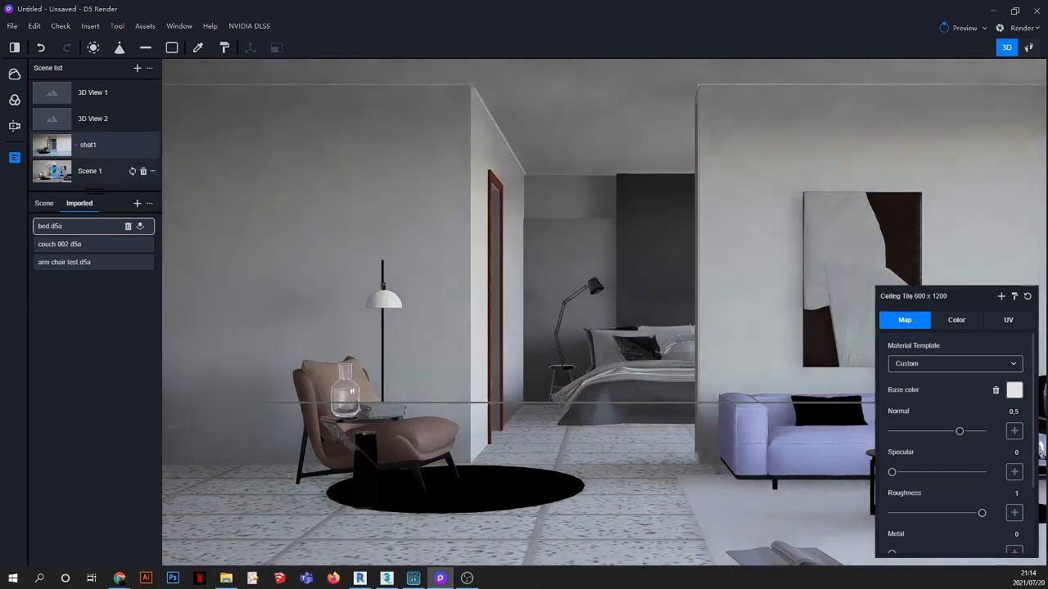
click(55, 176)
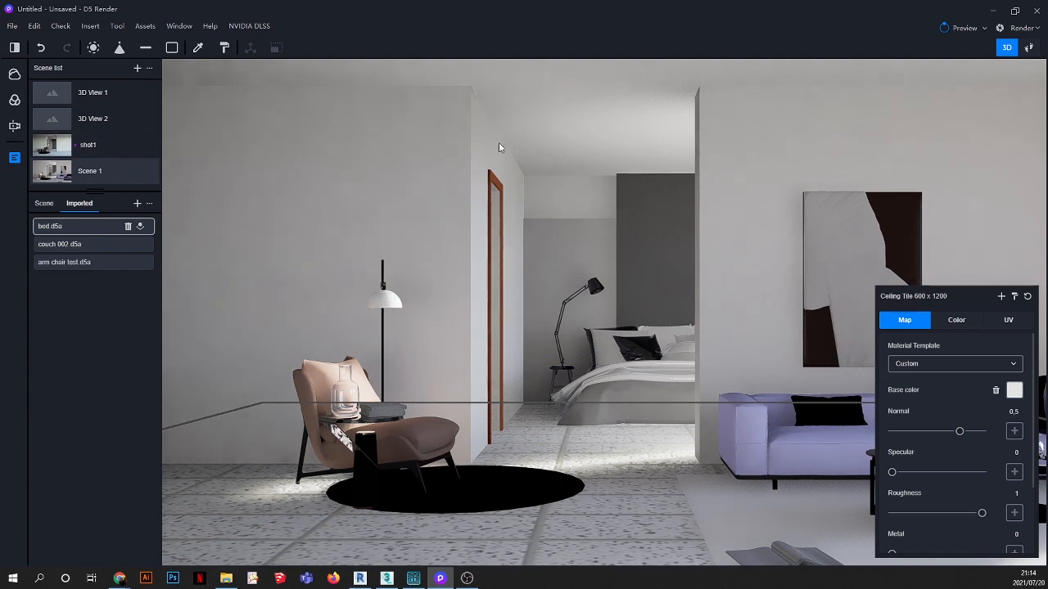
key(Escape)
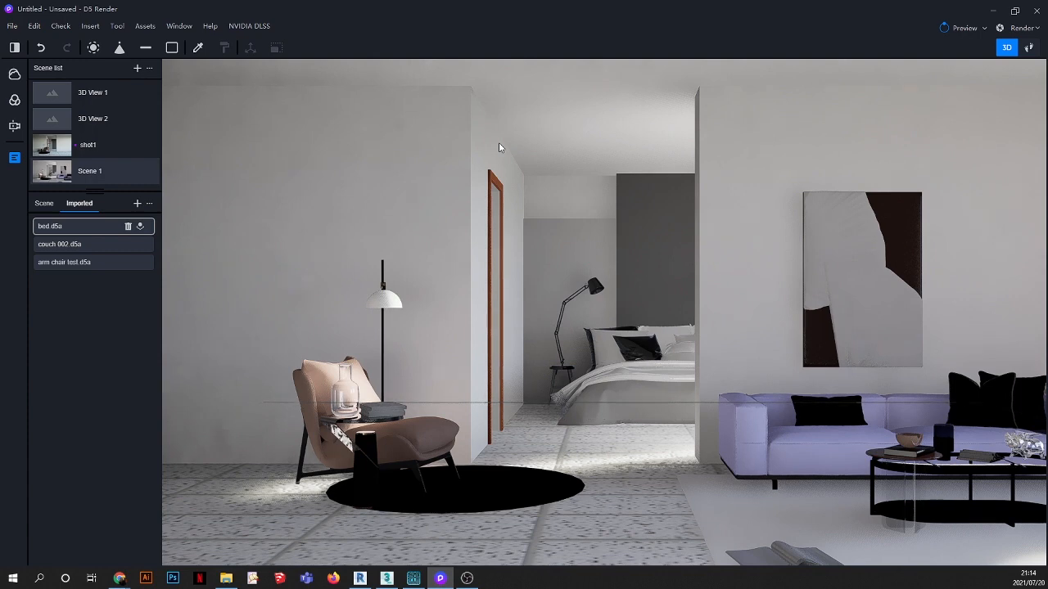
Step: Apply the Rough Concrete 06 material from the online Paint assets to the tiled floor
click(146, 26)
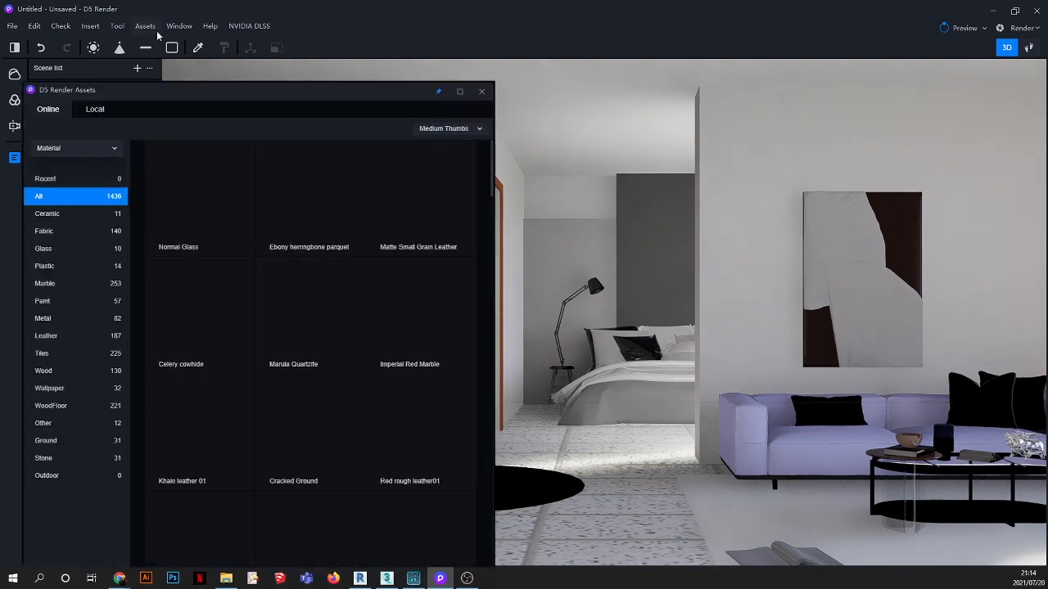
drag(210, 93, 361, 55)
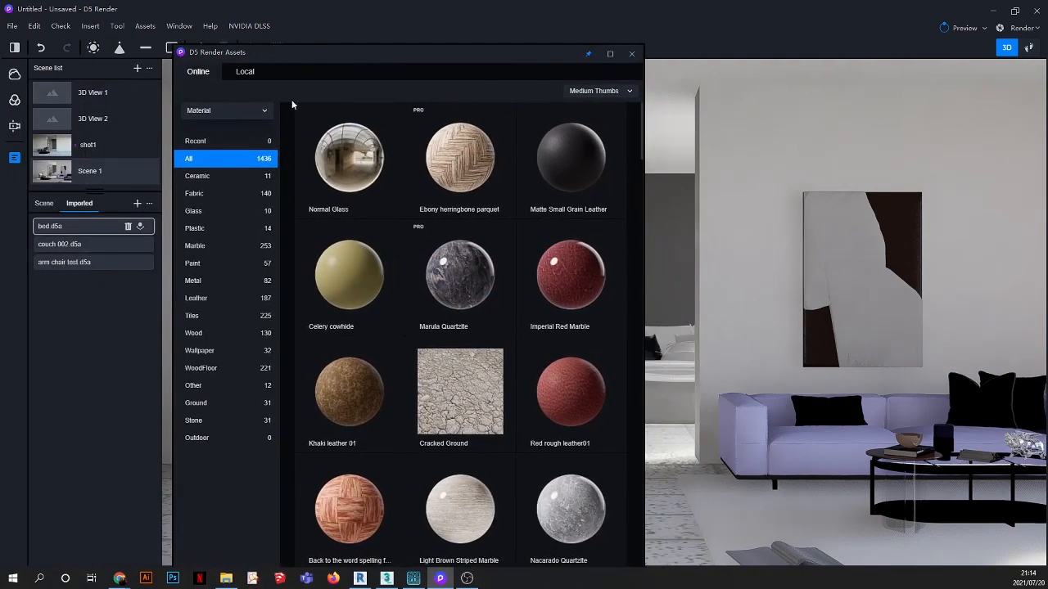
click(194, 264)
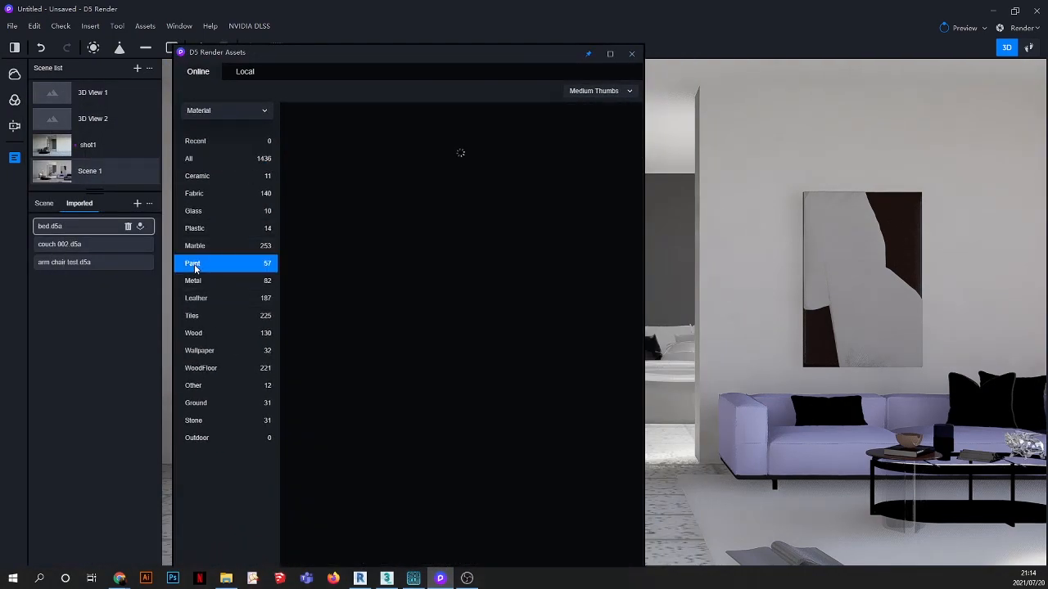
drag(435, 53, 267, 53)
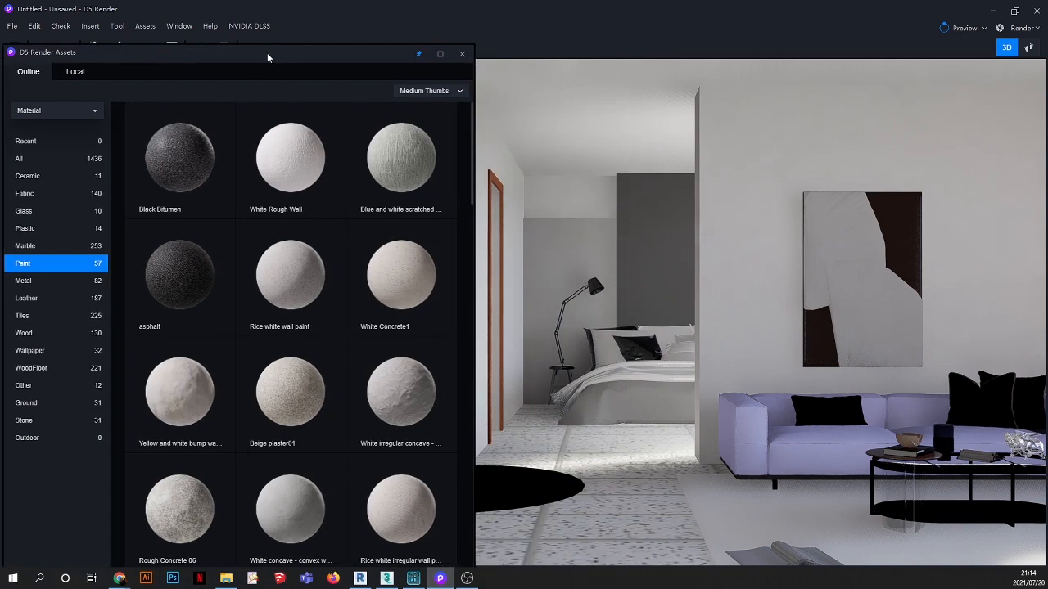
scroll(290, 295, down, 2)
scroll(290, 295, down, 1)
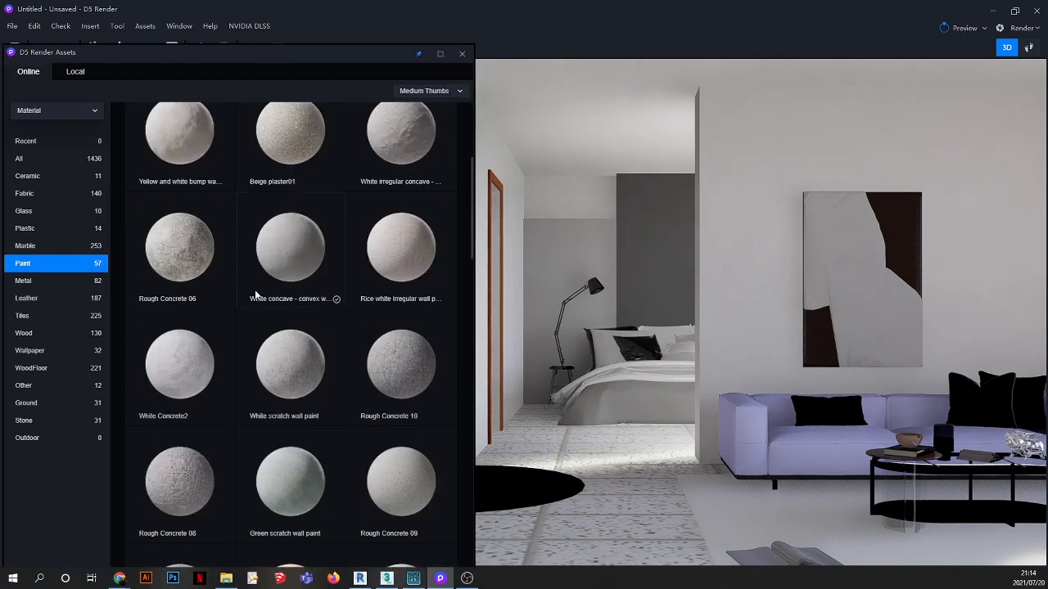
drag(186, 271, 600, 513)
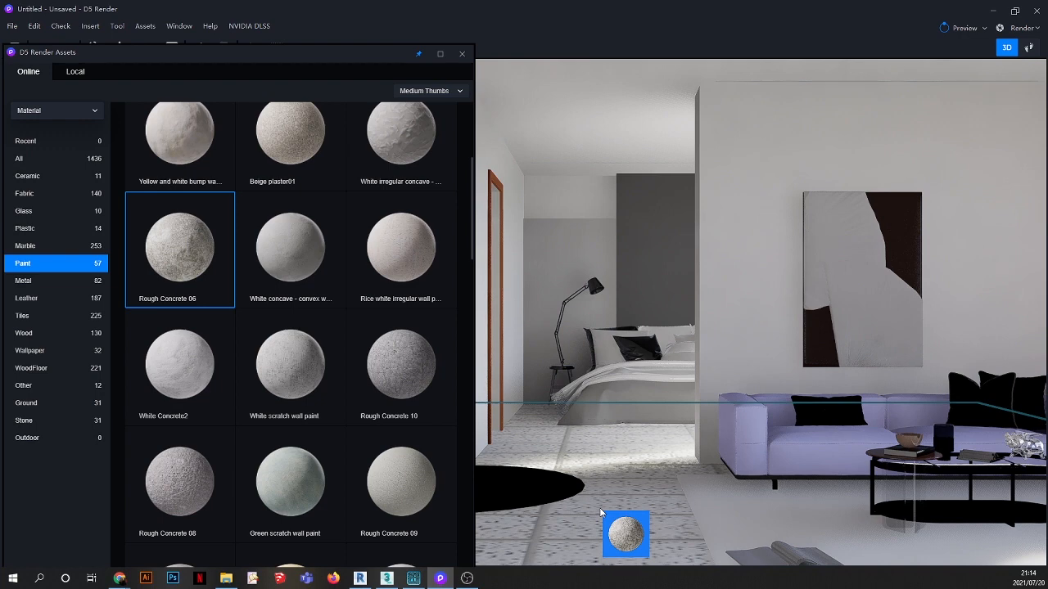
drag(628, 492, 628, 489)
Step: Move the asset library clear of the scene list and sample the floor's material to open its settings
drag(252, 57, 253, 115)
click(197, 49)
scroll(651, 515, up, 1)
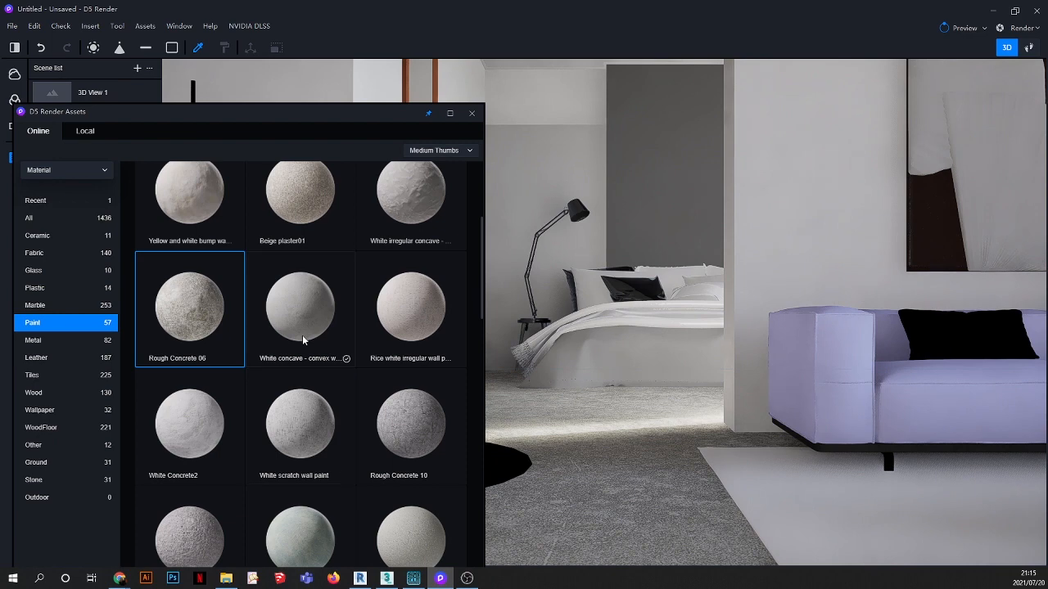
click(595, 482)
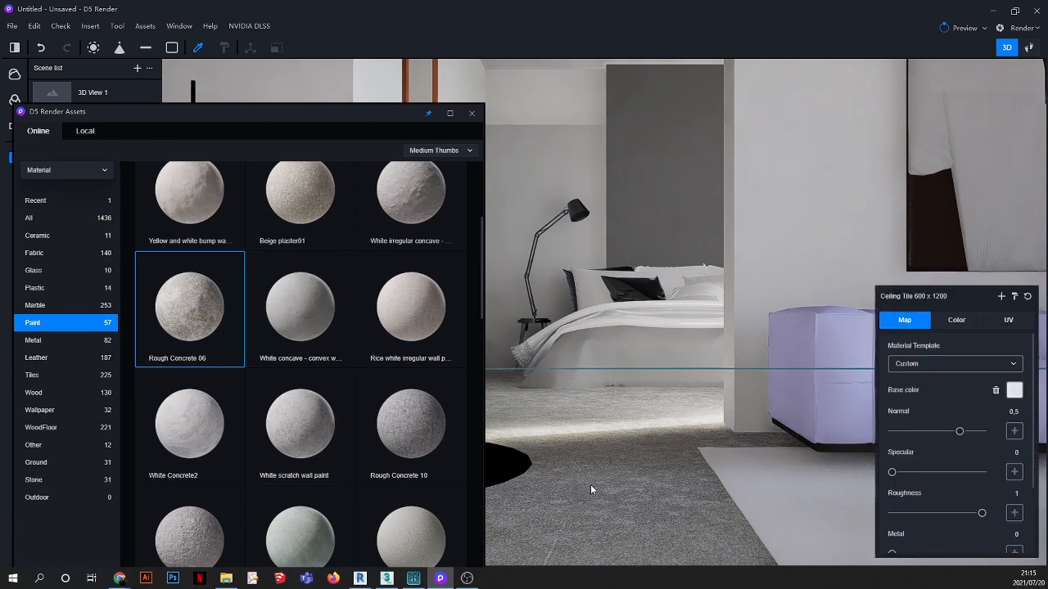
Step: Turn on triplanar mapping for the floor's Rough Concrete 06 material
click(1009, 321)
click(1016, 454)
scroll(642, 485, up, 3)
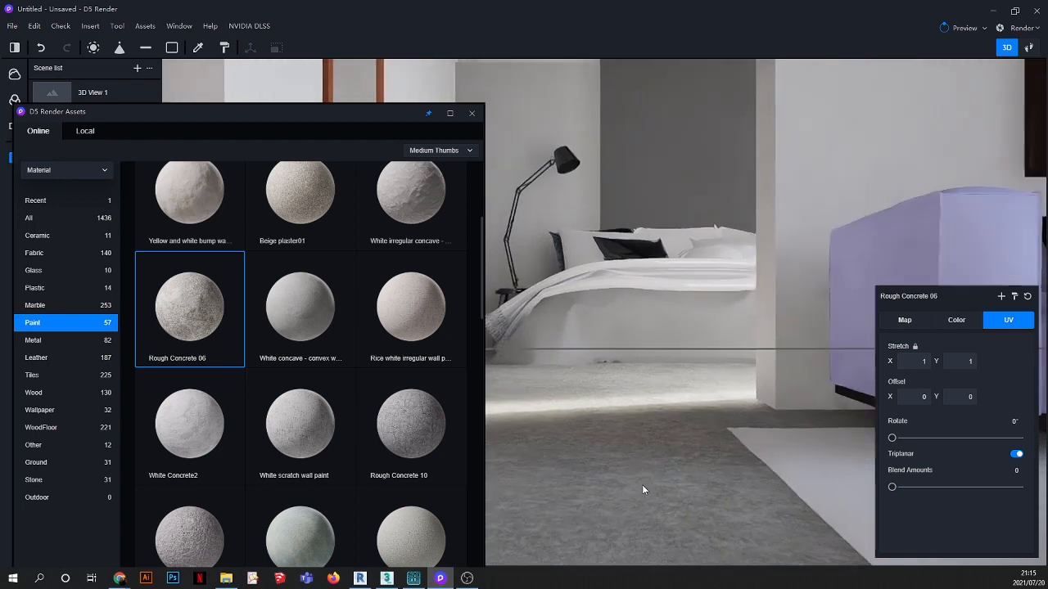
Step: Look through the online Paint materials for an alternative concrete finish for the floor
scroll(265, 408, down, 4)
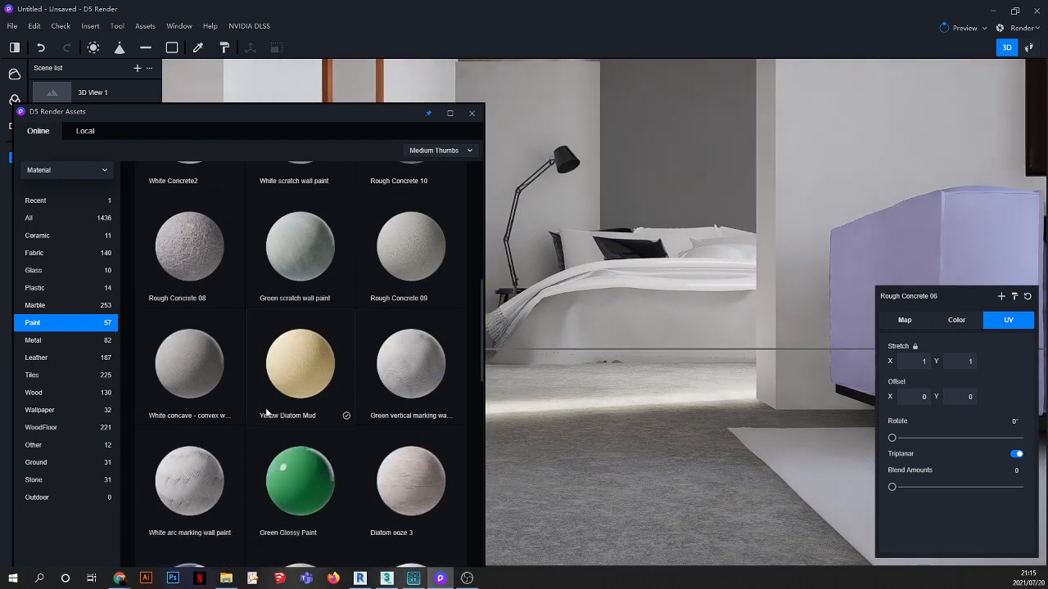
scroll(300, 389, down, 3)
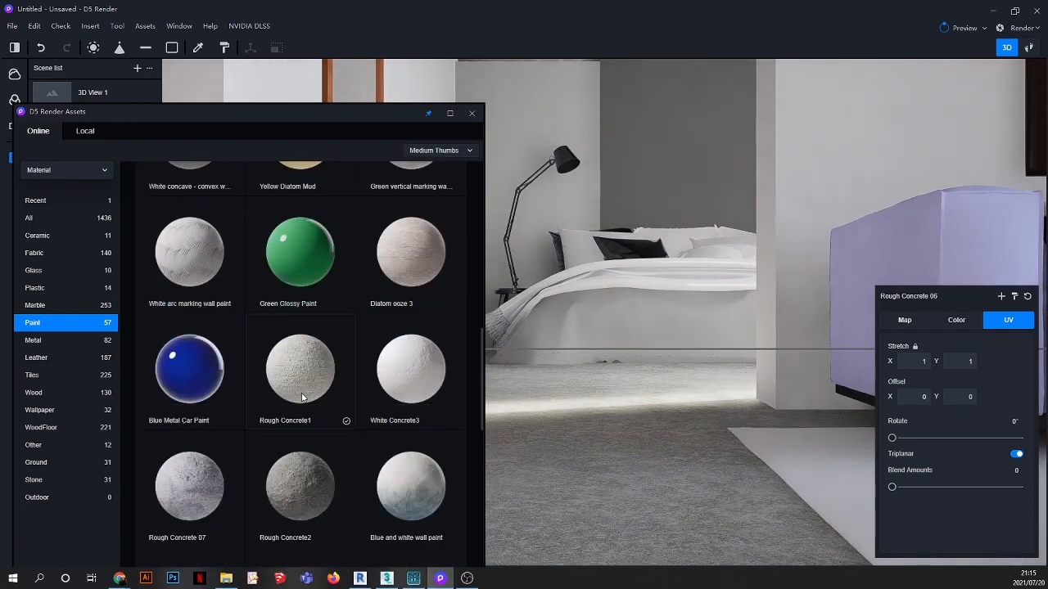
scroll(302, 397, up, 3)
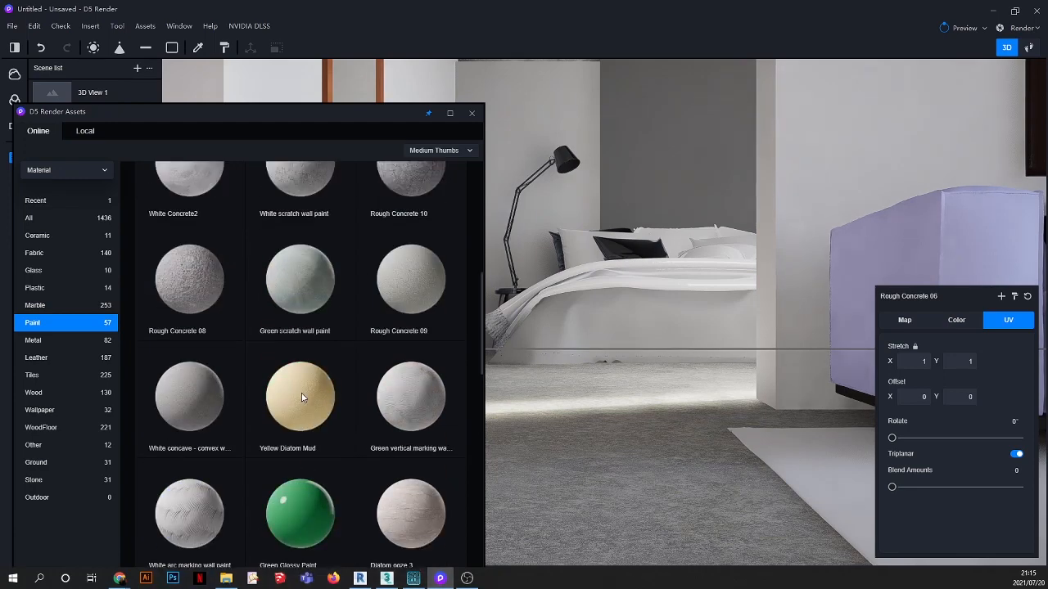
scroll(301, 397, up, 1)
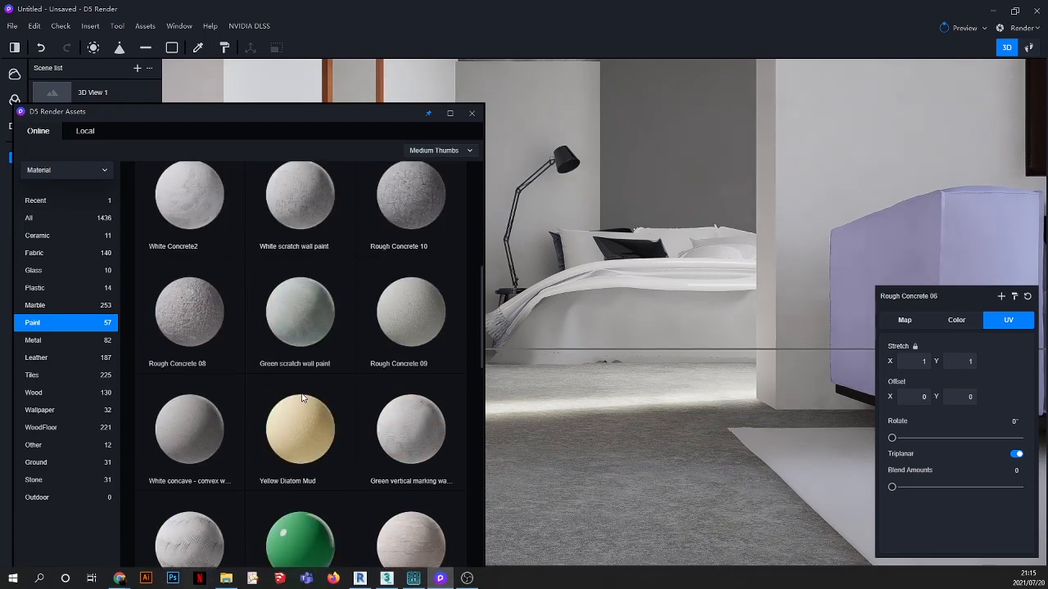
scroll(301, 397, up, 2)
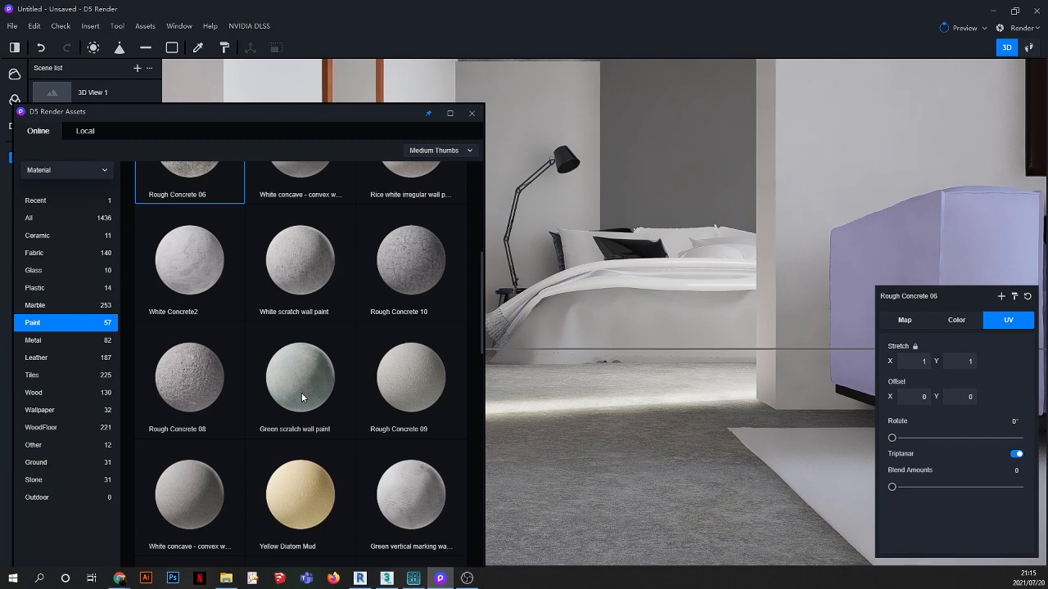
scroll(301, 328, up, 2)
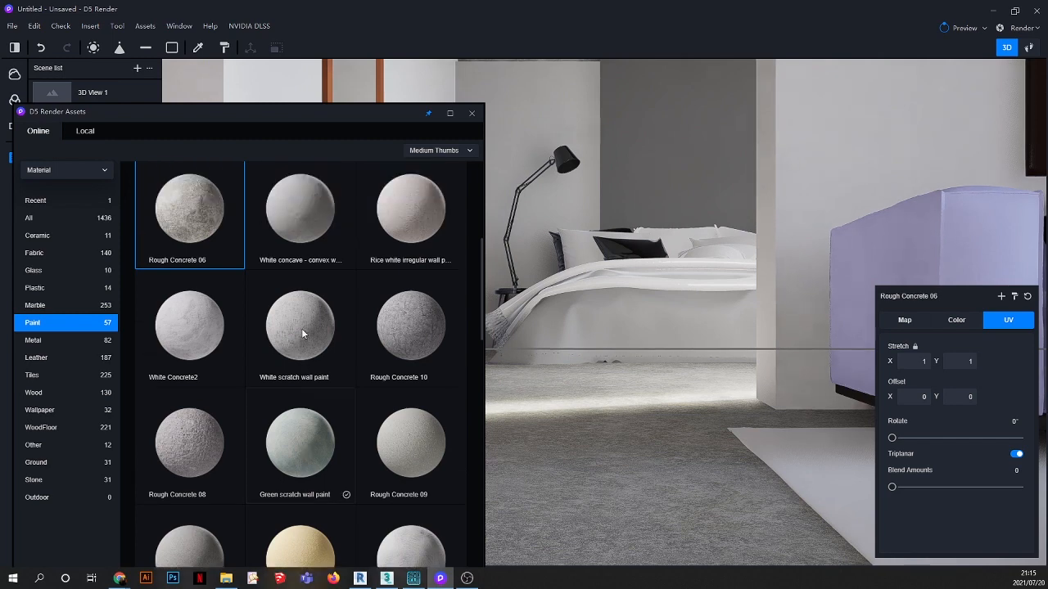
scroll(301, 328, up, 9)
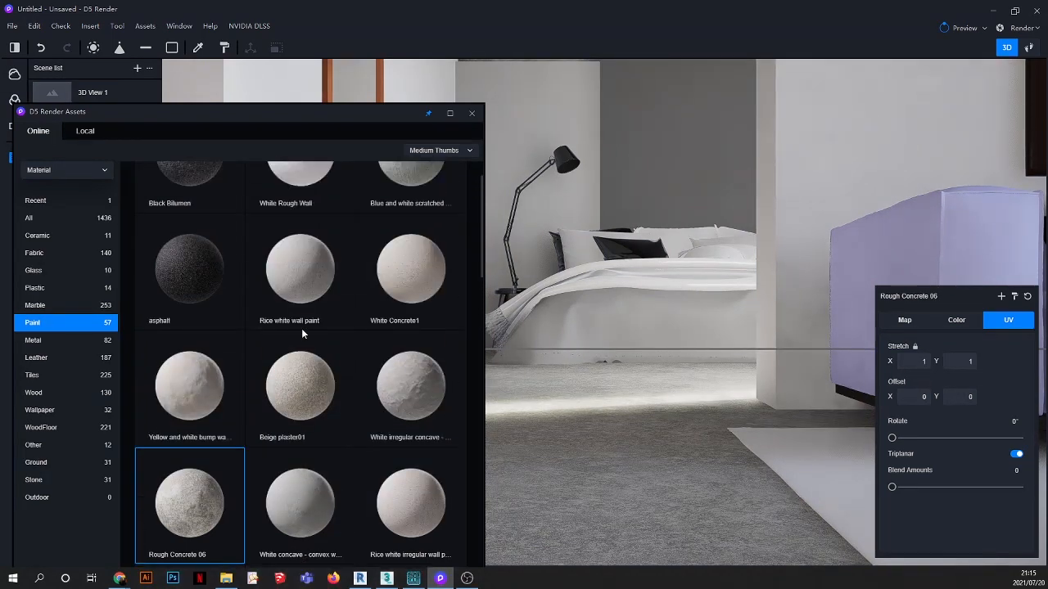
scroll(301, 328, down, 13)
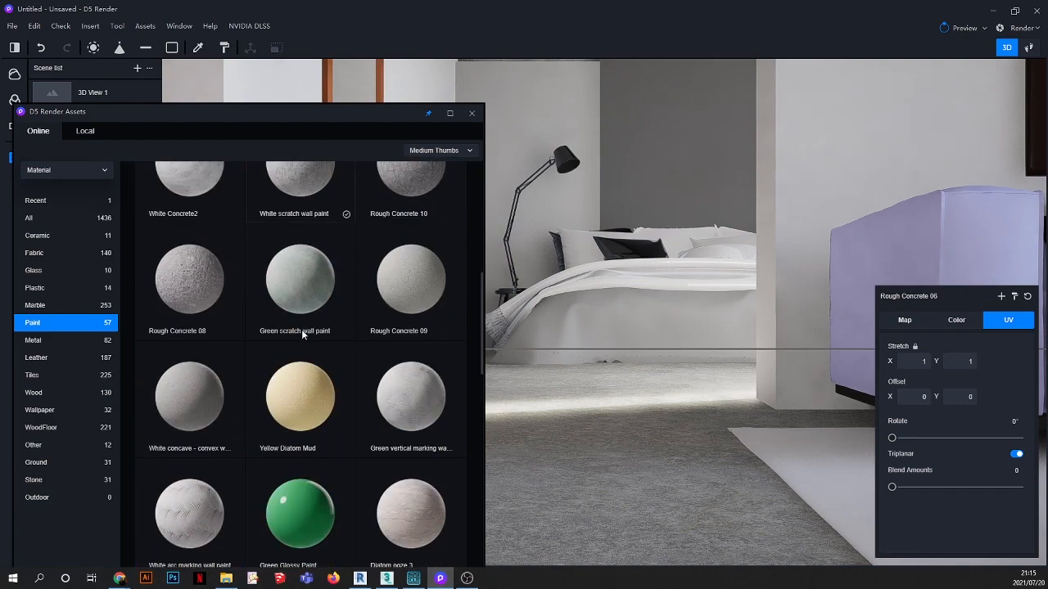
scroll(301, 330, down, 13)
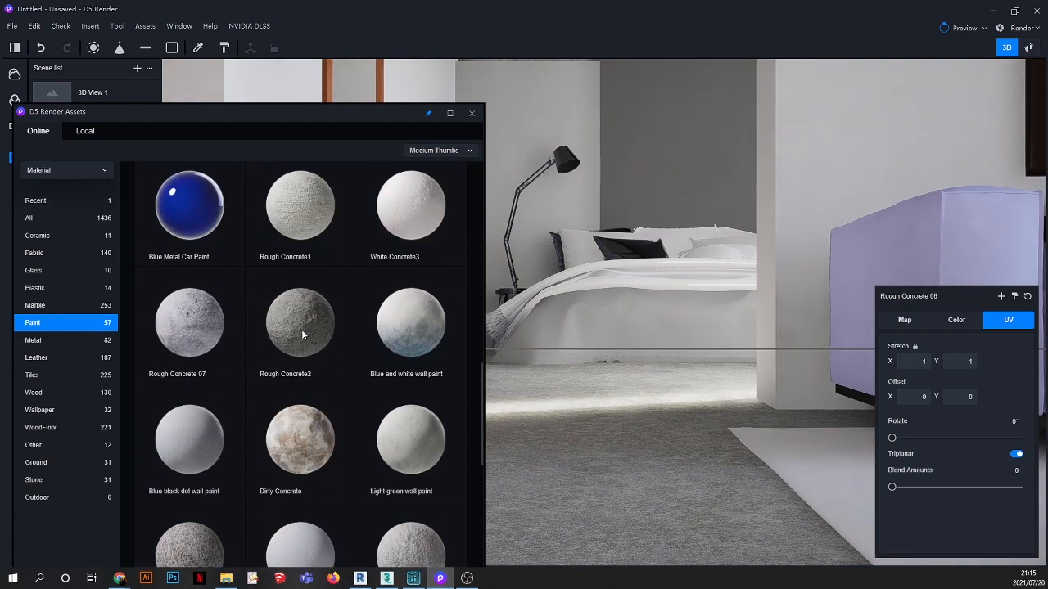
scroll(301, 329, down, 4)
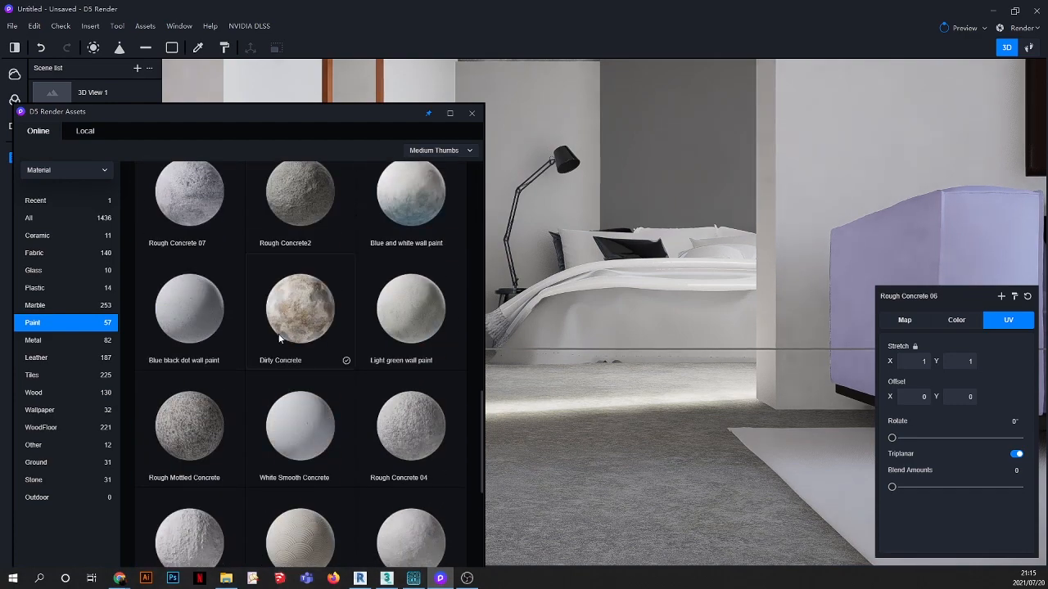
scroll(336, 357, down, 1)
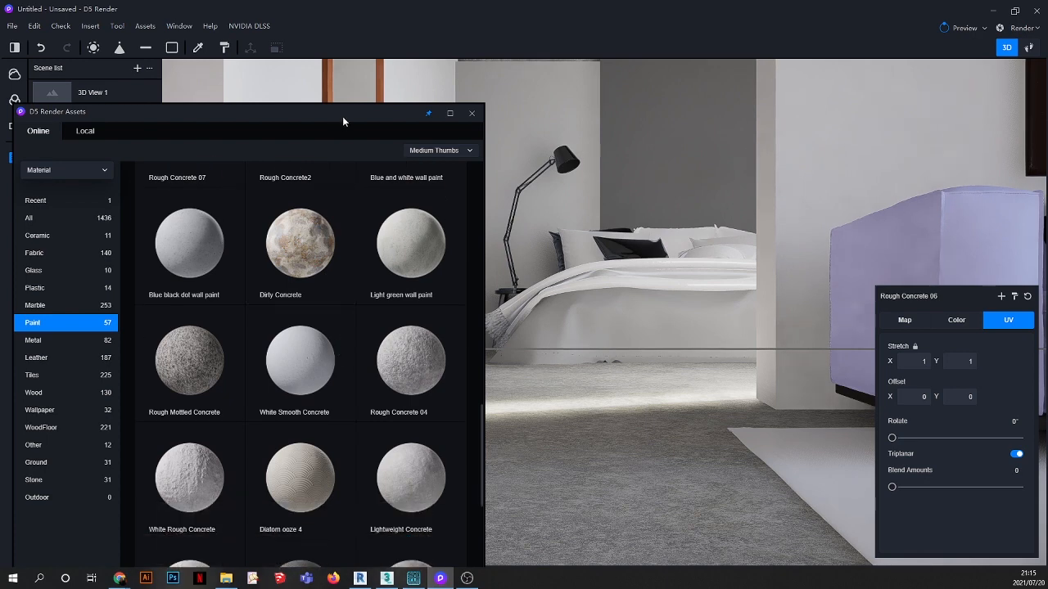
Step: Reposition the asset library and apply the Warm colours paint material from the Paint assets to the floor
drag(343, 118, 334, 63)
scroll(334, 110, down, 2)
scroll(331, 382, down, 5)
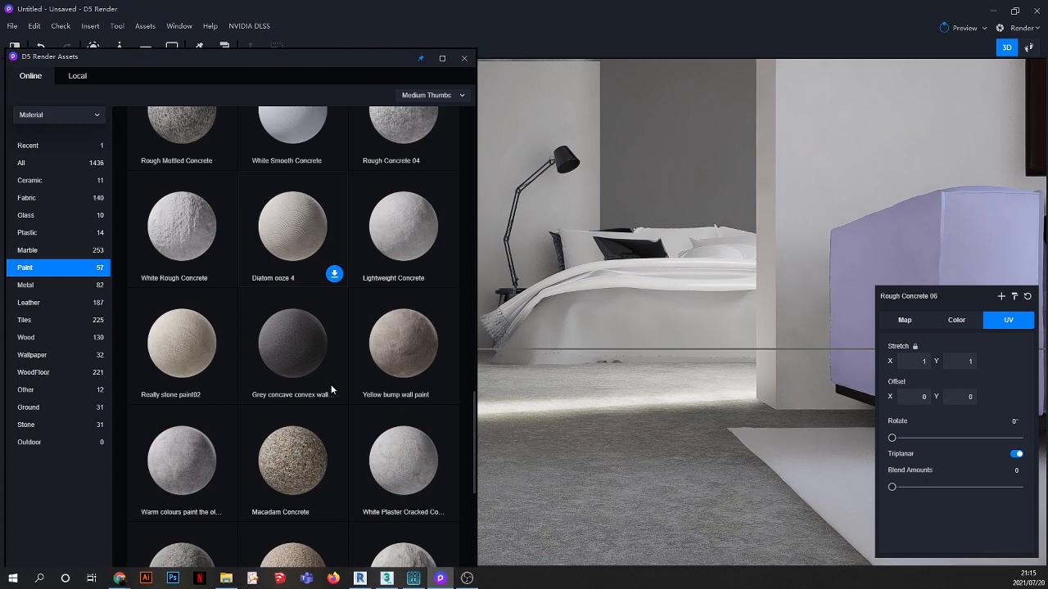
click(178, 466)
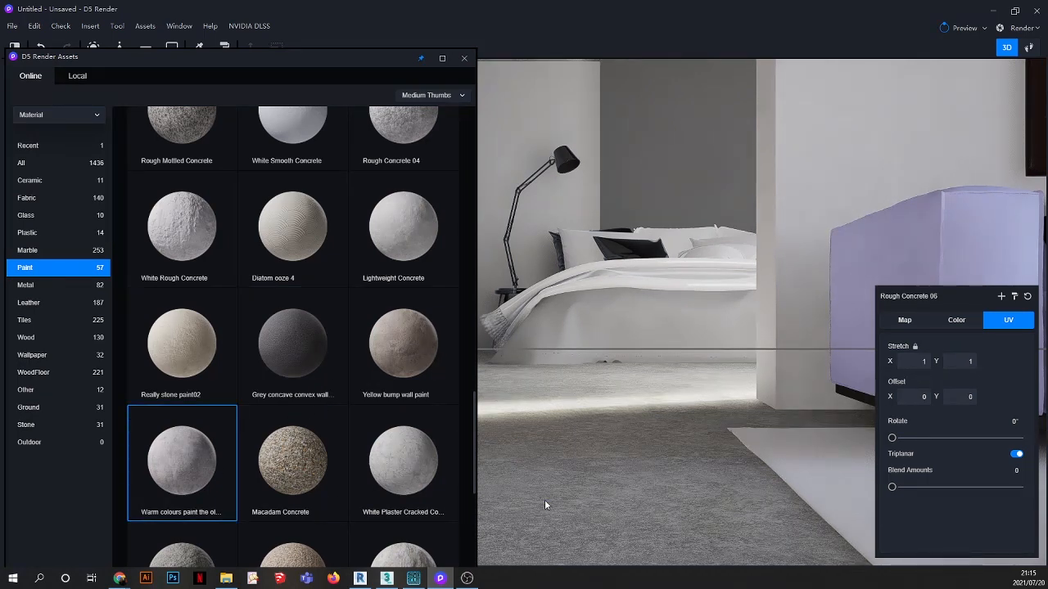
drag(545, 503, 545, 503)
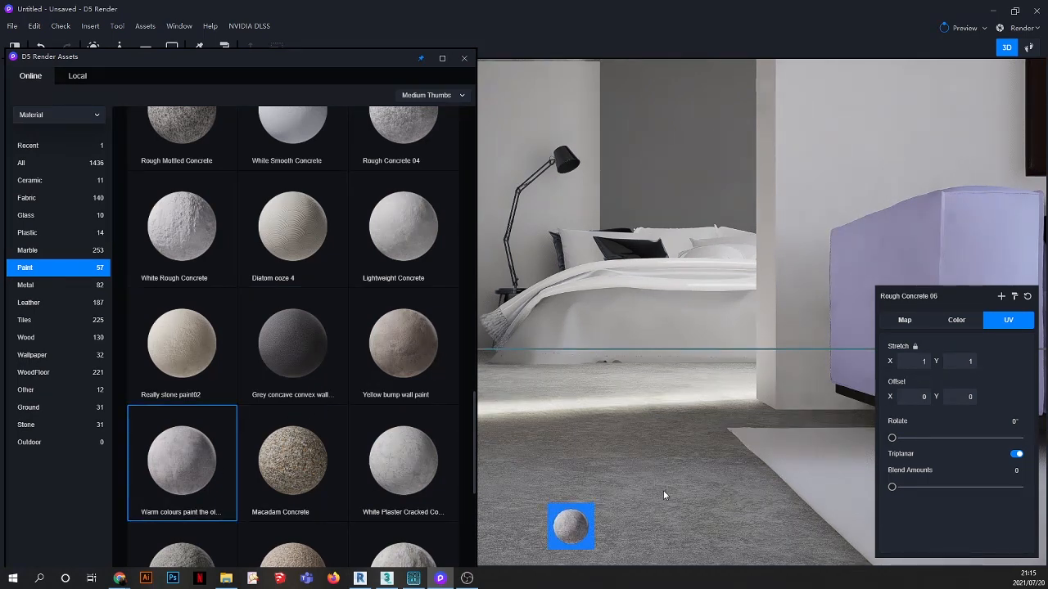
drag(662, 494, 662, 494)
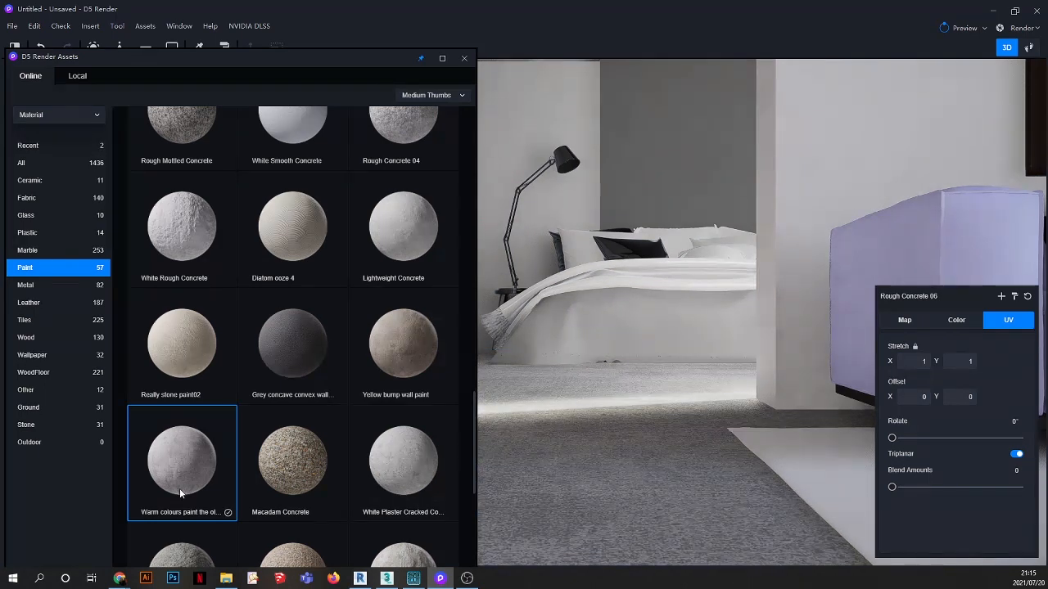
Step: Find the Ordinary Concrete material among the Paint assets, download it and apply it to the floor
scroll(372, 419, down, 2)
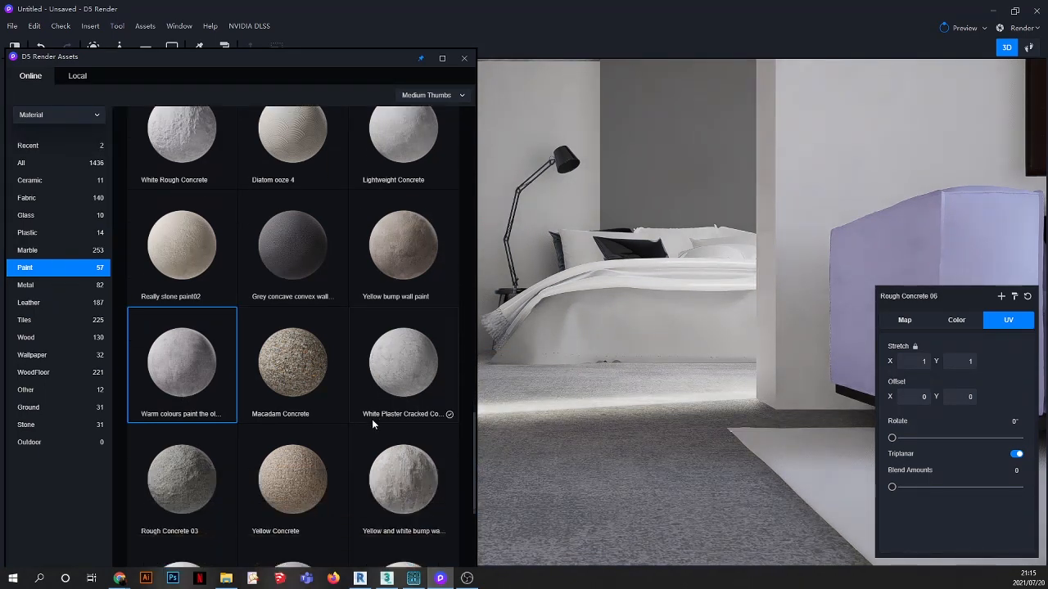
scroll(372, 419, down, 4)
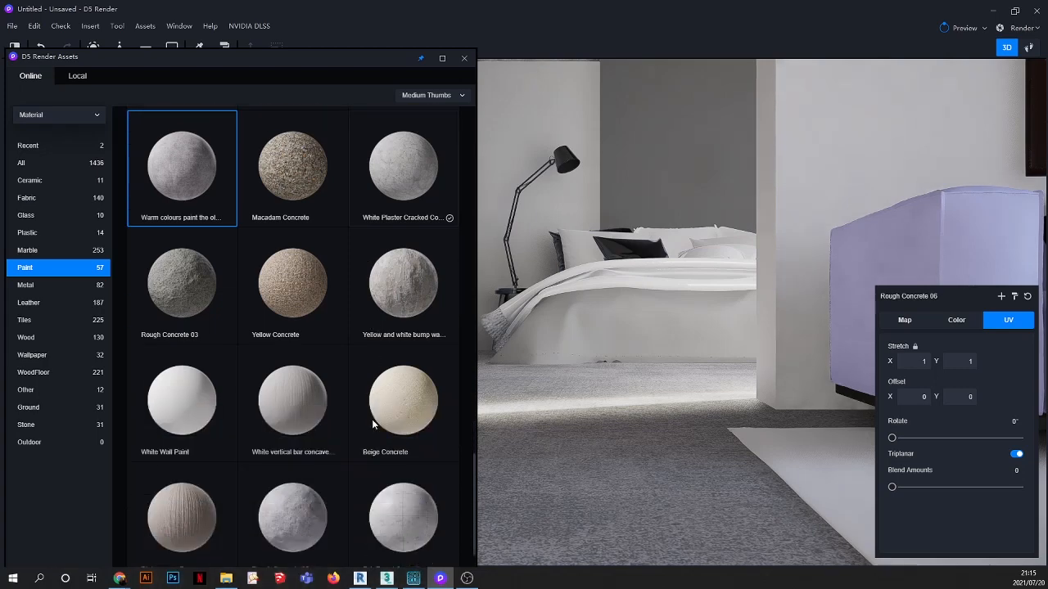
scroll(372, 424, down, 2)
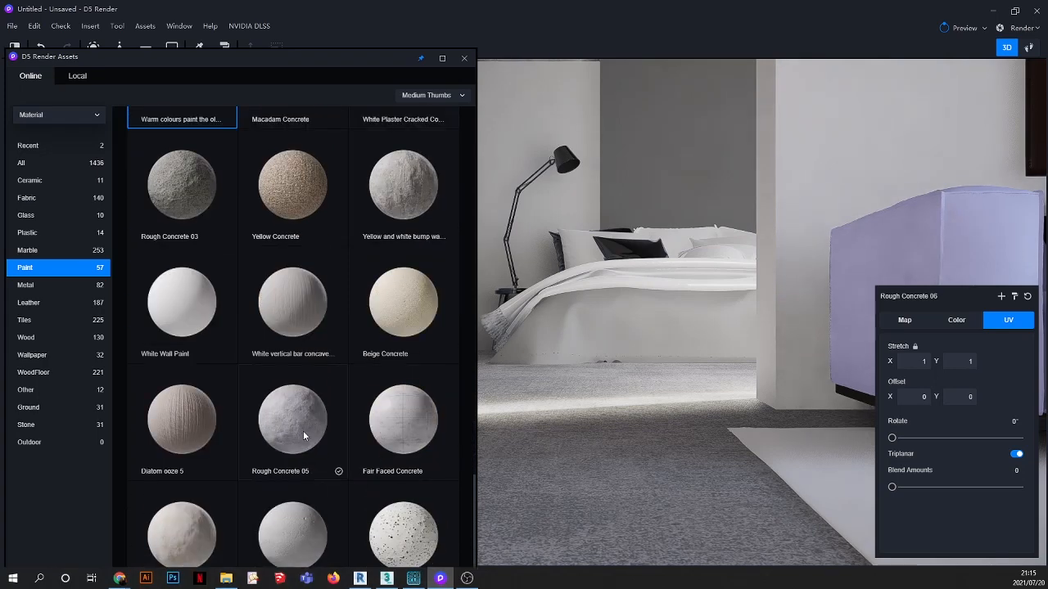
scroll(385, 434, down, 1)
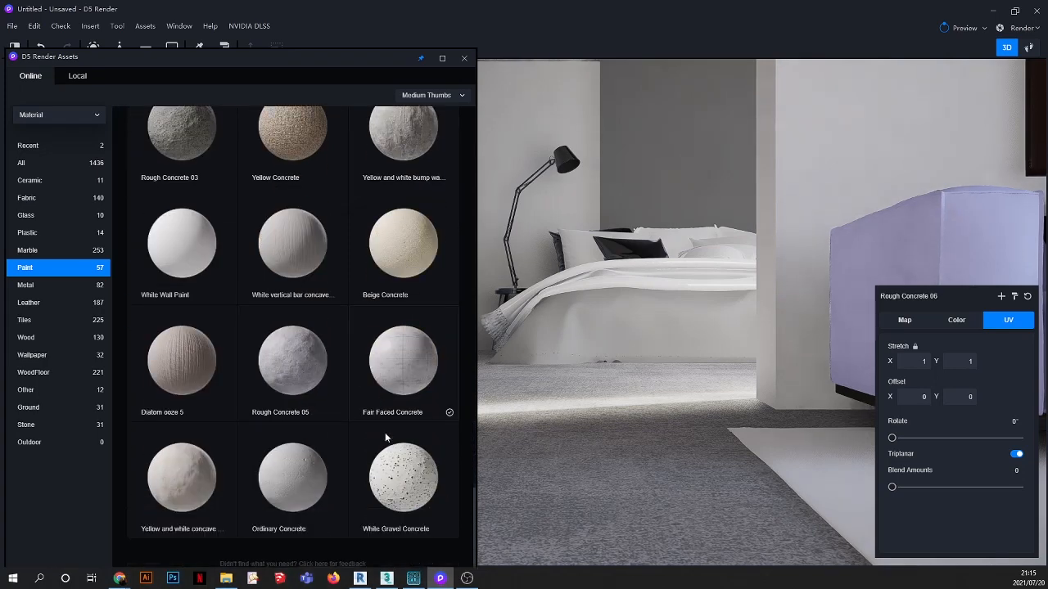
click(290, 475)
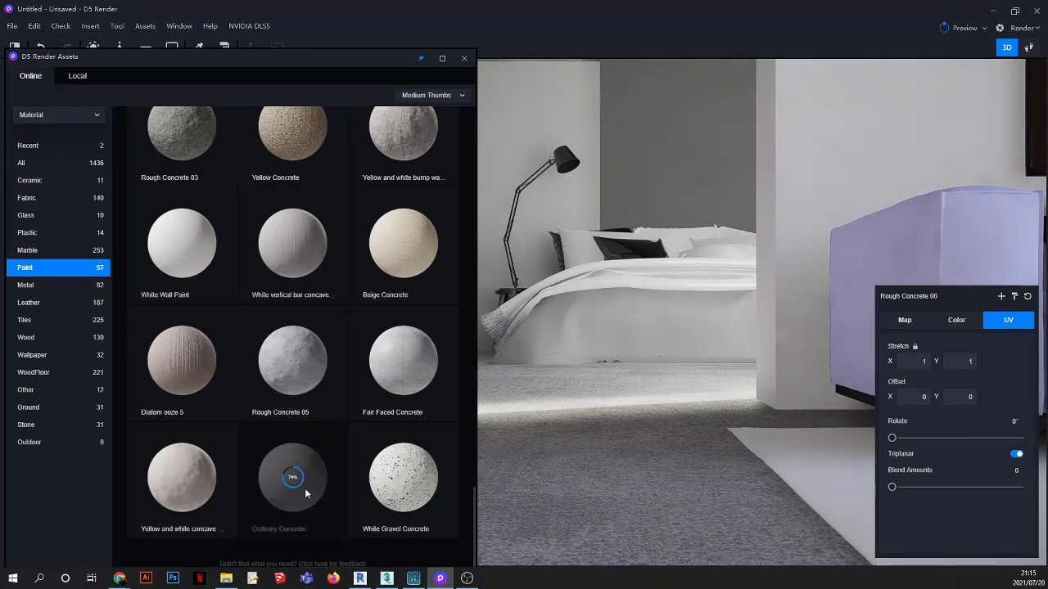
drag(307, 488, 508, 421)
Step: Uncover the editing tools, sample the floor's Ordinary Concrete material and turn on its triplanar mapping
drag(153, 63, 149, 82)
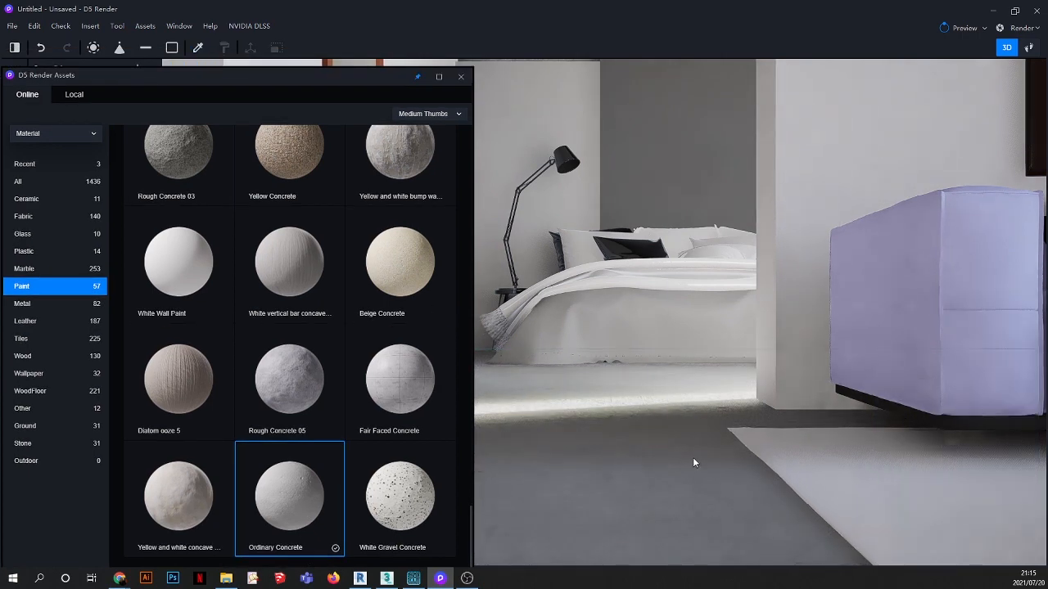
click(197, 47)
click(682, 467)
click(1017, 455)
Step: Move the asset library clear of the scene list, inspect the concrete floor up close, and return to Scene 1
drag(366, 74, 255, 119)
scroll(631, 407, up, 2)
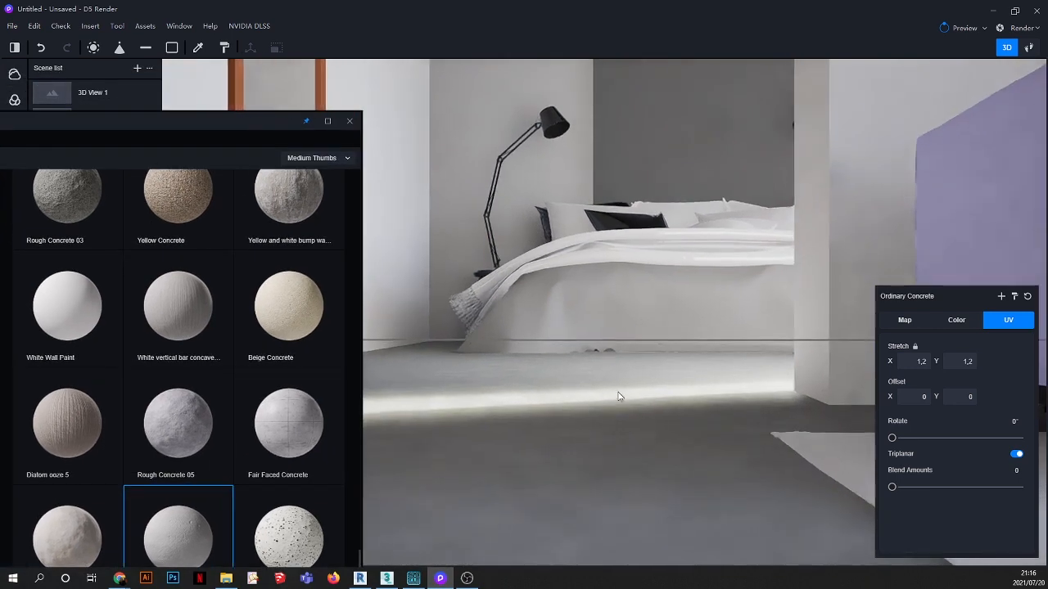
right_drag(619, 397, 607, 524)
scroll(613, 407, up, 2)
scroll(596, 341, down, 3)
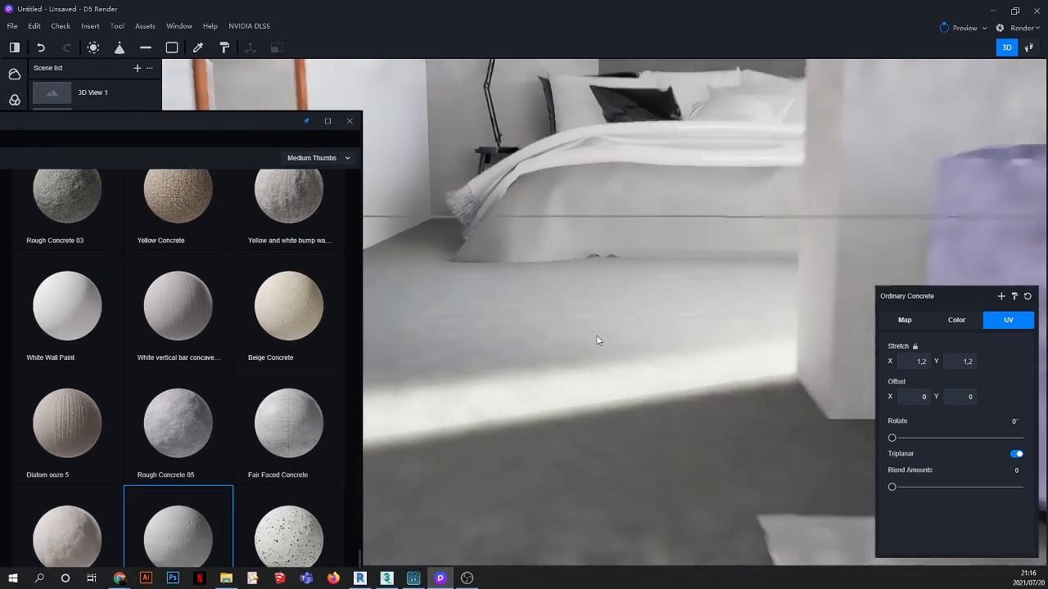
drag(154, 140, 161, 226)
click(59, 176)
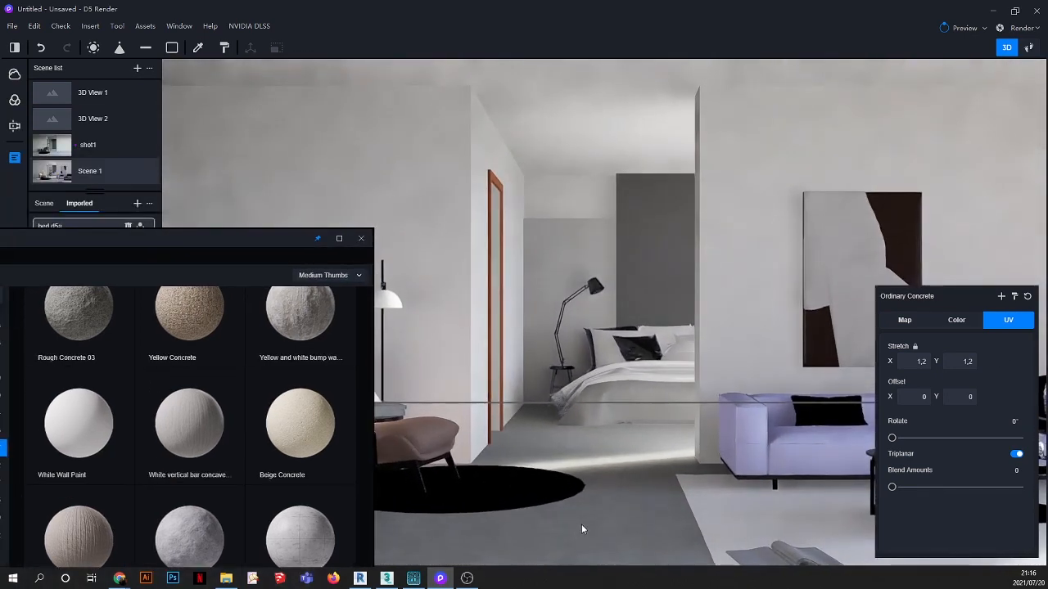
Step: Set the floor concrete's UV stretch to 0.59 in X and Y and check it in the Scene 1 view
scroll(594, 511, up, 5)
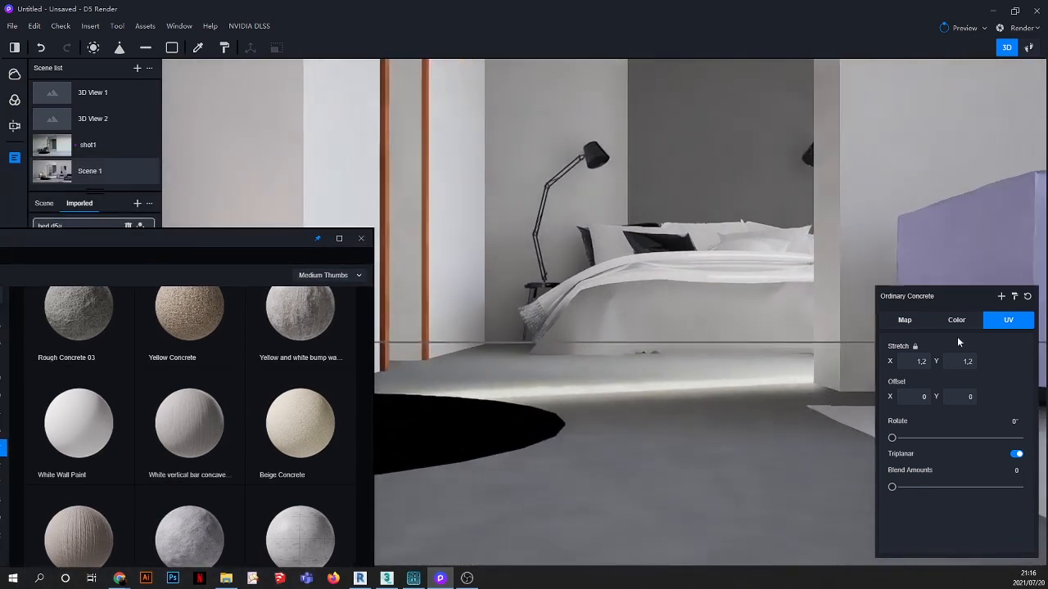
drag(923, 363, 760, 374)
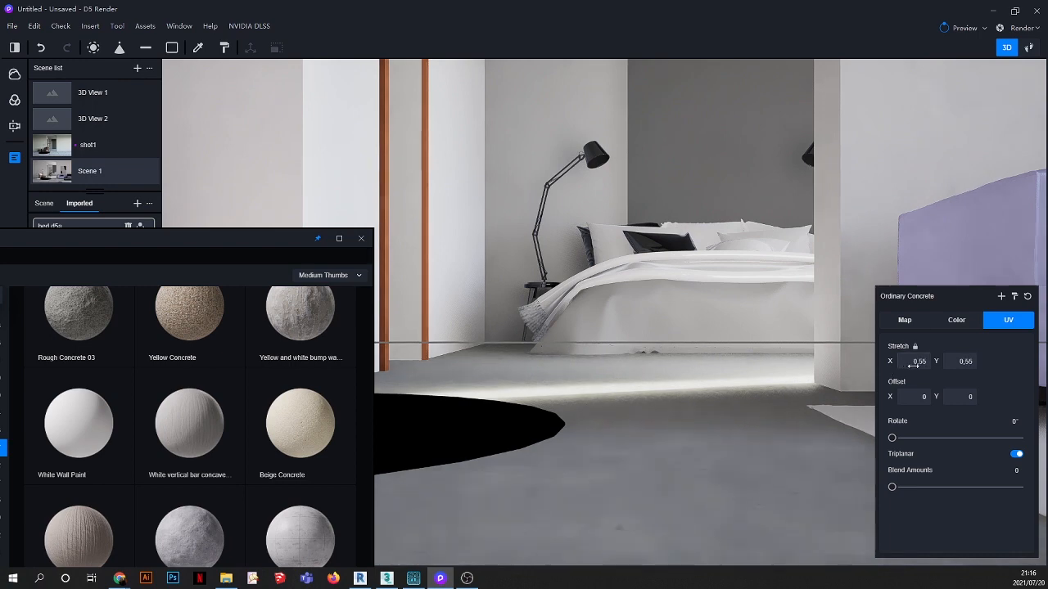
drag(919, 365, 918, 365)
click(45, 174)
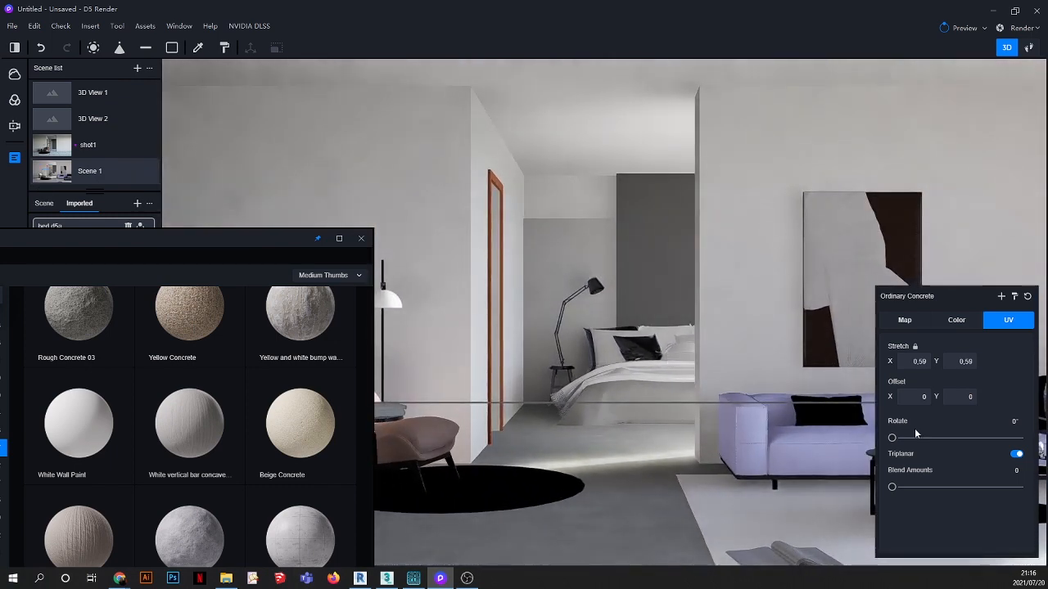
Step: Set the floor concrete's UV stretch to 0.5 in X and Y, check its texture up close, and return to Scene 1
scroll(606, 482, up, 7)
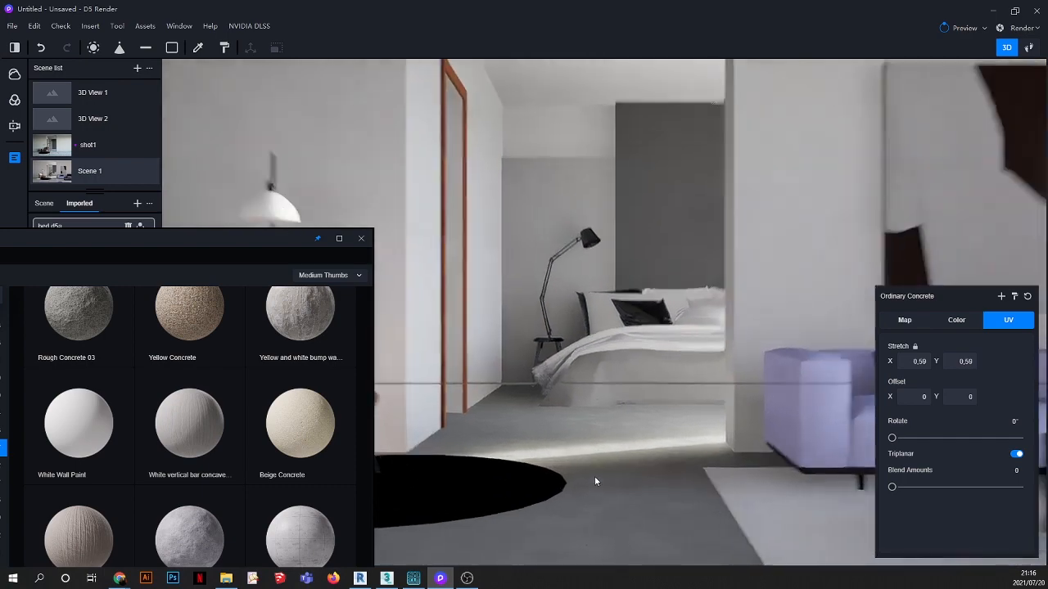
scroll(607, 432, up, 8)
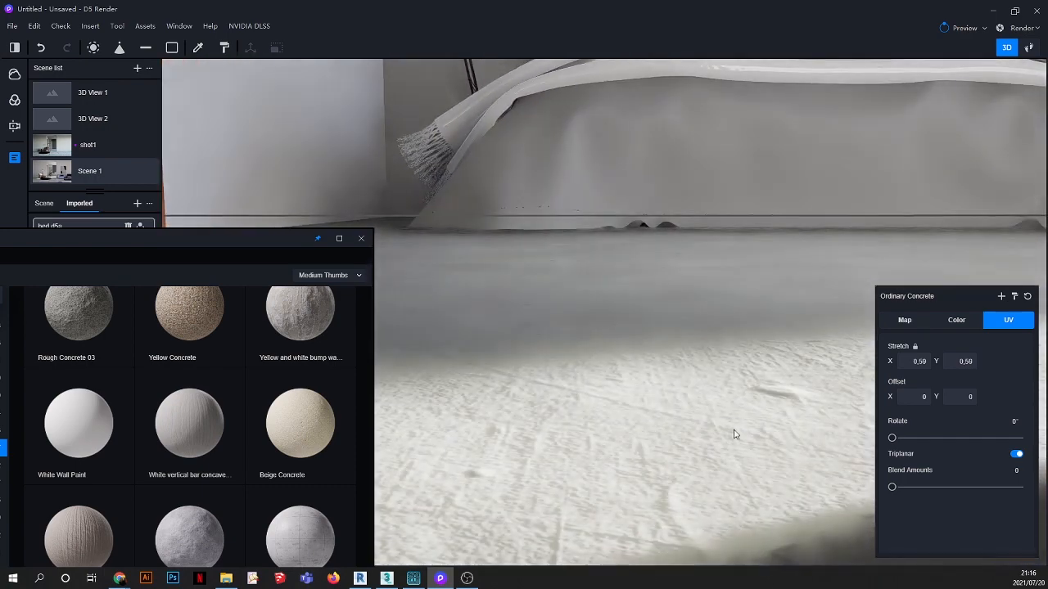
drag(915, 361, 912, 361)
click(918, 361)
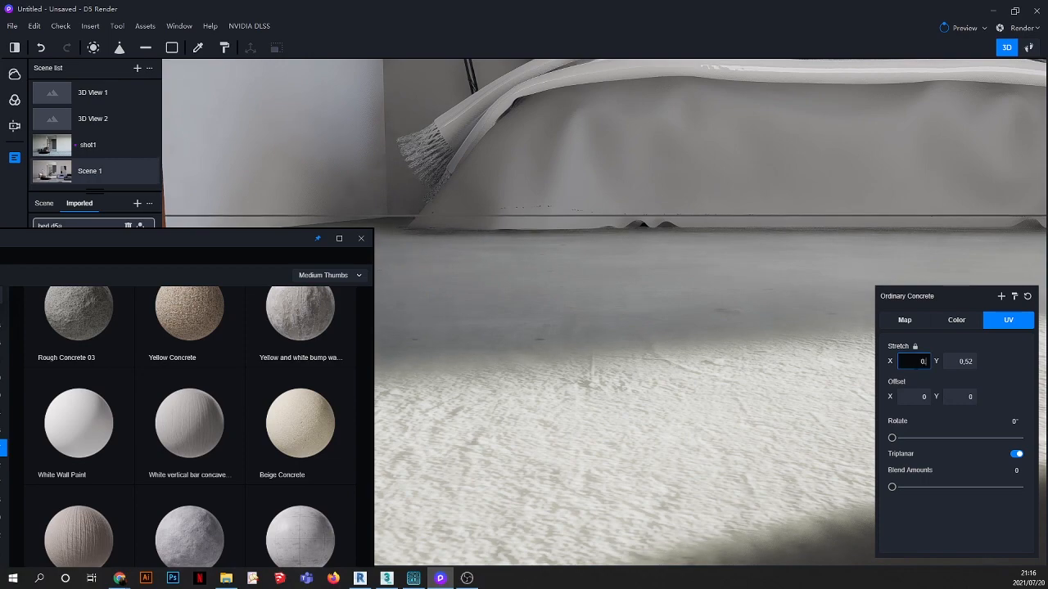
key(Return)
scroll(661, 328, down, 3)
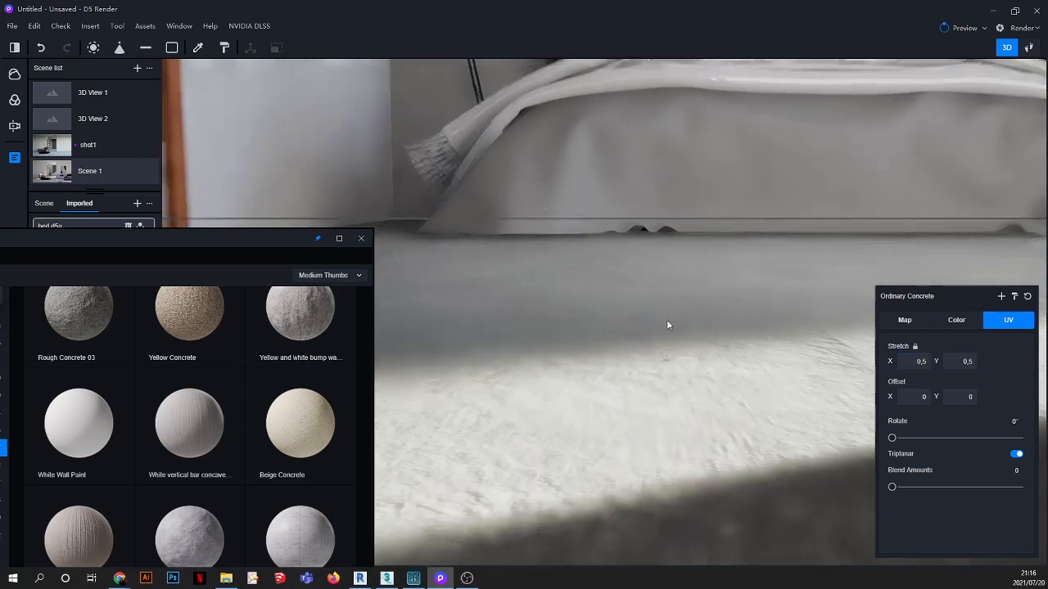
right_drag(679, 297, 663, 262)
scroll(663, 258, down, 3)
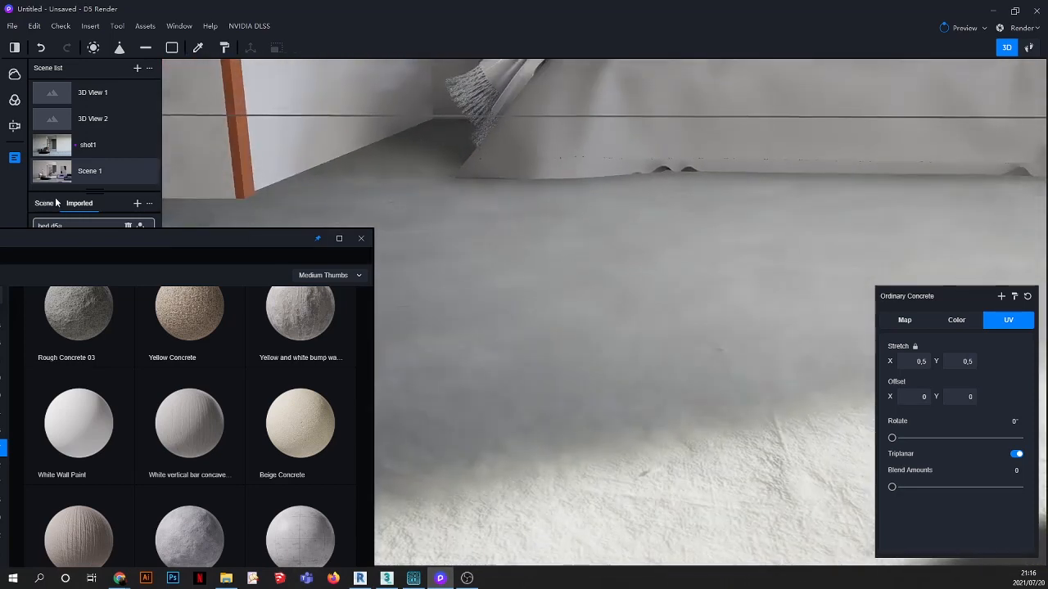
click(54, 172)
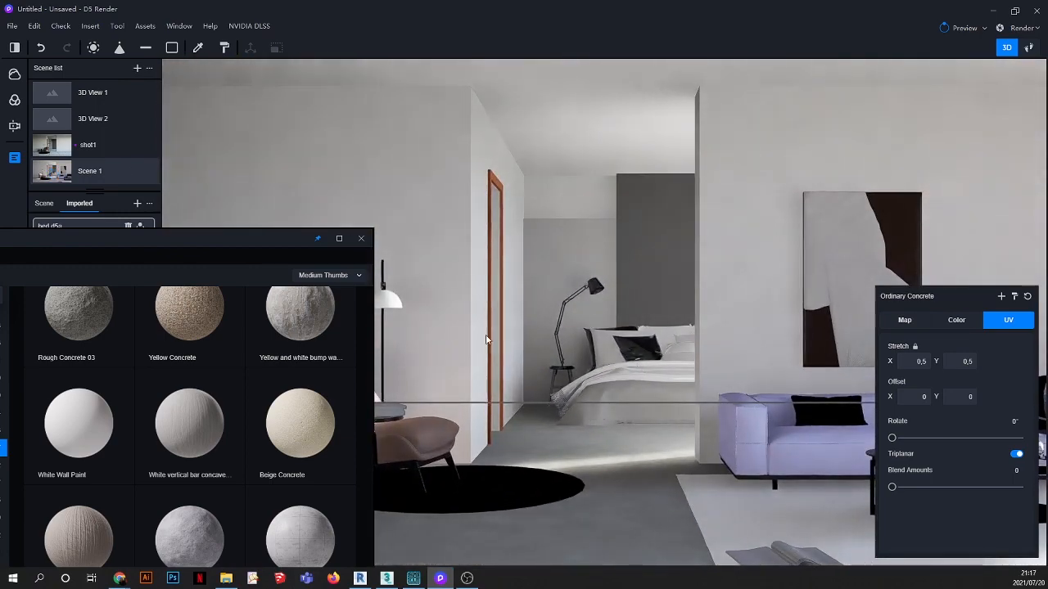
Step: Set the color value of the floor's Ordinary Concrete material to 80
click(956, 321)
drag(954, 437, 943, 438)
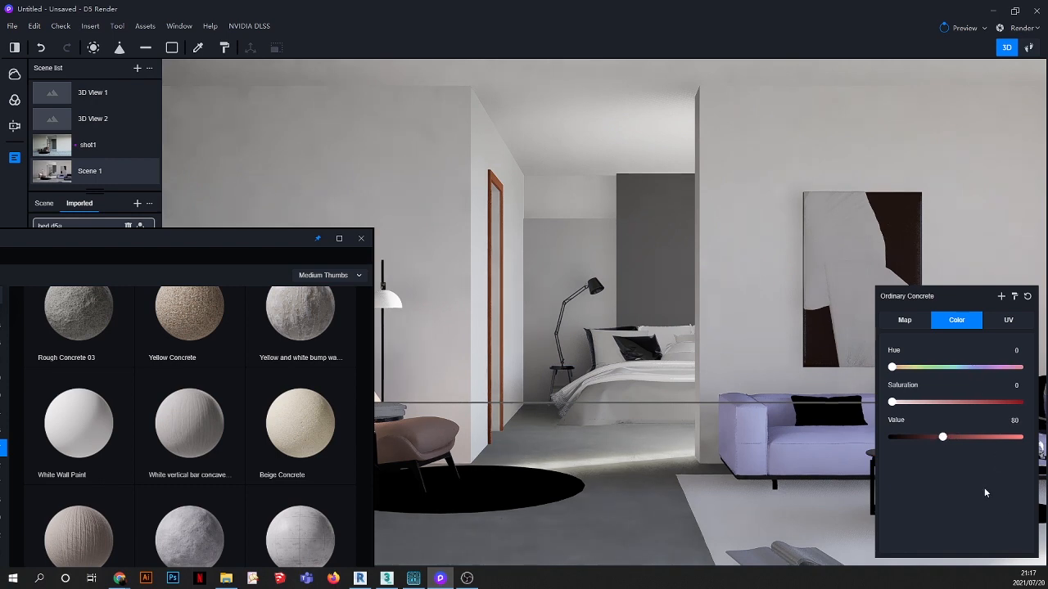
Step: Bring the asset library fully into view and apply the White Wall Paint material to the living room wall
drag(293, 238, 498, 140)
scroll(337, 328, up, 3)
scroll(337, 329, down, 2)
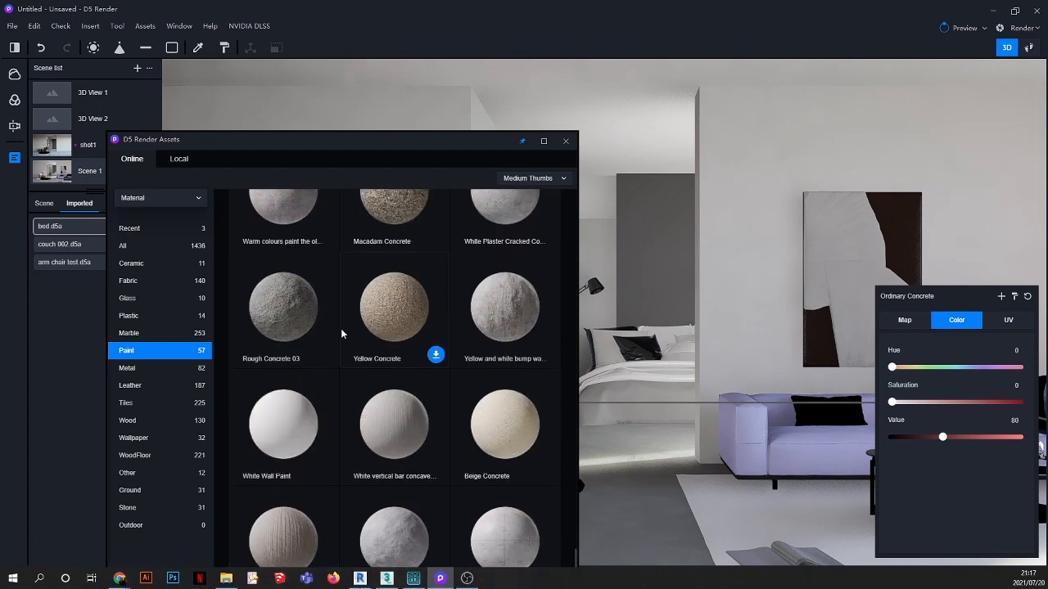
drag(288, 419, 763, 271)
Step: Find the White concave - convex wall paint among the paint materials and apply it to the living room wall
scroll(372, 334, up, 2)
scroll(360, 353, up, 5)
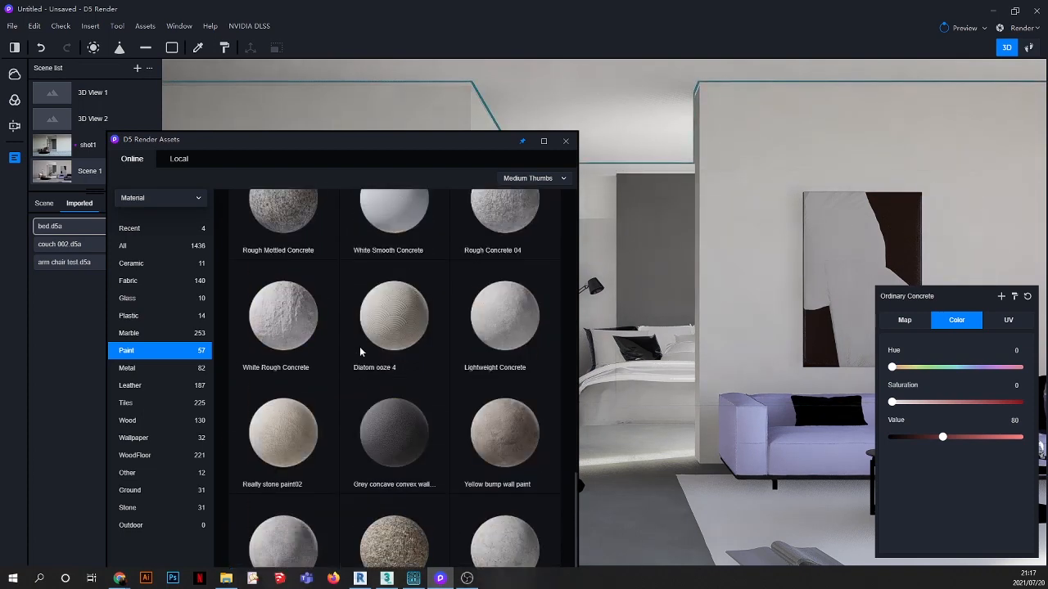
scroll(360, 352, up, 10)
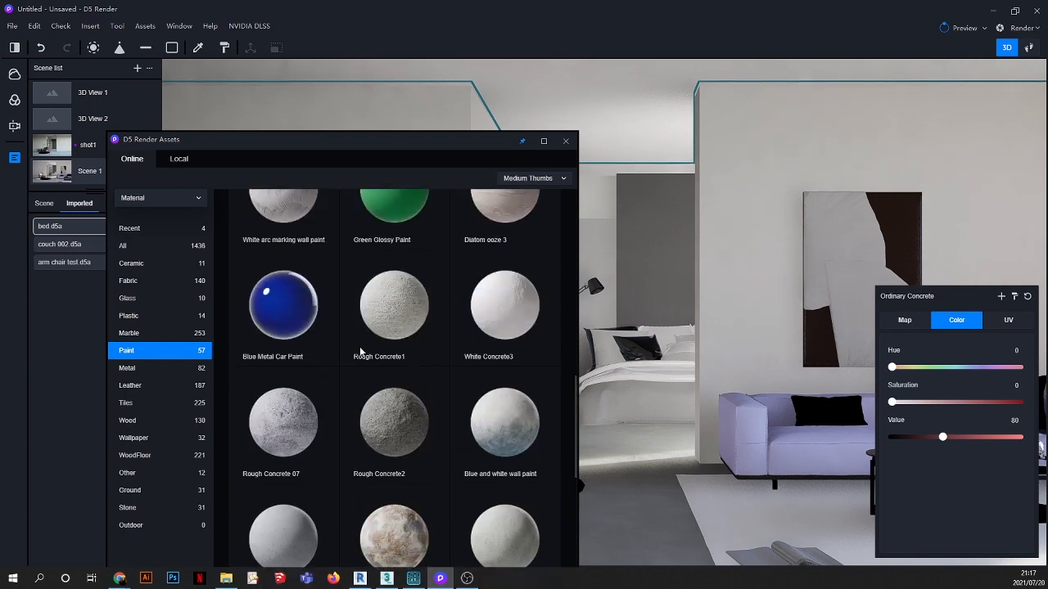
scroll(360, 352, up, 2)
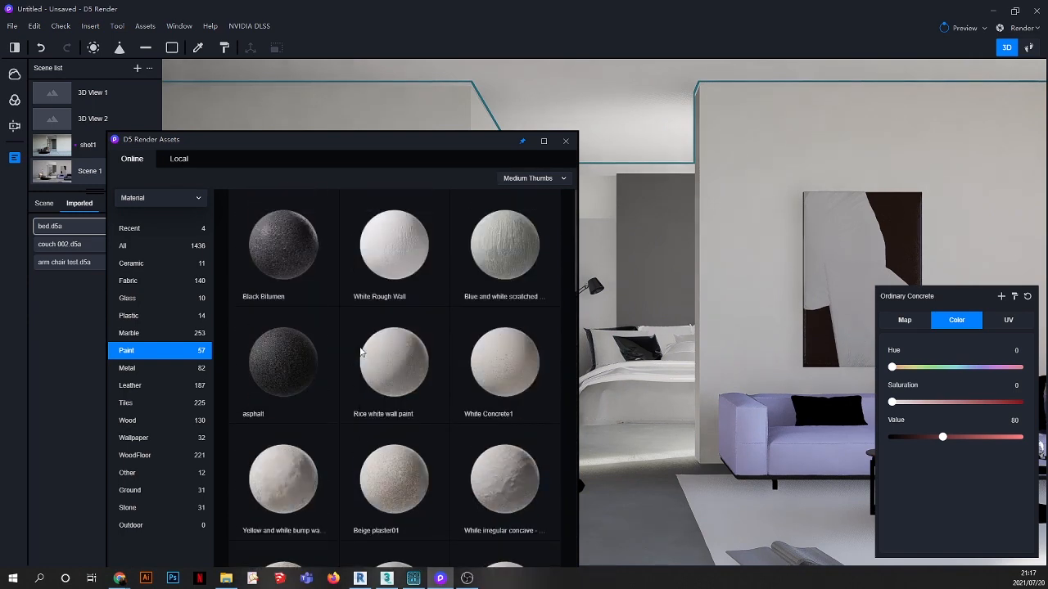
scroll(360, 352, down, 3)
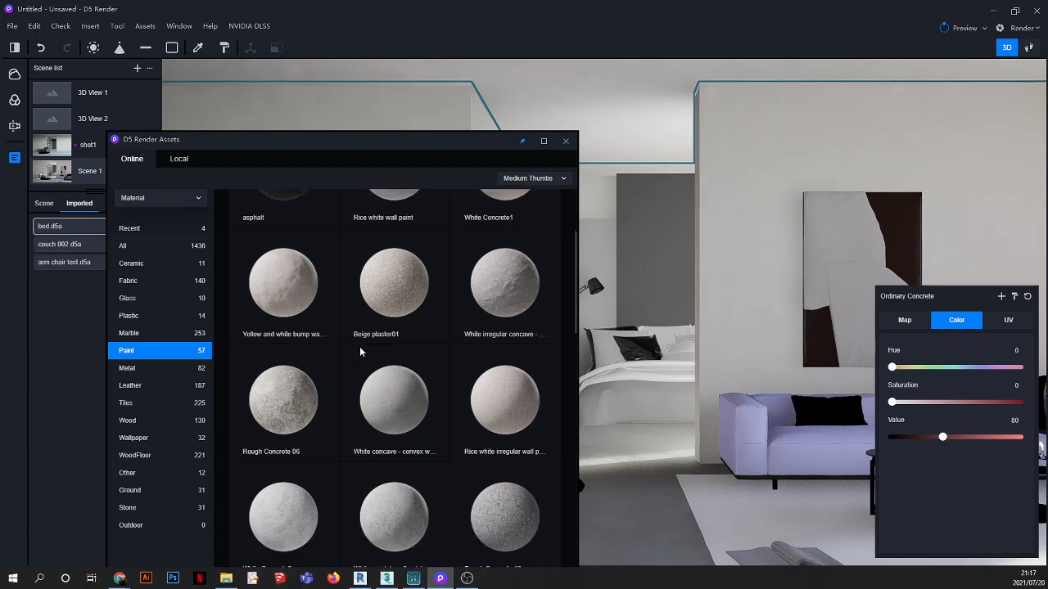
drag(393, 398, 781, 244)
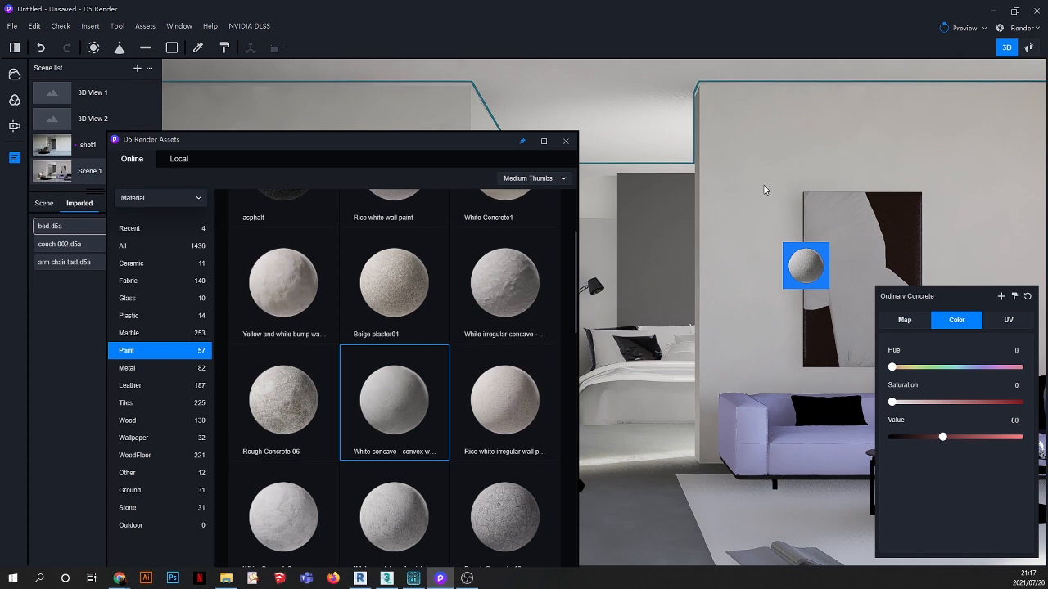
click(770, 260)
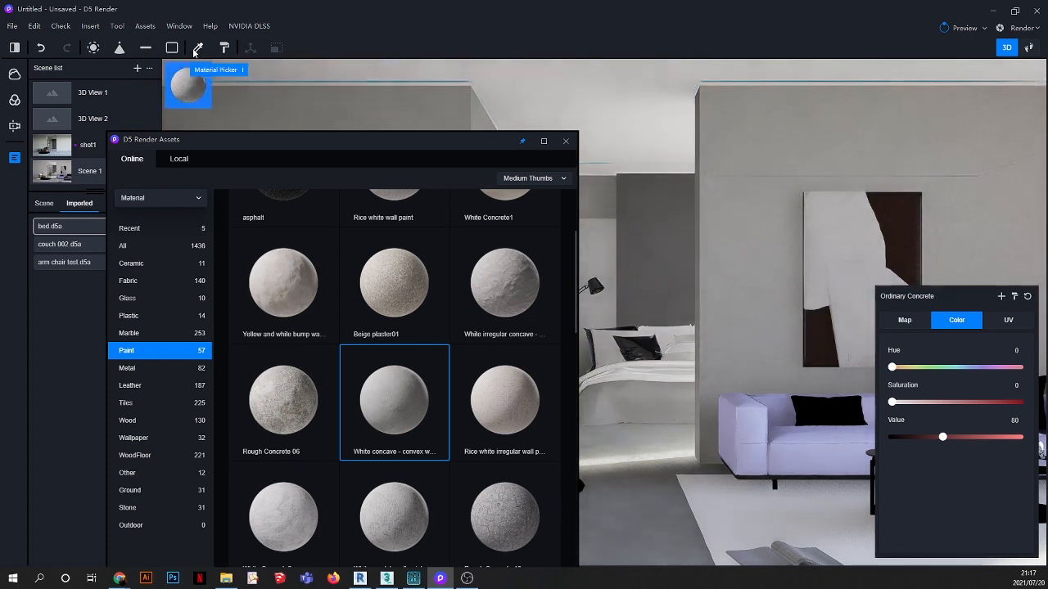
Step: Pick the living room wall's paint material and turn on triplanar mapping for it
click(198, 47)
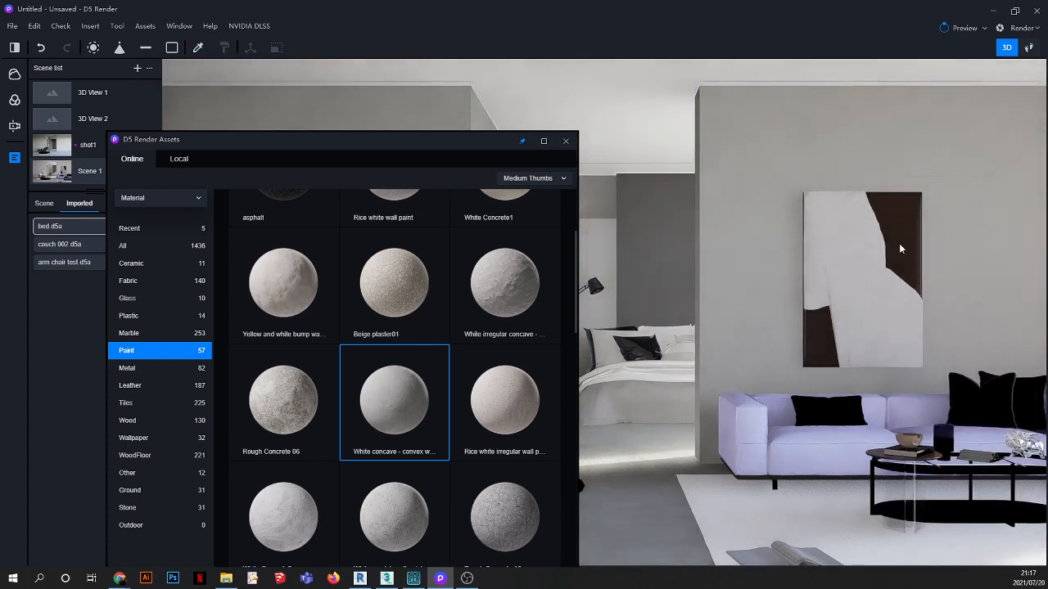
scroll(767, 221, up, 5)
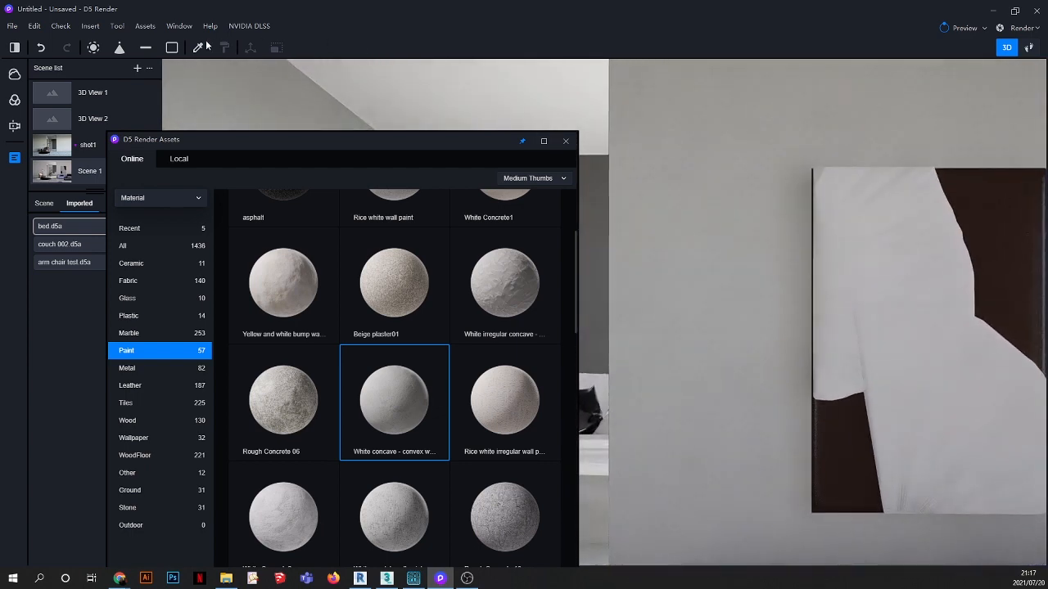
click(717, 205)
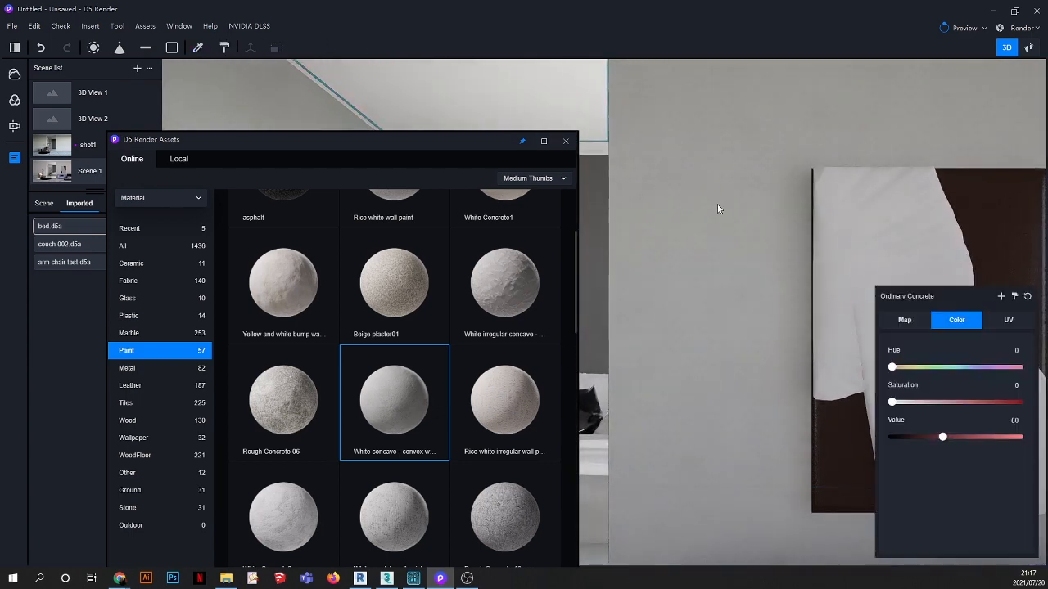
click(1023, 326)
click(1016, 454)
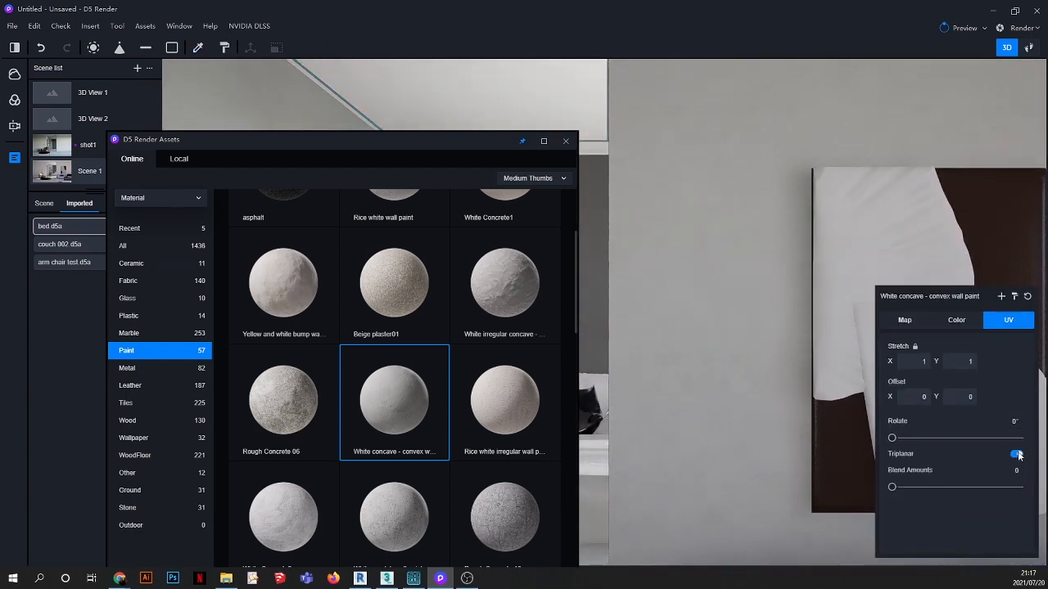
Step: Set the wall paint's color value to 182 and check the wall's texture up close
click(955, 321)
mouse_move(992, 437)
mouse_down()
mouse_move(980, 437)
mouse_move(1007, 438)
mouse_up()
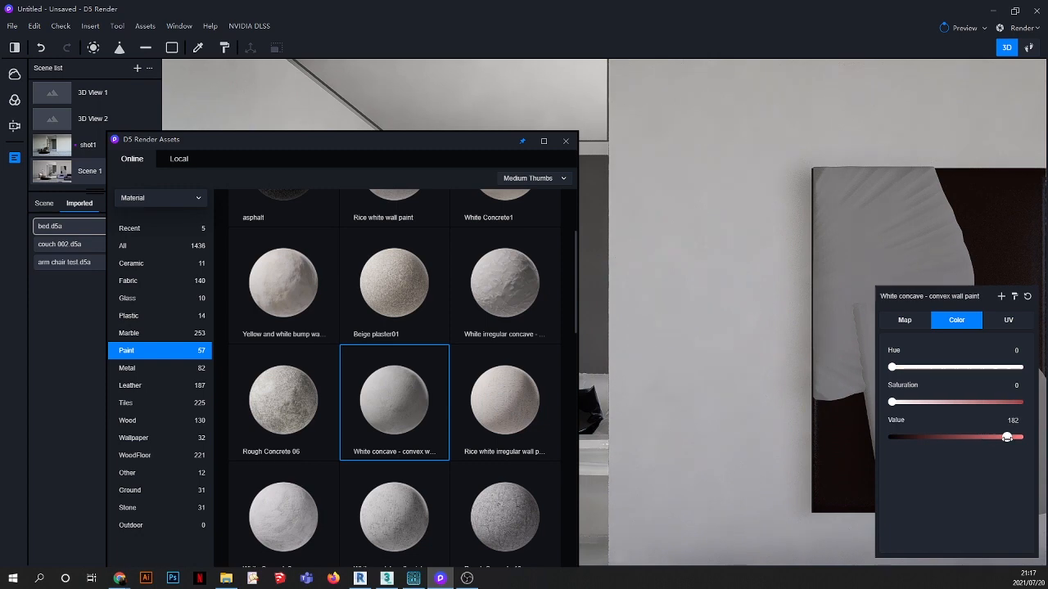
mouse_move(892, 367)
mouse_down()
mouse_move(903, 368)
mouse_move(881, 364)
mouse_up()
scroll(693, 254, down, 5)
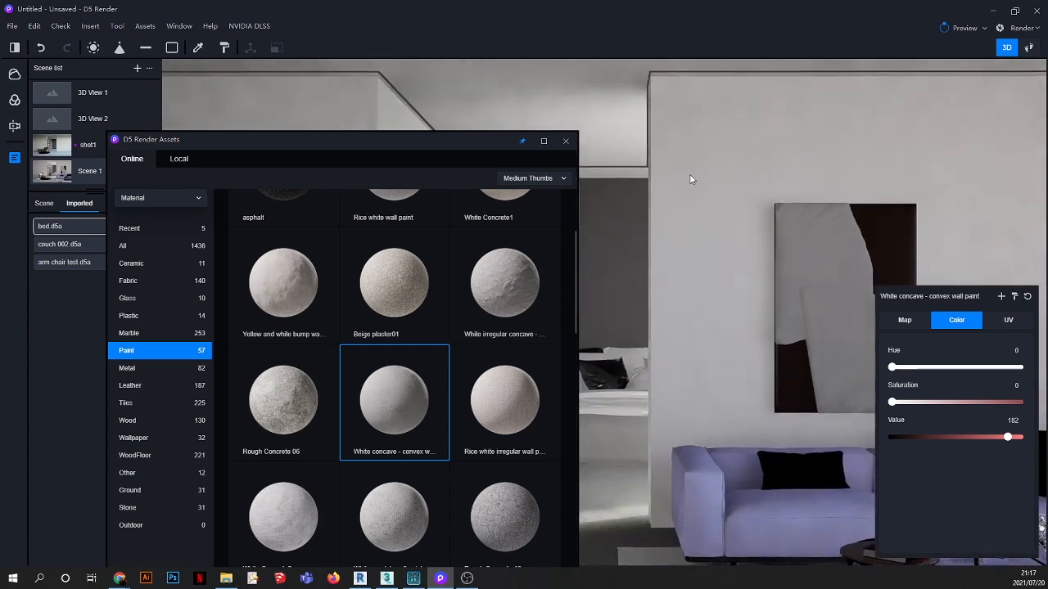
scroll(683, 220, up, 5)
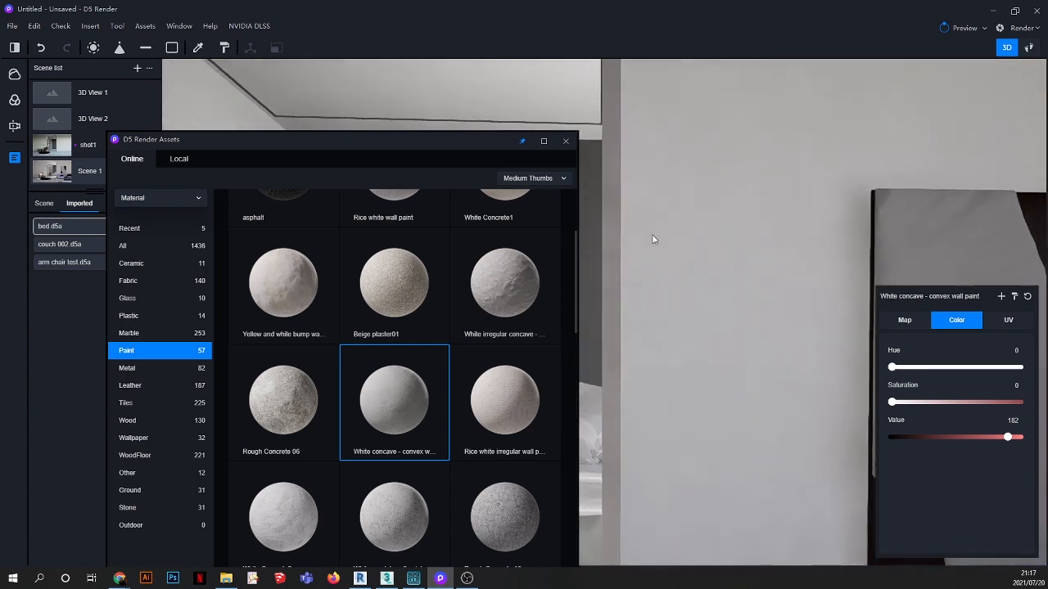
scroll(613, 277, up, 2)
scroll(650, 270, up, 2)
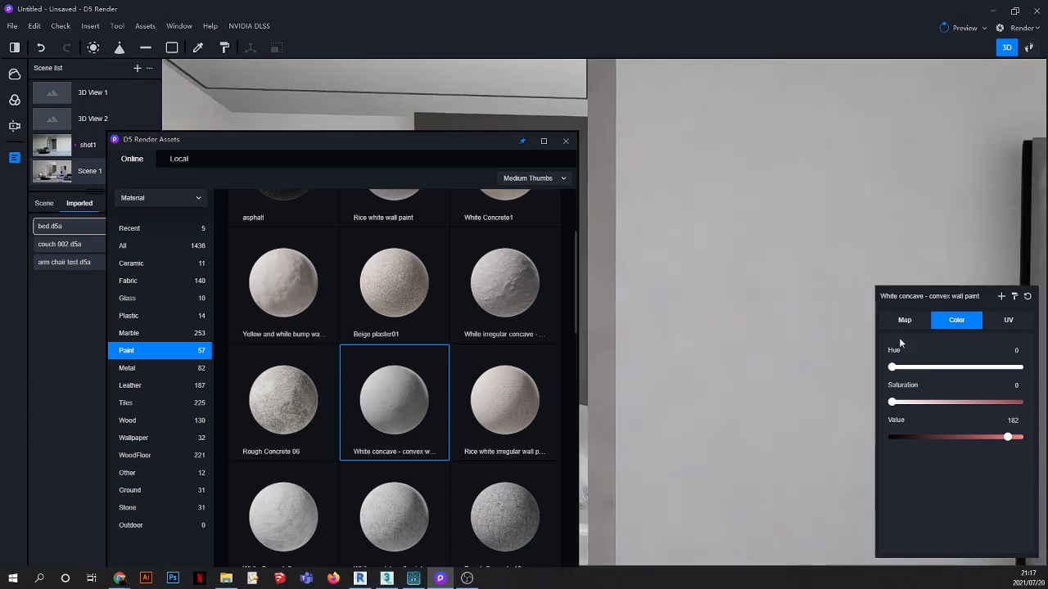
Step: Try a color value of 90 on the wall paint, inspect it up close, and change it to 140
click(1010, 323)
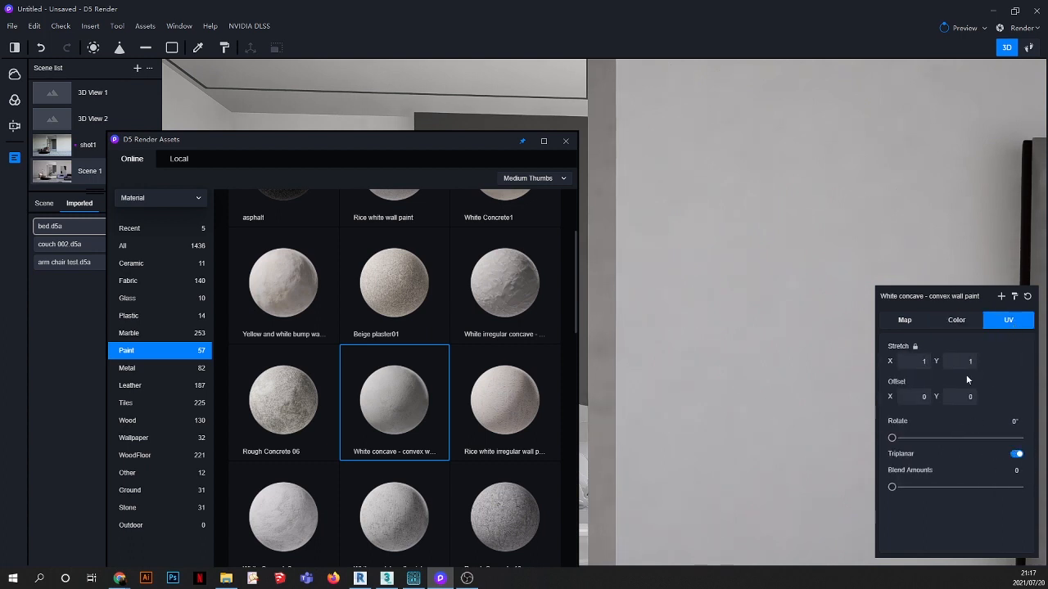
click(957, 320)
drag(1006, 437, 950, 438)
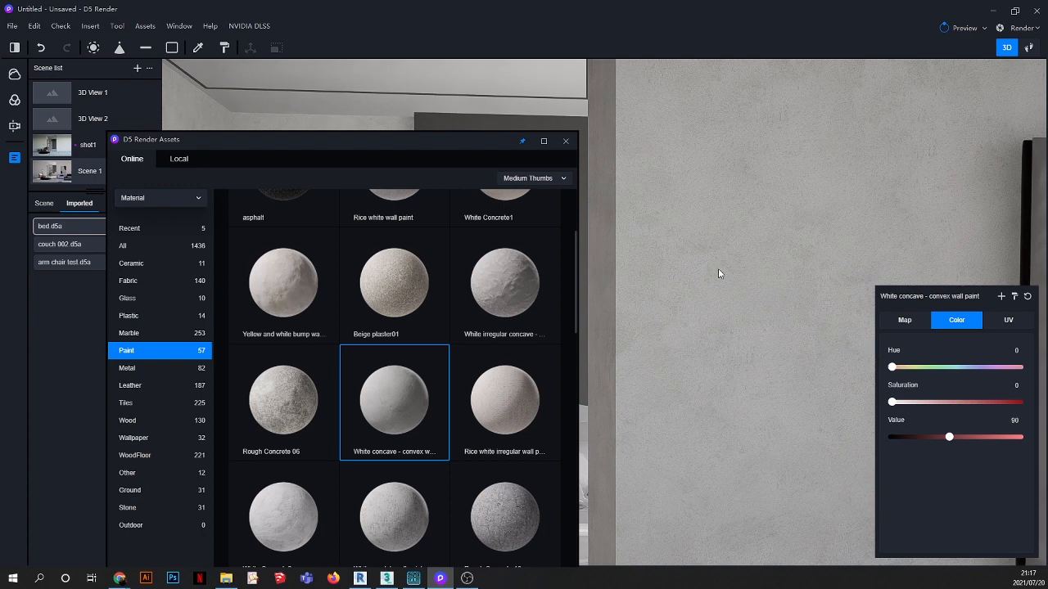
scroll(720, 273, up, 3)
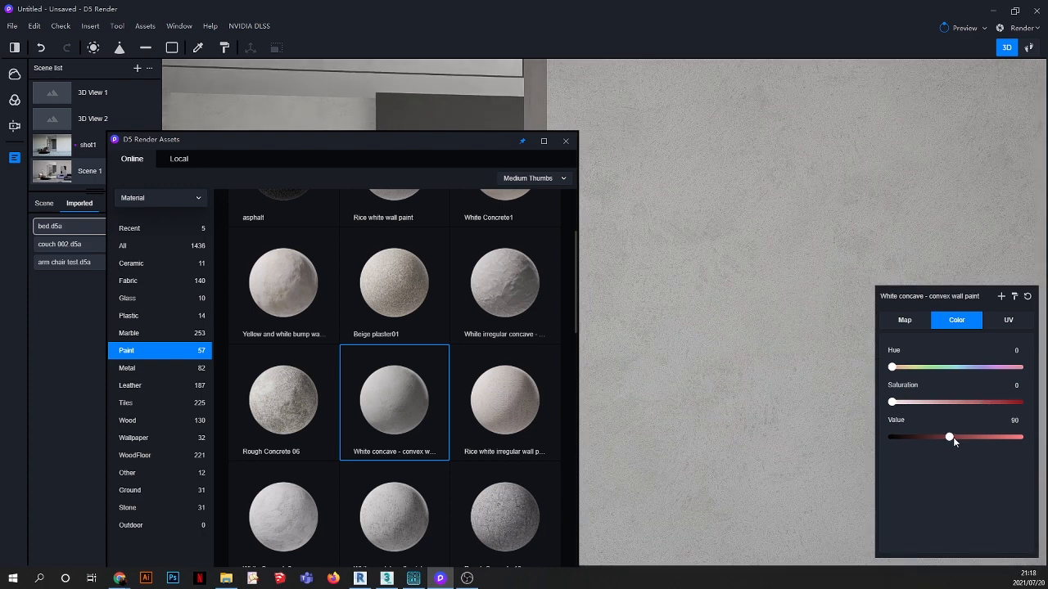
drag(949, 438, 981, 438)
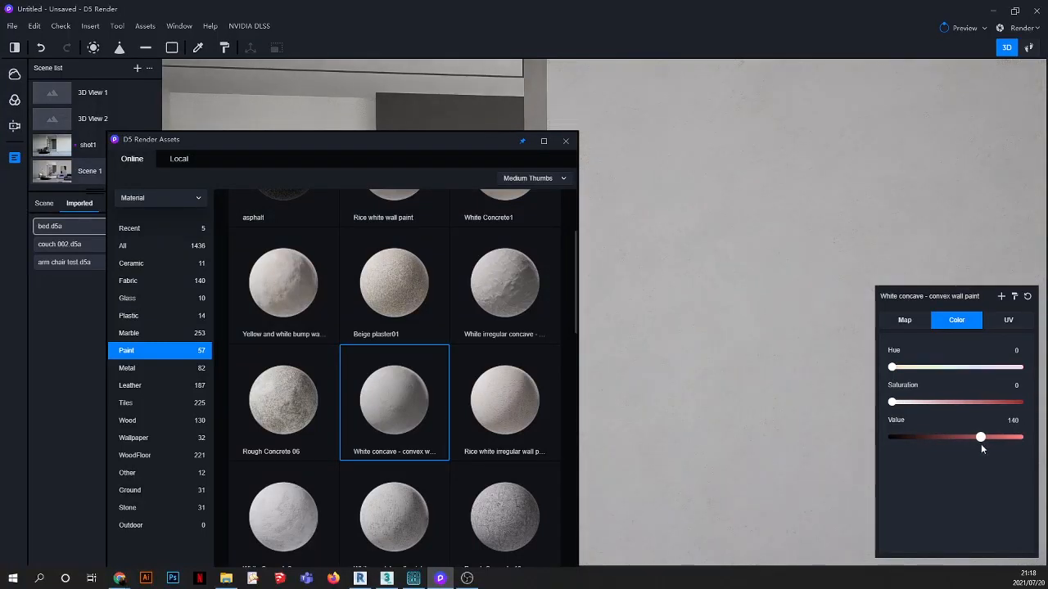
right_drag(709, 242, 688, 234)
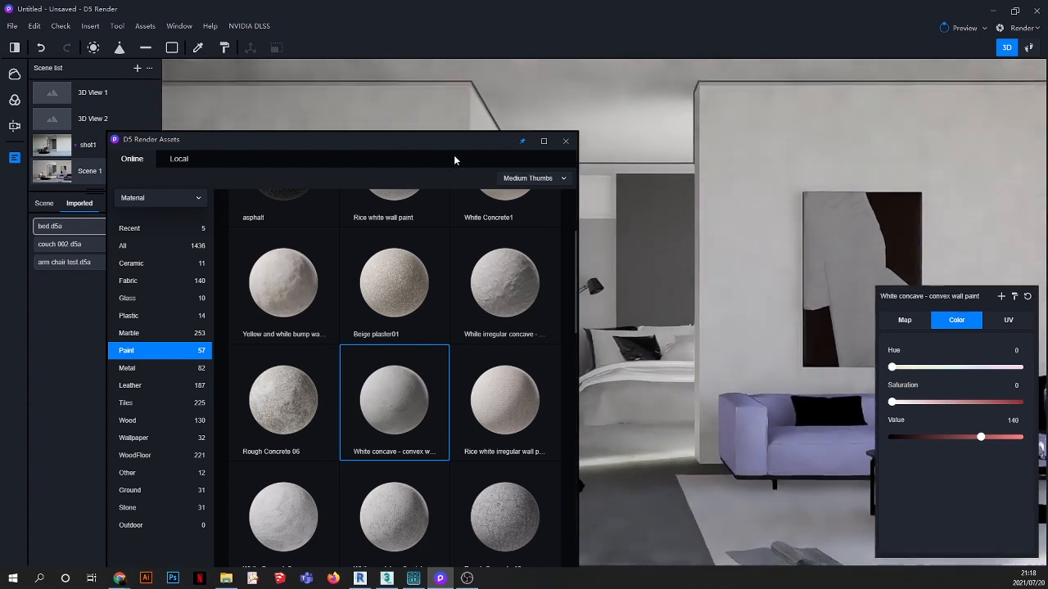
Step: Move the asset library aside and examine the wall paint and the wall's end face beside the bedroom opening
drag(434, 140, 382, 76)
scroll(698, 254, up, 5)
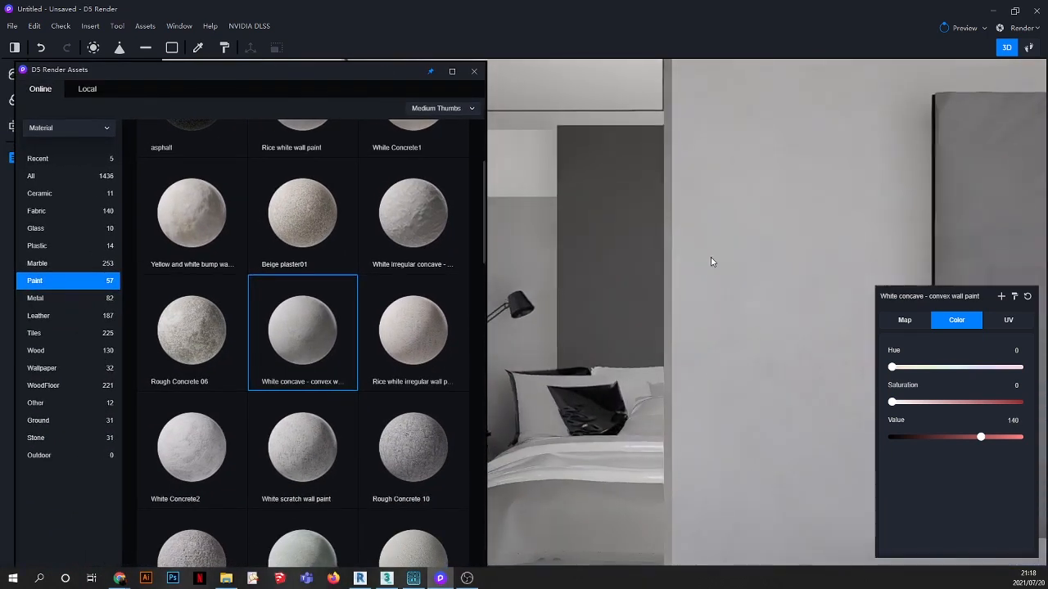
right_drag(702, 260, 887, 297)
scroll(657, 270, up, 3)
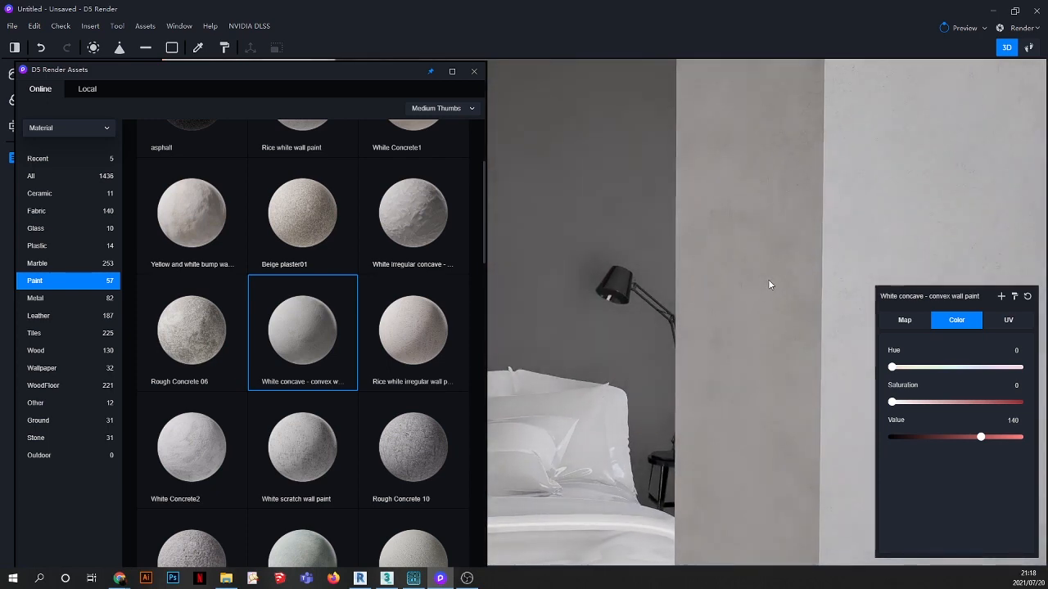
scroll(780, 270, up, 4)
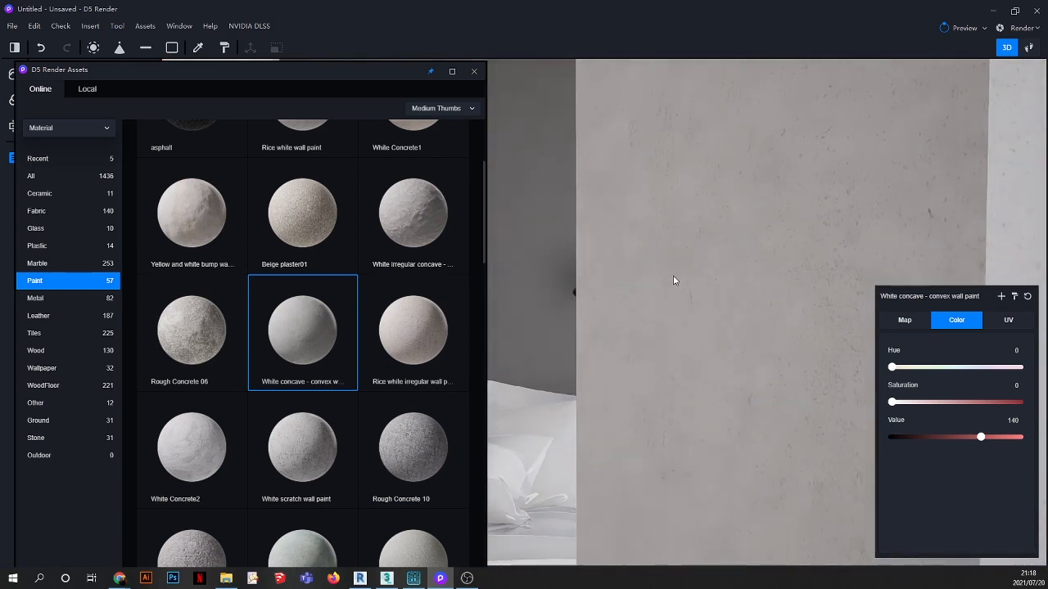
scroll(673, 277, down, 3)
right_drag(733, 274, 640, 269)
scroll(759, 256, down, 3)
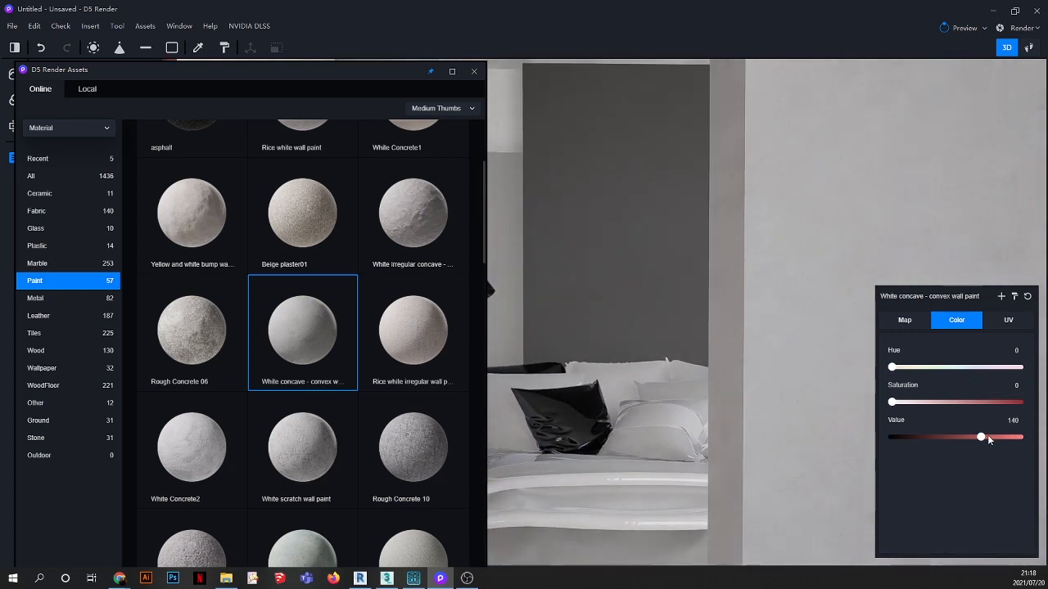
Step: Set the wall paint's hue to 20 and color value to 175, and return to Scene 1
drag(988, 438, 1012, 439)
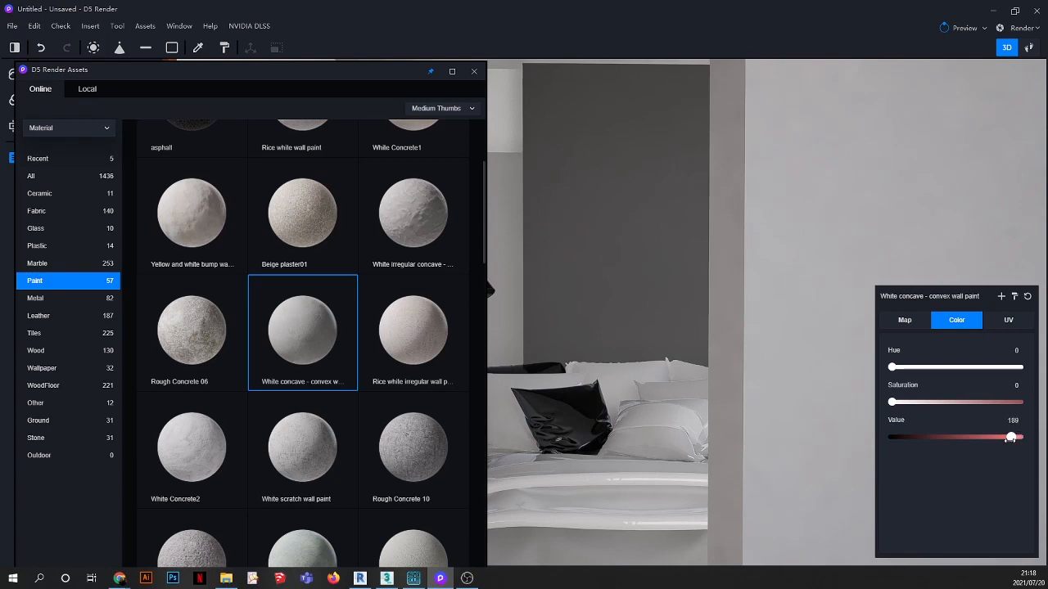
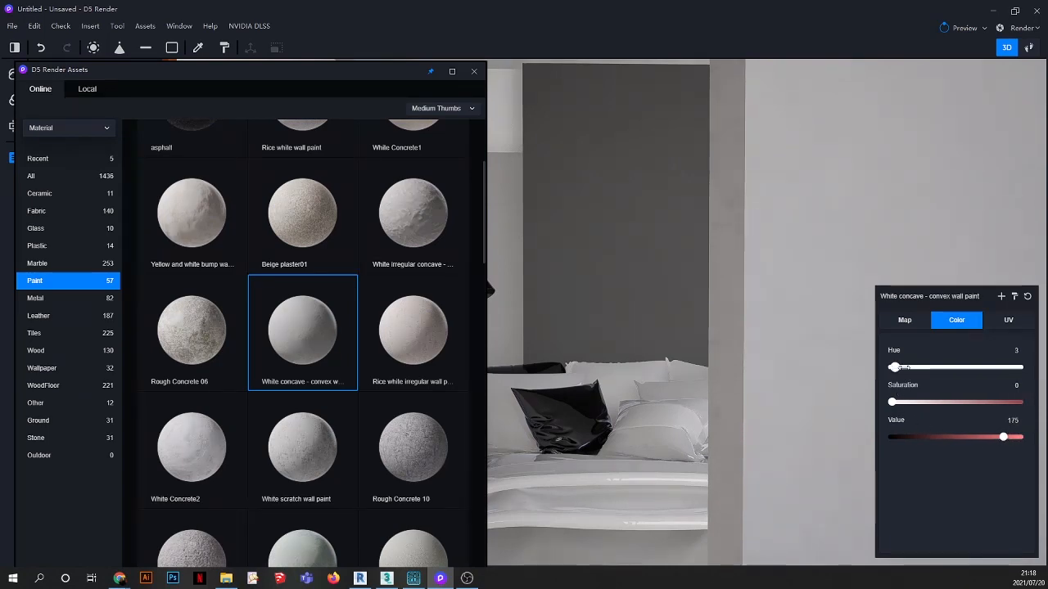
mouse_move(892, 367)
mouse_down()
mouse_move(1018, 368)
mouse_move(899, 367)
mouse_up()
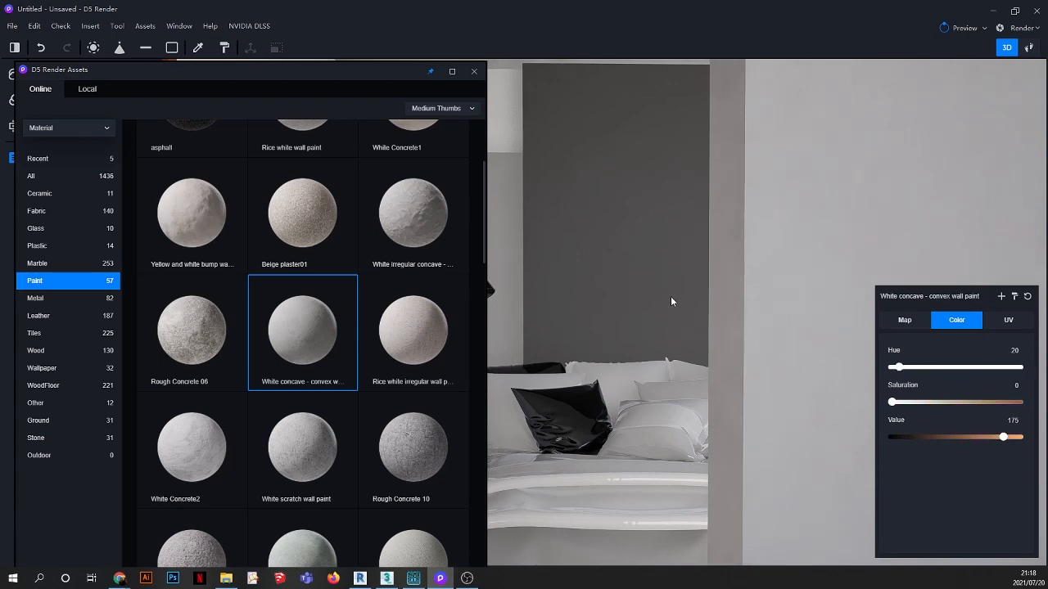
drag(264, 72, 327, 252)
click(64, 175)
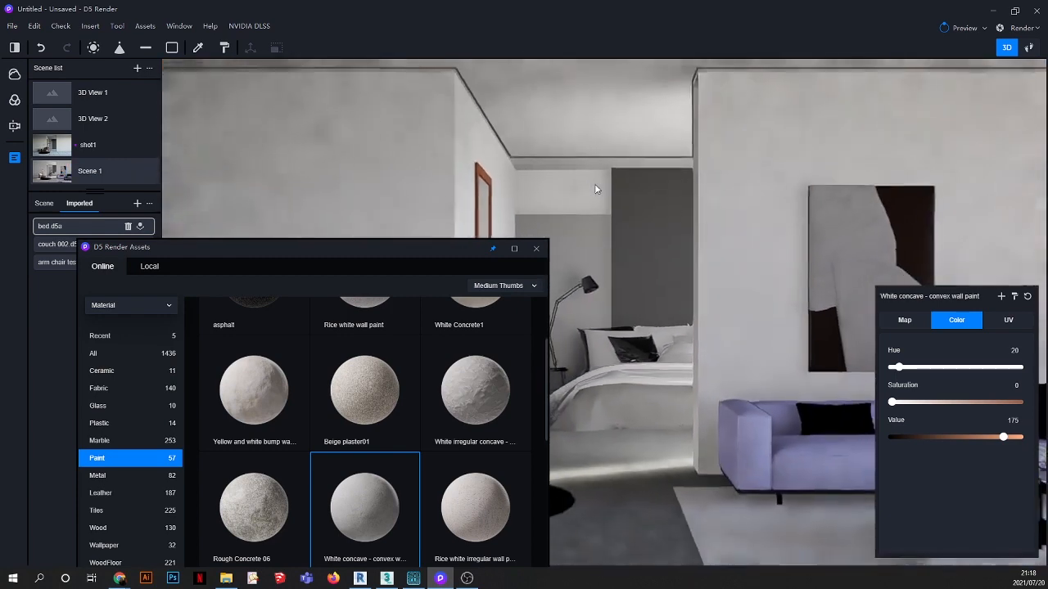
Step: Find the Dark wall plate among the wood materials and apply it to the bedroom wall panel behind the lamp
drag(442, 256, 403, 71)
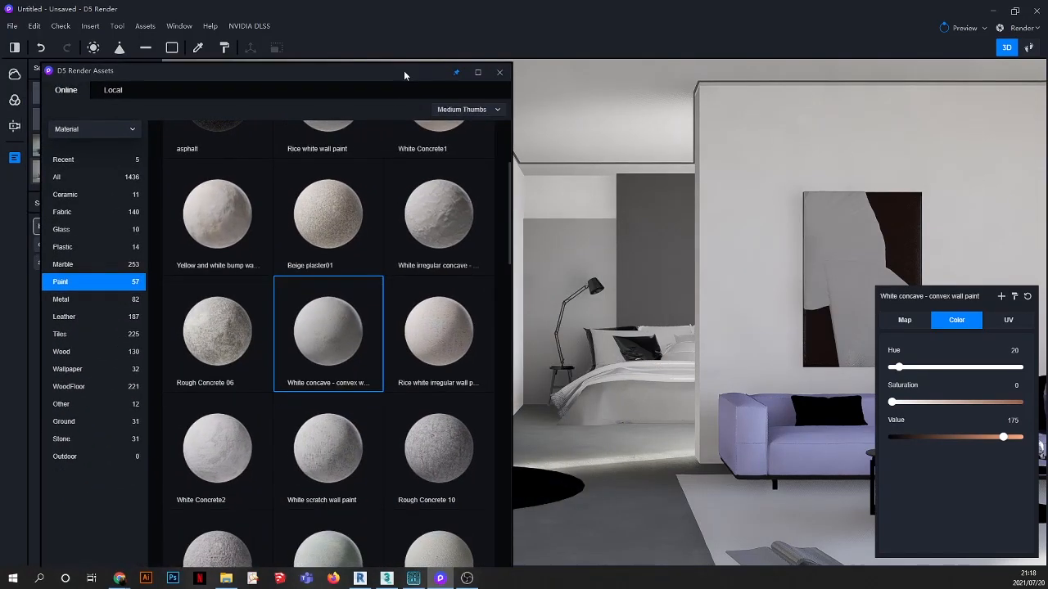
click(61, 353)
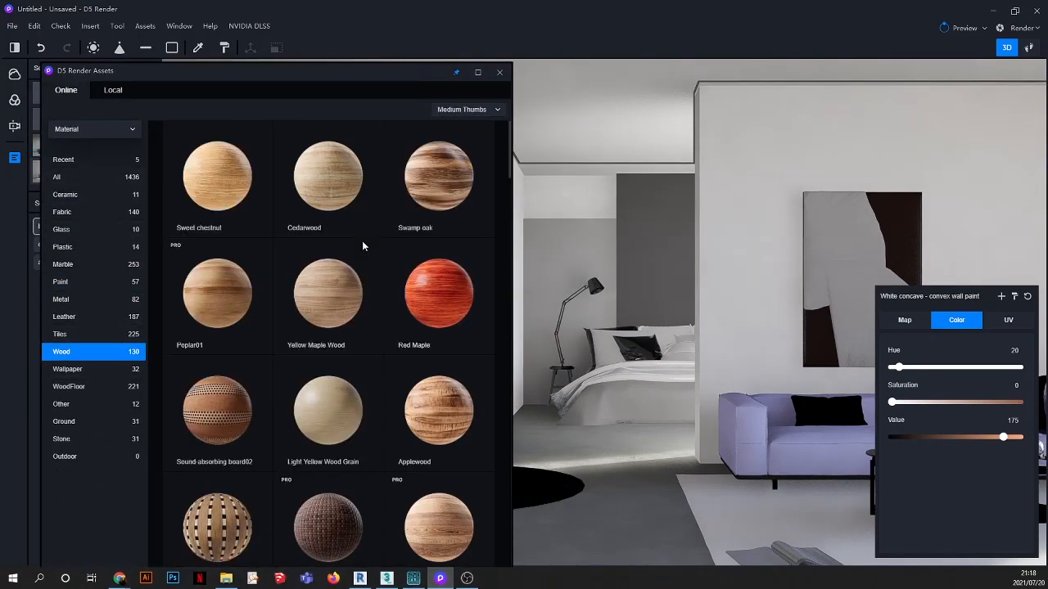
drag(371, 73, 361, 29)
scroll(374, 362, down, 10)
scroll(373, 363, down, 8)
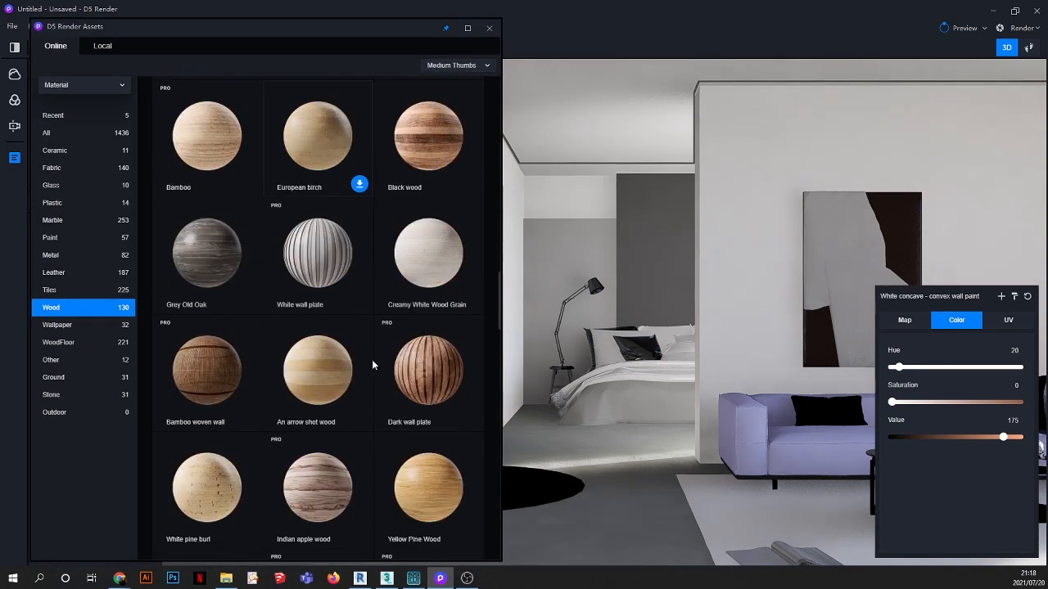
drag(401, 368, 581, 234)
Step: Pick the bedroom panel's Dark wall plate material, set its UV stretch to 0.07 in X and Y, and uncover the scene list
scroll(552, 261, up, 2)
drag(199, 28, 185, 120)
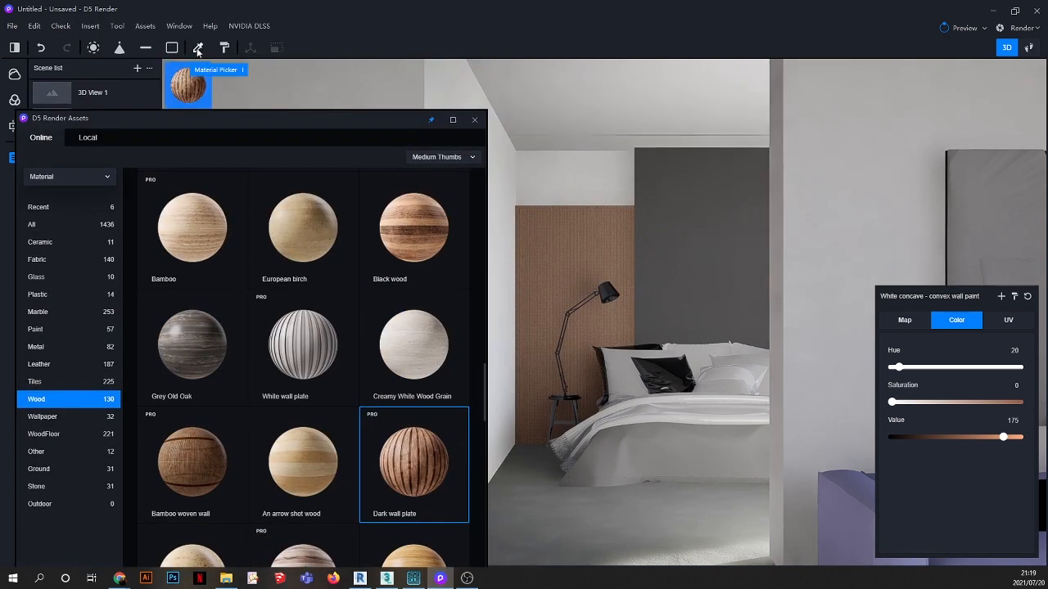
click(547, 230)
click(1008, 319)
scroll(547, 272, up, 5)
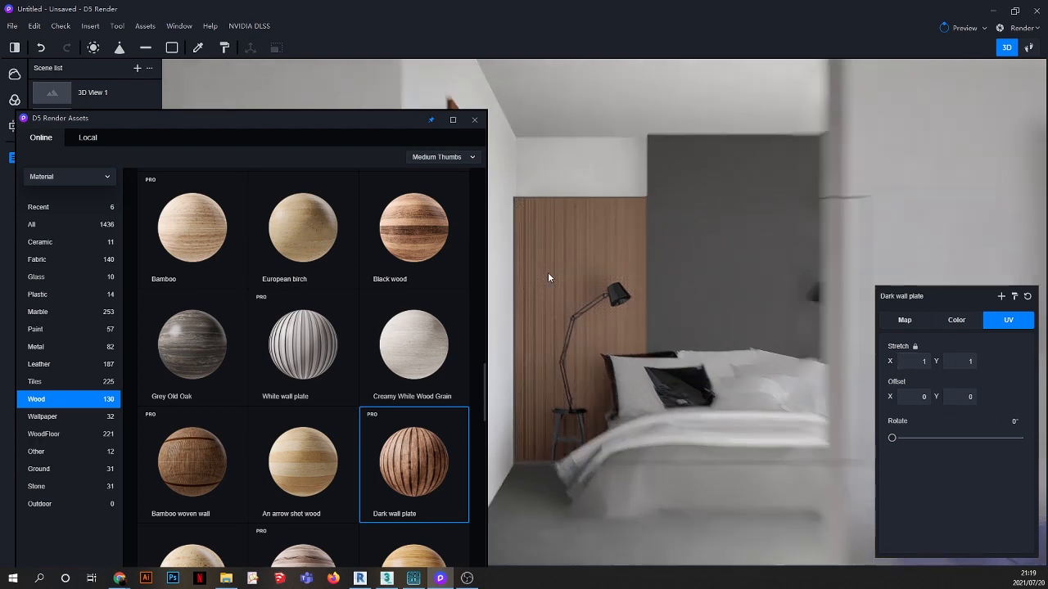
drag(926, 361, 713, 361)
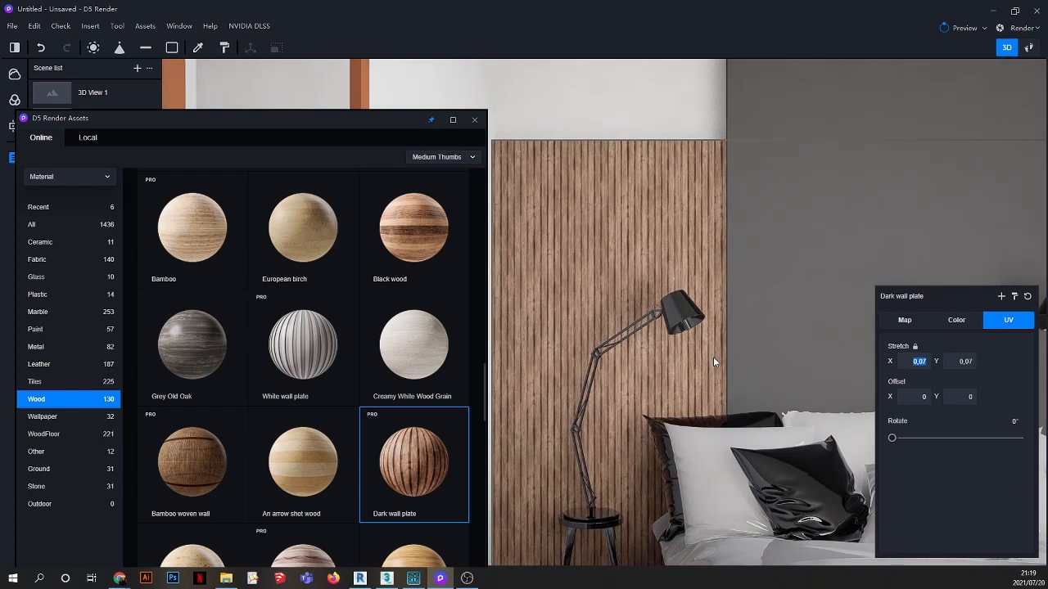
drag(271, 249, 271, 253)
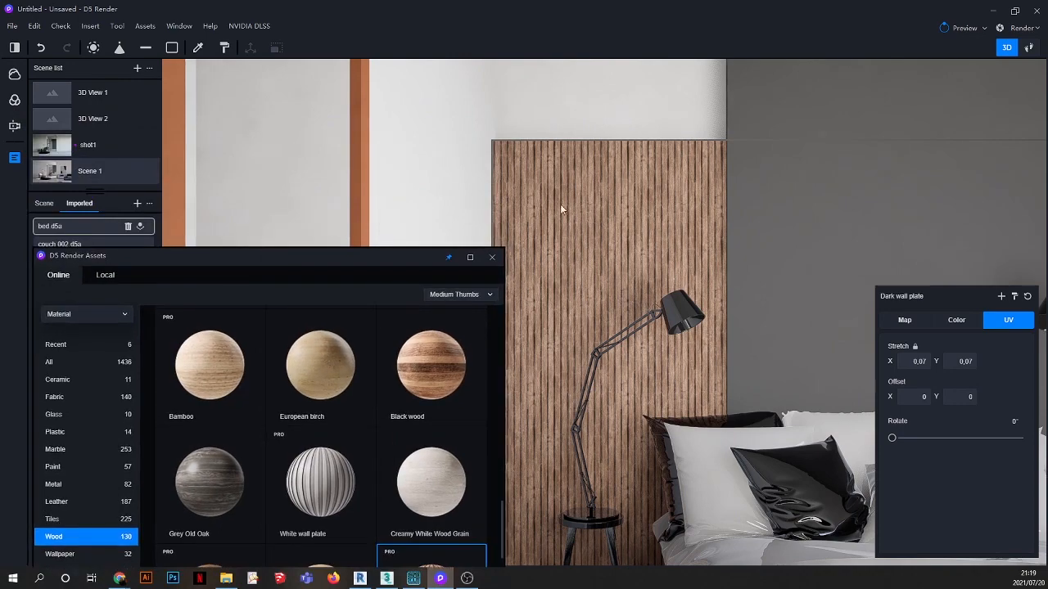
Step: Set the UV stretch of the bedroom panel's Dark wall plate material to 0.05 in X and Y
scroll(606, 258, up, 5)
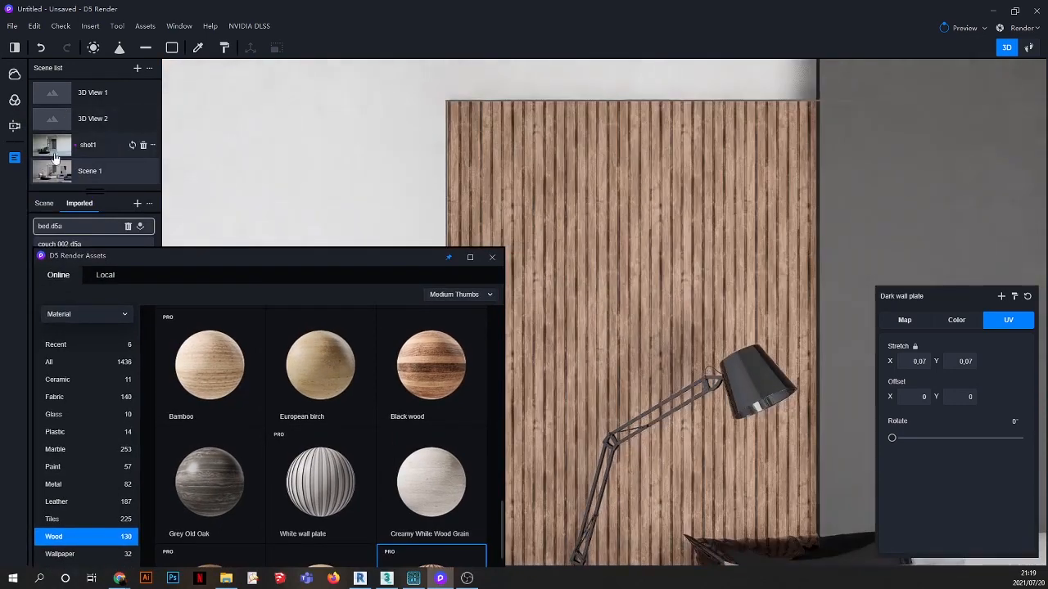
scroll(414, 169, down, 5)
scroll(414, 169, down, 5)
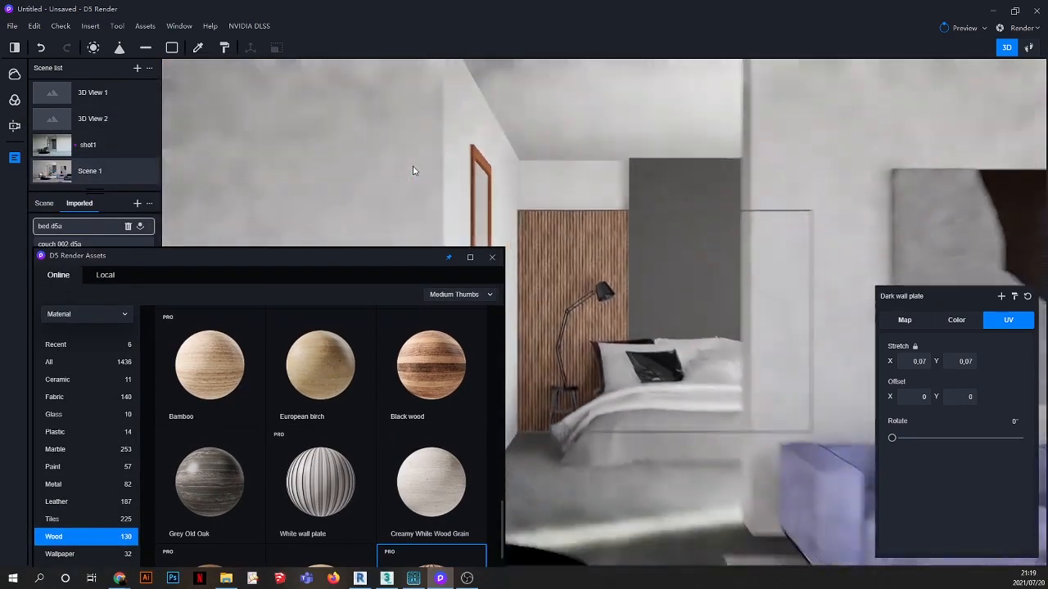
drag(419, 256, 423, 210)
scroll(560, 280, up, 5)
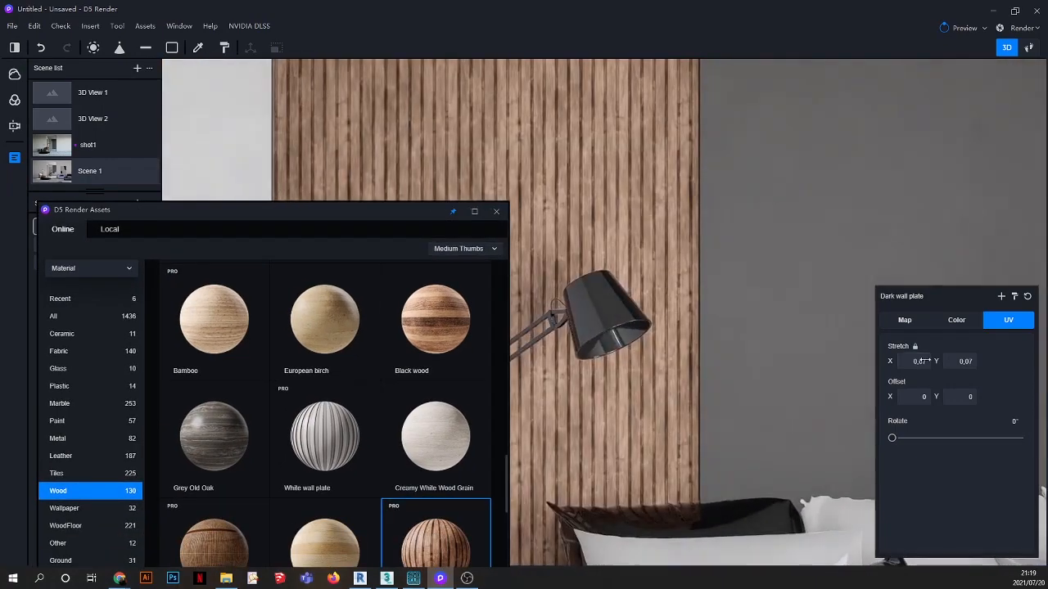
click(920, 361)
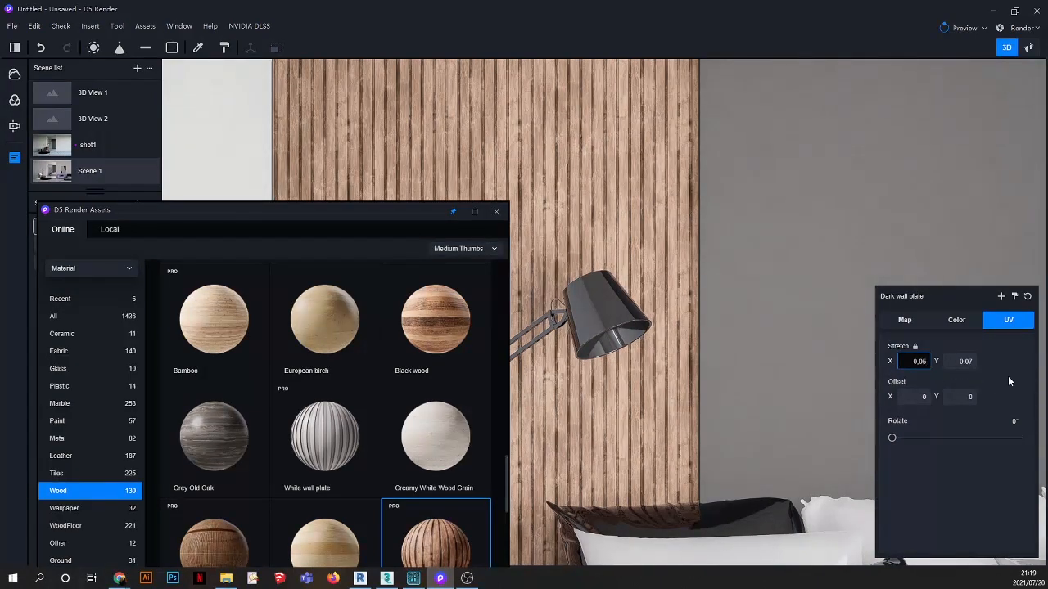
key(Return)
scroll(664, 283, down, 3)
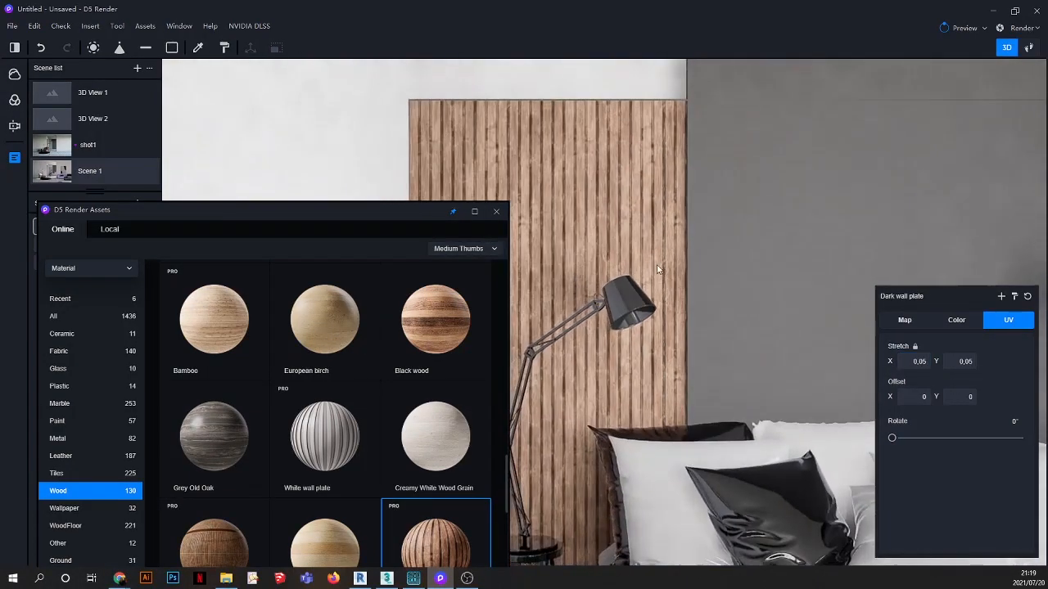
scroll(664, 272, down, 3)
Step: Apply the Blue and white scratched wall paint from the paint materials to the wall behind the bed
drag(303, 213, 365, 103)
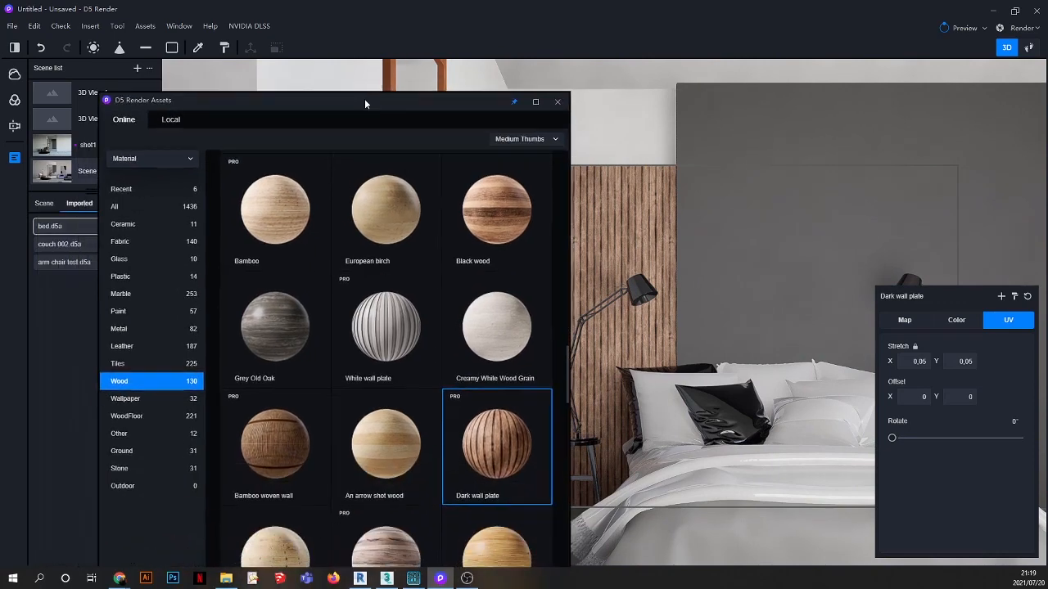
click(118, 312)
click(492, 218)
drag(810, 238, 737, 219)
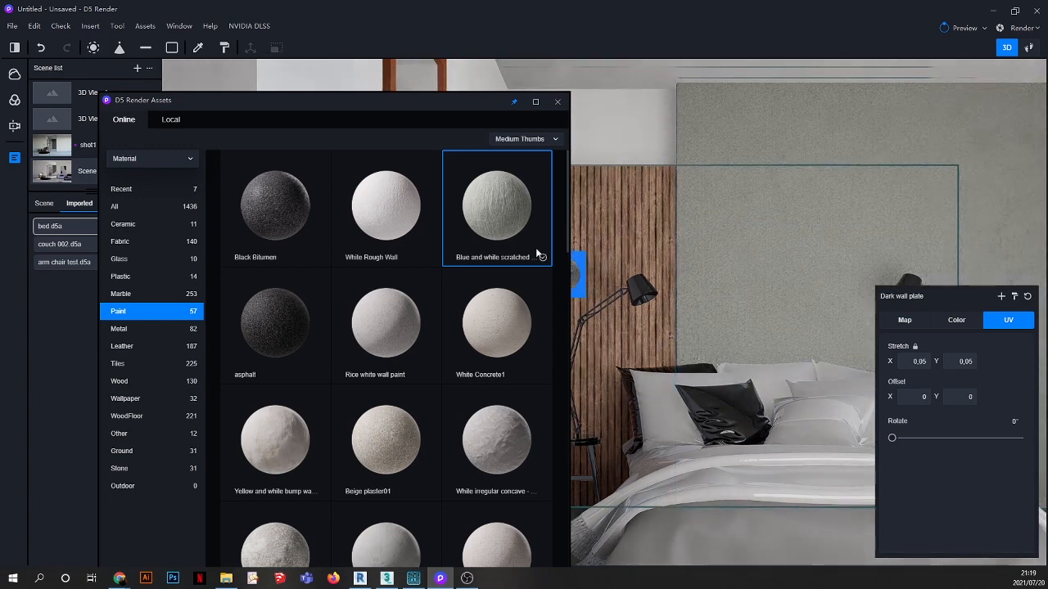
Step: Pick the scratched paint on the wall behind the bed, enable triplanar mapping, and set its UV stretch to 0.25 in X and Y
click(198, 48)
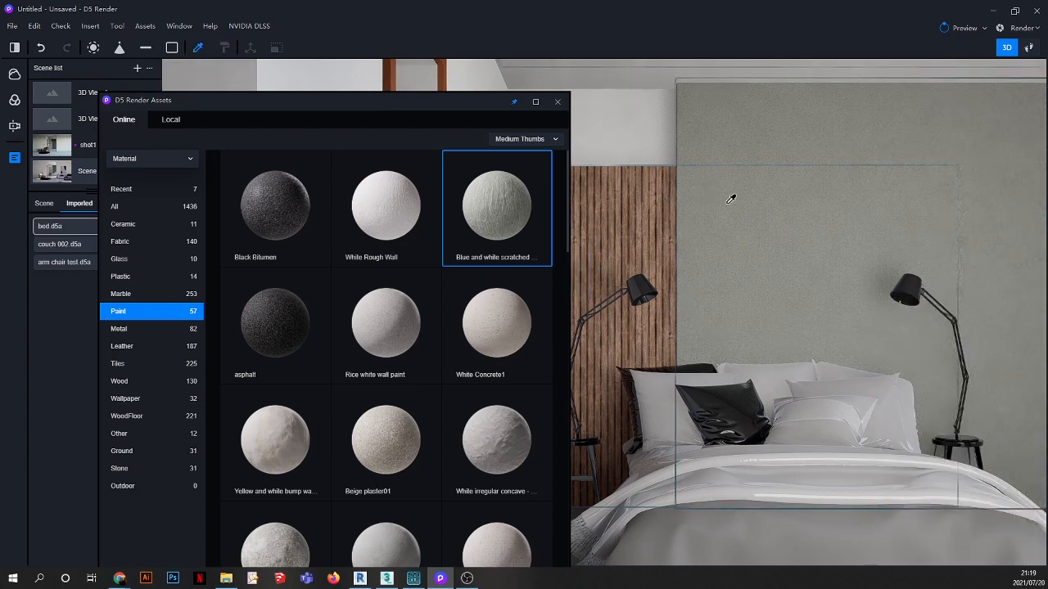
click(757, 202)
click(1016, 454)
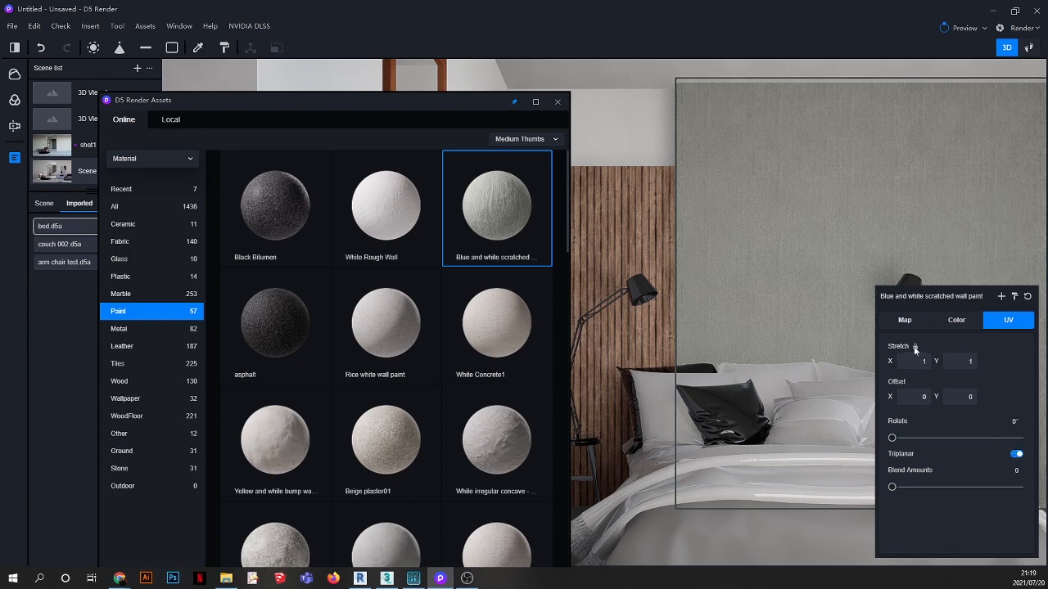
click(954, 324)
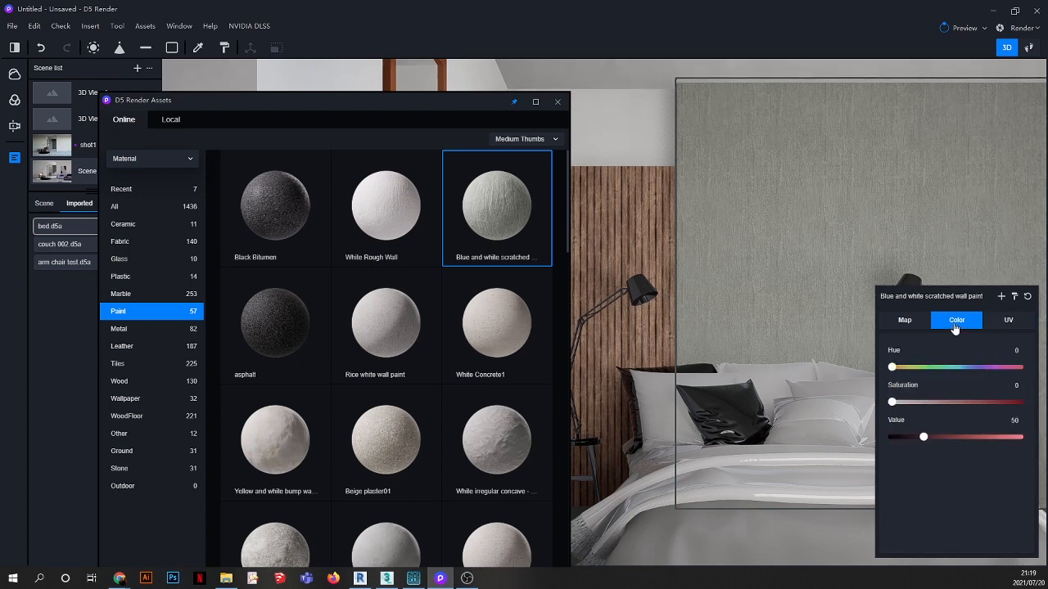
click(1001, 323)
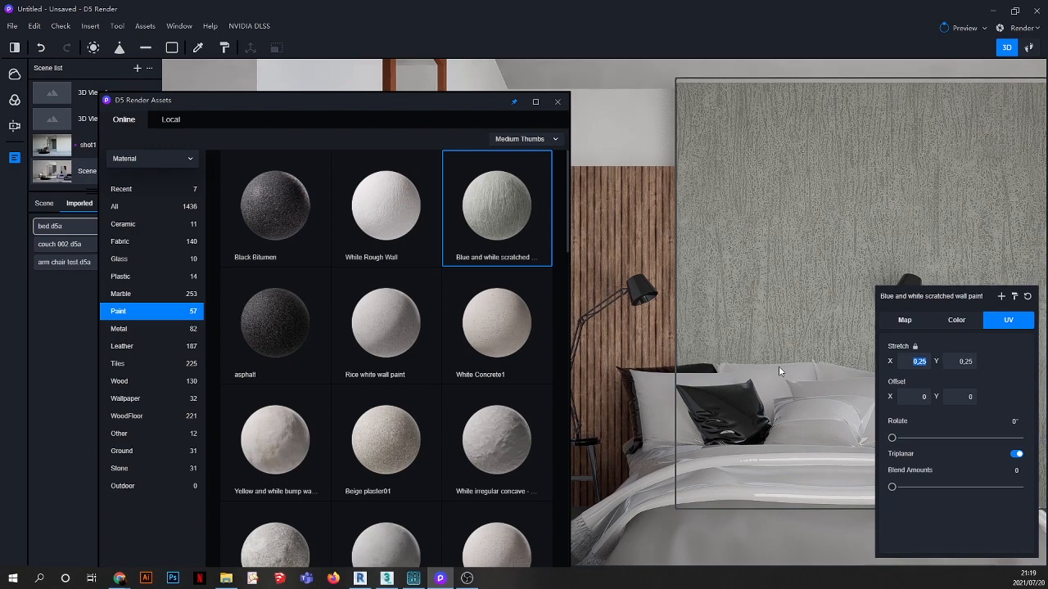
drag(779, 366, 780, 367)
Step: Set the scratched wall paint's color value to 31 and return to Scene 1
click(957, 321)
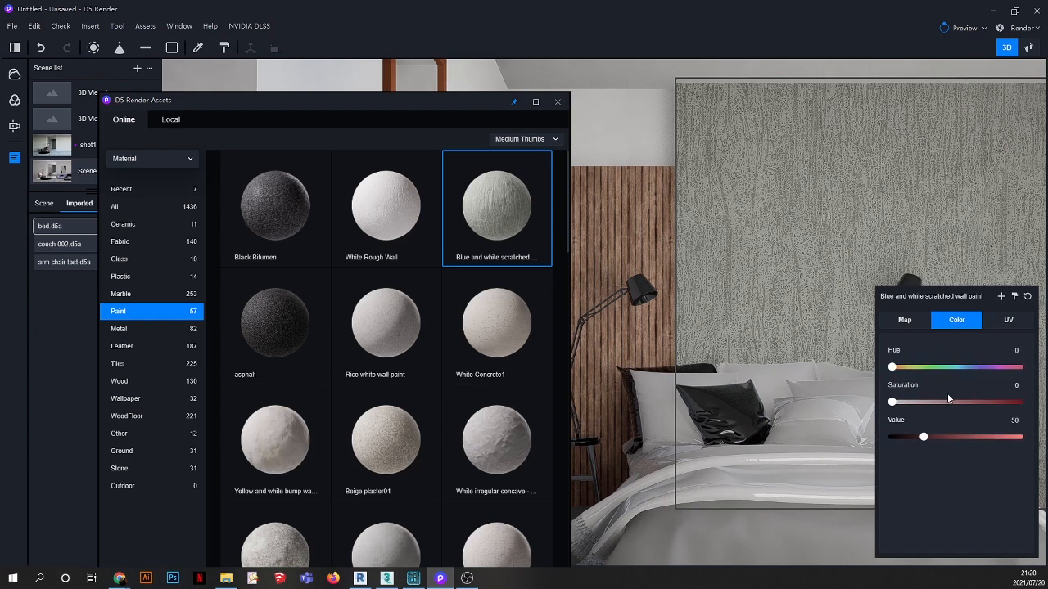
drag(924, 438, 913, 437)
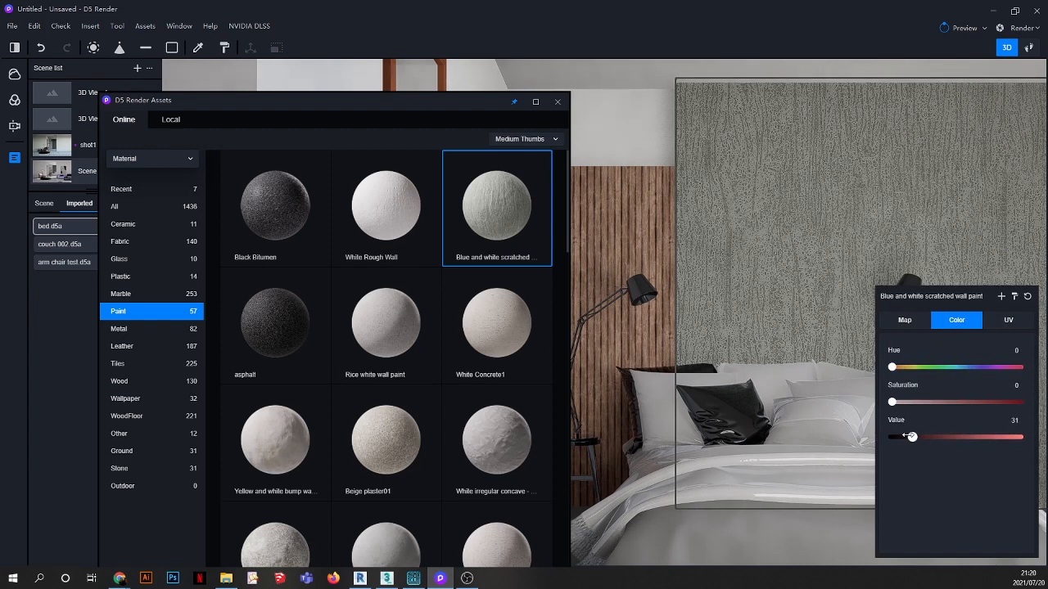
click(50, 169)
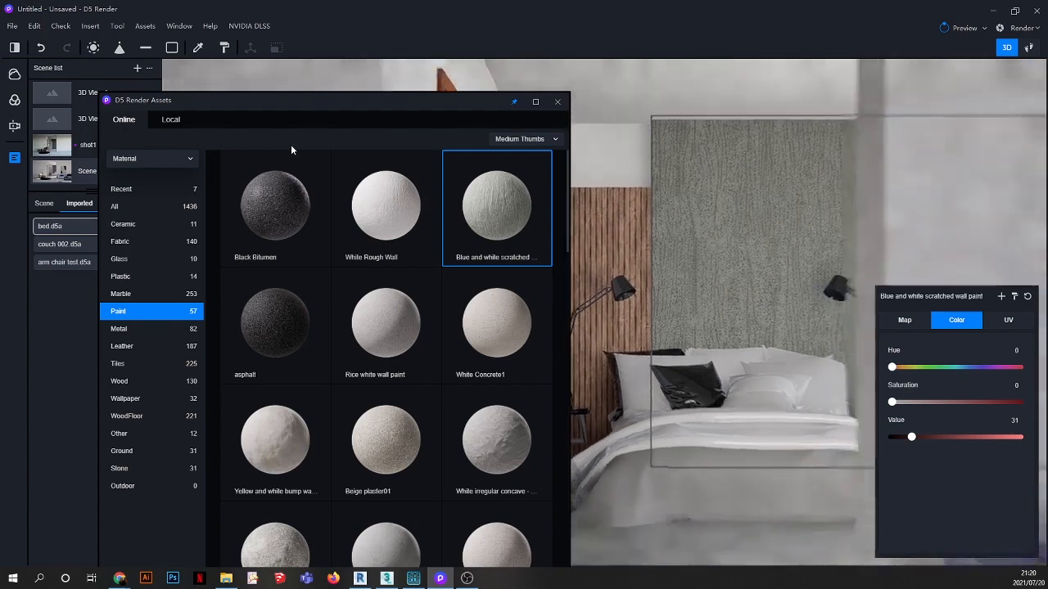
drag(483, 104, 303, 188)
Step: Pick the White concave - convex wall paint from the living room wall and examine its color settings
click(583, 177)
click(444, 168)
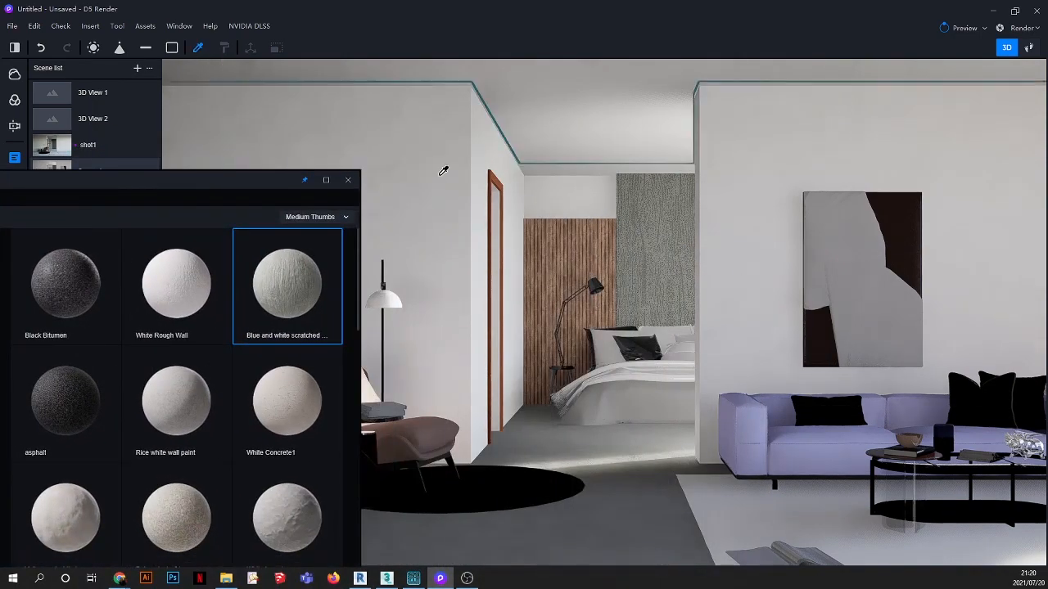
click(1014, 296)
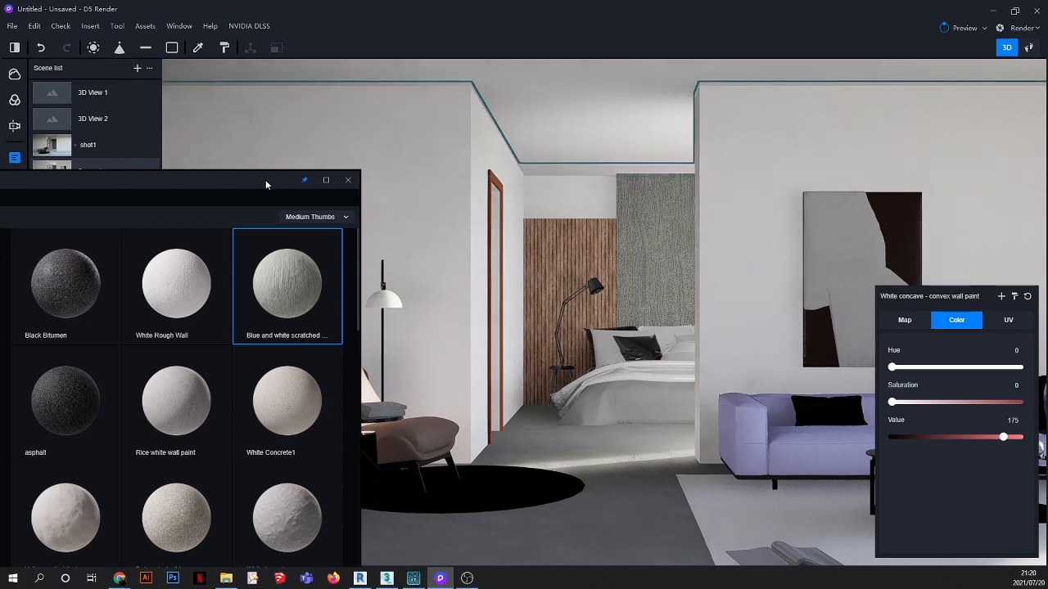
Step: Find Brown Walnut Wood among the wood materials and apply it to the door frame beside the bedroom opening
drag(265, 179, 335, 122)
drag(213, 122, 300, 96)
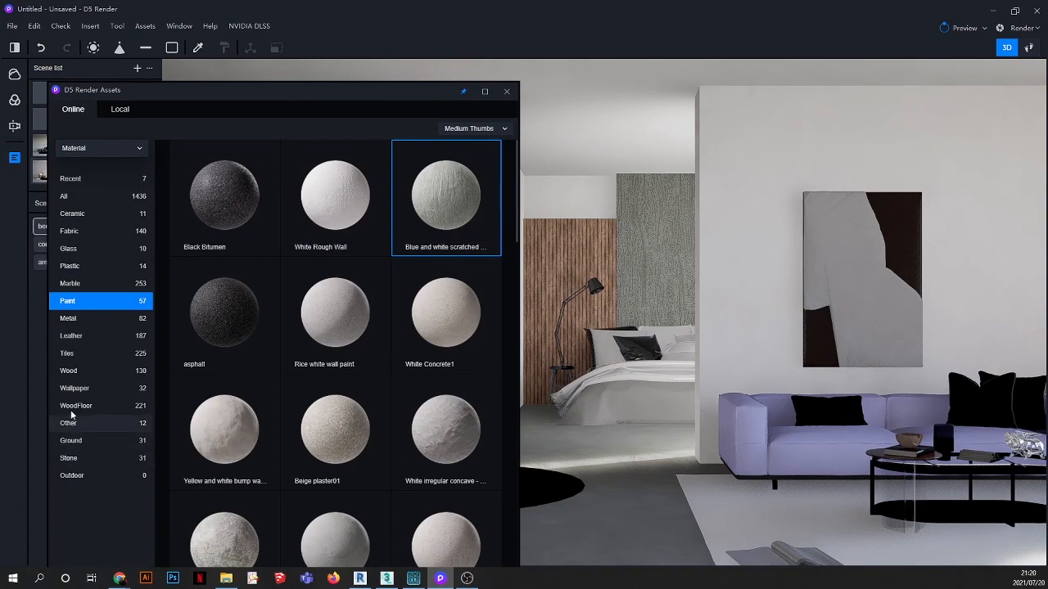
click(73, 373)
drag(342, 96, 299, 79)
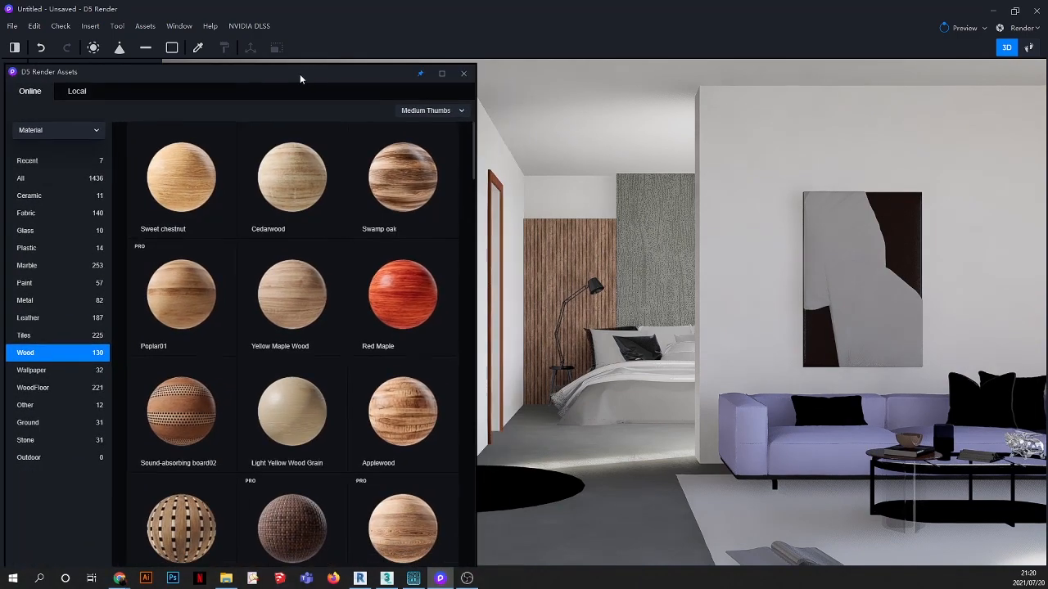
scroll(325, 280, down, 4)
scroll(329, 289, down, 5)
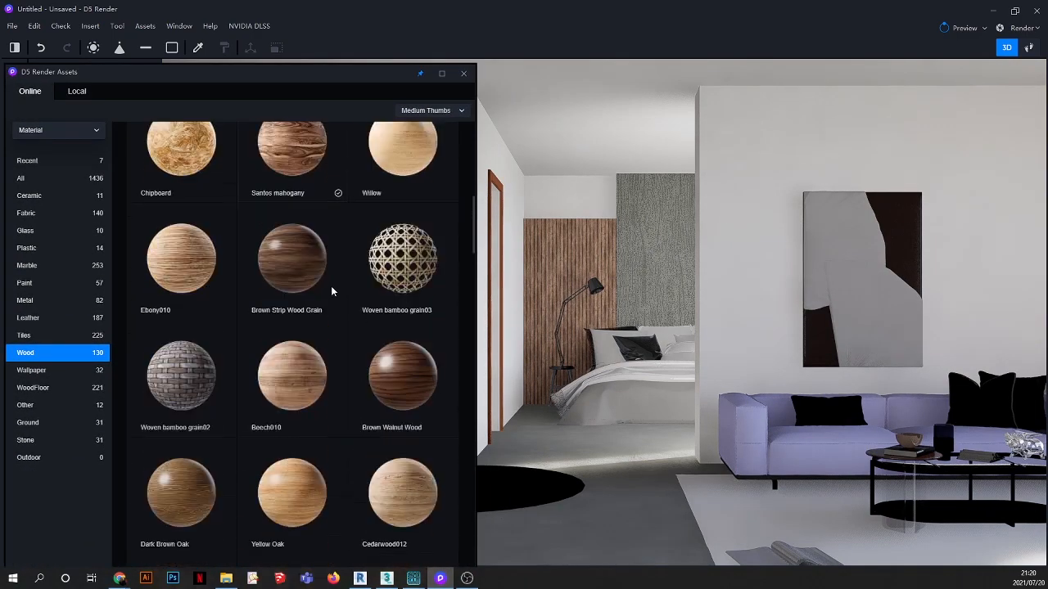
drag(406, 379, 488, 179)
scroll(499, 170, up, 4)
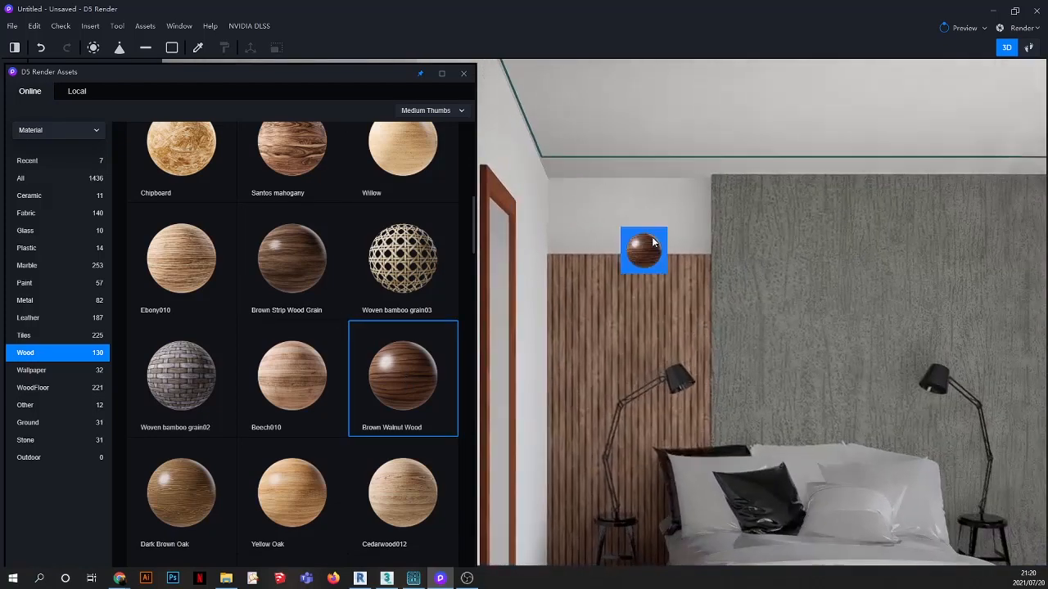
drag(386, 74, 298, 79)
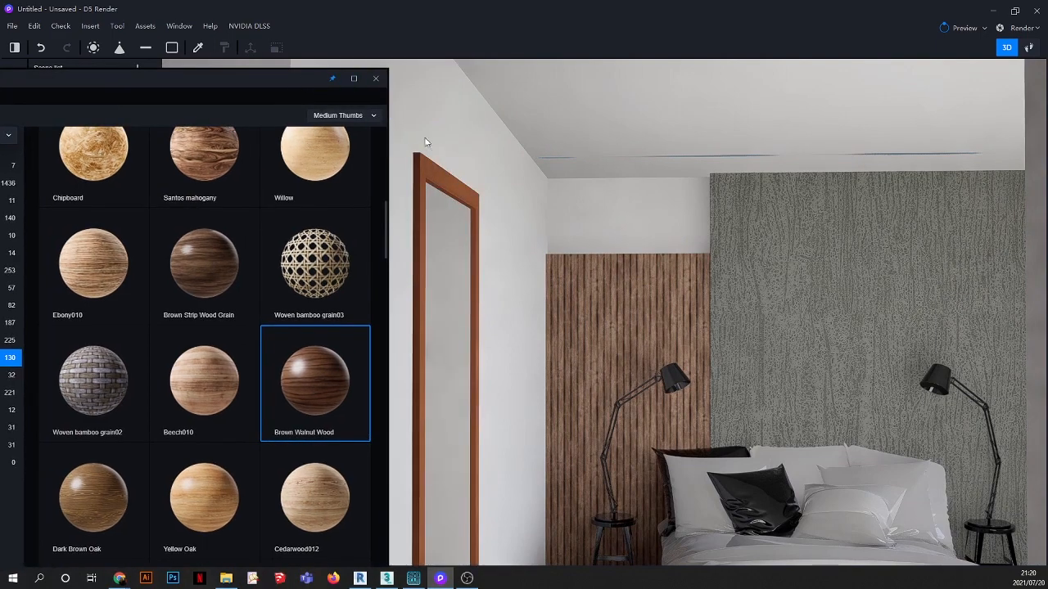
scroll(414, 169, up, 3)
drag(416, 174, 414, 169)
Step: Pick the door frame's Brown Walnut Wood material and enable triplanar mapping for it
click(199, 52)
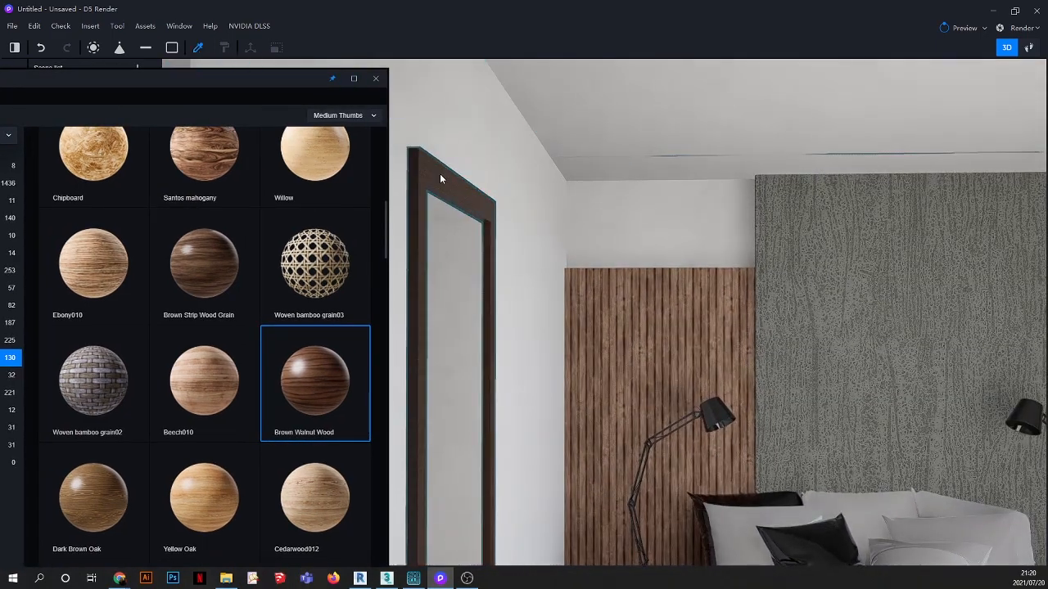
click(439, 171)
click(1008, 321)
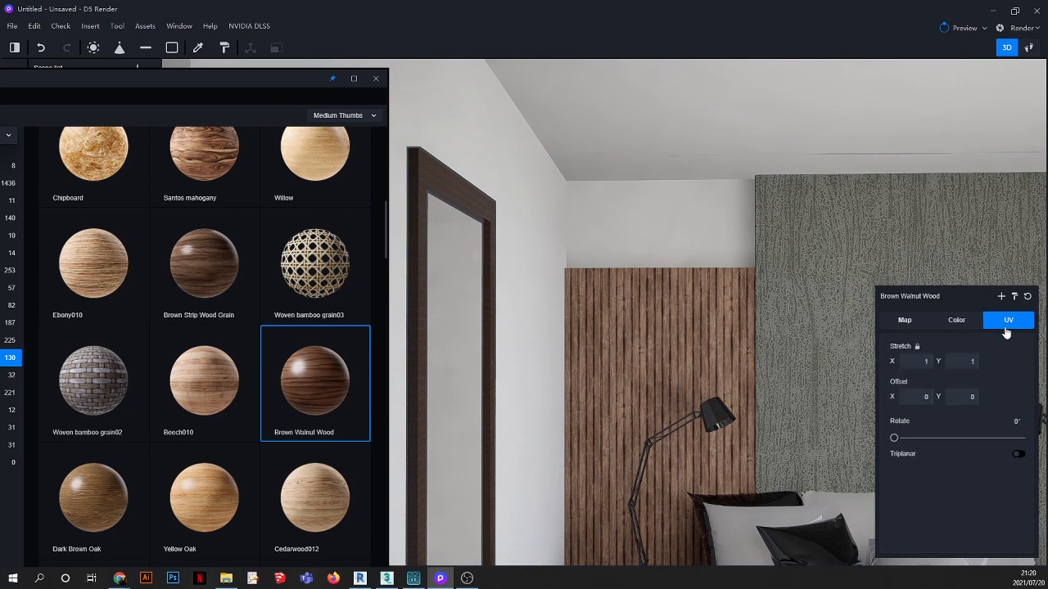
click(1017, 455)
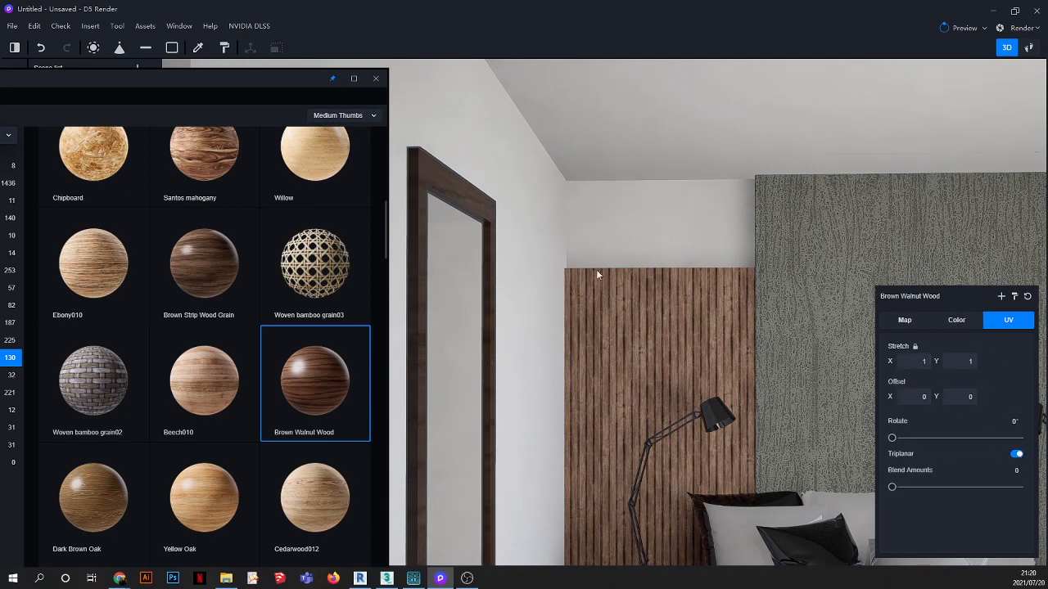
Step: Set the Brown Walnut Wood's color value to 68 and return to Scene 1 to check the door frame
click(958, 322)
drag(921, 437, 913, 437)
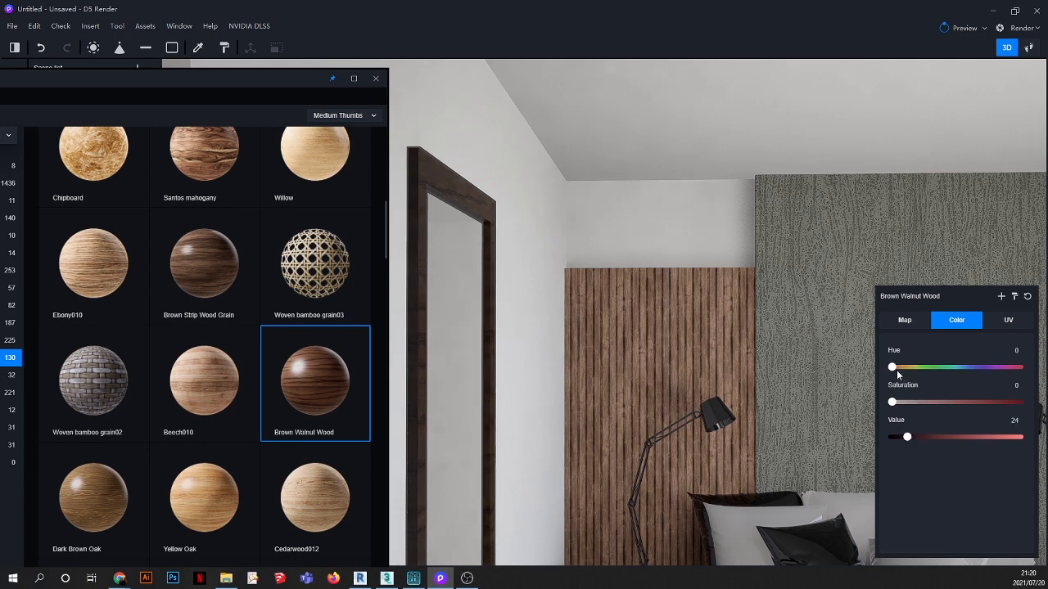
click(941, 438)
drag(249, 78, 402, 251)
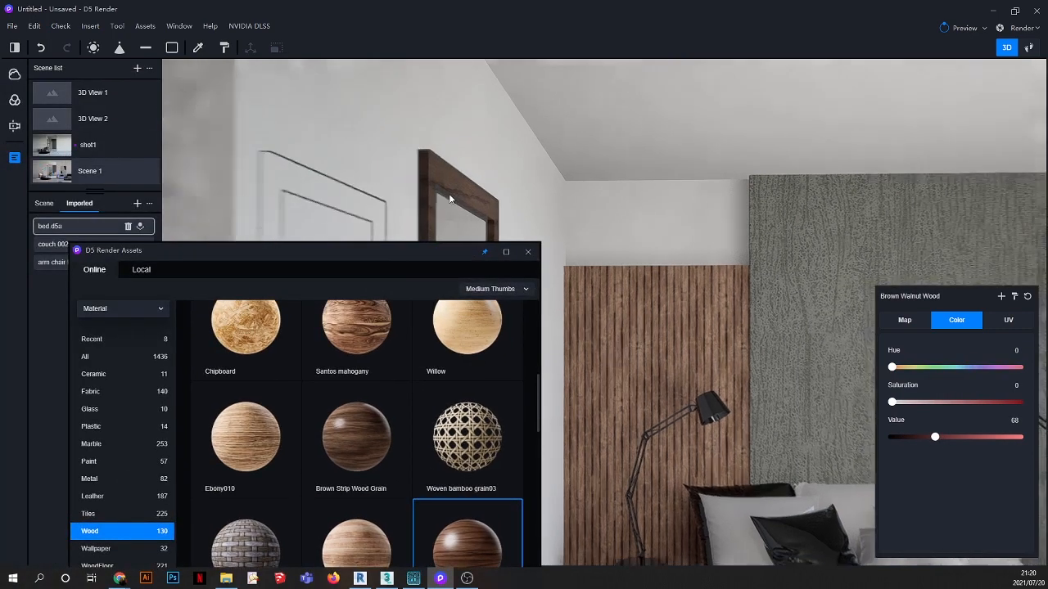
key(s)
drag(444, 260, 449, 213)
drag(437, 170, 304, 131)
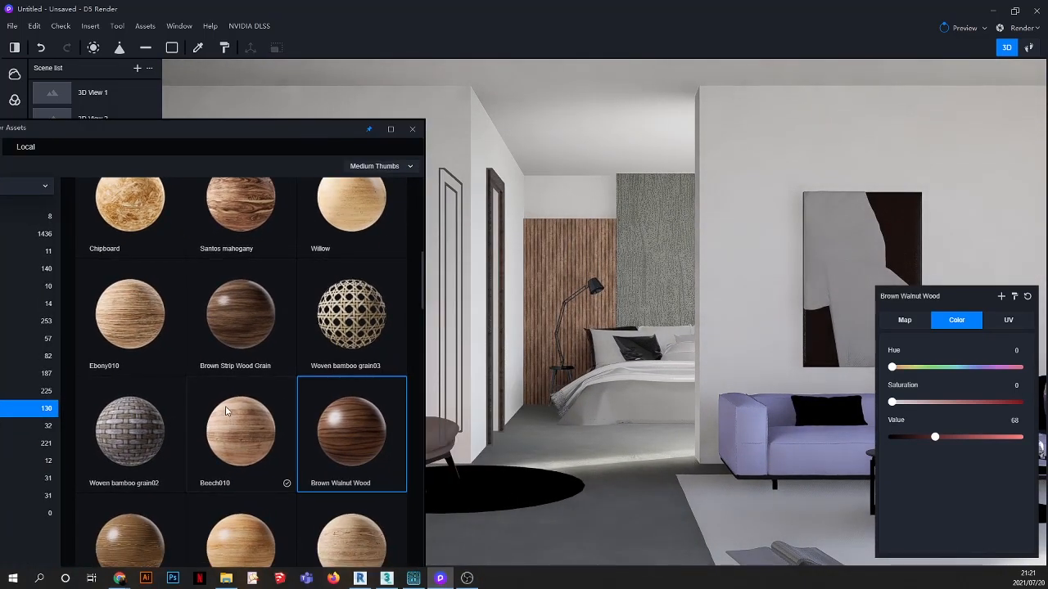
Step: Apply the Brown Strip Wood Grain material to the door frame
scroll(227, 415, down, 1)
scroll(237, 370, up, 1)
drag(242, 330, 499, 197)
scroll(246, 367, down, 2)
scroll(243, 397, up, 1)
scroll(243, 397, up, 1)
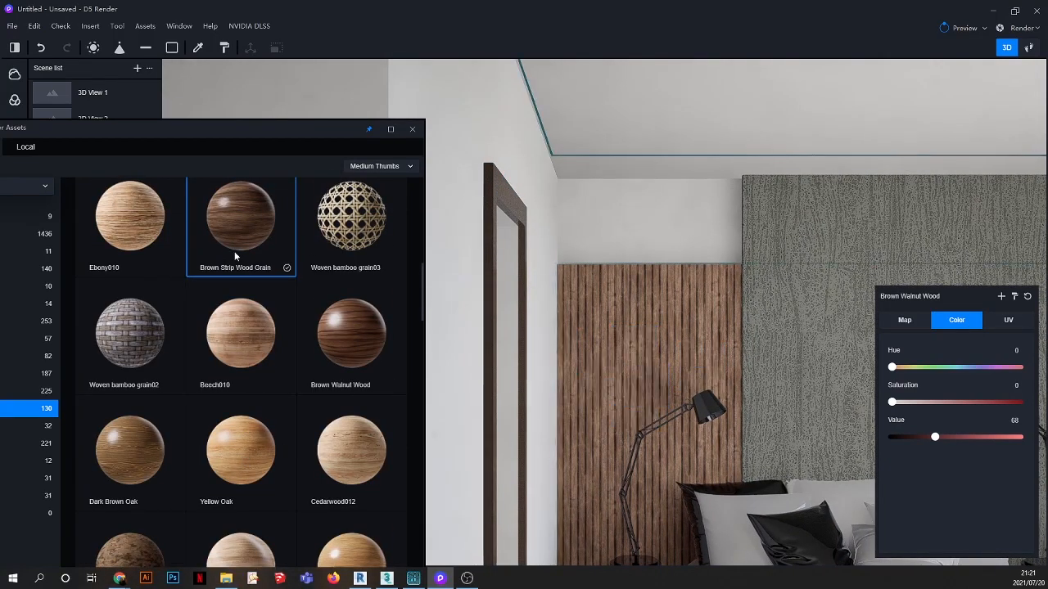
Step: Start downloading the Light color wood material and apply Poplar01 to the door frame
scroll(235, 255, up, 2)
scroll(199, 336, up, 1)
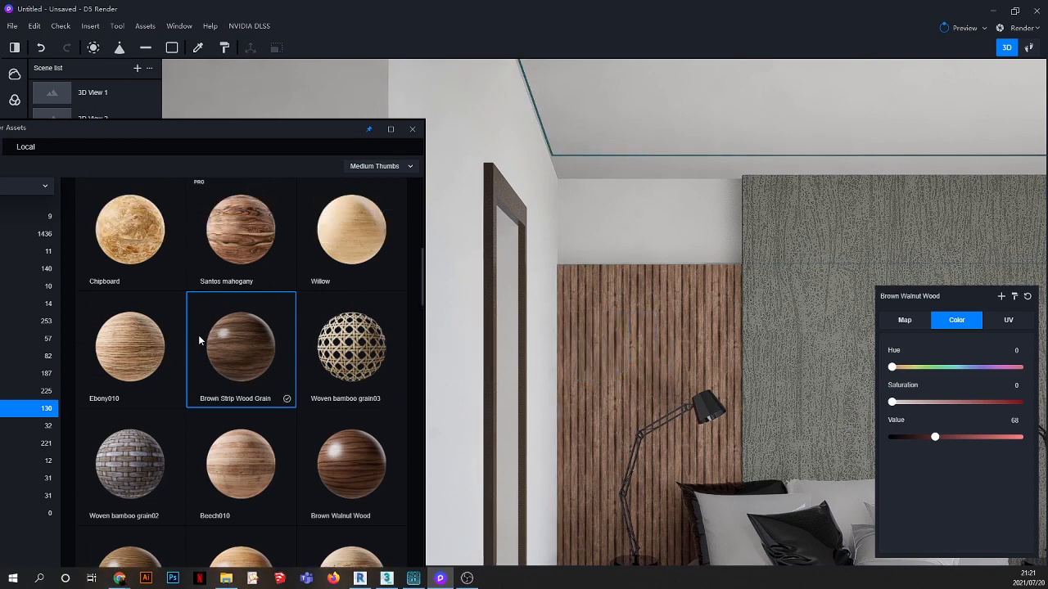
scroll(199, 337, up, 3)
scroll(199, 341, up, 3)
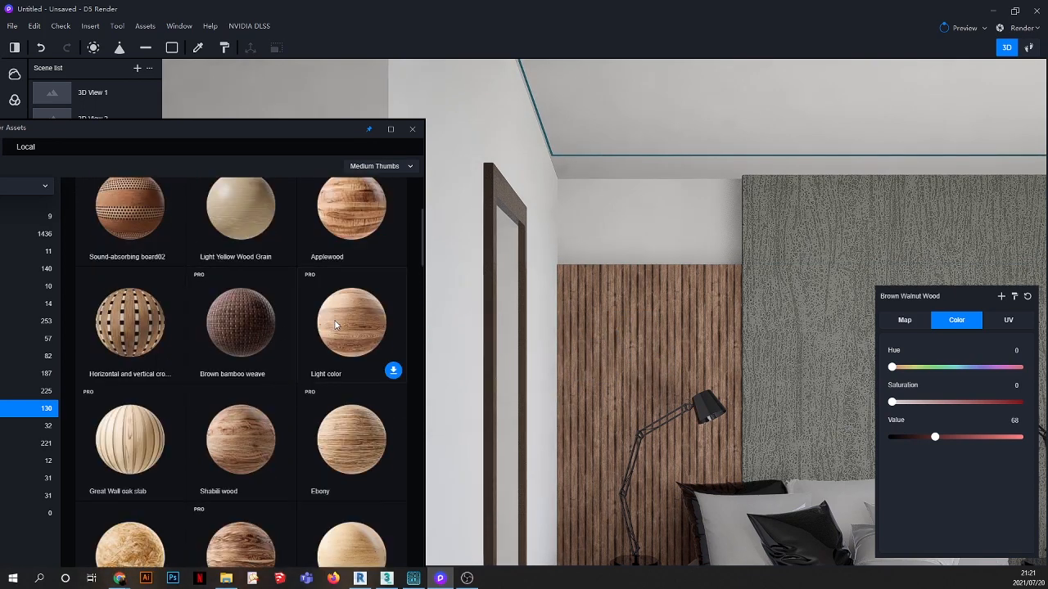
click(334, 325)
scroll(169, 330, up, 2)
drag(142, 244, 493, 191)
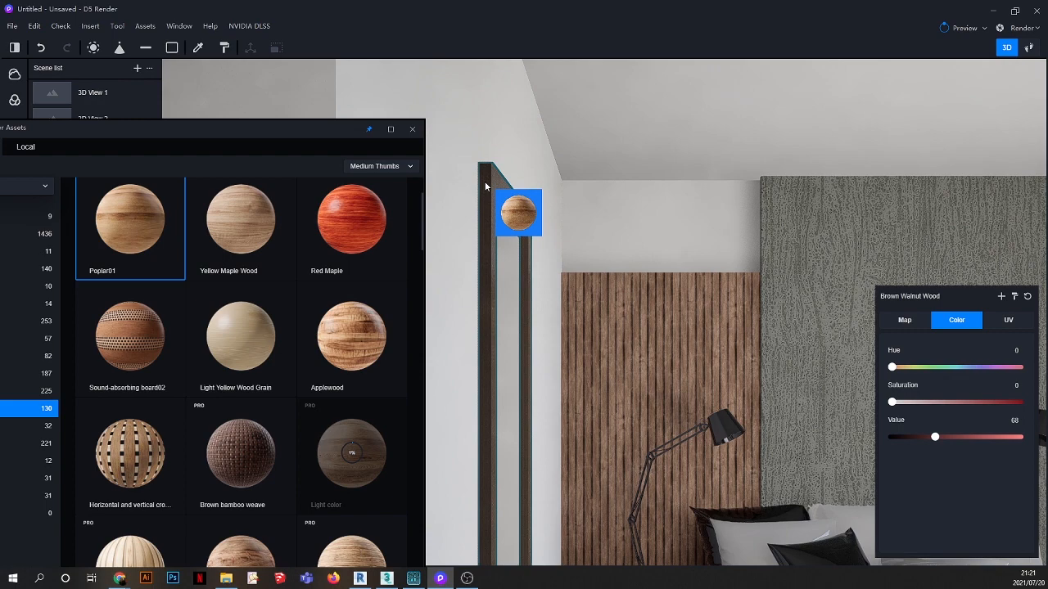
drag(489, 188, 200, 51)
Step: Pick the door frame's Poplar01 material and enable triplanar mapping in its UV settings
click(200, 50)
scroll(486, 193, up, 2)
click(512, 204)
scroll(622, 358, up, 2)
drag(369, 149, 123, 192)
click(1008, 321)
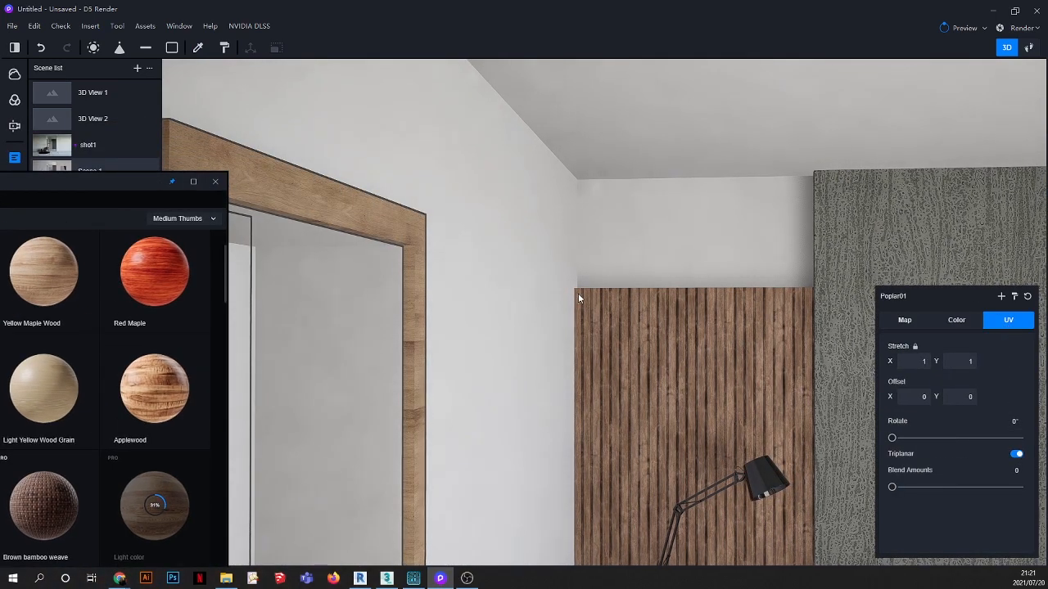
Step: Set the Poplar01 color value to 54, return to Scene 1, and move the asset library clear of the armchair
click(957, 320)
drag(943, 437, 927, 437)
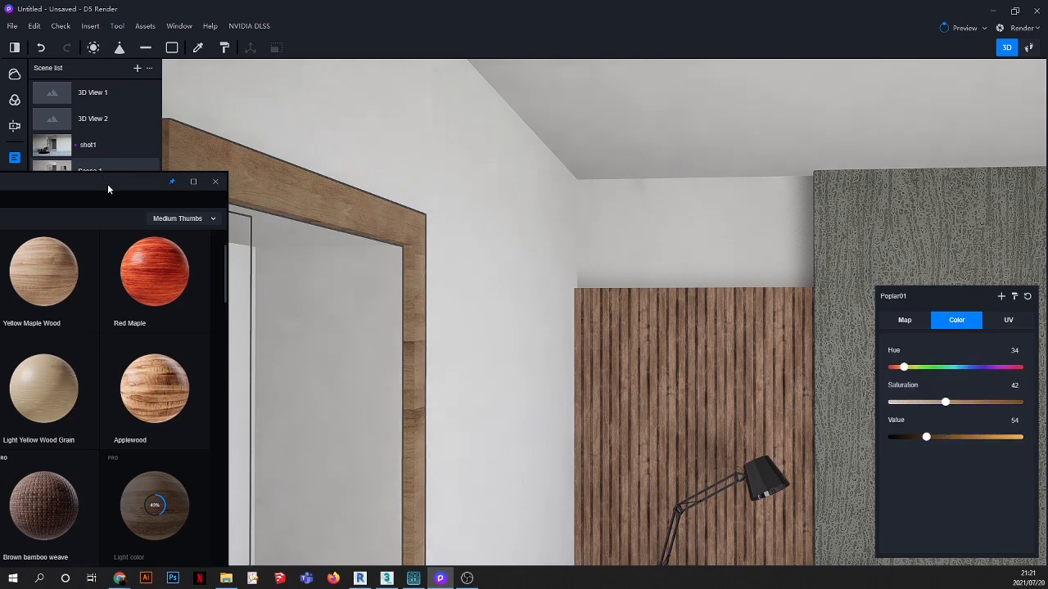
drag(108, 187, 198, 231)
click(148, 184)
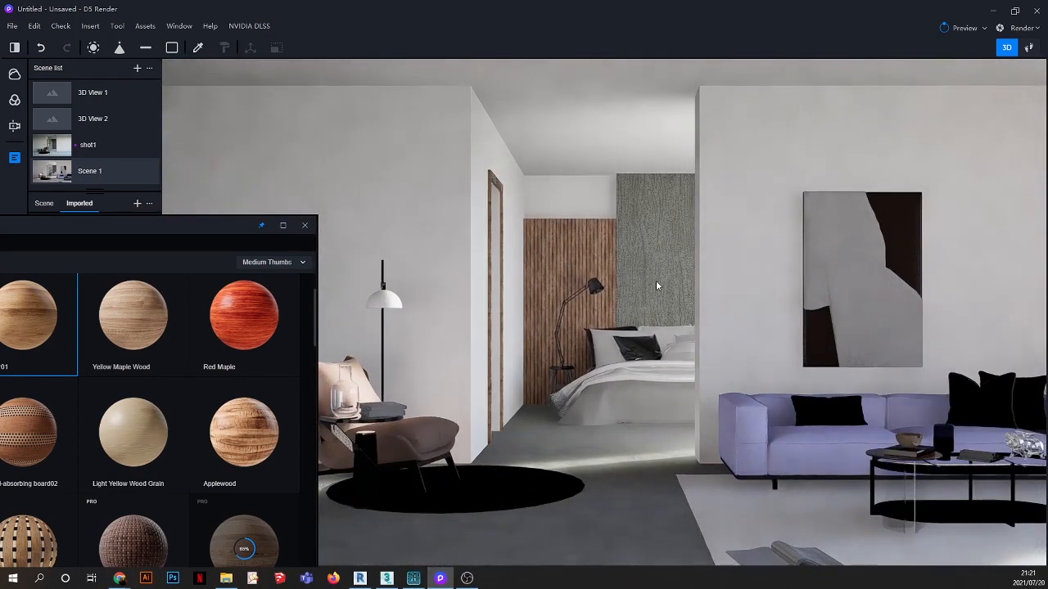
drag(226, 225, 198, 109)
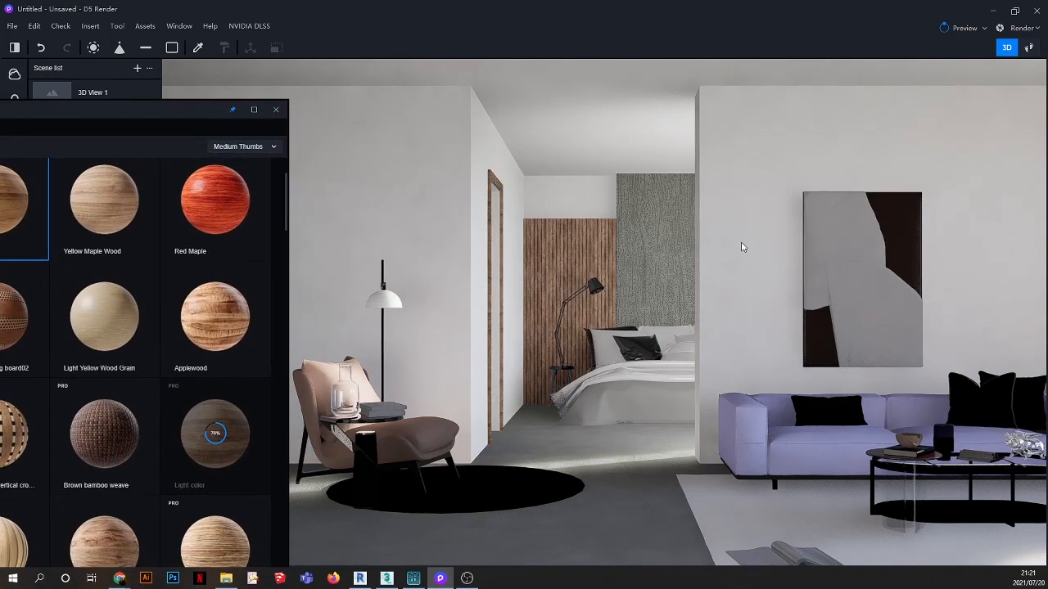
Step: Bring the armchair into close view and list the leather materials in the asset library
scroll(743, 246, down, 3)
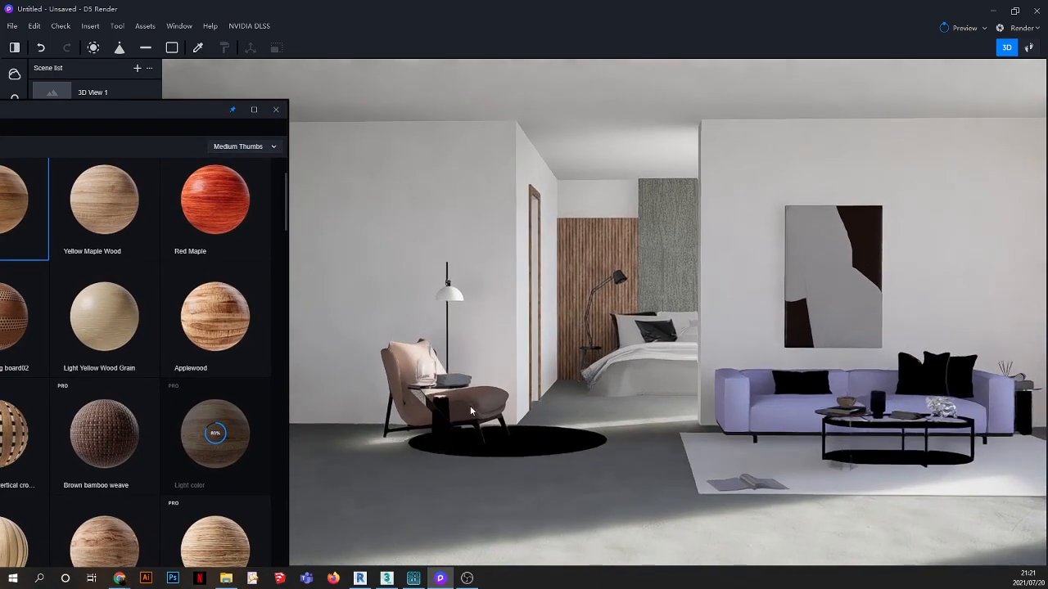
scroll(374, 388, up, 5)
scroll(716, 322, down, 3)
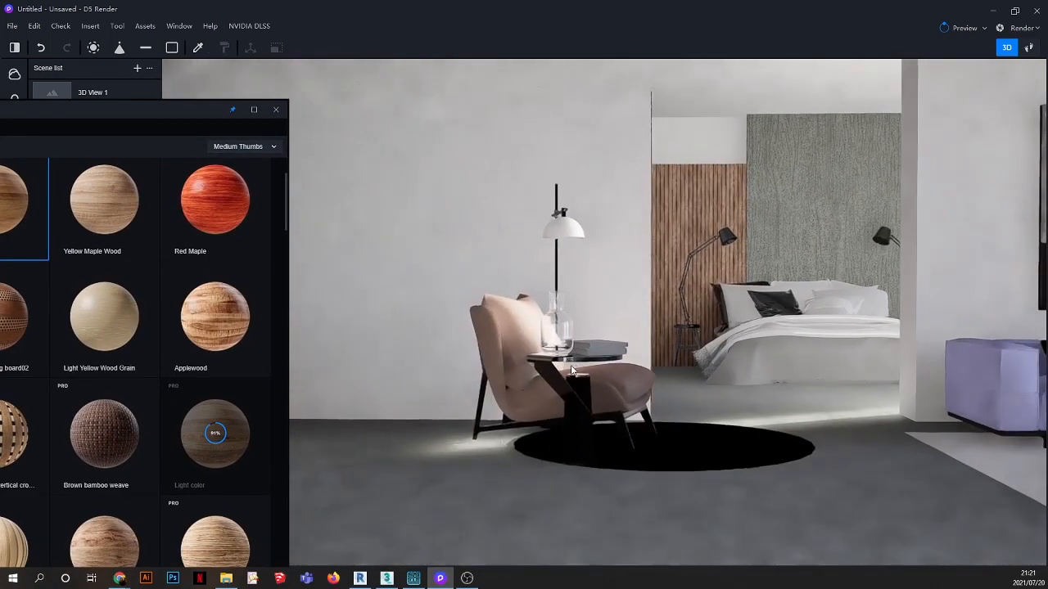
scroll(579, 351, up, 3)
right_drag(484, 429, 516, 386)
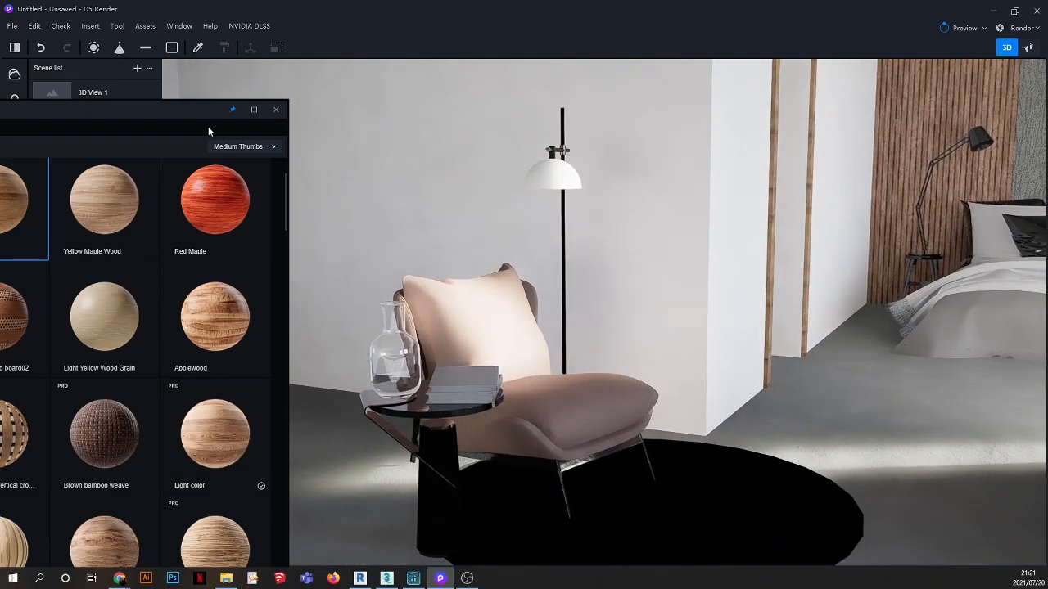
drag(208, 109, 688, 62)
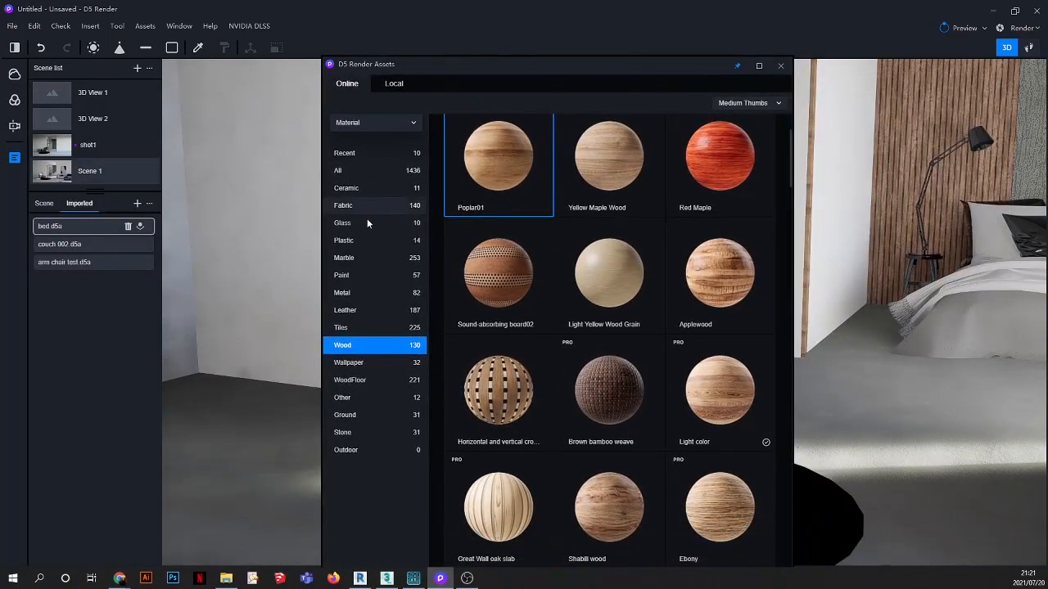
click(346, 311)
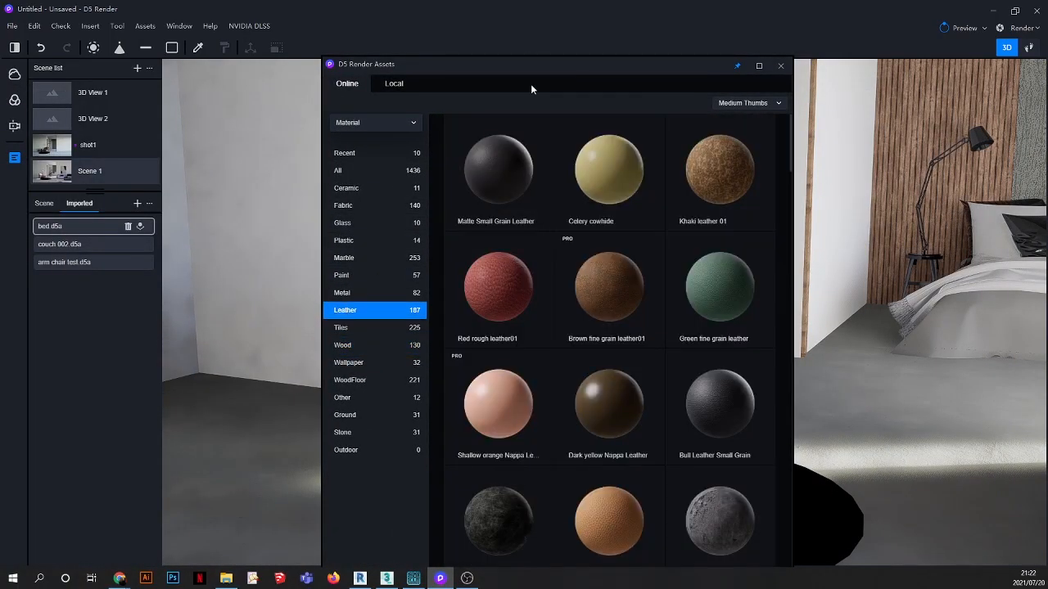
drag(575, 64, 269, 41)
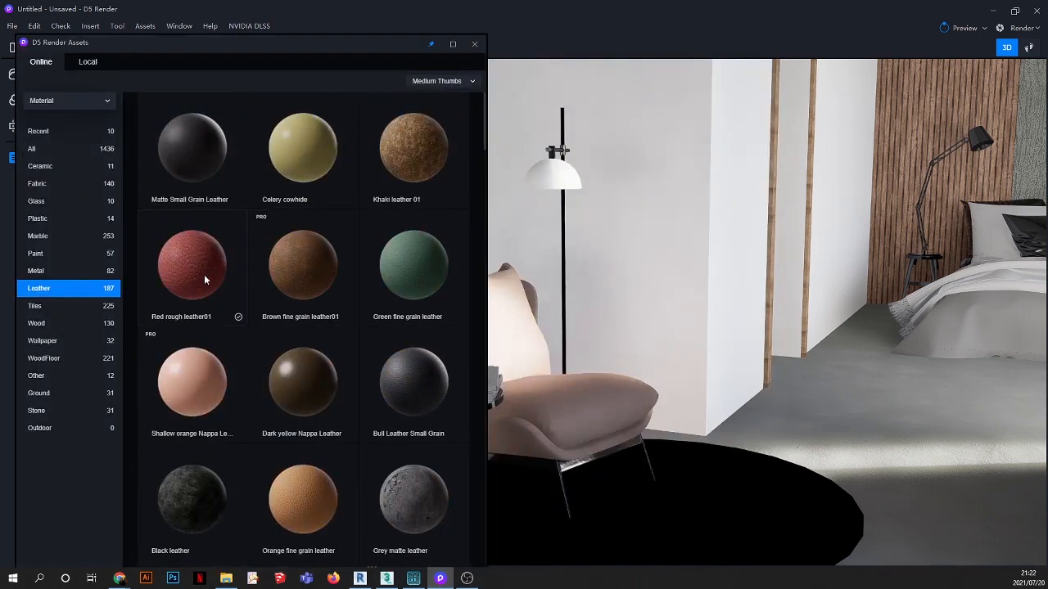
Step: Apply the Brown fine grain leather01 material to the armchair upholstery and move the asset library clear of the chair
drag(300, 275, 583, 426)
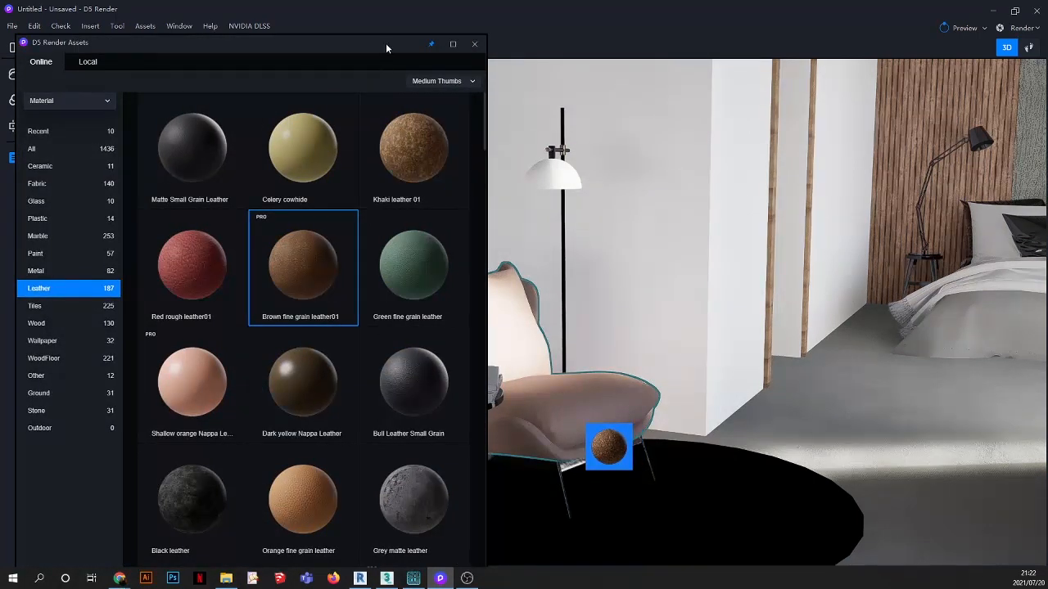
click(588, 418)
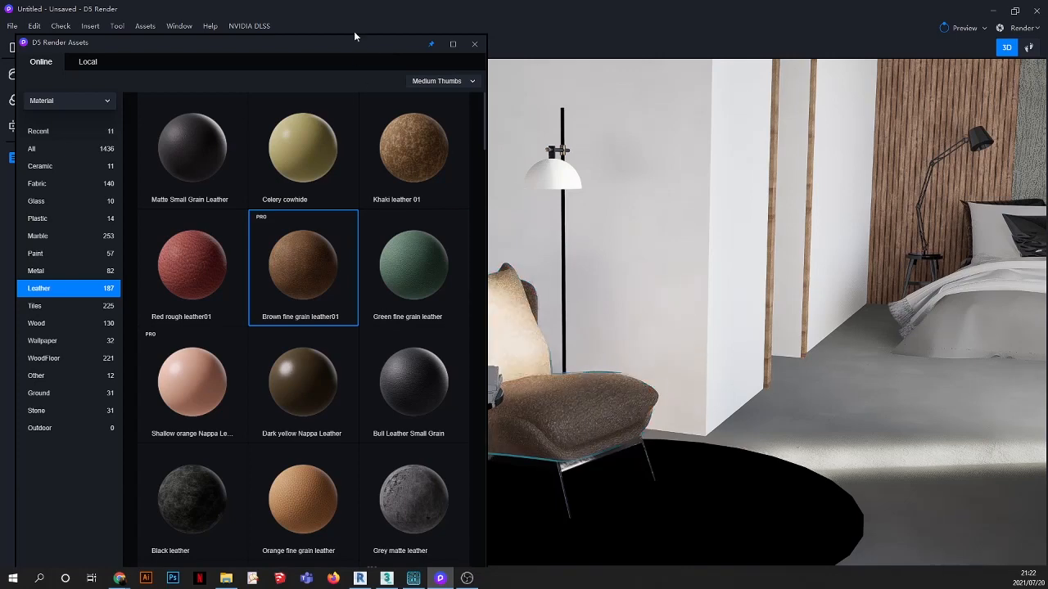
drag(361, 43, 261, 143)
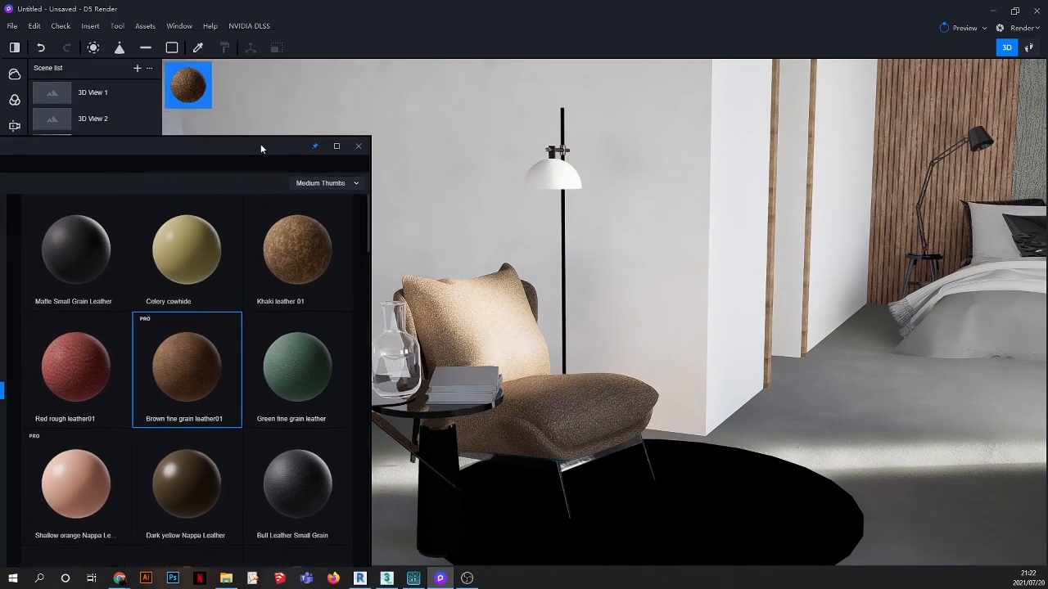
Step: Pick the armchair's Brown fine grain leather01 material and enable triplanar mapping in its UV settings
click(199, 49)
click(598, 399)
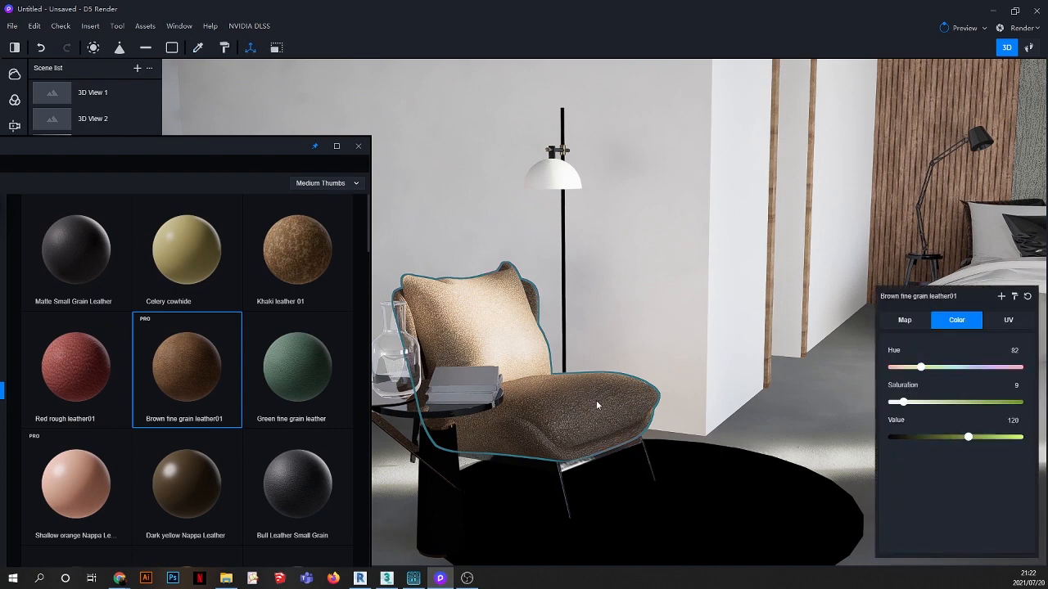
click(1007, 320)
click(1017, 454)
scroll(527, 417, up, 5)
scroll(565, 426, up, 2)
scroll(793, 388, up, 3)
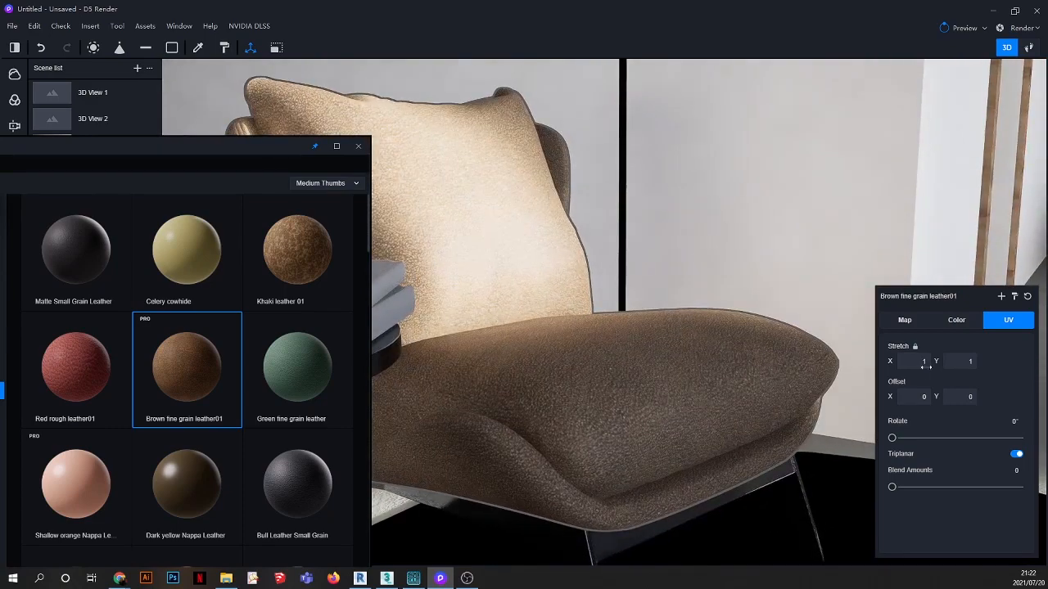
Step: Try several UV stretch values on the Brown fine grain leather01 material, ending with 1,22 for X and Y
text(8)
key(Return)
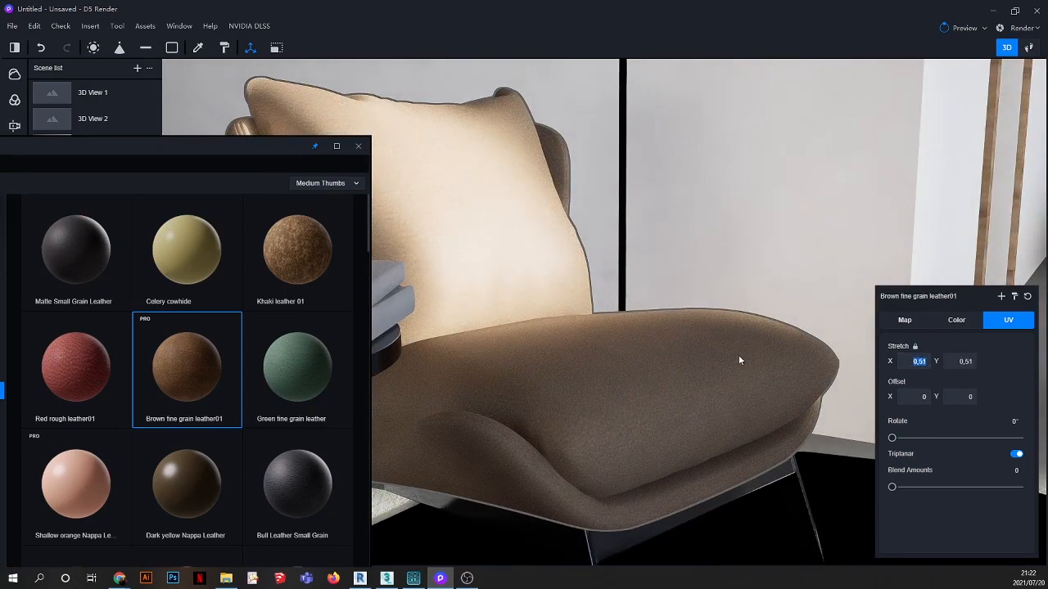
text(0,52)
key(Return)
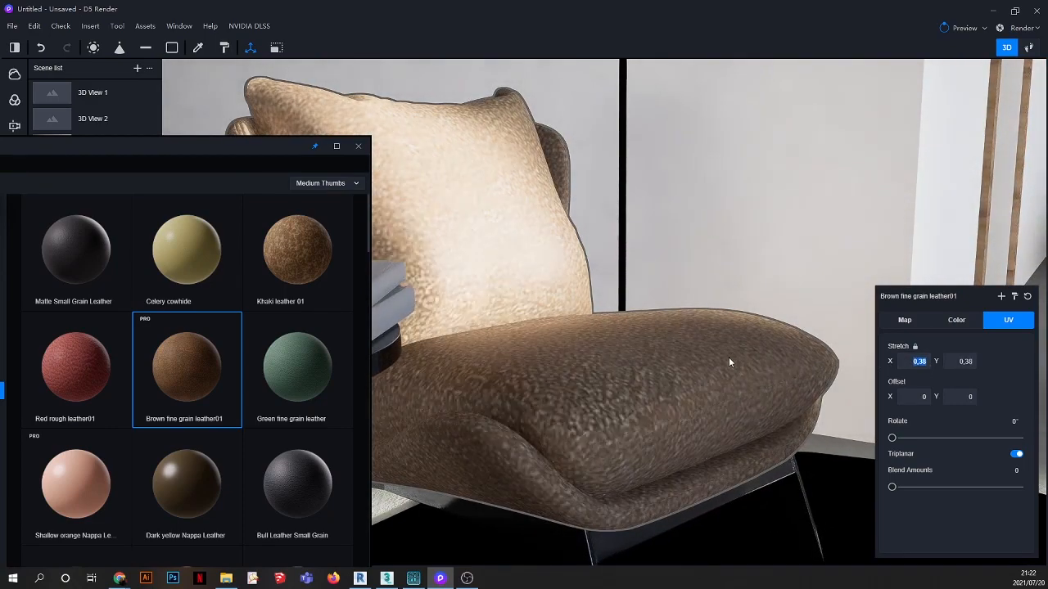
text(0,79)
key(Return)
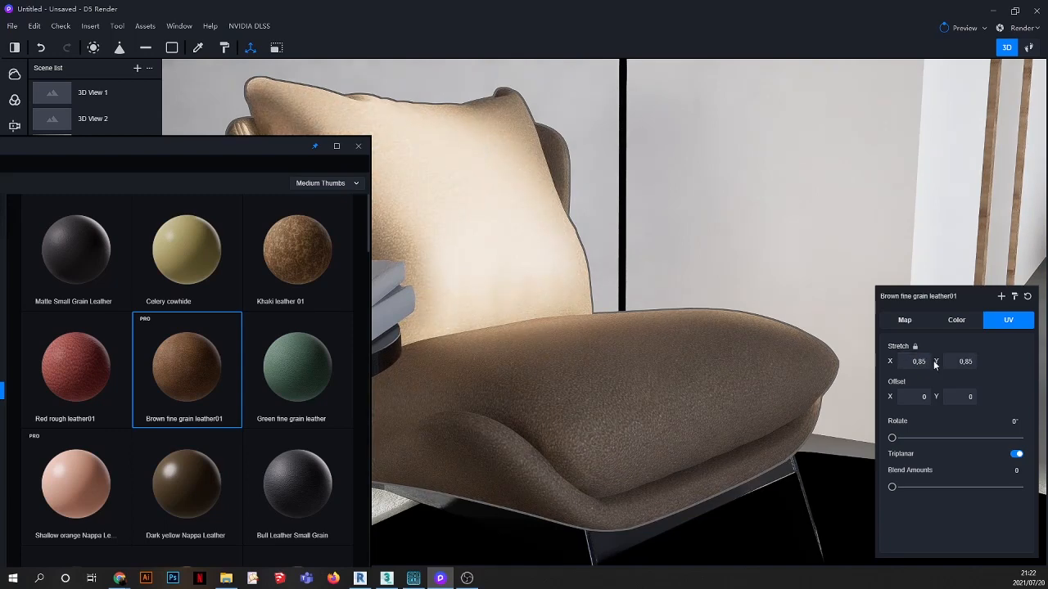
drag(978, 361, 996, 360)
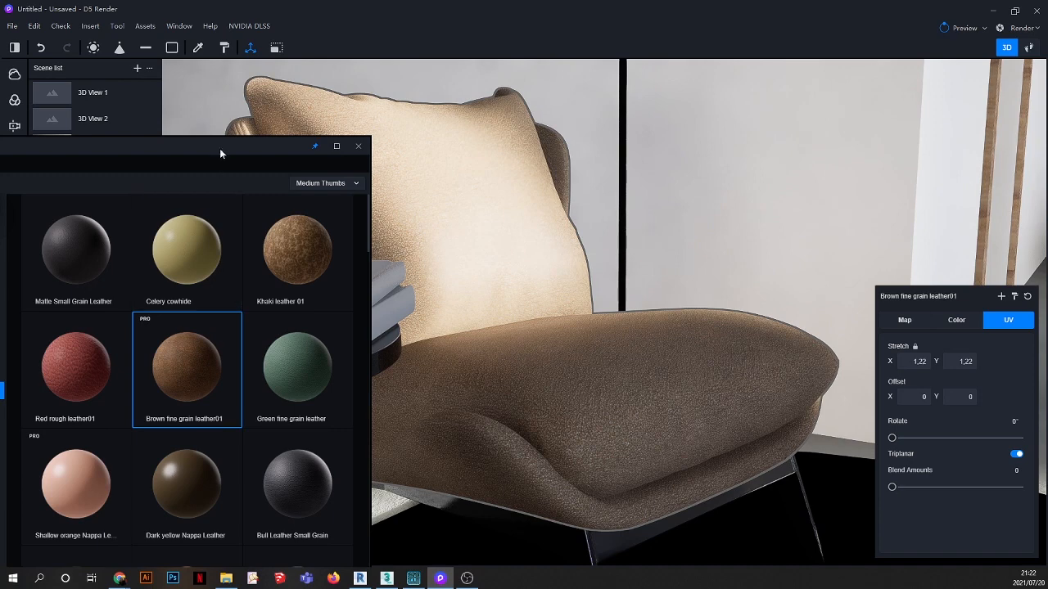
Step: Apply the Brown matte leather01 material to the armchair upholstery and end the material placement
drag(219, 152, 328, 120)
scroll(294, 273, down, 3)
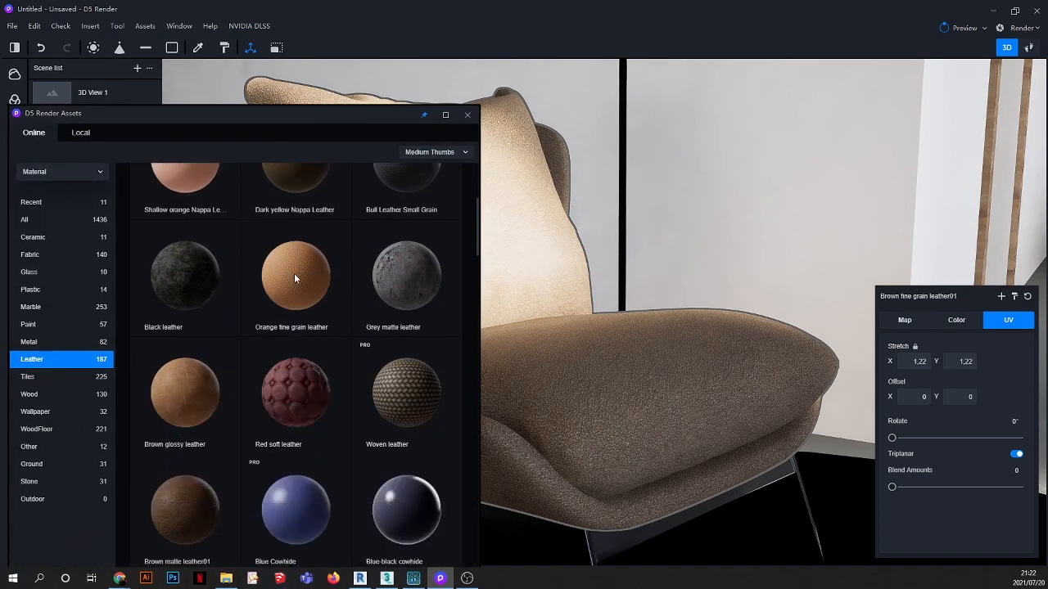
drag(182, 502, 625, 397)
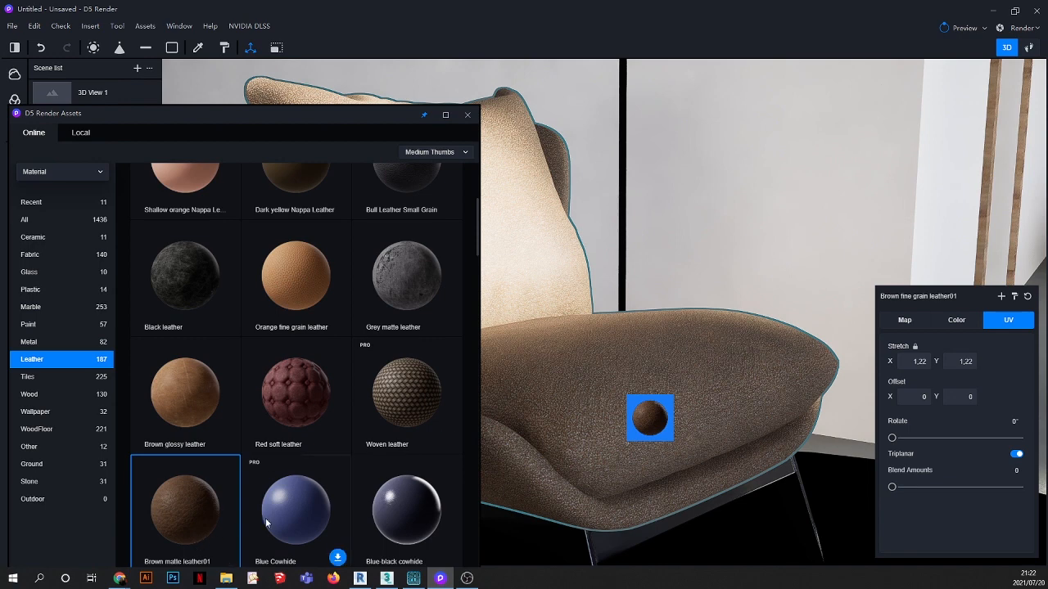
click(562, 361)
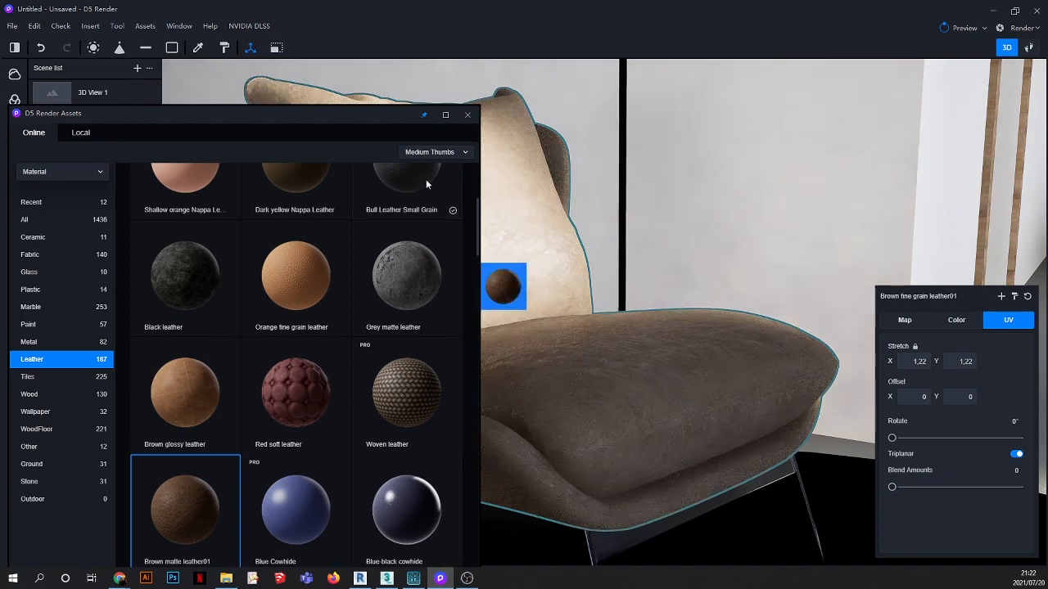
scroll(642, 386, down, 2)
middle_drag(632, 382, 375, 455)
scroll(636, 222, up, 5)
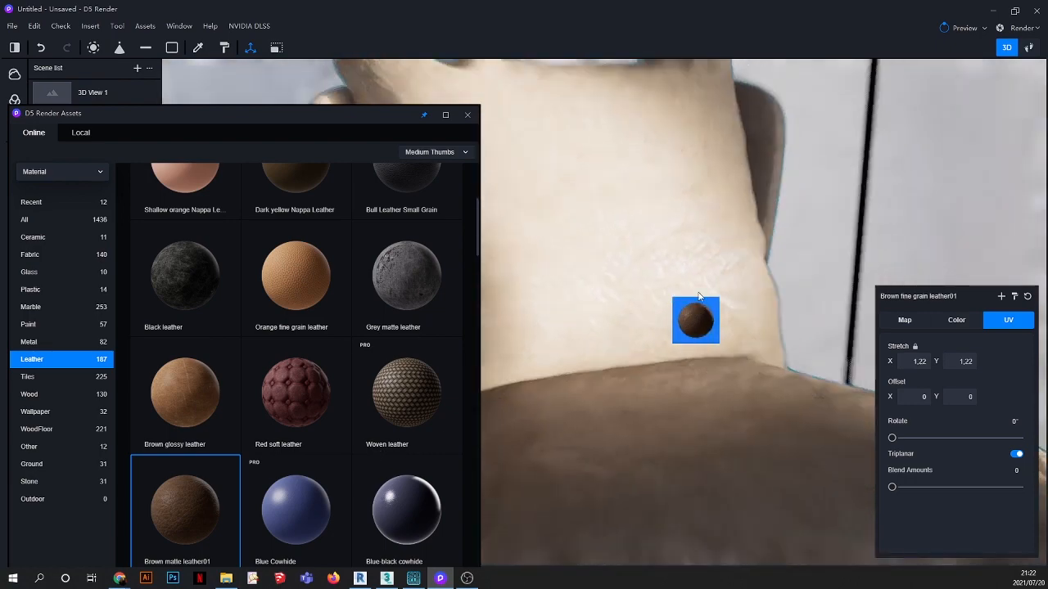
scroll(699, 297, down, 6)
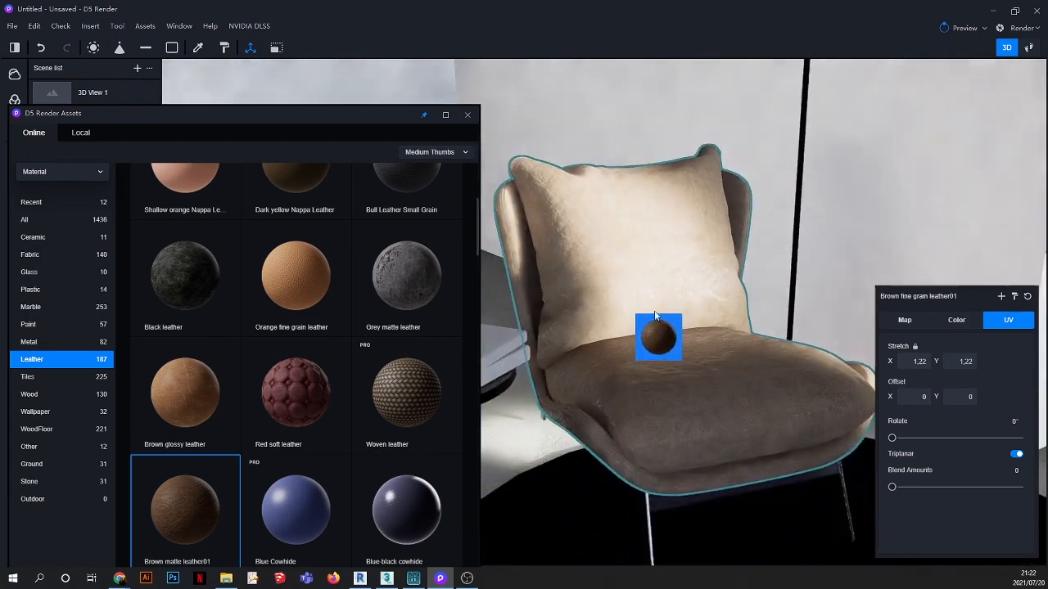
scroll(717, 308, down, 2)
drag(386, 116, 292, 117)
key(Escape)
scroll(678, 325, down, 2)
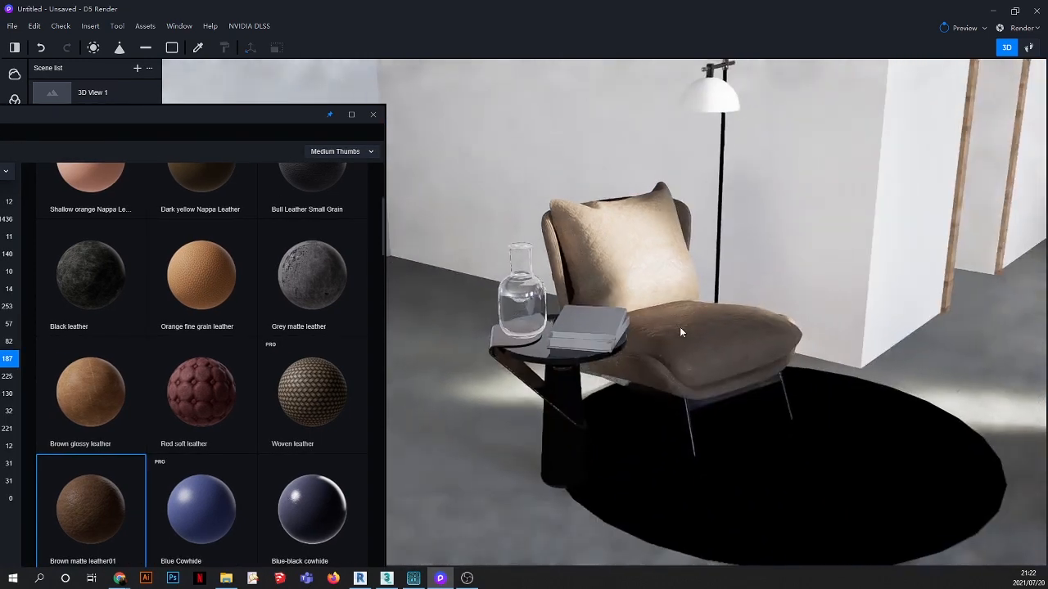
Step: Enable triplanar mapping on the armchair's Brown matte leather01 material and set its color value to 39
scroll(705, 366, up, 4)
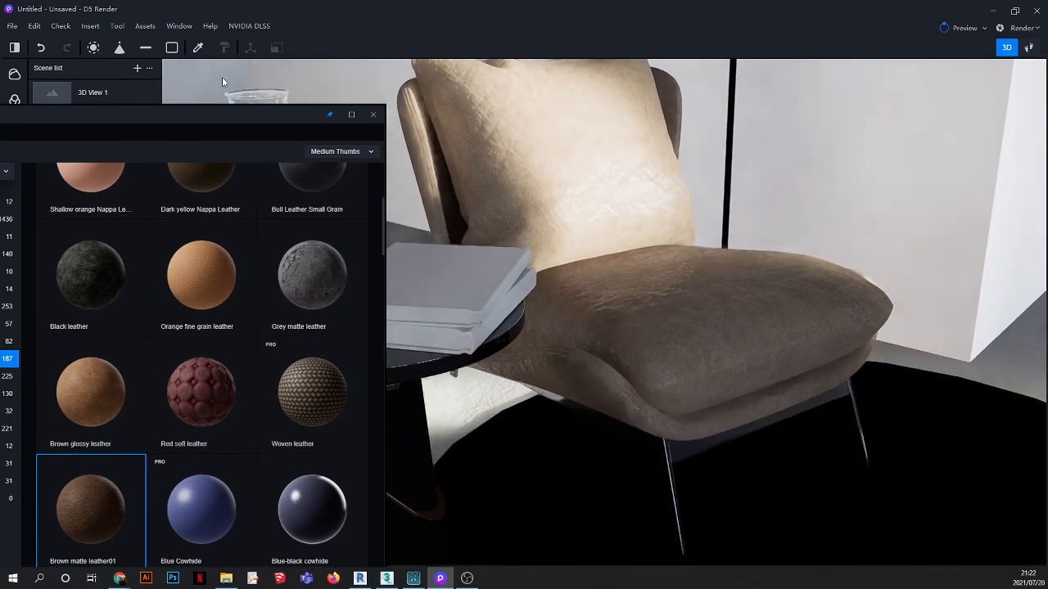
click(714, 300)
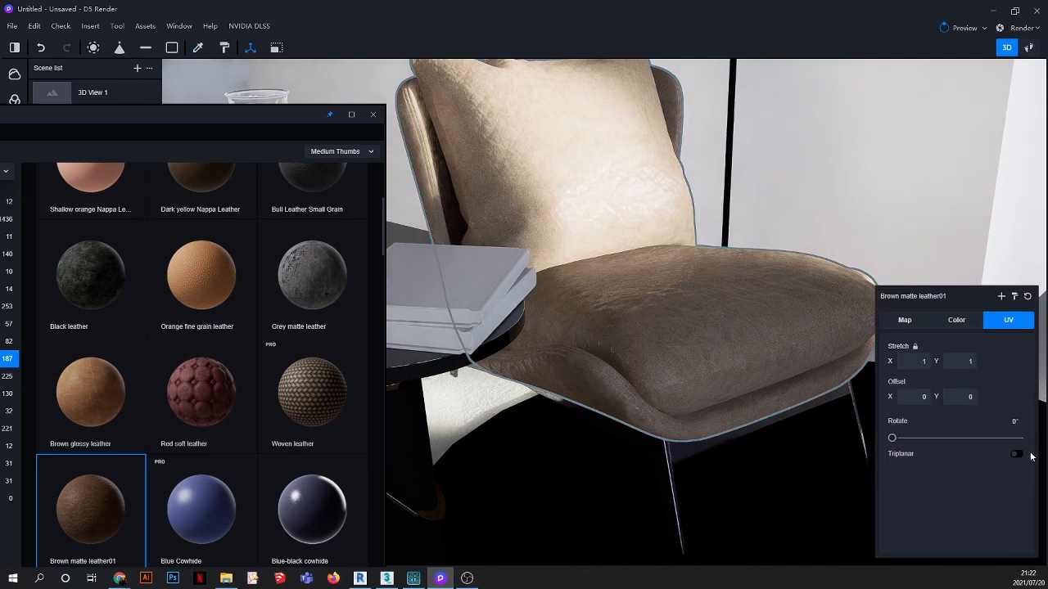
scroll(700, 313, up, 3)
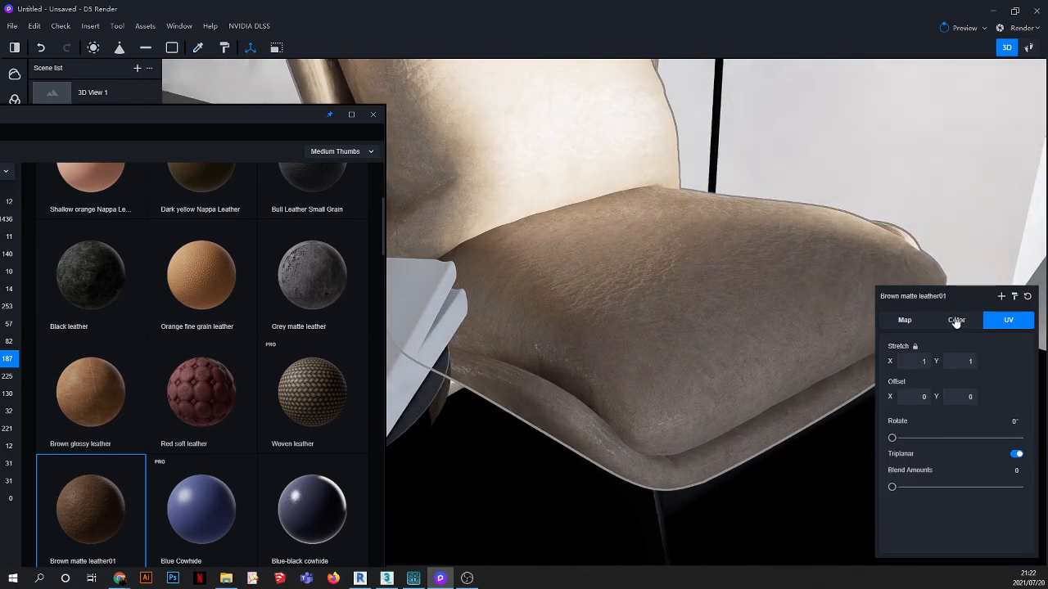
click(957, 320)
drag(918, 437, 916, 437)
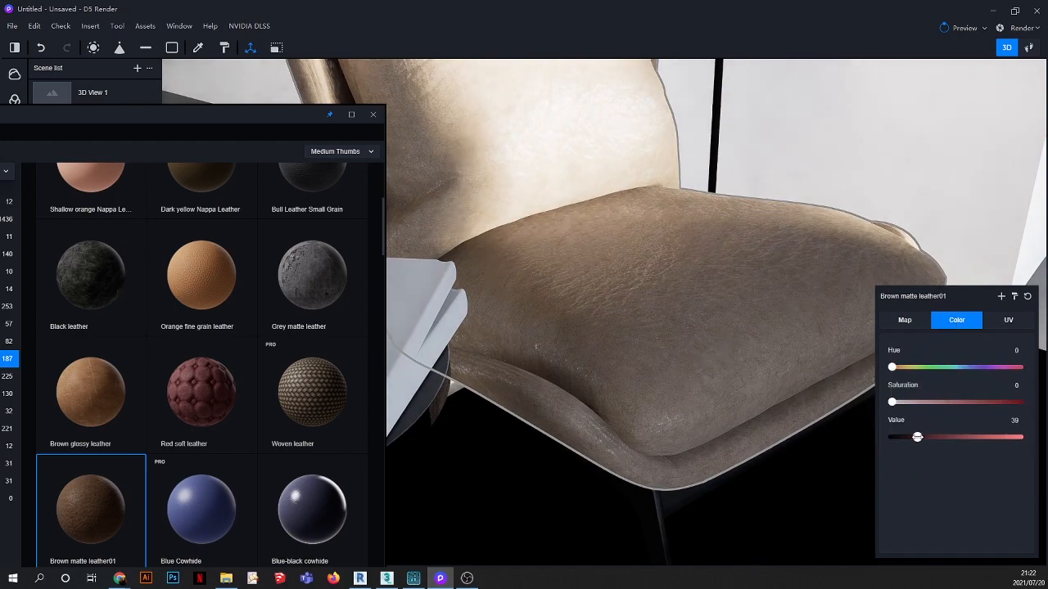
key(Escape)
Step: Pick the material of the armchair's leg frame and open its map settings
scroll(675, 270, down, 7)
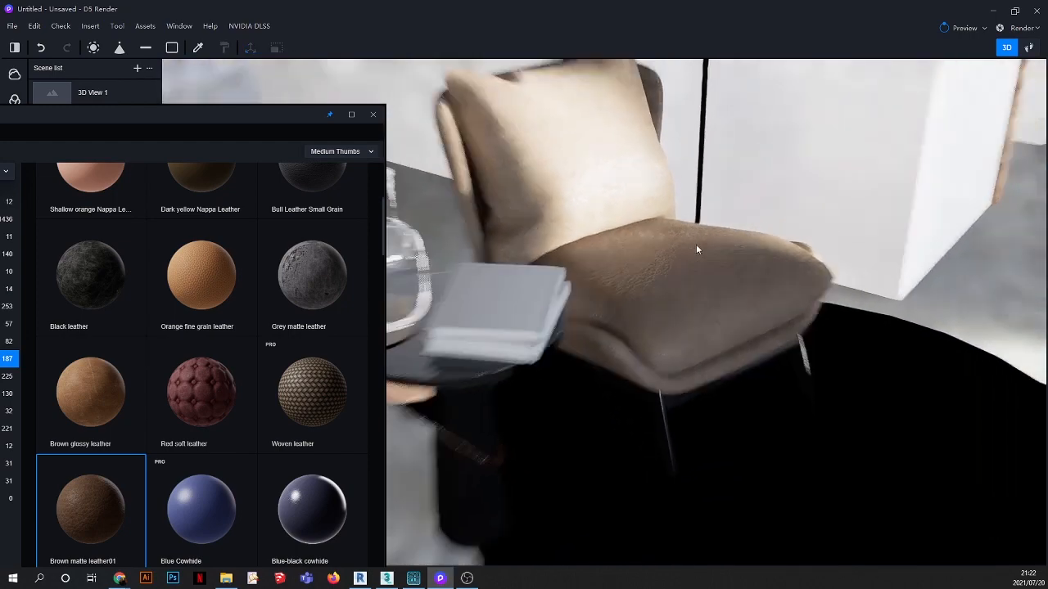
scroll(670, 365, up, 5)
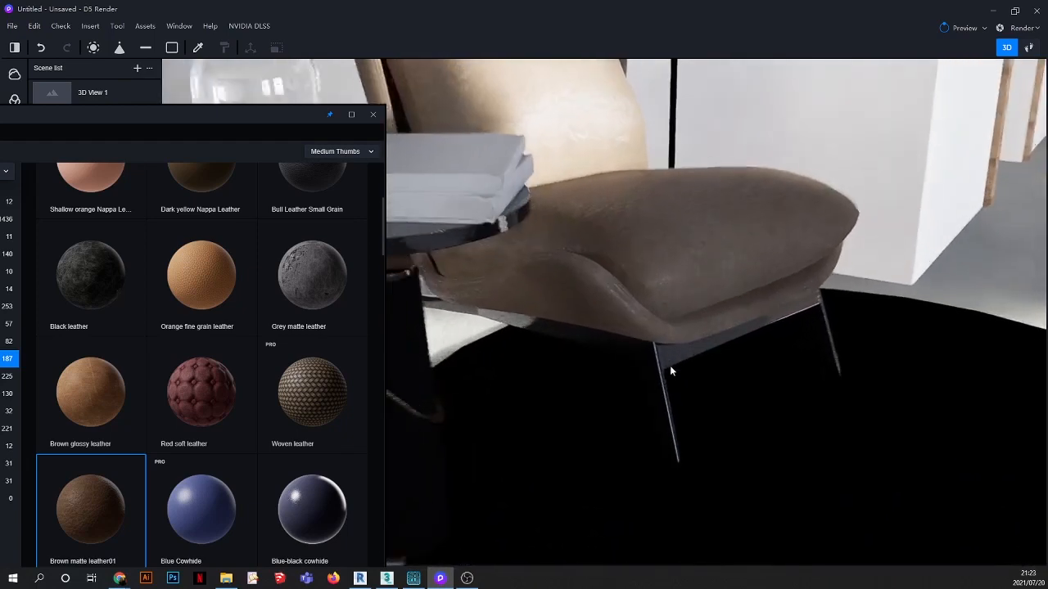
scroll(649, 291, up, 4)
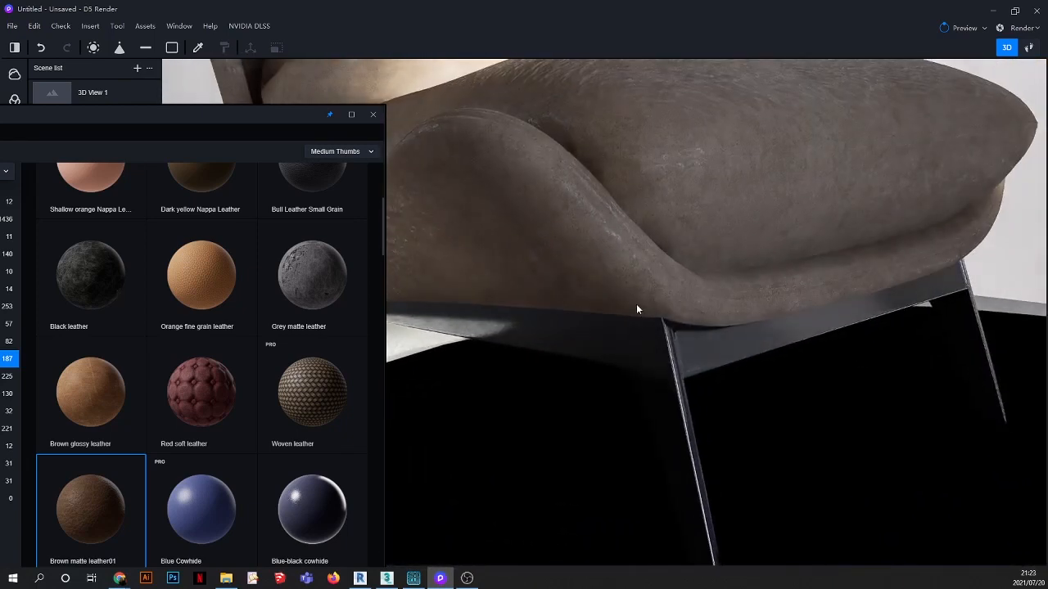
right_drag(636, 309, 536, 248)
scroll(649, 256, down, 3)
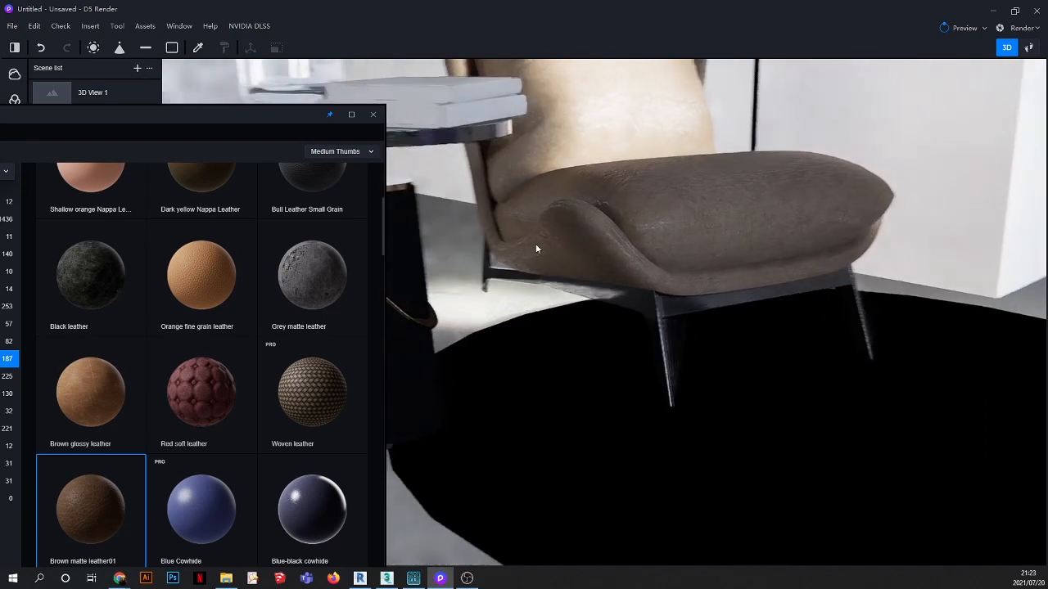
scroll(537, 248, up, 3)
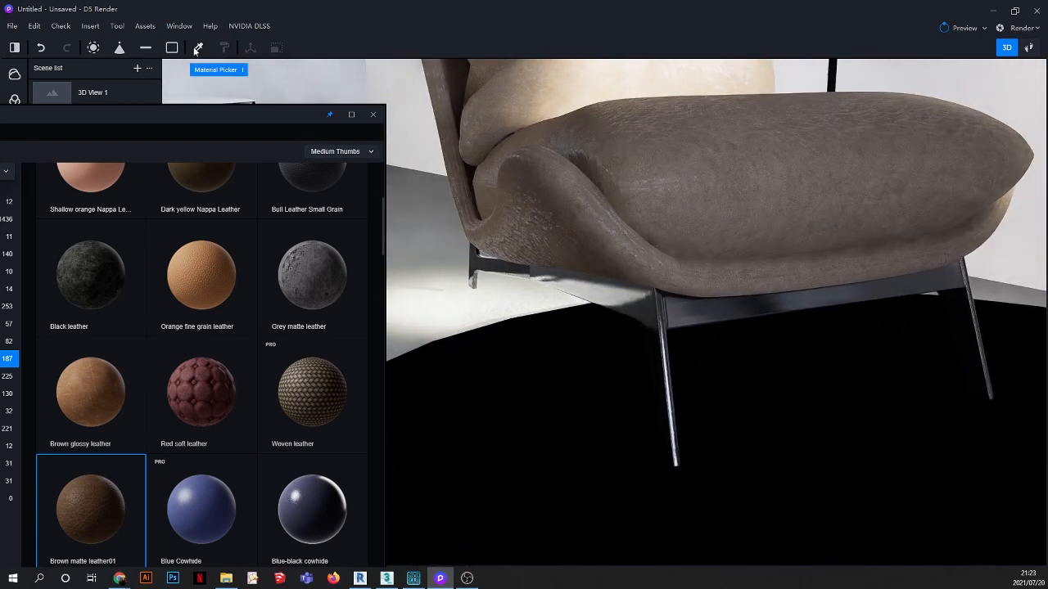
click(667, 304)
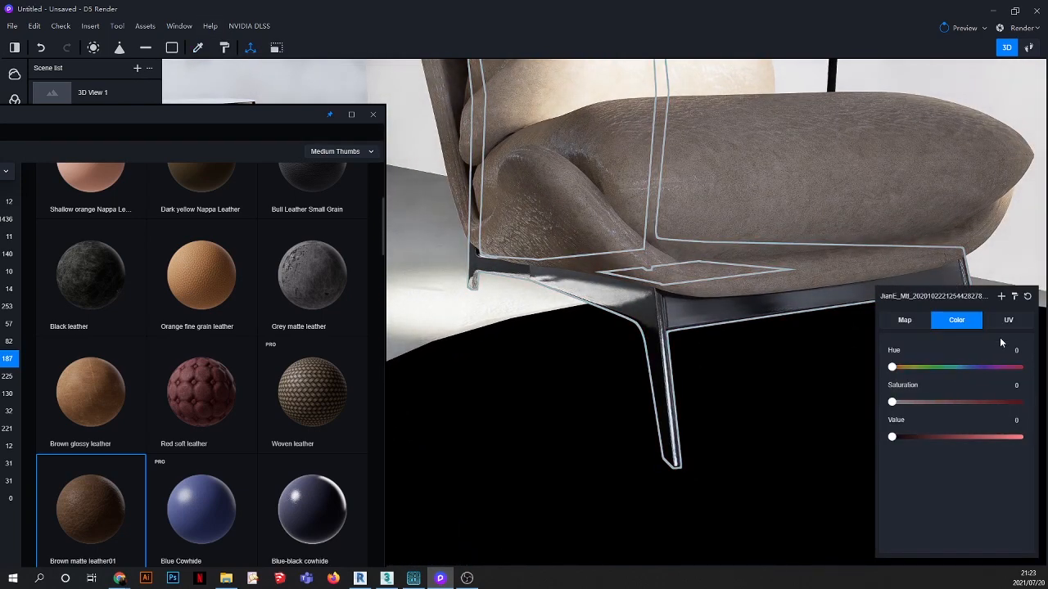
click(907, 320)
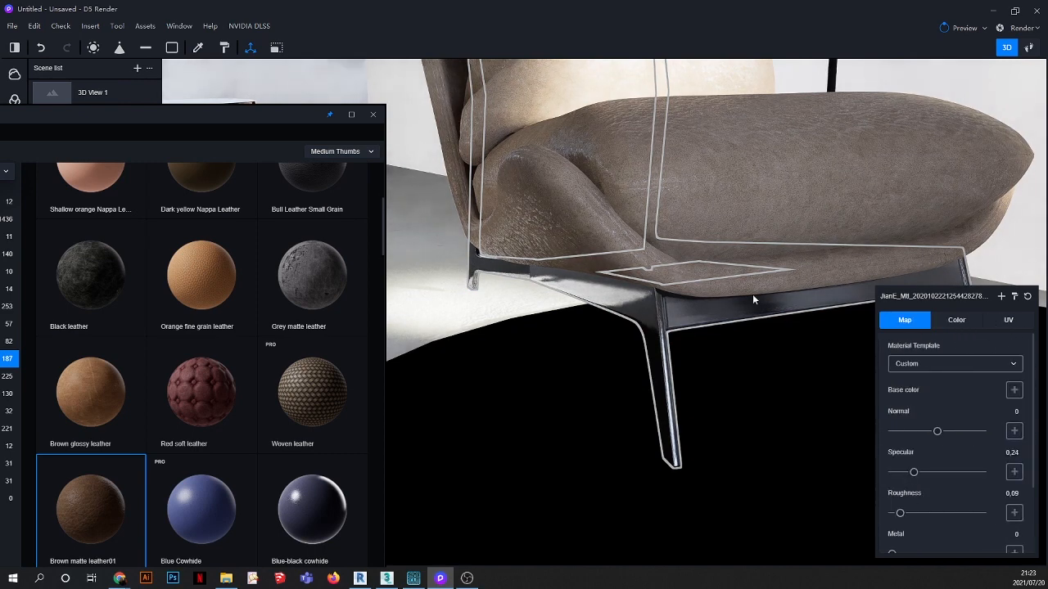
Step: Apply the Brown Cherry Wood material from the Wood category to the armchair's leg frame
drag(298, 126, 468, 119)
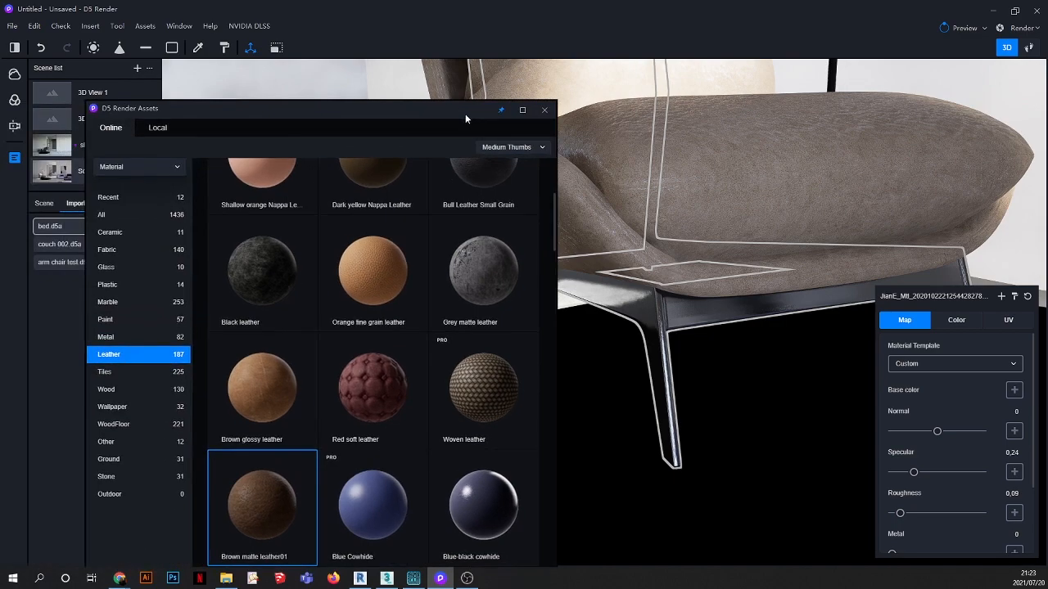
click(102, 390)
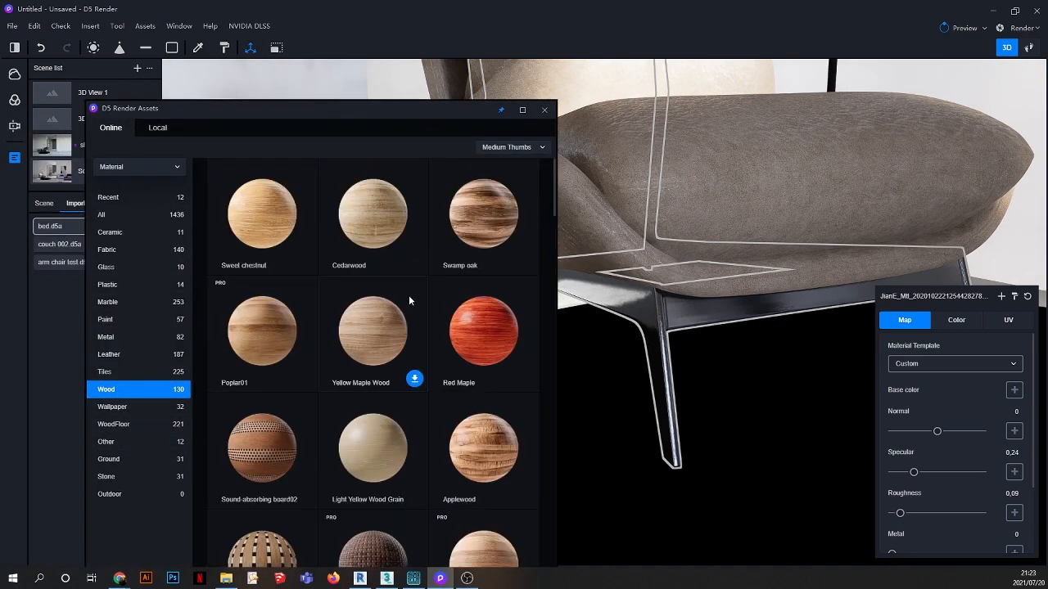
drag(428, 100, 386, 58)
scroll(350, 338, down, 5)
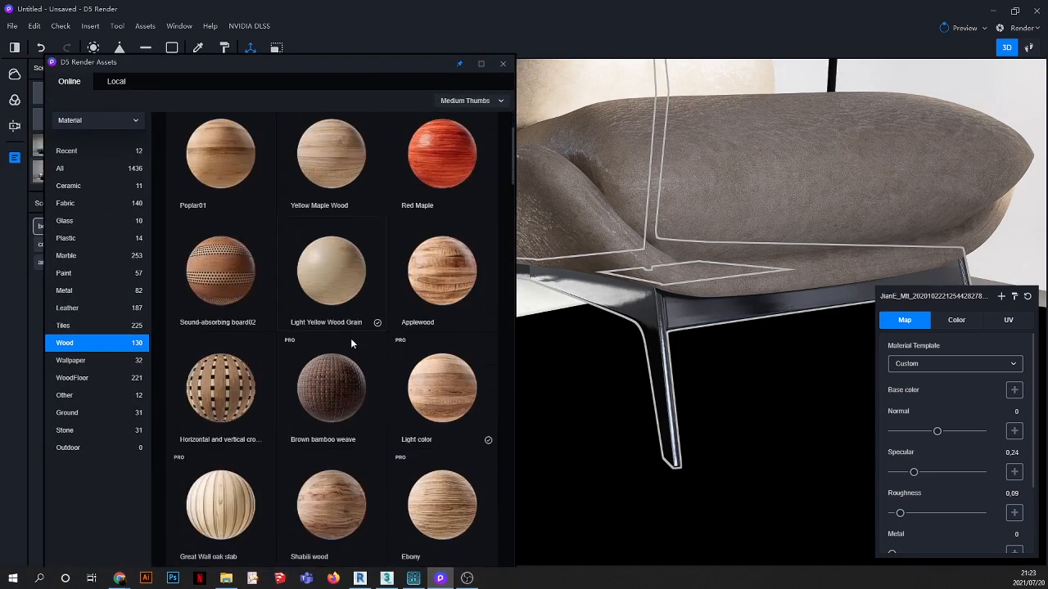
scroll(350, 338, down, 5)
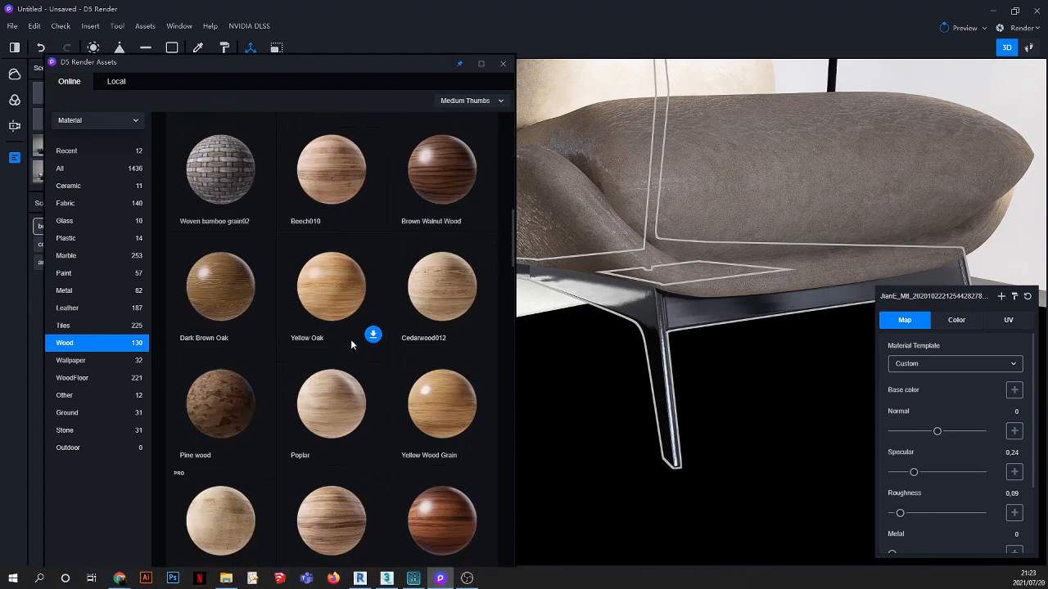
drag(434, 365, 737, 365)
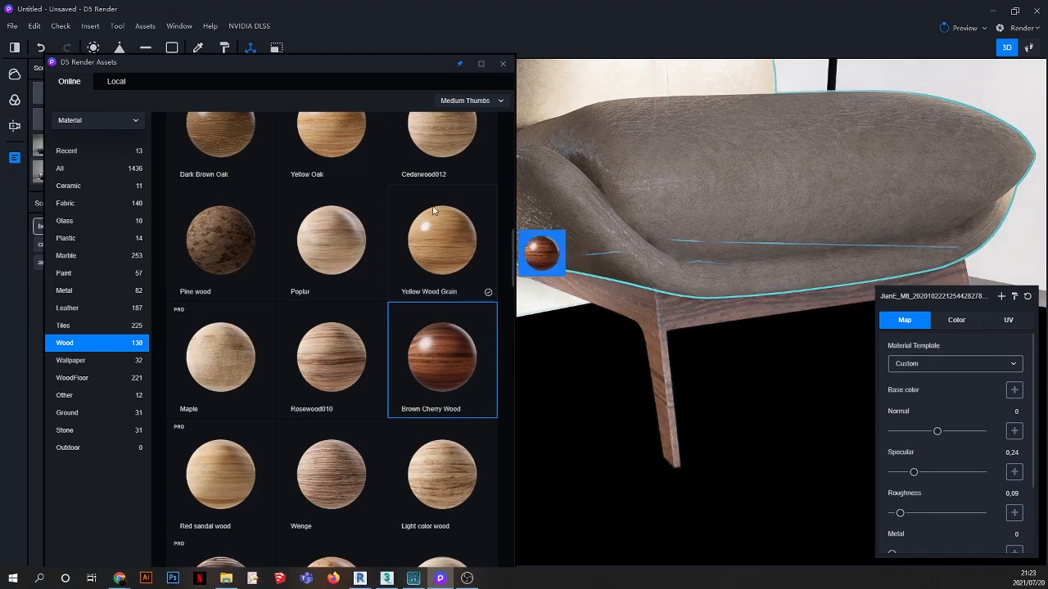
Step: Pick the leg frame's Brown Cherry Wood material, enable triplanar mapping on it and inspect the armchair
click(198, 49)
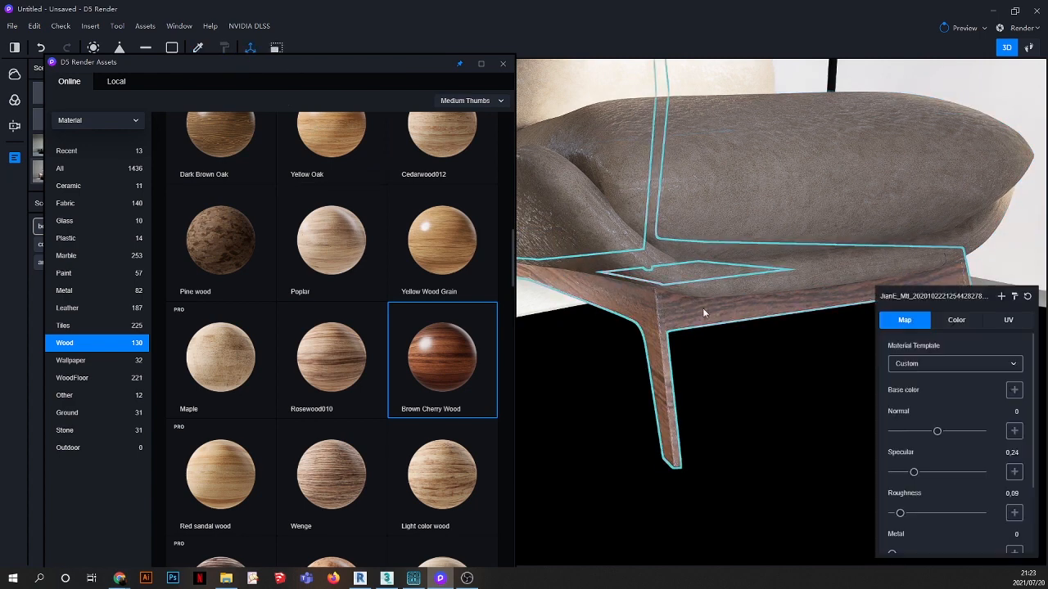
click(1008, 321)
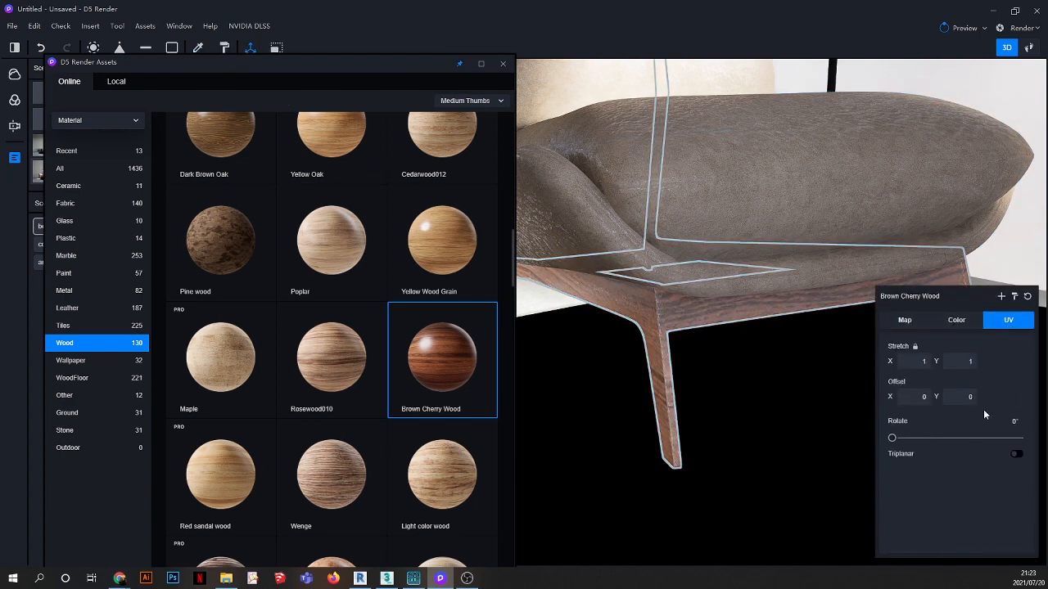
click(1016, 454)
drag(425, 68, 363, 271)
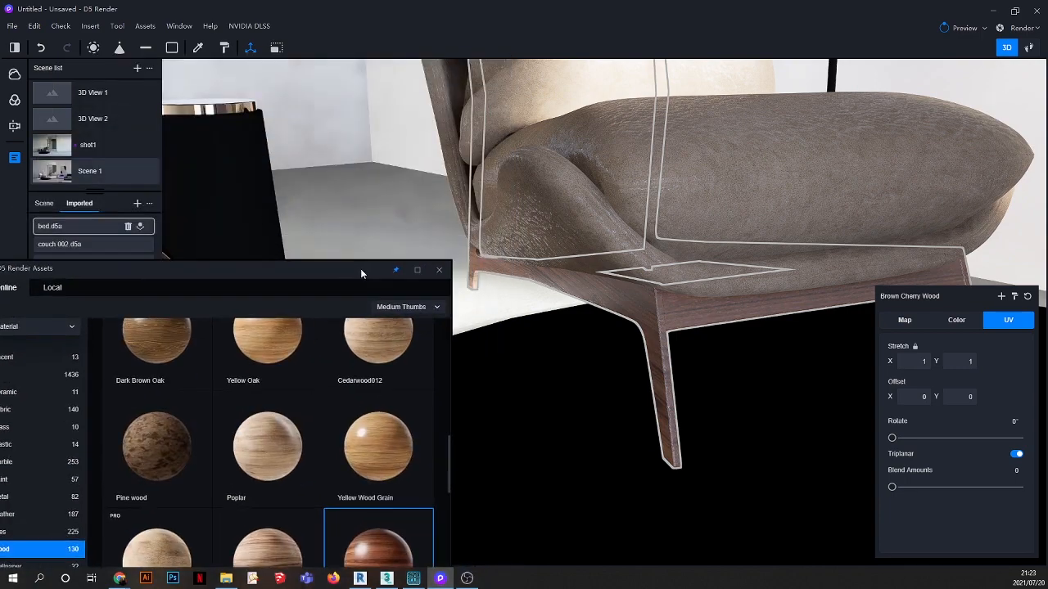
scroll(669, 282, down, 5)
scroll(691, 279, down, 2)
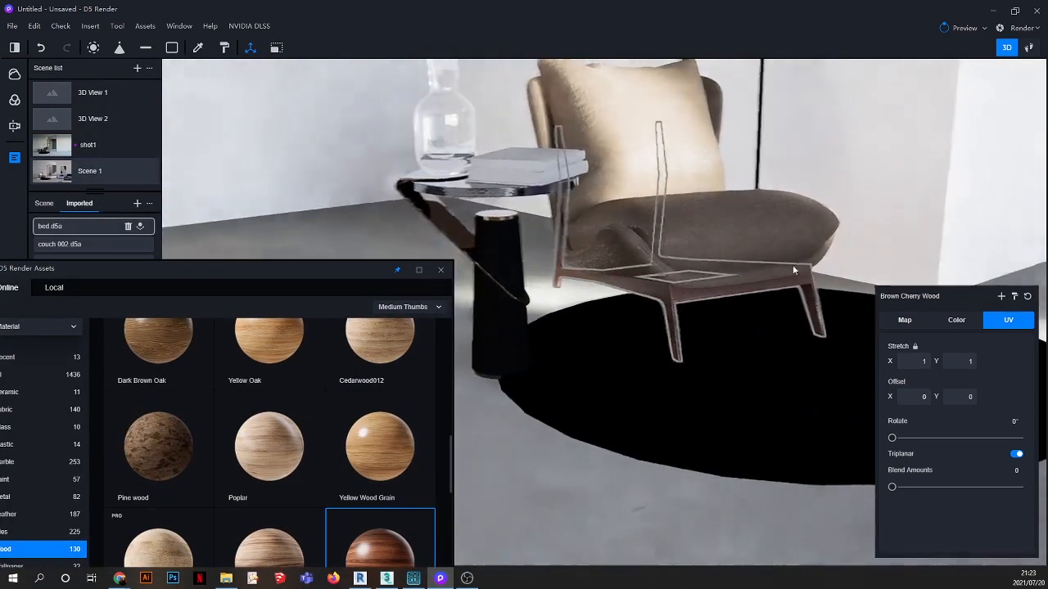
right_drag(777, 265, 882, 253)
scroll(686, 236, up, 2)
right_drag(686, 235, 802, 311)
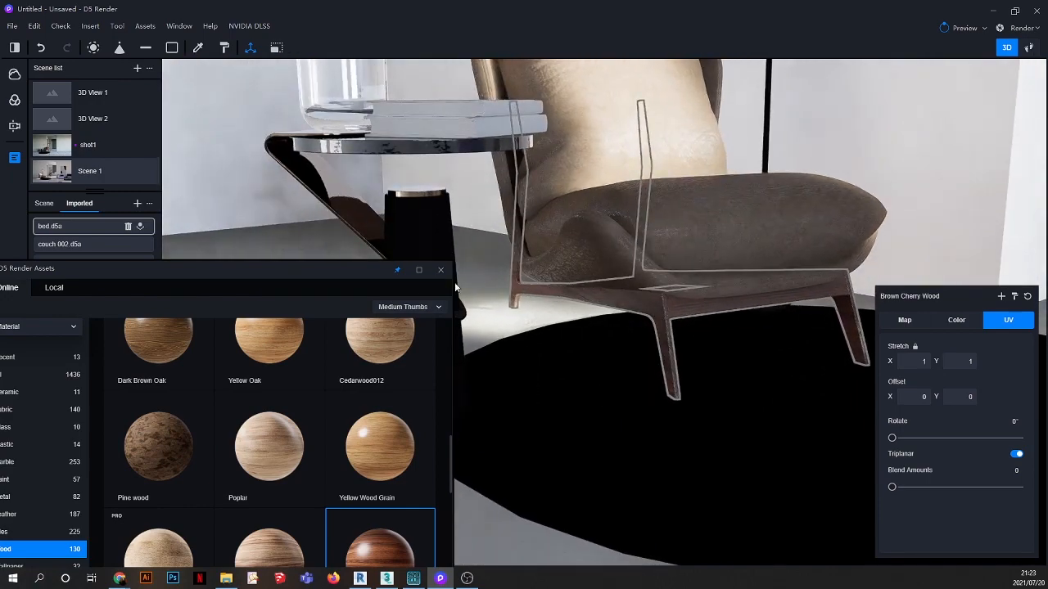
Step: Apply the Black metal material from the Metal category to the armchair's leg frame and end the material placement
drag(346, 270, 391, 162)
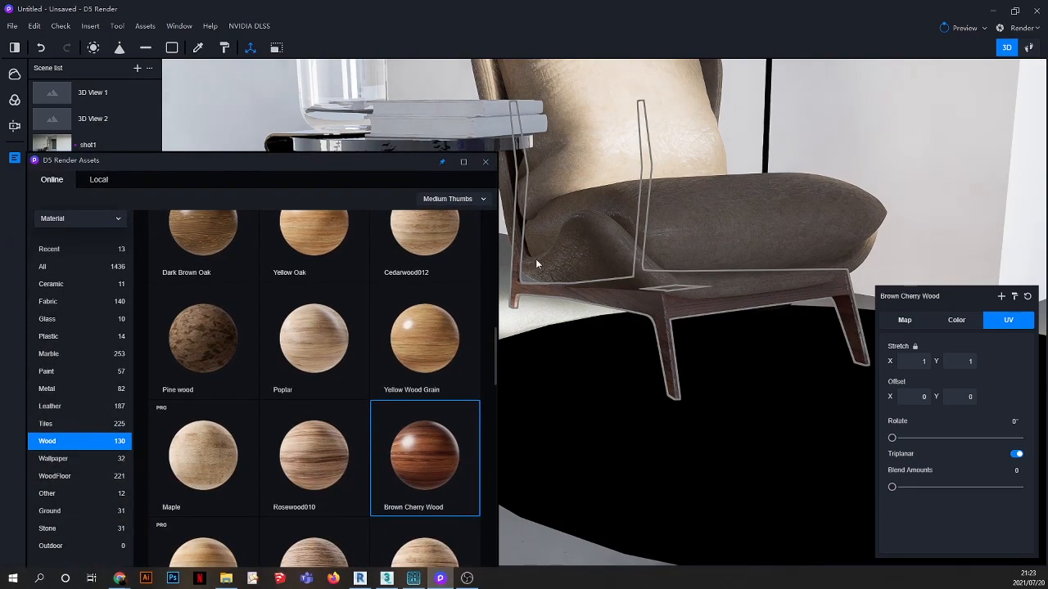
right_drag(639, 305, 681, 318)
drag(278, 161, 367, 118)
click(135, 351)
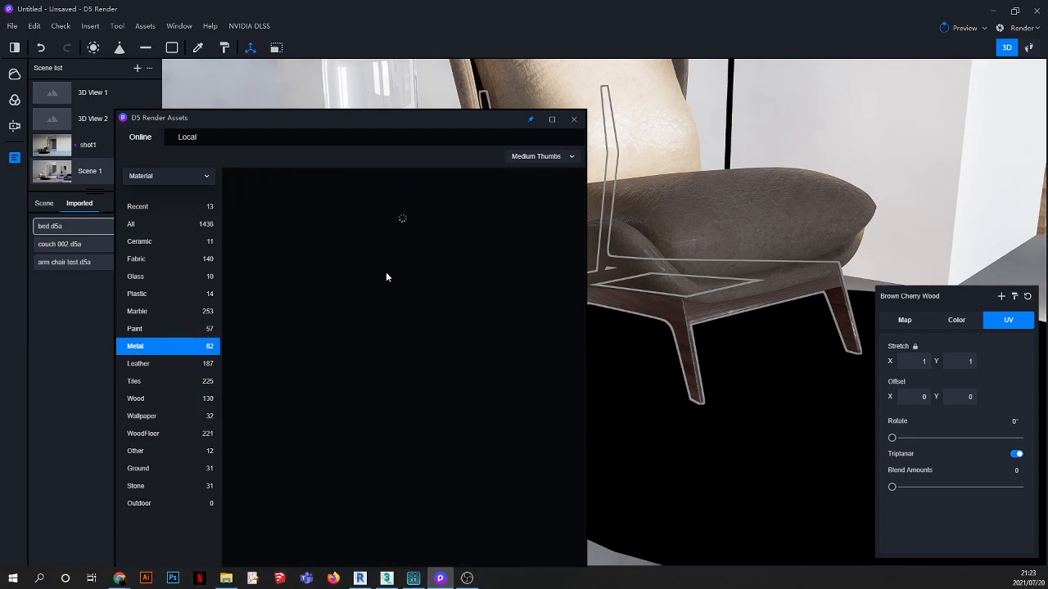
drag(429, 117, 354, 80)
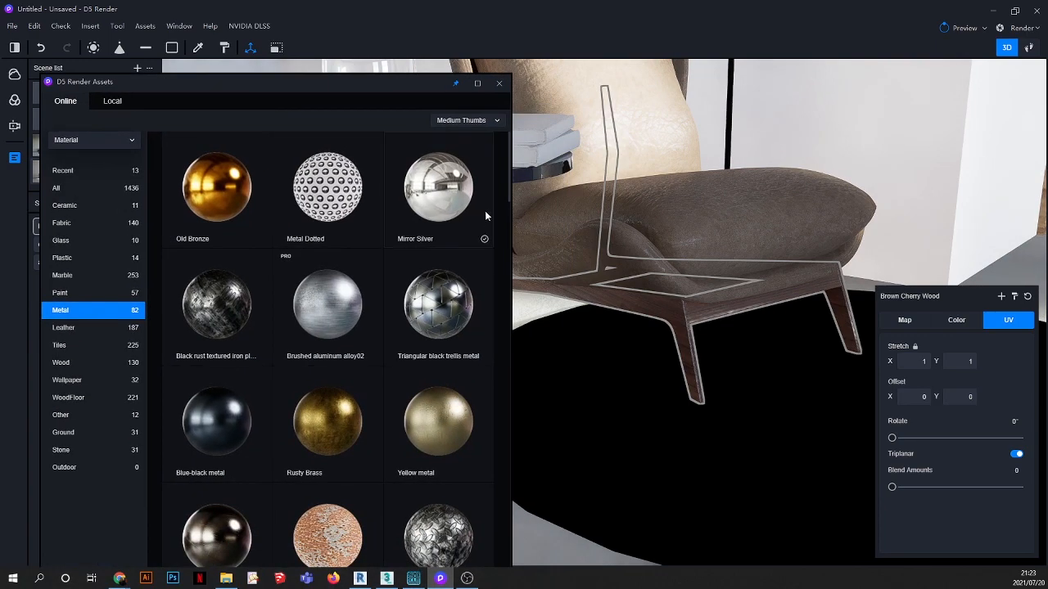
scroll(447, 332, down, 10)
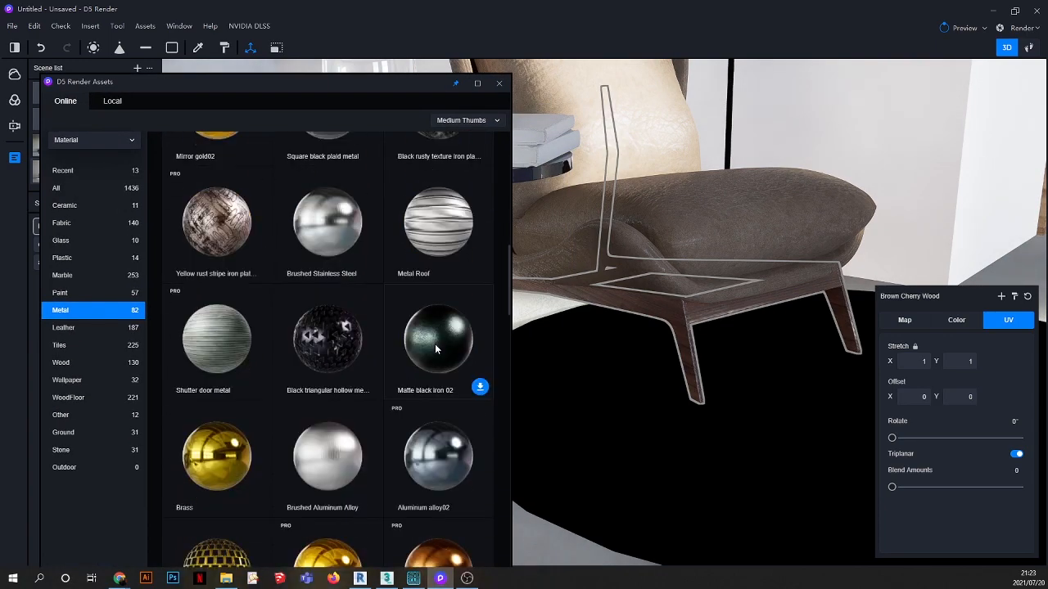
scroll(434, 344, down, 5)
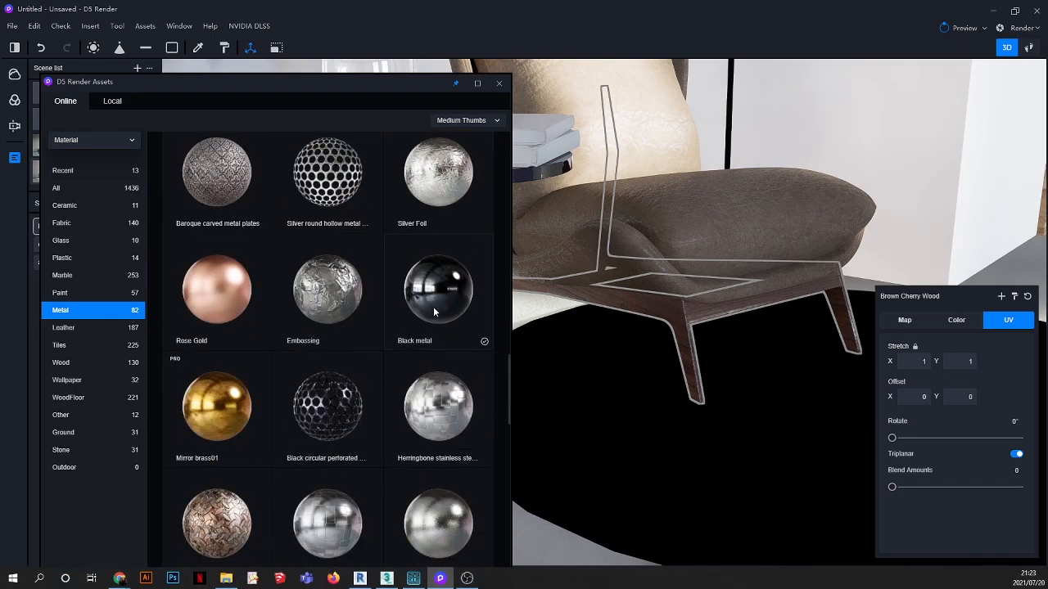
drag(433, 292, 677, 318)
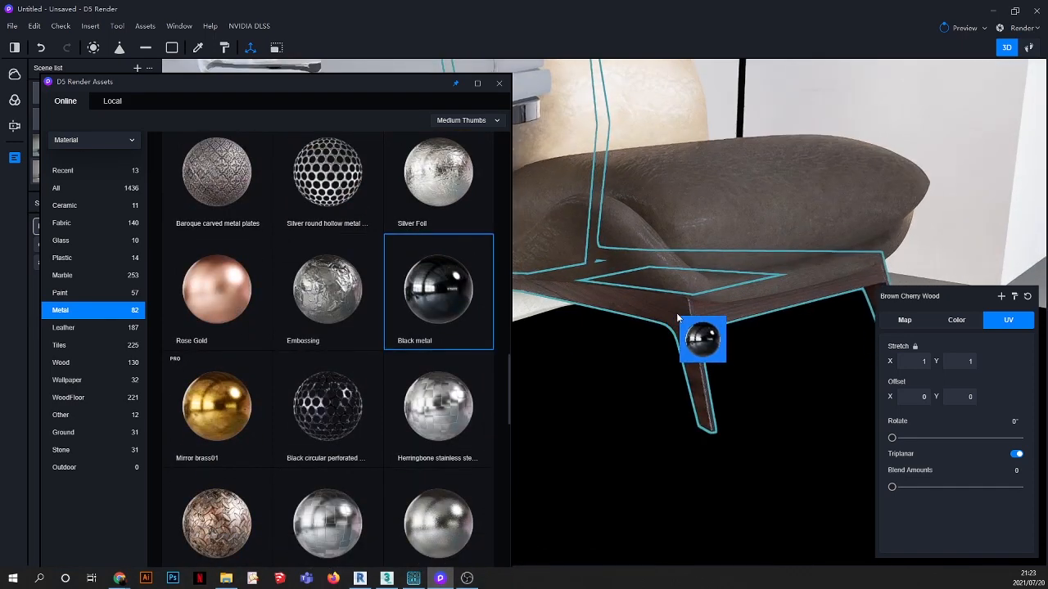
drag(720, 372, 714, 367)
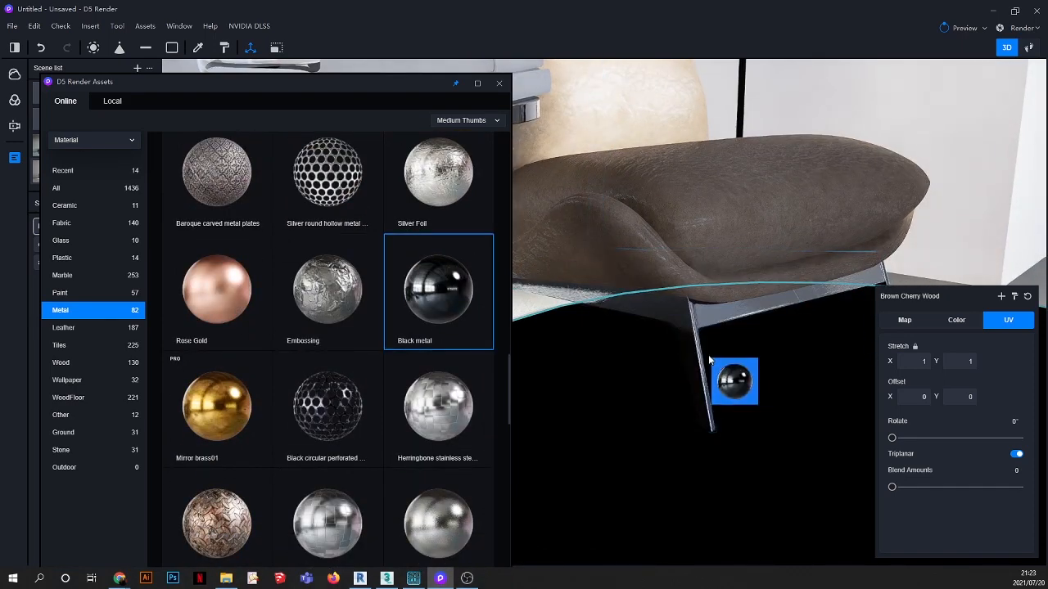
click(197, 47)
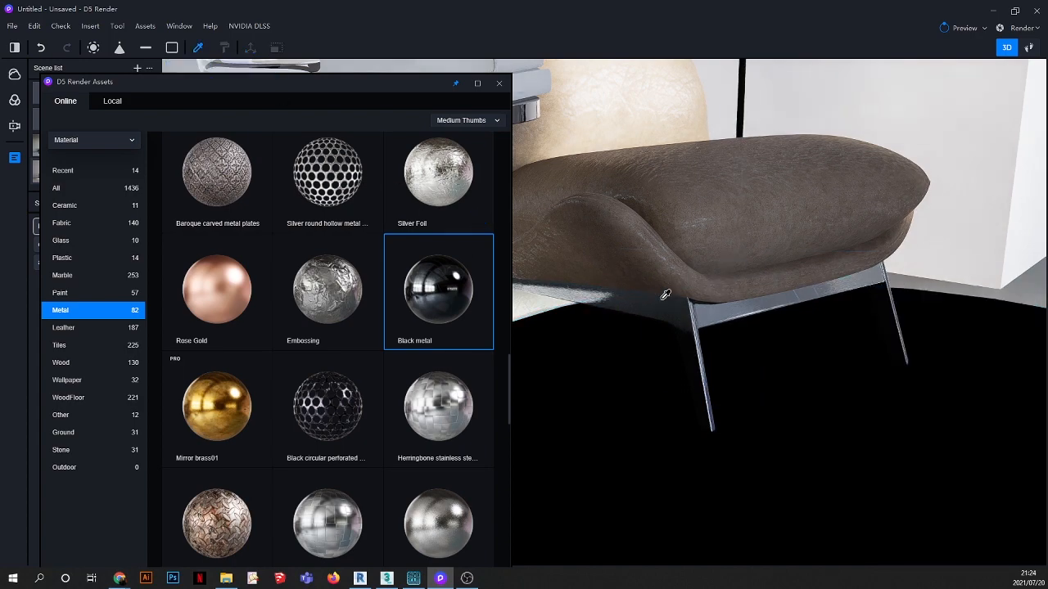
Step: Return to the saved Scene 1 view and check the armchair within the whole interior
scroll(711, 278, down, 4)
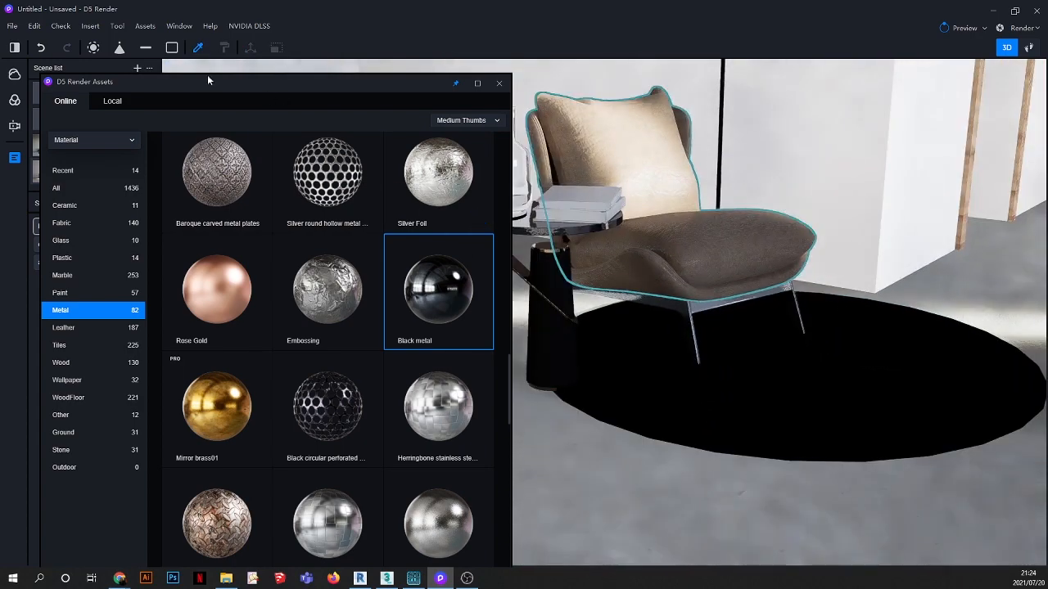
drag(185, 84, 252, 217)
click(54, 172)
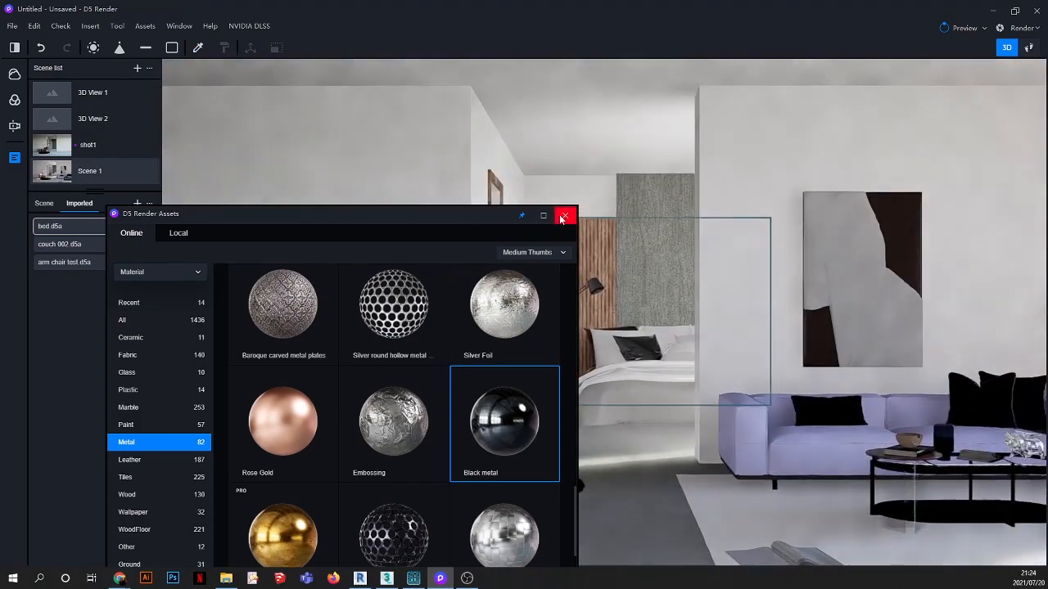
drag(484, 215, 896, 112)
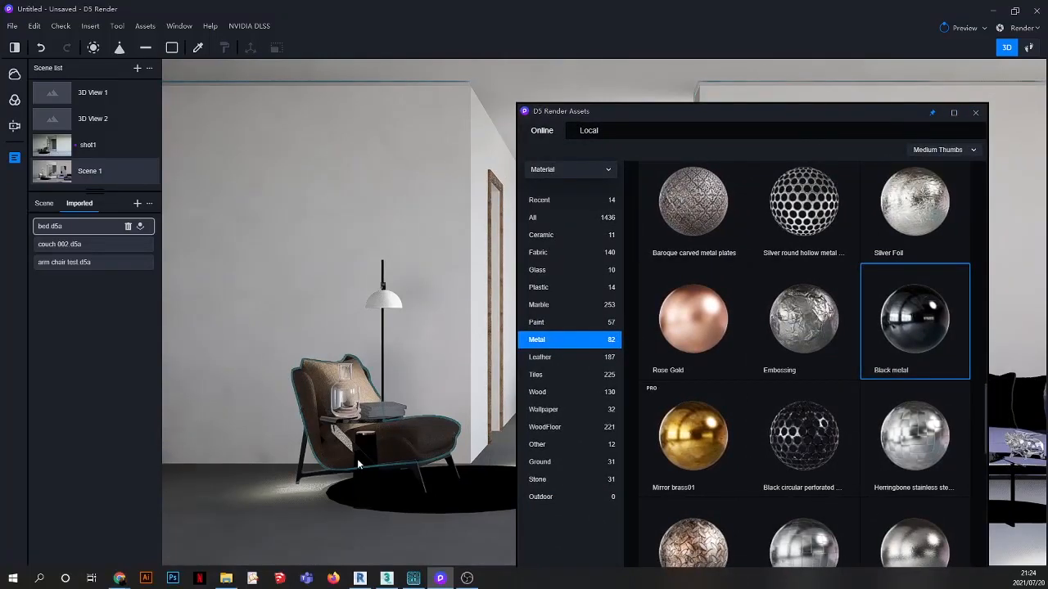
Step: Pick the material of the side table's black conical base and enable triplanar mapping on it
click(357, 465)
scroll(357, 465, up, 4)
drag(660, 112, 0, 145)
scroll(589, 393, down, 5)
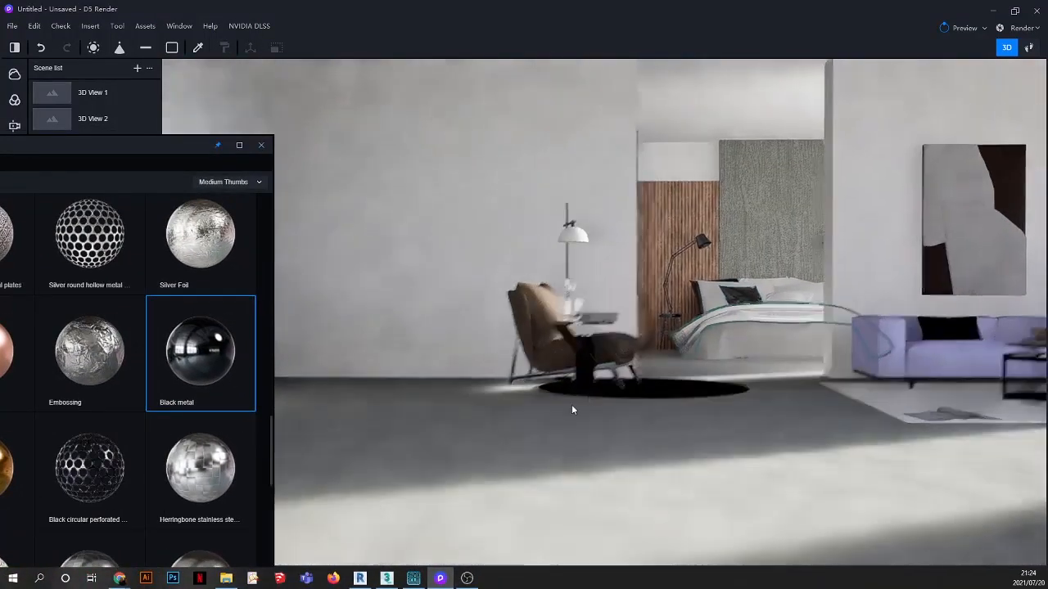
middle_drag(589, 396, 468, 448)
scroll(507, 385, up, 6)
click(572, 347)
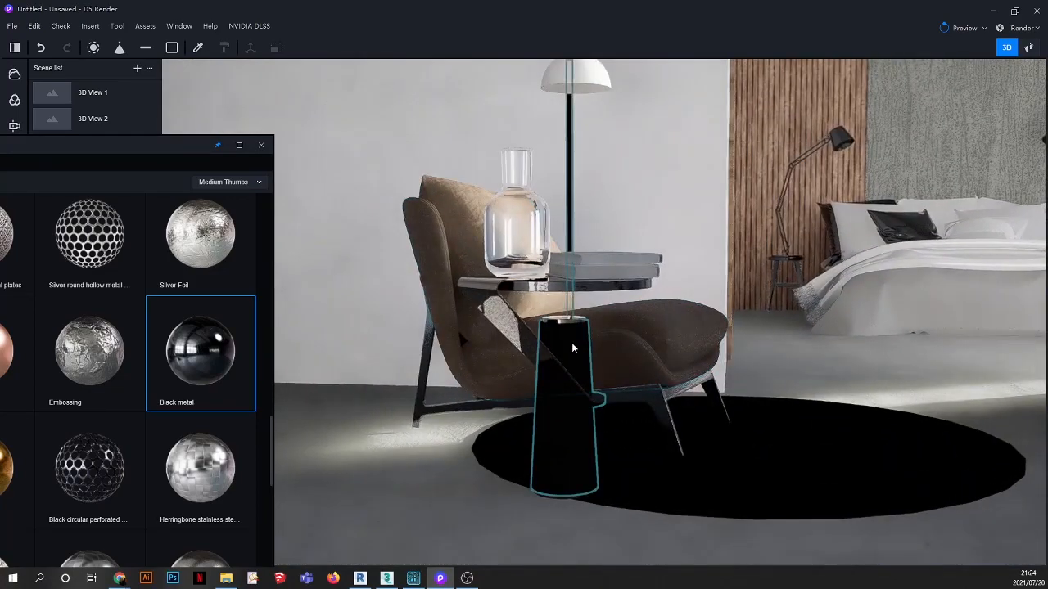
right_drag(579, 388, 301, 459)
scroll(544, 291, up, 2)
right_drag(630, 335, 574, 376)
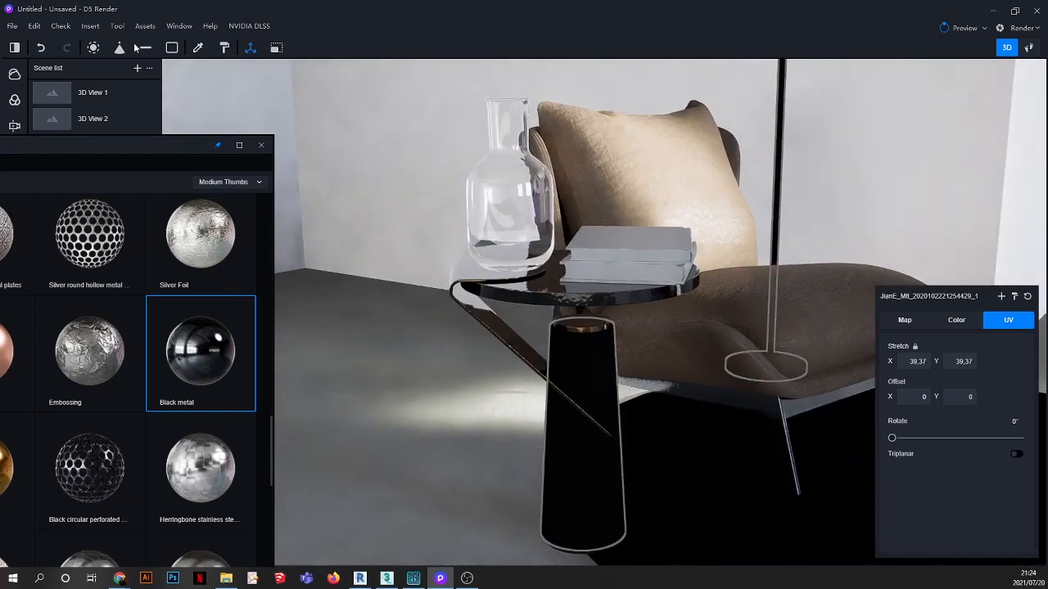
click(198, 48)
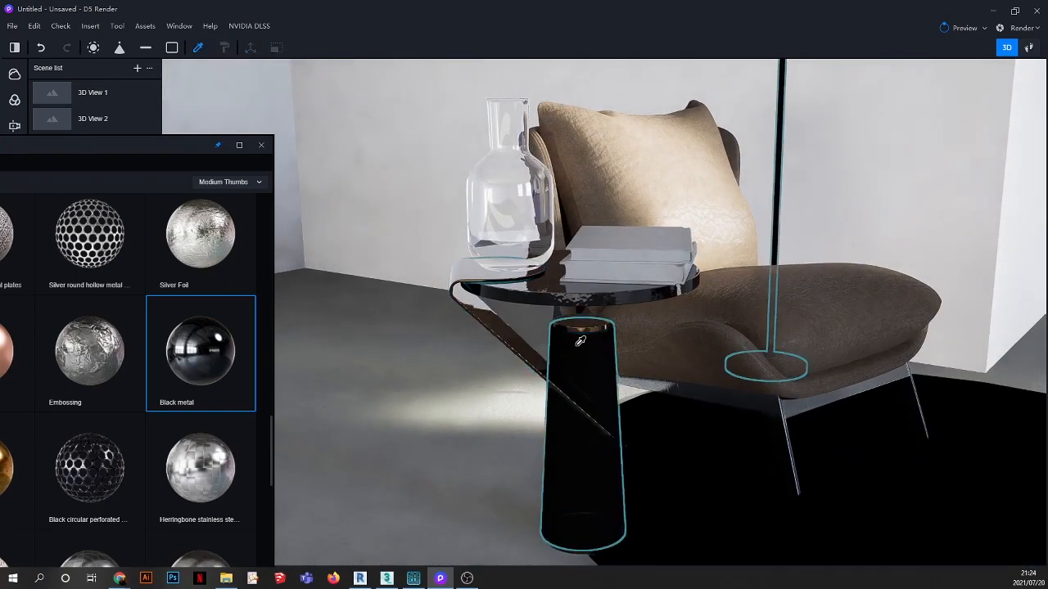
click(577, 350)
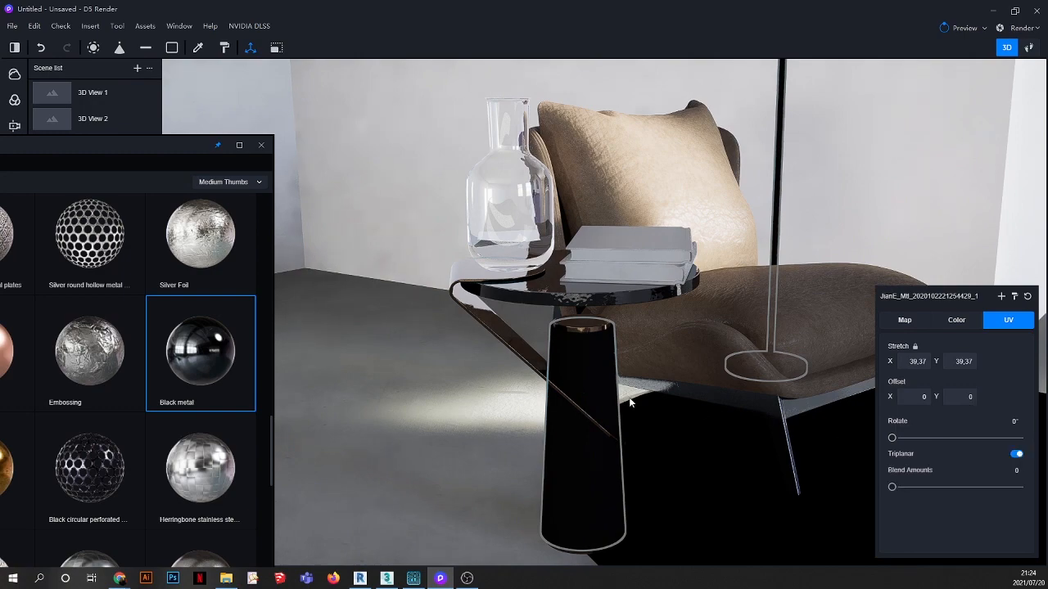
Step: Browse the online Metal materials for a finish that suits the side table's conical base
scroll(563, 377, up, 1)
scroll(588, 377, up, 1)
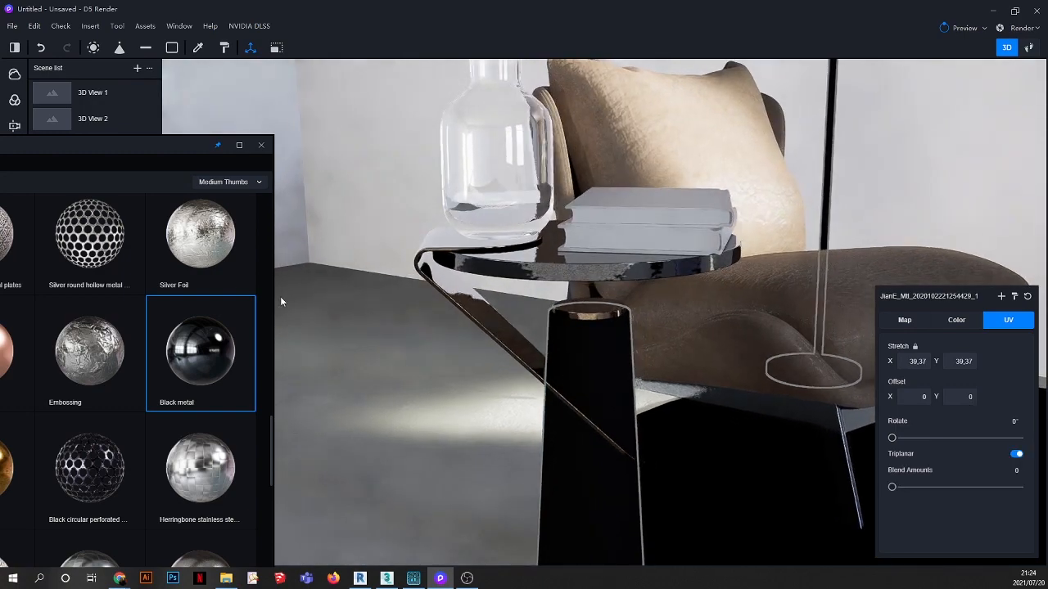
drag(150, 145, 344, 108)
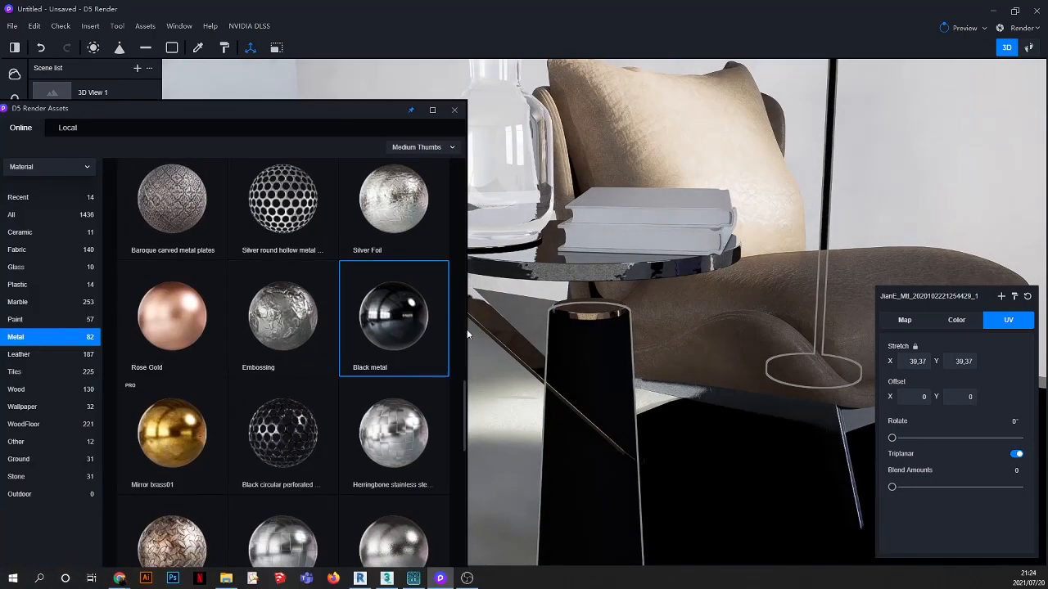
scroll(610, 281, down, 3)
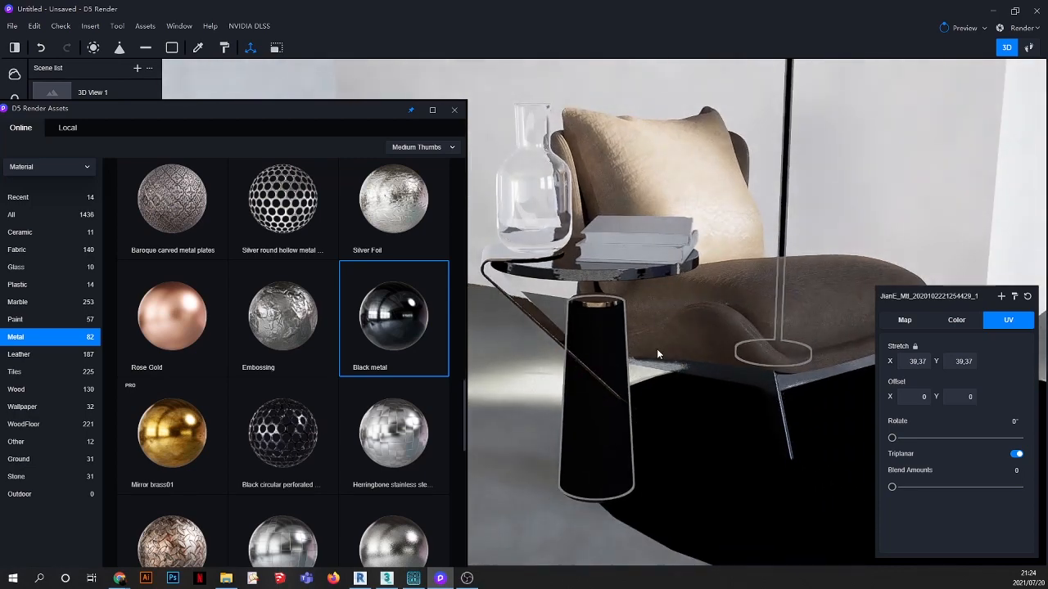
scroll(564, 352, up, 1)
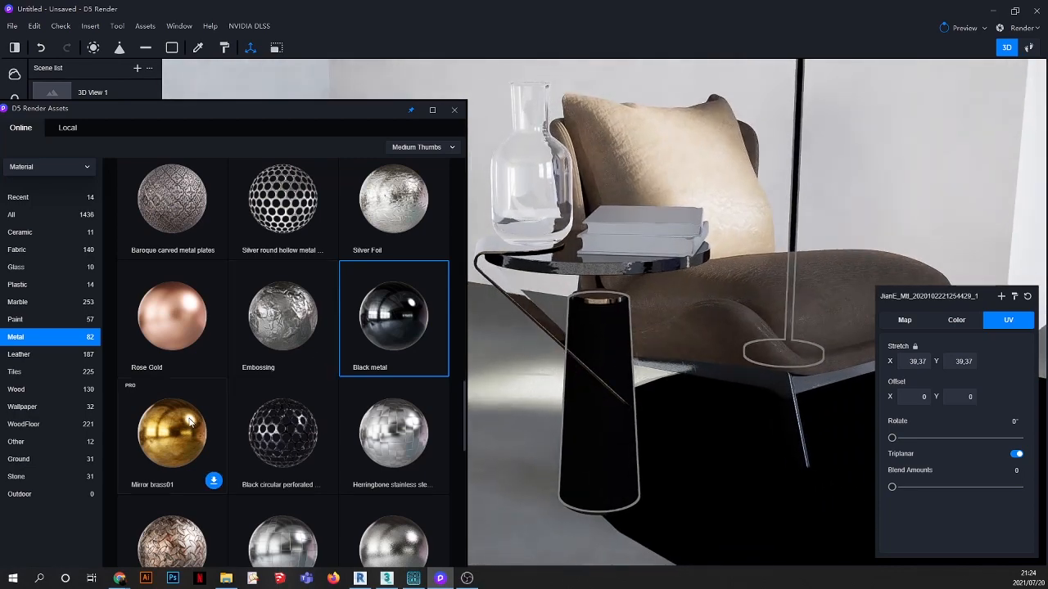
scroll(231, 351, up, 5)
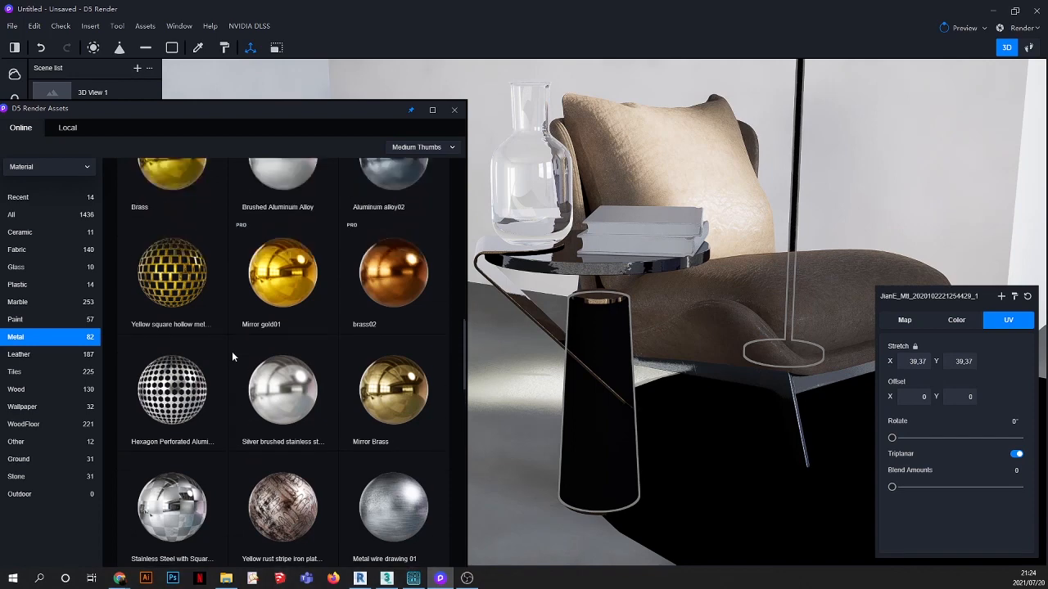
scroll(232, 351, up, 5)
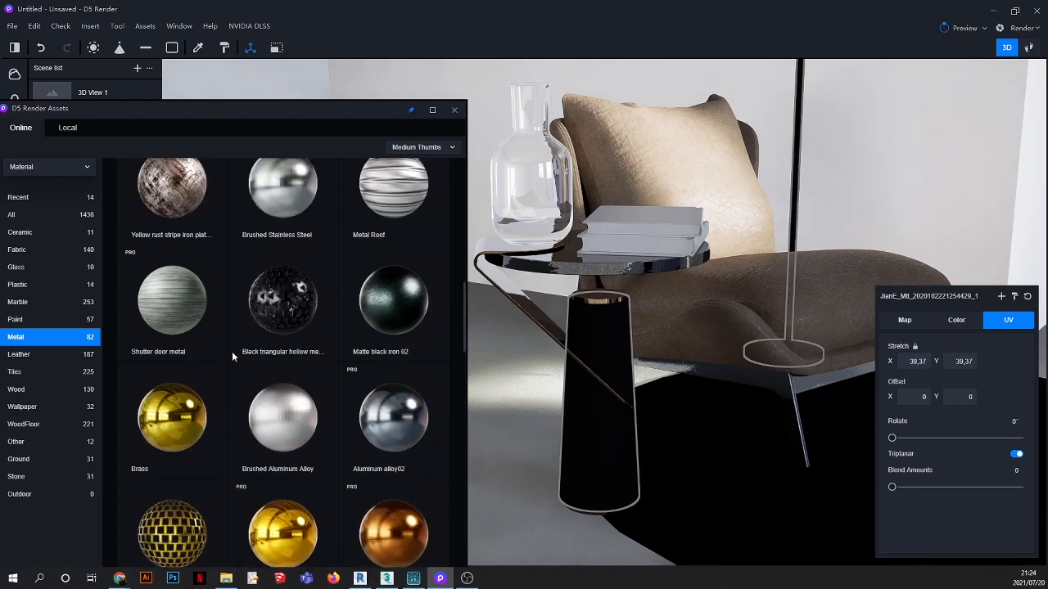
scroll(231, 357, up, 4)
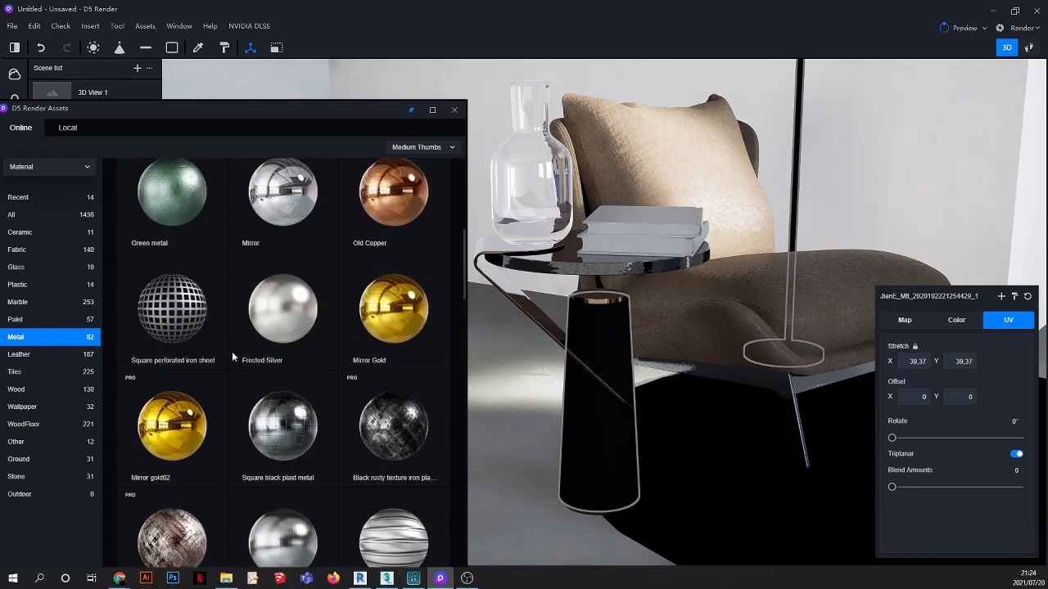
scroll(232, 351, up, 3)
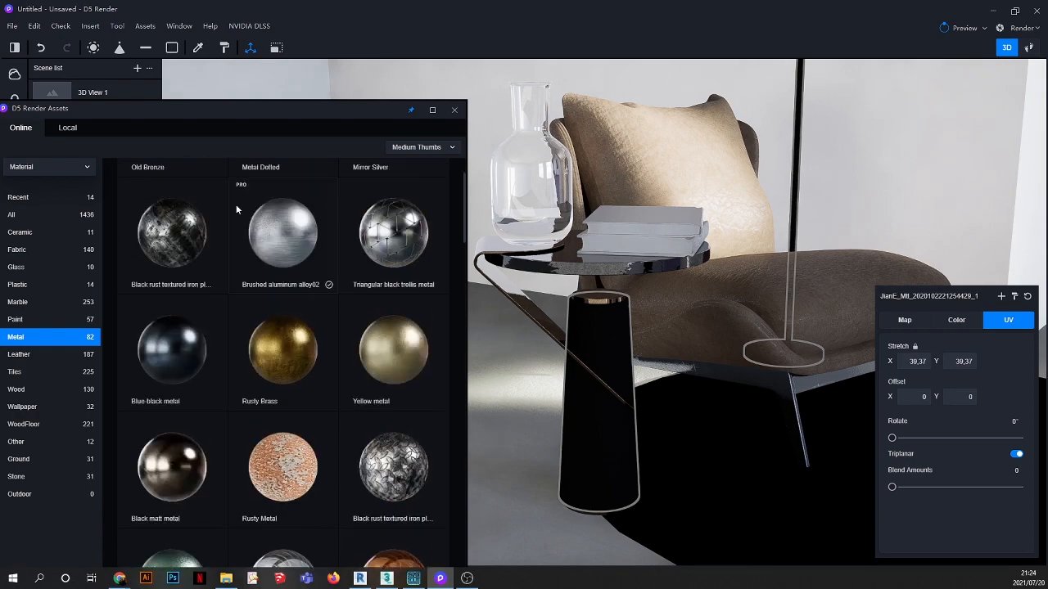
drag(314, 110, 315, 61)
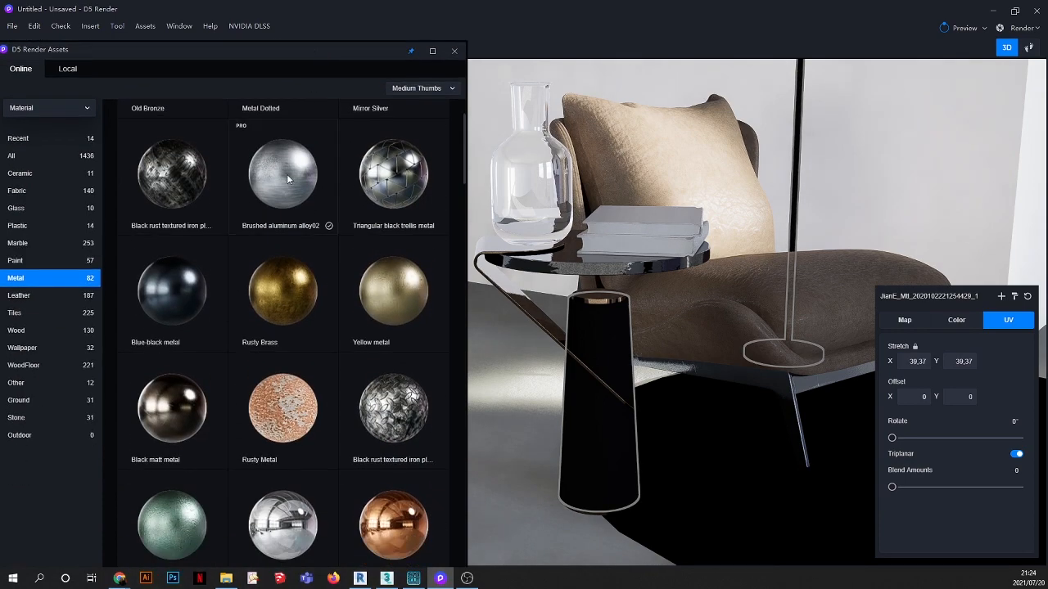
scroll(303, 312, up, 1)
scroll(302, 315, down, 10)
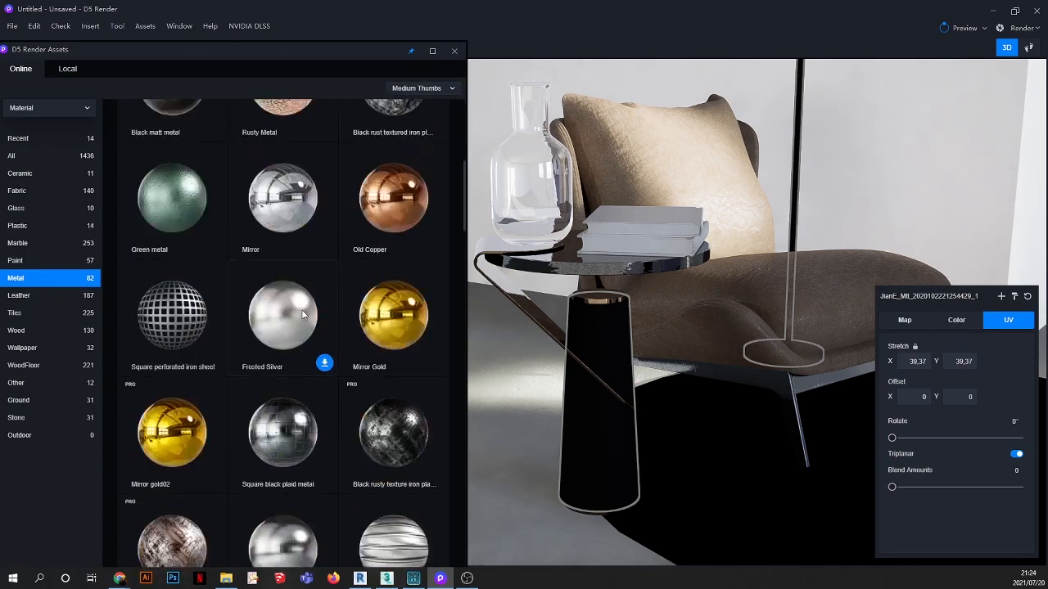
scroll(302, 322, down, 8)
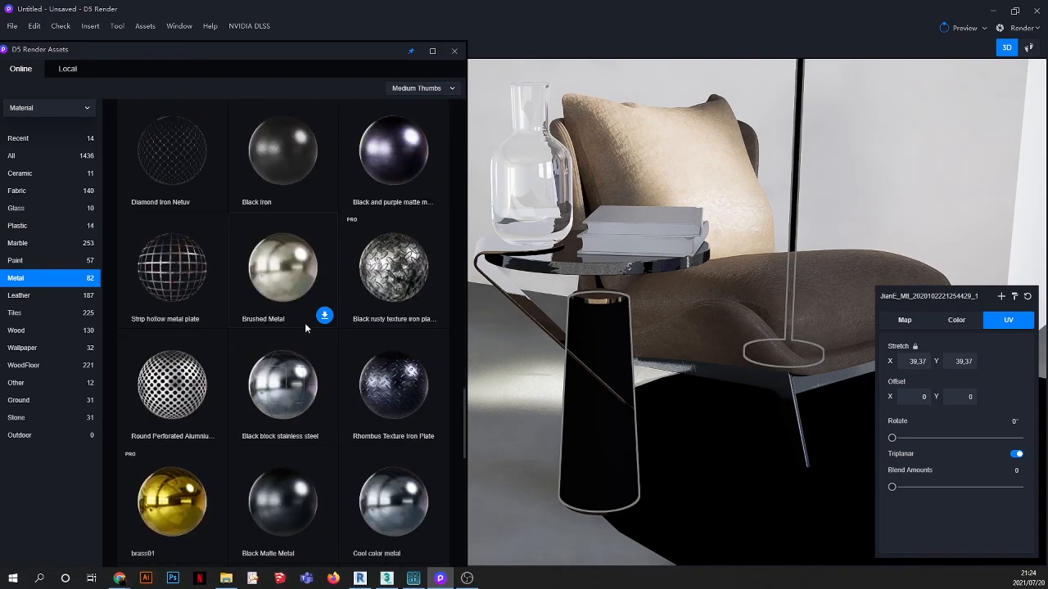
scroll(305, 327, down, 2)
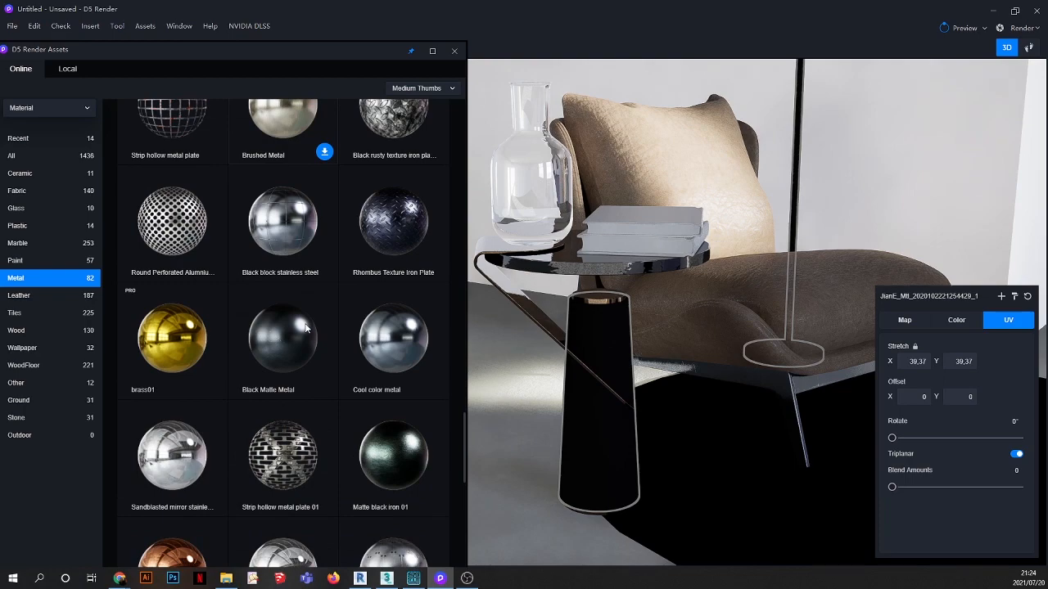
Step: Try the Silver brushed stainless steel material from the Metal category on the side table's conical base
right_drag(580, 389, 361, 350)
scroll(360, 314, down, 4)
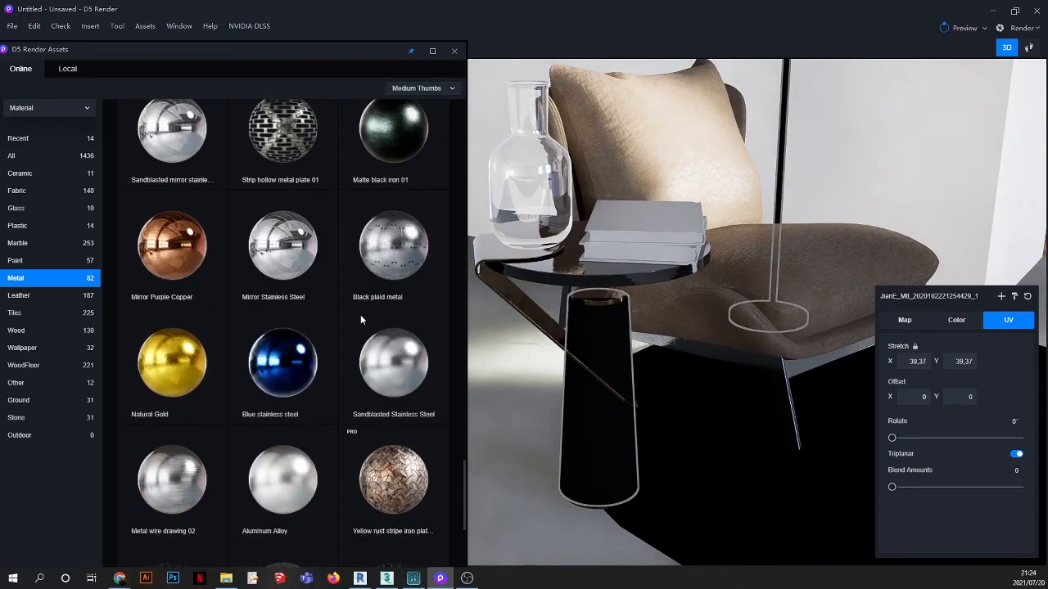
scroll(361, 318, down, 3)
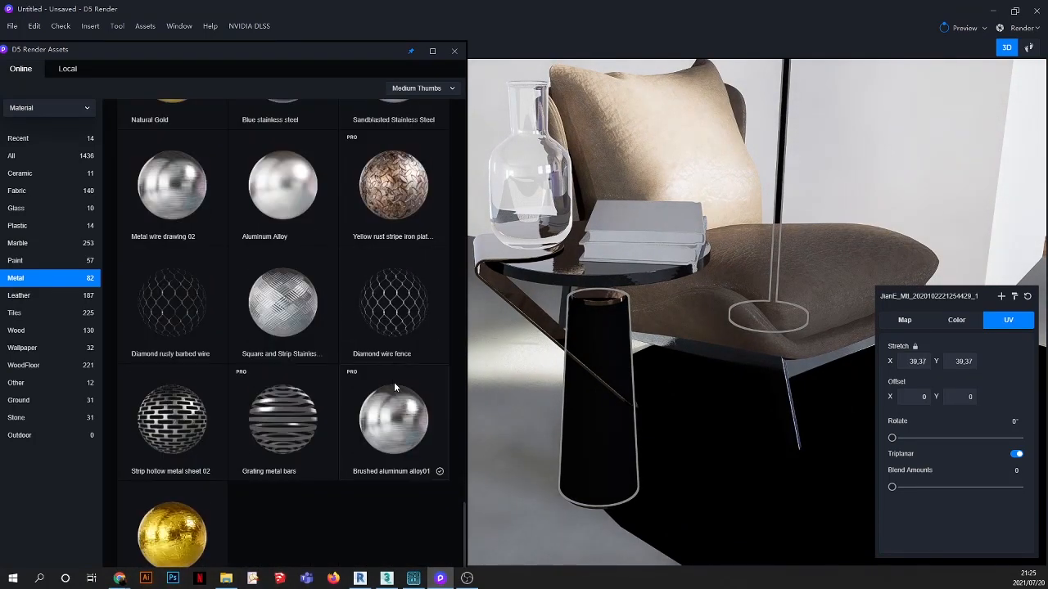
scroll(394, 381, up, 2)
scroll(363, 308, up, 3)
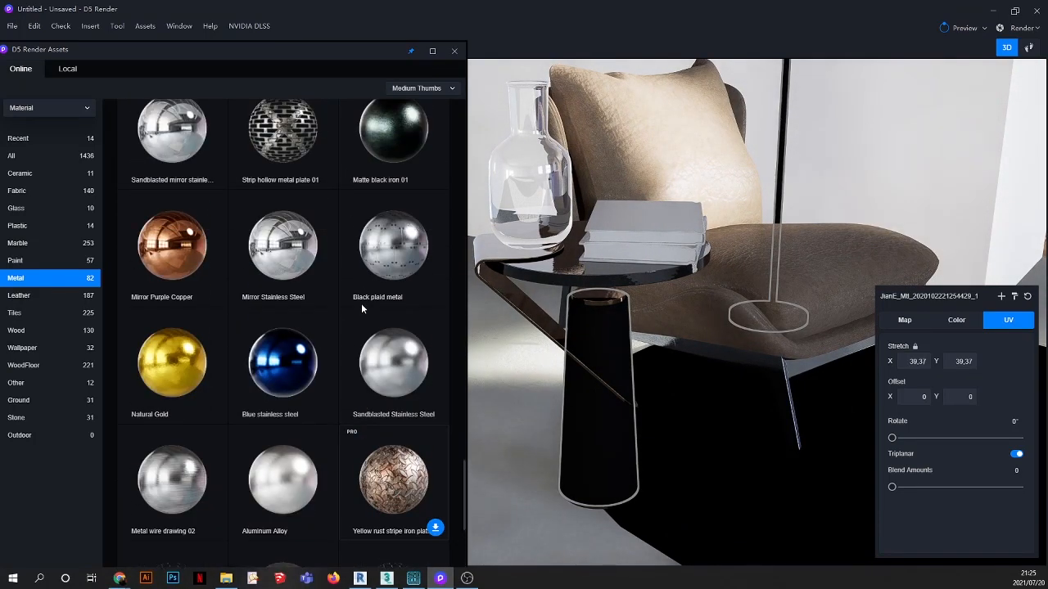
scroll(361, 307, up, 7)
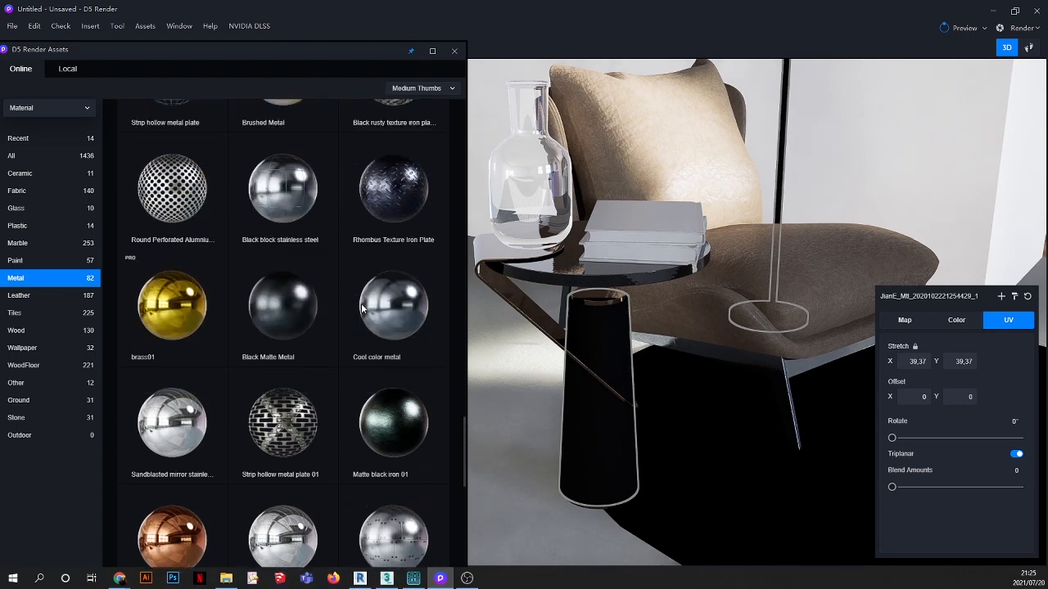
scroll(361, 307, up, 2)
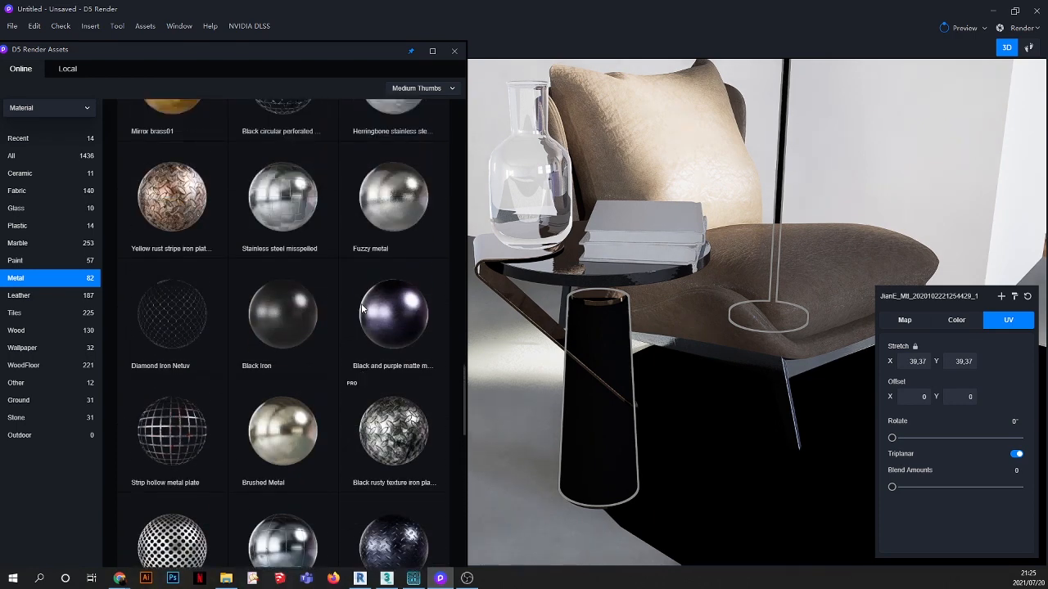
scroll(361, 307, up, 3)
scroll(361, 308, up, 5)
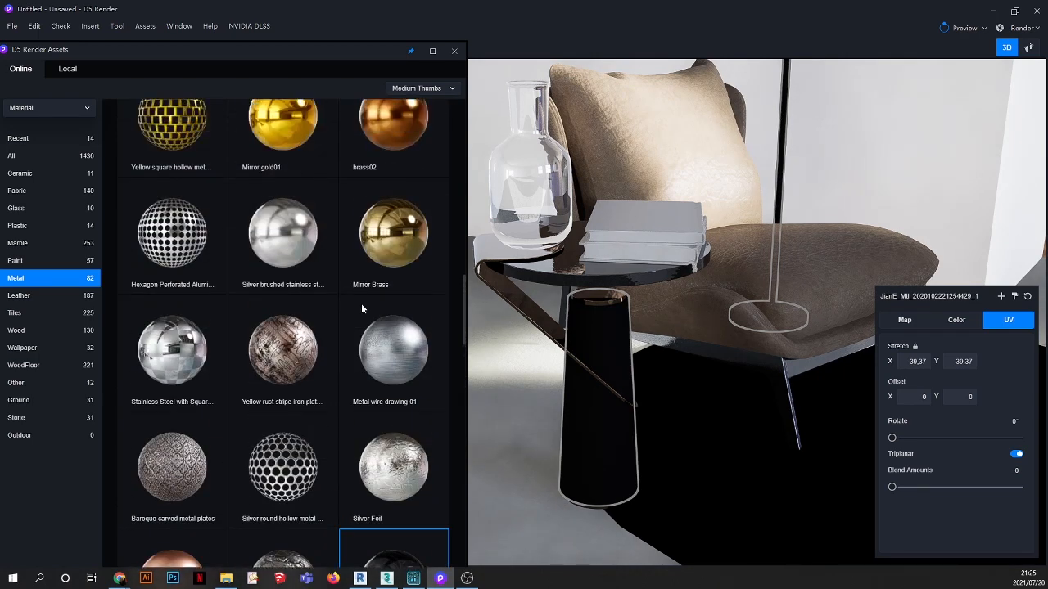
scroll(361, 308, up, 2)
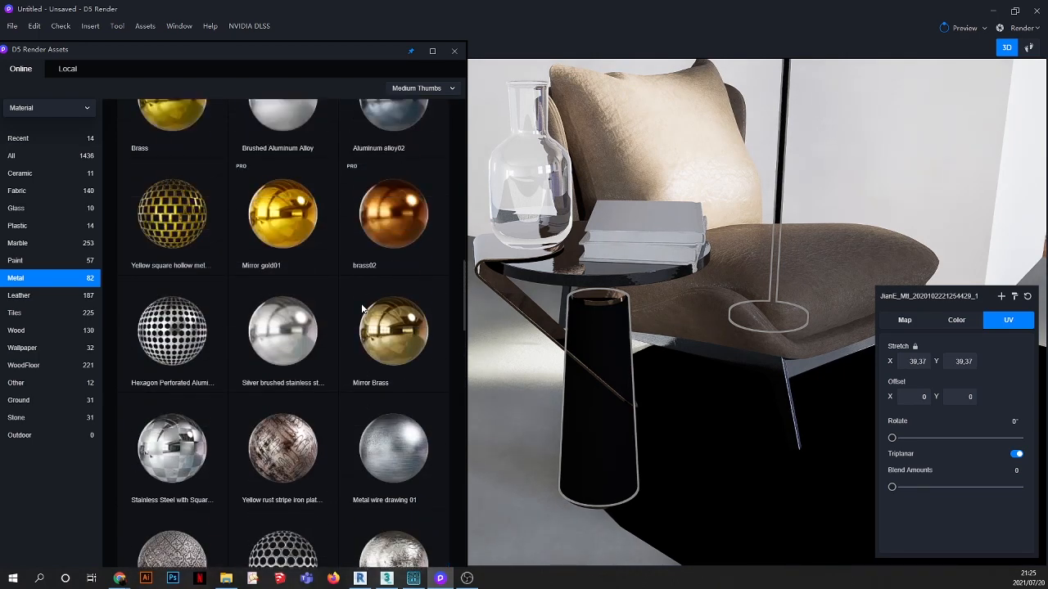
drag(583, 398, 594, 394)
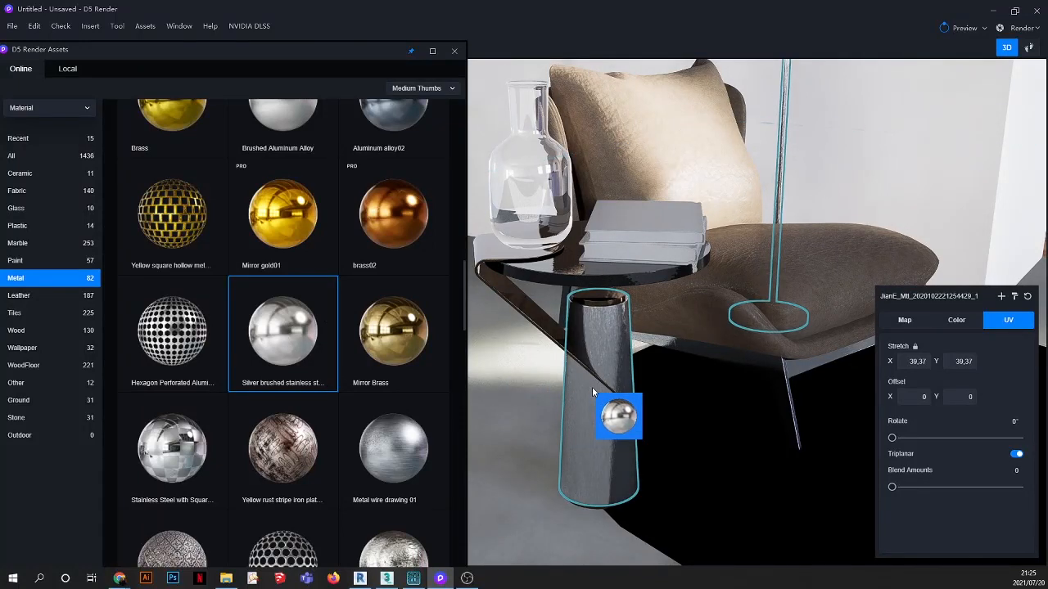
scroll(653, 348, down, 4)
scroll(762, 325, down, 2)
scroll(774, 321, up, 2)
drag(762, 325, 726, 332)
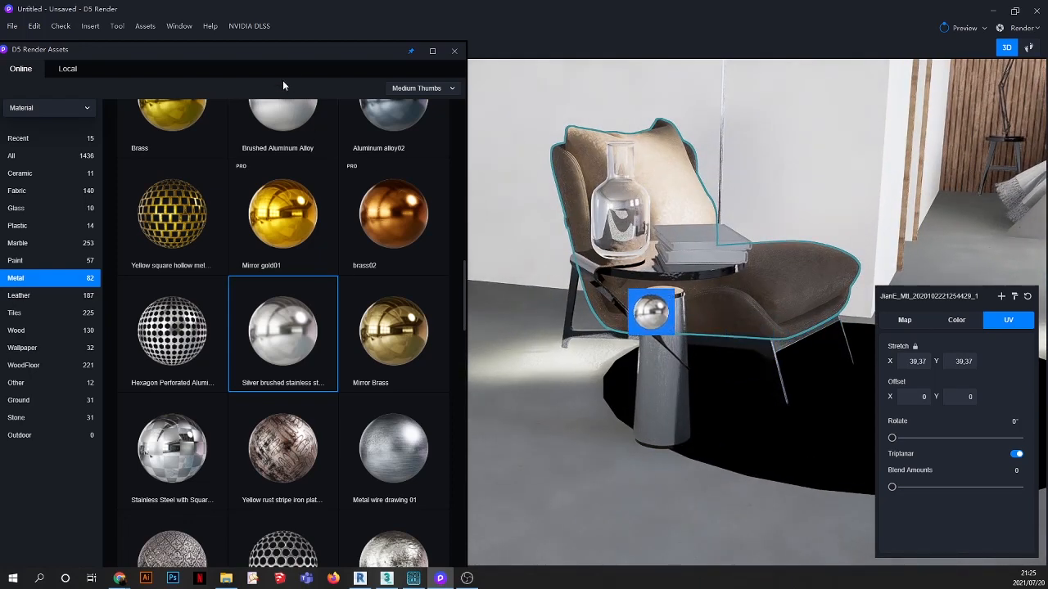
Step: Return to the saved Scene 1 view and inspect the side table's base up close beside the armchair
drag(304, 52, 209, 163)
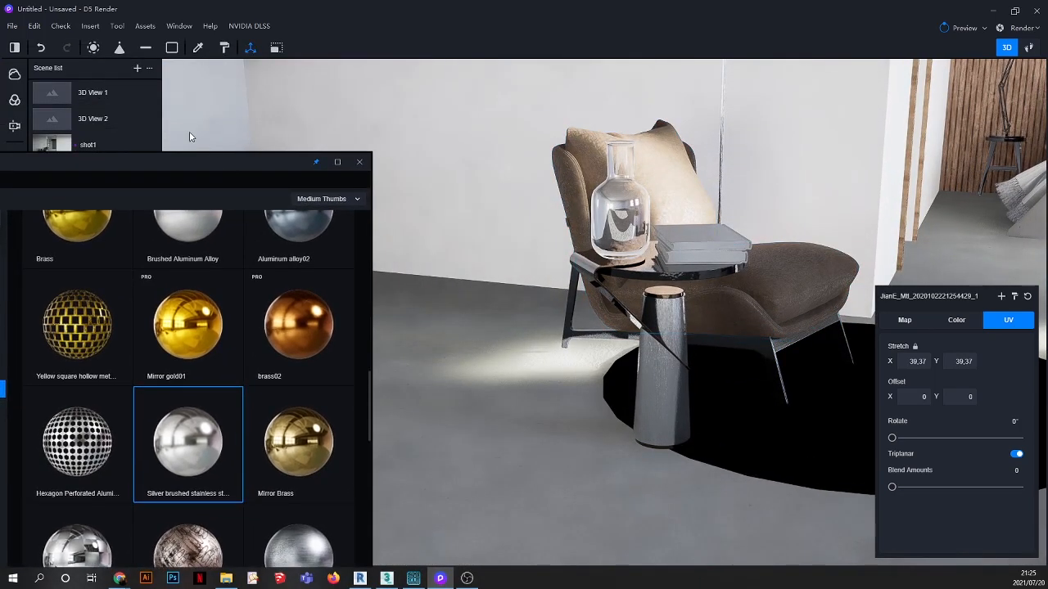
drag(90, 167, 119, 235)
click(55, 175)
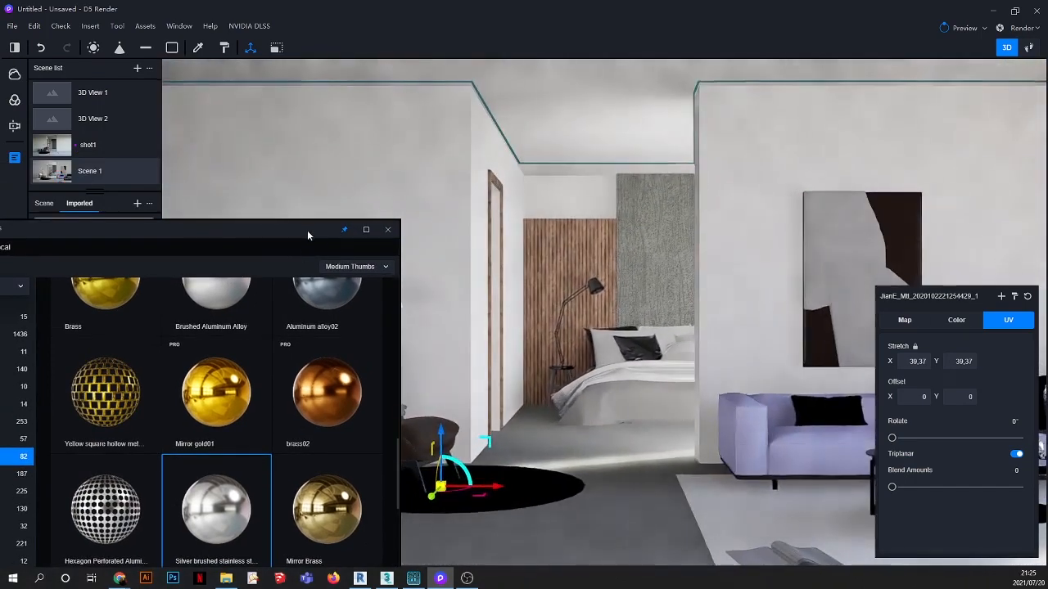
drag(307, 231, 849, 254)
drag(758, 524, 354, 487)
scroll(354, 486, up, 3)
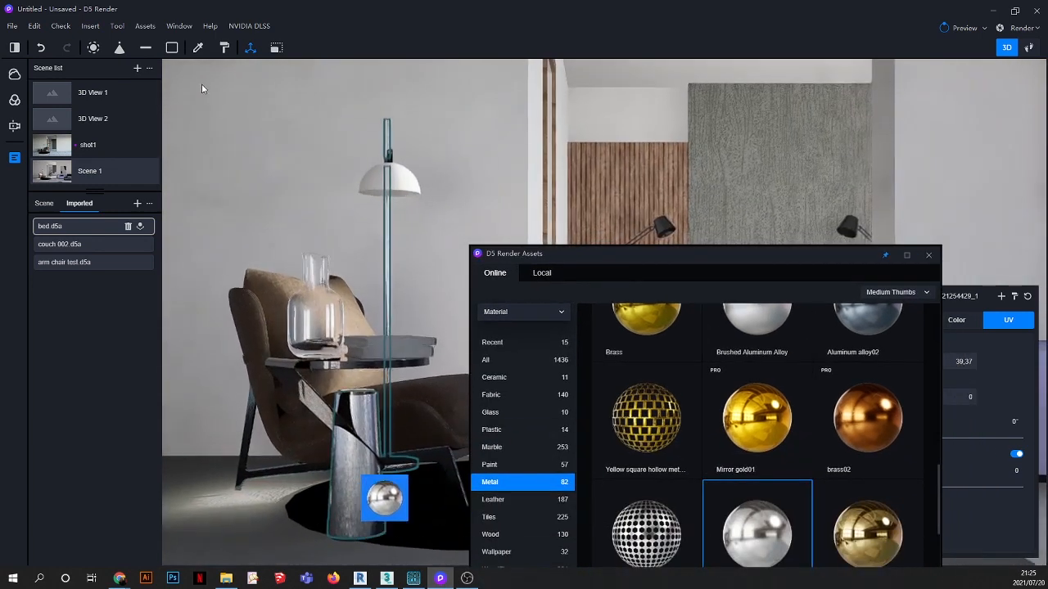
Step: Pick the Black metal material from the armchair's leg frame and apply it to the side table's conical base
click(197, 47)
scroll(423, 454, up, 1)
click(425, 455)
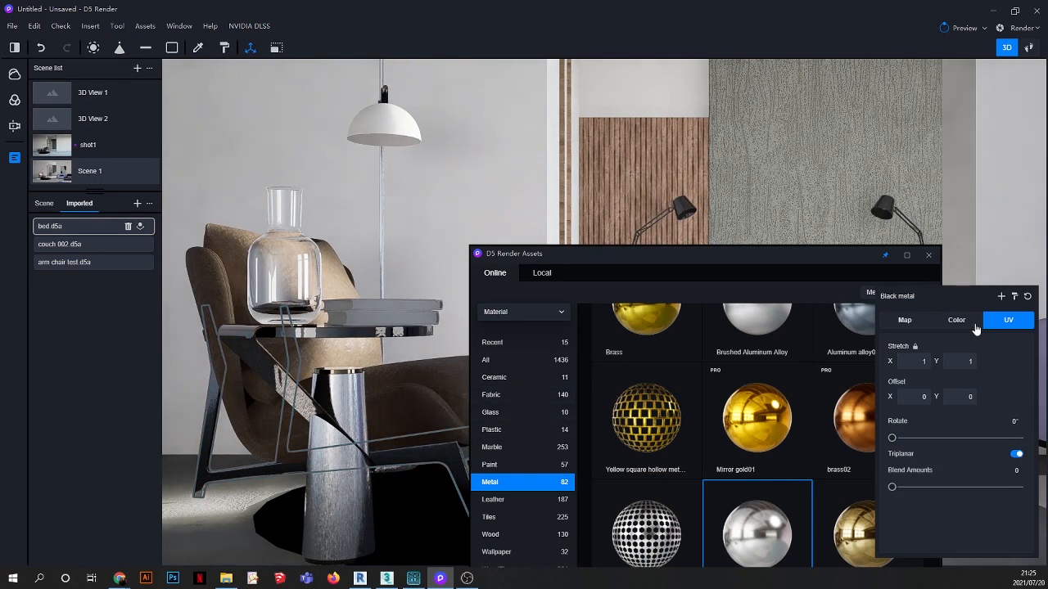
drag(436, 410, 341, 479)
drag(420, 490, 434, 486)
drag(561, 257, 634, 377)
drag(247, 350, 305, 378)
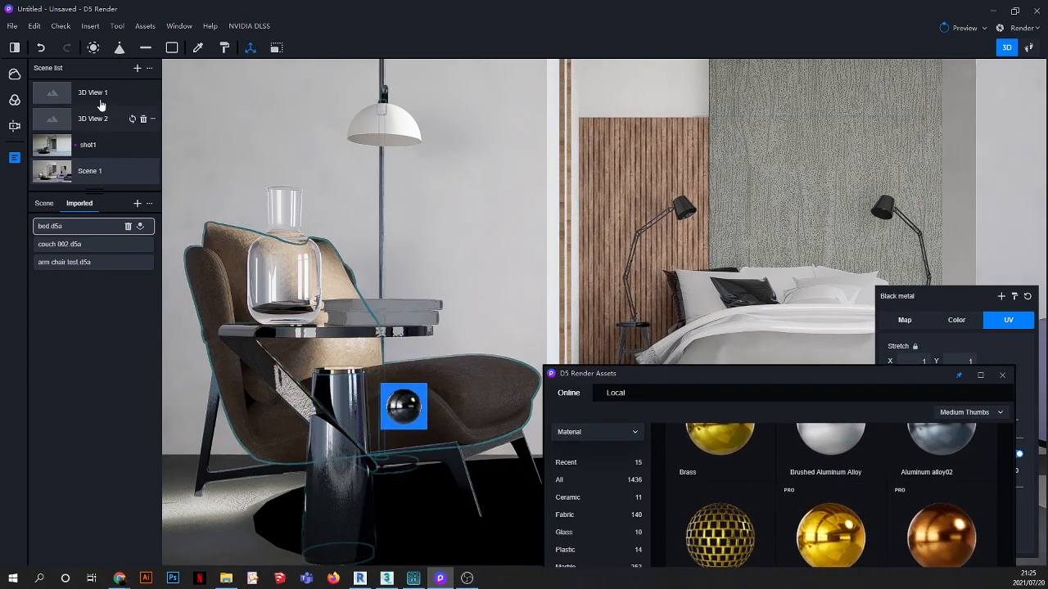
Step: Check the side table and armchair from the saved Scene 1 view and end the material placement
drag(403, 406, 175, 54)
click(60, 178)
drag(264, 206, 389, 408)
scroll(337, 396, up, 3)
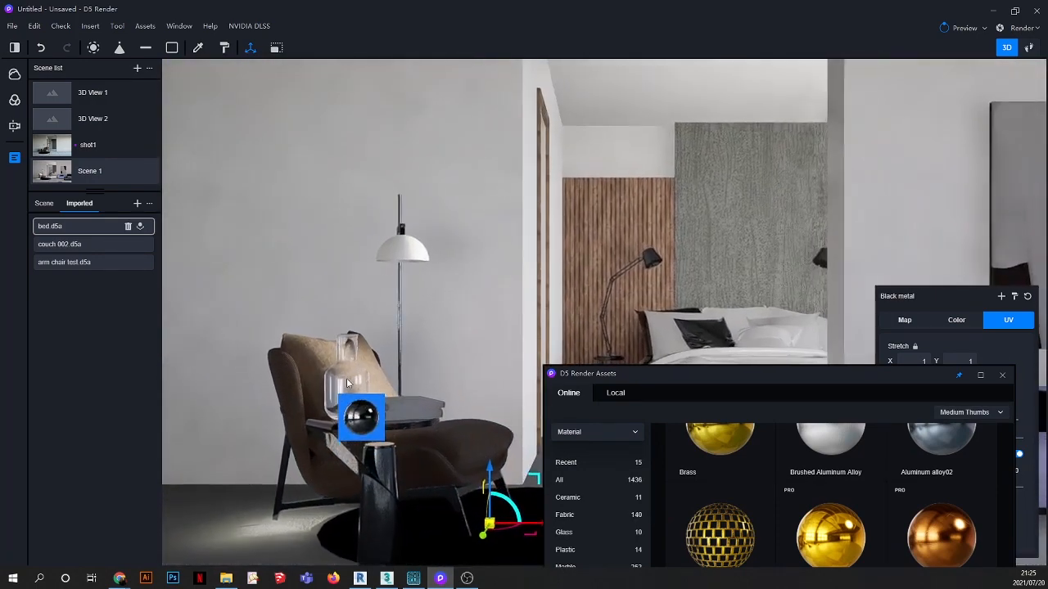
right_drag(354, 363, 311, 564)
right_drag(382, 344, 344, 551)
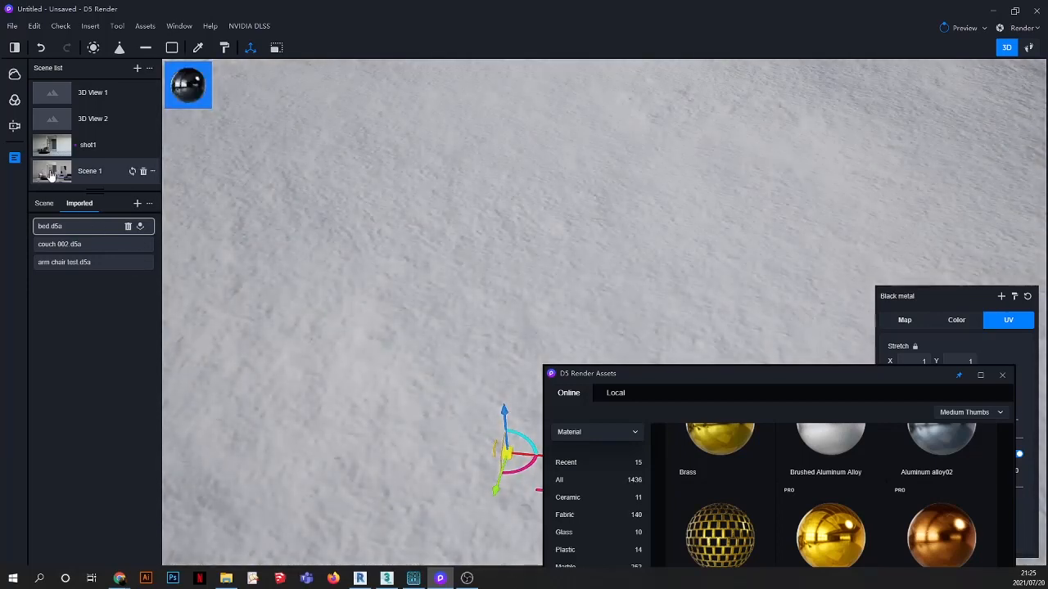
click(51, 175)
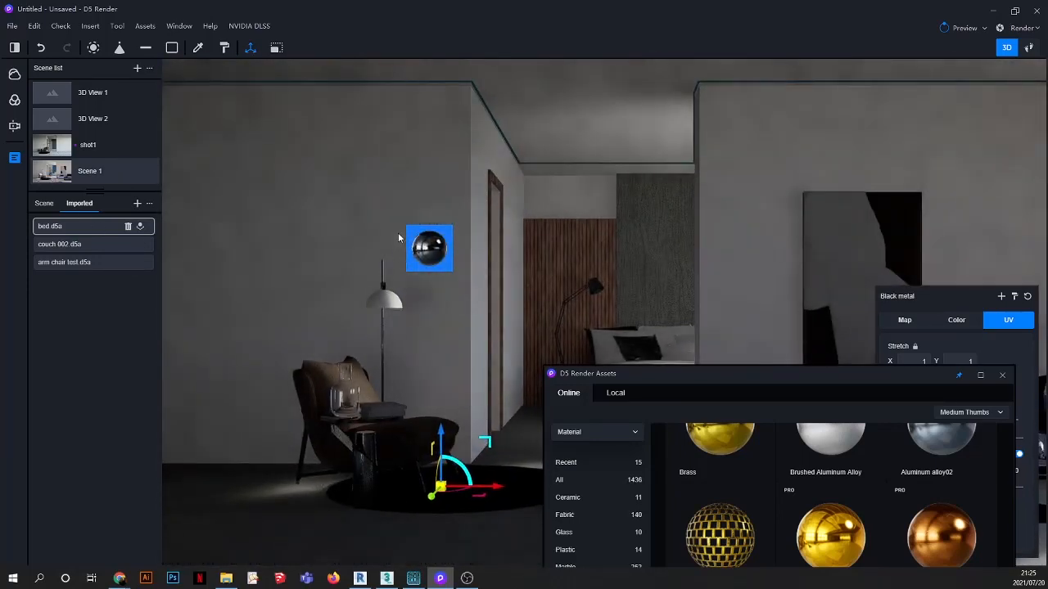
key(Escape)
key(Escape)
Step: Set the camera's field of view to 75° and view the armchair and side table from above
scroll(321, 400, up, 5)
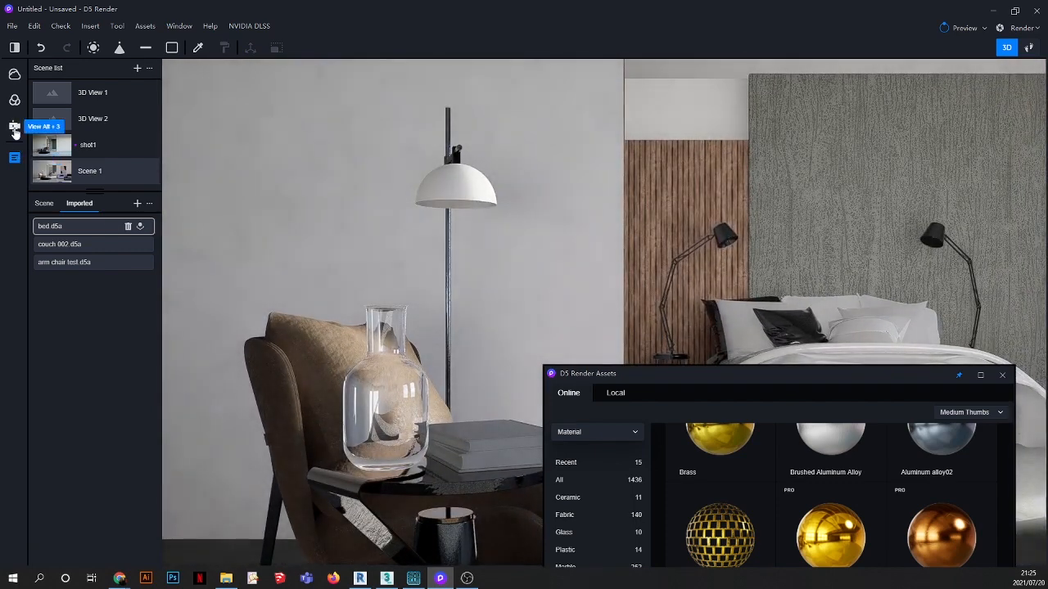
click(14, 127)
drag(70, 206, 85, 207)
right_drag(466, 329, 493, 435)
Step: Switch the online asset library from materials to models and browse the Flower category for a plant
drag(660, 374, 736, 129)
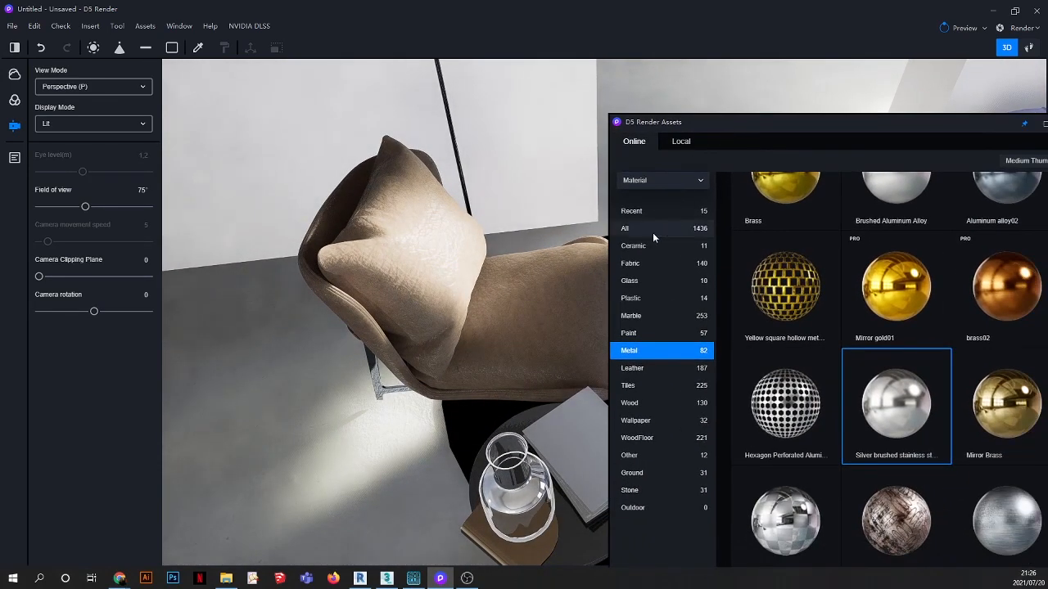
click(653, 180)
click(646, 198)
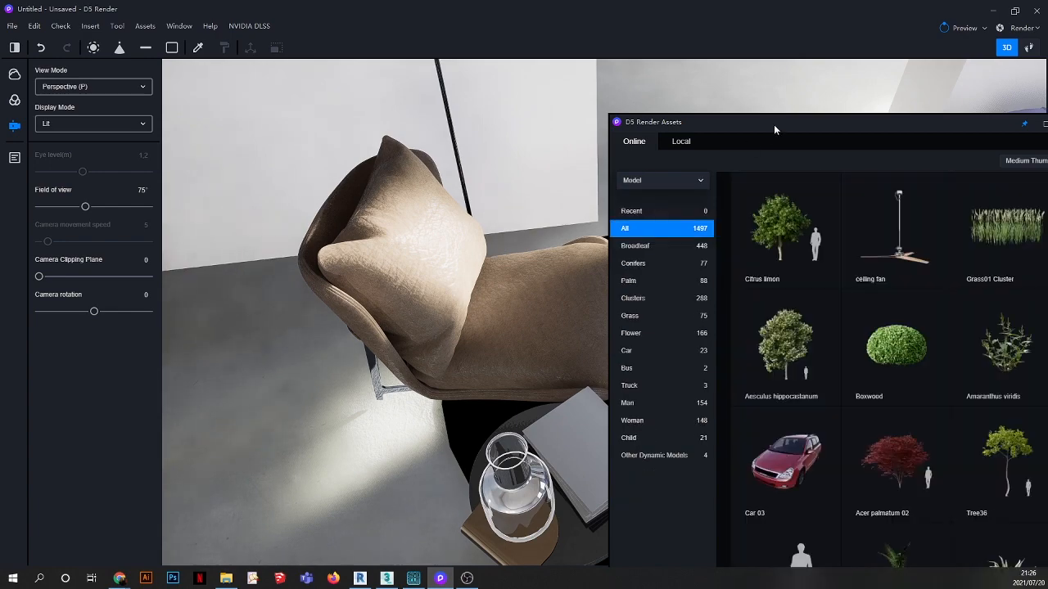
drag(793, 120, 219, 64)
click(70, 280)
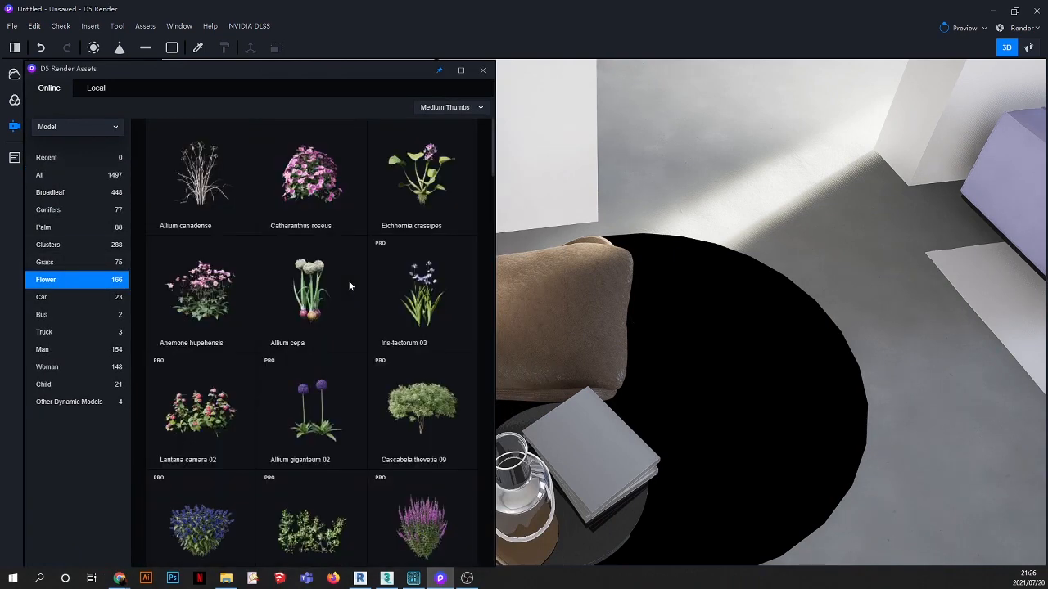
scroll(687, 321, down, 2)
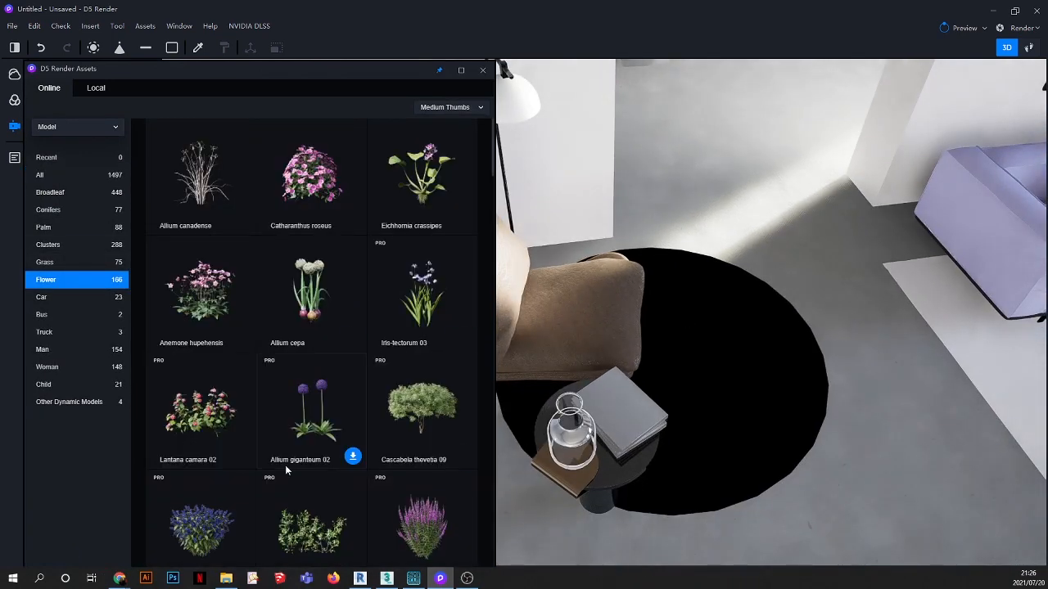
scroll(339, 355, down, 4)
scroll(340, 361, down, 7)
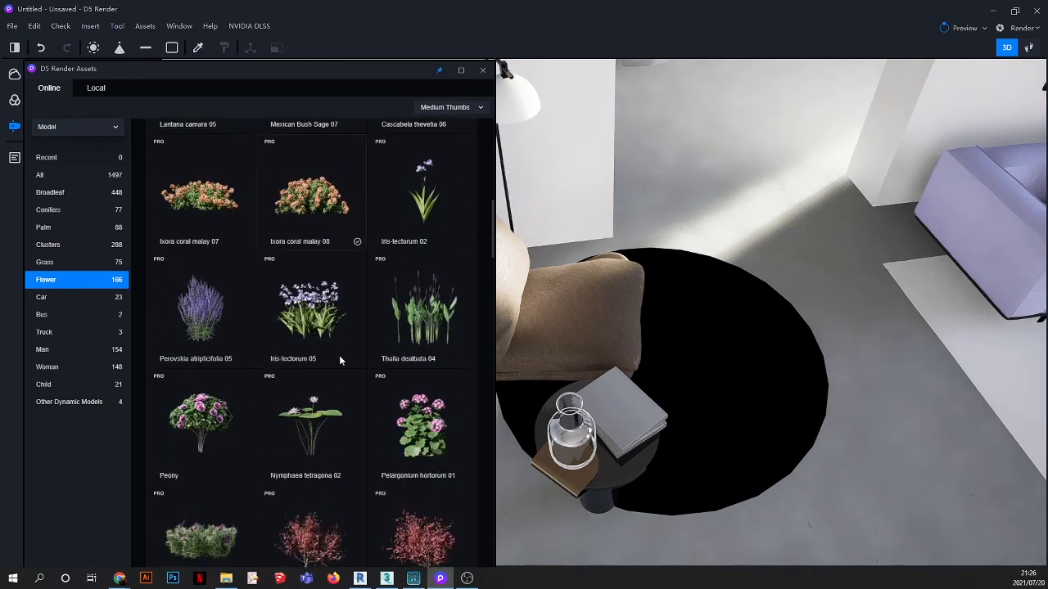
scroll(341, 357, down, 10)
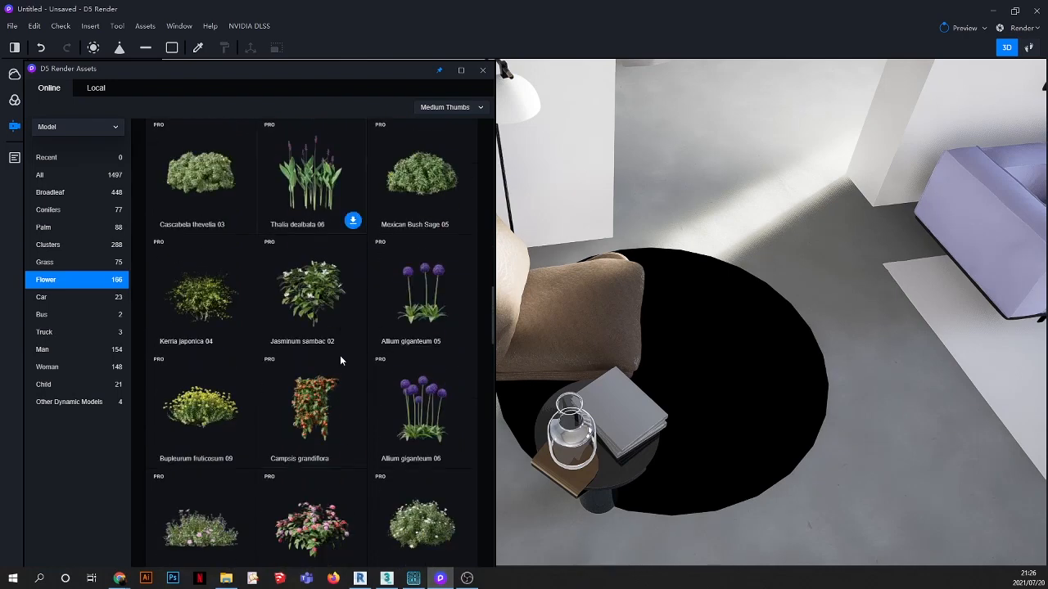
scroll(343, 366, down, 7)
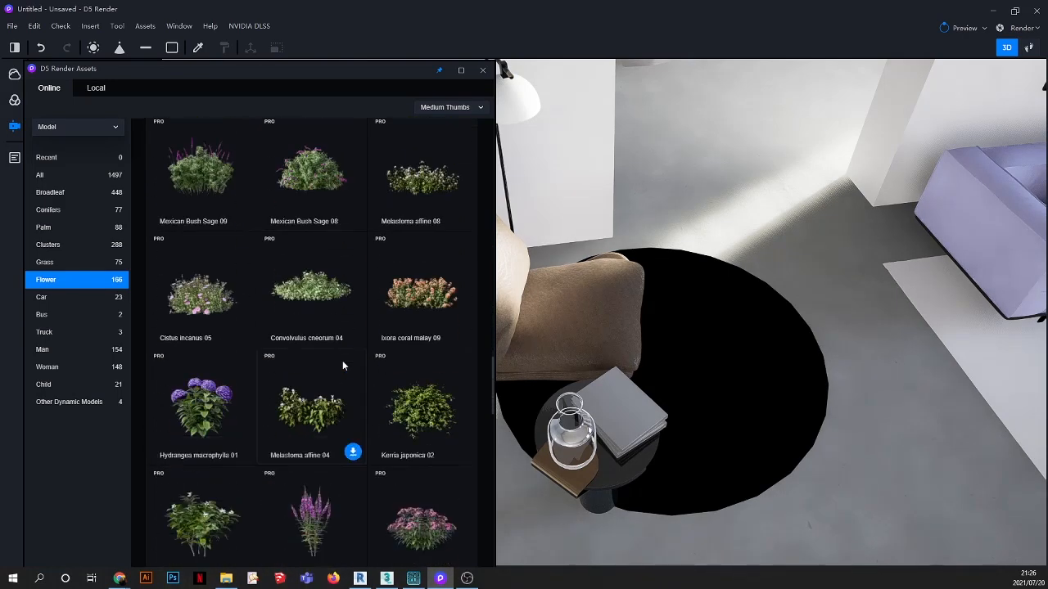
Step: Look through the Flower models in the online asset library for a plant that suits the vase on the side table
scroll(343, 365, down, 1)
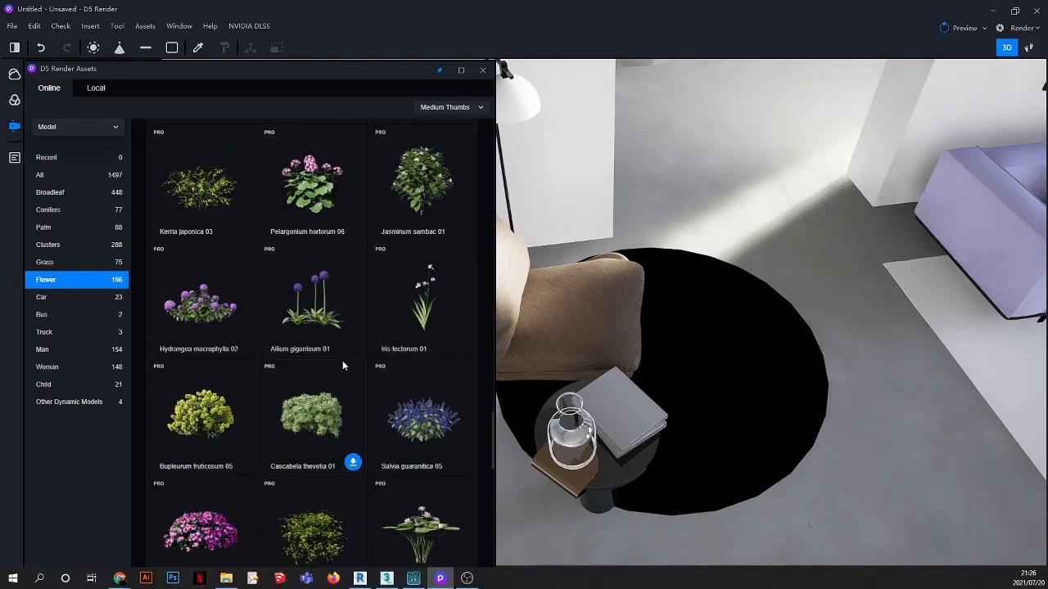
scroll(342, 360, down, 5)
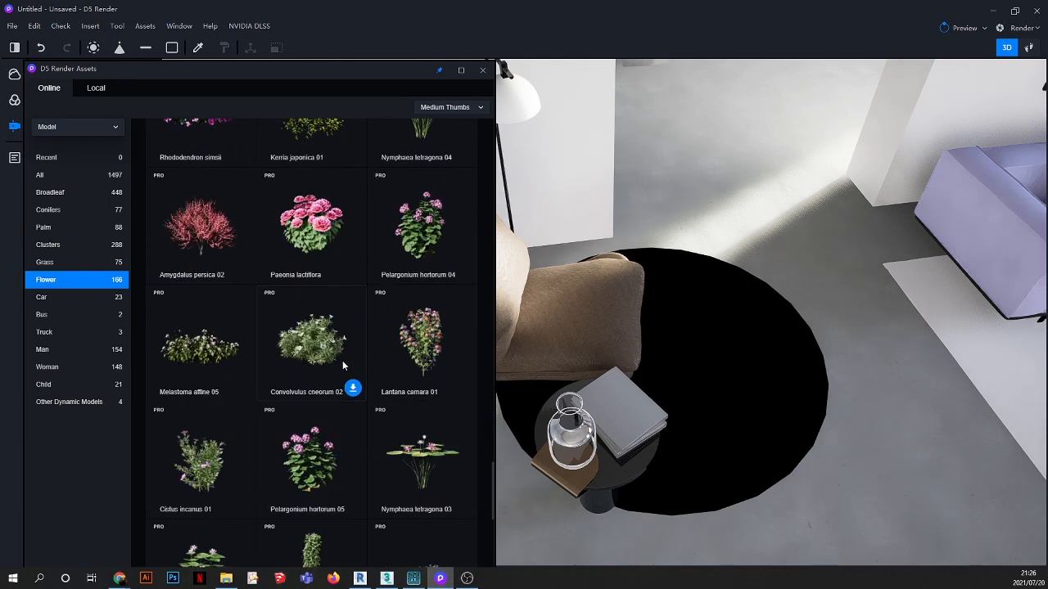
scroll(343, 366, down, 6)
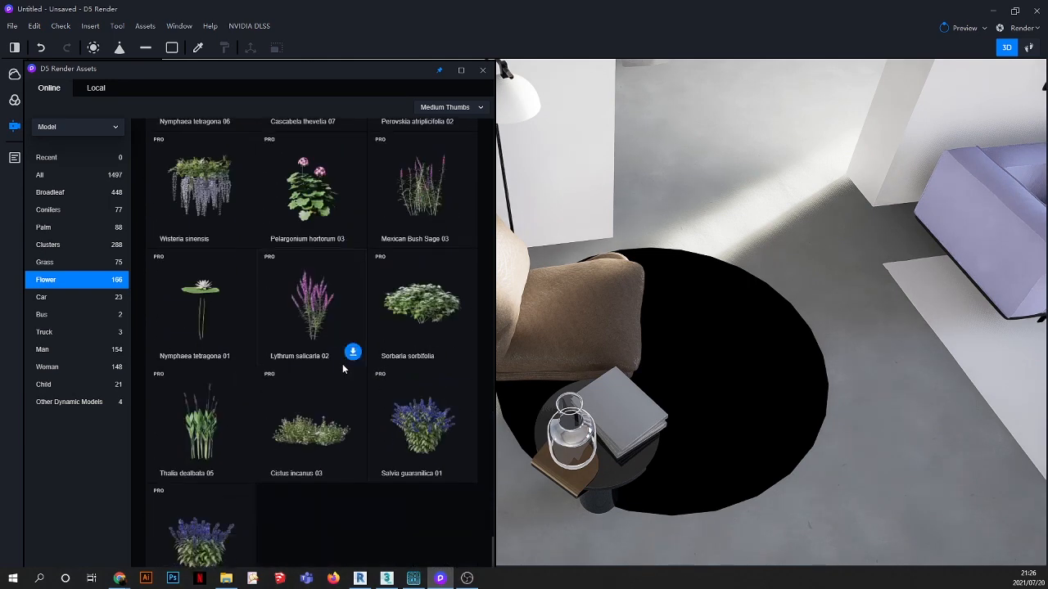
scroll(342, 364, up, 5)
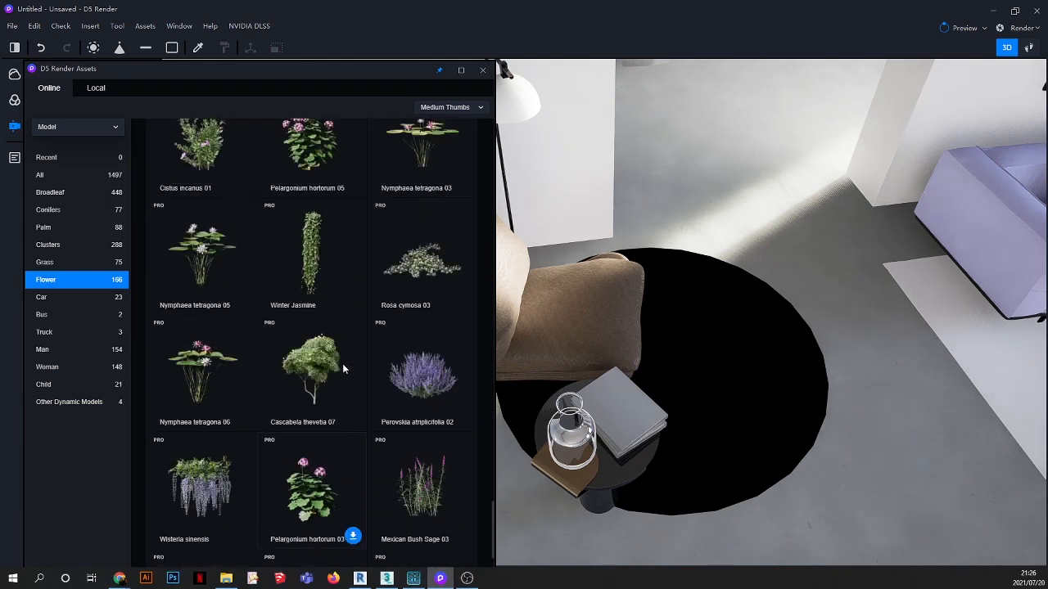
scroll(343, 368, up, 4)
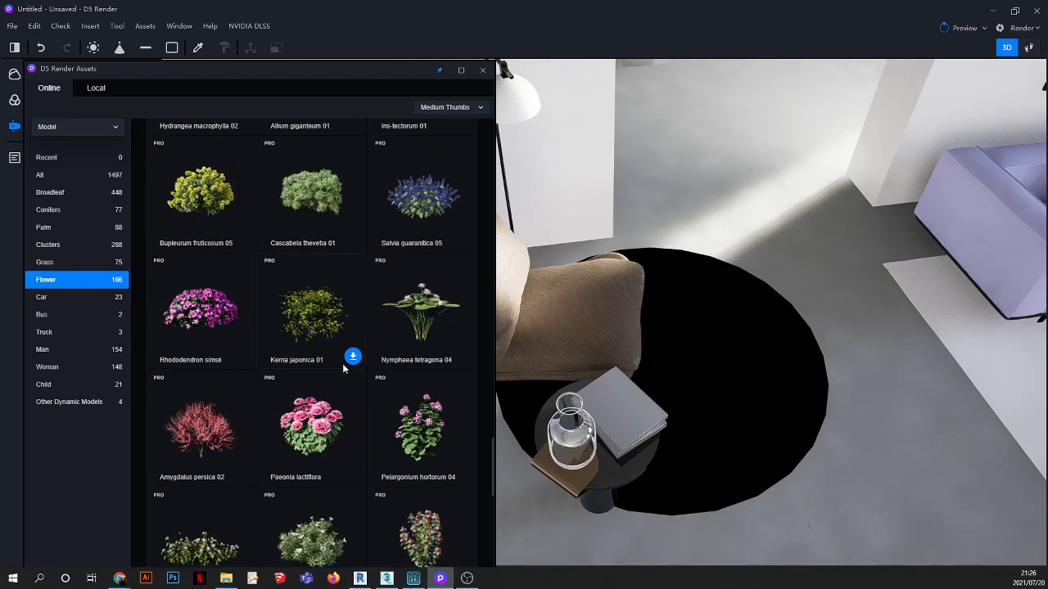
scroll(364, 245, up, 1)
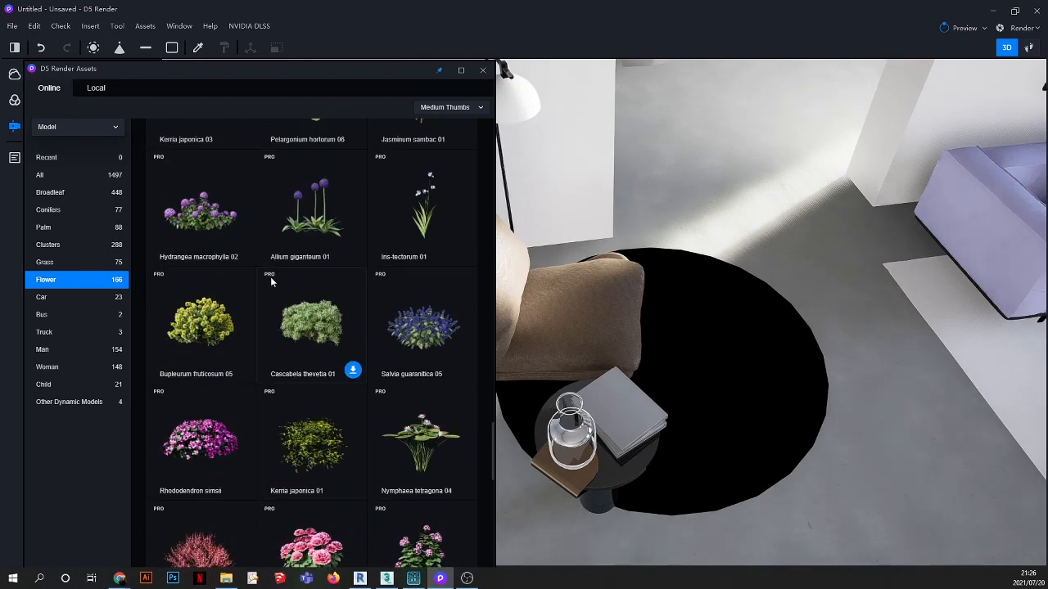
scroll(273, 272, up, 3)
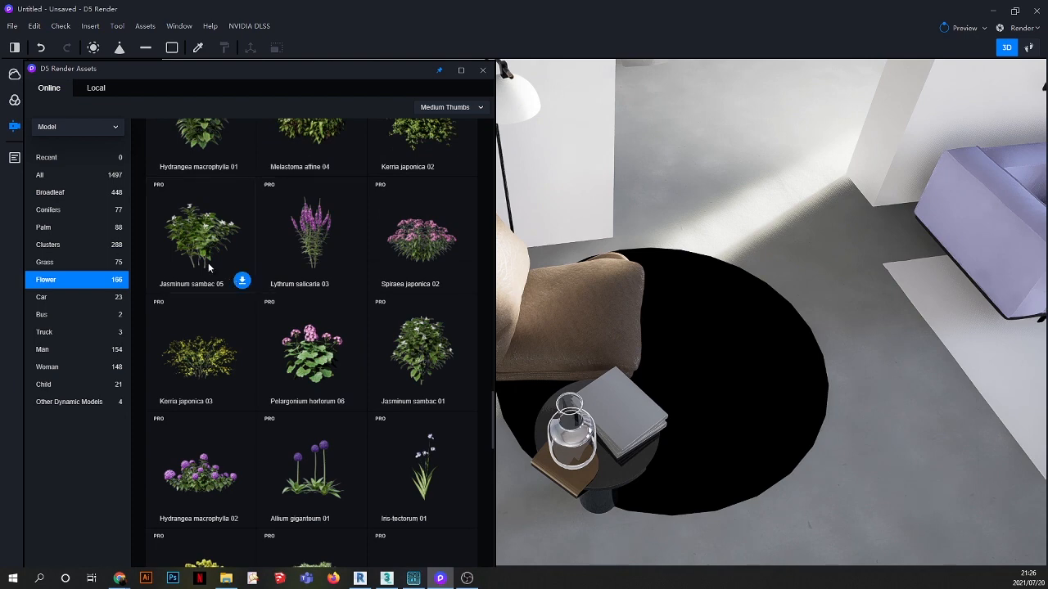
scroll(208, 268, up, 1)
scroll(248, 327, up, 7)
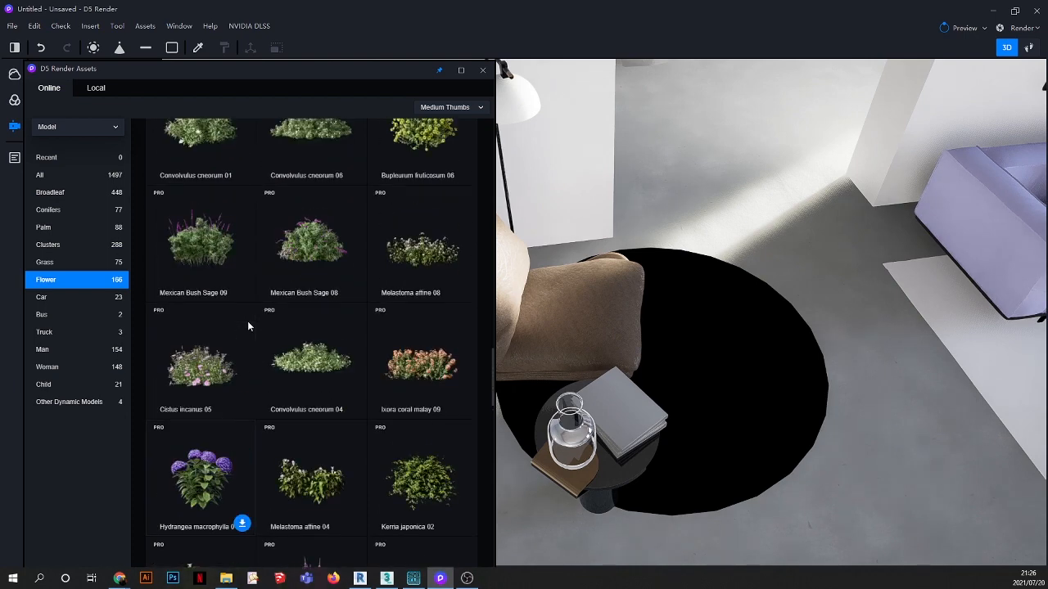
scroll(248, 327, up, 2)
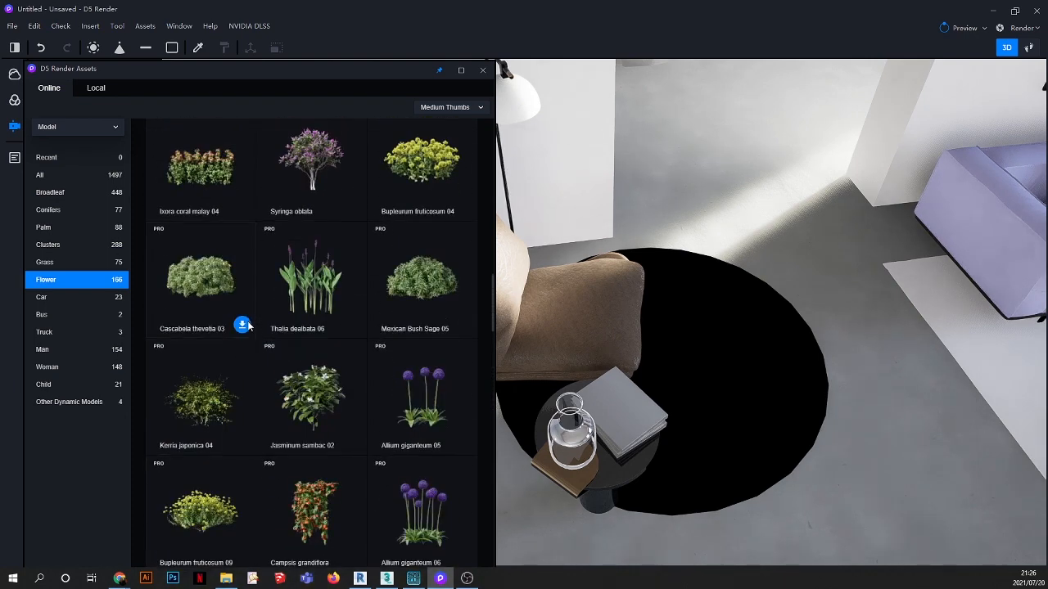
scroll(249, 327, up, 2)
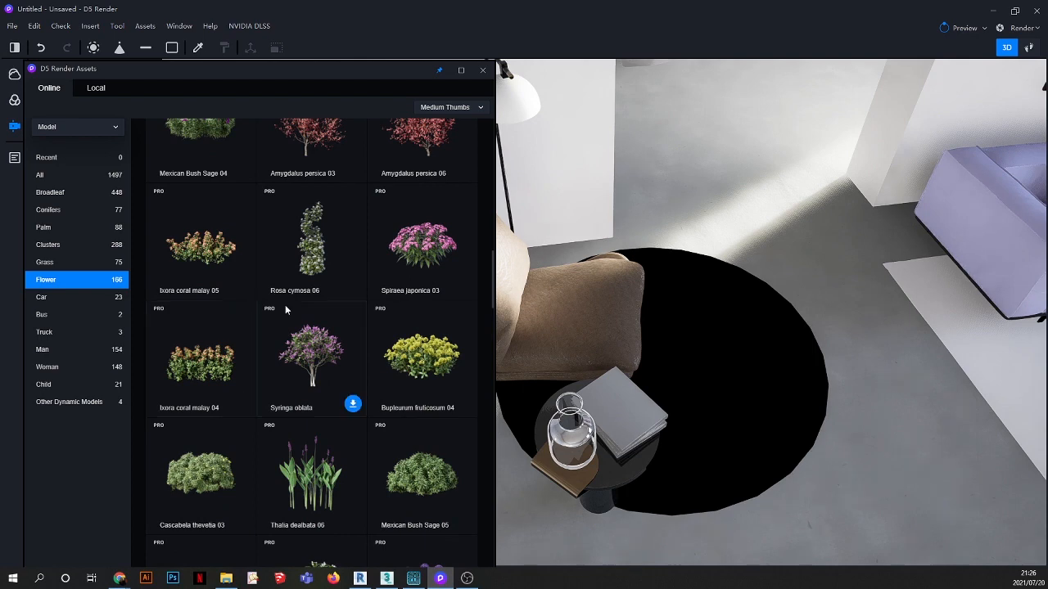
scroll(293, 299, up, 4)
scroll(318, 312, up, 2)
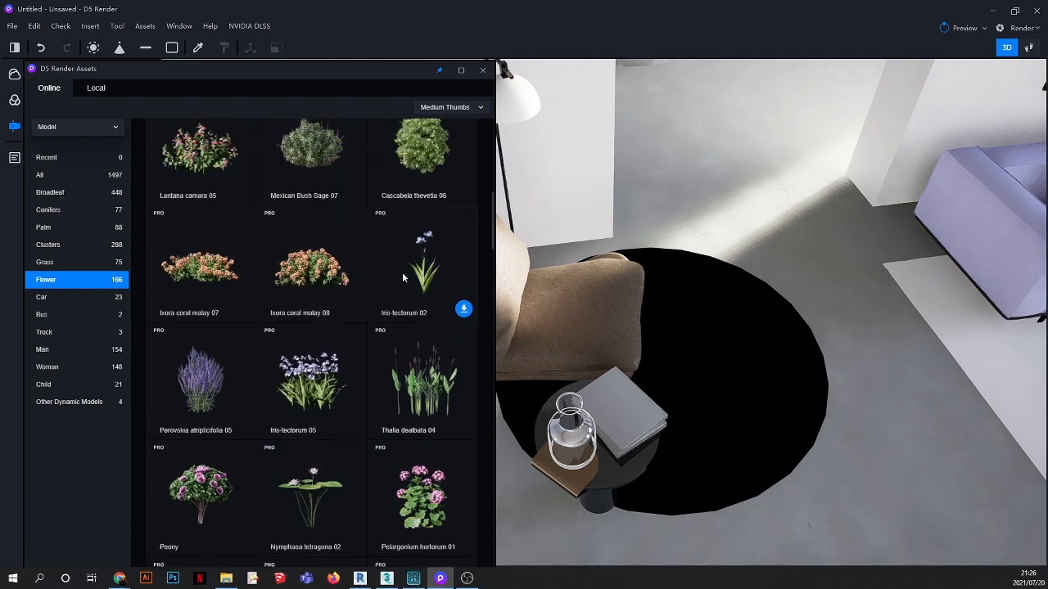
scroll(301, 286, up, 4)
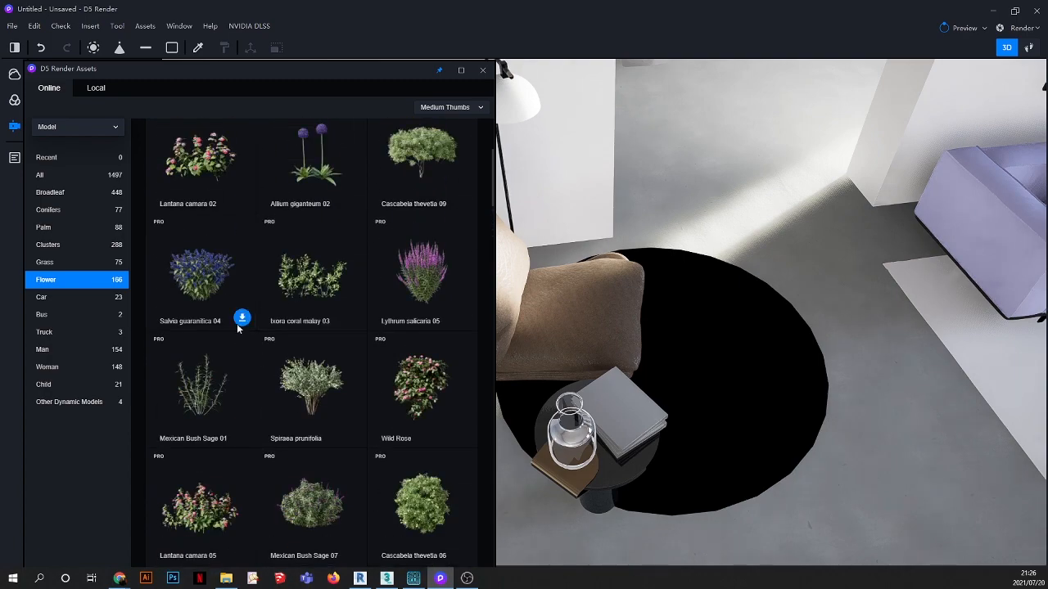
scroll(238, 335, up, 2)
scroll(235, 341, down, 2)
scroll(234, 341, down, 6)
scroll(234, 342, down, 2)
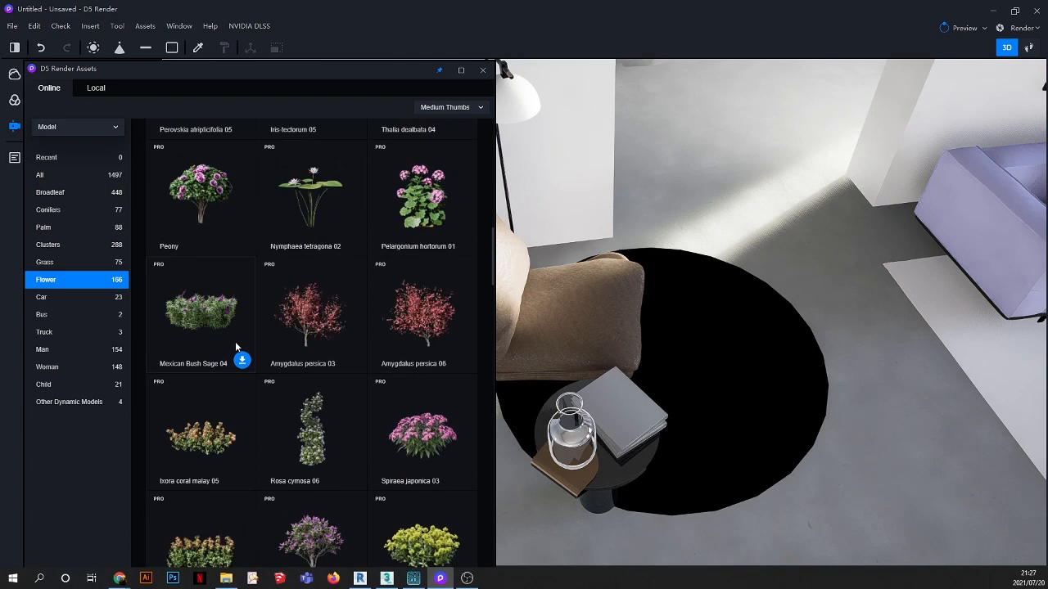
scroll(308, 329, down, 2)
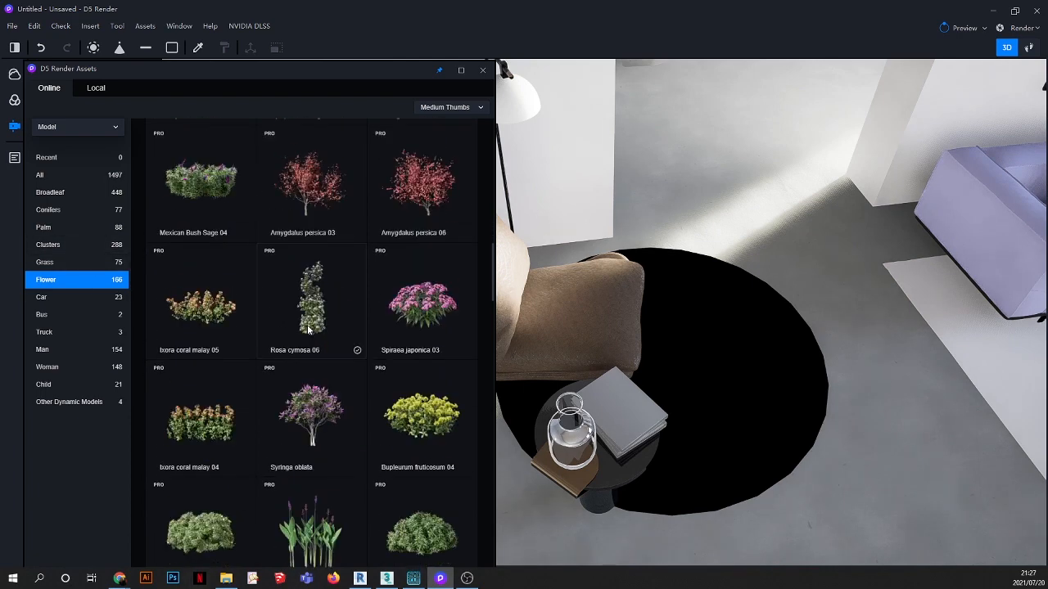
scroll(308, 330, down, 4)
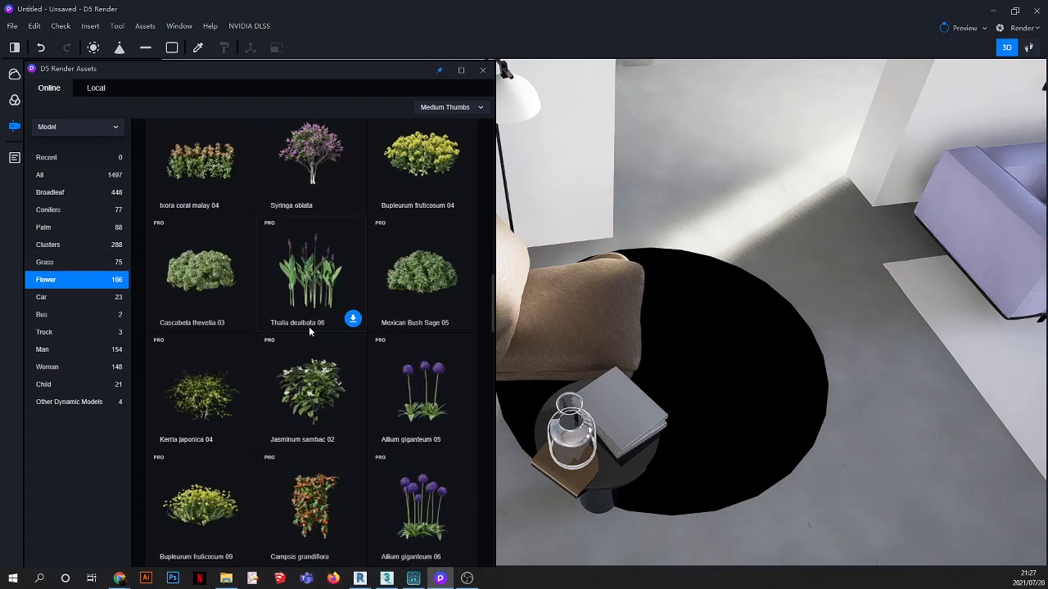
scroll(309, 326, down, 3)
scroll(314, 334, down, 11)
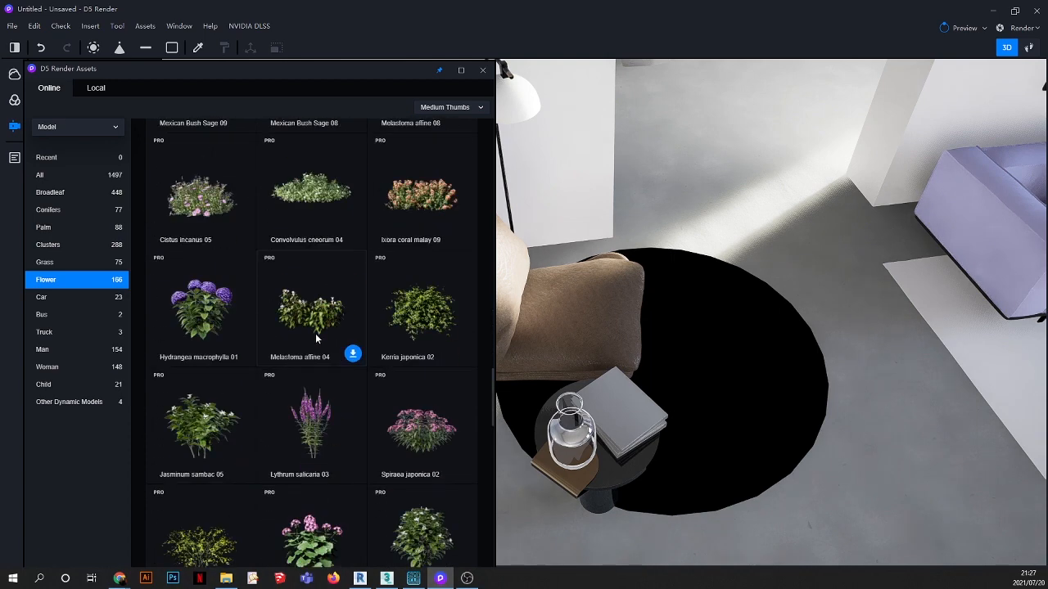
Step: Download the Iris-tectorum 01 model and place one at the mouth of the glass vase on the side table
scroll(316, 338, down, 2)
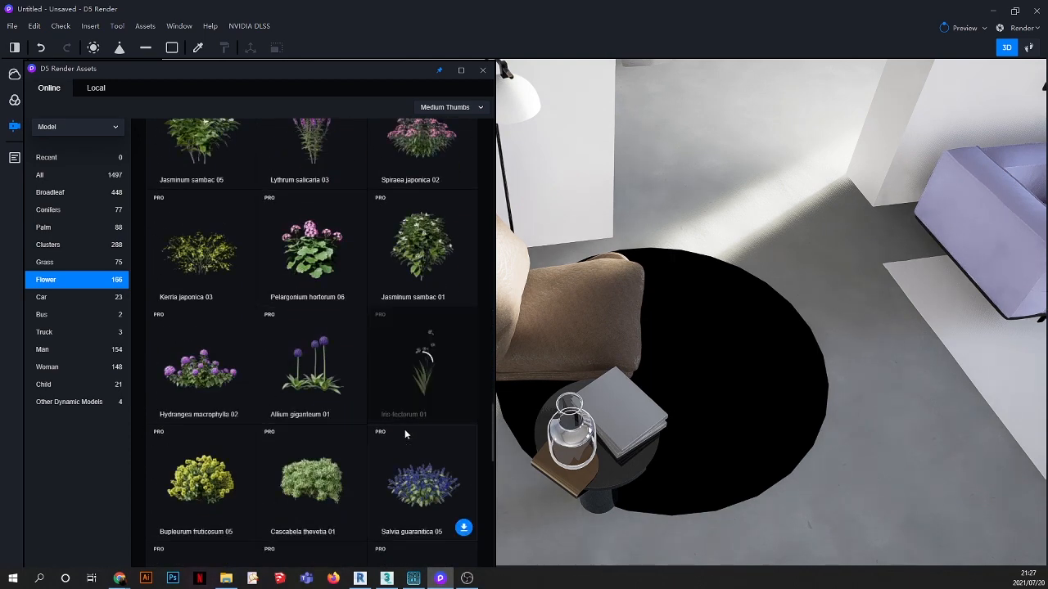
click(425, 373)
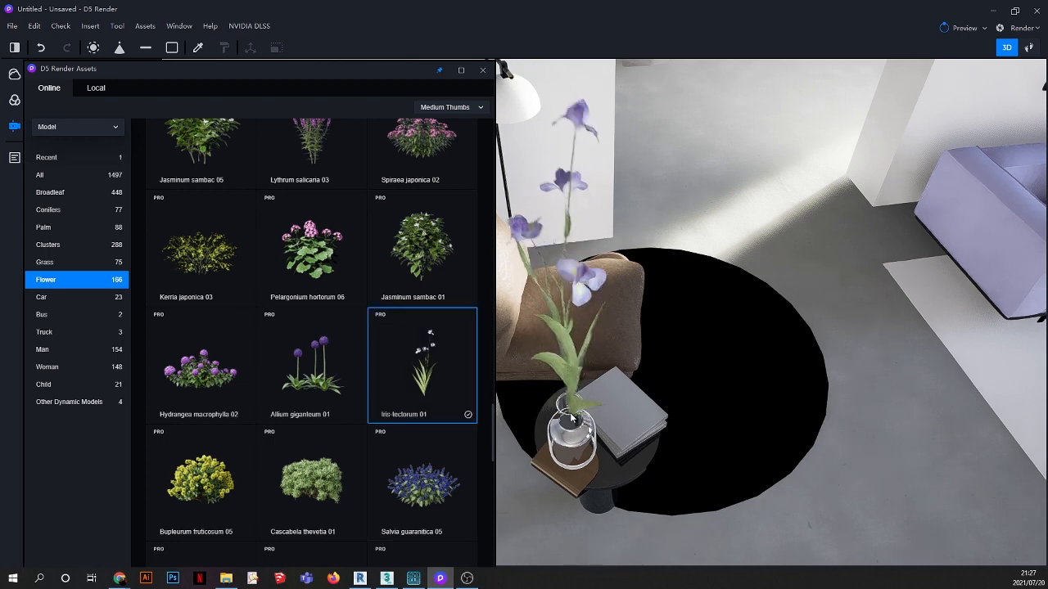
right_drag(568, 413, 533, 379)
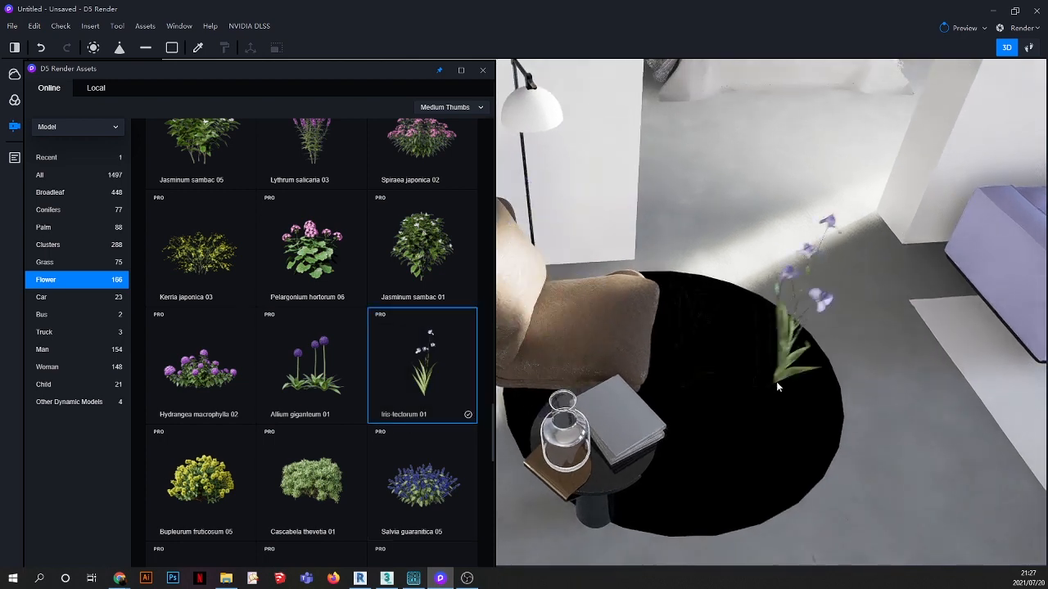
scroll(776, 381, down, 2)
right_drag(695, 402, 591, 376)
scroll(592, 375, up, 5)
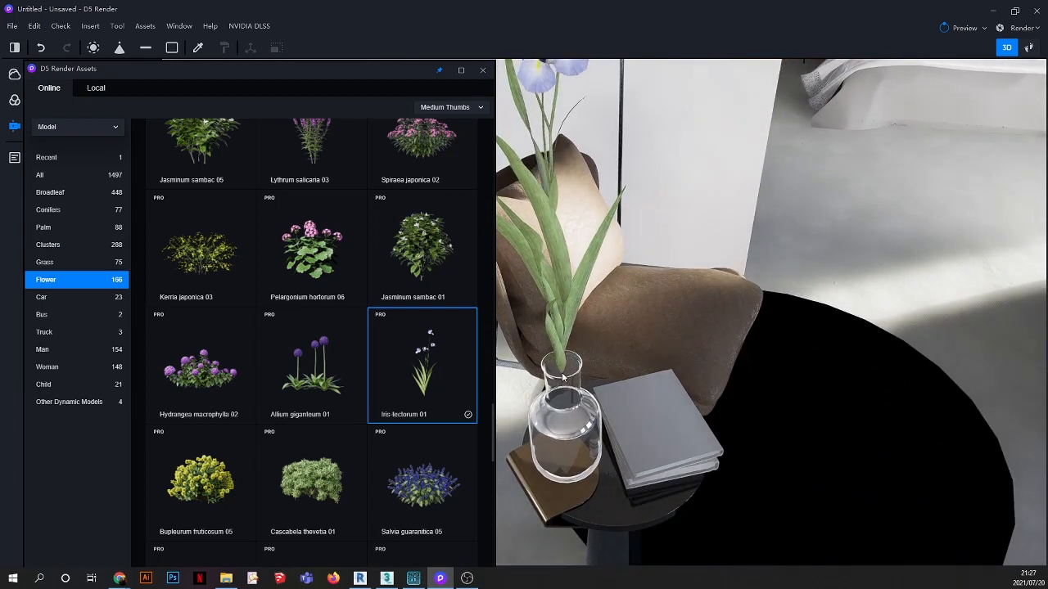
click(560, 373)
Step: Scale the iris in the vase proportionally to an X size of 200
scroll(679, 342, down, 5)
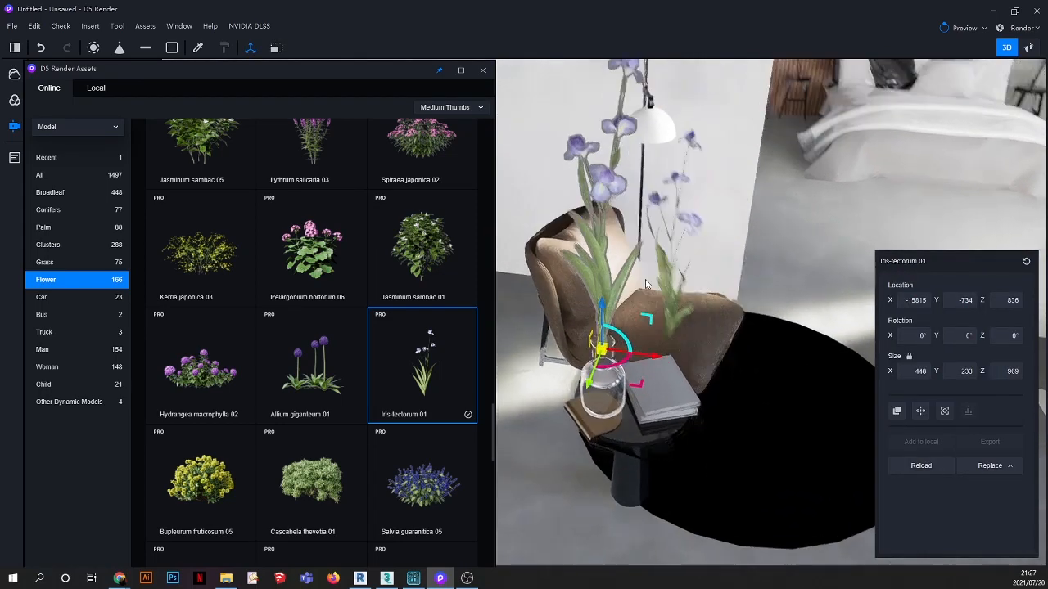
scroll(591, 261, up, 2)
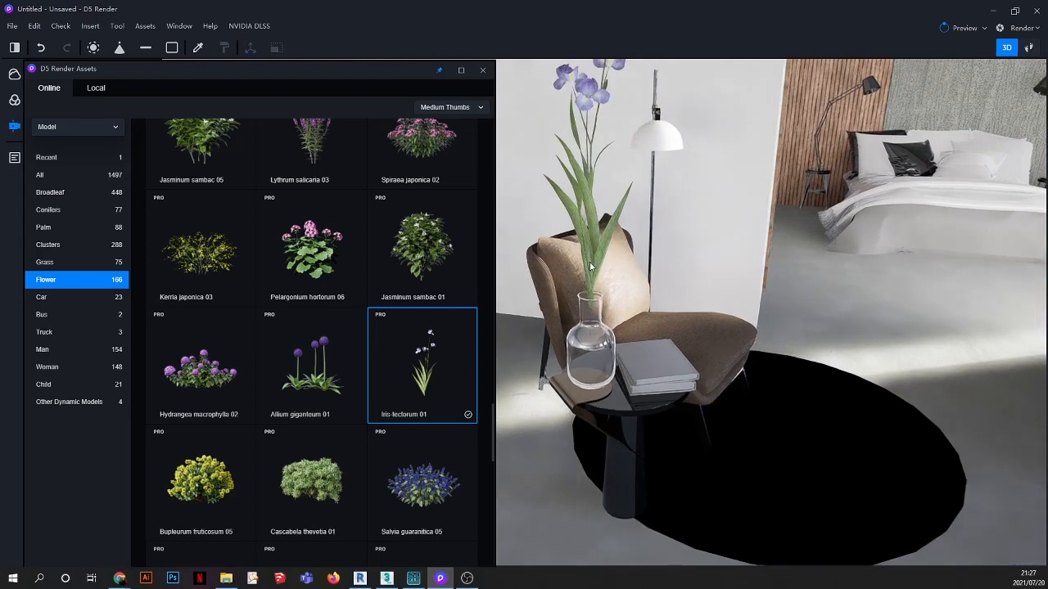
scroll(592, 275, up, 2)
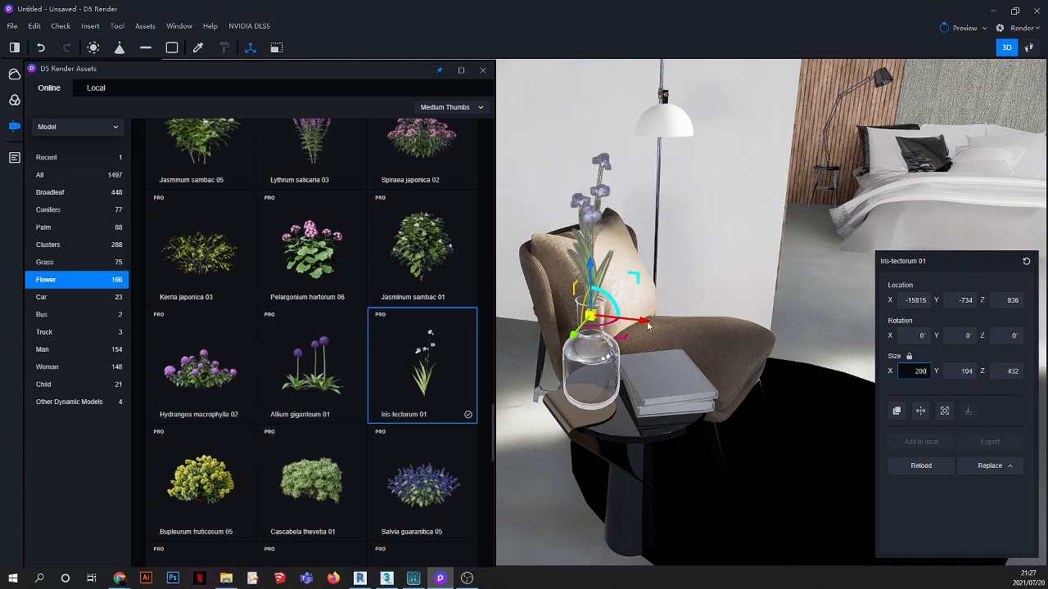
Step: Lower the iris into the vase to Z 702 and scale it proportionally to an X size of 400
scroll(575, 309, up, 5)
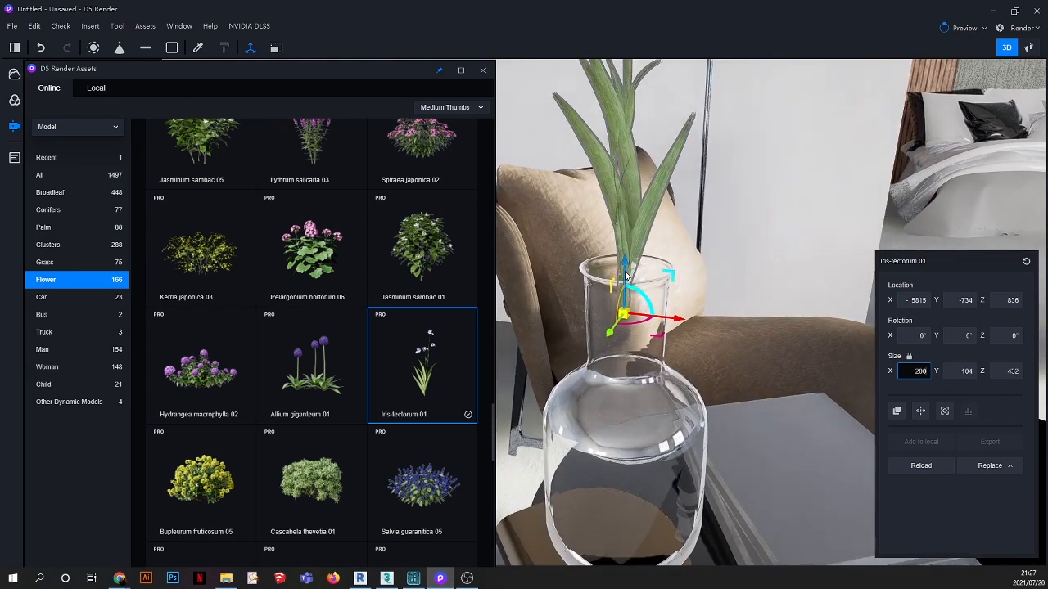
drag(627, 292, 627, 390)
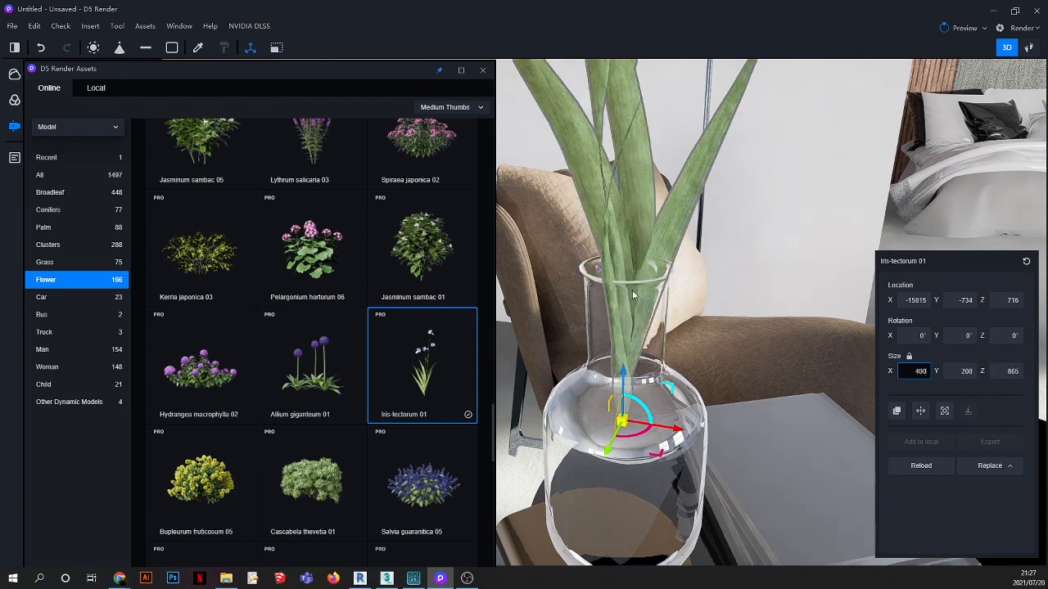
right_drag(637, 359, 618, 406)
drag(630, 354, 631, 366)
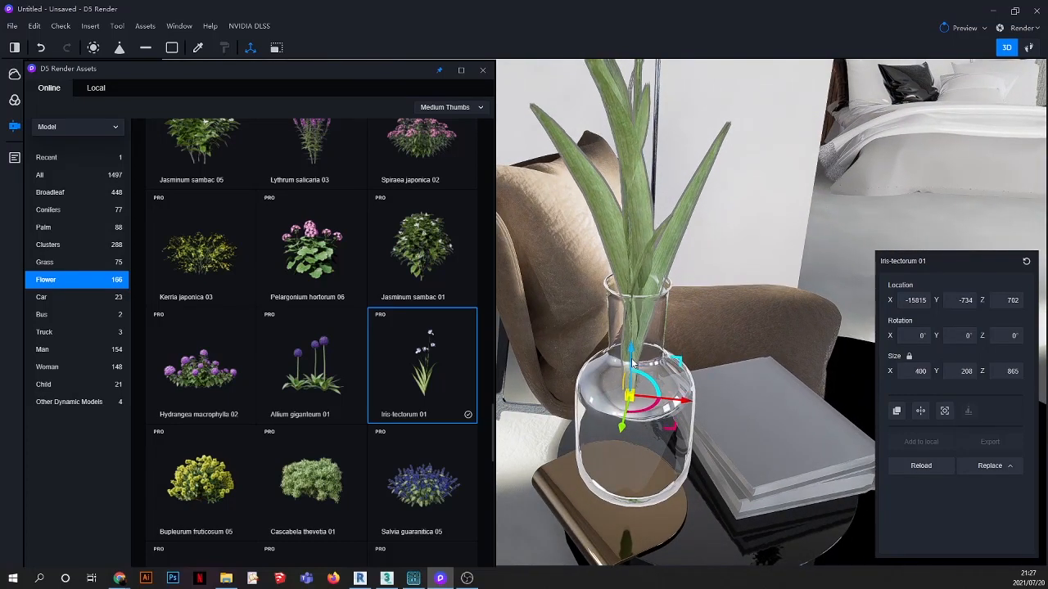
Step: Recall the Scene 1 view with the asset library moved out of the way, and set the iris's X size to 200 proportionally
drag(140, 70, 136, 280)
click(14, 157)
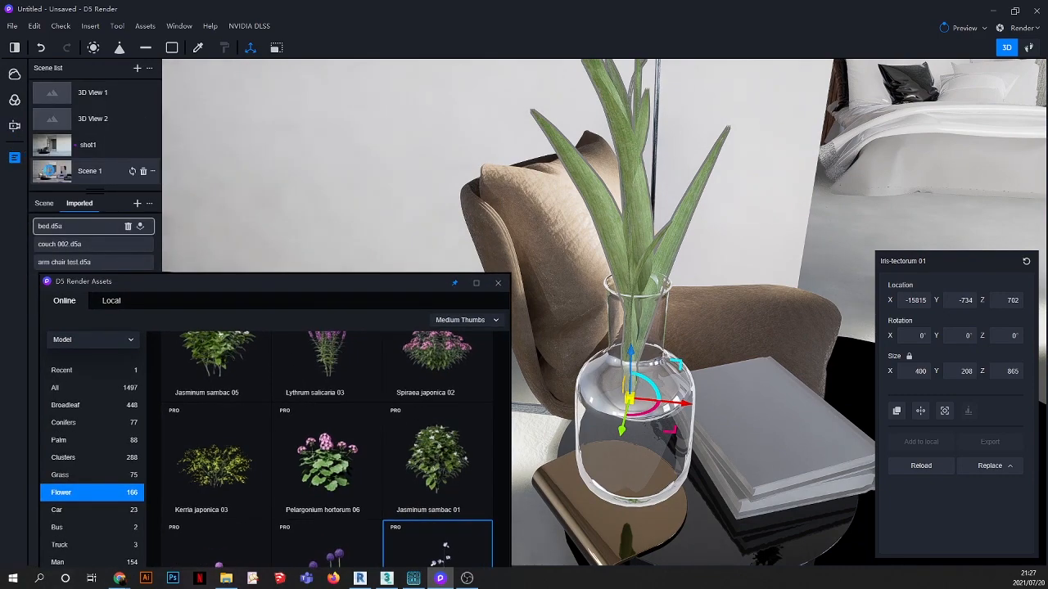
click(90, 171)
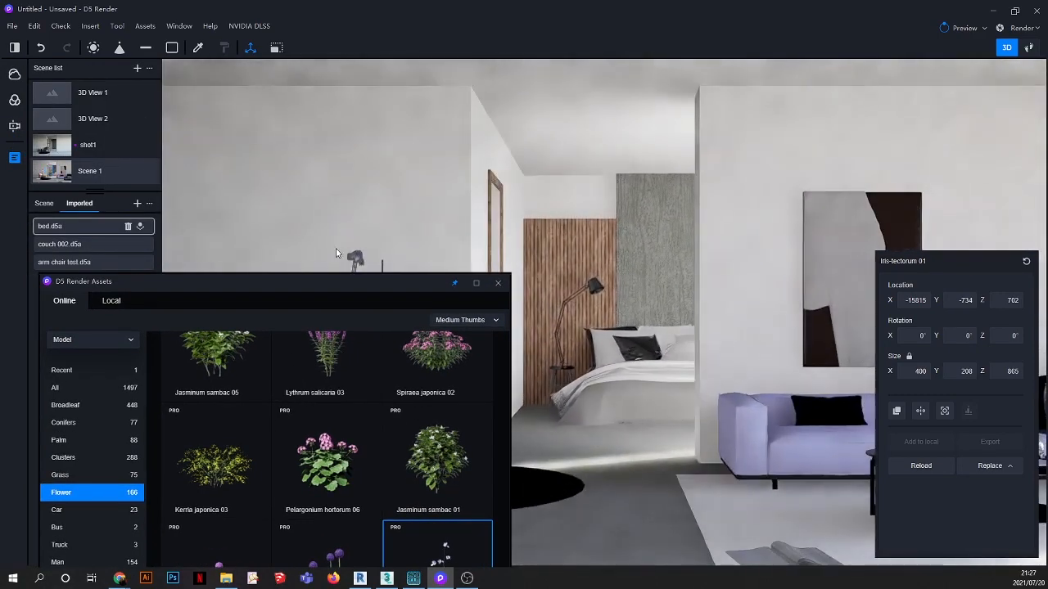
drag(382, 287, 490, 453)
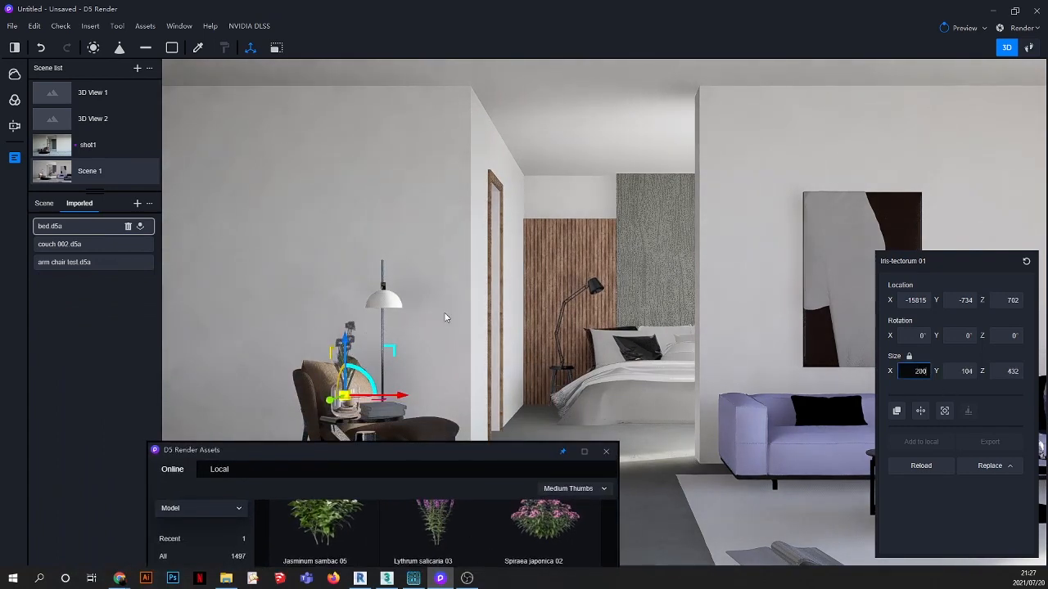
drag(355, 442, 456, 497)
Step: Select the iris in the vase and lower it slightly to Z 700
scroll(307, 279, up, 3)
click(303, 258)
scroll(347, 368, up, 3)
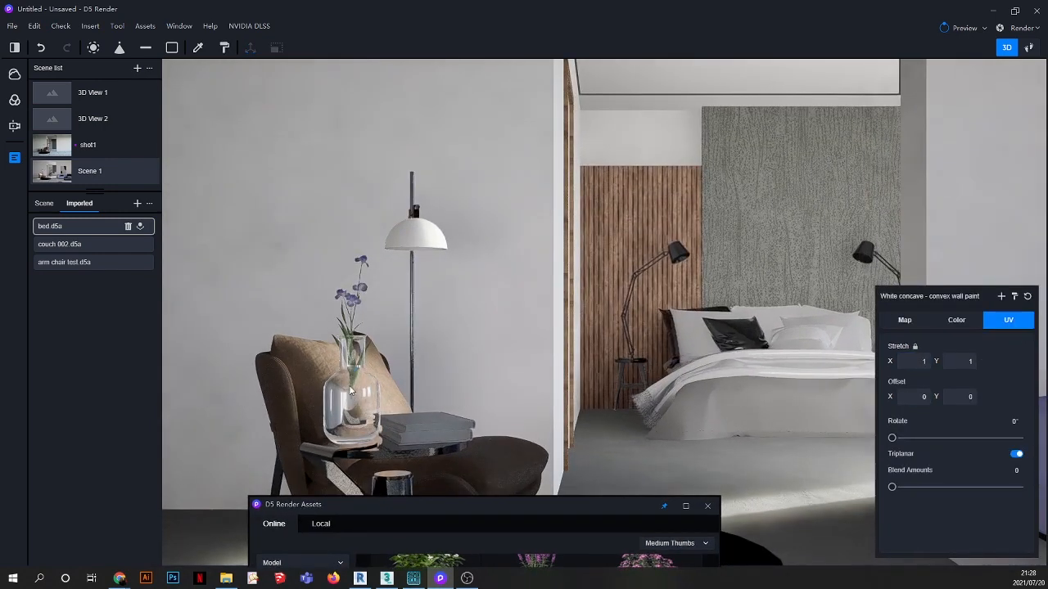
click(356, 297)
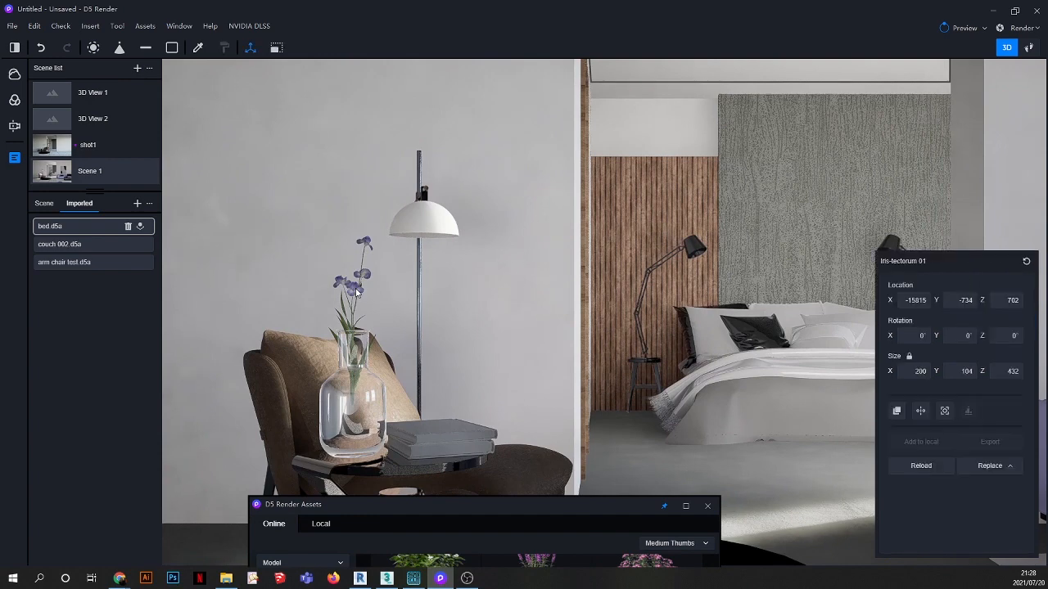
scroll(354, 372, up, 3)
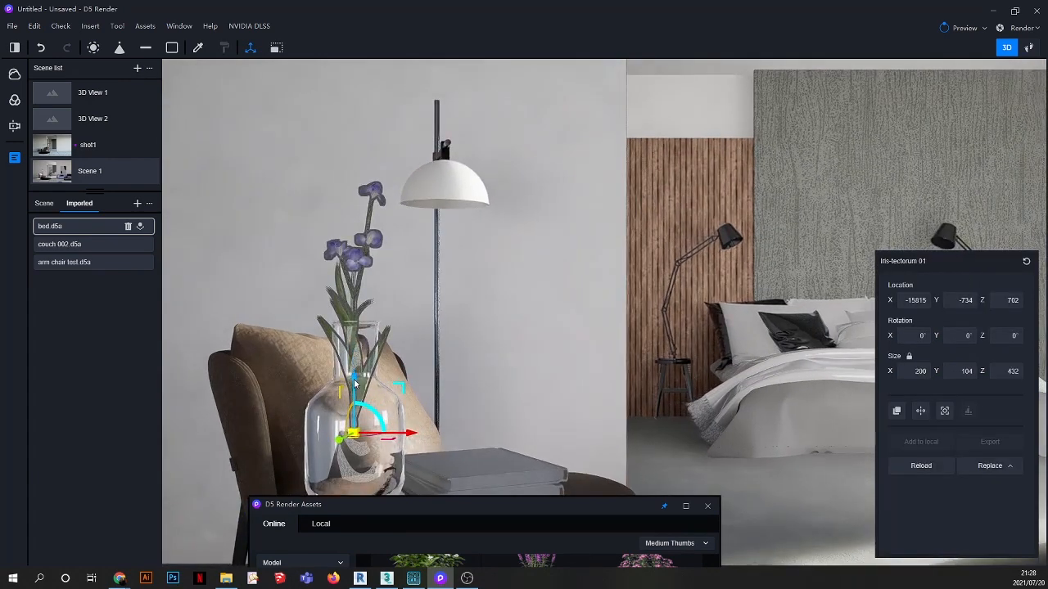
mouse_move(355, 382)
mouse_down()
mouse_move(353, 394)
mouse_move(354, 383)
mouse_up()
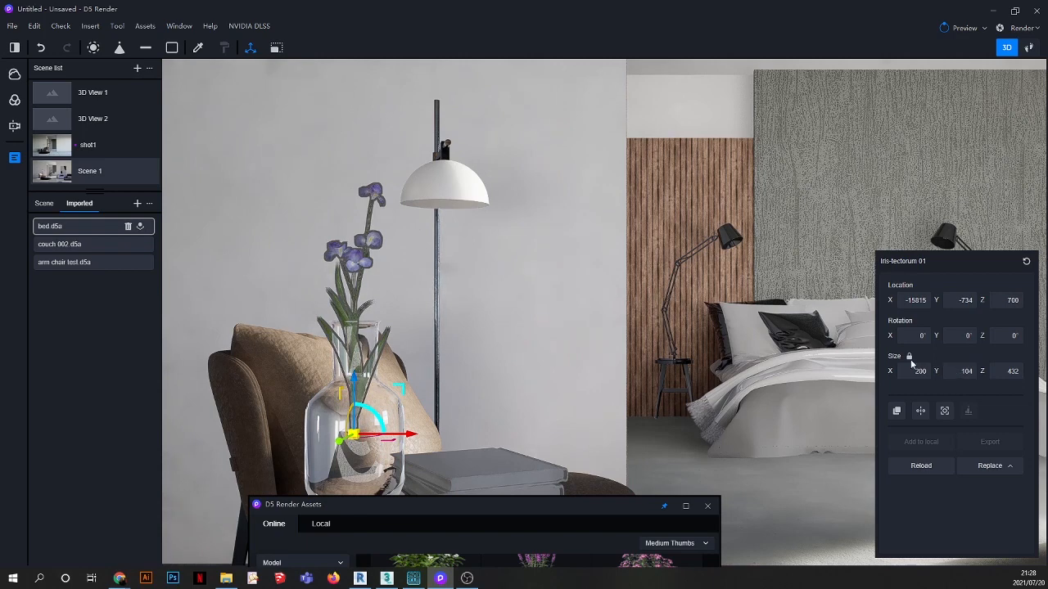
Step: Unlock the iris's size proportions, reduce only its X size to 0, and check its shape at the vase neck up close
click(910, 355)
drag(923, 373, 871, 374)
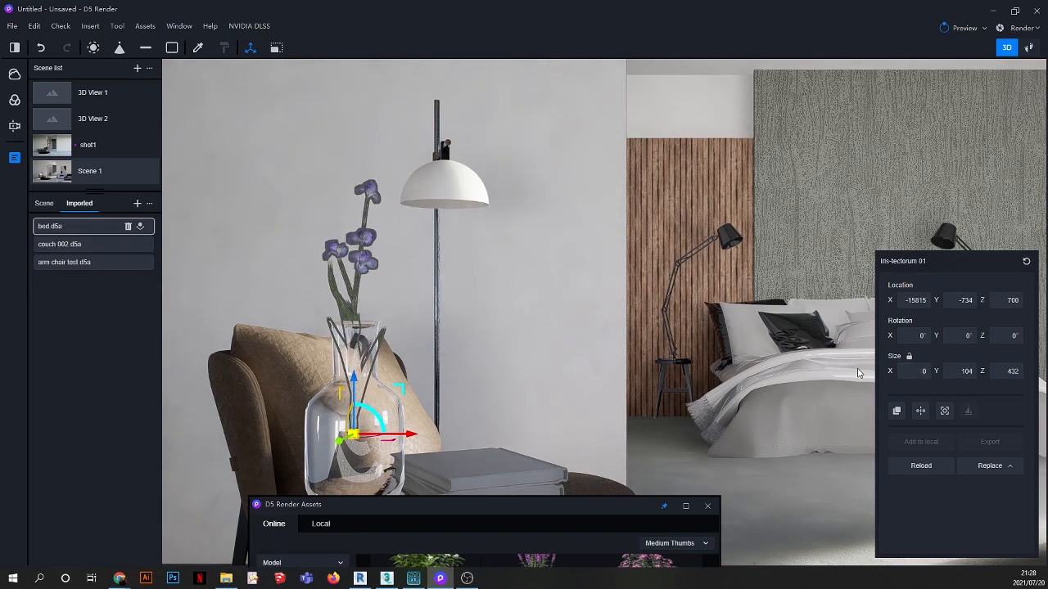
right_drag(355, 353, 478, 468)
scroll(344, 360, up, 3)
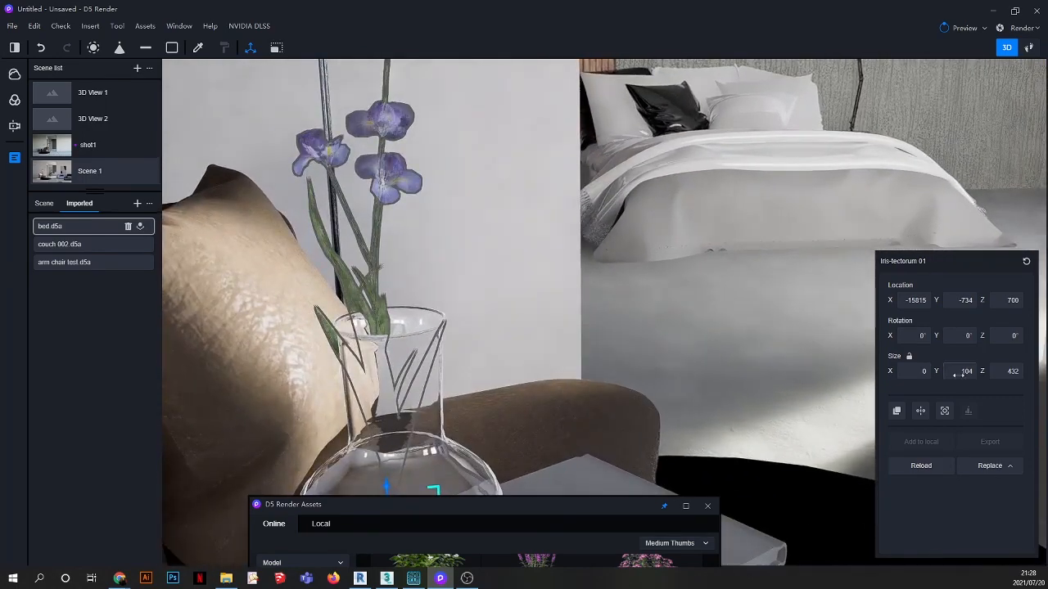
Step: Delete the iris from the side-table vase
drag(923, 371, 971, 372)
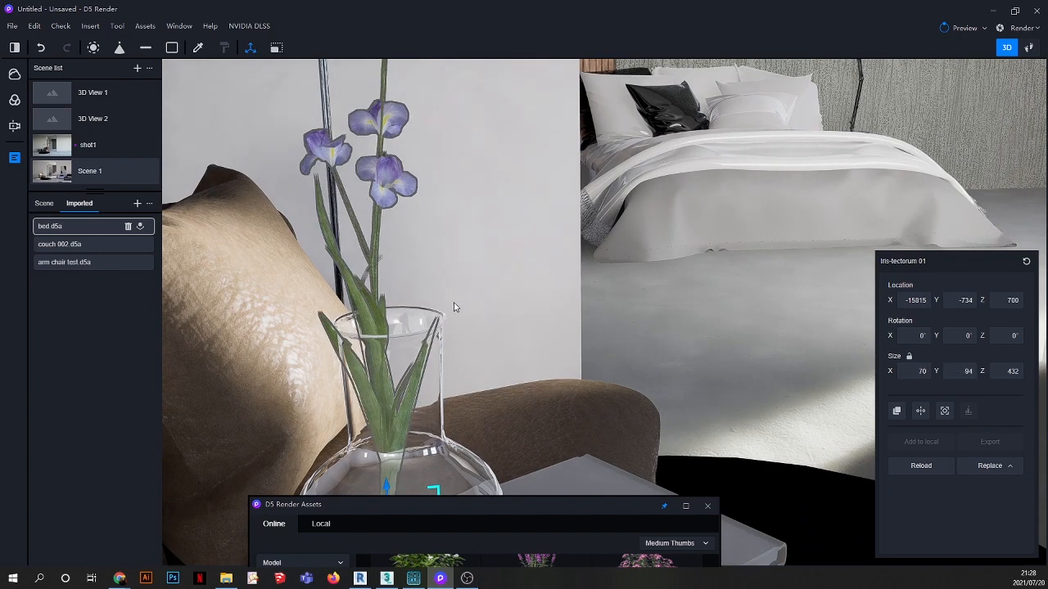
key(Delete)
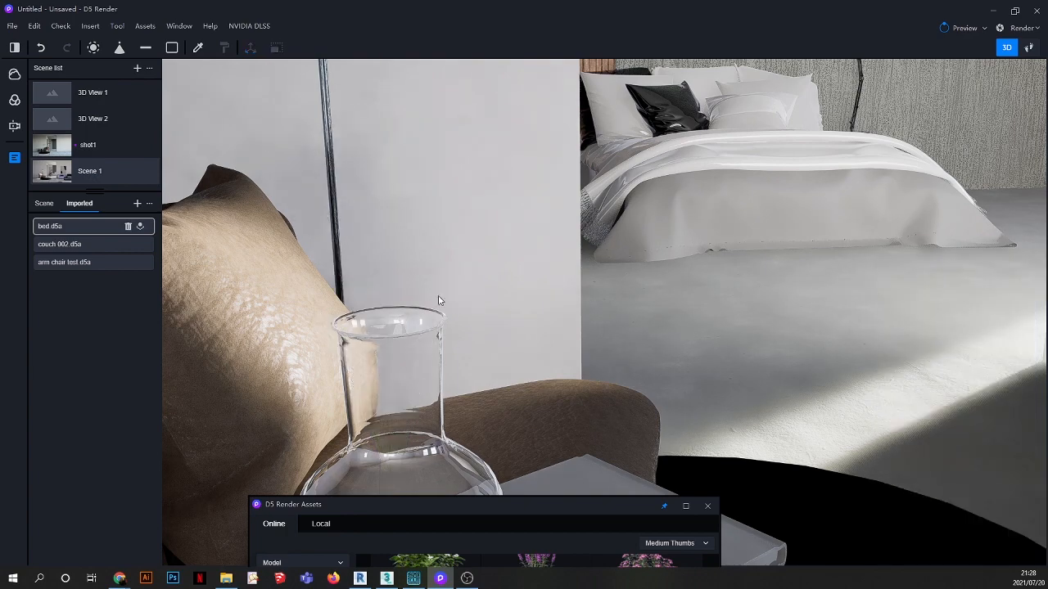
right_drag(363, 236, 424, 374)
Step: Browse the flower models in the asset library for another plant to suit the glass vase on the side table
drag(445, 503, 548, 119)
scroll(664, 351, down, 3)
drag(703, 119, 296, 120)
scroll(200, 281, up, 2)
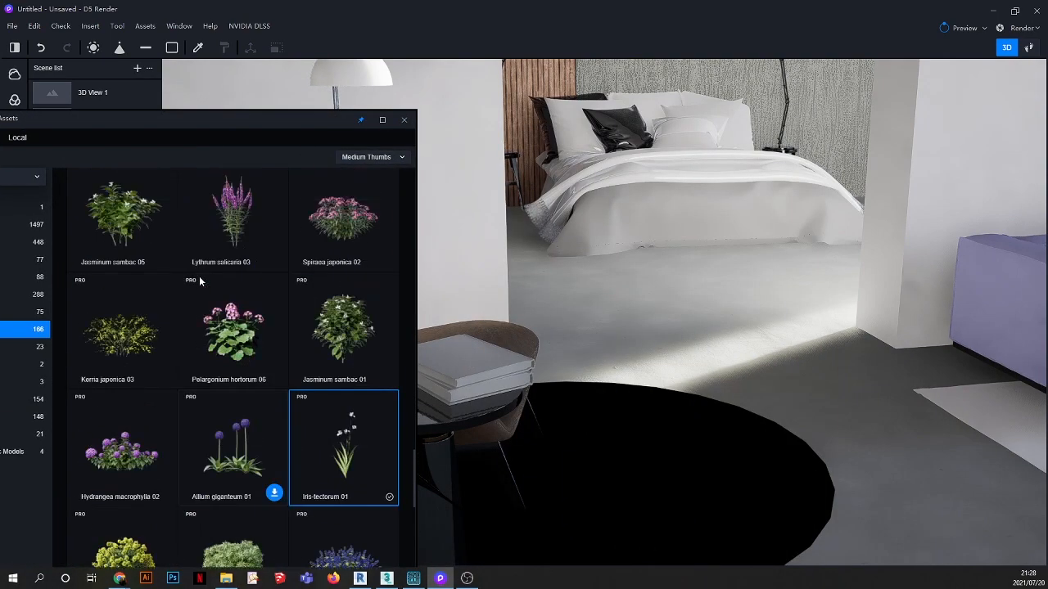
scroll(642, 335, down, 2)
right_drag(631, 287, 608, 339)
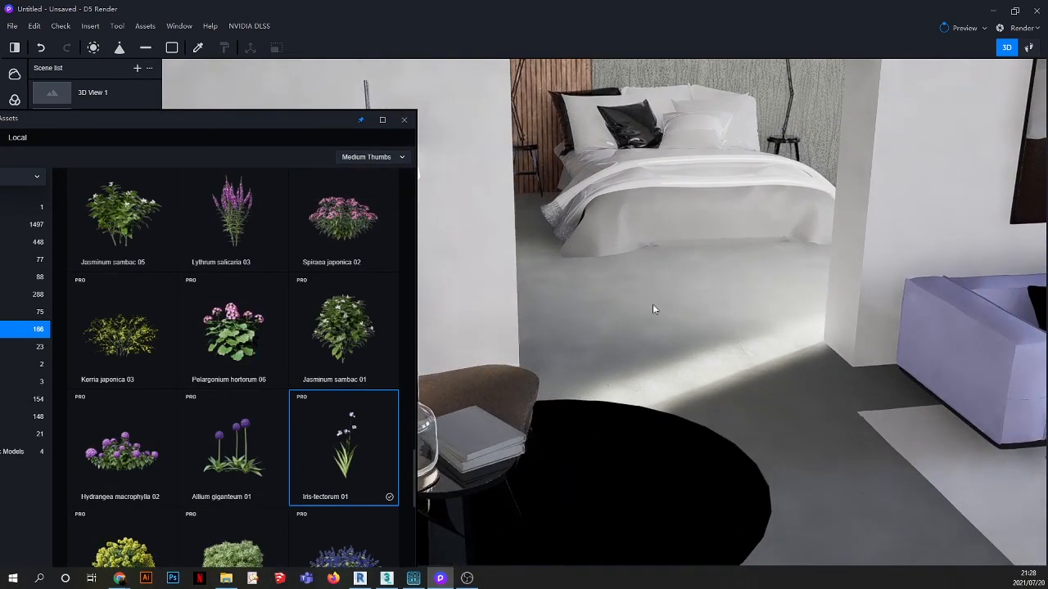
scroll(653, 305, down, 3)
scroll(509, 376, up, 5)
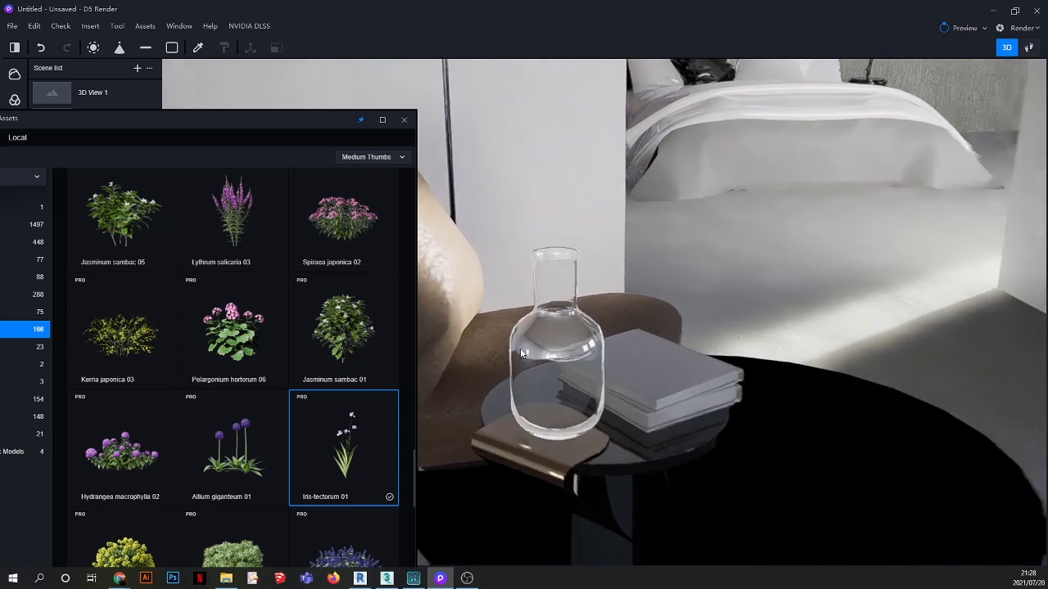
scroll(237, 287, up, 7)
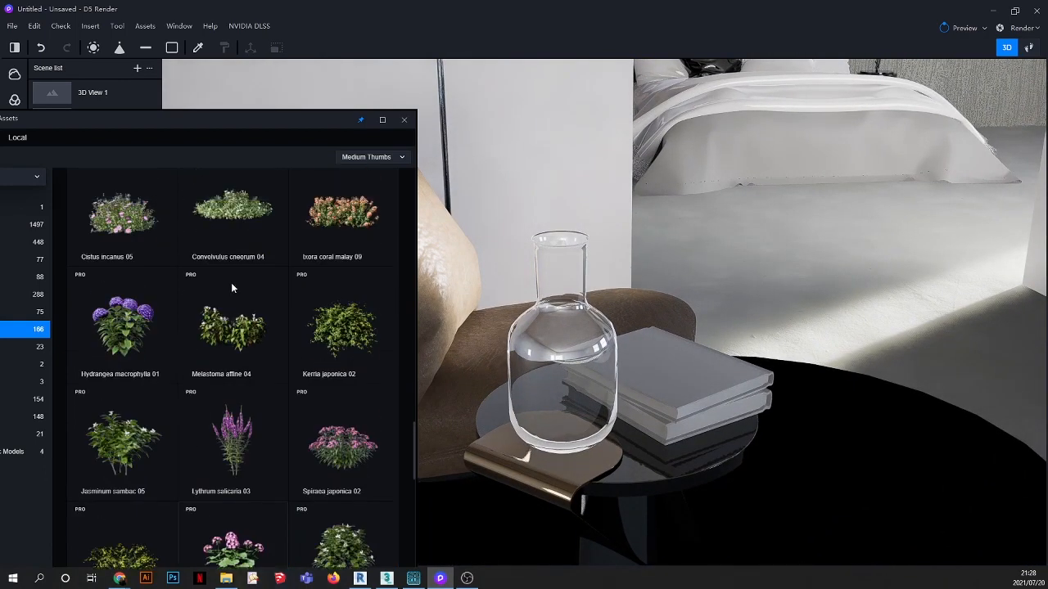
drag(196, 128, 297, 288)
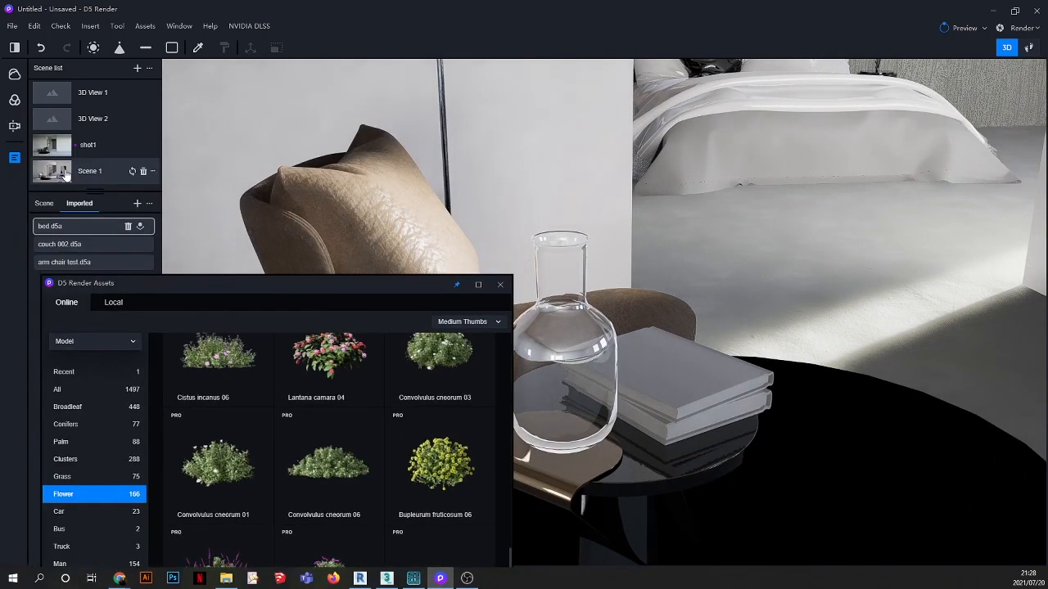
Step: Recall the Scene 1 view and switch the asset library from models to materials
scroll(459, 221, down, 10)
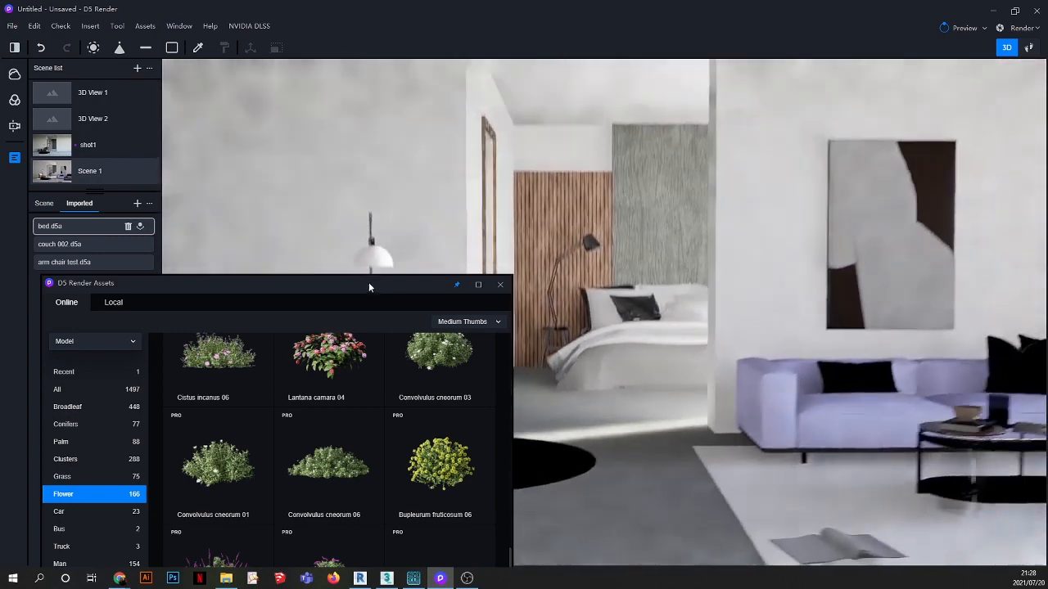
mouse_move(370, 282)
mouse_down()
mouse_move(545, 430)
mouse_move(676, 491)
mouse_move(845, 258)
mouse_move(825, 216)
mouse_move(541, 405)
mouse_move(542, 440)
mouse_move(808, 154)
mouse_move(782, 125)
mouse_move(749, 112)
mouse_up()
click(461, 173)
click(449, 205)
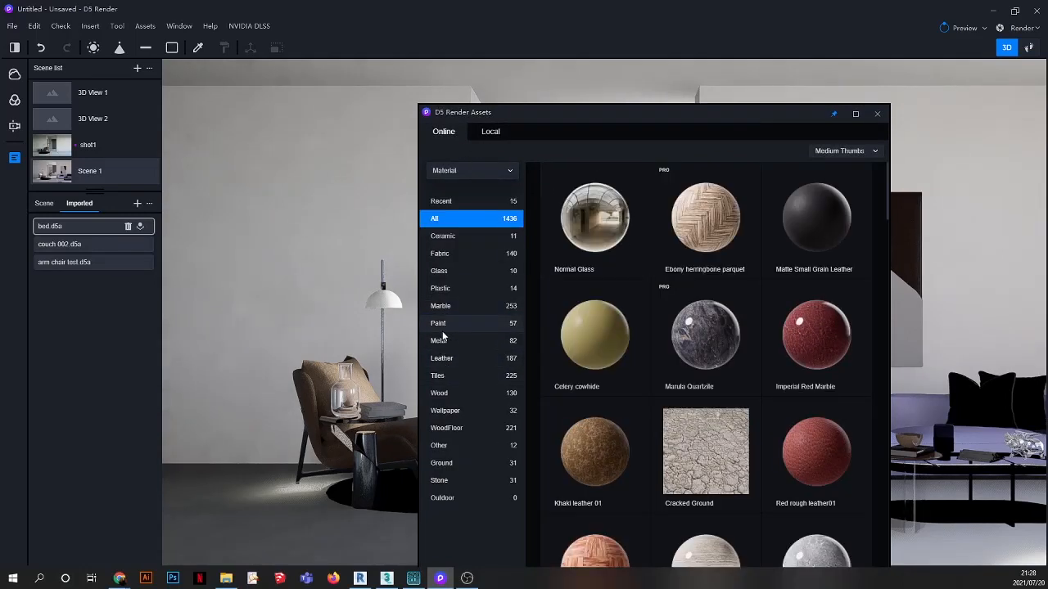
Step: Give the white dome shade of the floor lamp a glossy black material and return to the Scene 1 view
scroll(366, 297, up, 4)
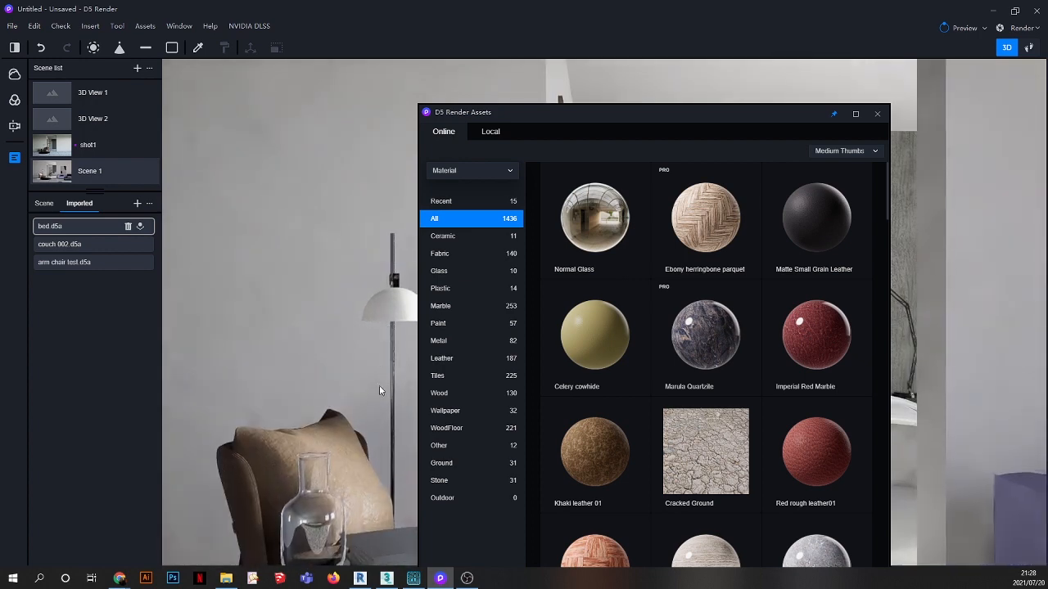
scroll(323, 302, down, 2)
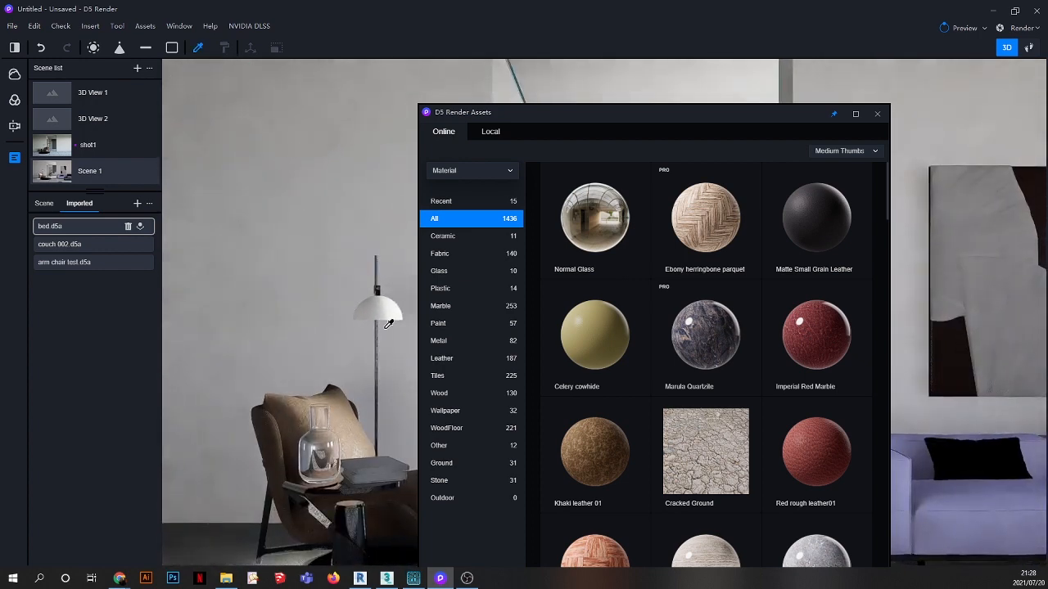
scroll(387, 322, up, 4)
drag(516, 142, 699, 371)
scroll(402, 246, up, 3)
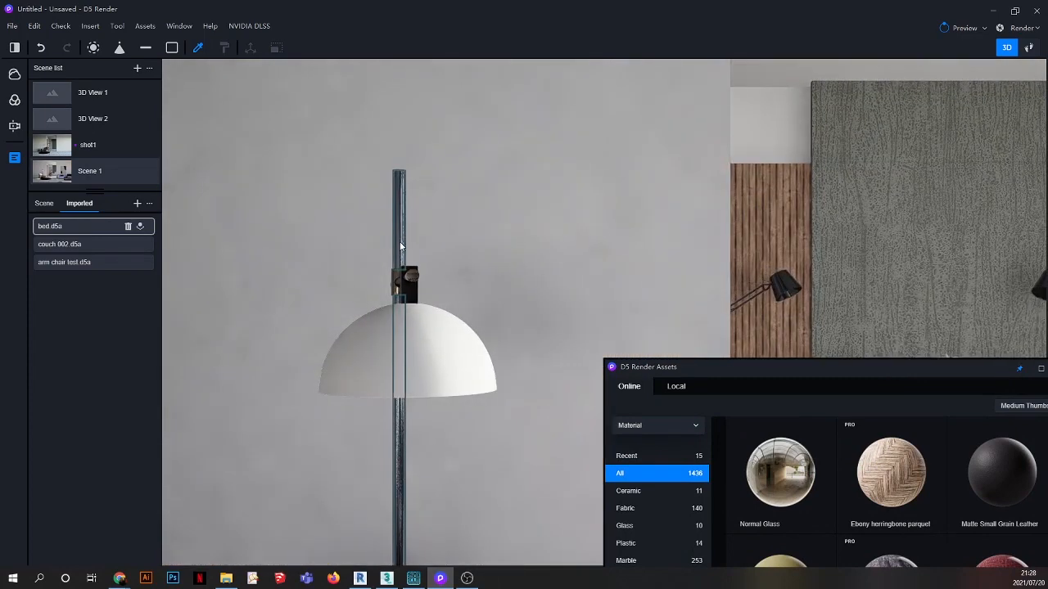
click(402, 275)
drag(1001, 473, 440, 338)
drag(361, 292, 66, 171)
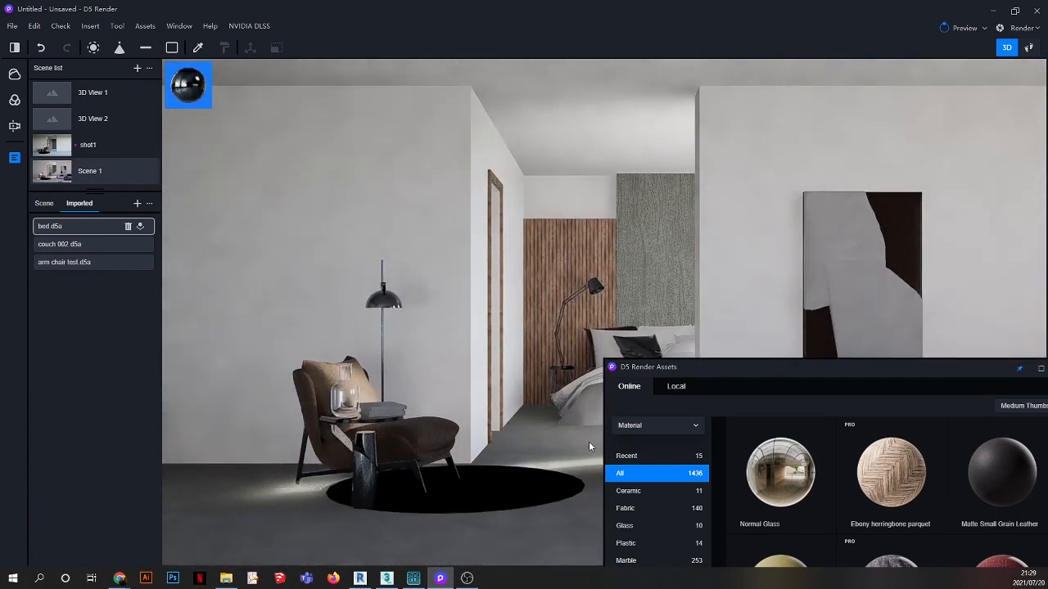
Step: Frame the books on the side table up close and close the asset library
drag(679, 376, 582, 152)
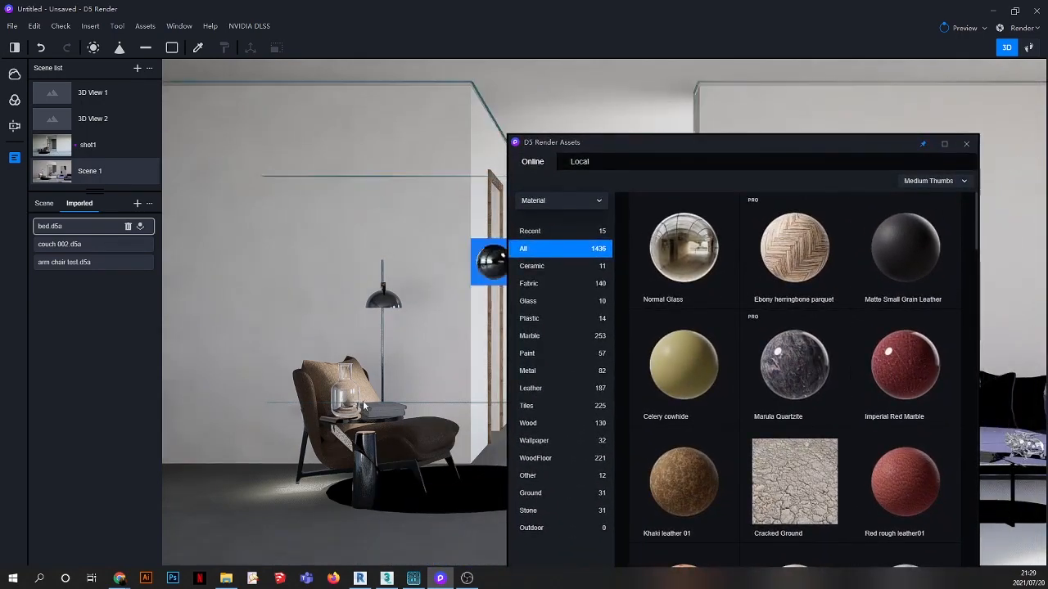
scroll(373, 422, up, 5)
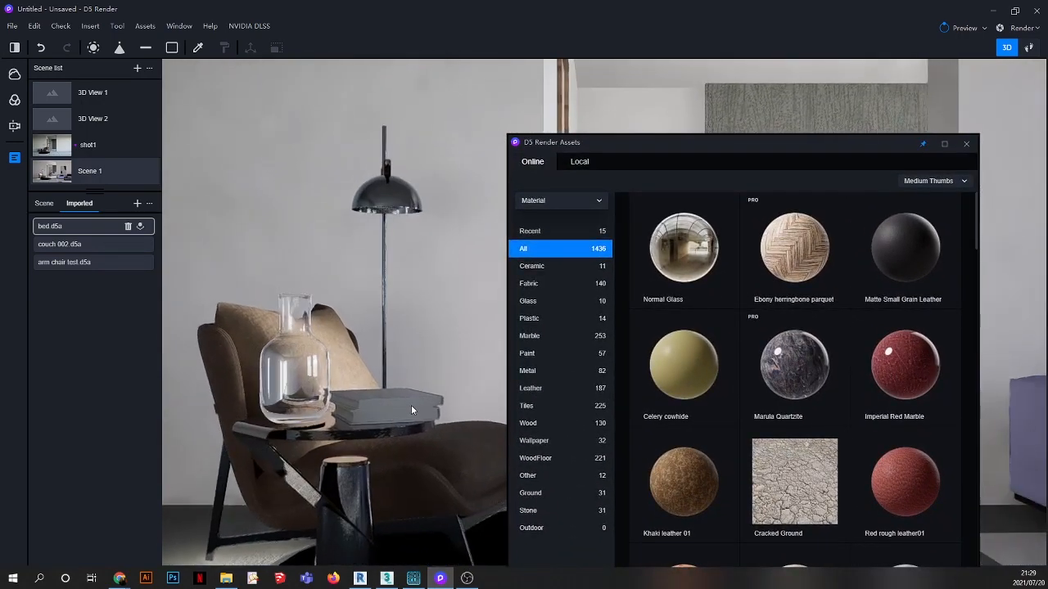
scroll(370, 468, up, 5)
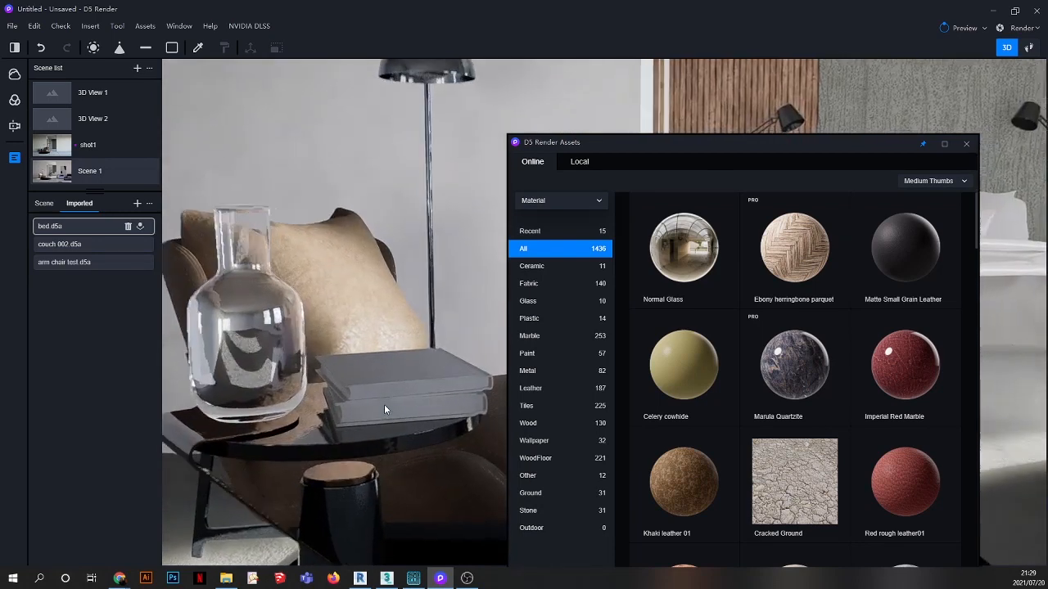
drag(622, 143, 689, 136)
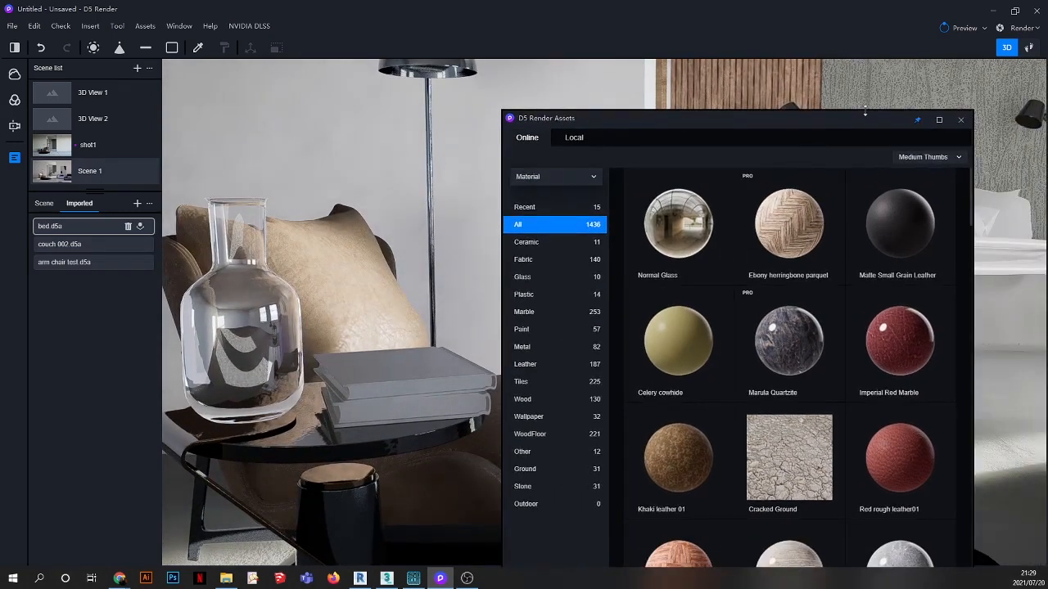
click(960, 120)
Step: Pick the upper book's material and load the el-pais-newspaper image as its base color map
click(198, 47)
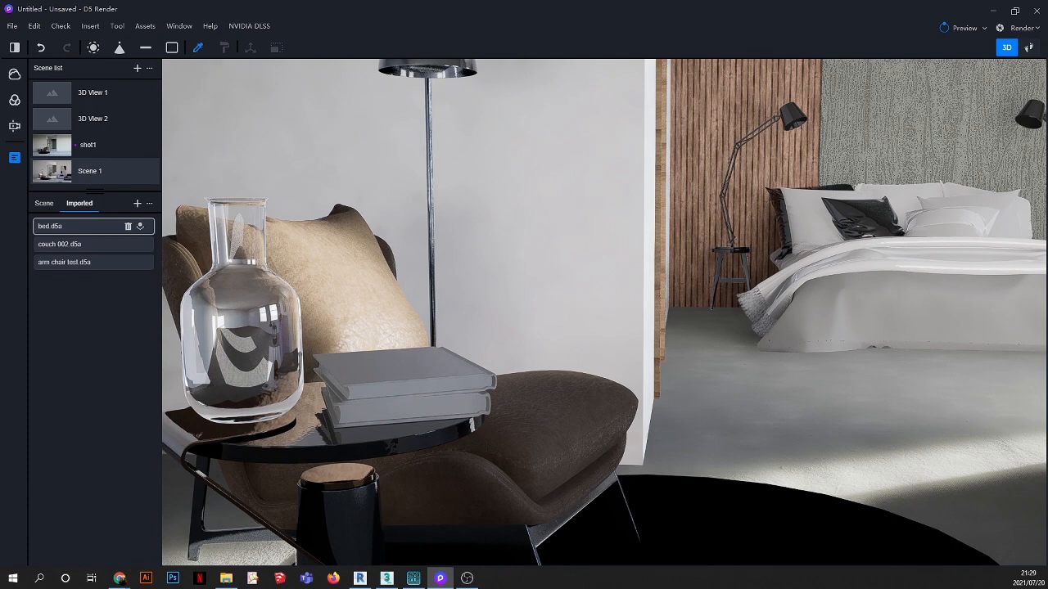
click(414, 385)
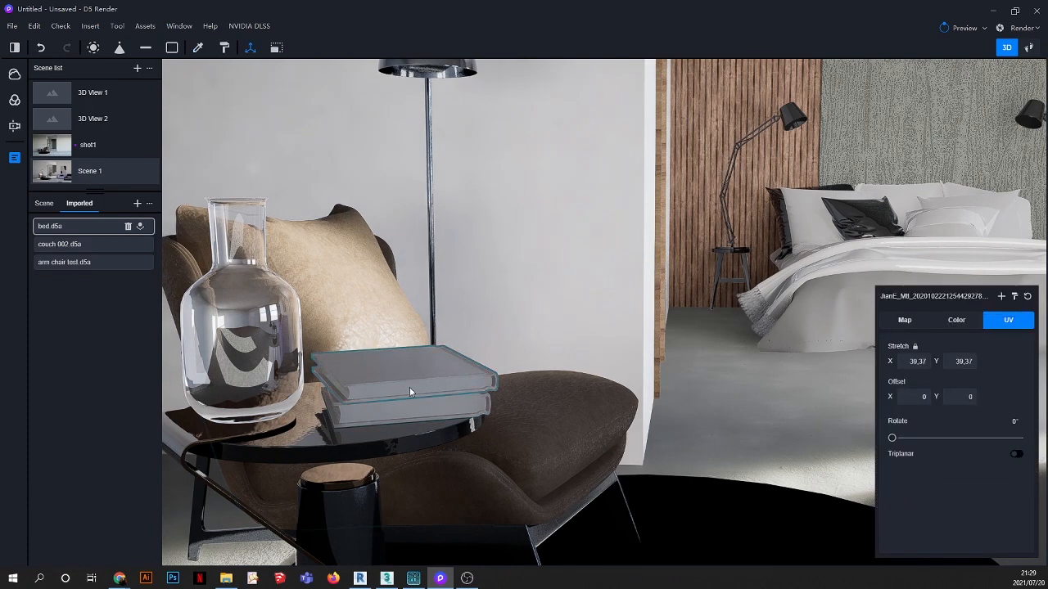
click(905, 323)
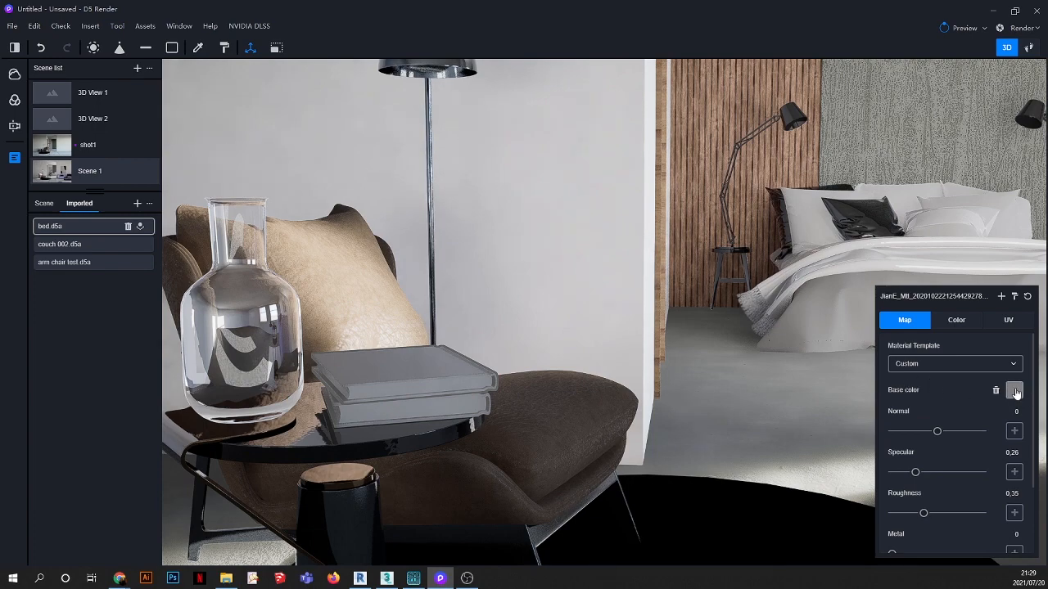
click(1015, 392)
click(936, 394)
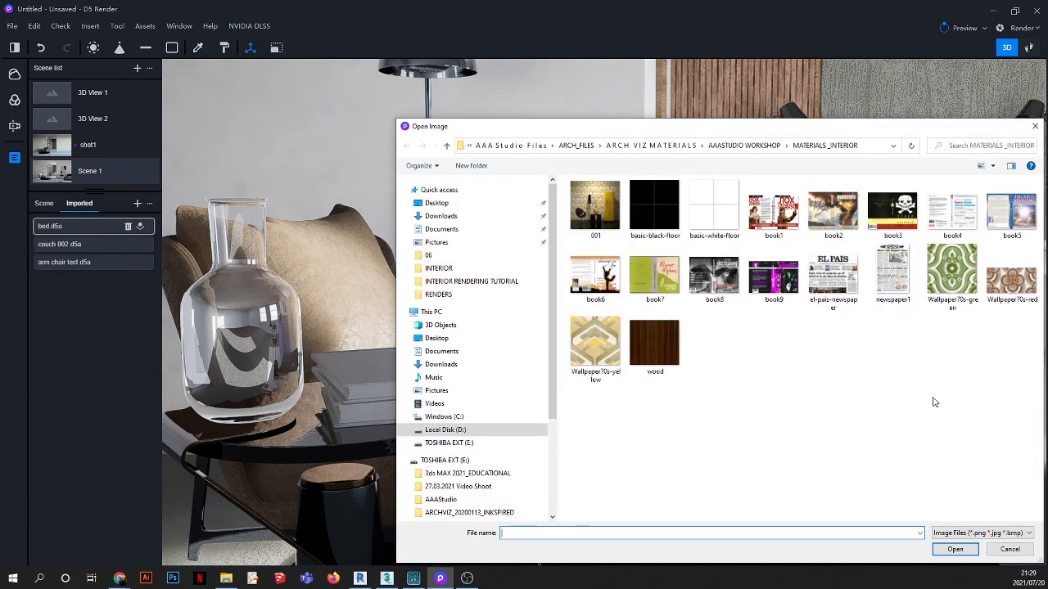
drag(745, 132, 638, 115)
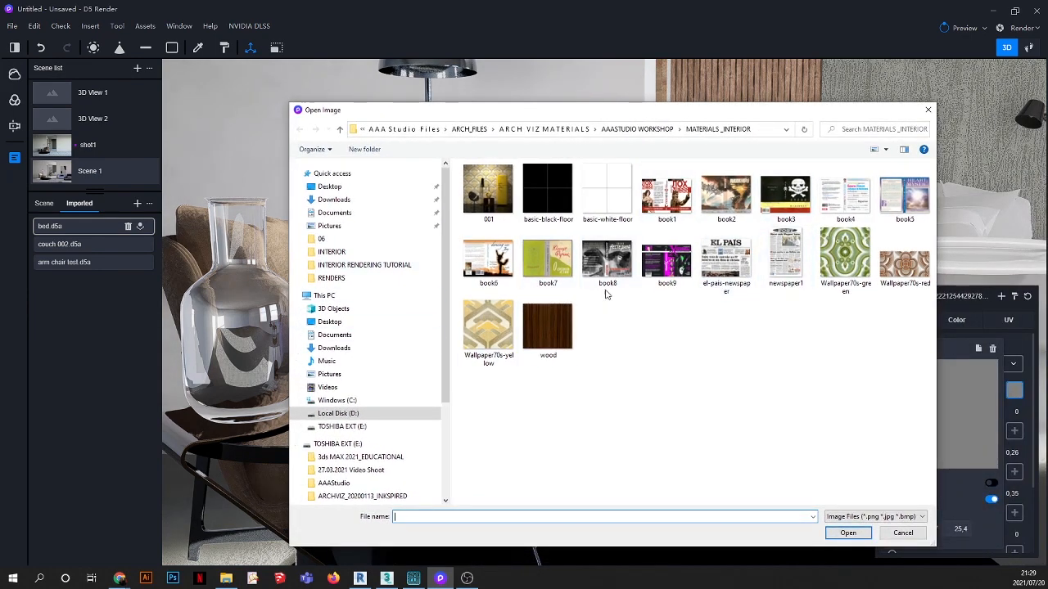
double_click(719, 270)
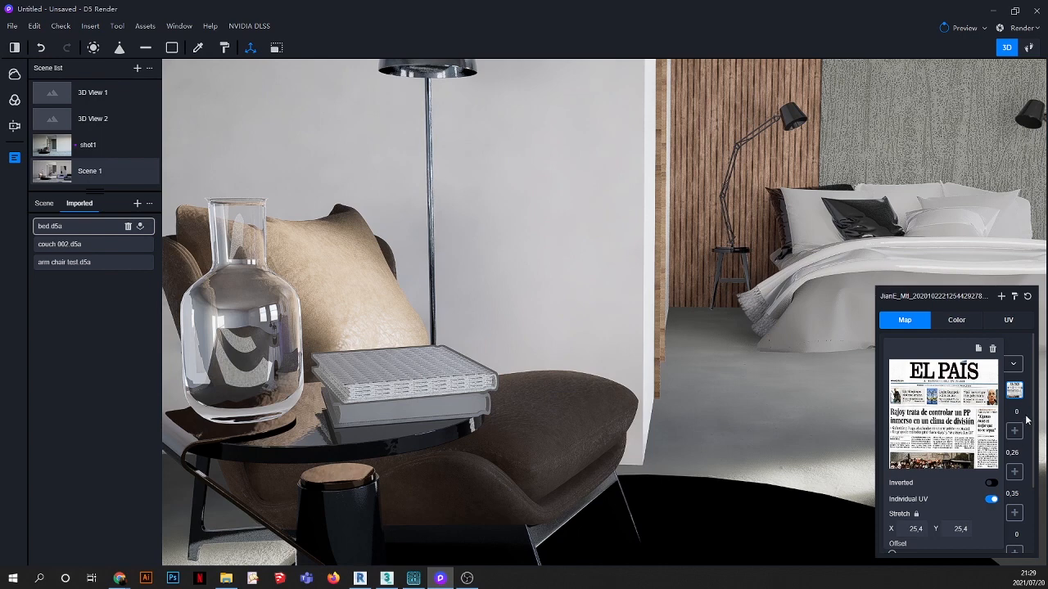
Step: Enable triplanar mapping for the book material and set its UV stretch to 1 in X and Y
click(1010, 321)
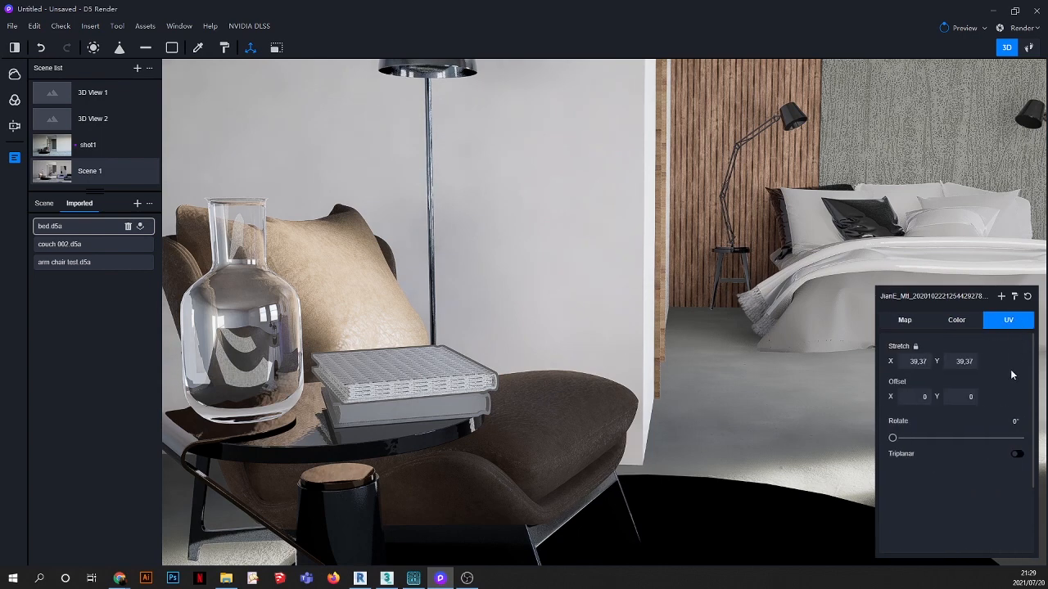
click(1017, 454)
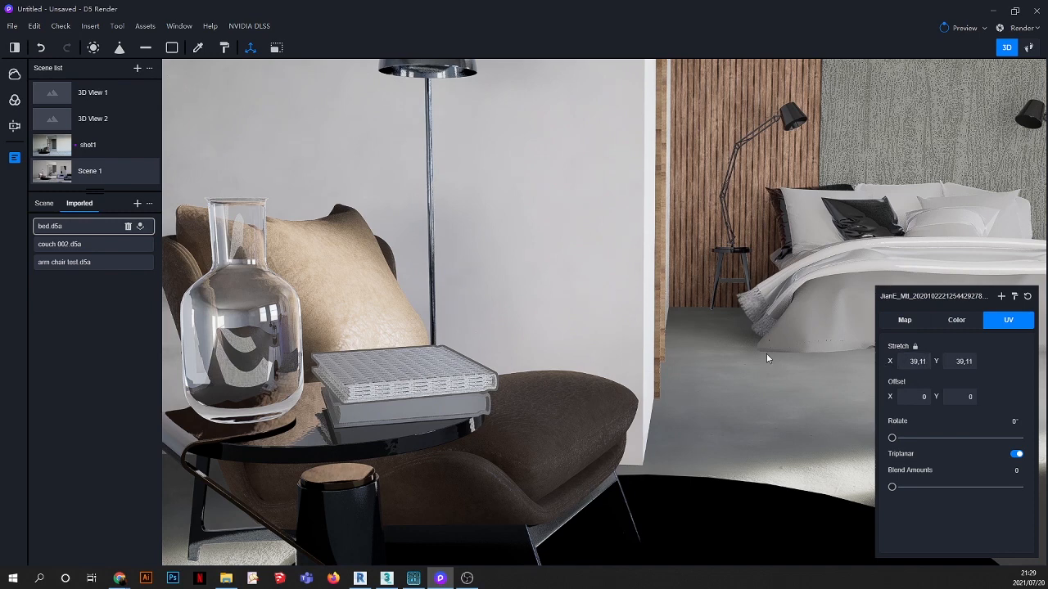
drag(726, 352, 602, 354)
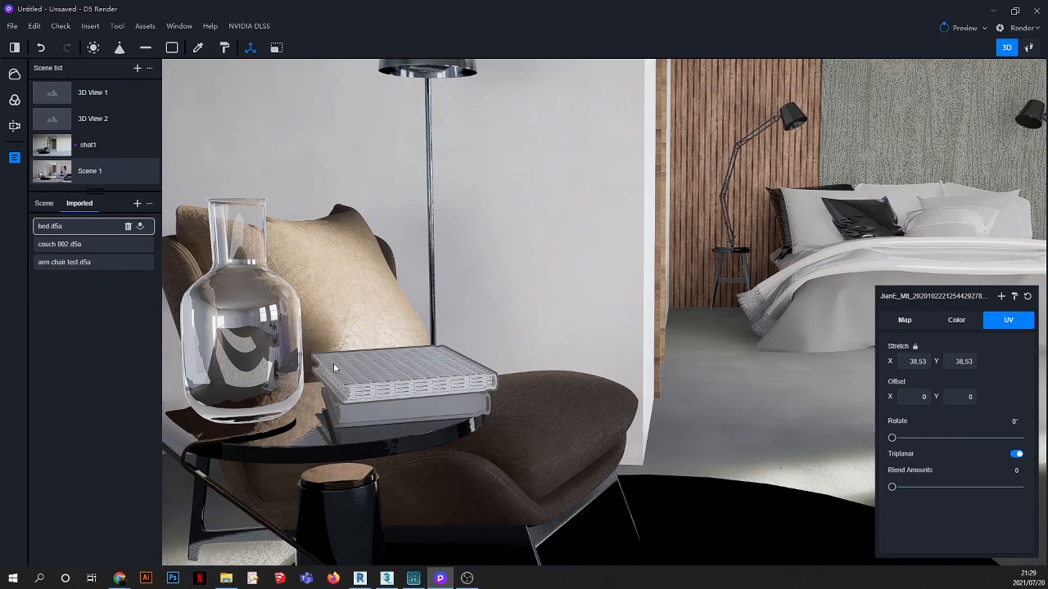
drag(245, 370, 19, 379)
click(919, 361)
key(Return)
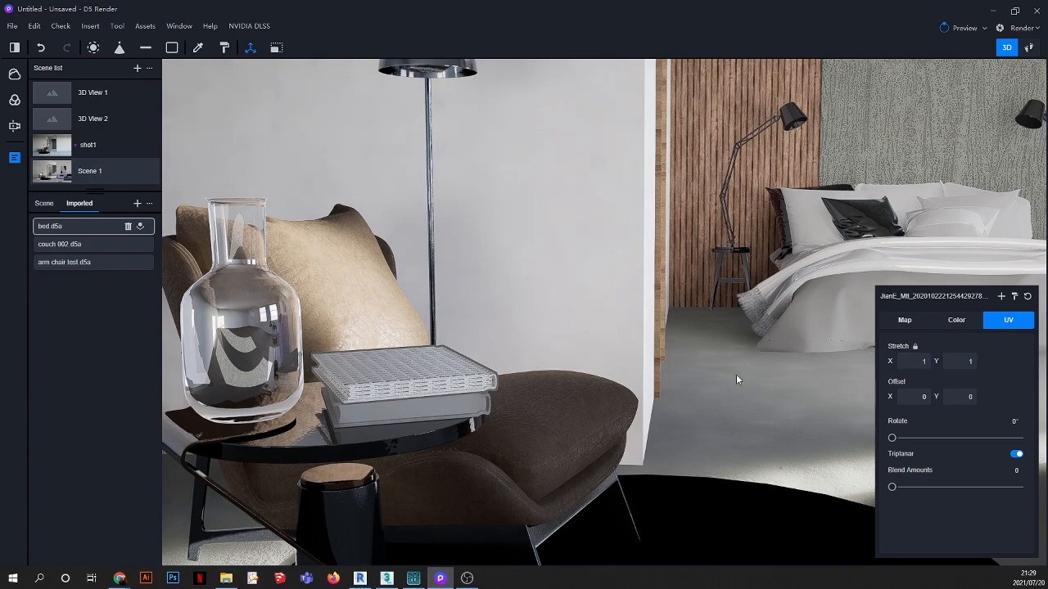
Step: Check the newspaper texture on the upper book up close and remove it from the material's base color
scroll(359, 378, up, 8)
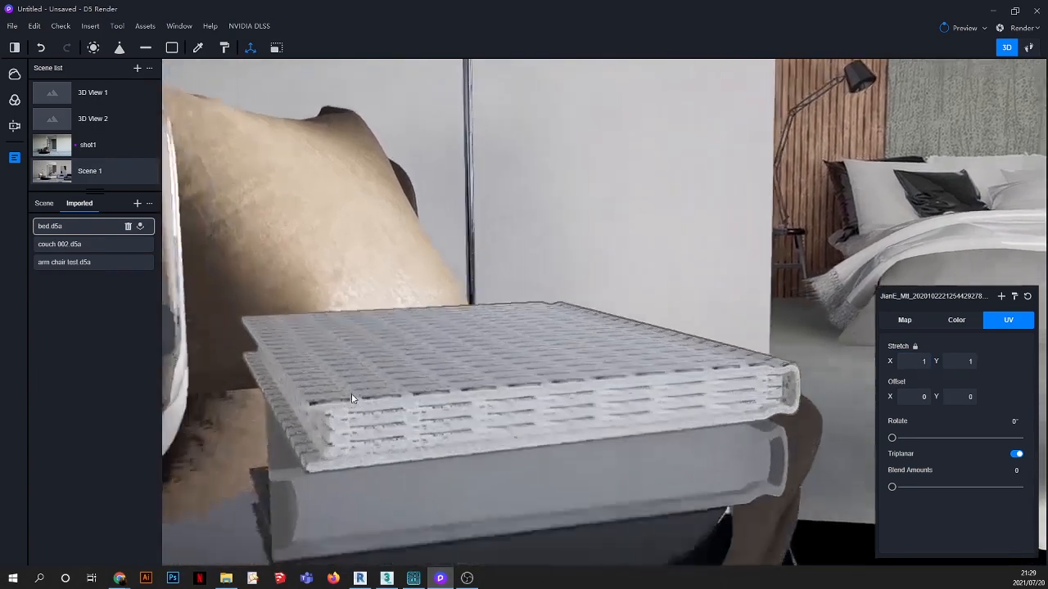
scroll(380, 412, down, 6)
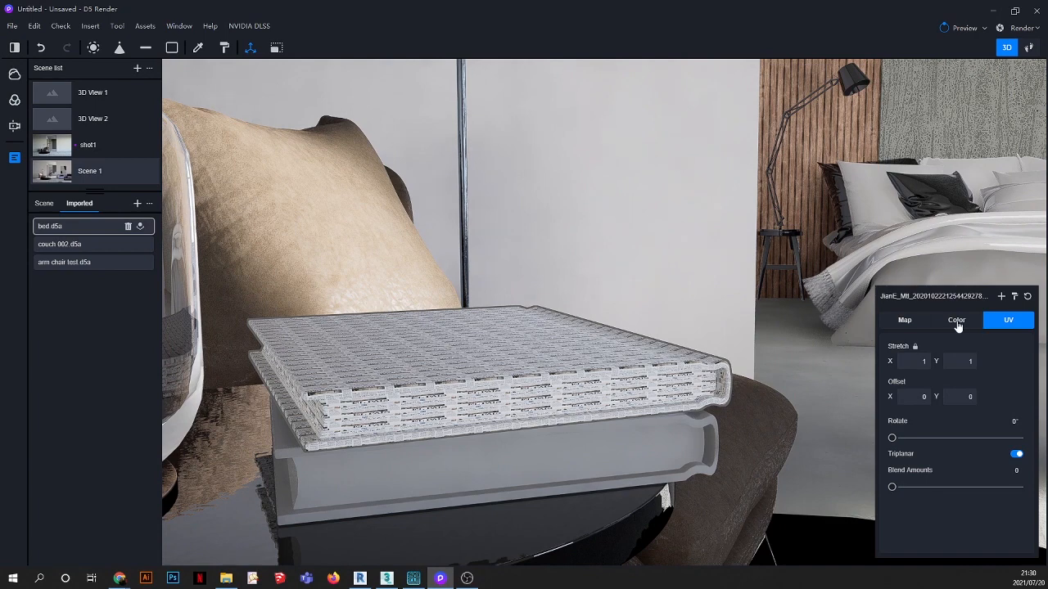
click(906, 322)
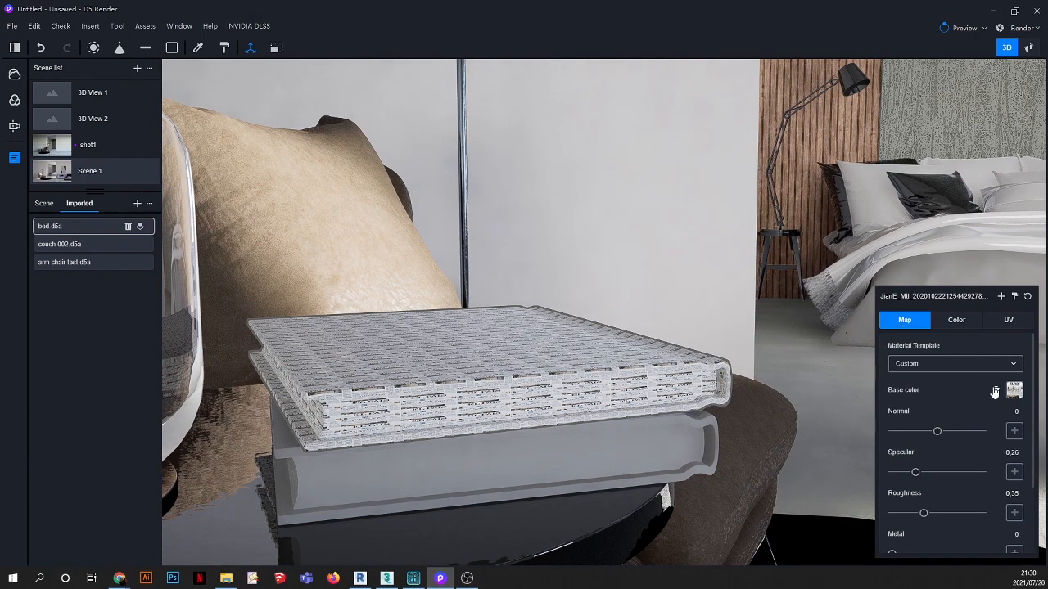
click(995, 392)
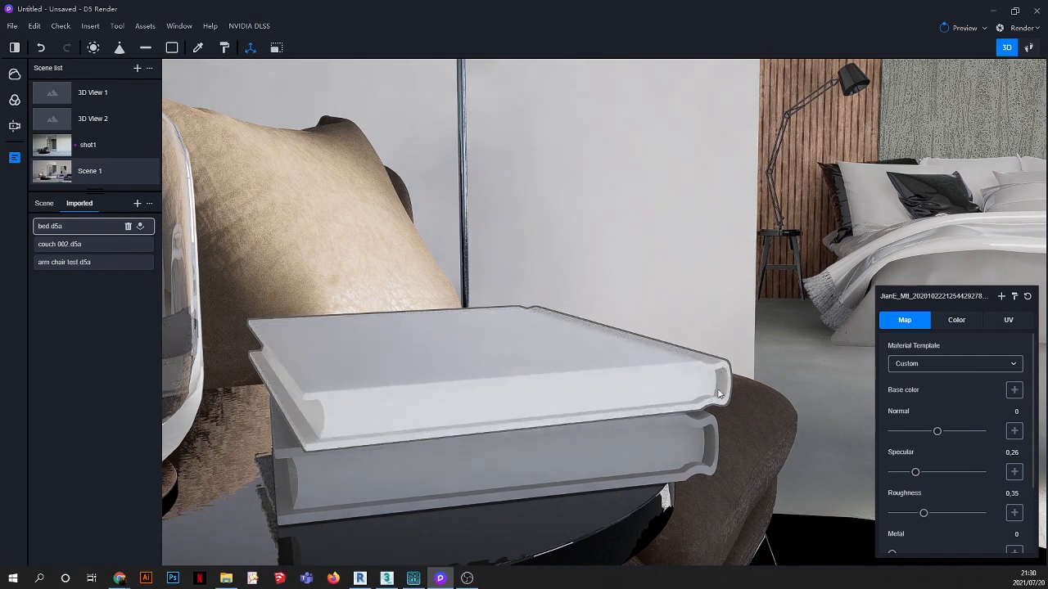
Step: Pick the upper book's material and set its color value to 81
click(197, 49)
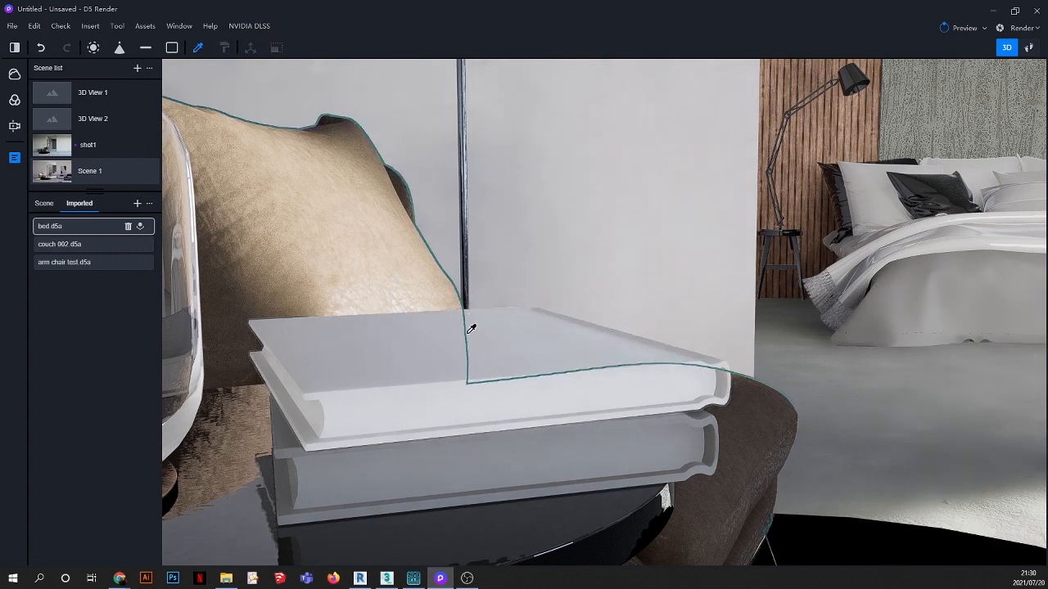
click(472, 346)
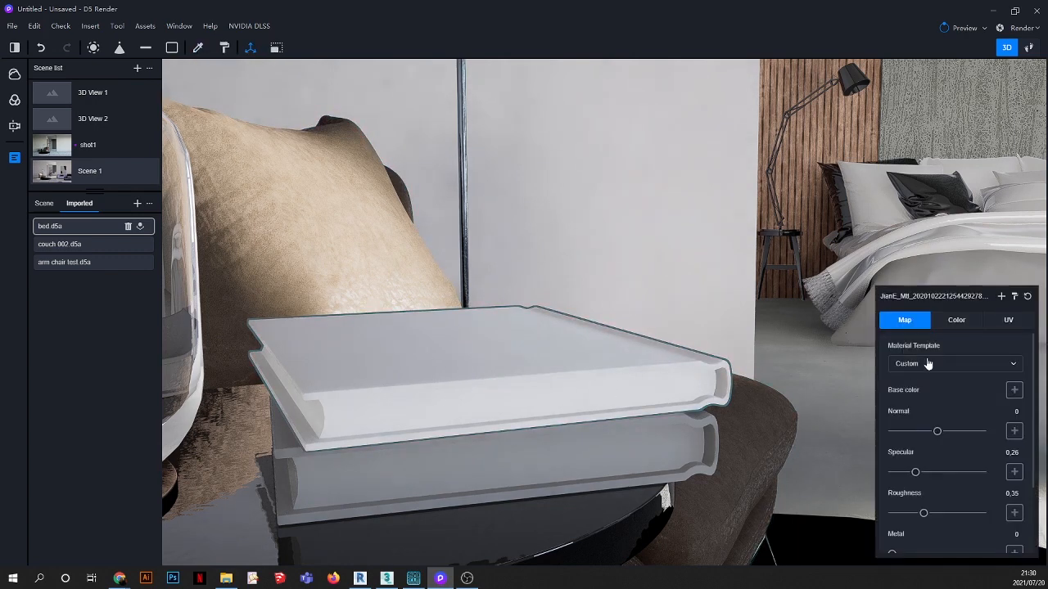
scroll(542, 403, up, 2)
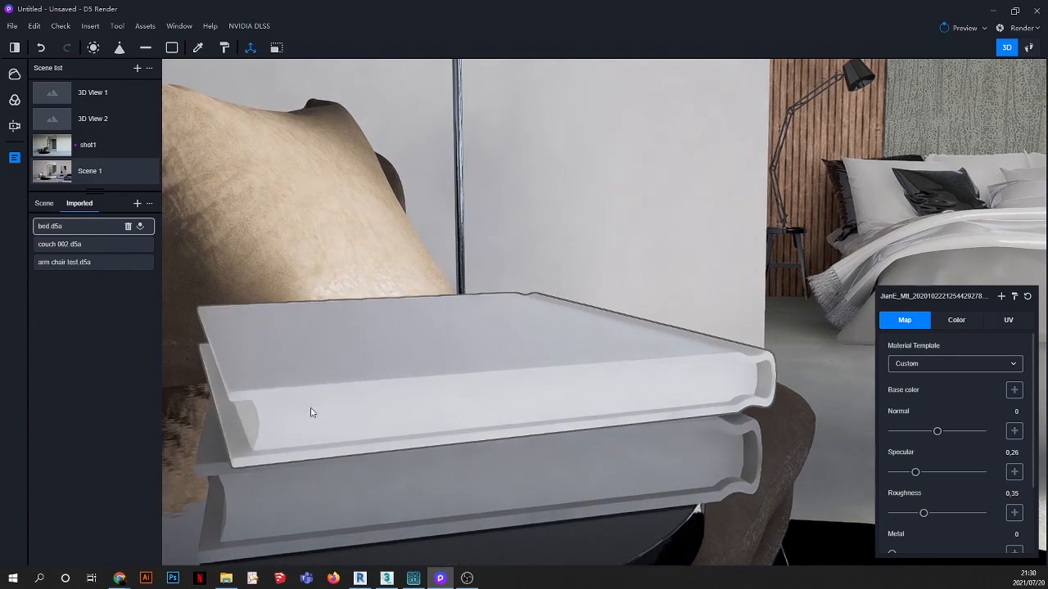
scroll(515, 384, down, 3)
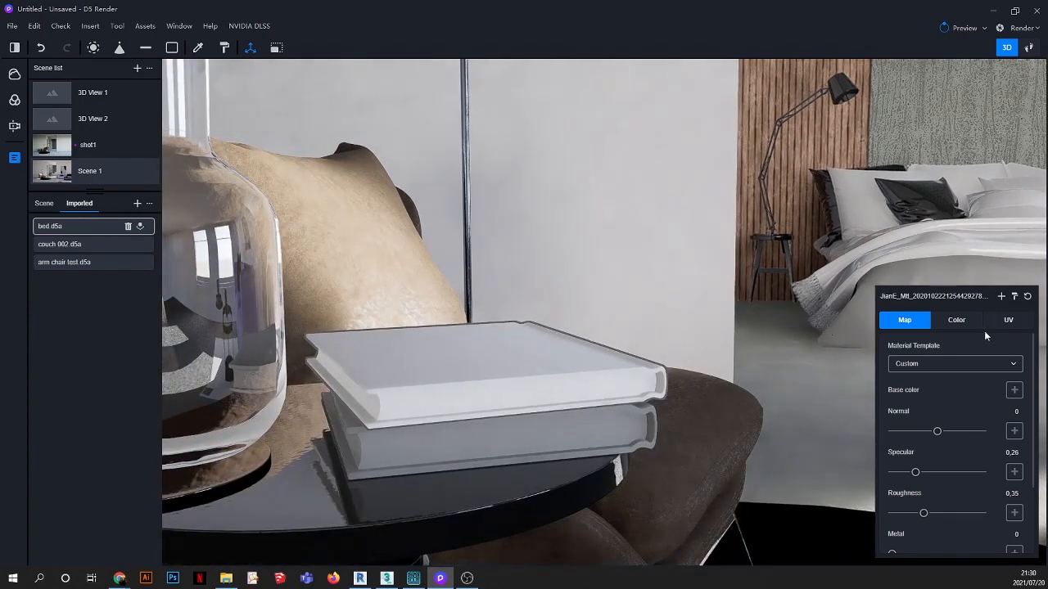
click(955, 320)
mouse_move(955, 437)
mouse_down()
mouse_move(904, 438)
mouse_move(950, 438)
mouse_up()
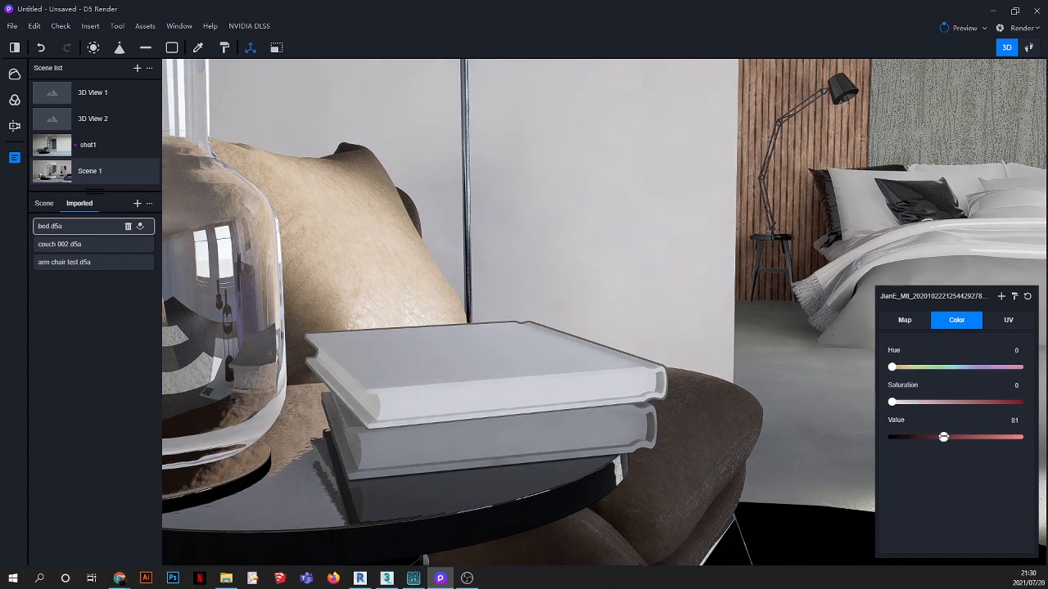
click(494, 330)
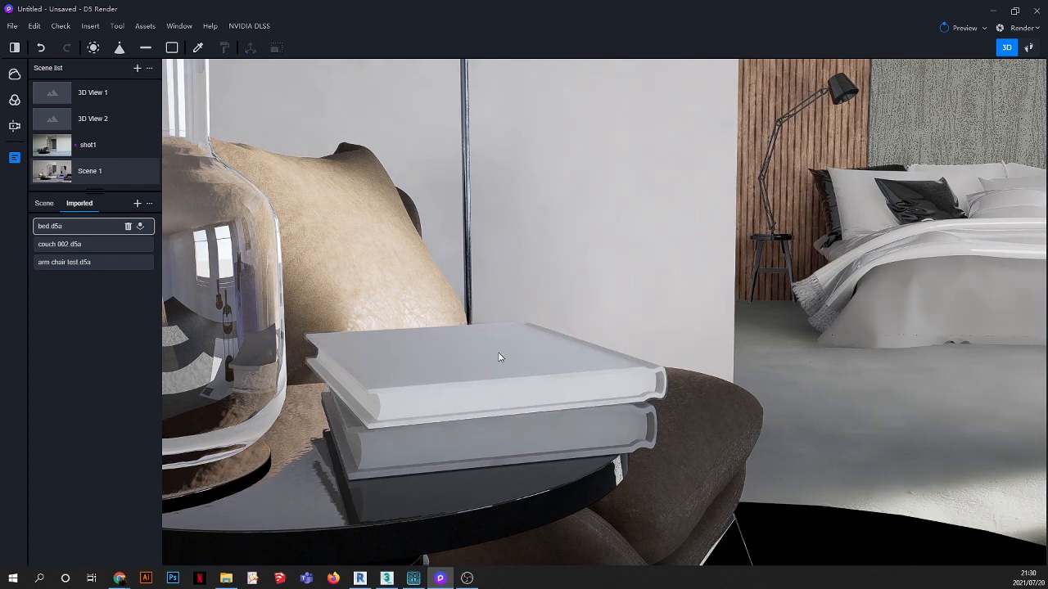
Step: Pick the upper book's material again and load the book5 image as its base color map
click(197, 48)
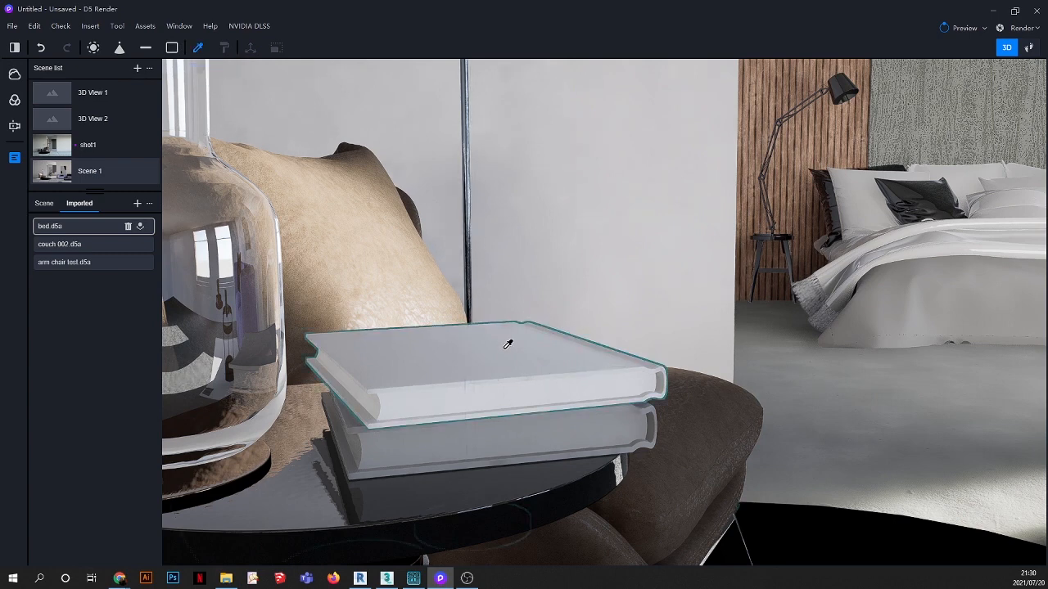
click(507, 345)
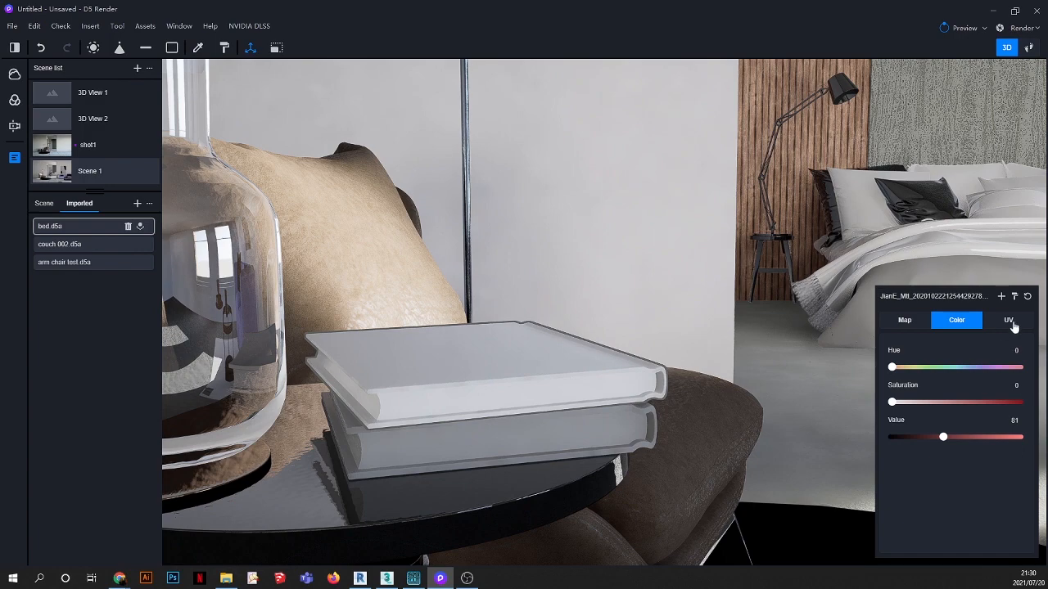
click(904, 324)
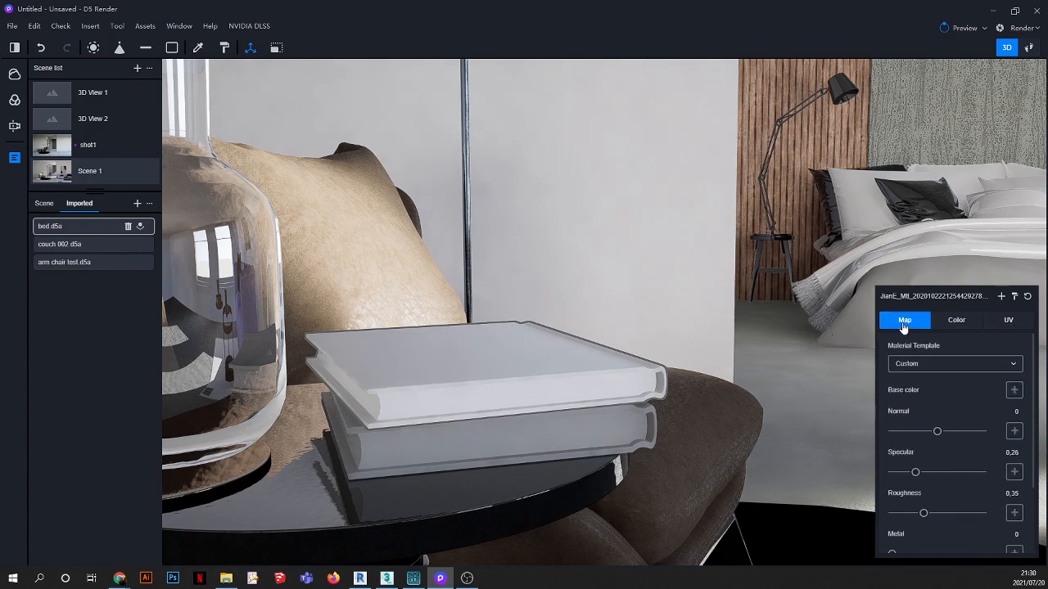
click(1014, 391)
click(943, 398)
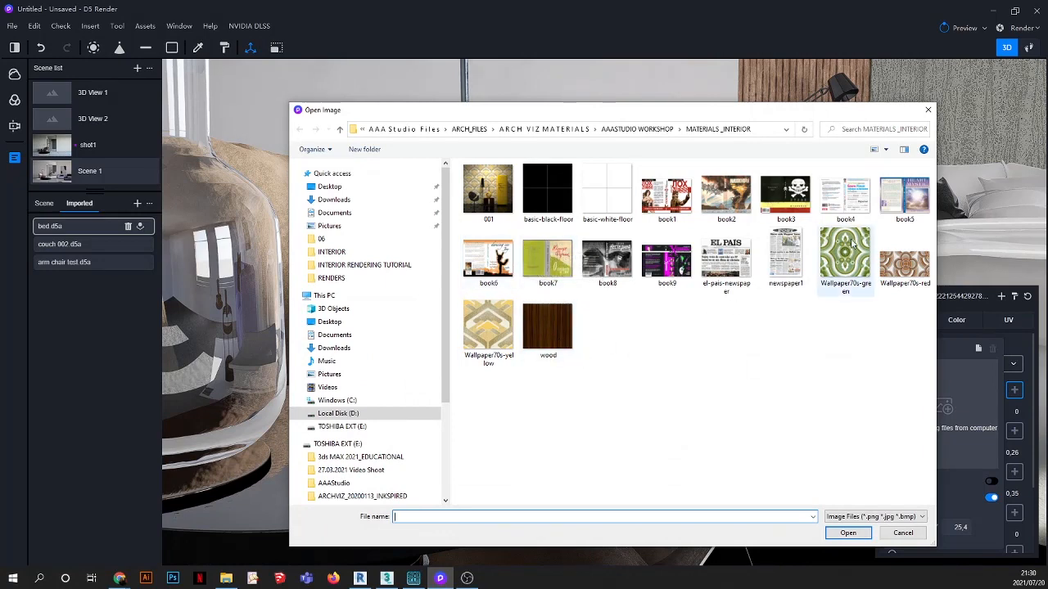
click(899, 209)
click(848, 533)
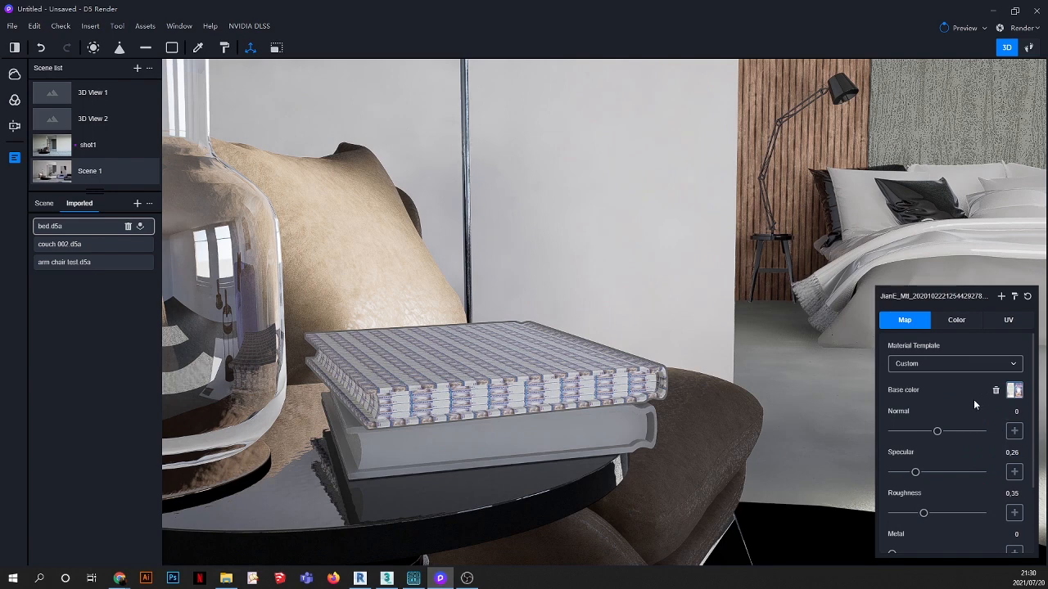
Step: Try a UV stretch of 0.02 in X and Y on the upper book's material with triplanar mapping on
click(1010, 321)
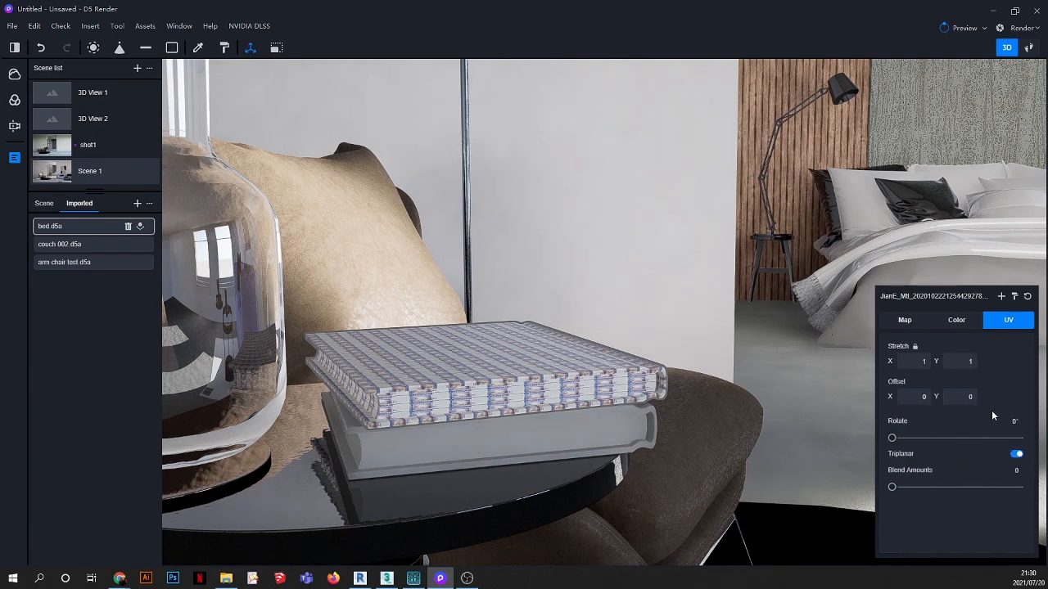
click(1015, 454)
click(1016, 455)
drag(925, 363, 905, 362)
scroll(483, 385, up, 3)
right_drag(483, 364, 573, 524)
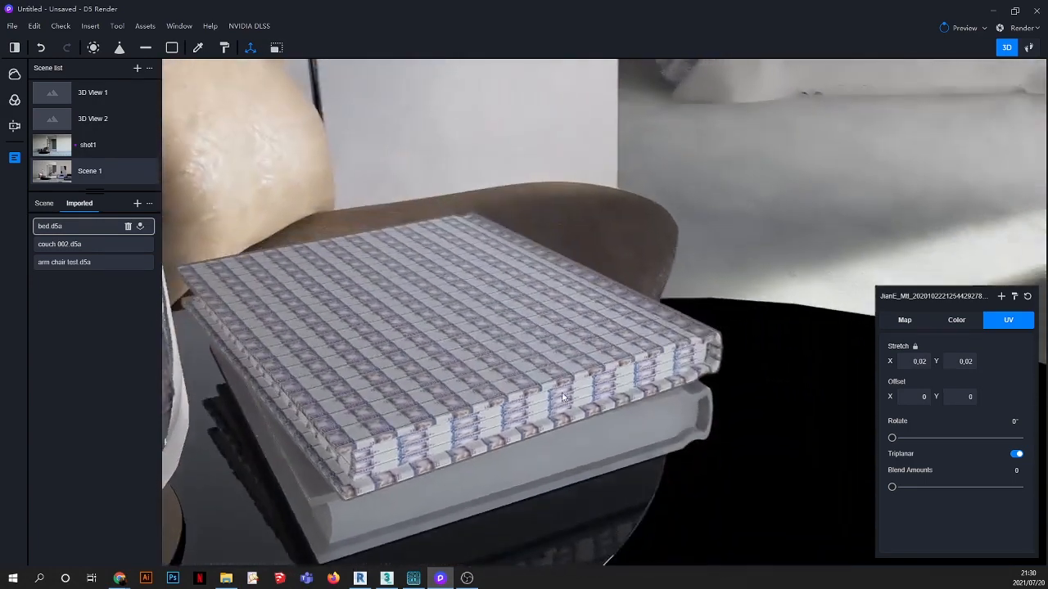
Step: Try a UV stretch of 1000 in X and Y on the upper book's material
scroll(622, 360, up, 4)
click(922, 361)
key(BackSpace)
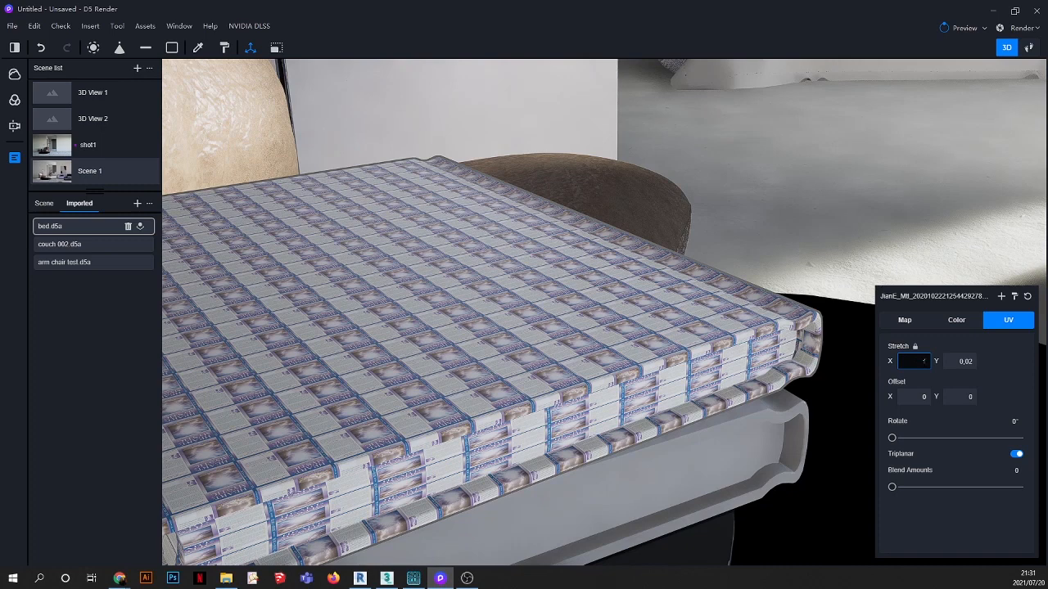
text(1000)
click(965, 361)
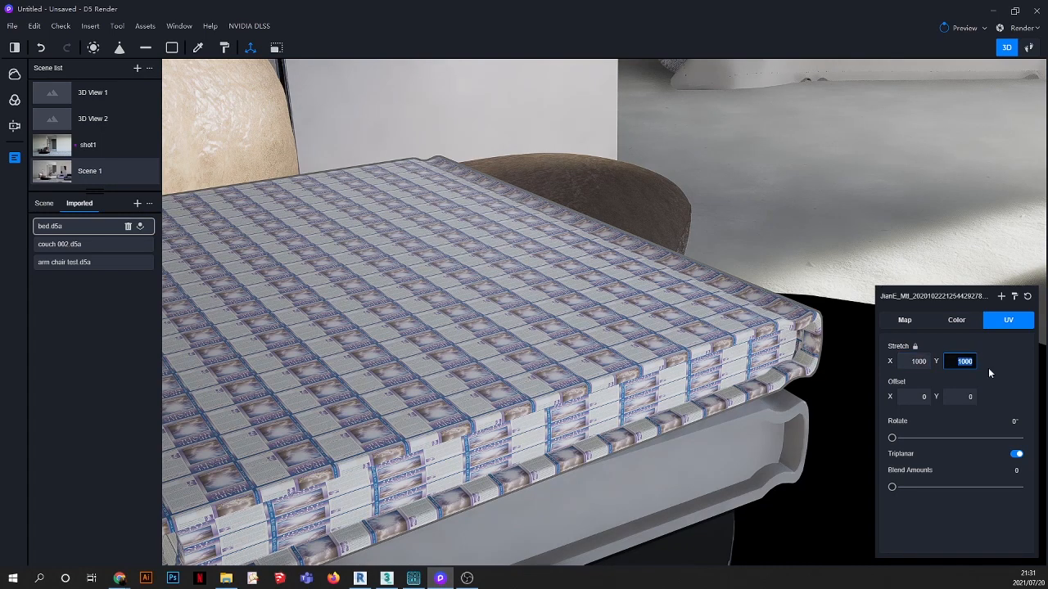
click(1000, 327)
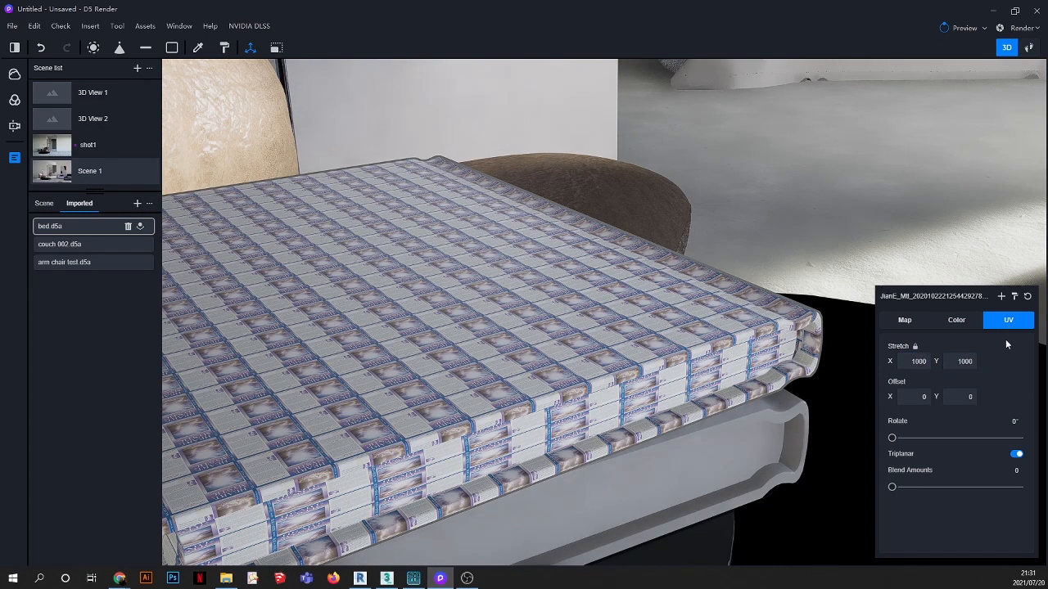
Step: Turn off triplanar mapping for the book material and set its UV stretch to 1 in X and Y
click(1016, 454)
click(917, 361)
text(1)
click(994, 382)
scroll(592, 337, up, 2)
scroll(593, 336, down, 5)
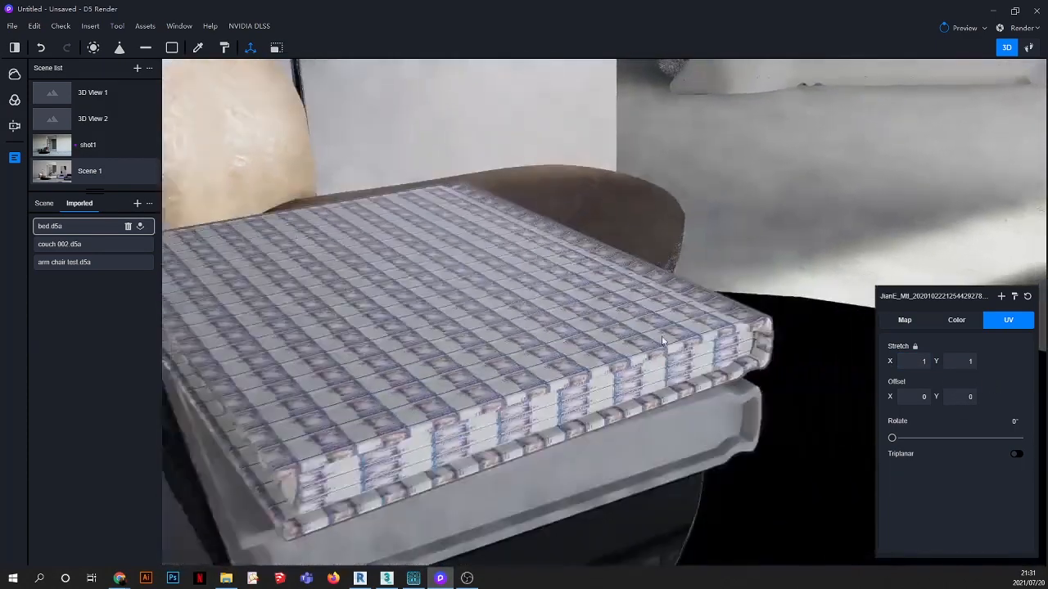
Step: Load the book5 image as the book material's normal map and set the normal strength to 0.2
click(906, 320)
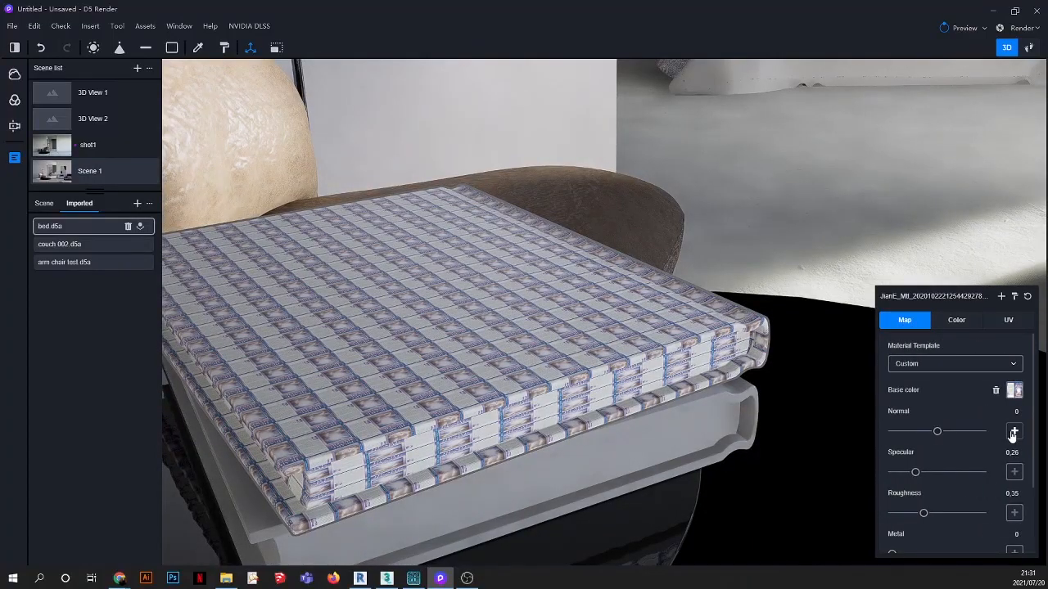
click(1014, 432)
click(966, 418)
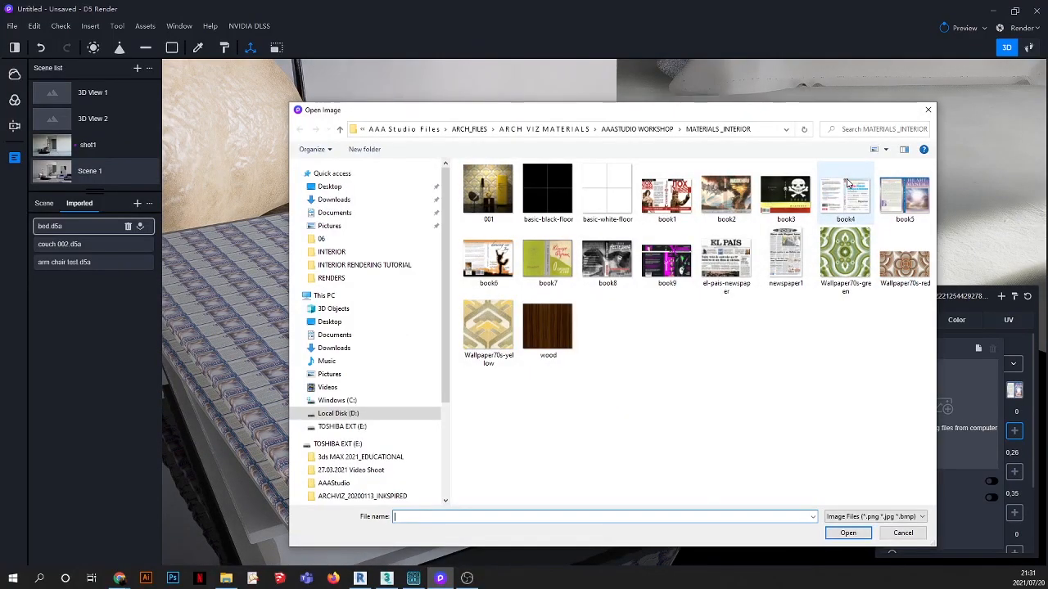
double_click(894, 205)
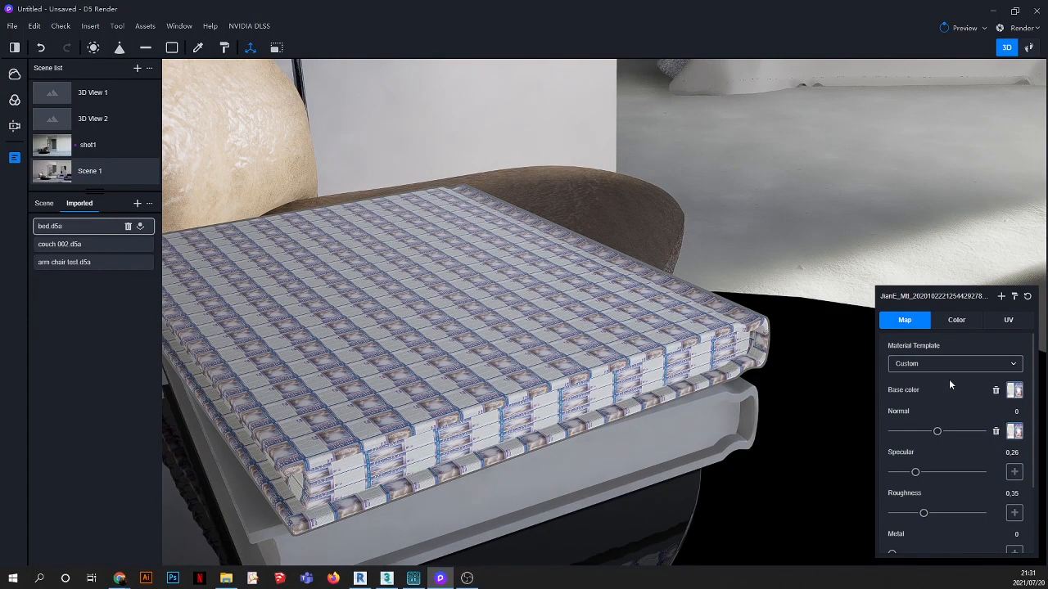
mouse_move(937, 431)
mouse_down()
mouse_move(982, 432)
mouse_move(946, 431)
mouse_up()
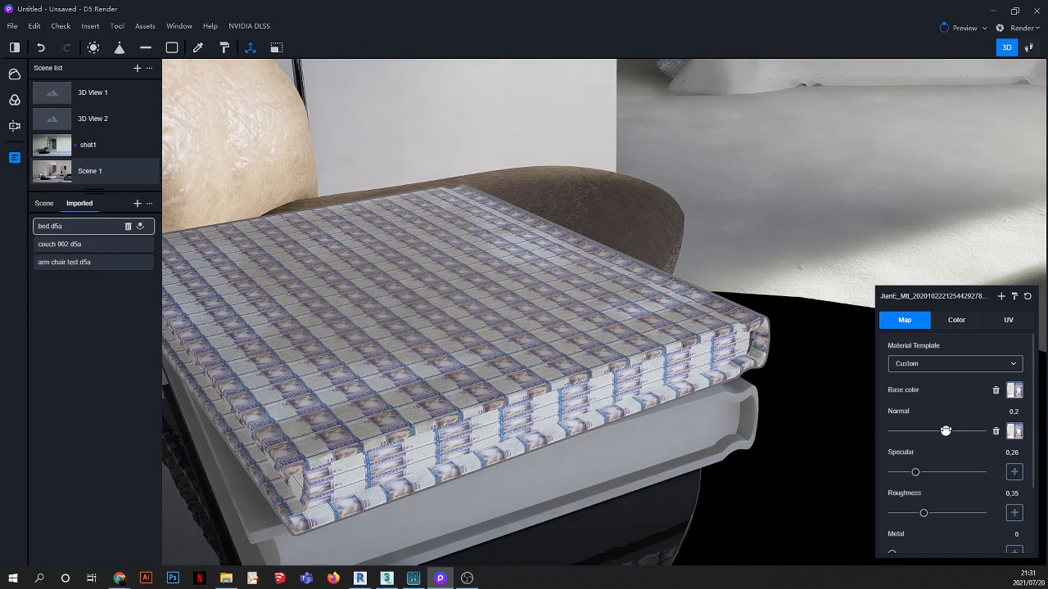
Step: Enable triplanar mapping for the book material and check the upper book up close and from across the room
click(1007, 321)
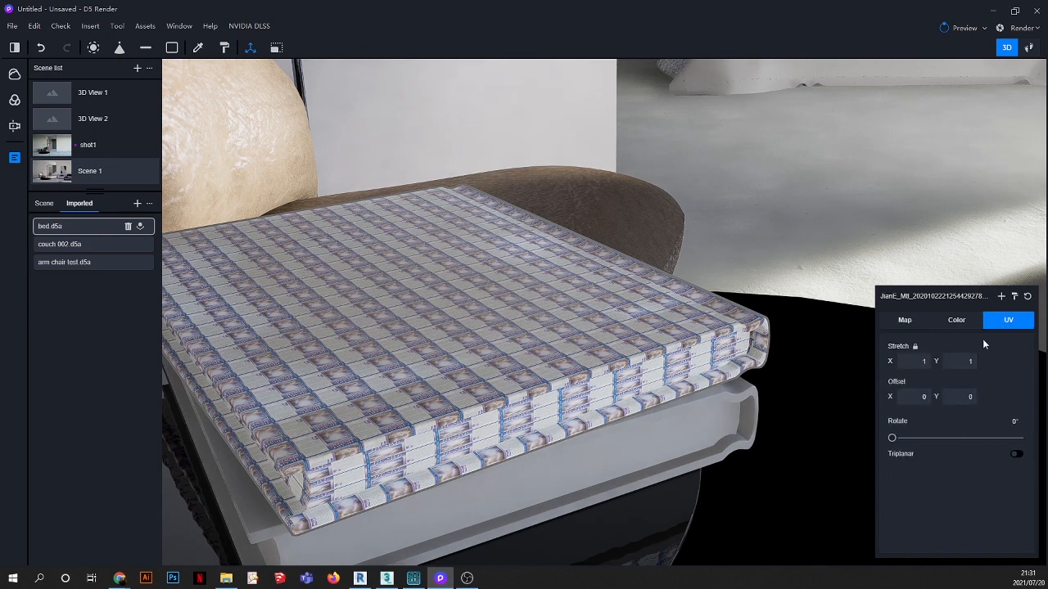
click(1018, 455)
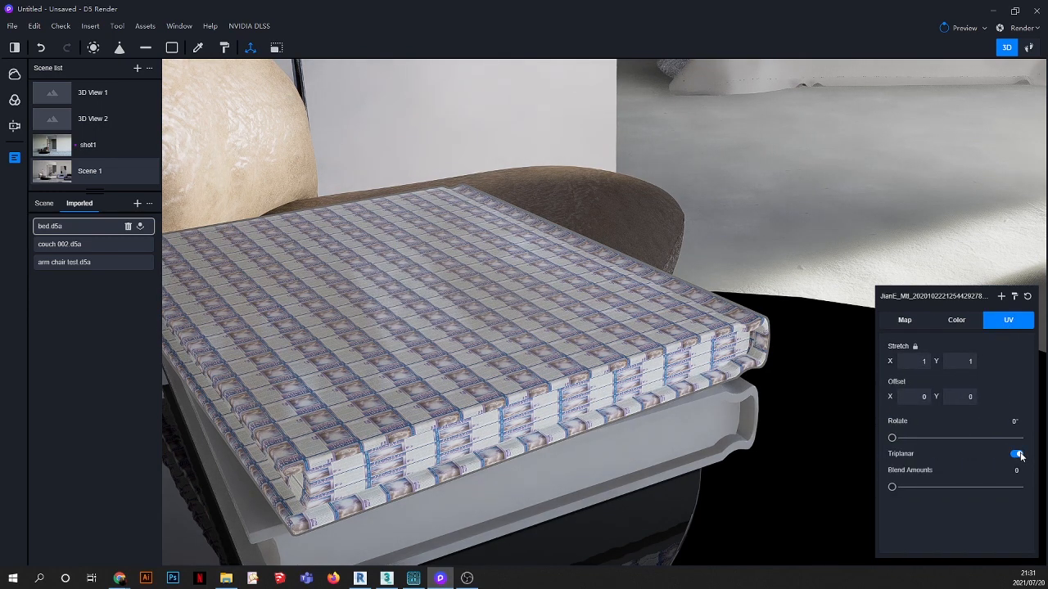
scroll(600, 348, up, 3)
scroll(600, 349, down, 4)
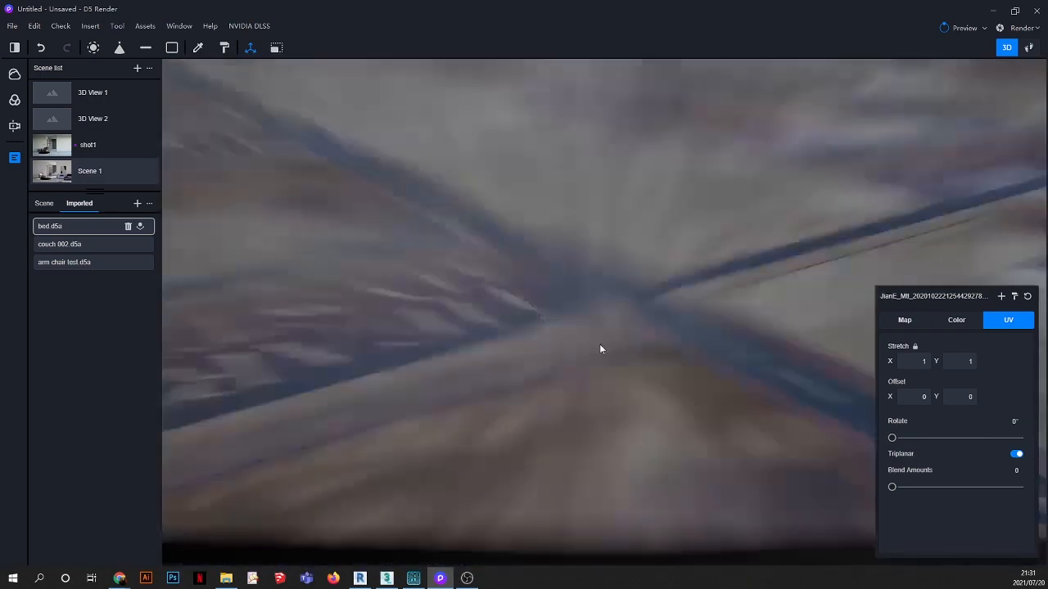
scroll(308, 299, down, 8)
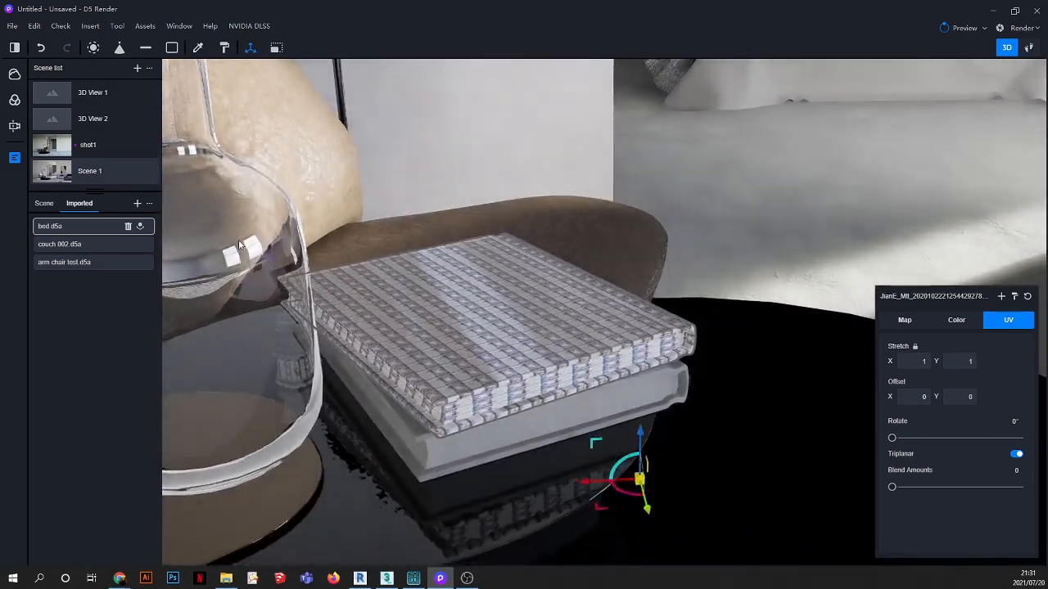
scroll(242, 243, down, 5)
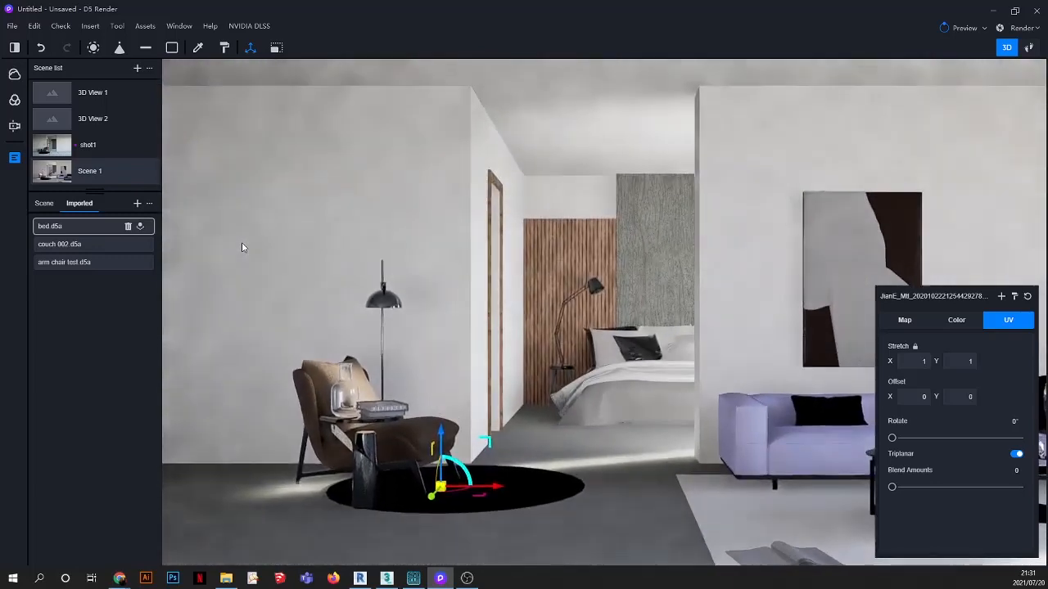
click(513, 341)
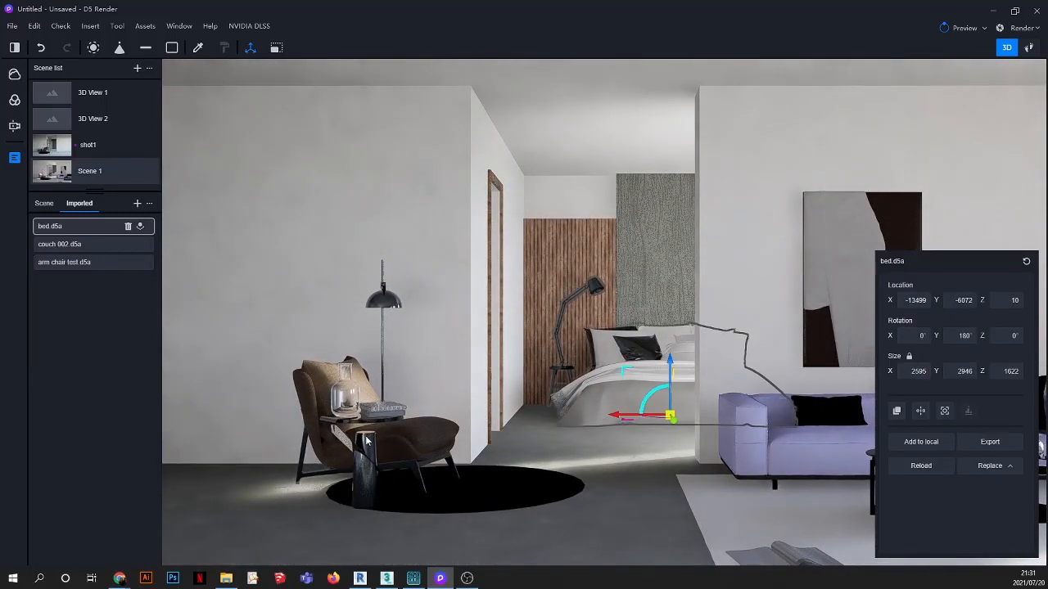
Step: Replace the upper book's base color map with the book1 image and turn off the map's Individual UV option
scroll(366, 438, up, 8)
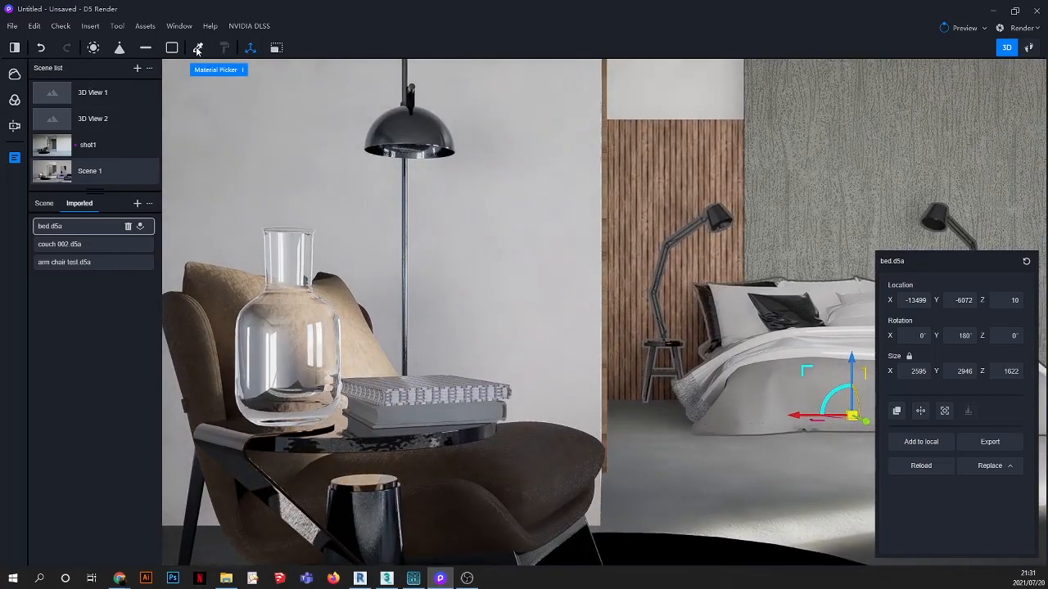
click(197, 48)
click(422, 368)
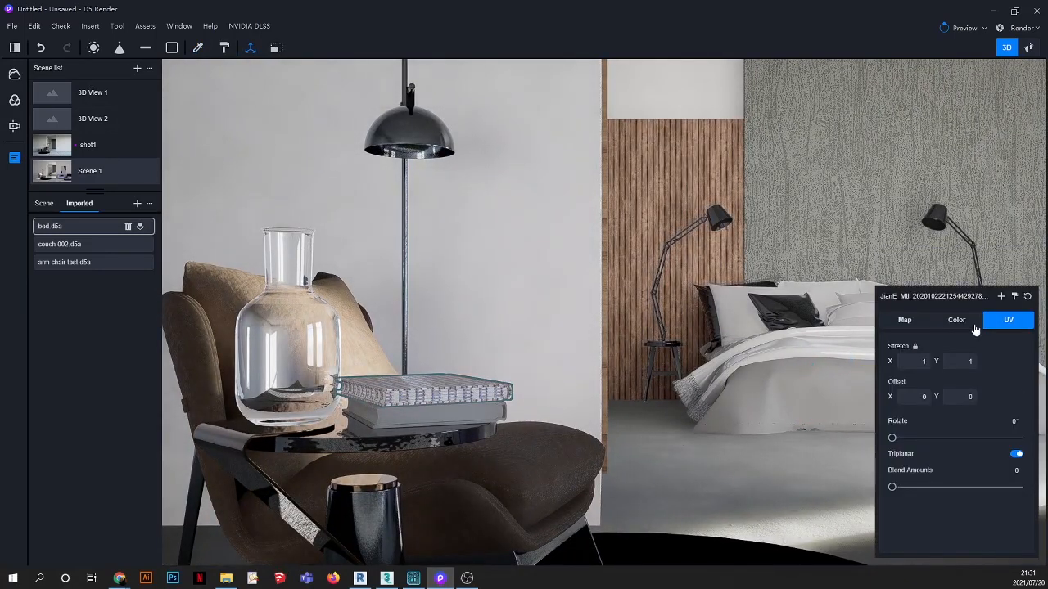
click(905, 320)
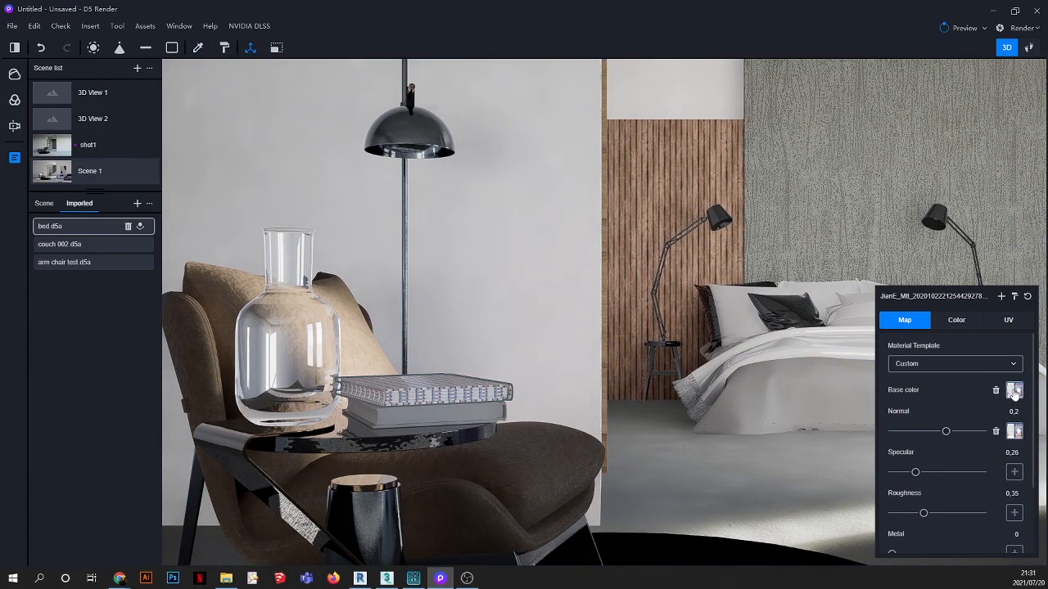
click(1014, 391)
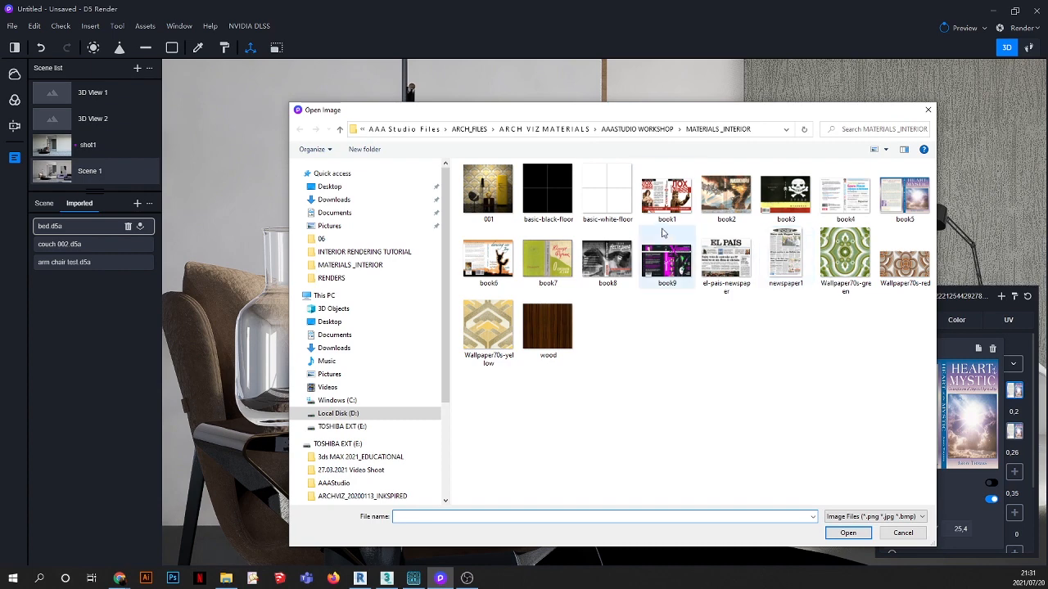
click(665, 200)
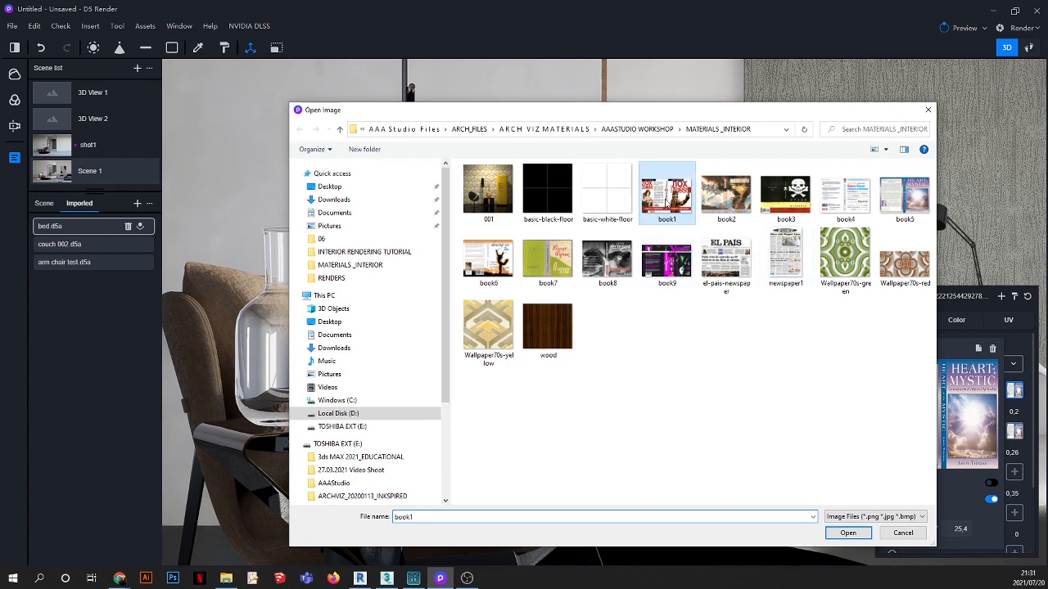
click(843, 533)
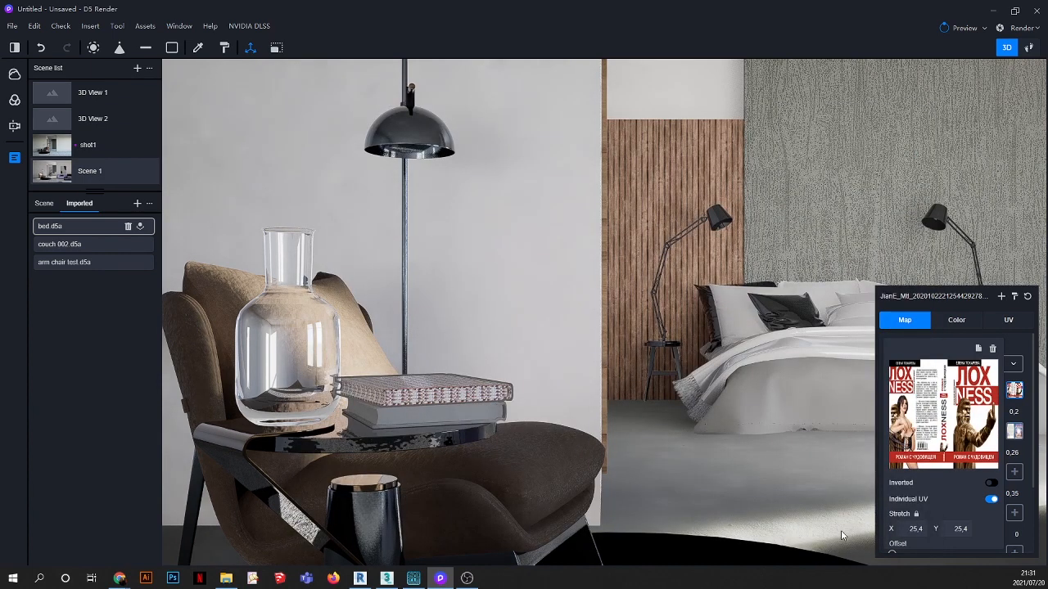
click(989, 498)
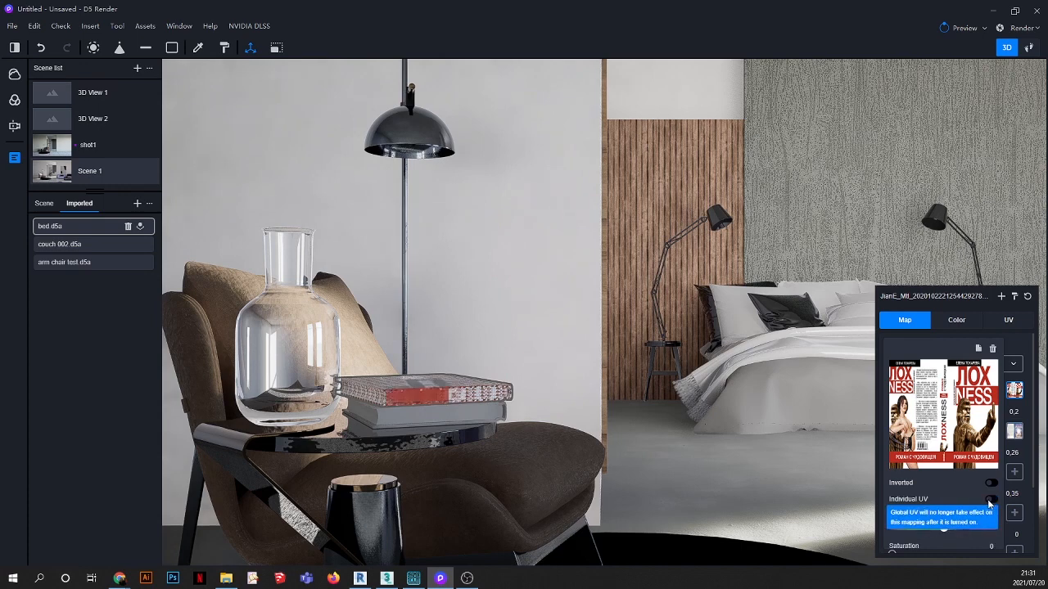
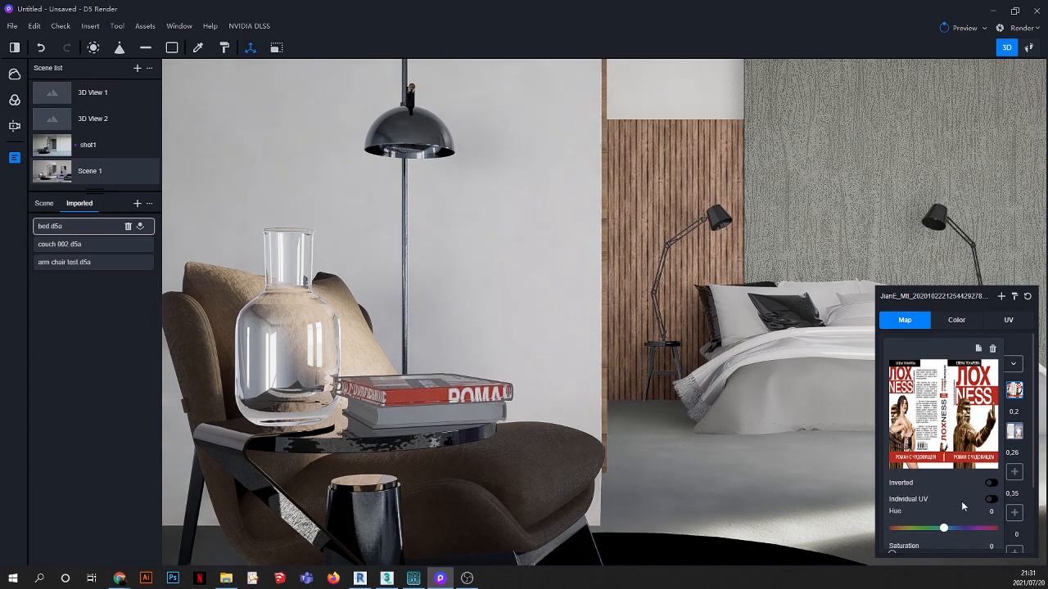
Step: Remove the normal map from the upper book's material and bring the side-table books into close view
click(1028, 505)
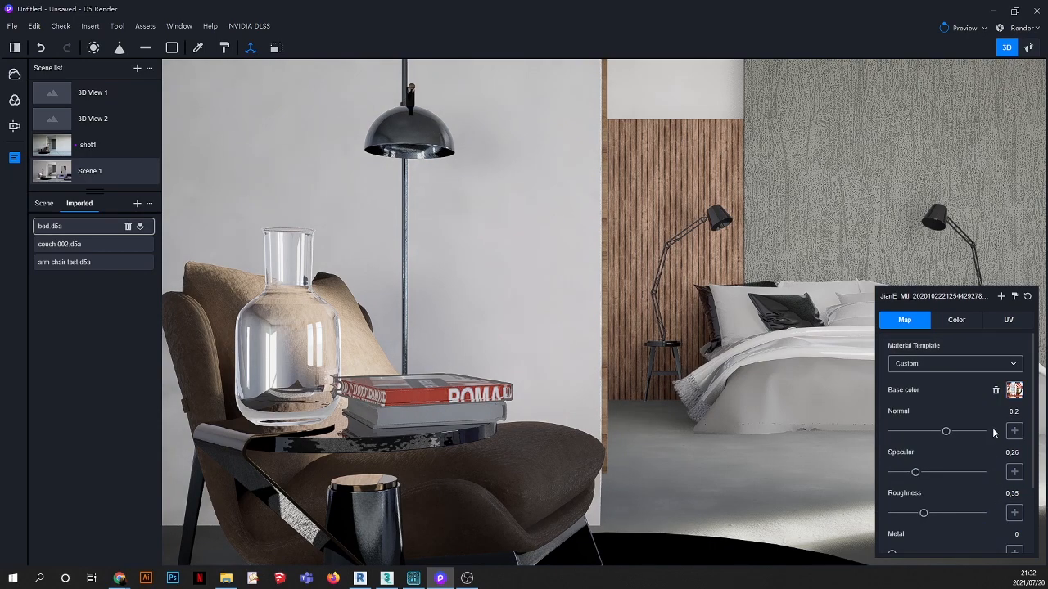
scroll(403, 489, up, 5)
scroll(470, 384, down, 5)
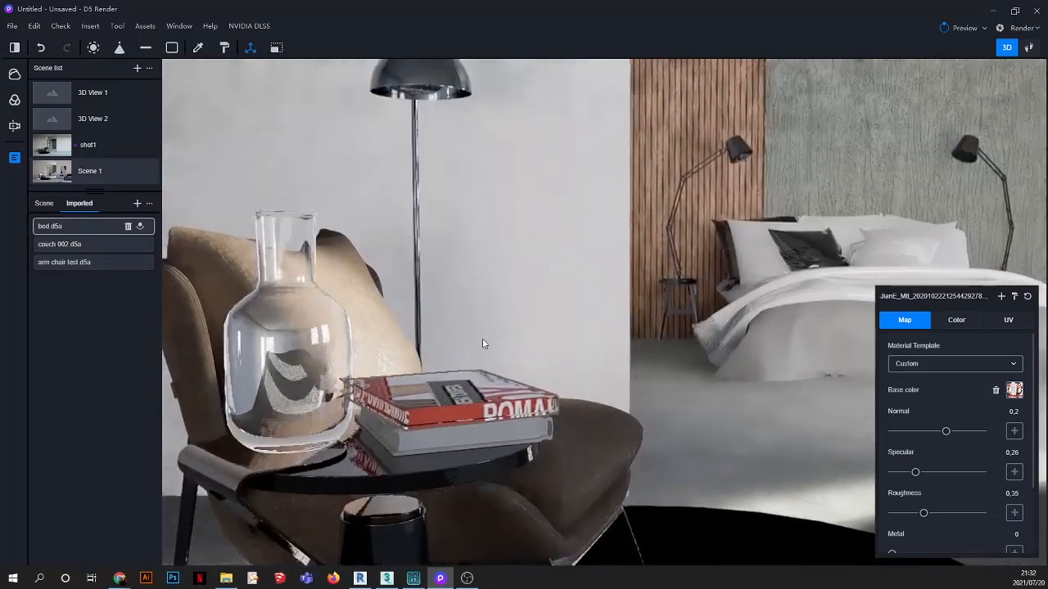
scroll(464, 434, up, 3)
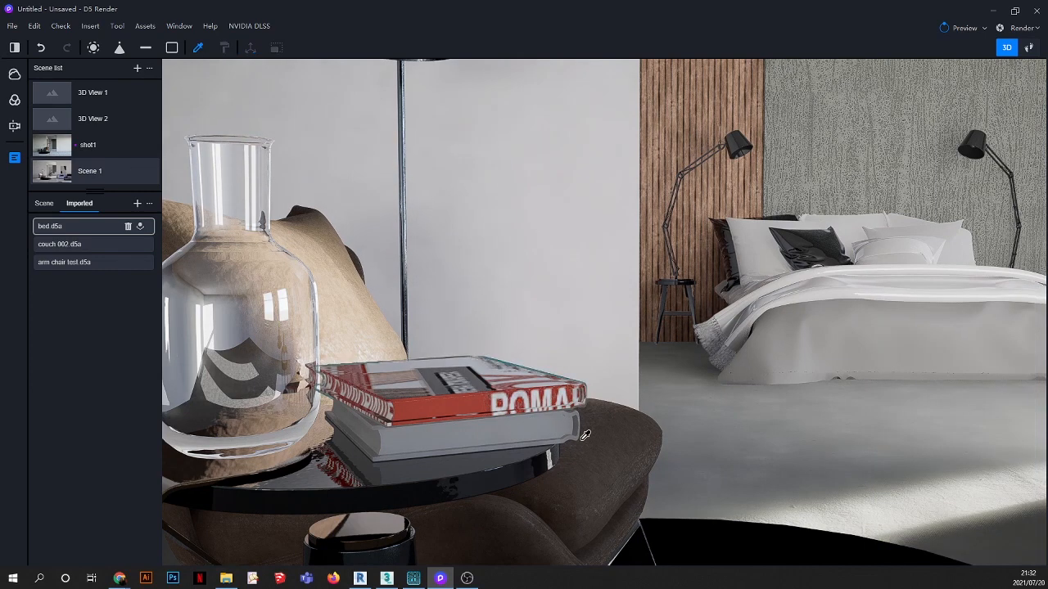
Step: Load the book6 image as the lower book's base color map, with Individual UV off and triplanar mapping on
click(675, 403)
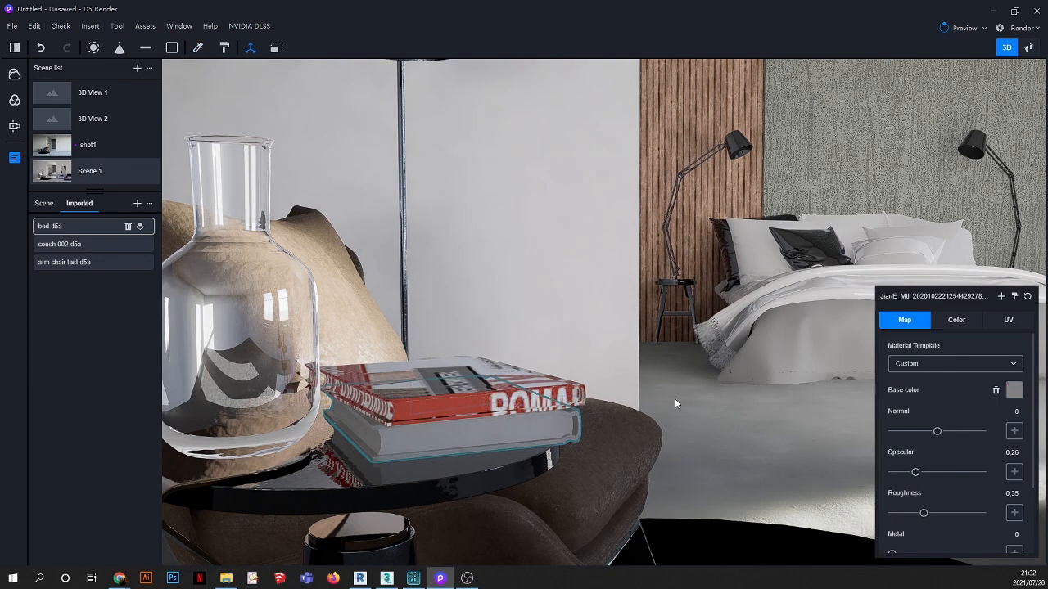
click(1014, 391)
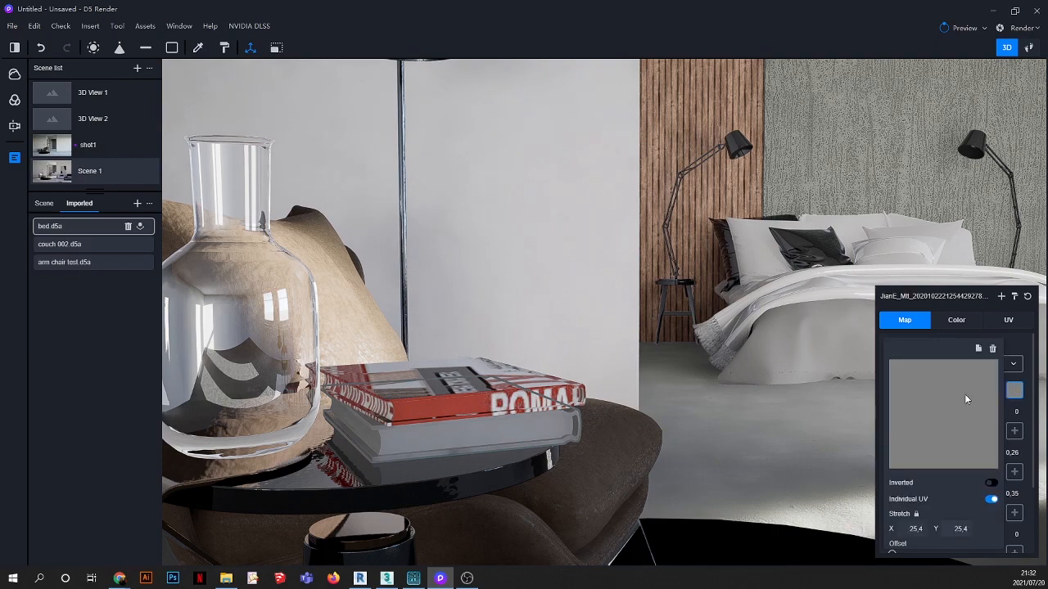
click(965, 396)
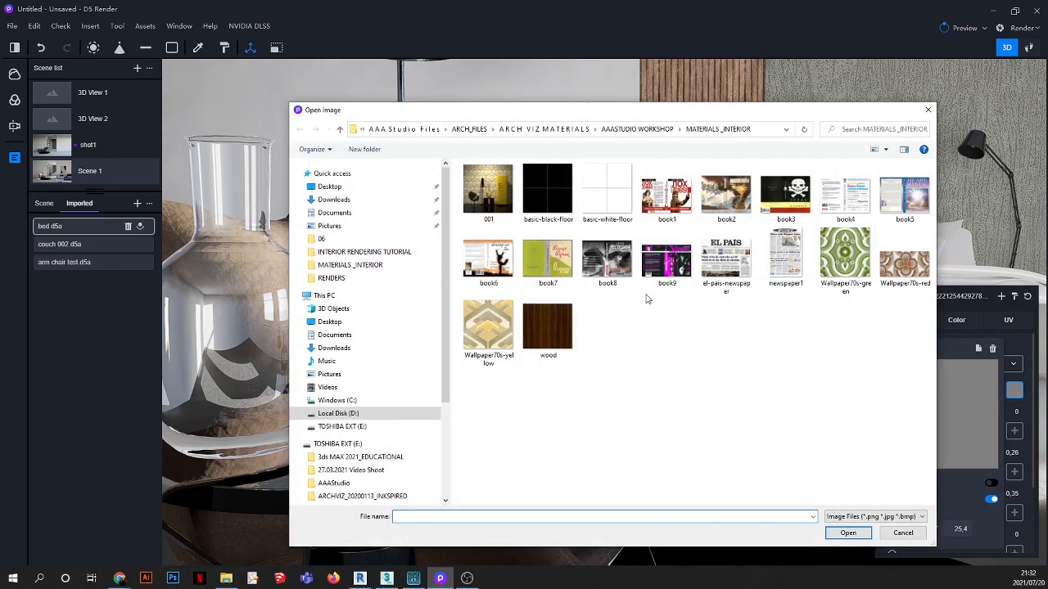
click(488, 260)
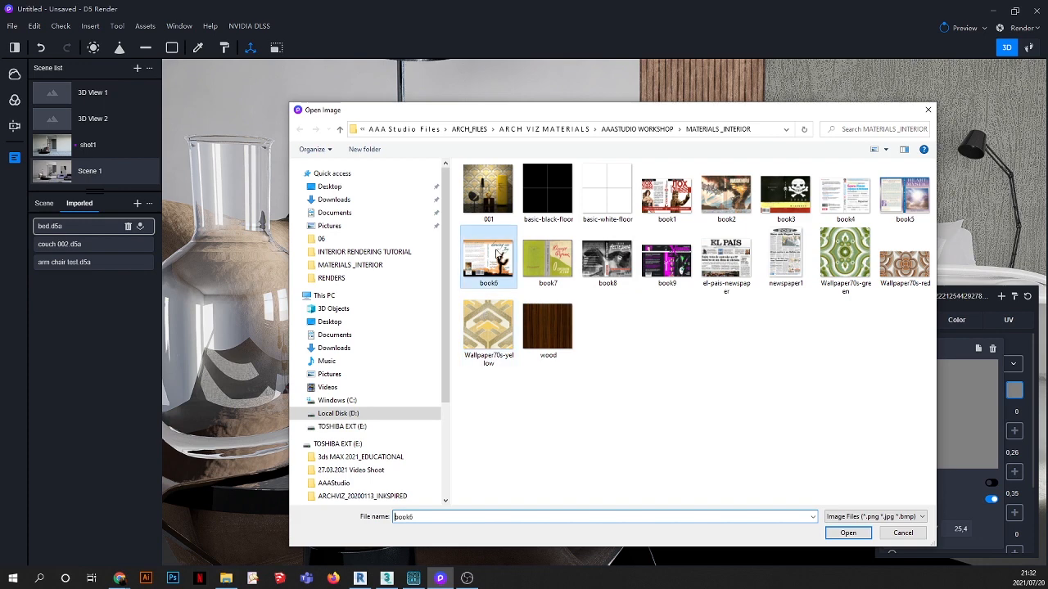
click(849, 533)
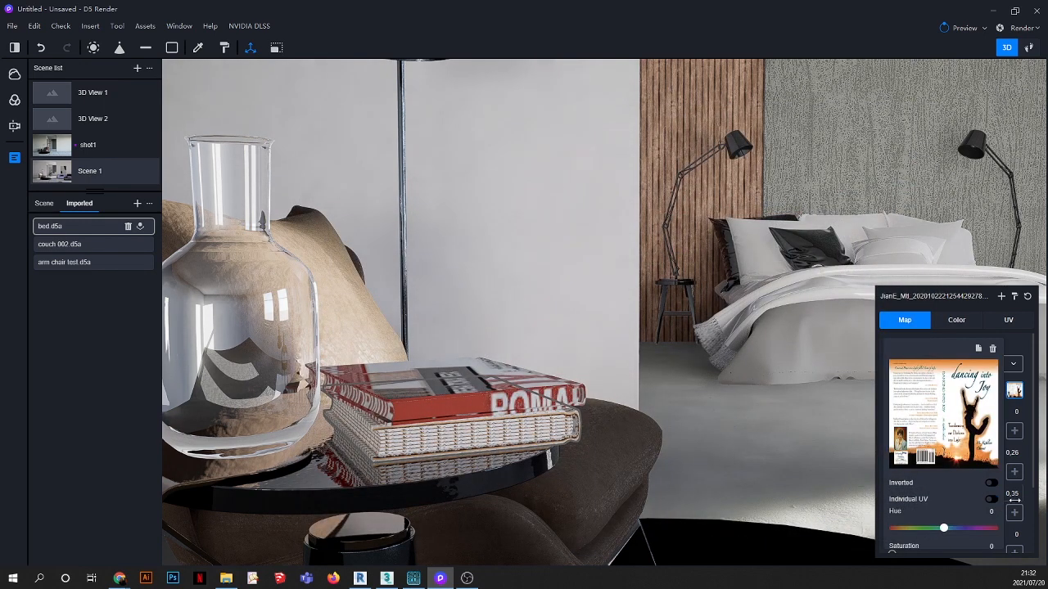
click(1009, 321)
click(1017, 455)
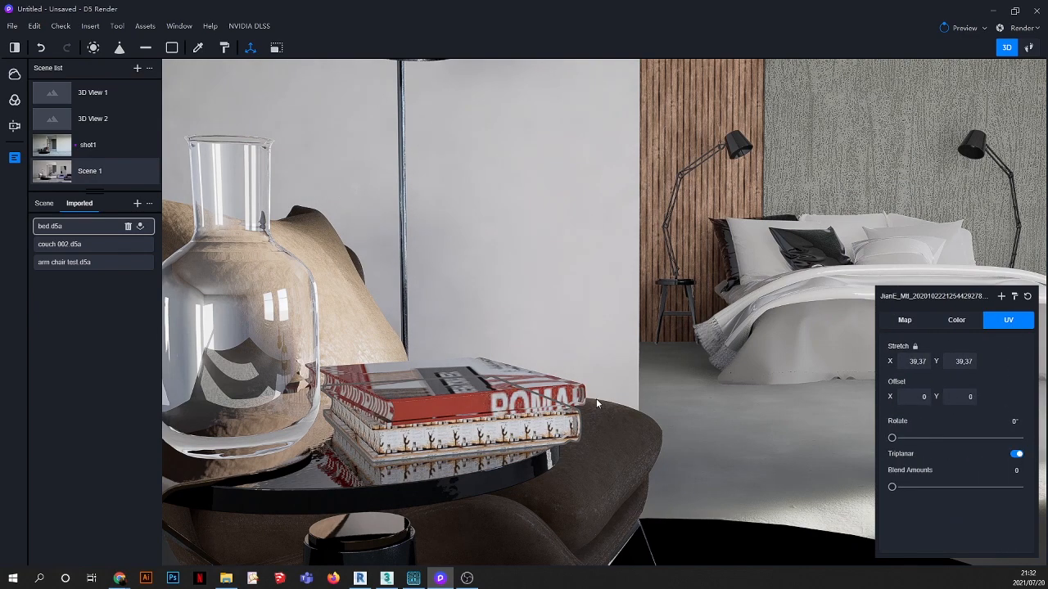
Step: Return to the Scene 1 view and apply the armchair's Brown matte leather01 material to the purple sofa
click(66, 175)
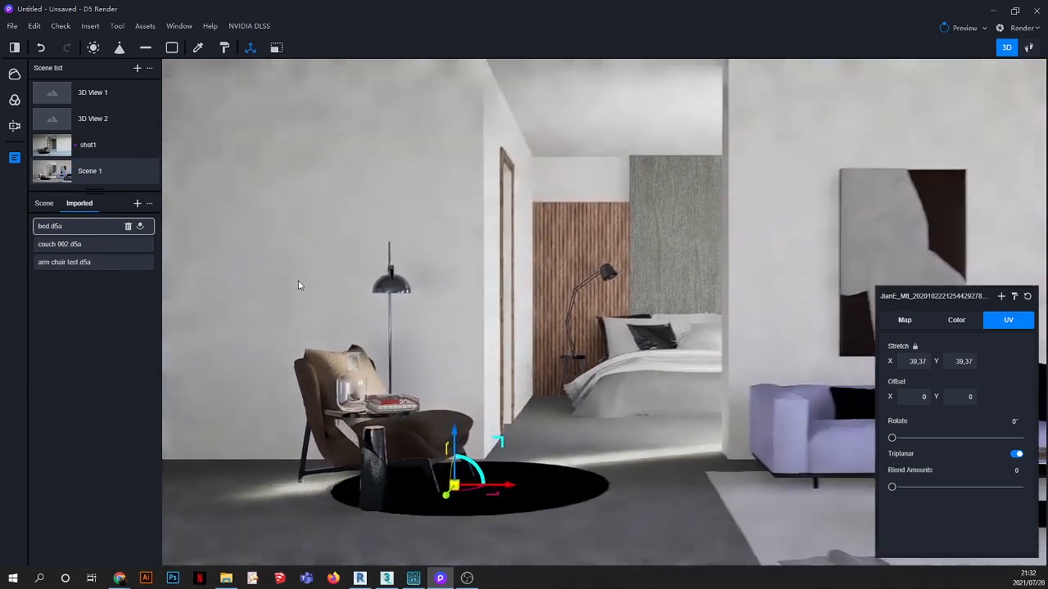
key(Escape)
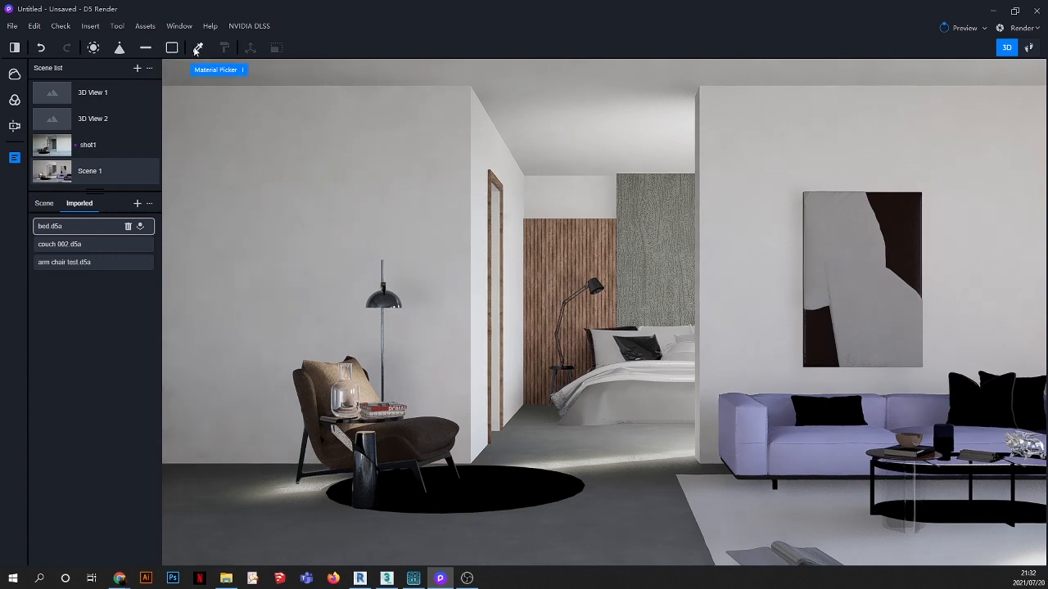
click(323, 373)
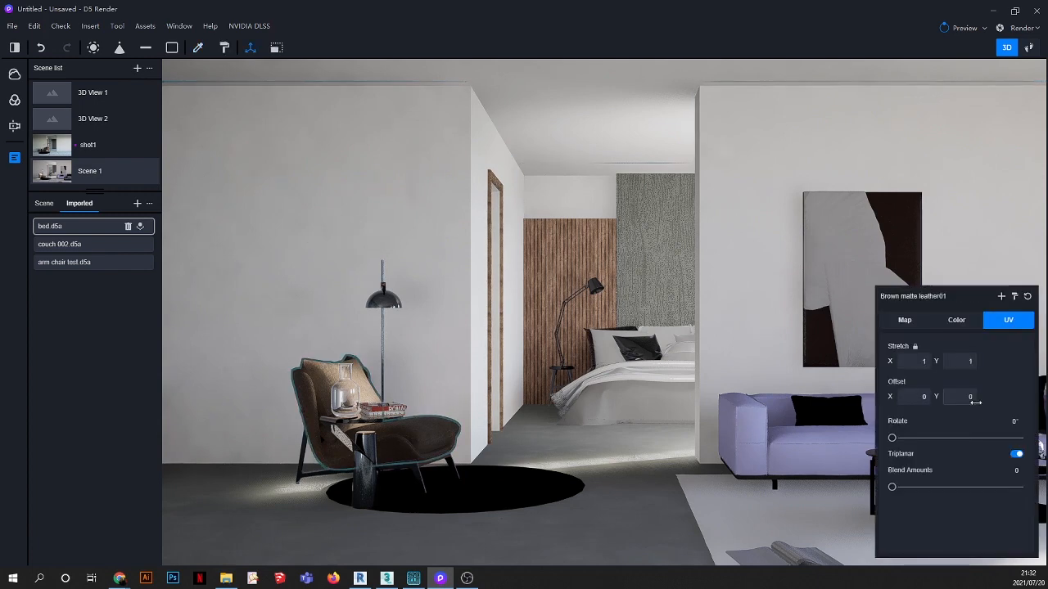
click(1015, 298)
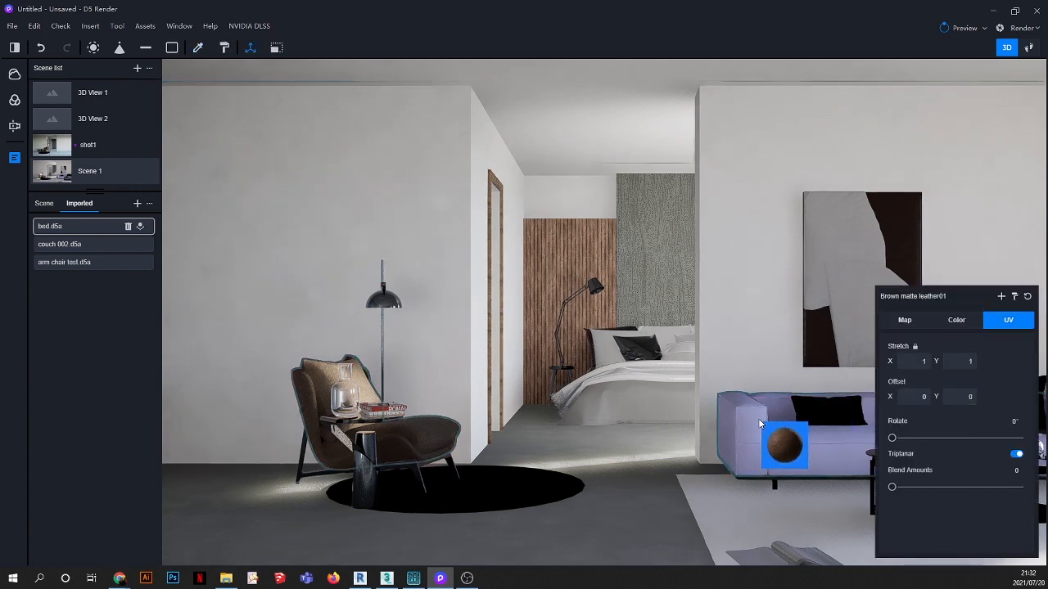
click(784, 439)
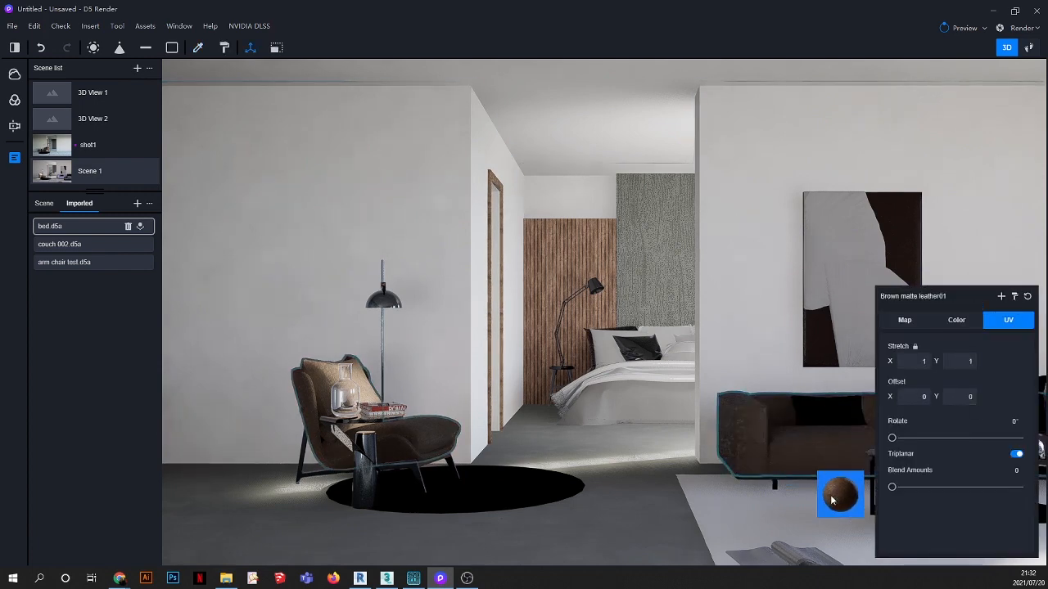
Step: Examine the leather on the sofa's armrest and seat up close, ending back at the Scene 1 view
click(197, 48)
scroll(832, 445, up, 2)
scroll(836, 442, up, 3)
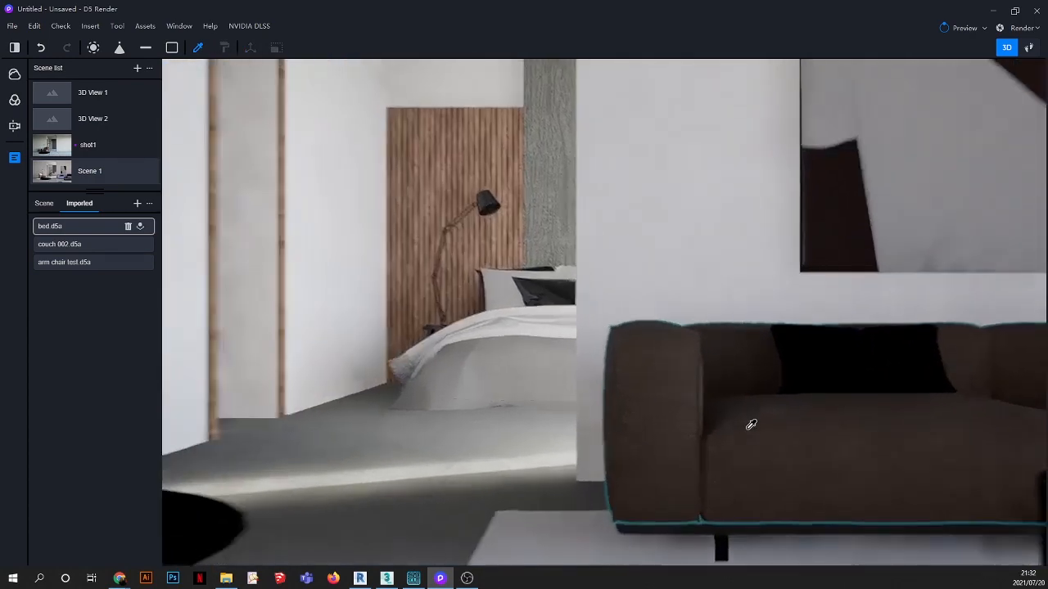
right_drag(585, 532, 630, 395)
scroll(668, 372, up, 3)
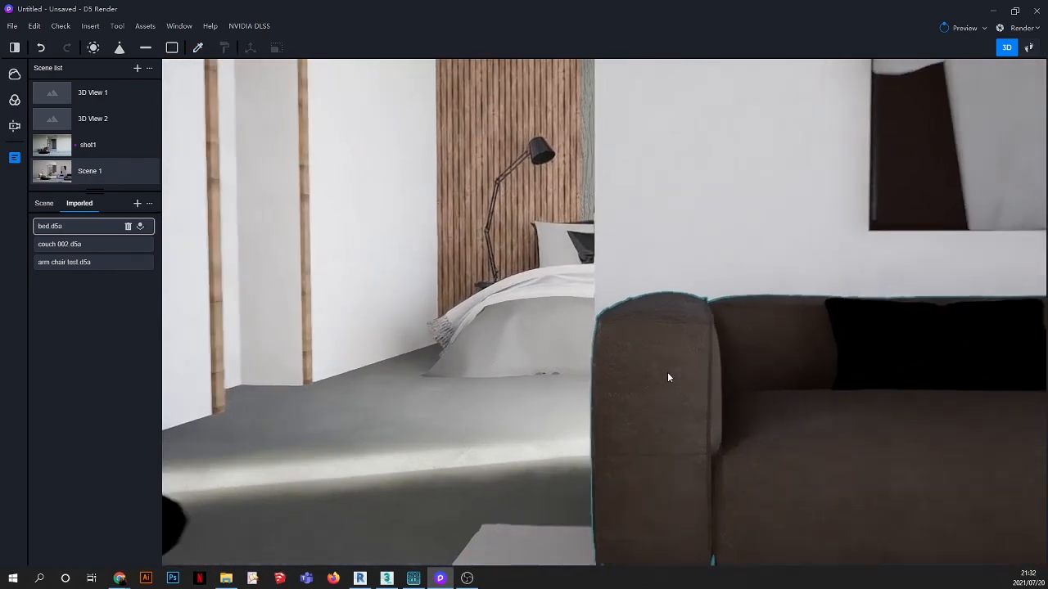
middle_drag(653, 369, 709, 580)
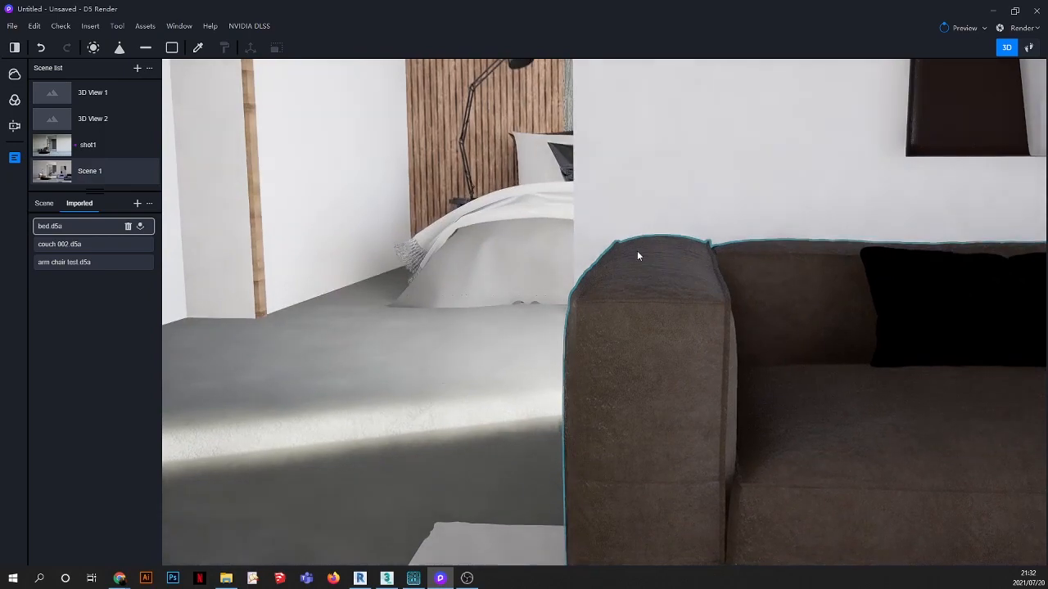
scroll(655, 281, up, 3)
middle_drag(657, 289, 702, 475)
click(39, 172)
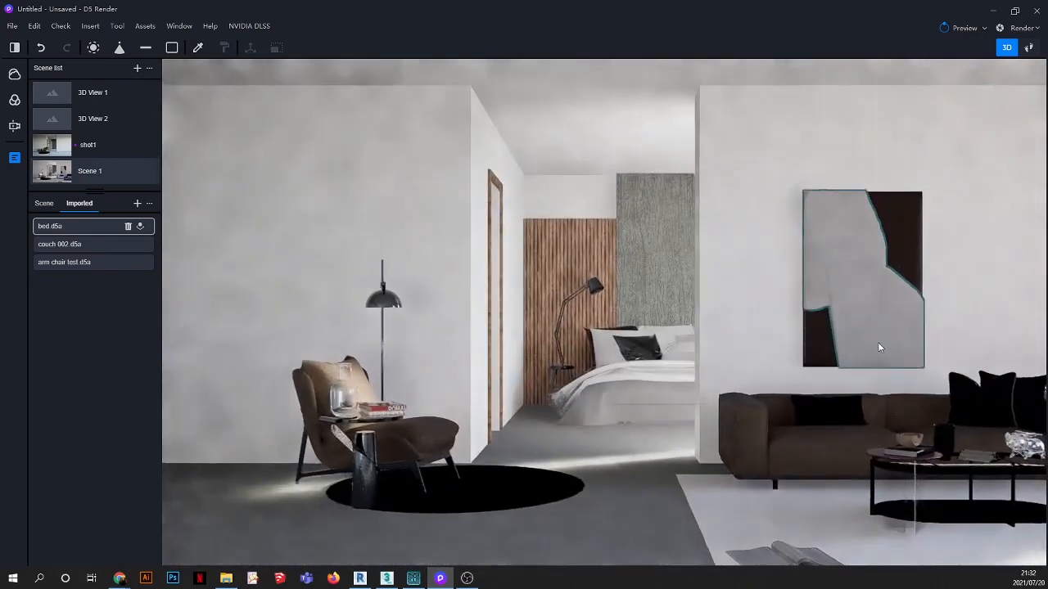
Step: Apply the Red Wool Terry fabric from the online material library to the black cushion on the sofa
click(149, 30)
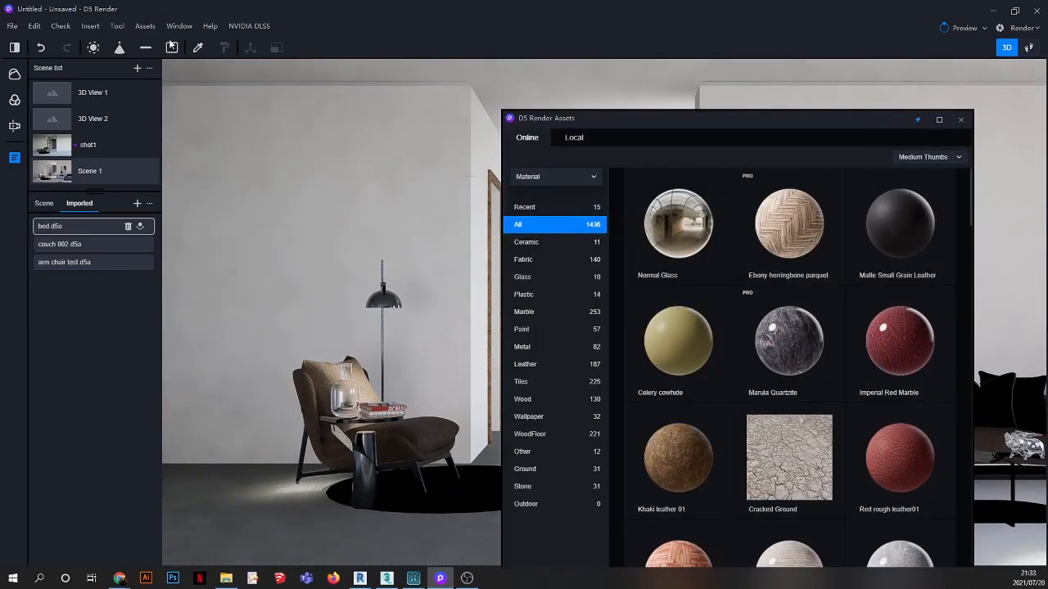
drag(593, 113, 248, 91)
click(146, 224)
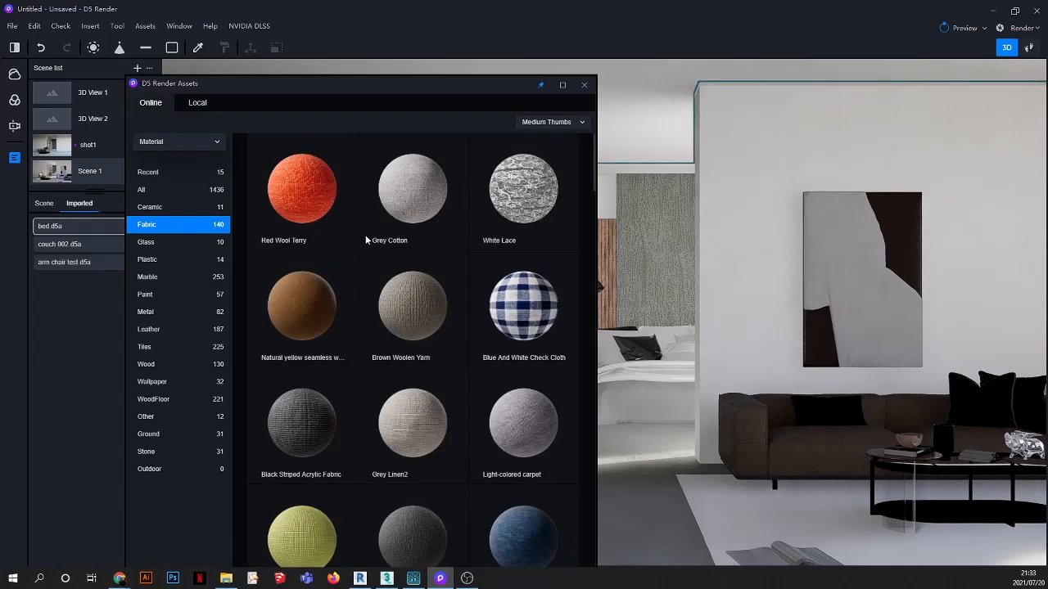
click(417, 197)
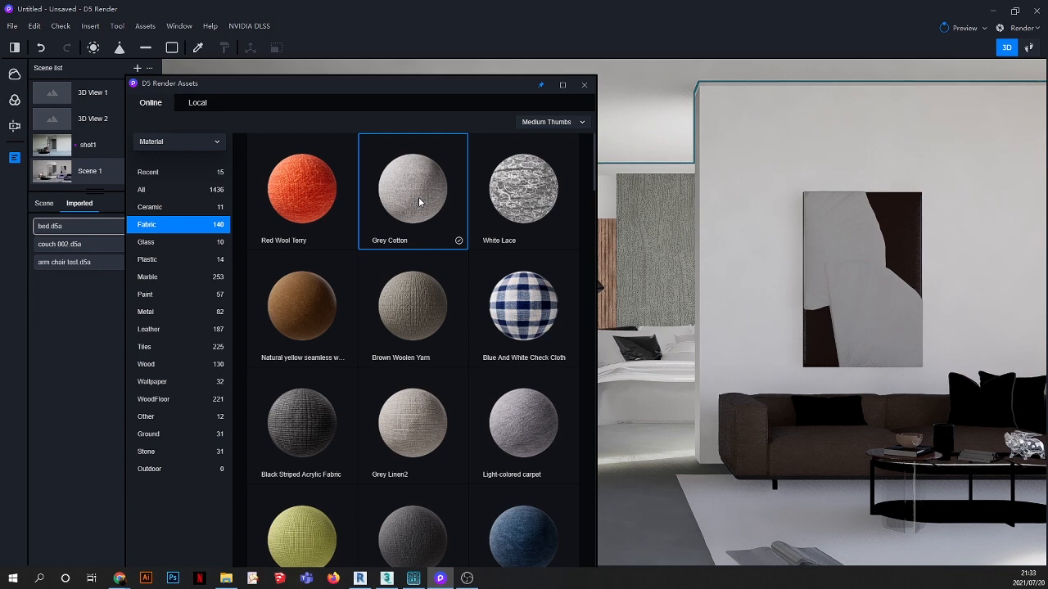
click(312, 208)
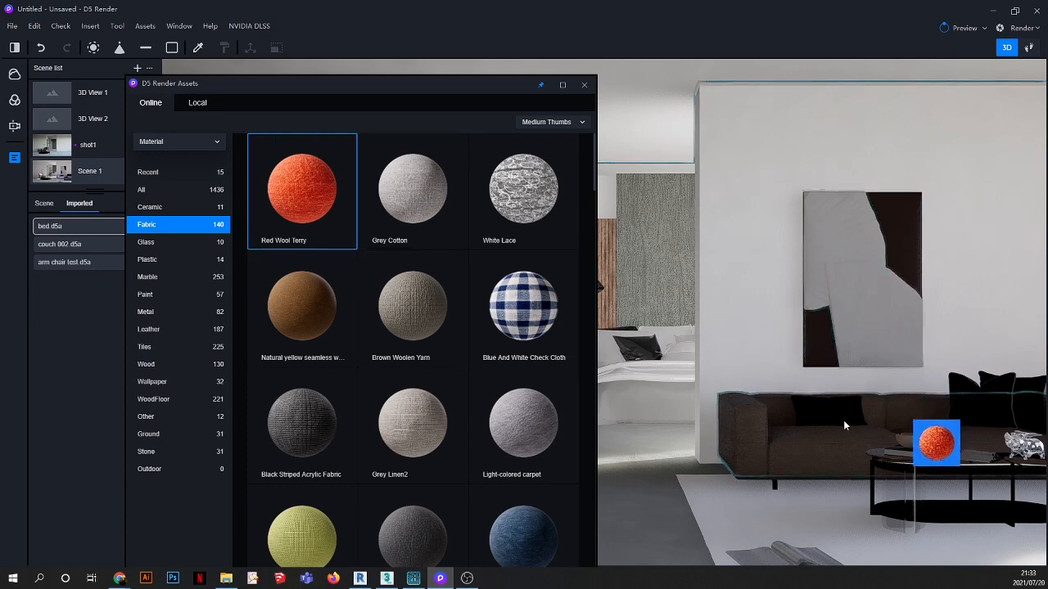
scroll(843, 418, up, 3)
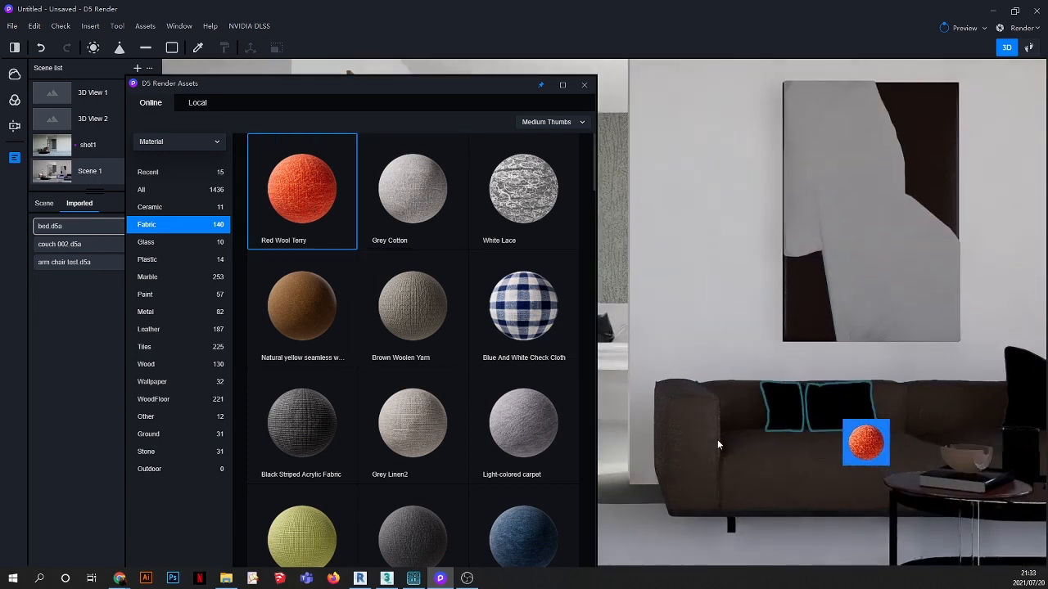
click(814, 402)
Step: Apply the Grey Cotton fabric to the black strip across the sofa cushion
scroll(814, 402, up, 2)
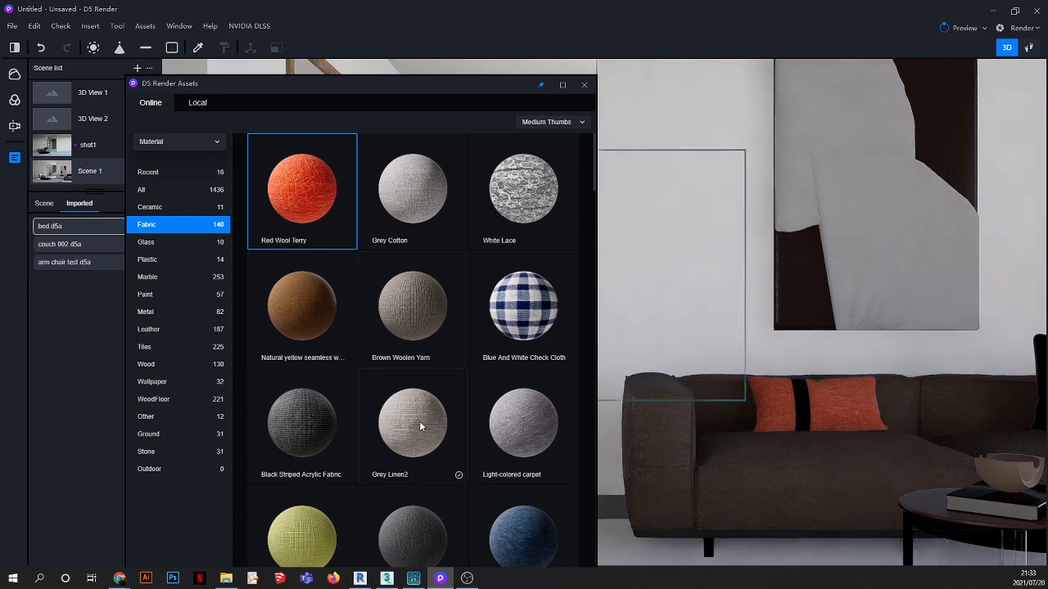
click(410, 202)
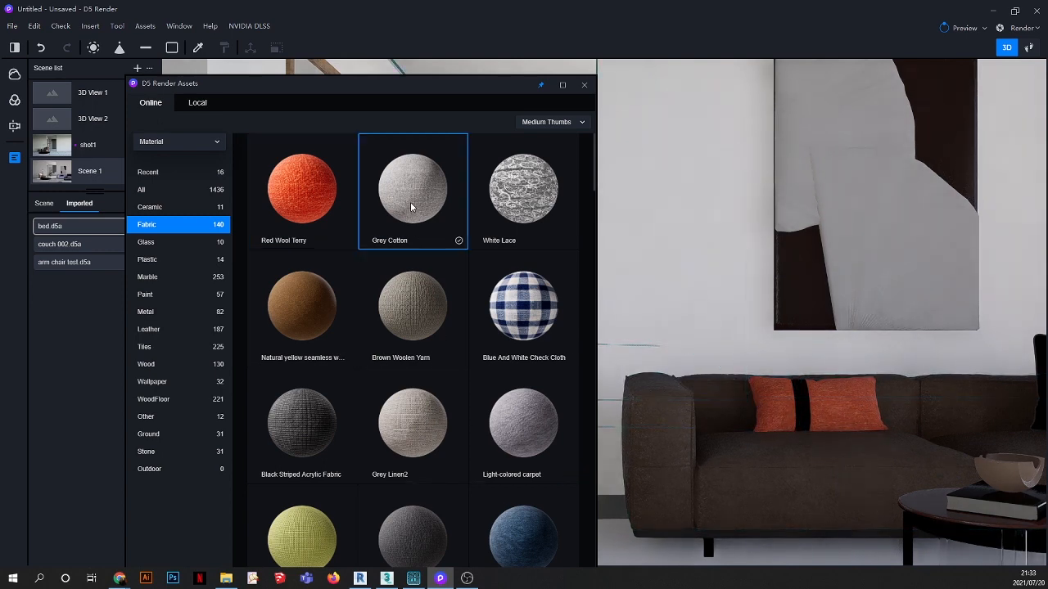
scroll(813, 413, up, 2)
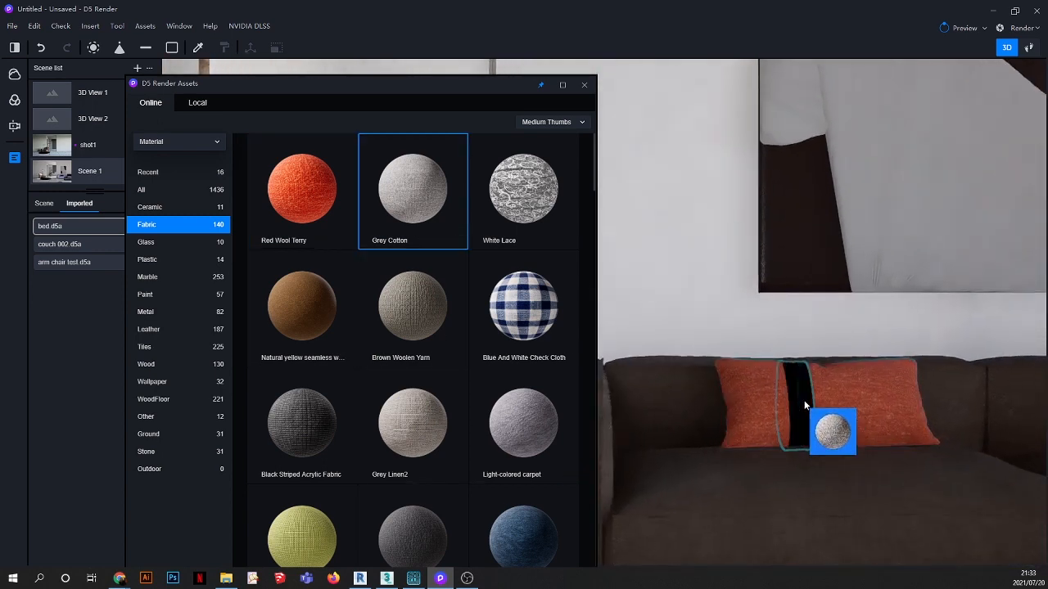
click(804, 403)
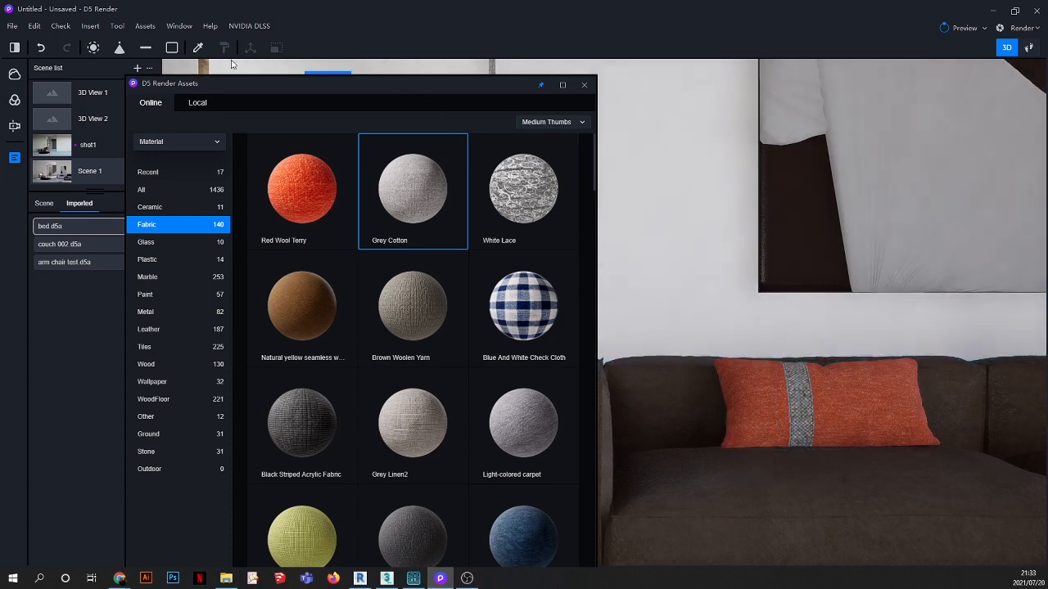
Step: Enable triplanar mapping for the cushion's Red Wool Terry material
click(849, 399)
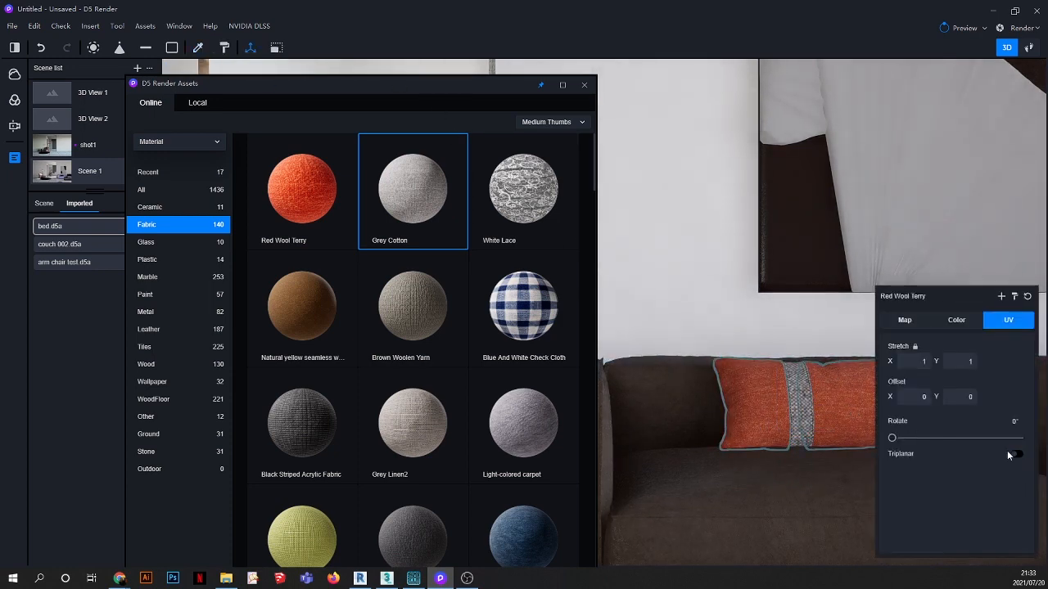
scroll(663, 381, down, 5)
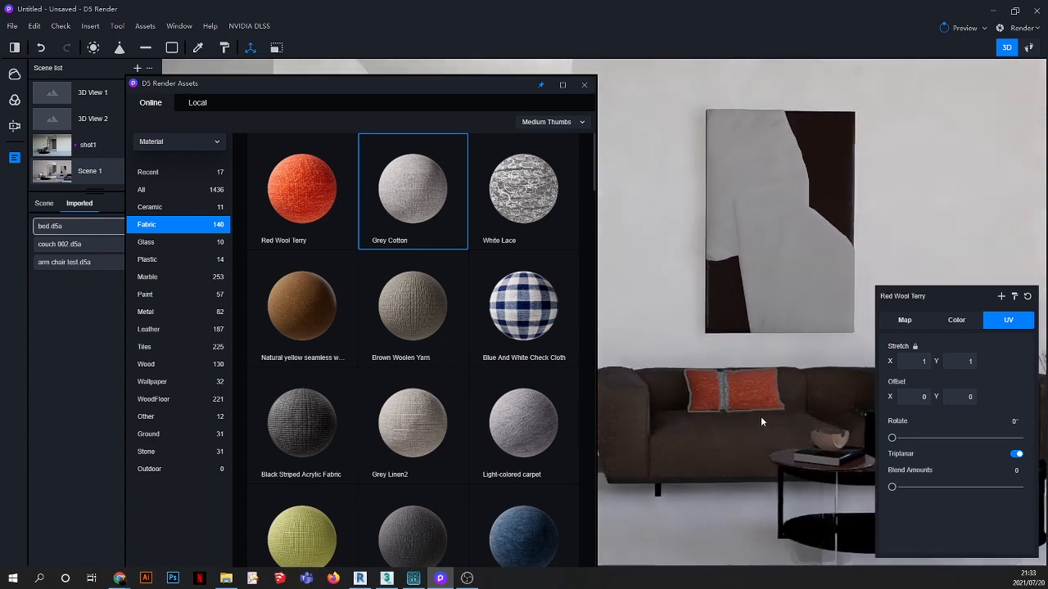
scroll(862, 474, up, 2)
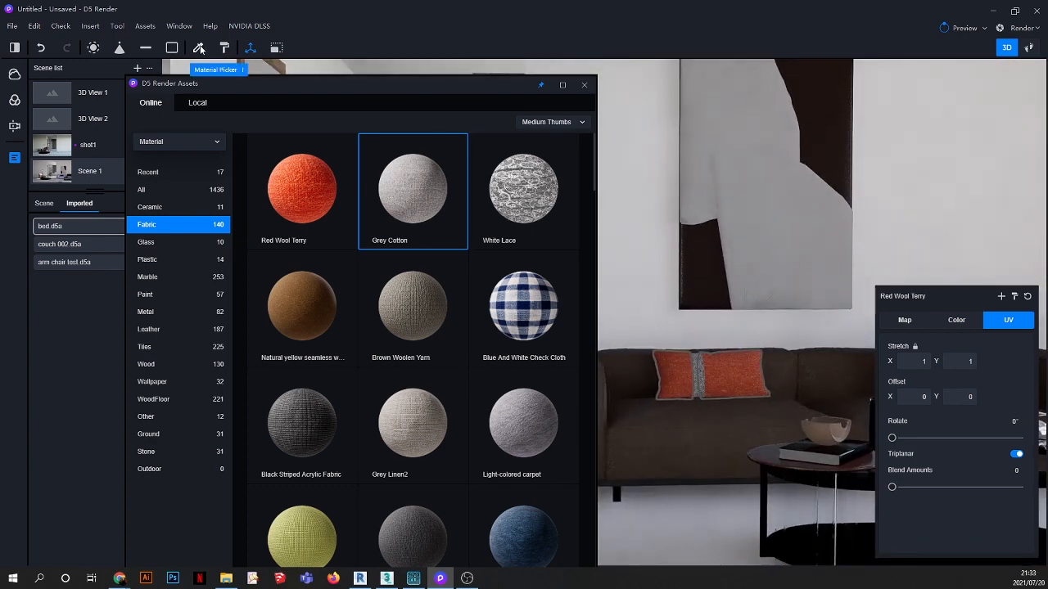
Step: Load the book8 image as the base color map of the coffee-table book and toggle the map's Individual UV option
click(199, 48)
scroll(852, 456, up, 2)
click(850, 456)
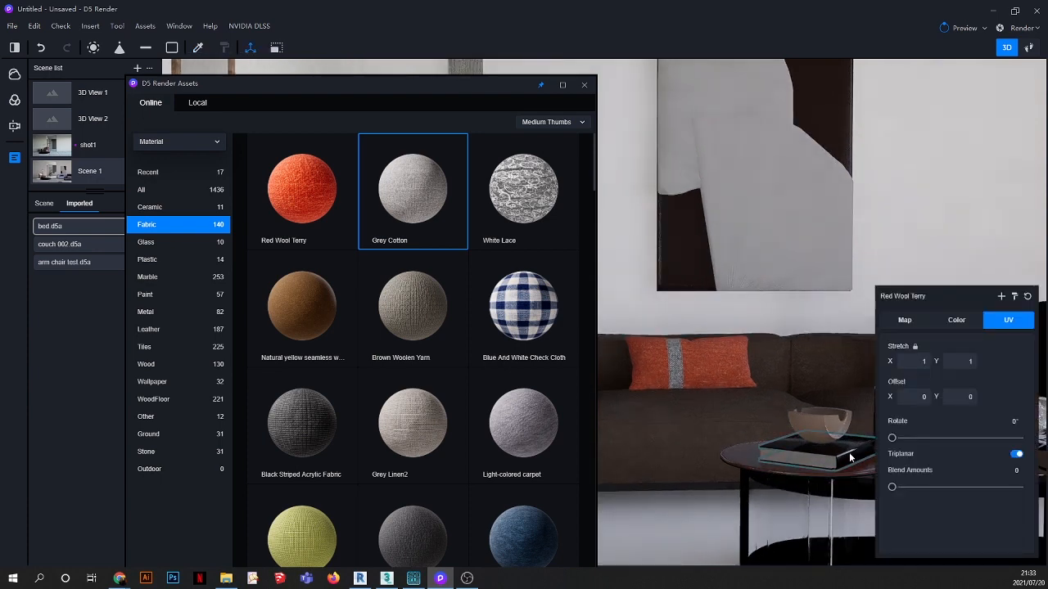
click(904, 320)
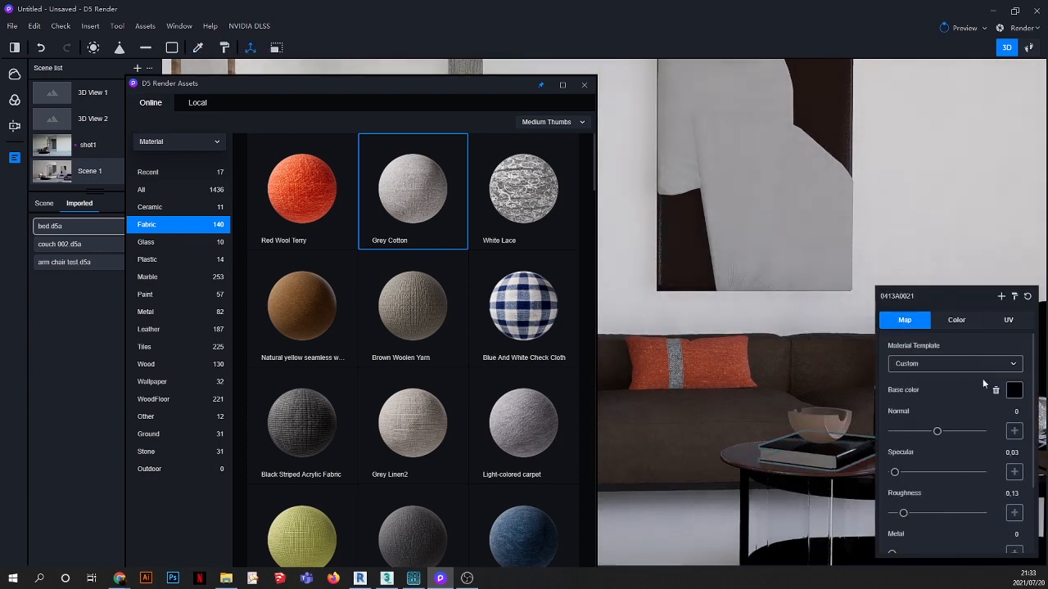
click(931, 402)
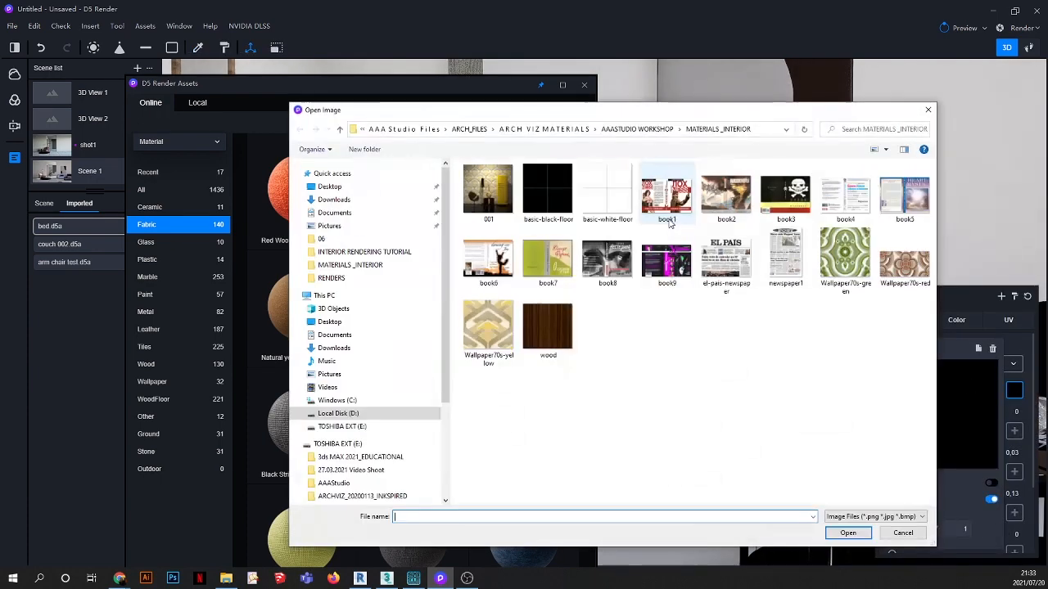
double_click(608, 262)
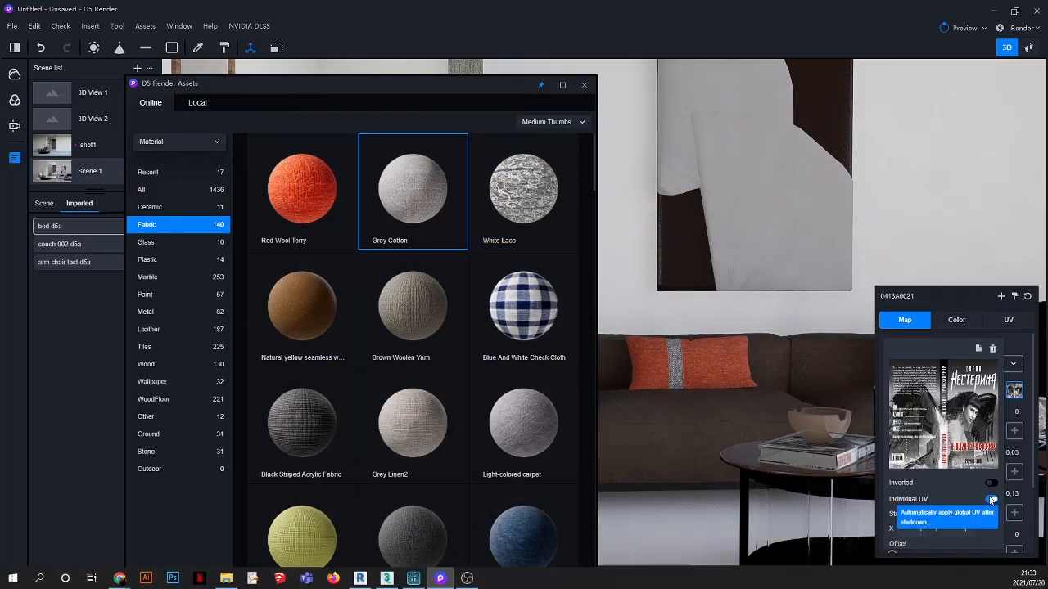
click(993, 499)
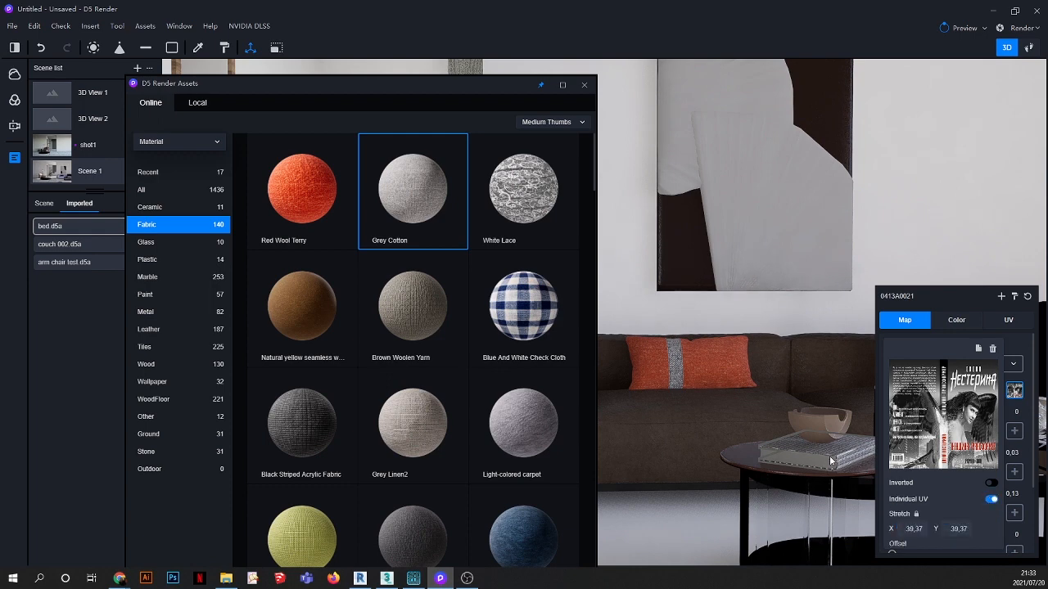
Step: Enable triplanar mapping for the coffee-table book's cover material
scroll(853, 461, up, 3)
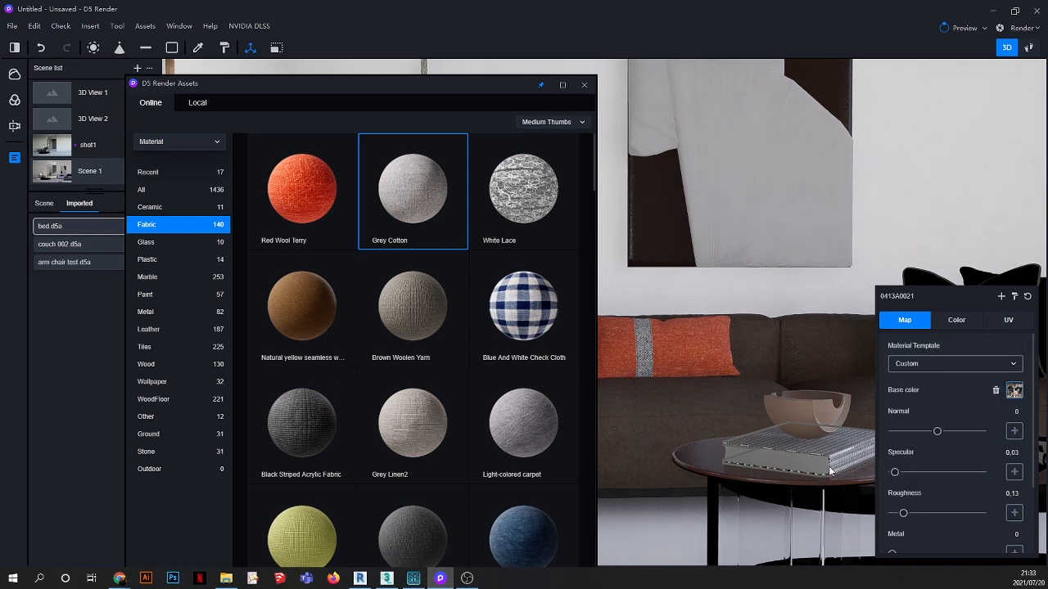
scroll(823, 475, up, 2)
click(1009, 320)
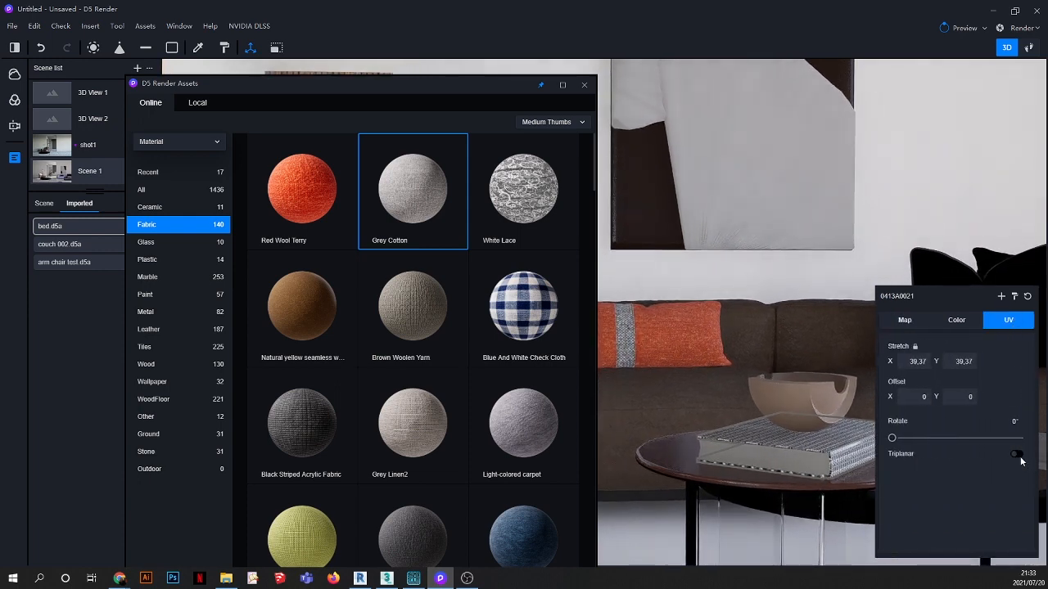
scroll(858, 462, up, 2)
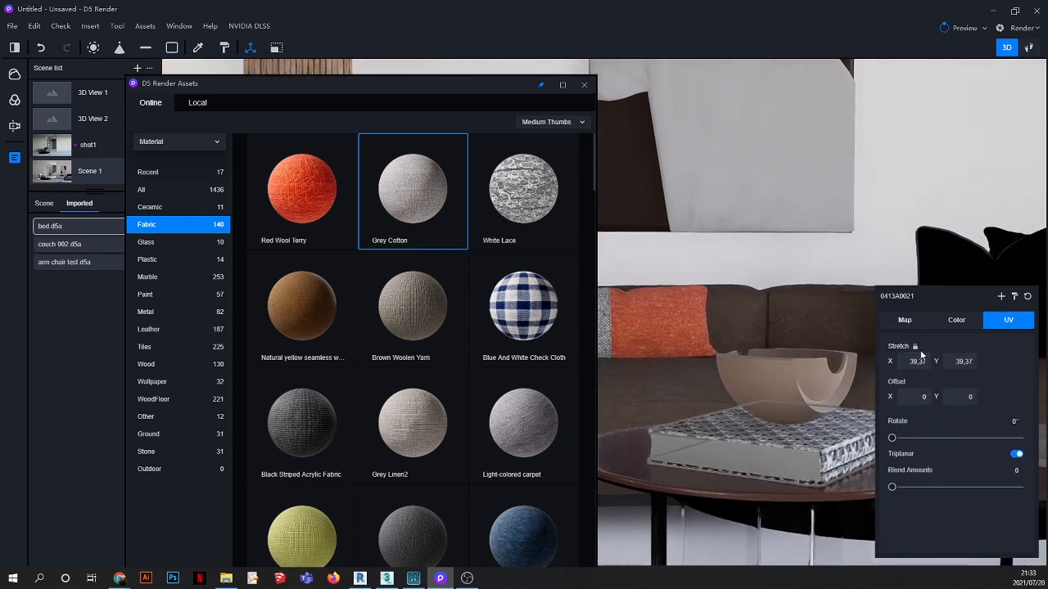
Step: Adjust the linked UV stretch of the book's cover material to 1.48 in X and Y
drag(917, 361, 848, 377)
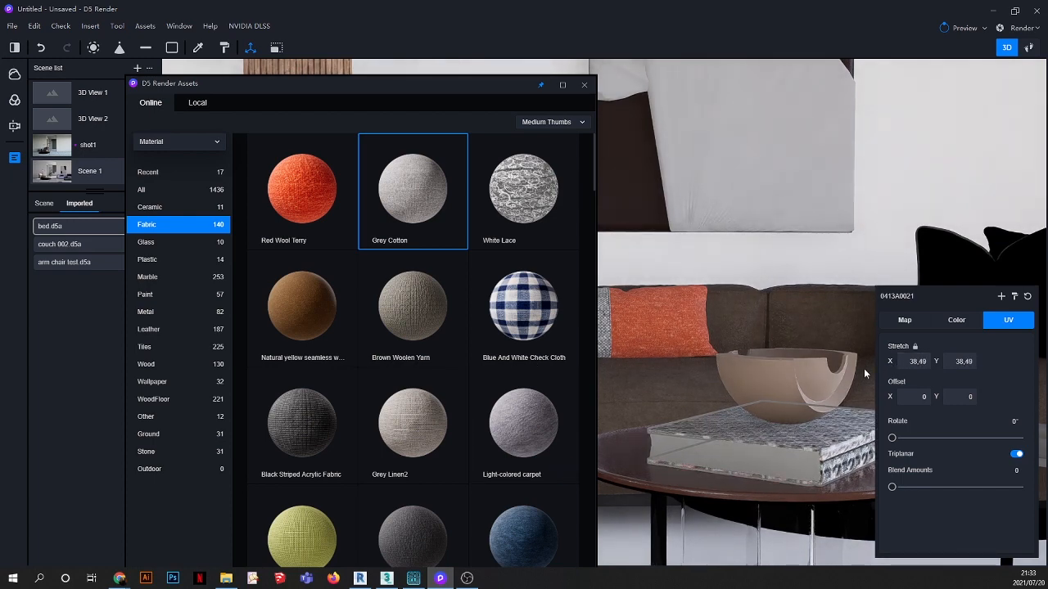
click(996, 377)
drag(928, 361, 601, 377)
drag(706, 381, 987, 380)
drag(915, 365, 991, 365)
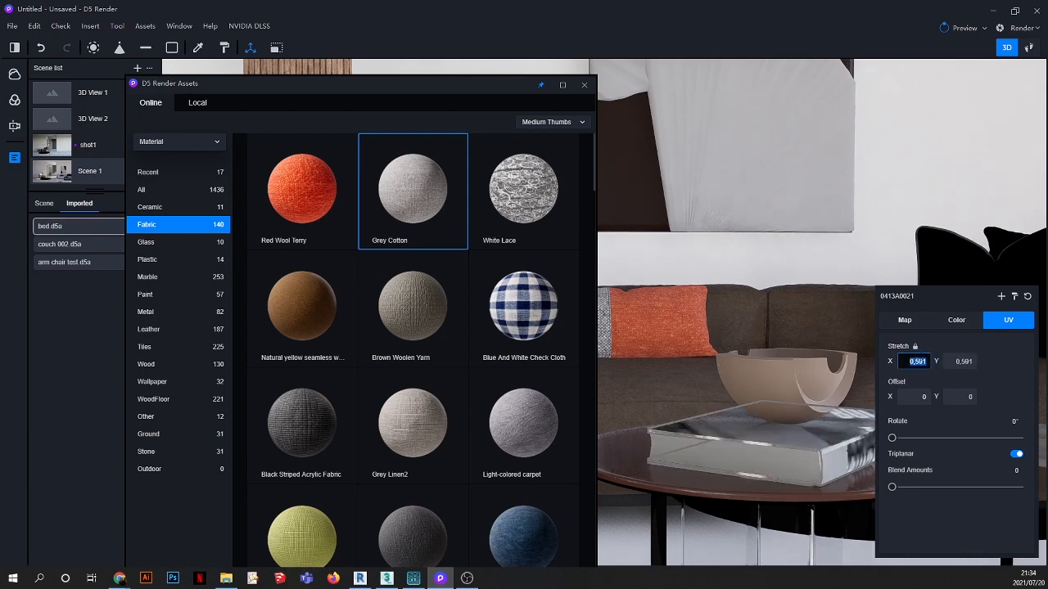
key(Return)
drag(911, 364, 1002, 362)
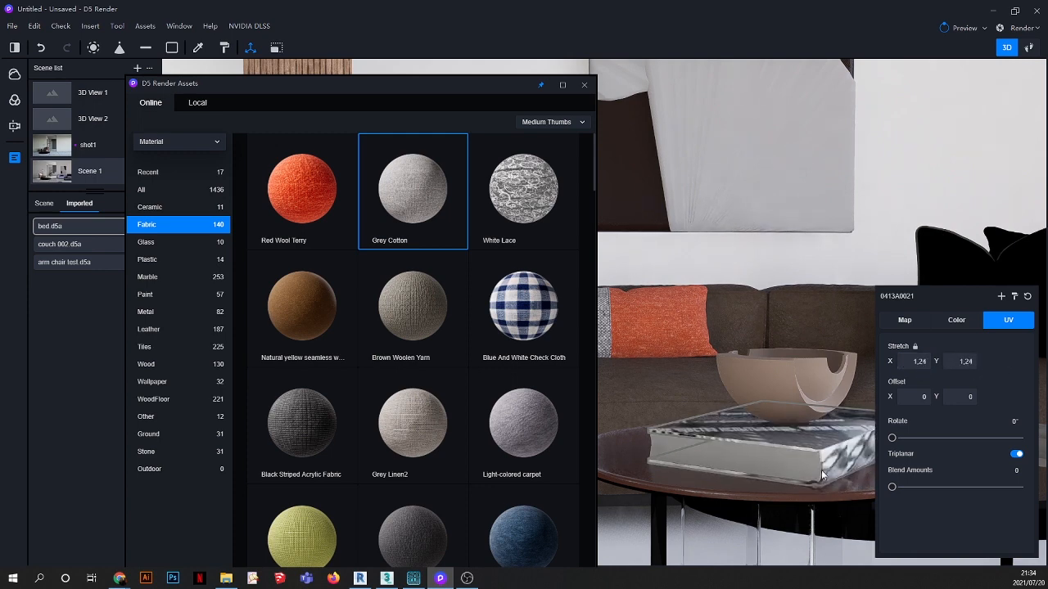
drag(917, 361, 964, 363)
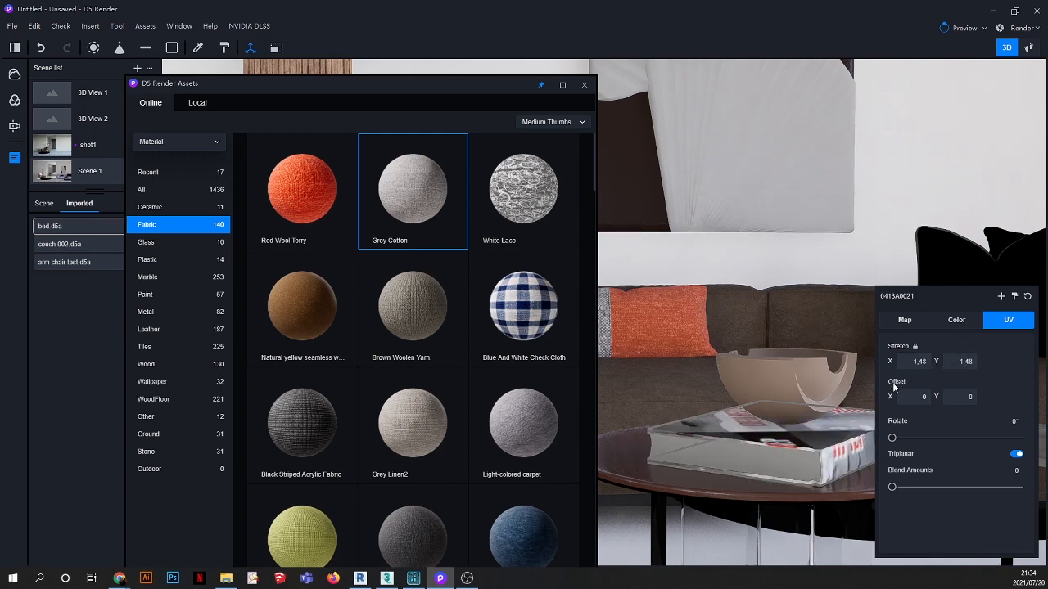
Step: Sample the page-block material of the coffee-table book, load the newspaper image as its base color map and turn off Individual UV
click(198, 50)
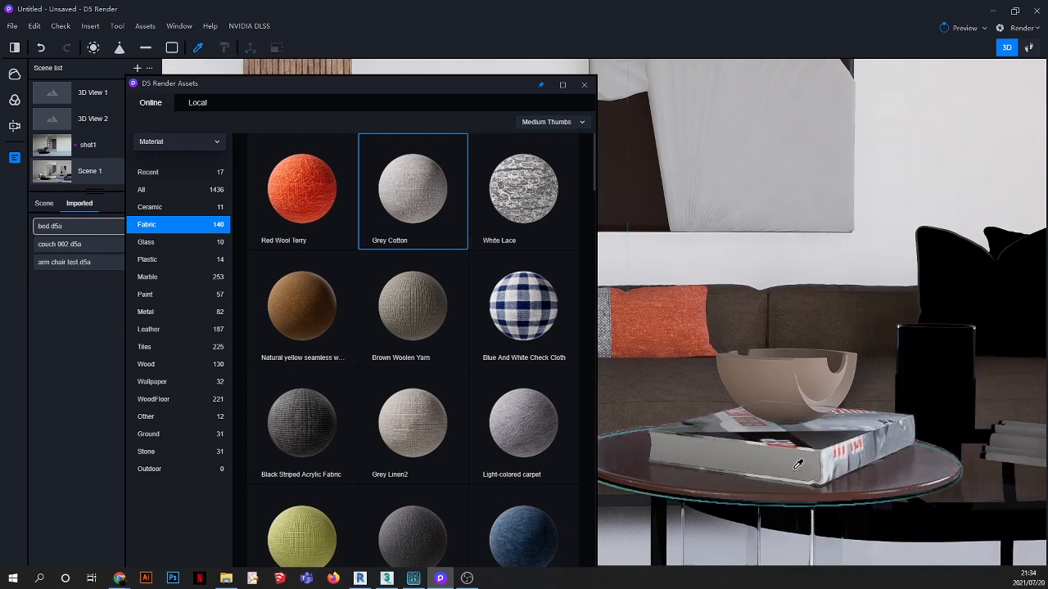
click(959, 384)
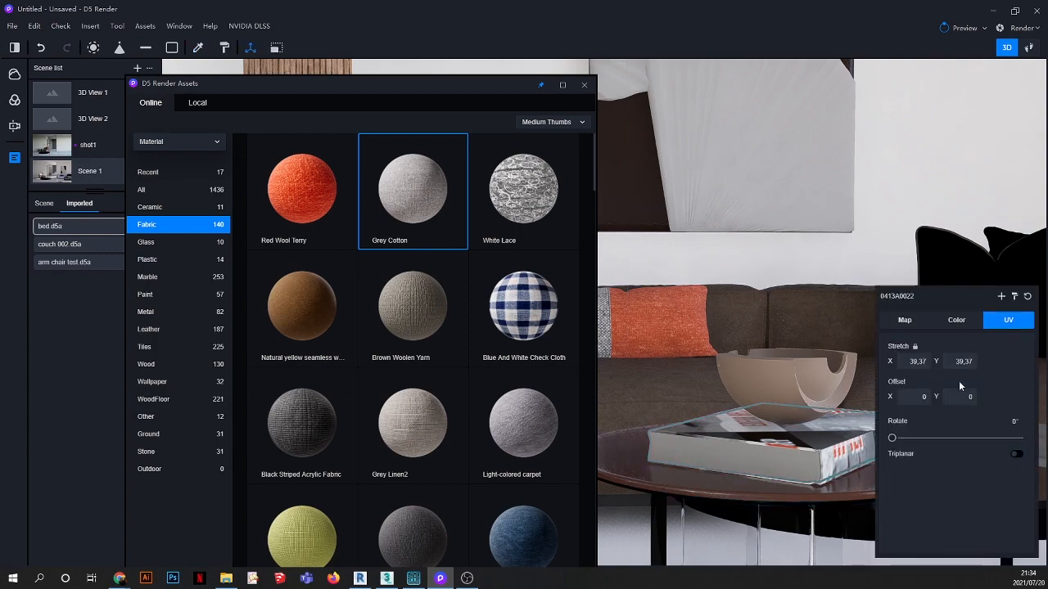
click(905, 320)
click(1016, 390)
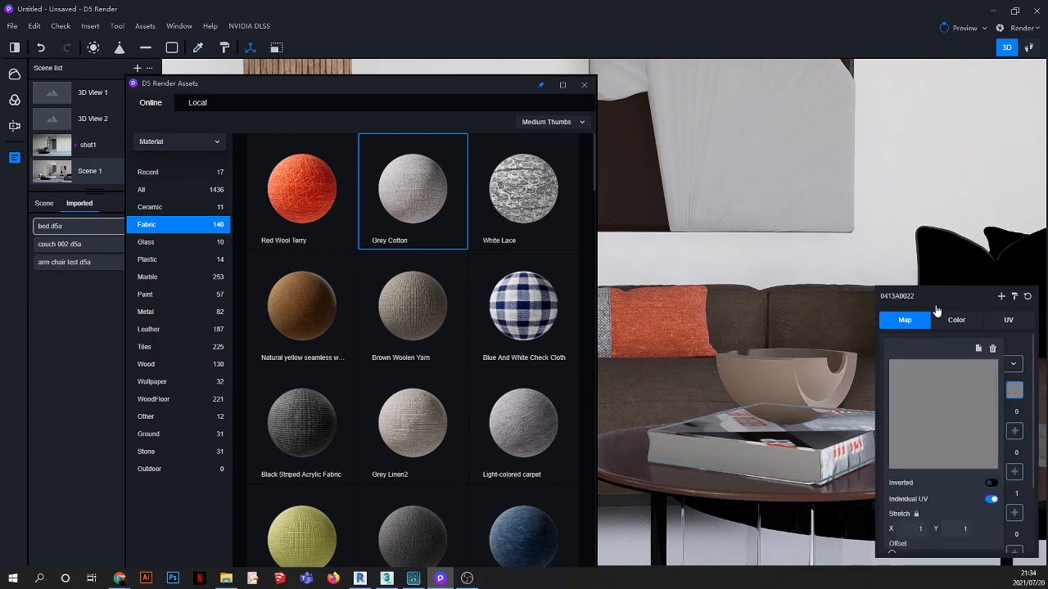
click(954, 407)
double_click(771, 266)
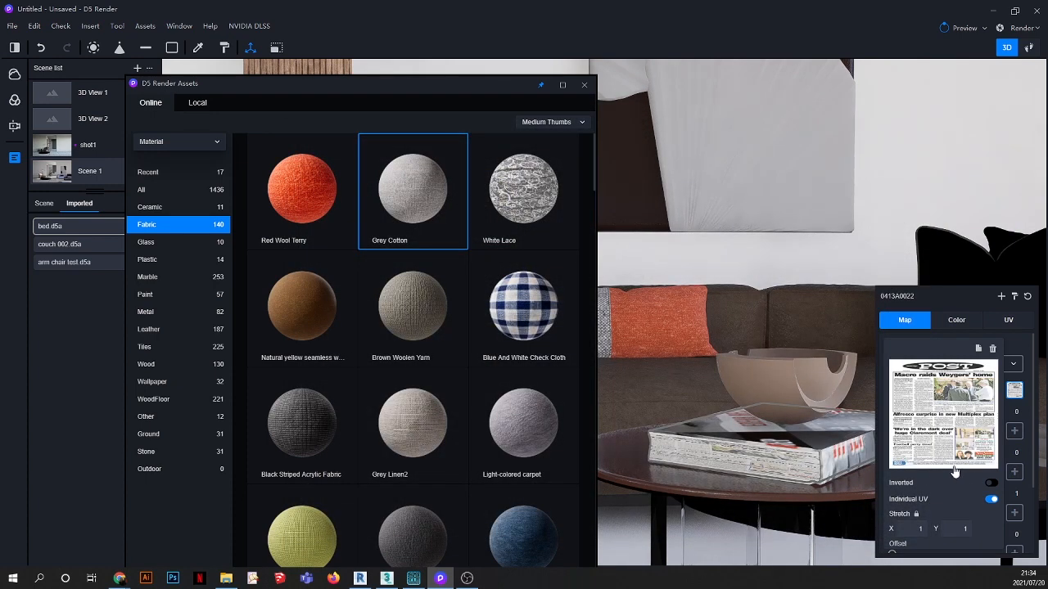
click(990, 498)
click(1029, 460)
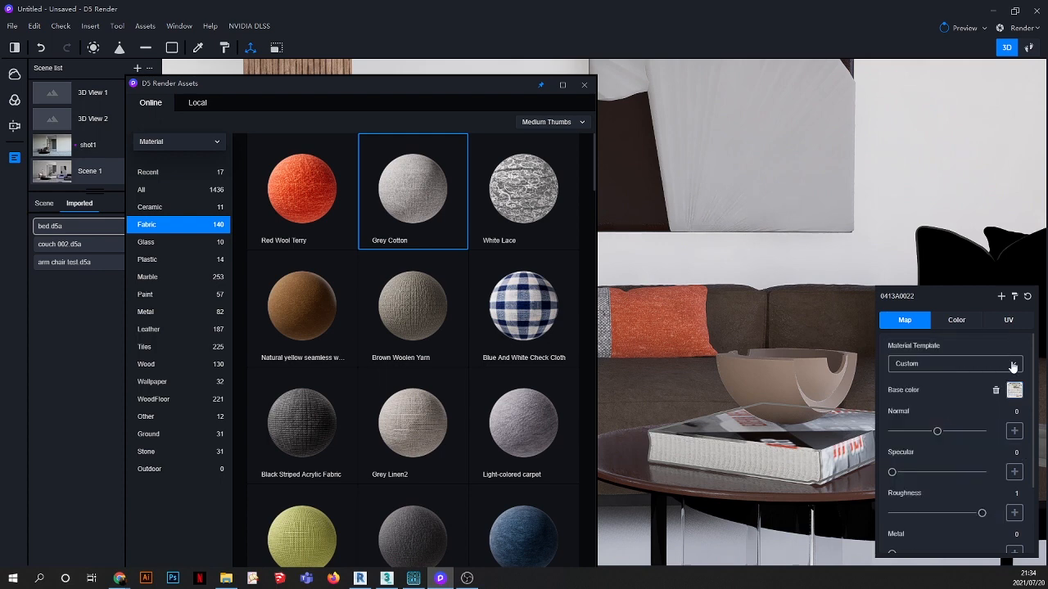
Step: Enable triplanar mapping for the book's pages and set their linked UV stretch to 39.18
click(1011, 320)
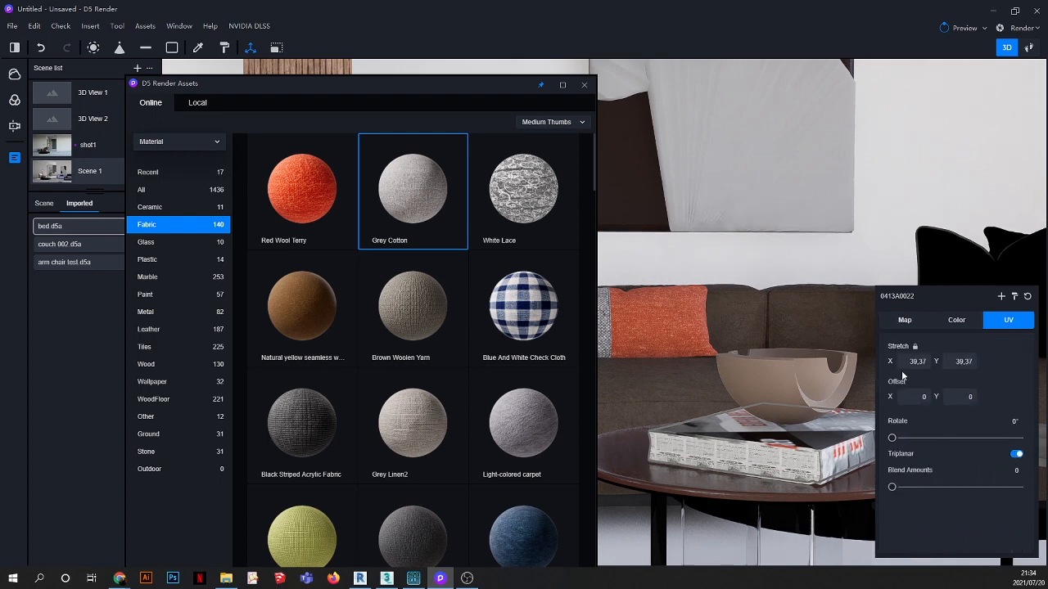
drag(918, 361, 874, 359)
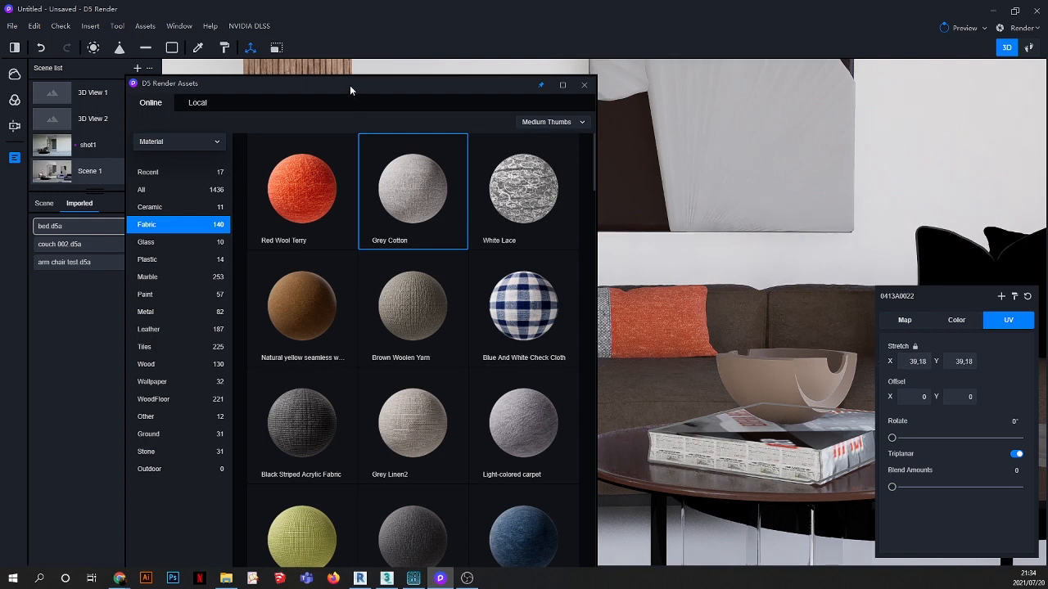
drag(364, 81, 492, 325)
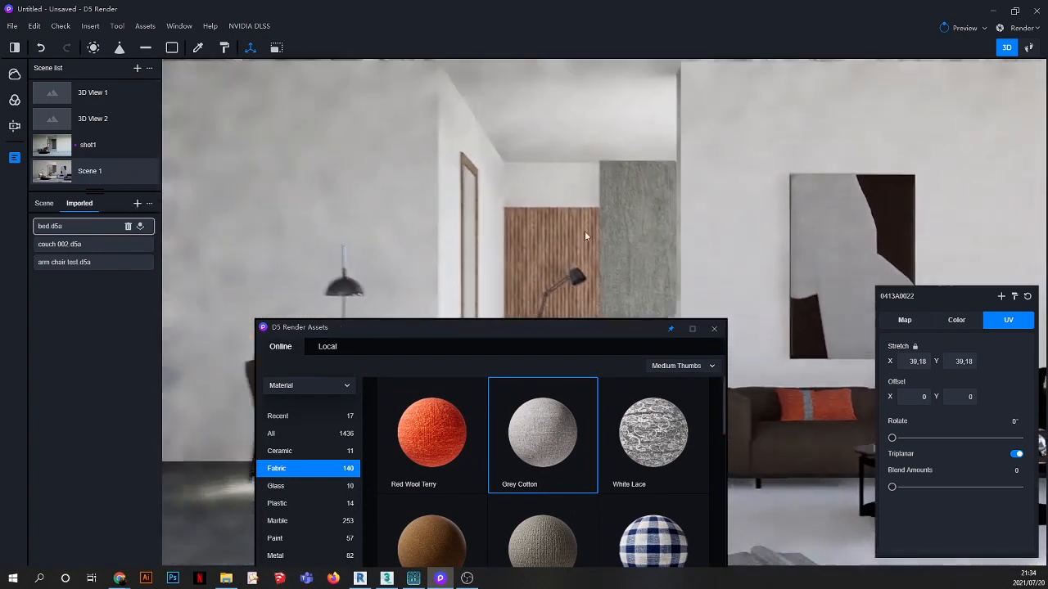
drag(643, 330, 484, 454)
Step: Copy the Black metal material from the floor lamp shade onto the oval coffee table's frame and lower shelf
scroll(972, 503, up, 3)
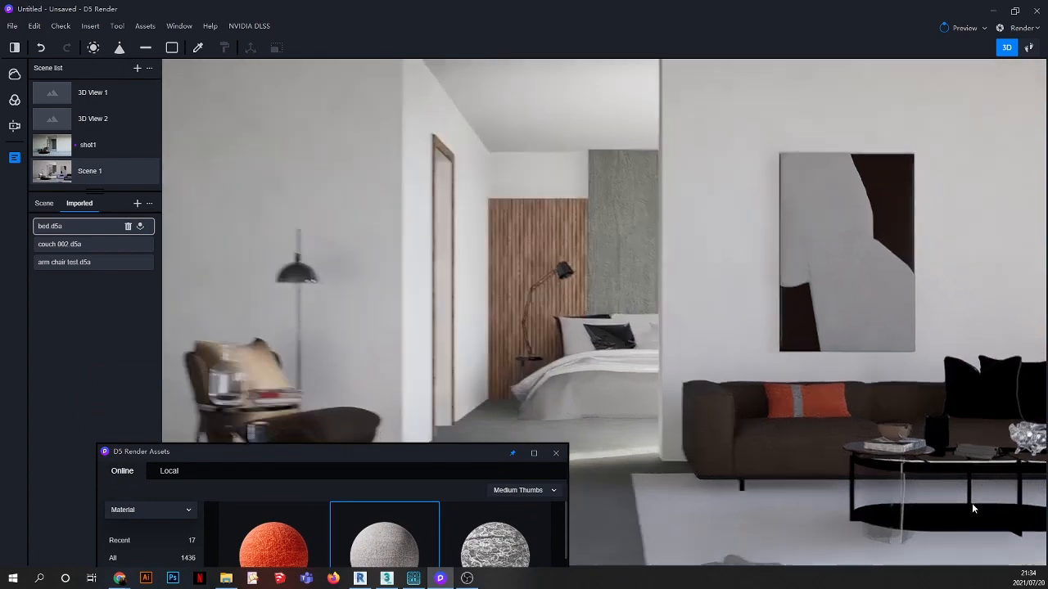
scroll(947, 498, down, 5)
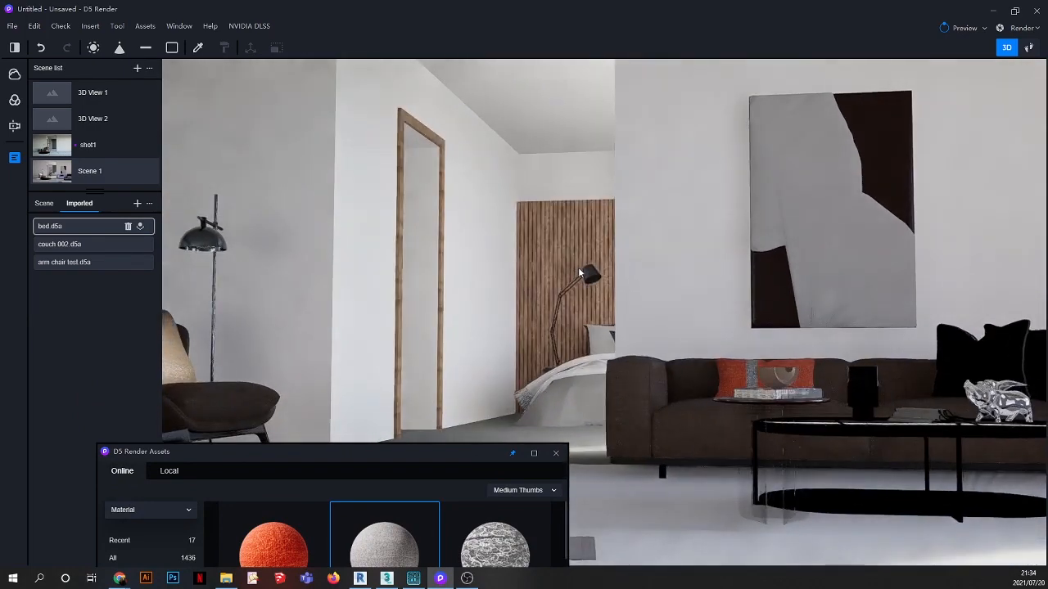
scroll(879, 422, up, 5)
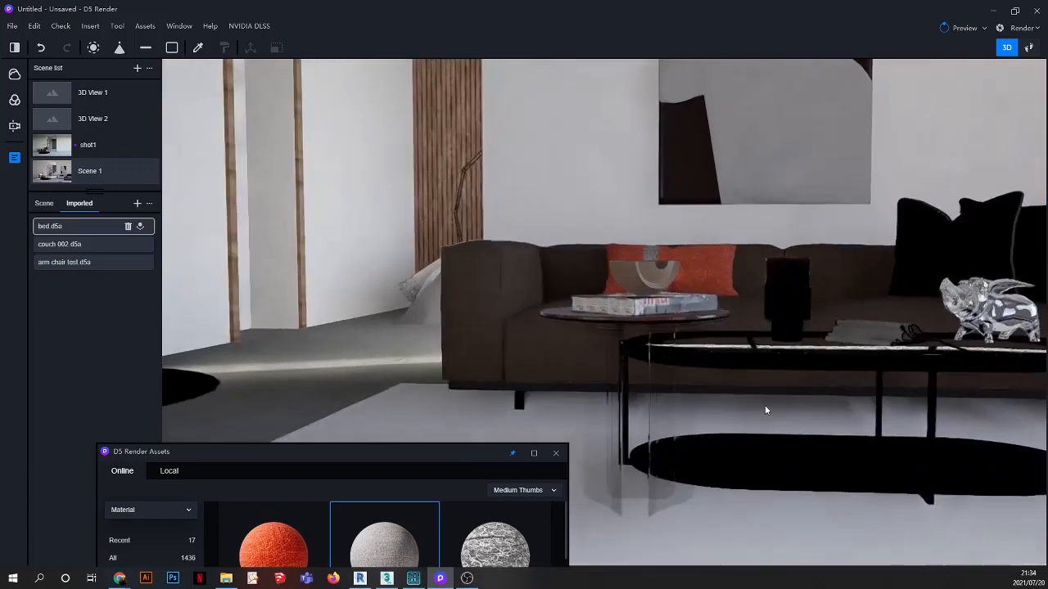
right_drag(694, 362, 832, 464)
right_drag(698, 463, 849, 274)
scroll(849, 274, down, 3)
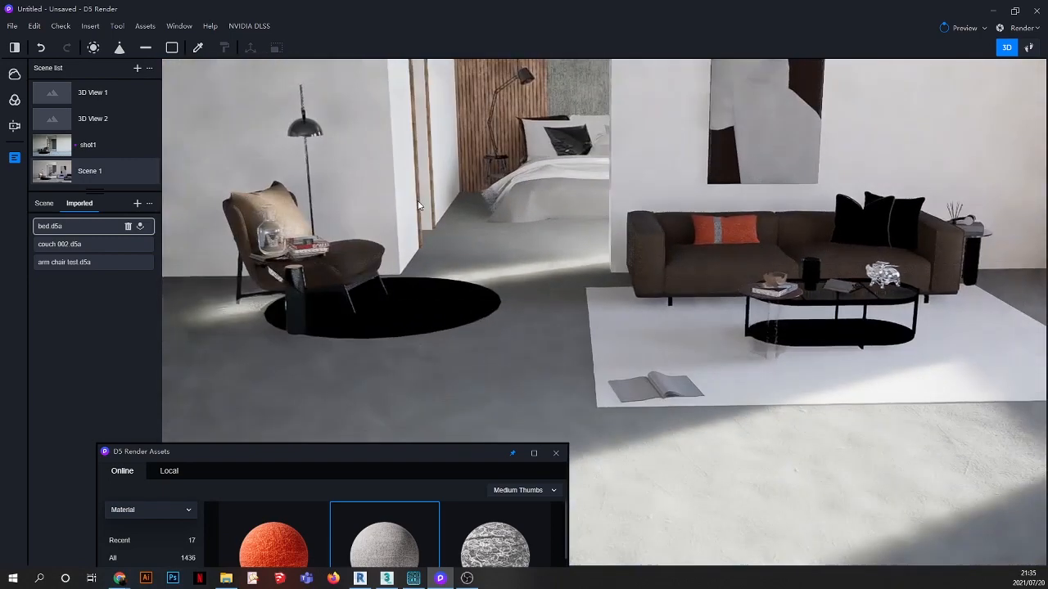
click(301, 129)
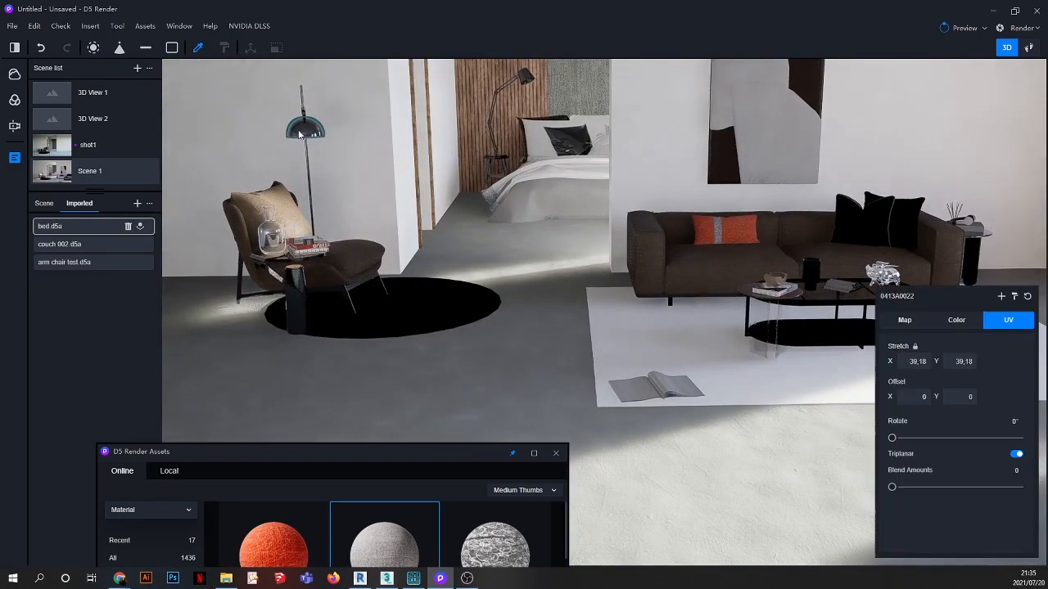
scroll(881, 341, up, 5)
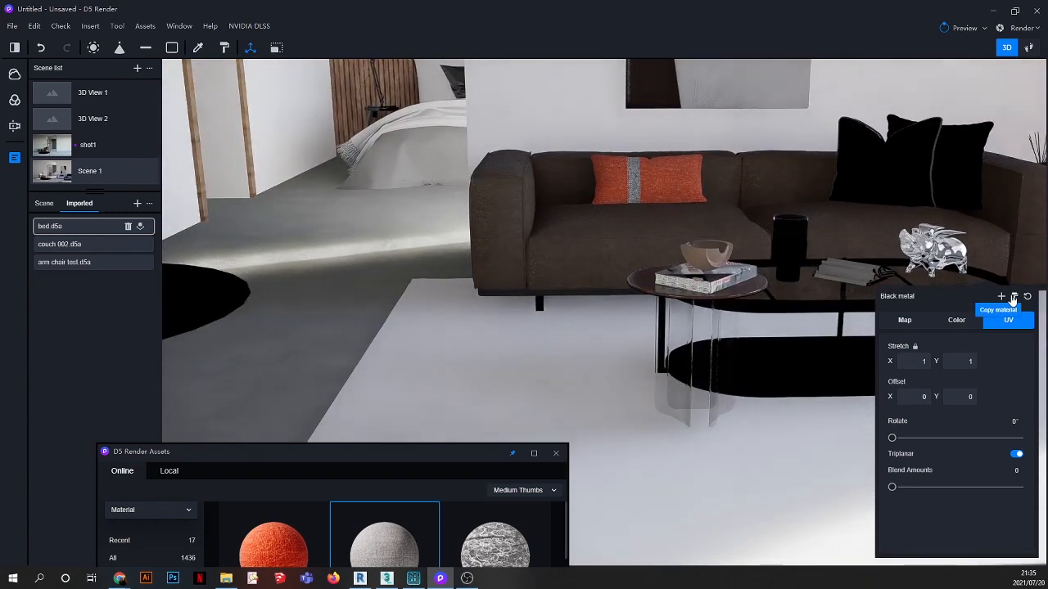
scroll(752, 296, up, 2)
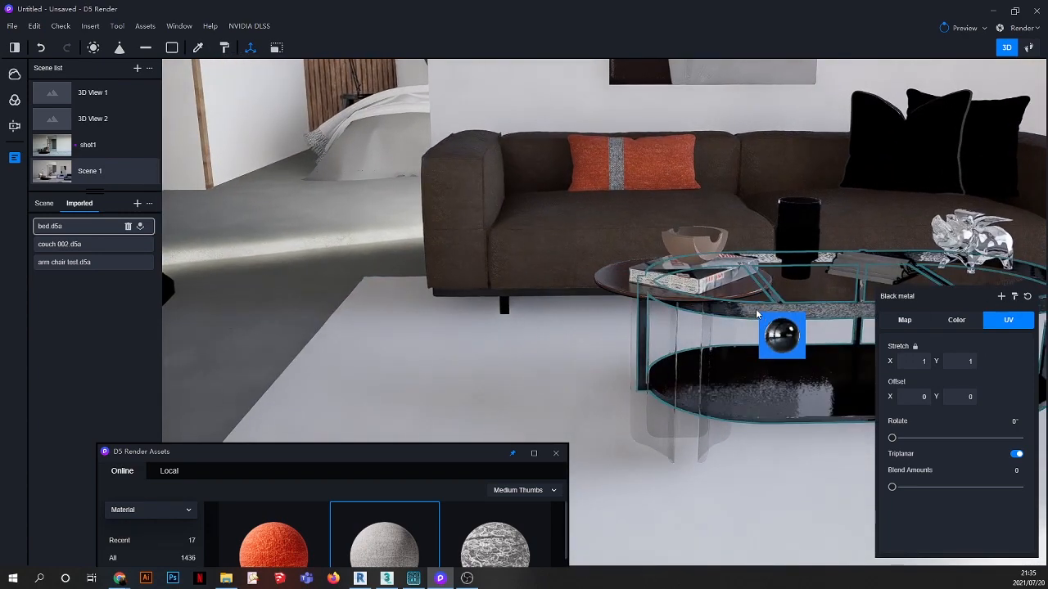
scroll(499, 352, down, 3)
right_drag(755, 349, 531, 311)
scroll(596, 314, up, 3)
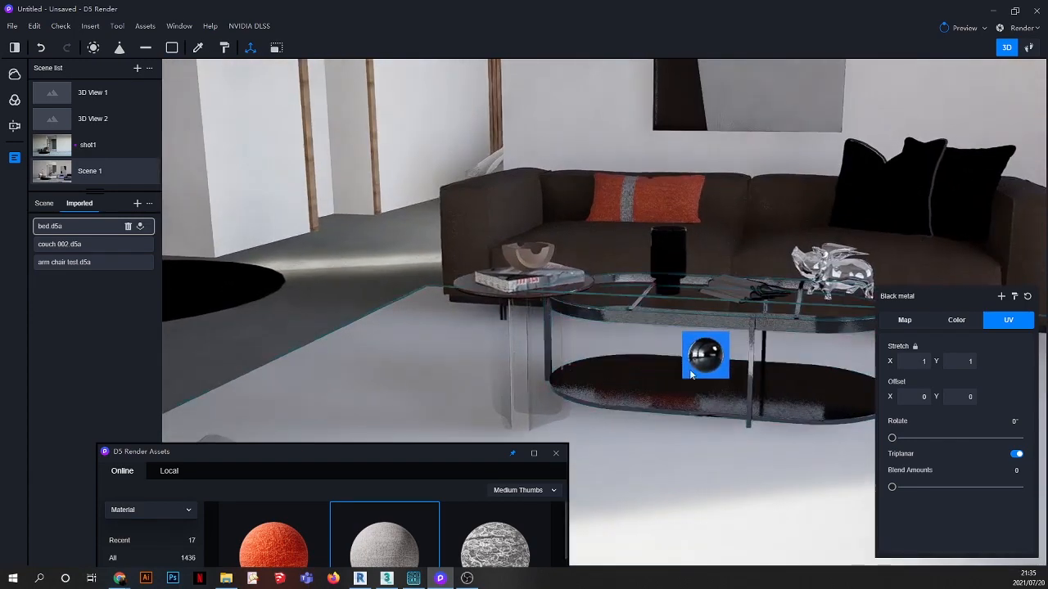
Step: Apply the Grey Cotton and Red Wool Terry fabrics to upper layers of the folded cloths on the coffee table
scroll(692, 303, up, 4)
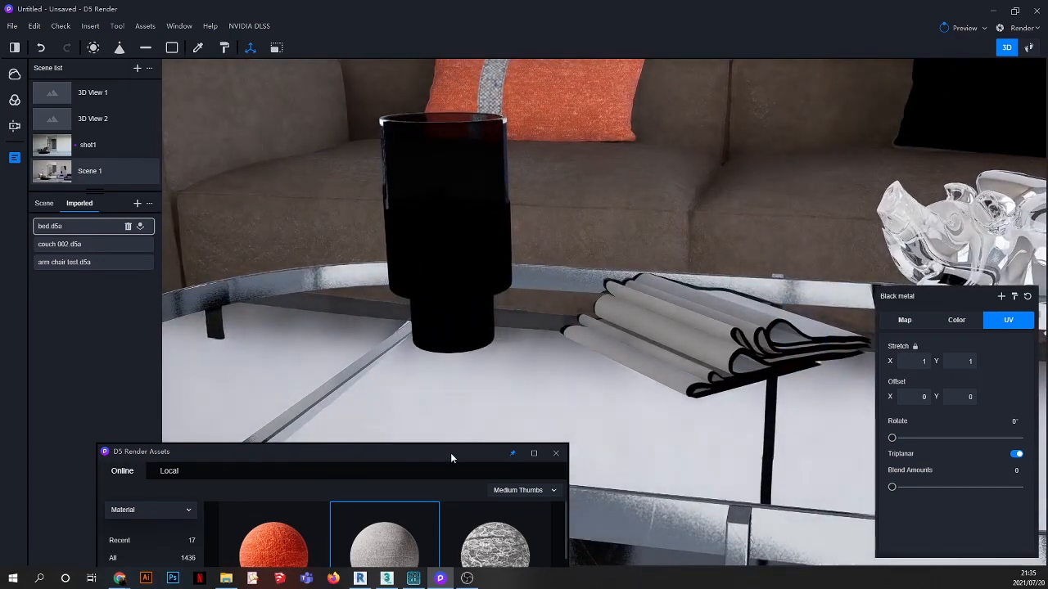
drag(450, 453, 423, 296)
drag(388, 369, 667, 339)
drag(245, 409, 762, 319)
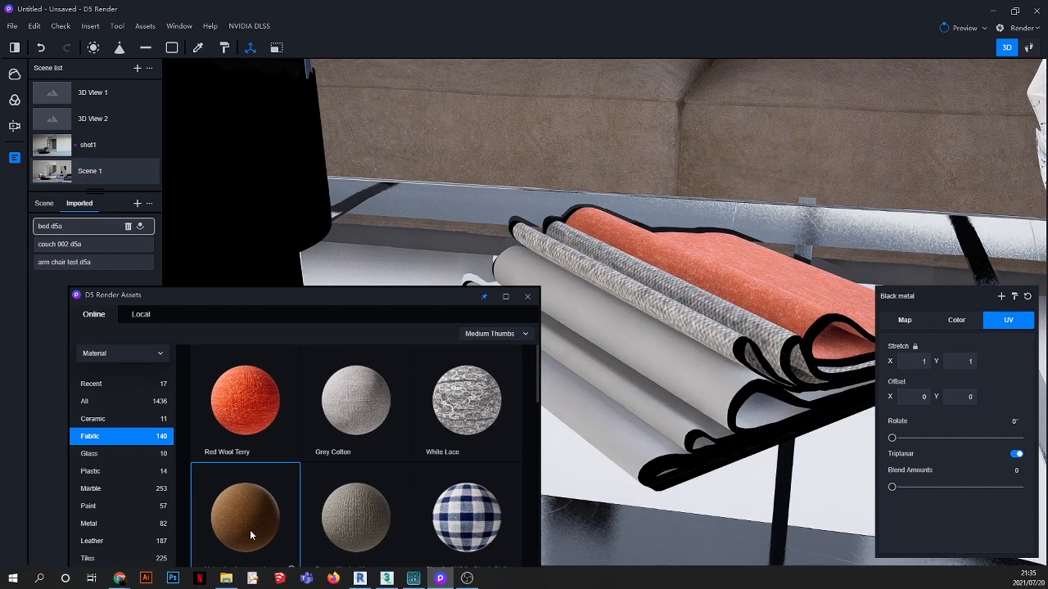
Step: Apply the Natural yellow seamless fabric to a lower layer of the folded cloths
drag(346, 295, 341, 170)
drag(241, 393, 634, 352)
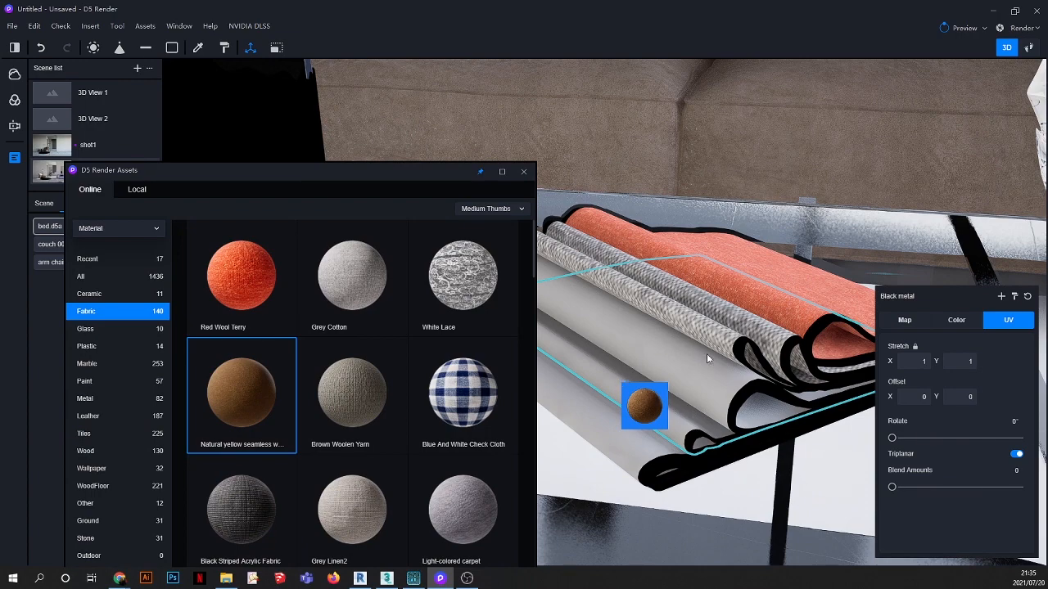
scroll(706, 353, down, 3)
click(641, 378)
scroll(631, 377, up, 2)
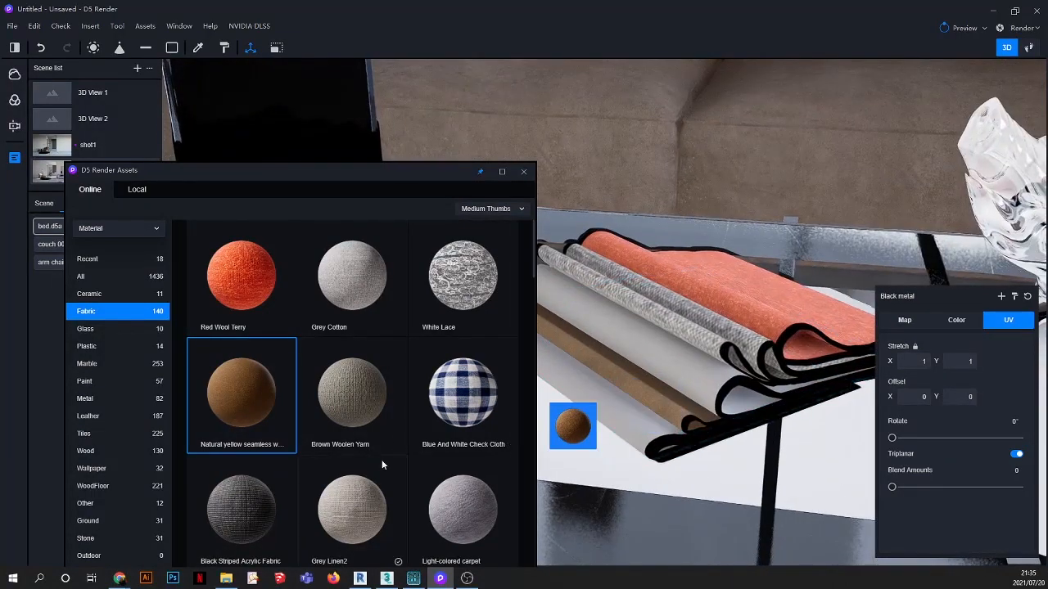
Step: Apply the yellow-green woven fabric from the online library to the bottom layer of the folded cloths
drag(362, 168, 362, 87)
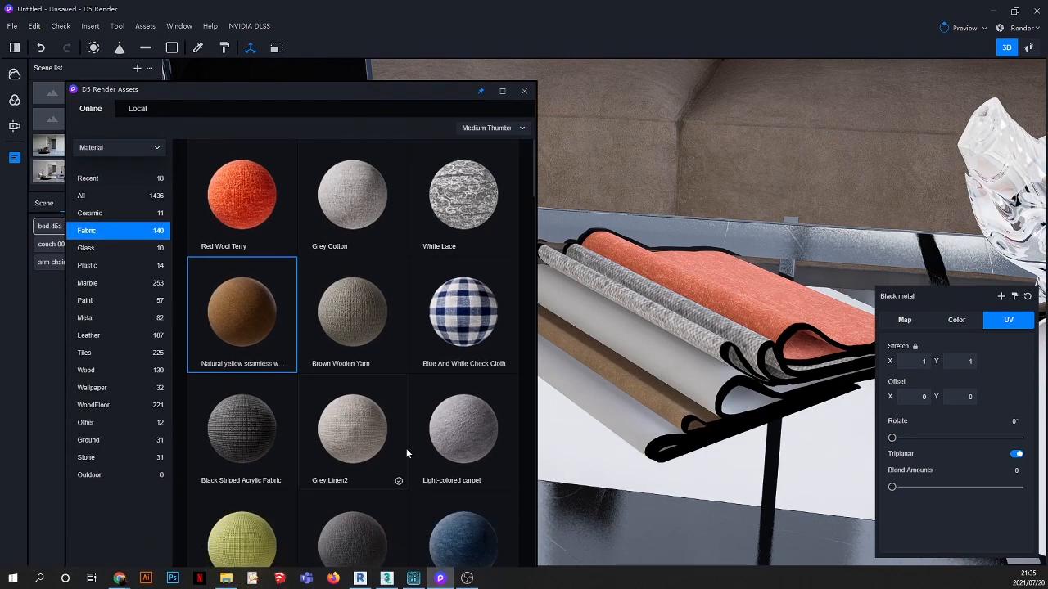
scroll(369, 395, down, 3)
drag(245, 437, 636, 427)
click(635, 432)
Step: Return to the saved Scene 1 view and move the asset library clear of the room
drag(430, 92, 804, 451)
click(58, 175)
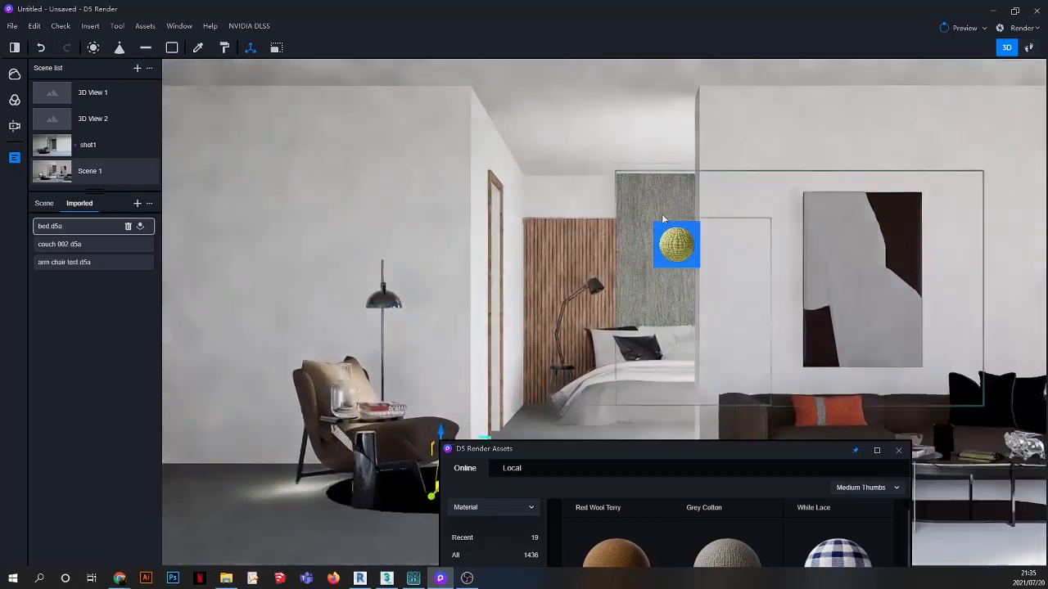
click(677, 214)
drag(829, 450, 517, 254)
drag(440, 260, 110, 336)
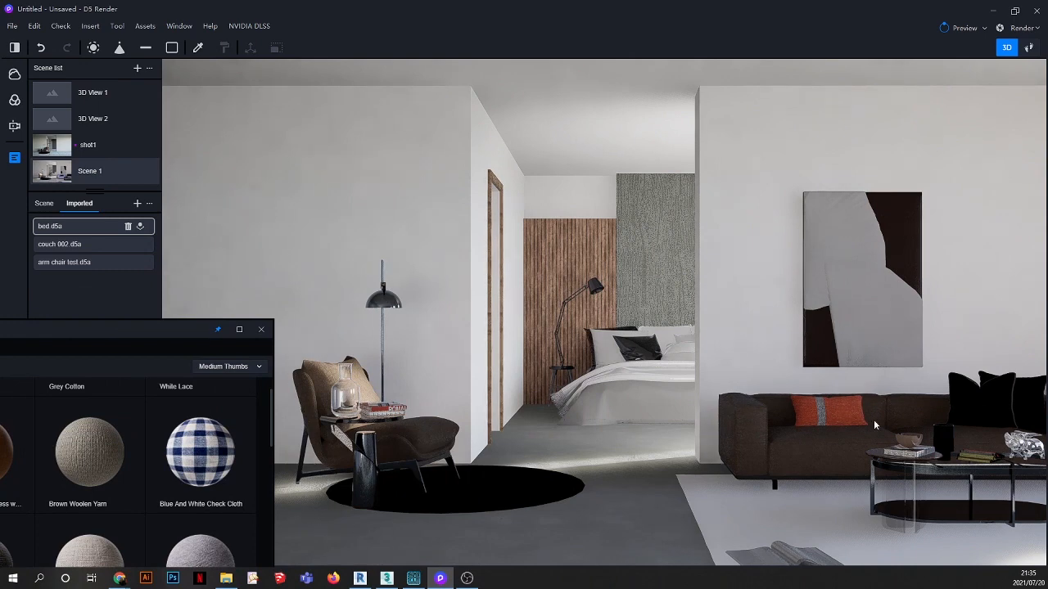
Step: Apply Ordinary Light Plastic from the online Plastic materials to the black vase on the coffee table and request Red Mirror-like Plastic
scroll(970, 464, up, 3)
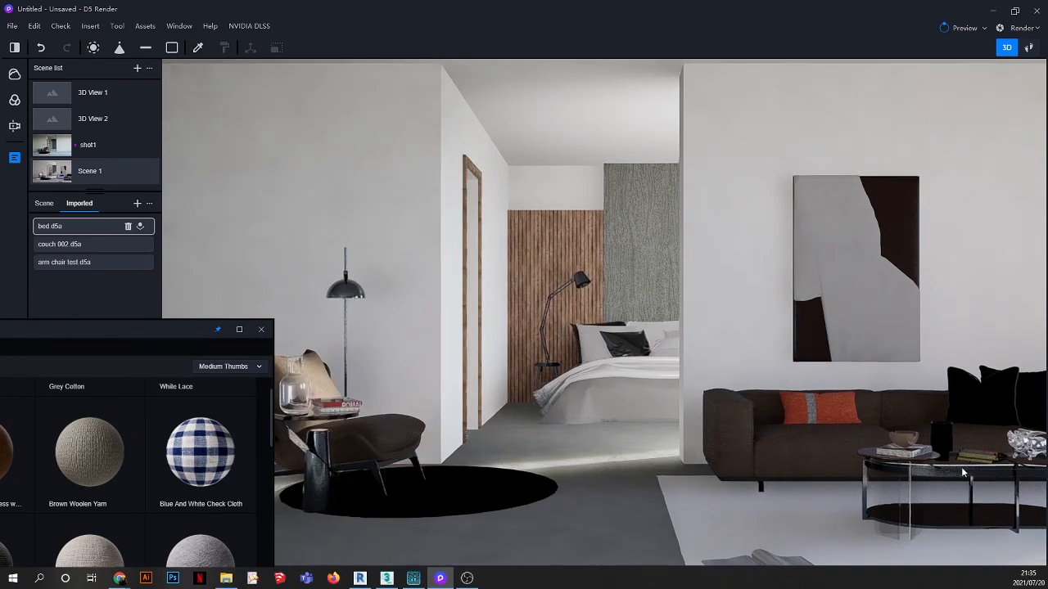
scroll(917, 469, up, 5)
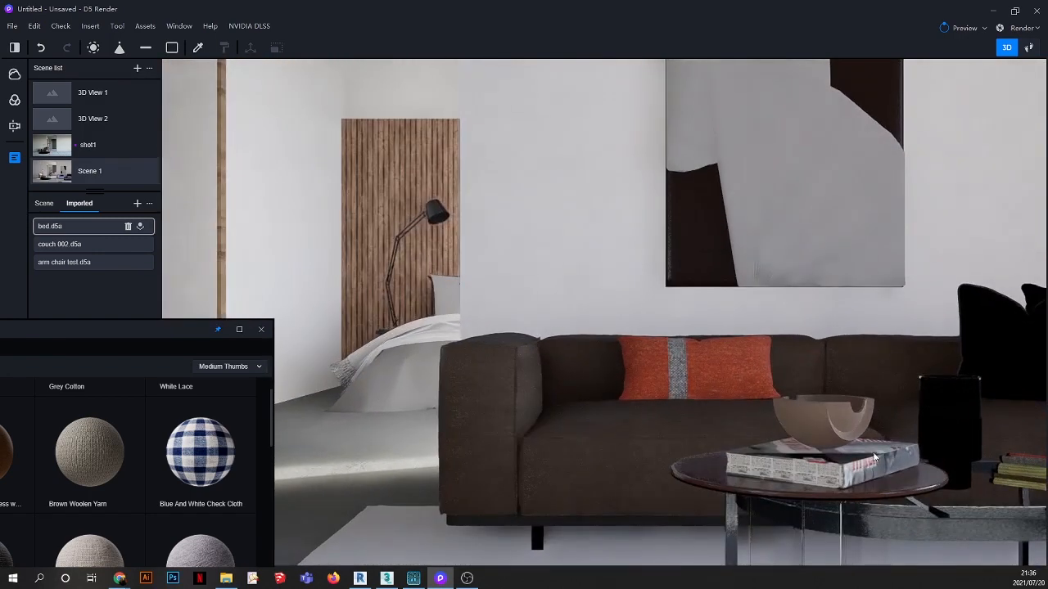
right_drag(874, 458, 786, 555)
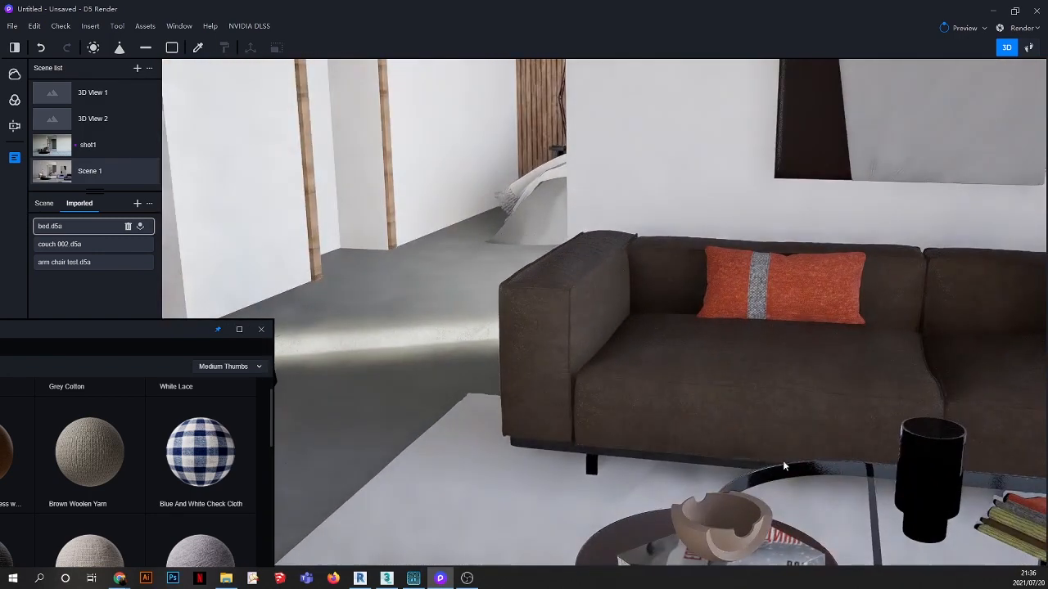
drag(140, 331, 469, 172)
click(176, 344)
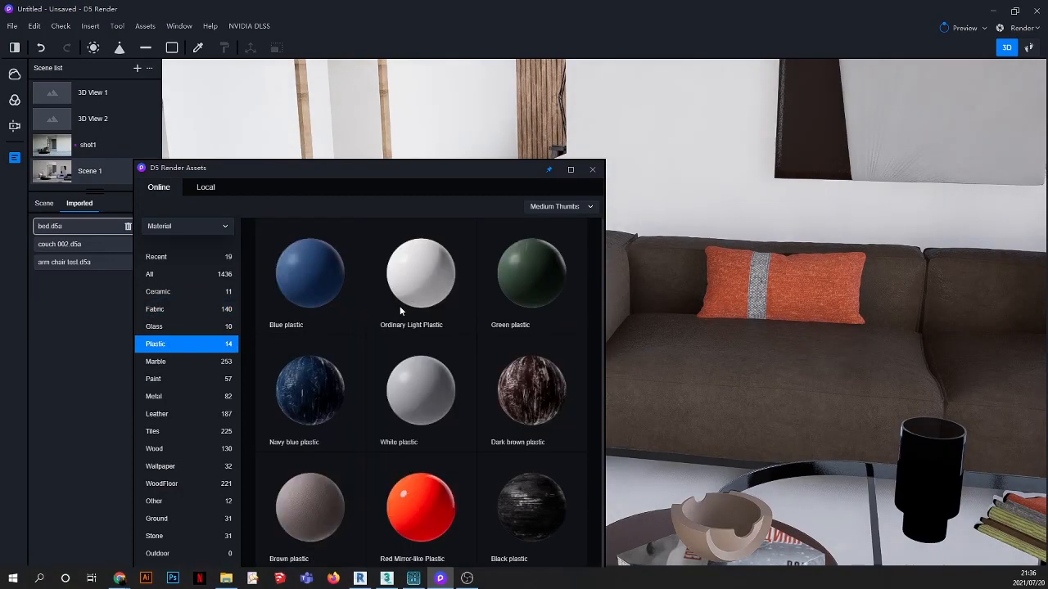
drag(399, 305, 442, 500)
click(418, 487)
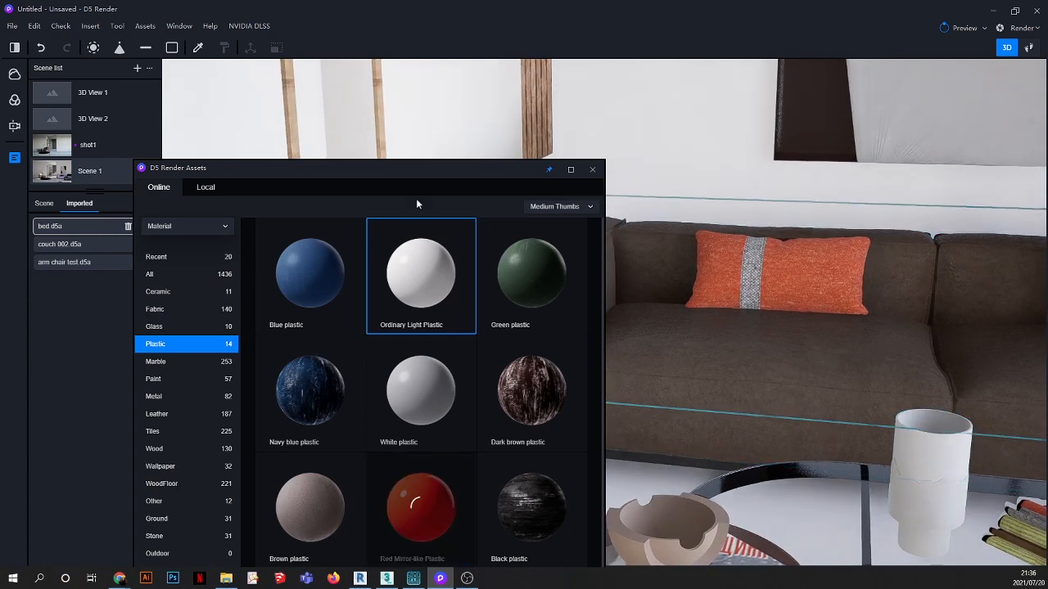
Step: Apply Red Mirror-like Plastic from the online Plastic materials to the white vase on the coffee table
drag(431, 169, 319, 130)
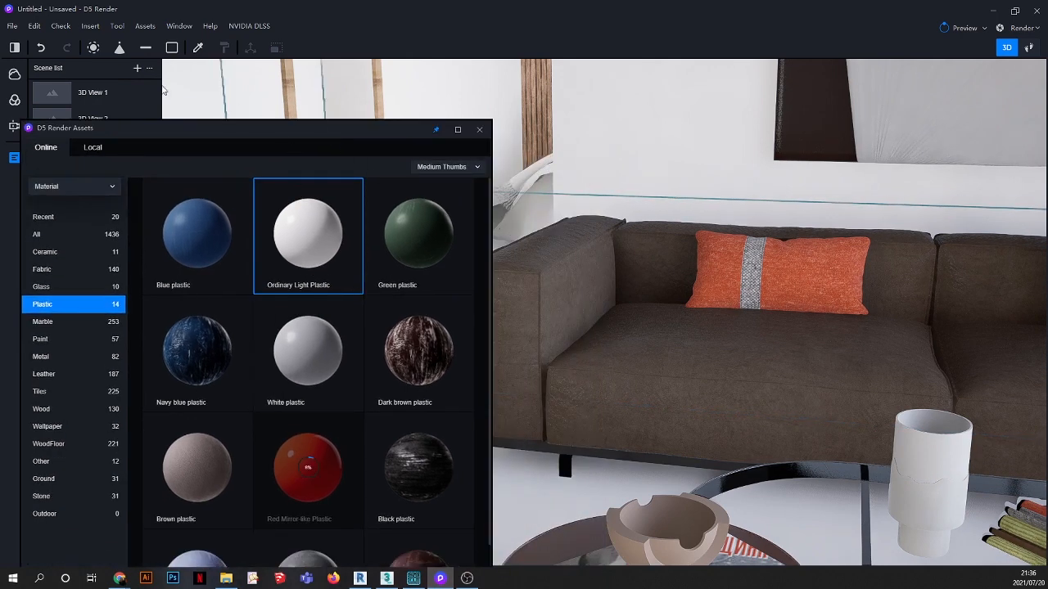
click(198, 49)
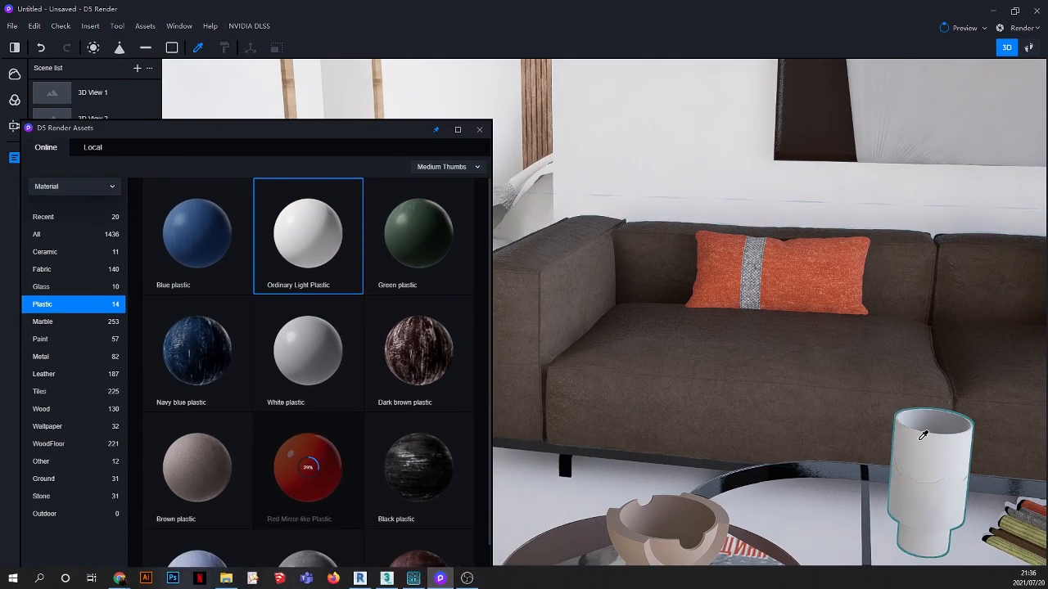
right_drag(903, 505, 887, 573)
right_drag(956, 450, 978, 421)
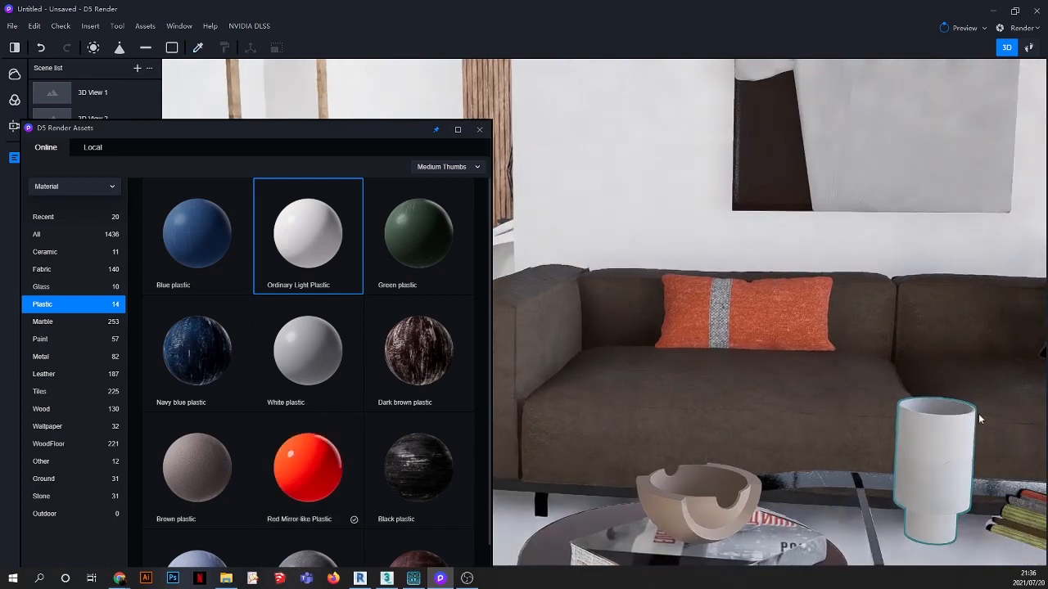
scroll(948, 504, up, 5)
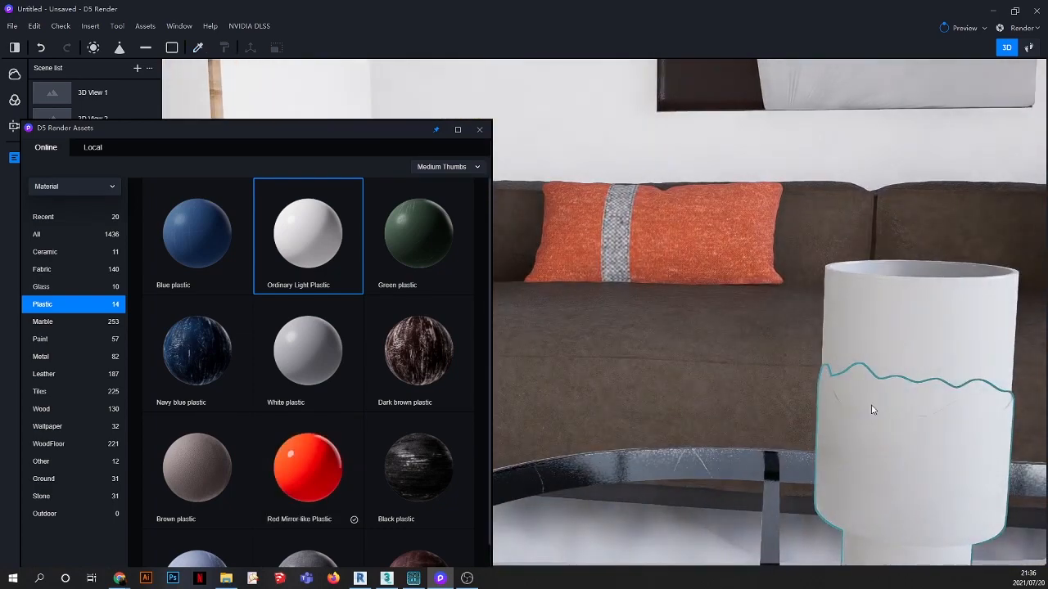
drag(323, 131, 433, 82)
scroll(452, 331, down, 2)
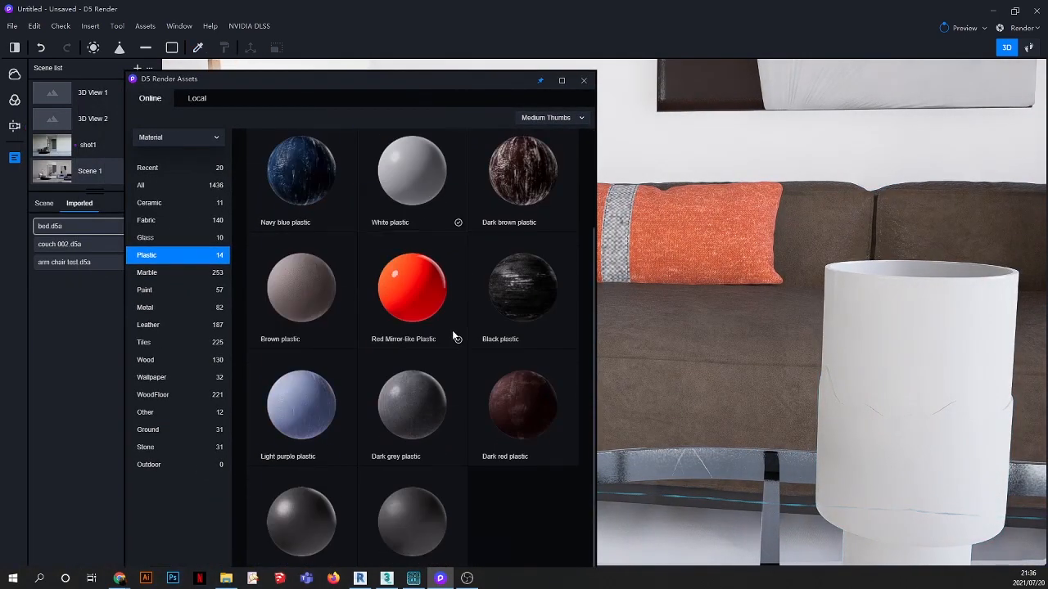
drag(412, 294, 905, 453)
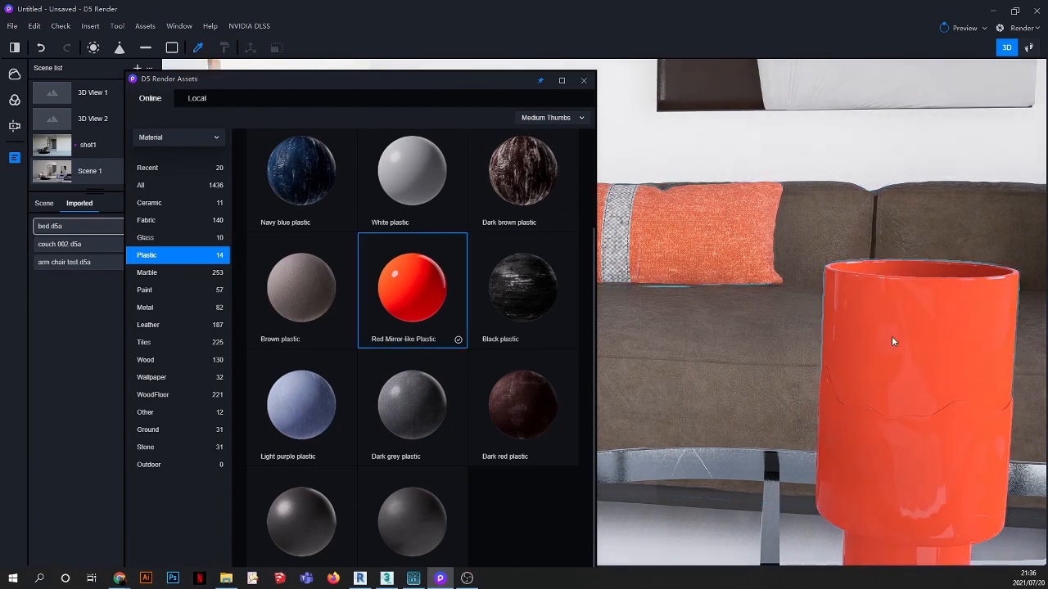
Step: Pick the Red Mirror-like Plastic on the vase's lower part and enable triplanar mapping for it
click(198, 48)
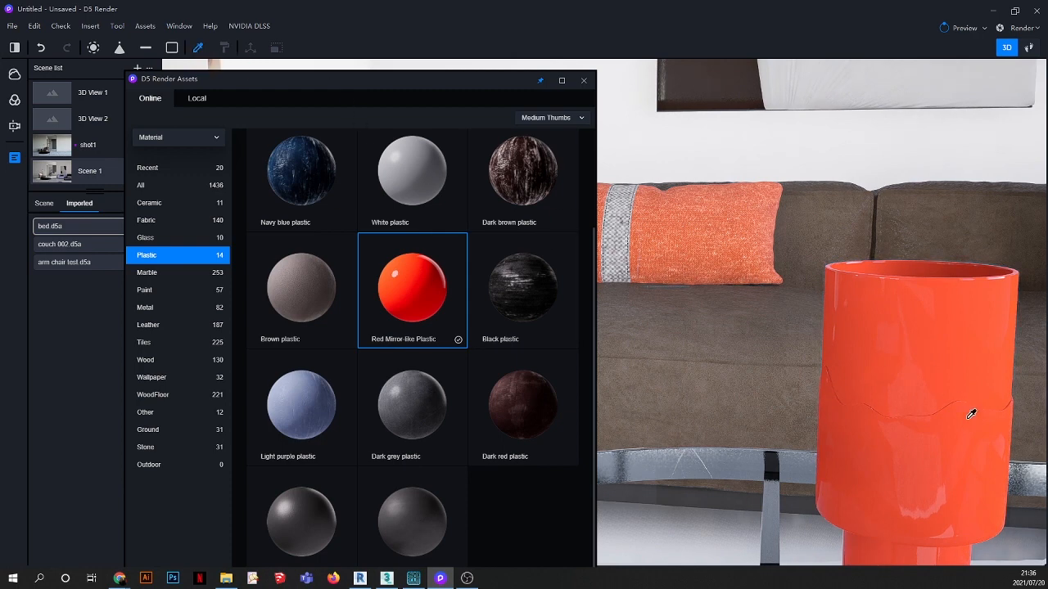
click(975, 419)
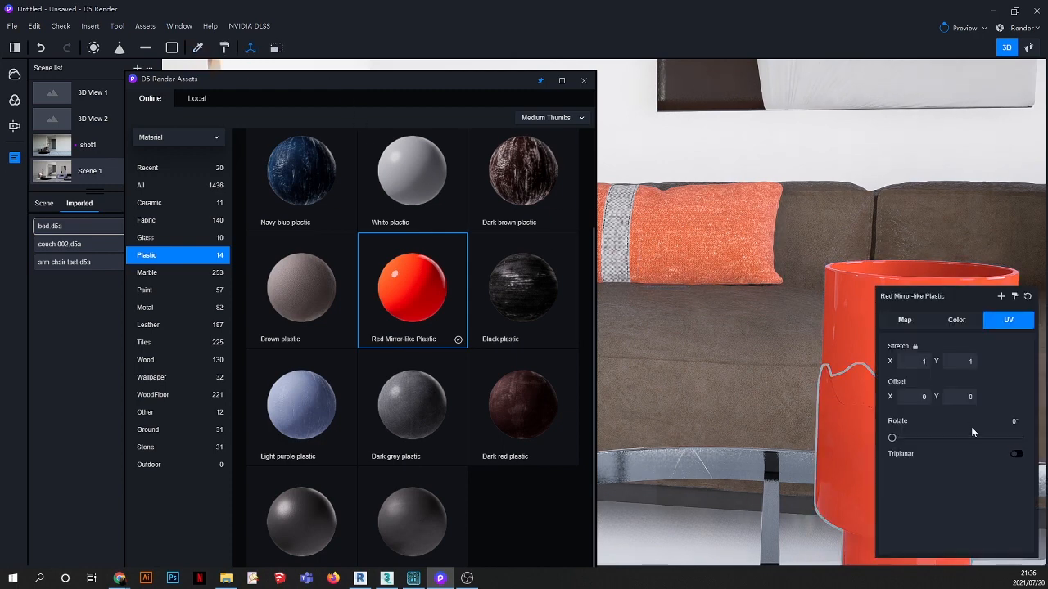
click(1017, 455)
Step: Darken the plastic on the vase's lower part with hue 86, saturation 3 and value 23
click(957, 322)
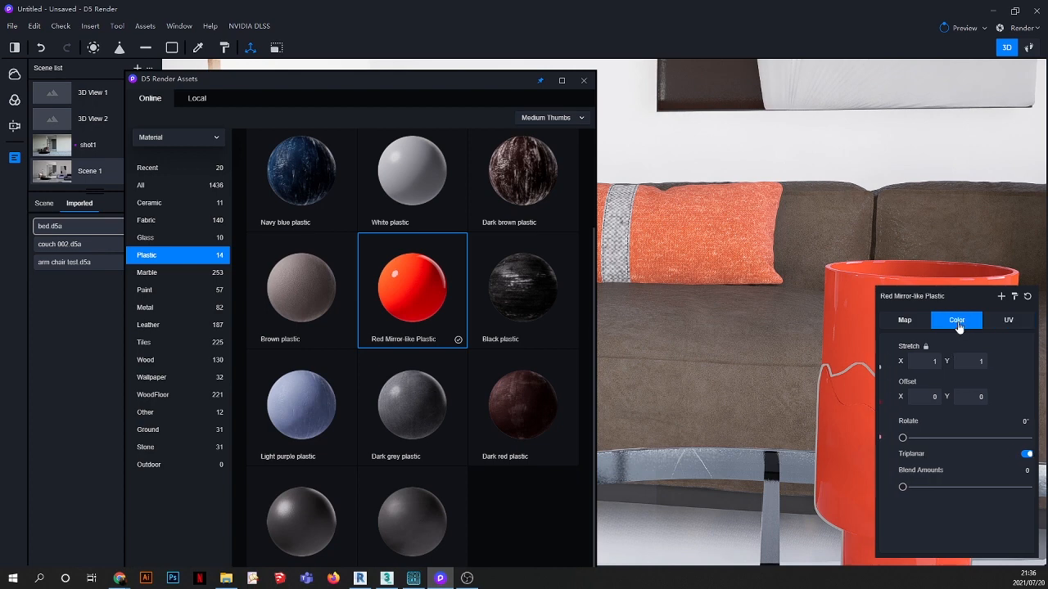
mouse_move(918, 404)
mouse_down()
mouse_move(939, 403)
mouse_move(912, 402)
mouse_up()
drag(969, 438, 1017, 438)
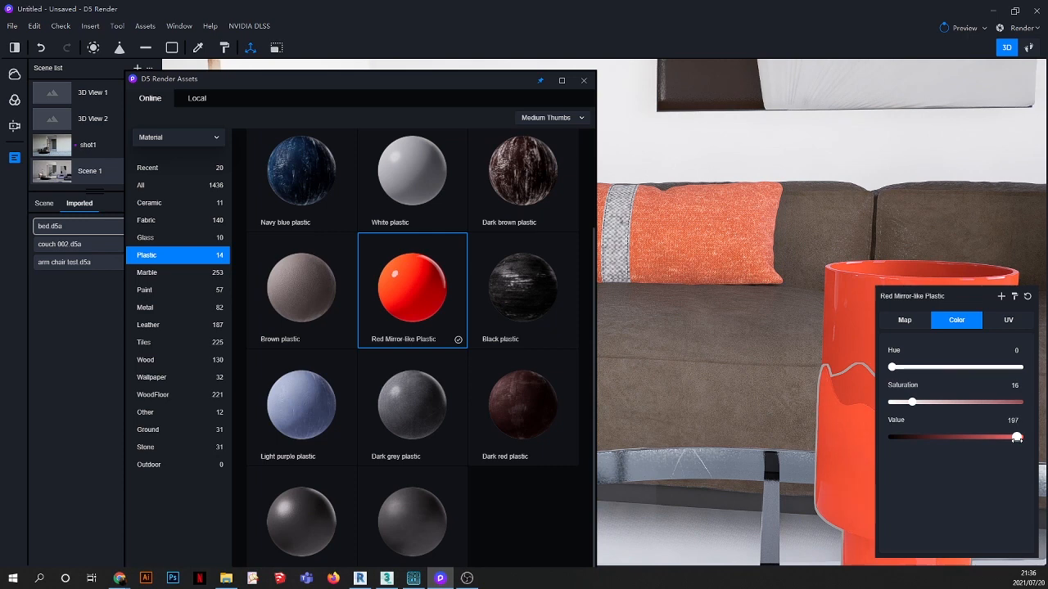
drag(909, 403, 965, 403)
drag(892, 366, 921, 377)
drag(964, 403, 923, 369)
click(916, 402)
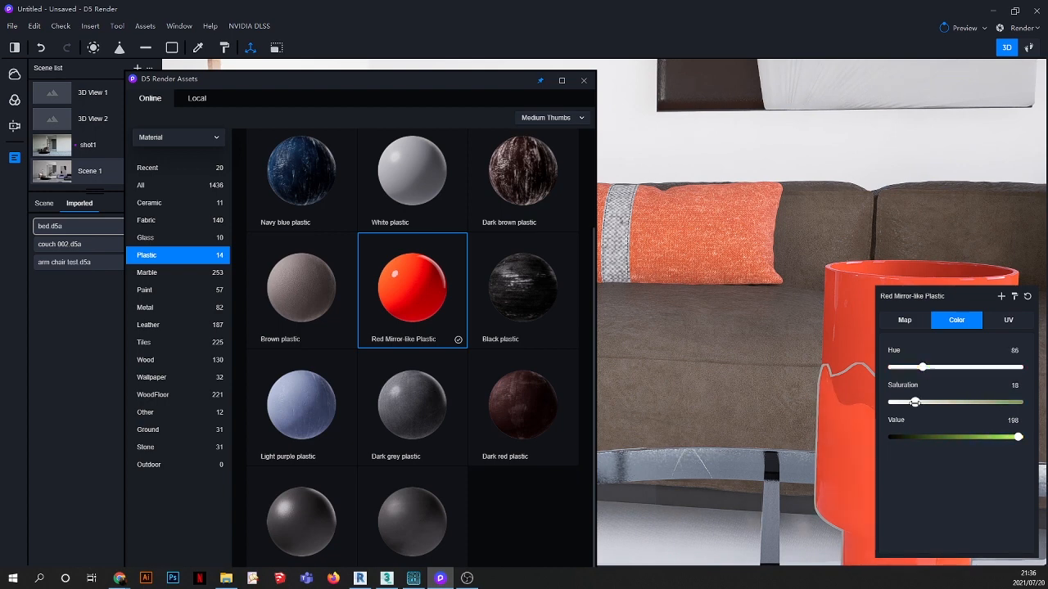
drag(1015, 438, 907, 436)
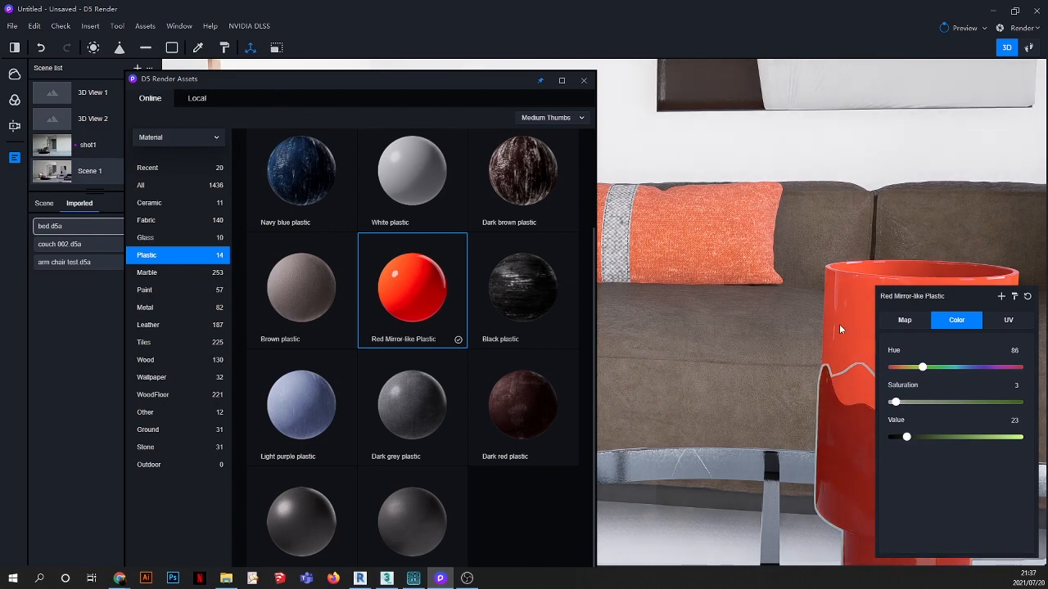
key(Escape)
Step: Return to the saved Scene 1 view and close the asset library
scroll(840, 325, down, 3)
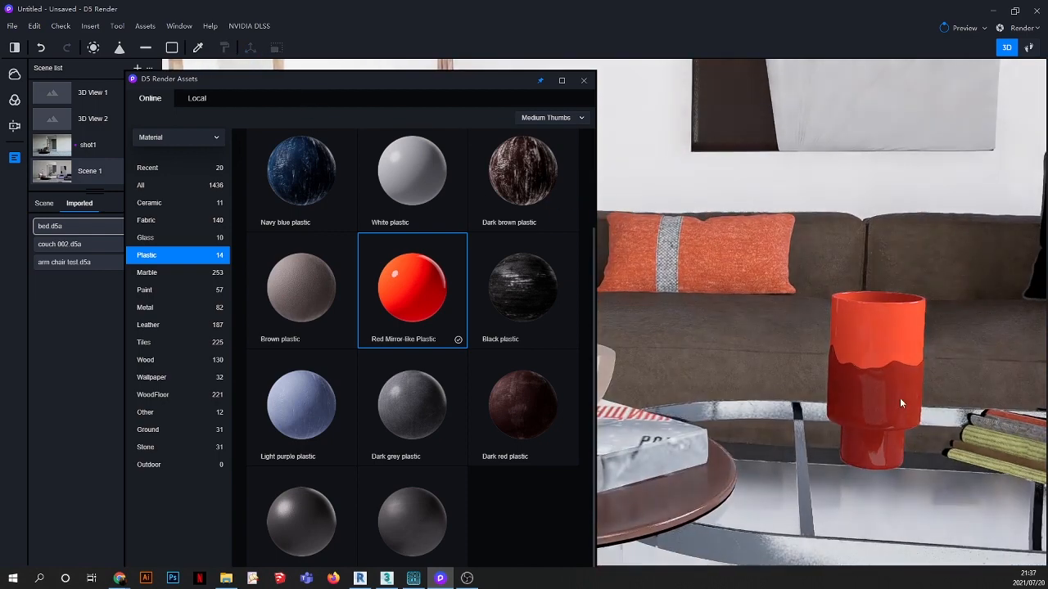
scroll(901, 401, up, 2)
middle_drag(935, 386, 947, 376)
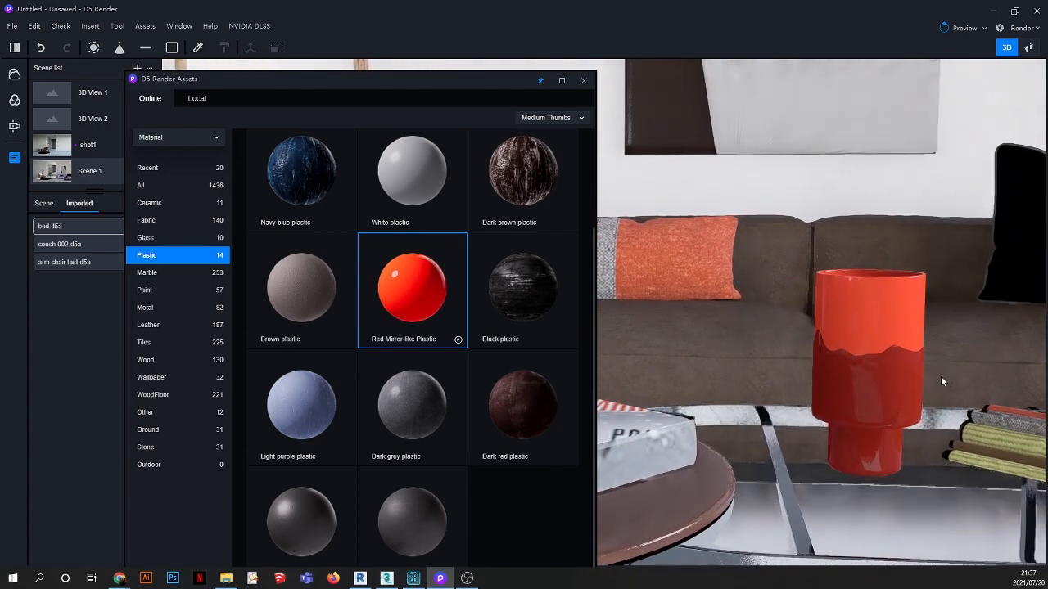
drag(496, 80, 619, 330)
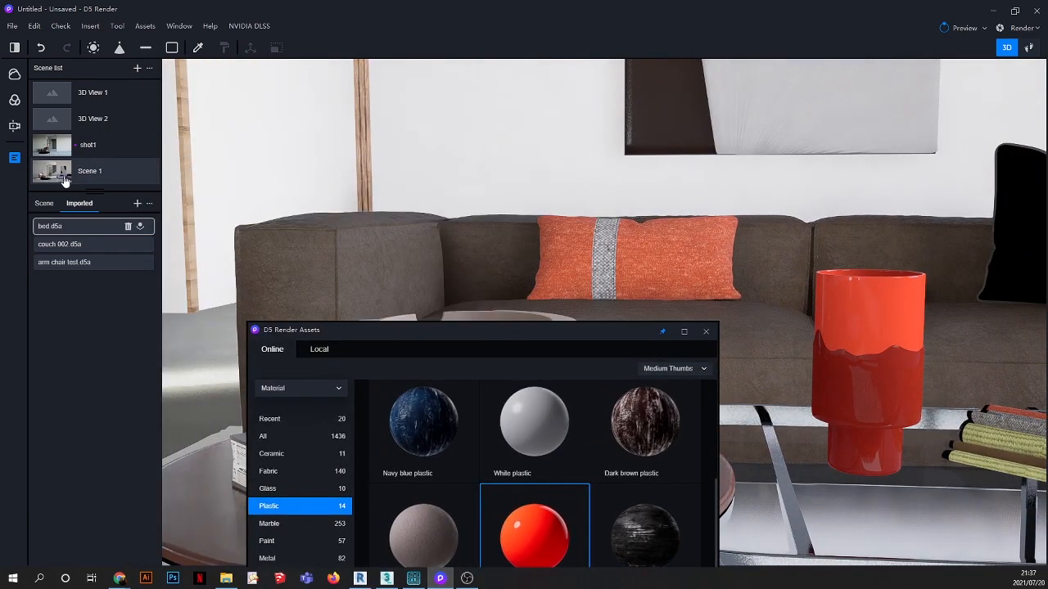
click(115, 173)
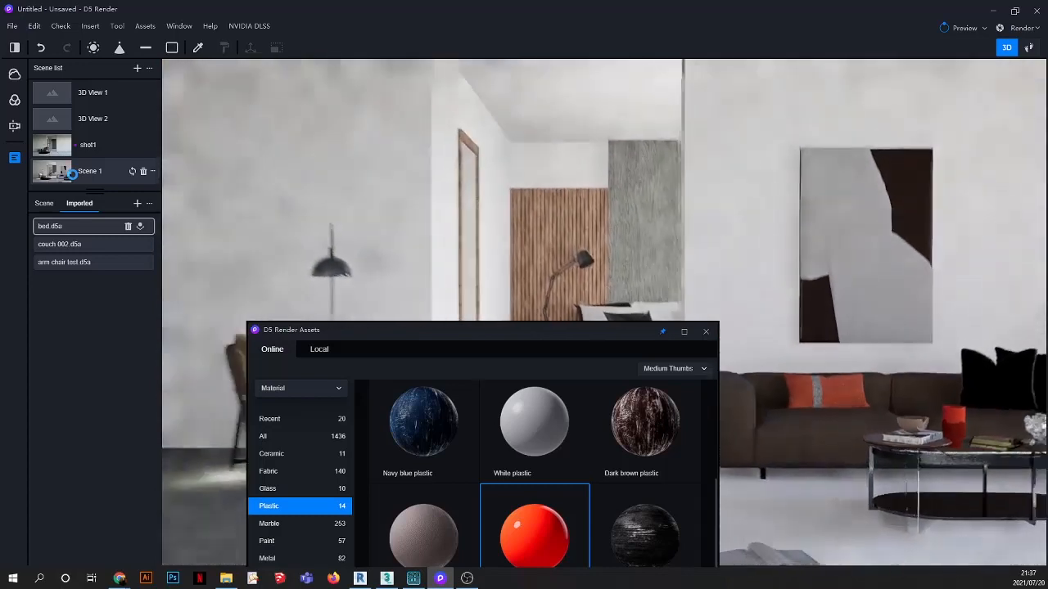
click(704, 332)
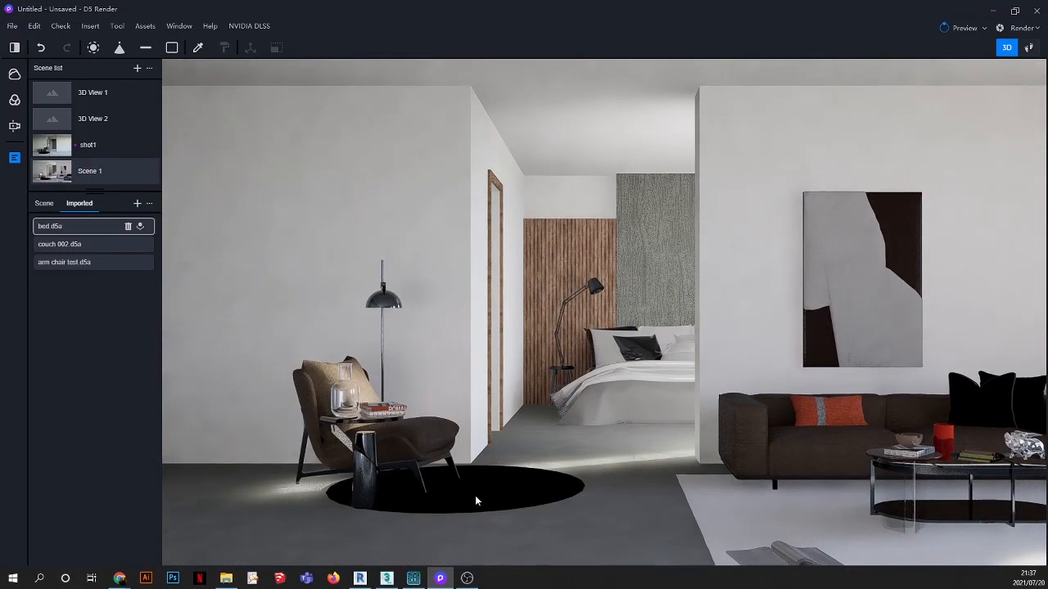
Step: Reopen the asset library near the armchair and show the online Fabric materials
scroll(390, 502, up, 3)
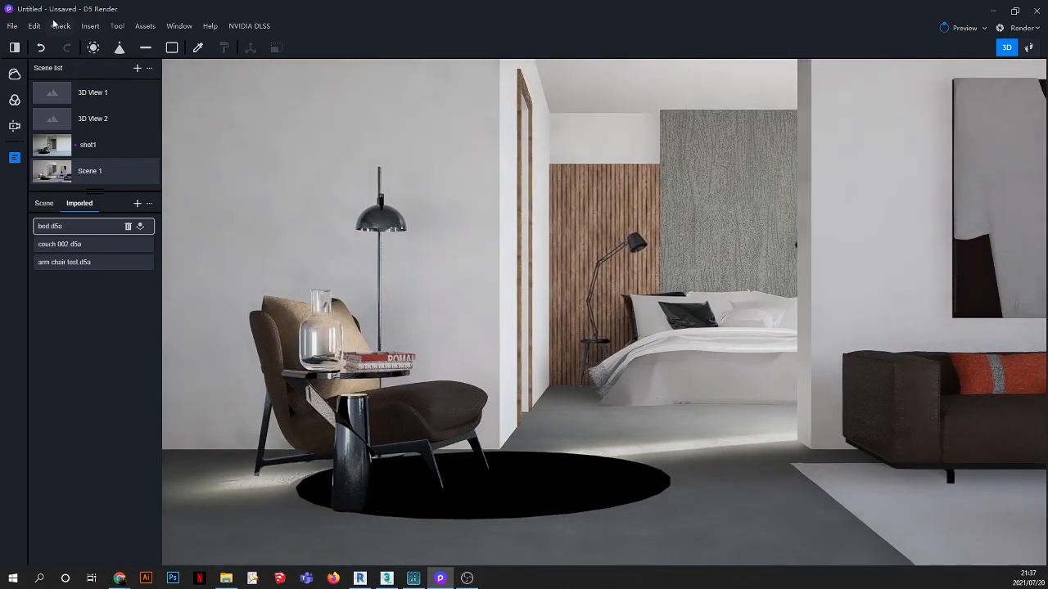
click(145, 27)
drag(455, 333, 398, 154)
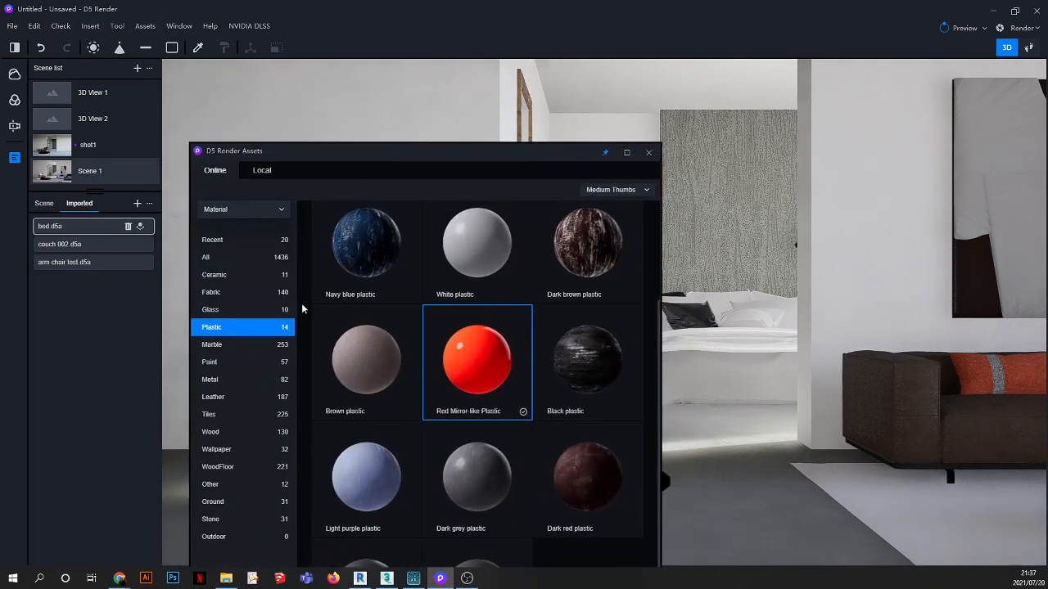
click(216, 277)
click(215, 291)
Step: Try the Red Houndstooth Rug fabric from the online library on the black round rug under the armchair
scroll(480, 307, down, 5)
scroll(481, 307, down, 5)
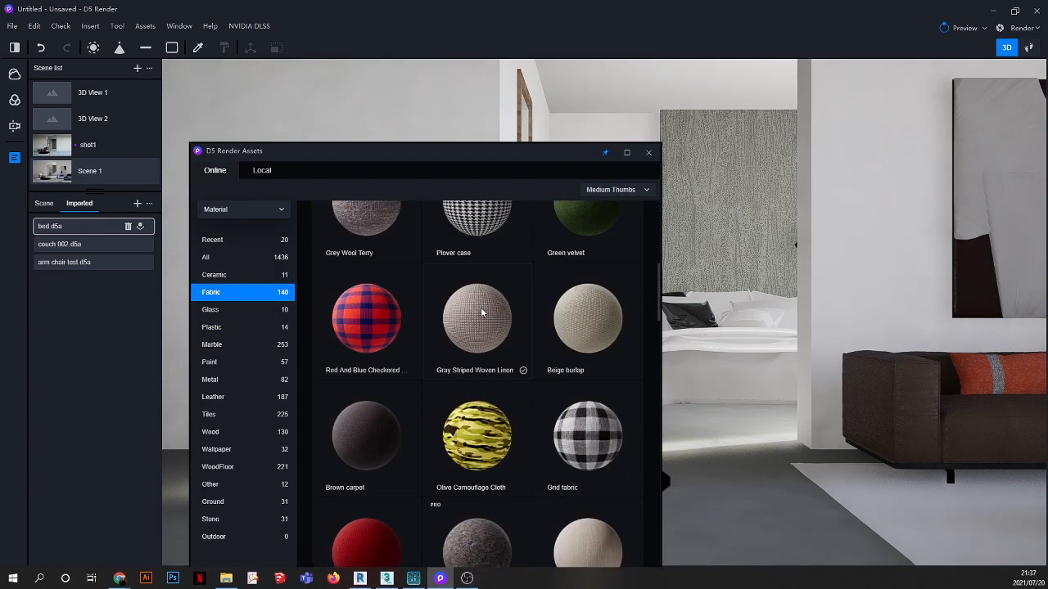
scroll(482, 312, down, 3)
scroll(482, 311, down, 5)
scroll(480, 311, down, 6)
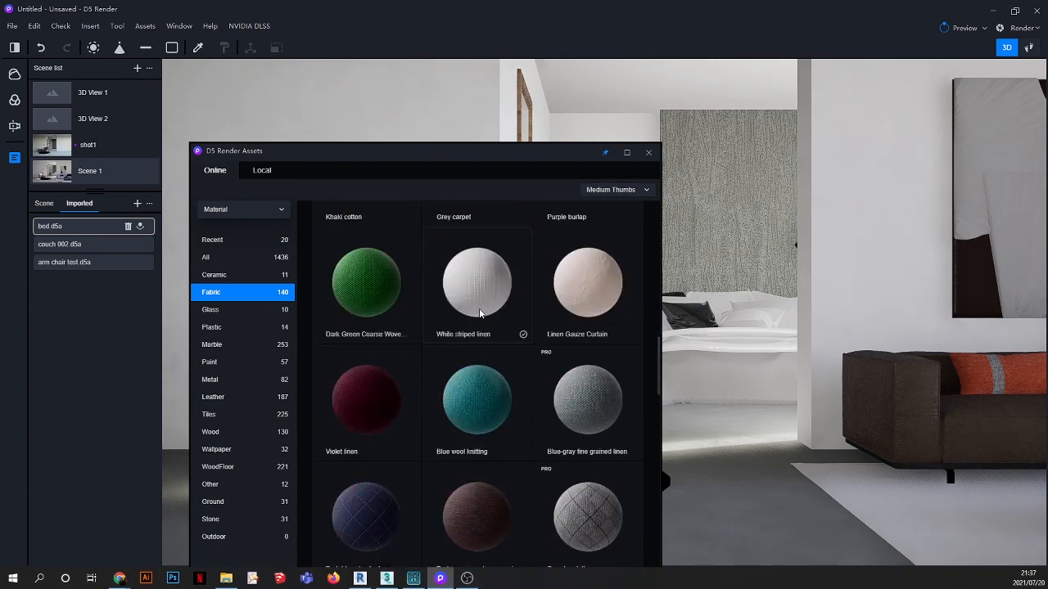
scroll(480, 314, down, 2)
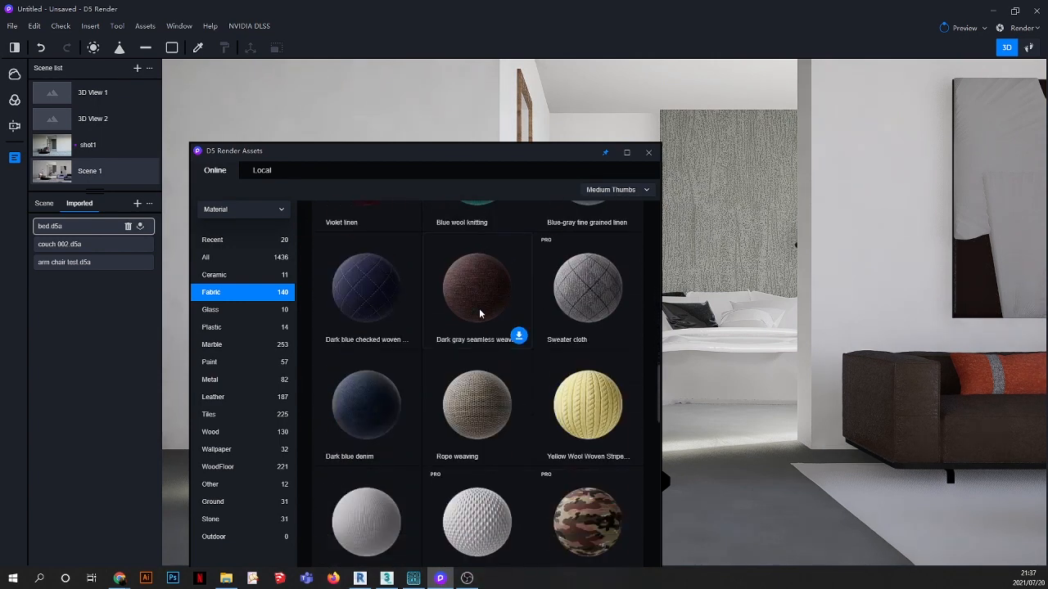
scroll(481, 314, down, 1)
scroll(479, 308, down, 2)
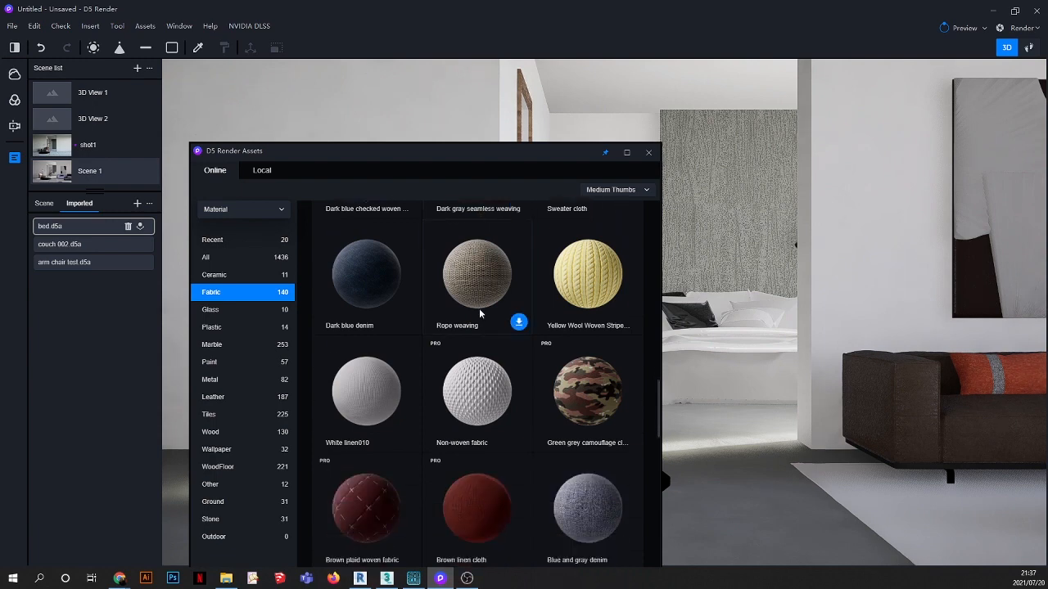
drag(495, 153, 358, 94)
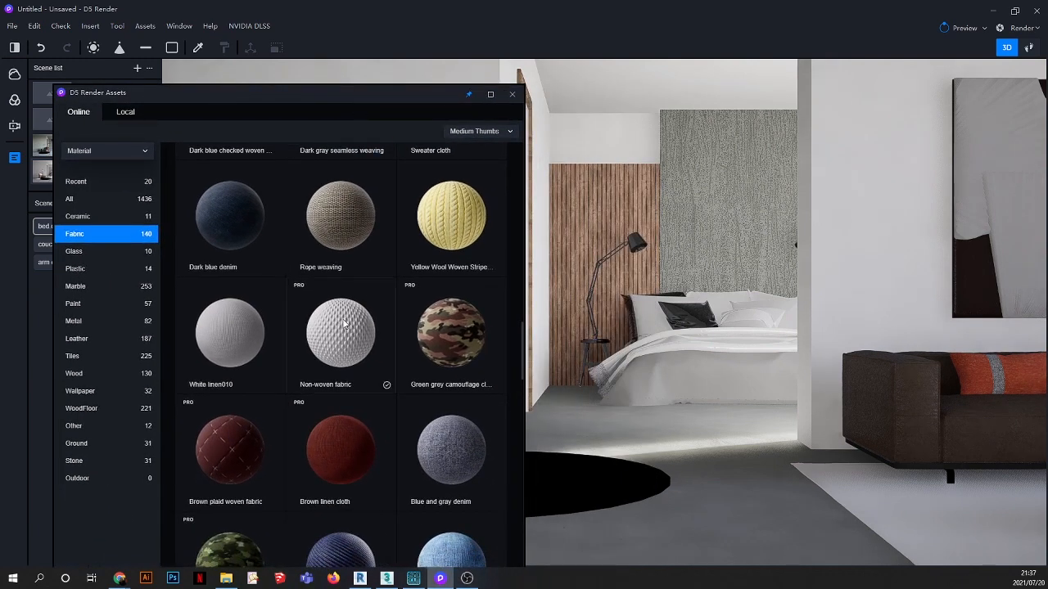
scroll(343, 311, down, 5)
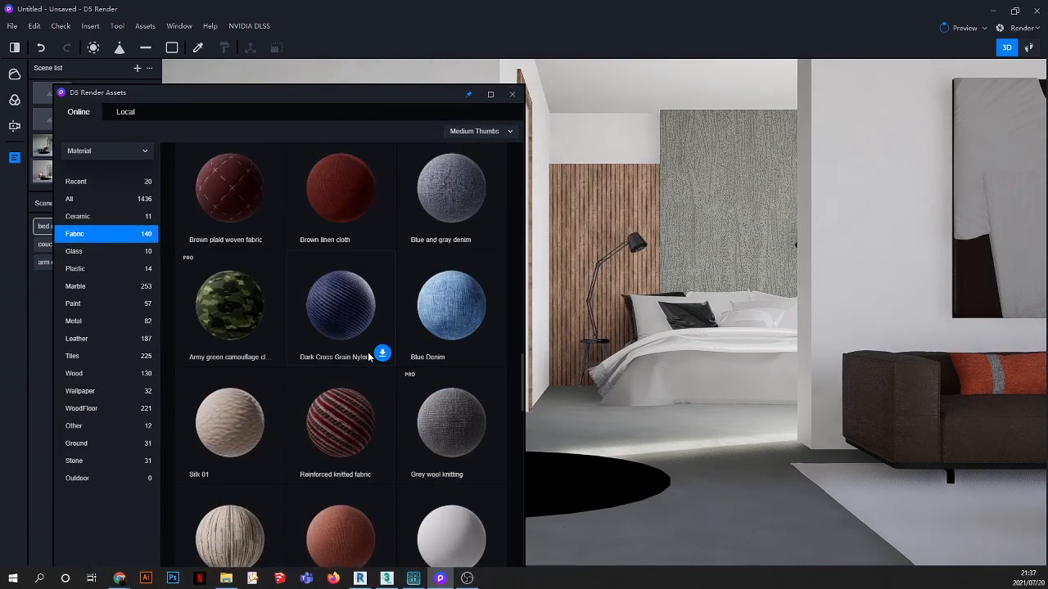
scroll(370, 359, down, 10)
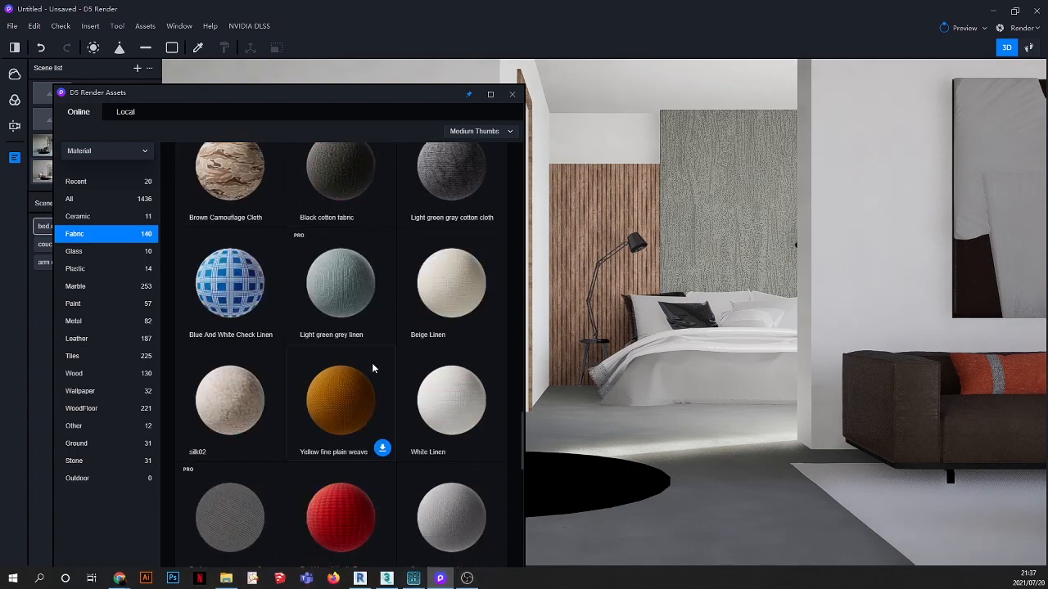
scroll(372, 364, down, 7)
scroll(373, 363, up, 3)
click(349, 256)
drag(349, 256, 607, 501)
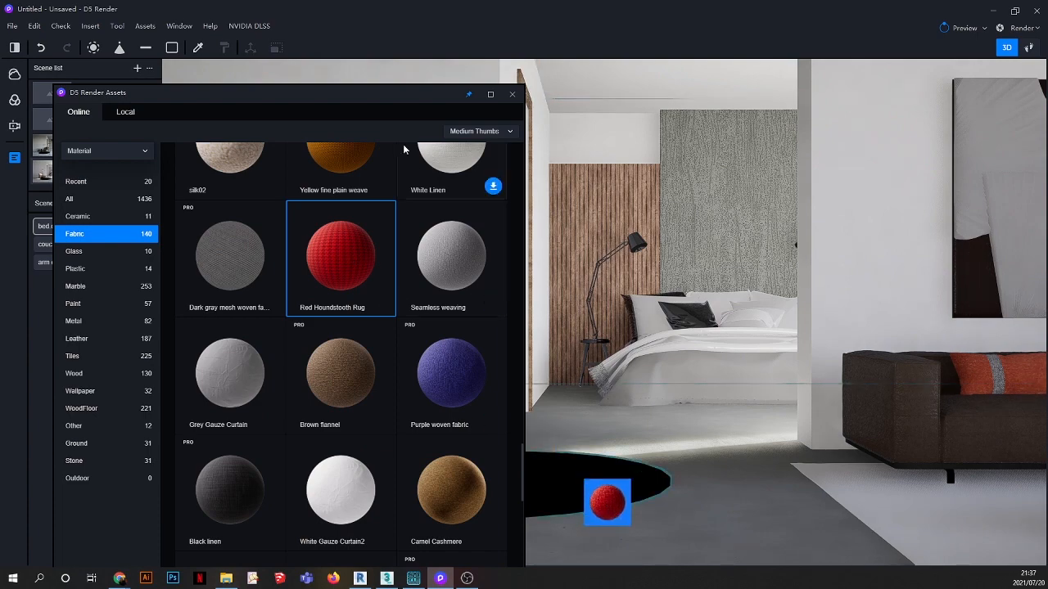
Step: Download the Dark Striped Rug fabric, apply it to the round rug, and move the asset library clear of the armchair
drag(392, 95, 439, 47)
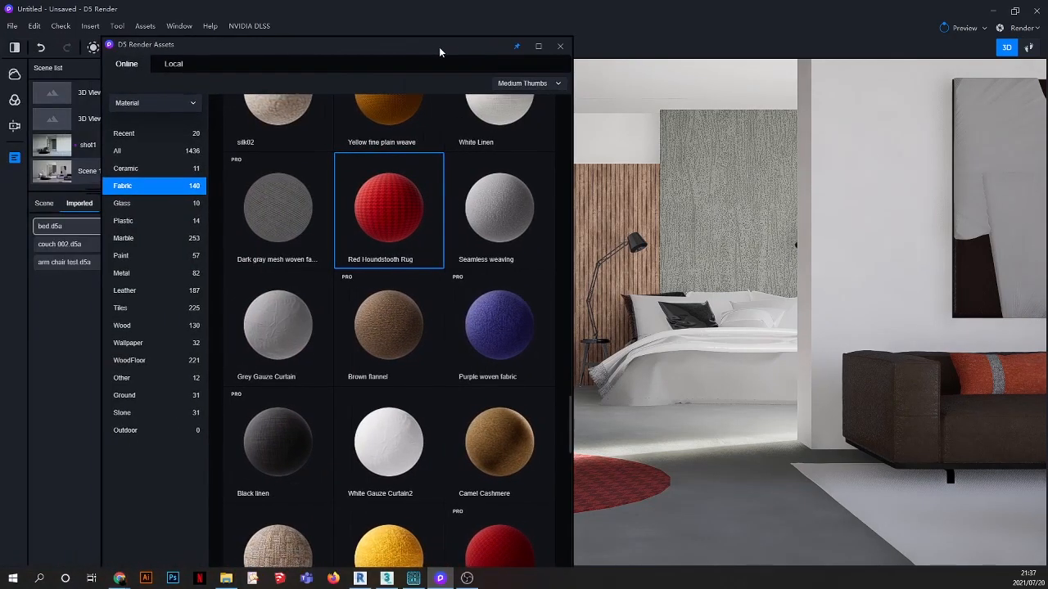
scroll(473, 303, down, 4)
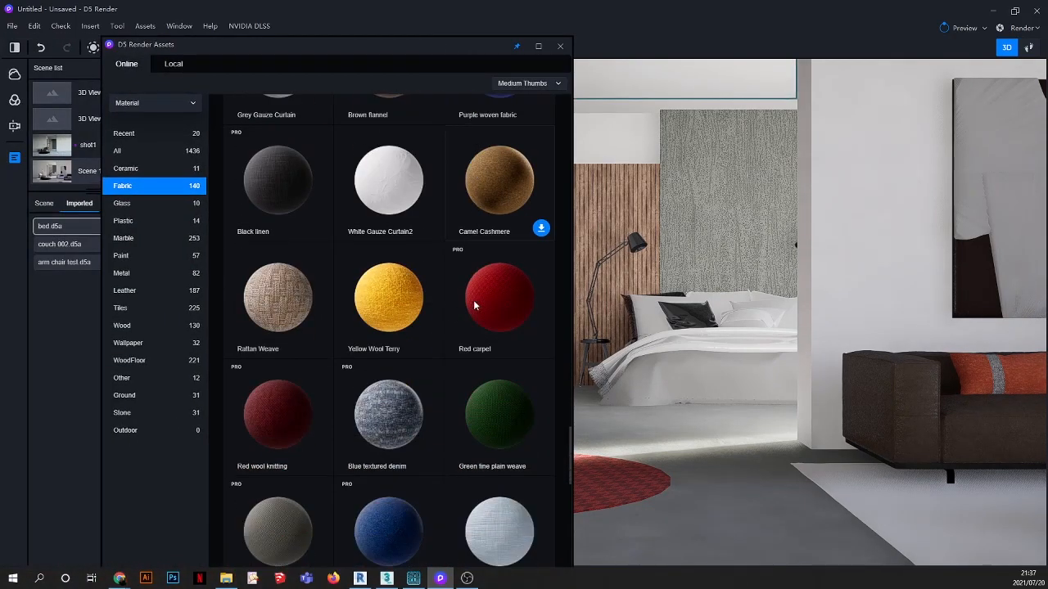
scroll(466, 292, down, 7)
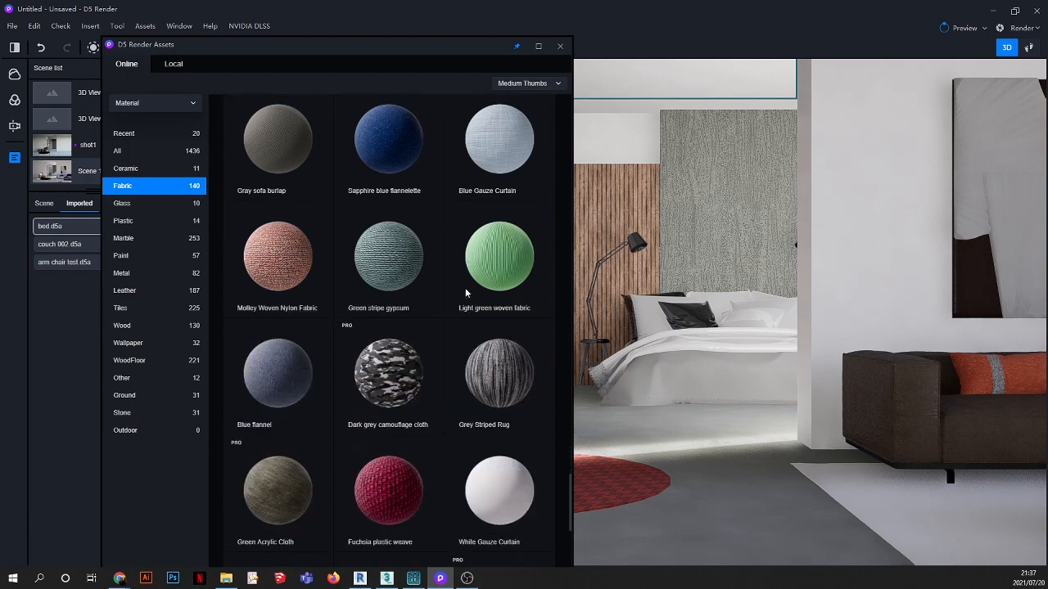
scroll(466, 293, down, 2)
scroll(466, 292, down, 3)
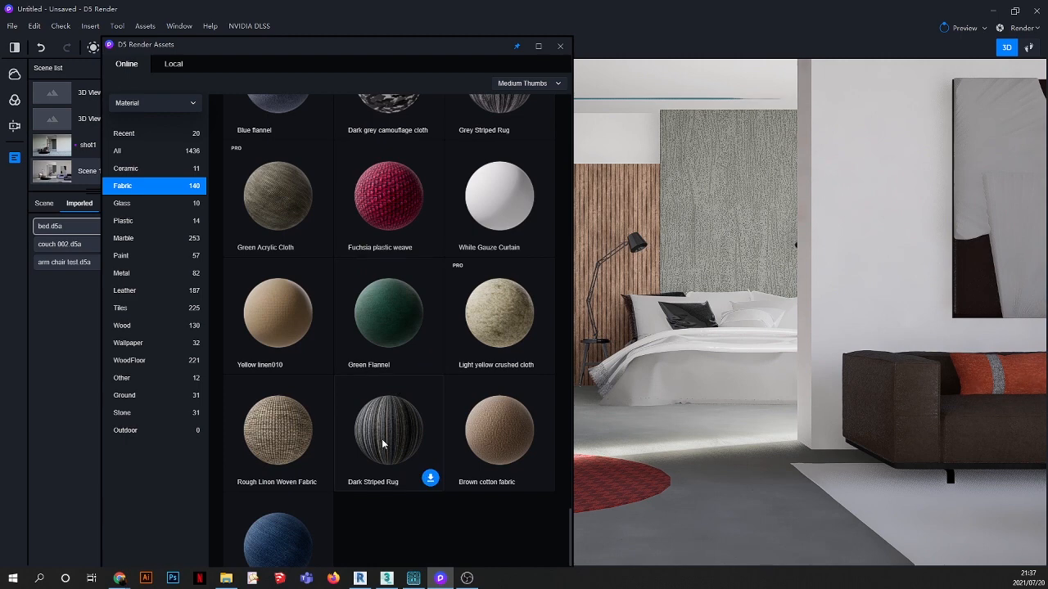
click(430, 477)
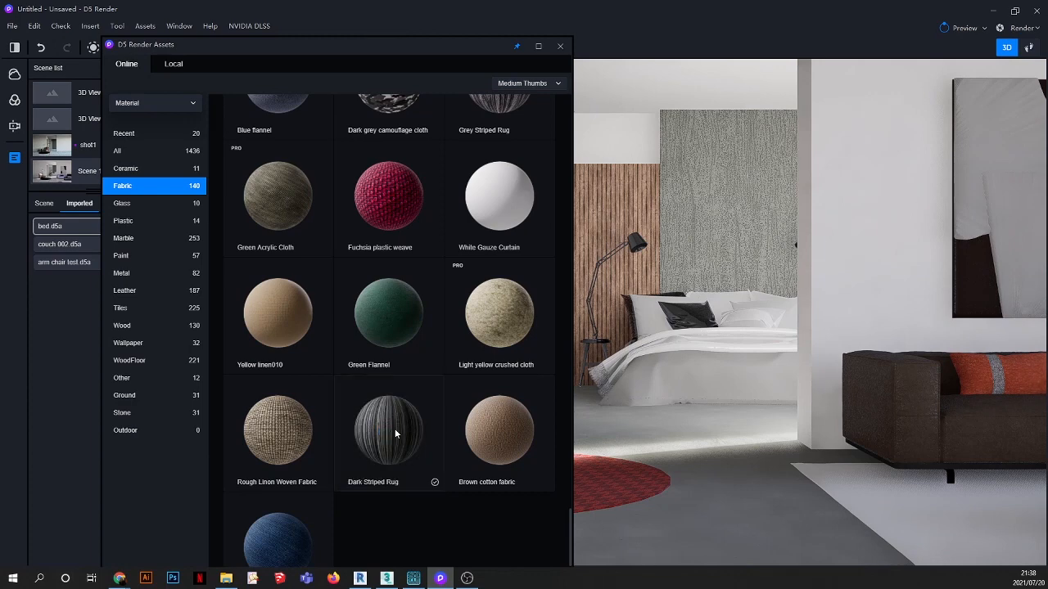
drag(396, 426, 606, 453)
drag(458, 57, 131, 127)
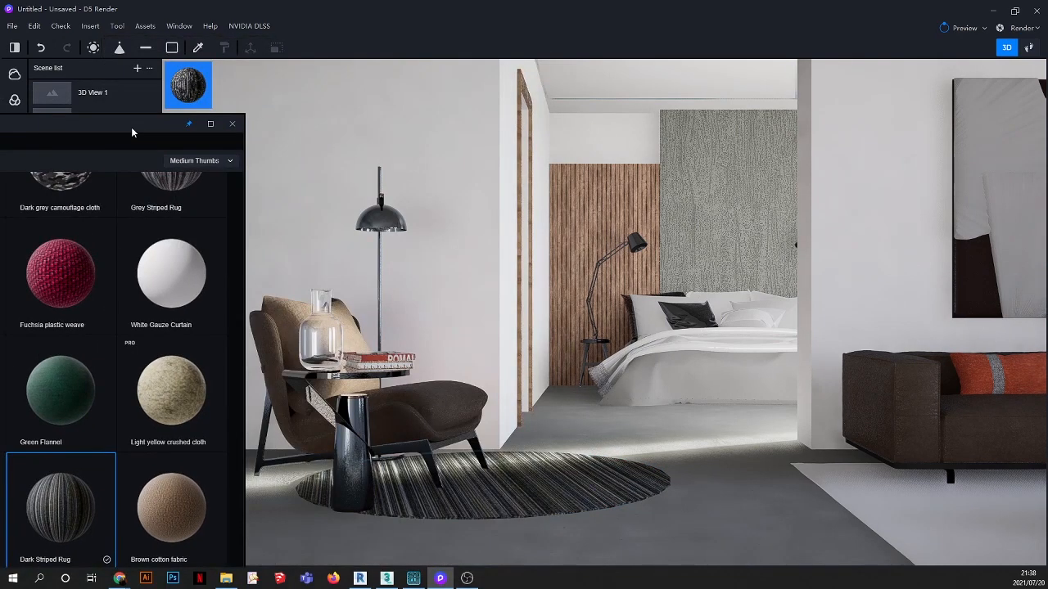
Step: Try triplanar mapping on the round rug's Dark Striped Rug material, switch it back off, and inspect the stripes up close
click(200, 48)
scroll(548, 491, up, 5)
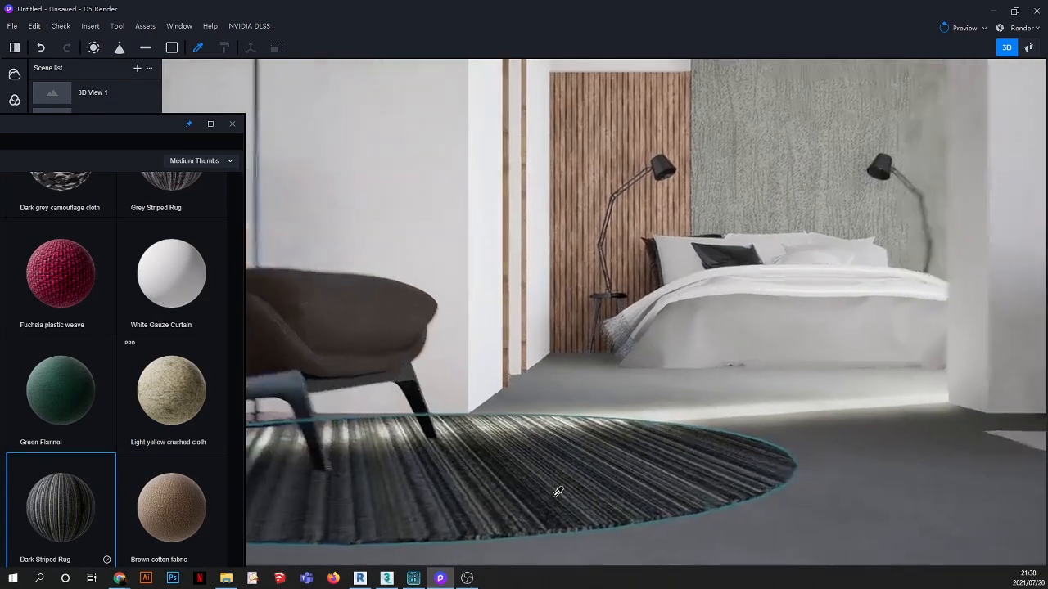
click(559, 491)
click(1008, 322)
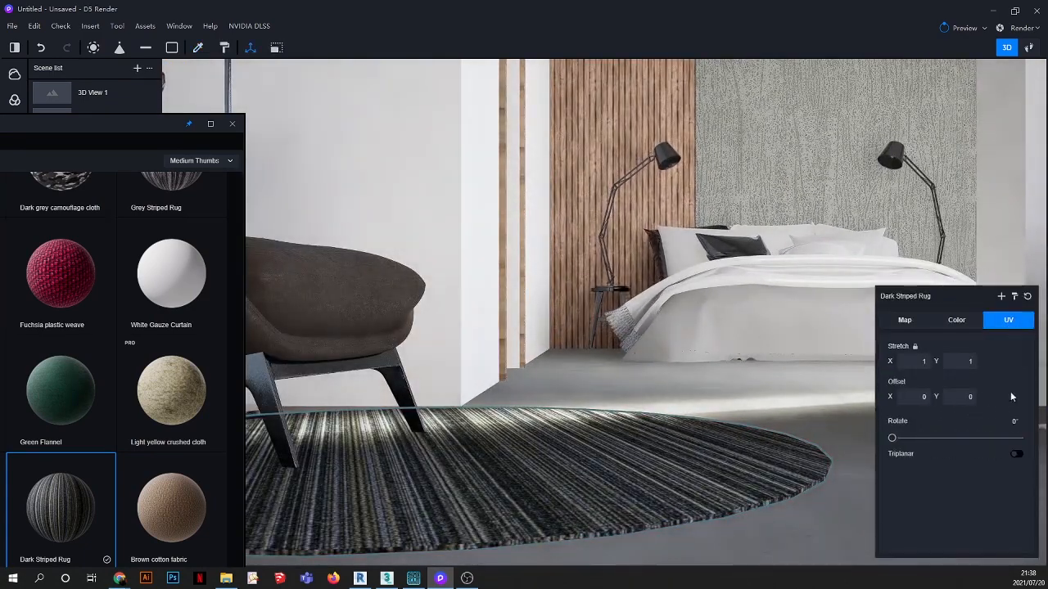
click(1017, 455)
click(1015, 456)
right_drag(635, 443, 589, 513)
Step: Return to the saved Scene 1 view and darken the floor's Ordinary Concrete material by setting its color Value to 57
drag(153, 128, 229, 273)
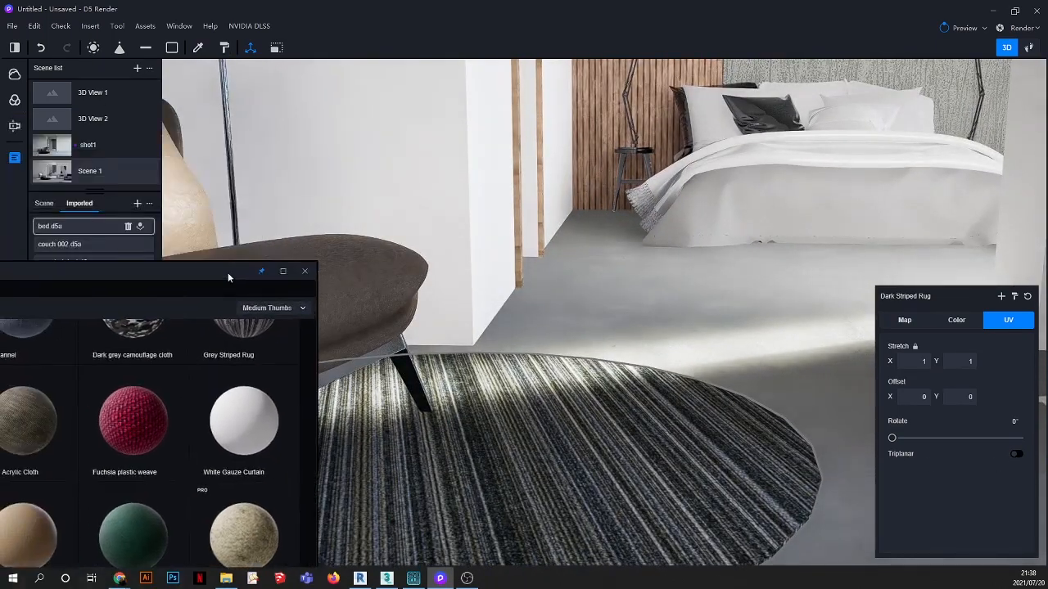
click(65, 180)
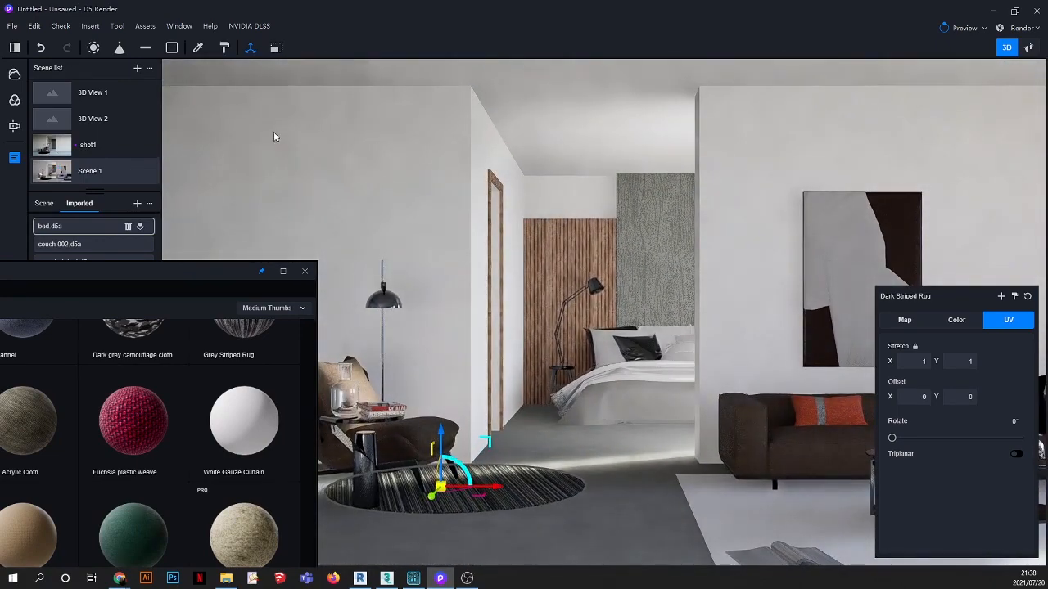
click(199, 49)
click(627, 445)
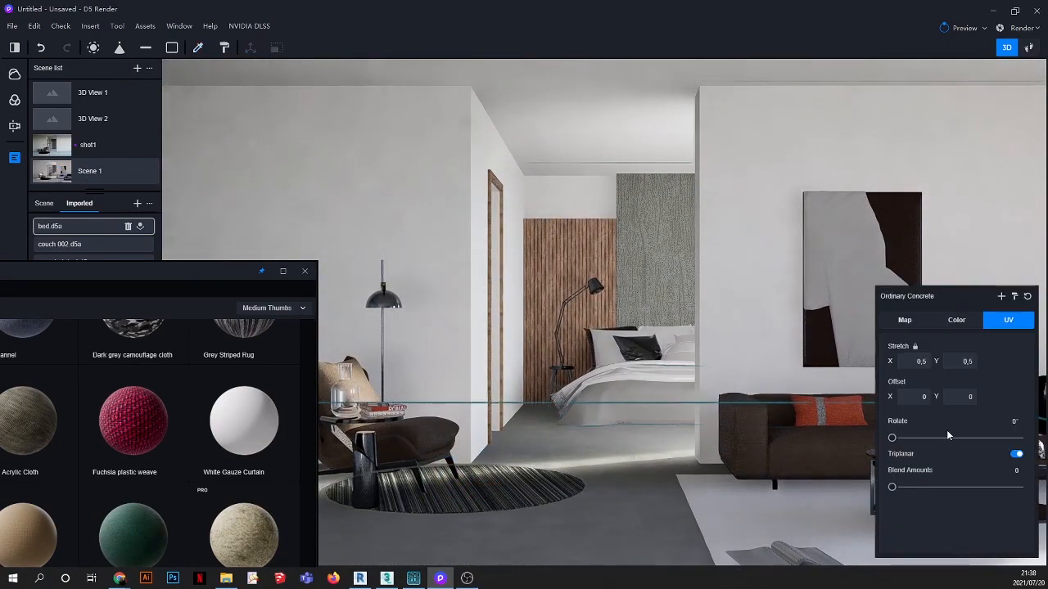
click(957, 321)
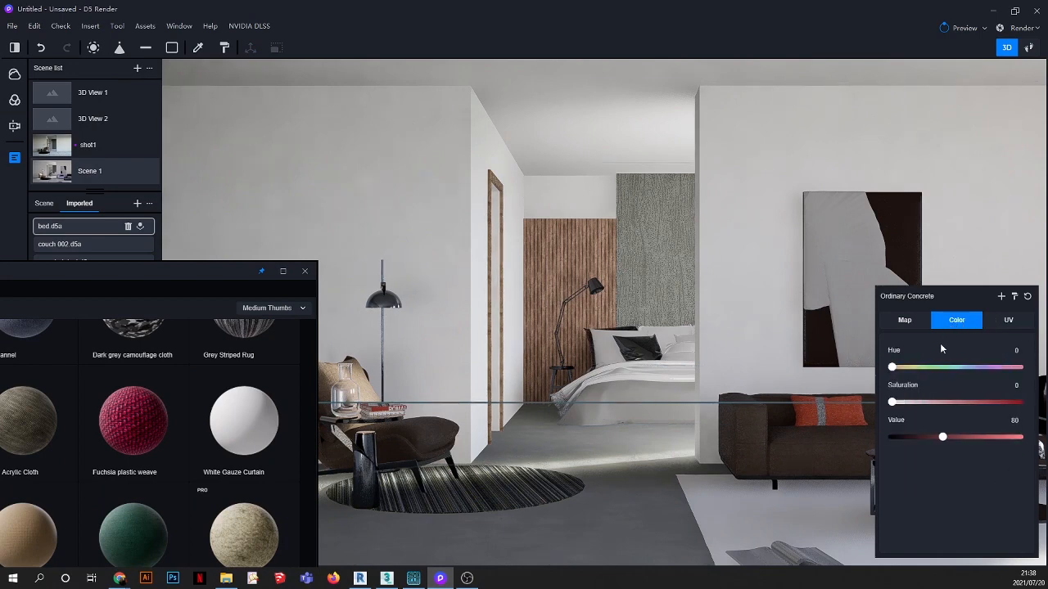
drag(941, 438, 931, 438)
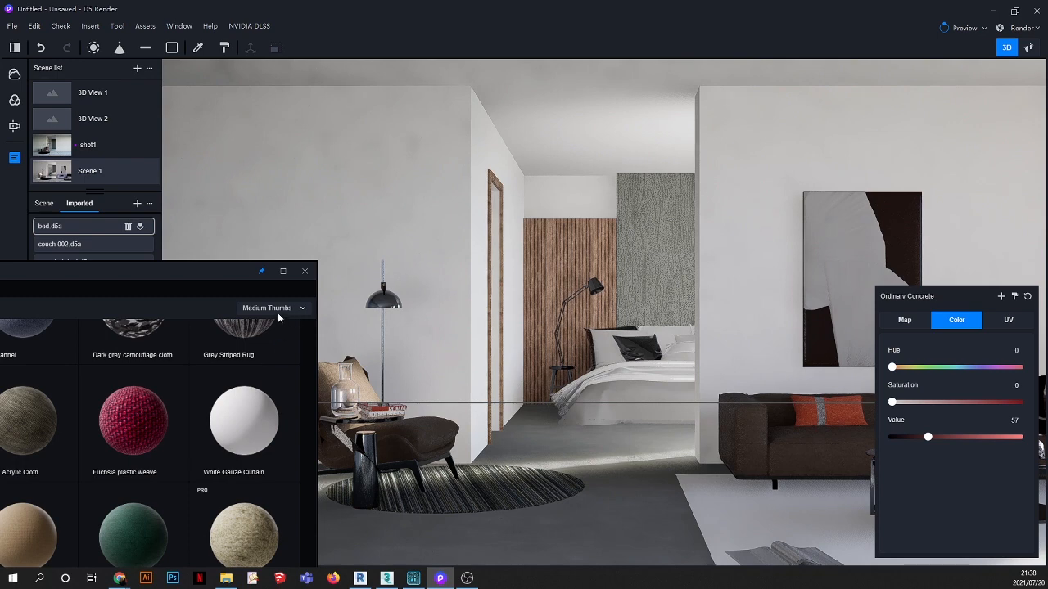
Step: Apply the Dark Striped Rug fabric from the asset library to the rectangular white rug under the couch
drag(229, 271, 273, 112)
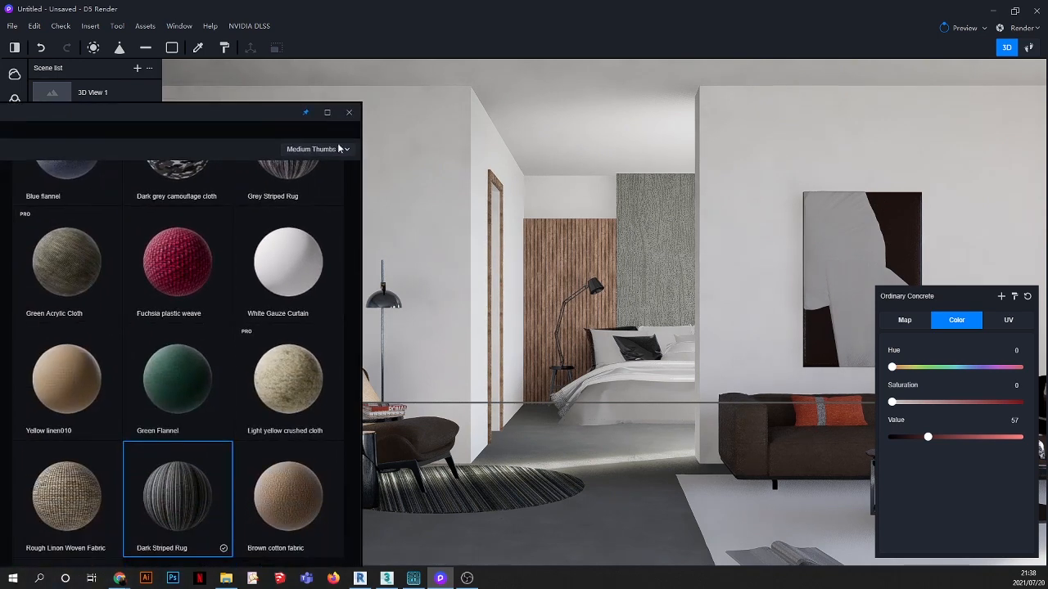
click(772, 505)
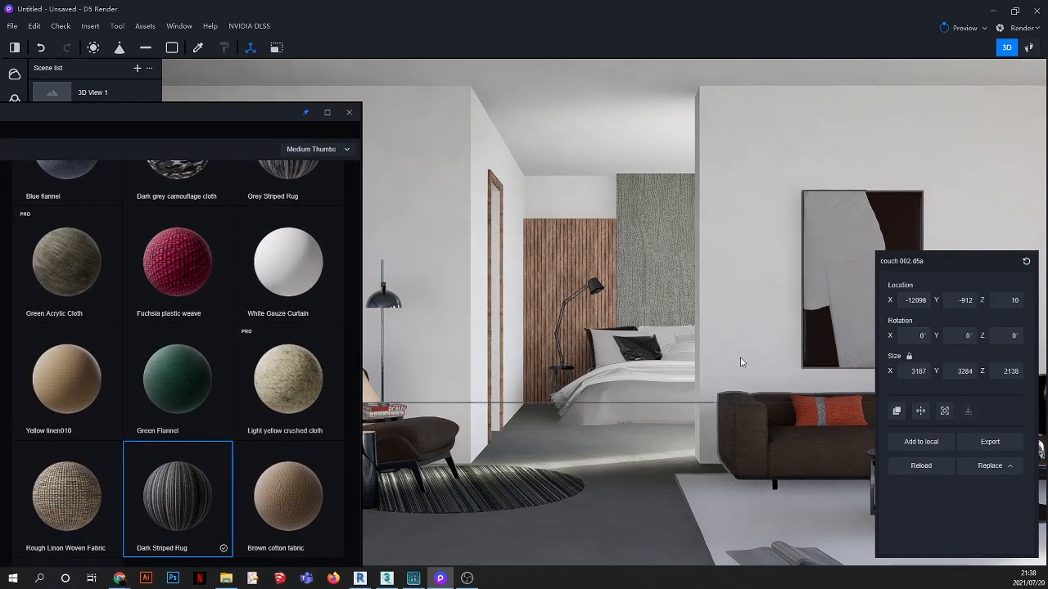
drag(224, 112, 237, 71)
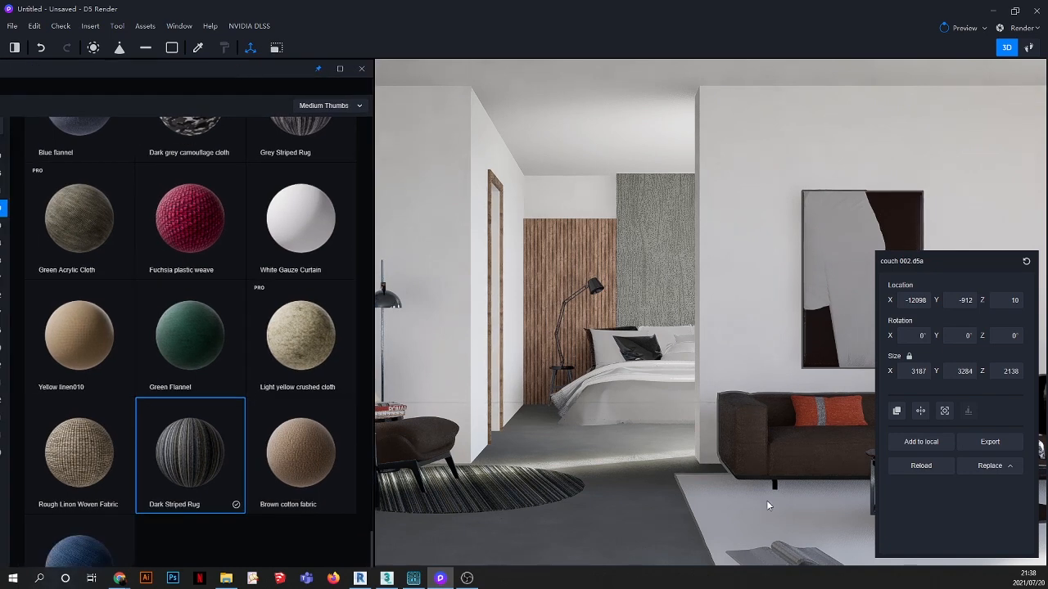
drag(245, 72, 275, 92)
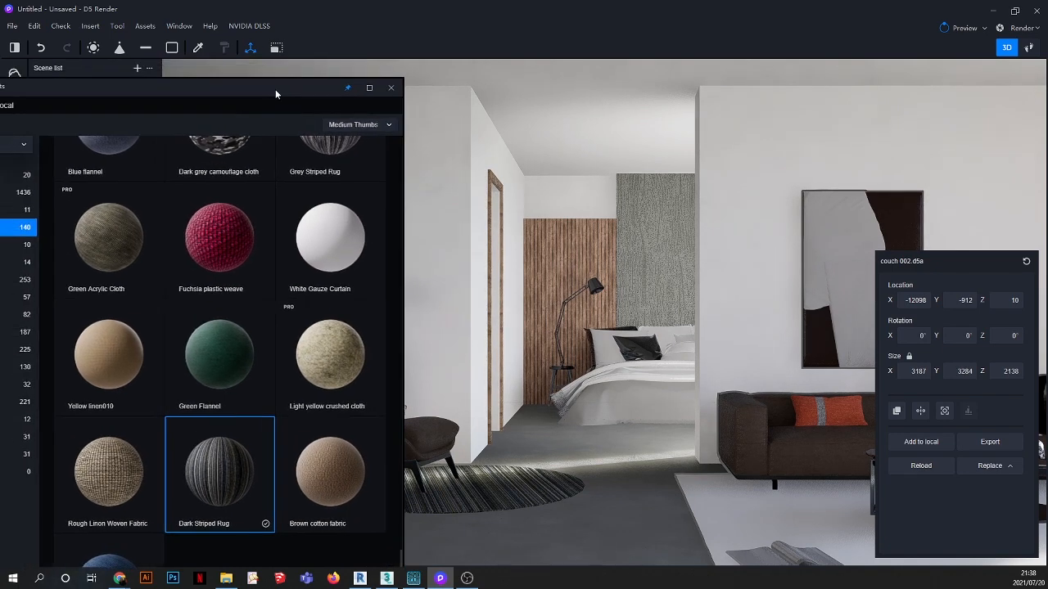
drag(238, 495, 746, 509)
Step: Switch the online asset library from materials to the Grass models and download Grass02 Cluster
drag(222, 91, 385, 85)
click(140, 146)
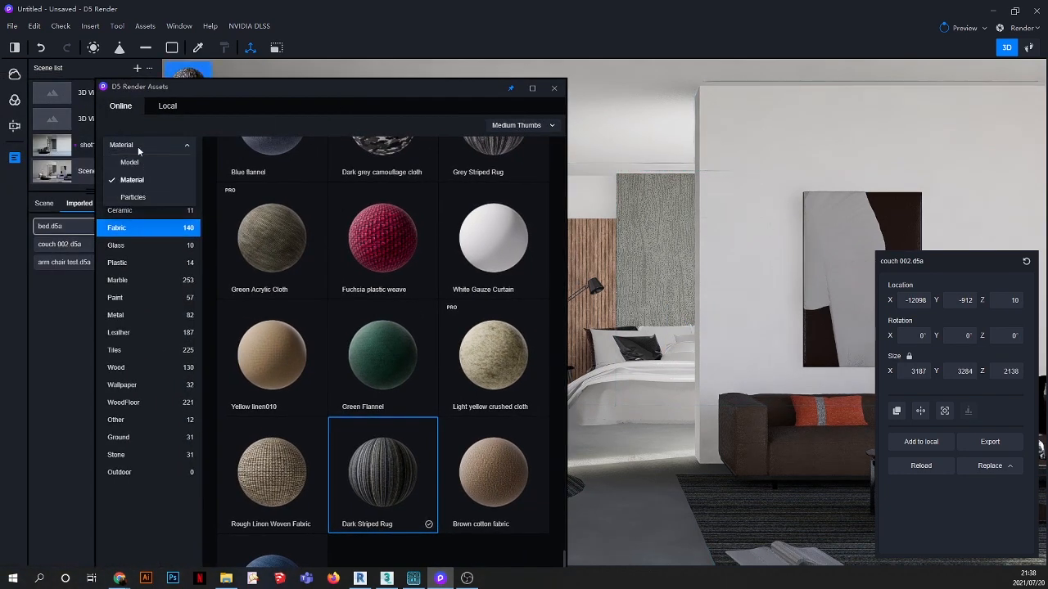
click(129, 162)
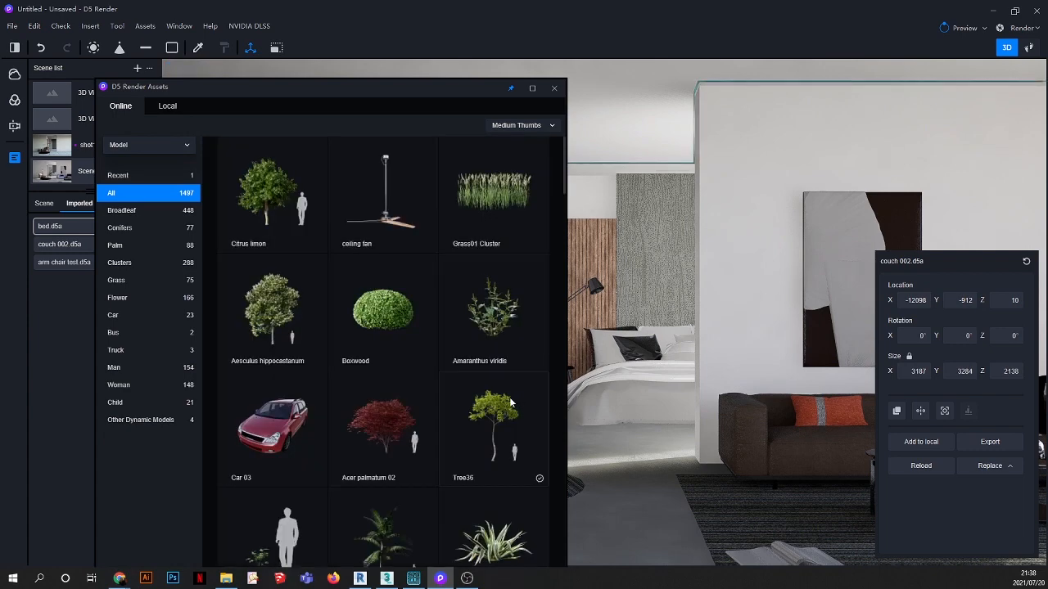
click(116, 280)
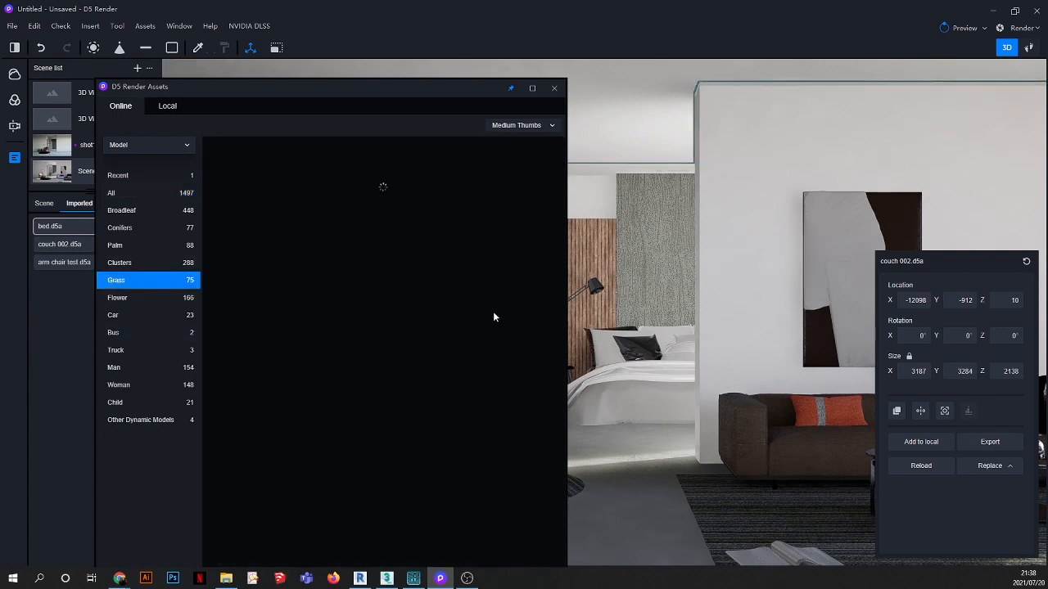
click(498, 320)
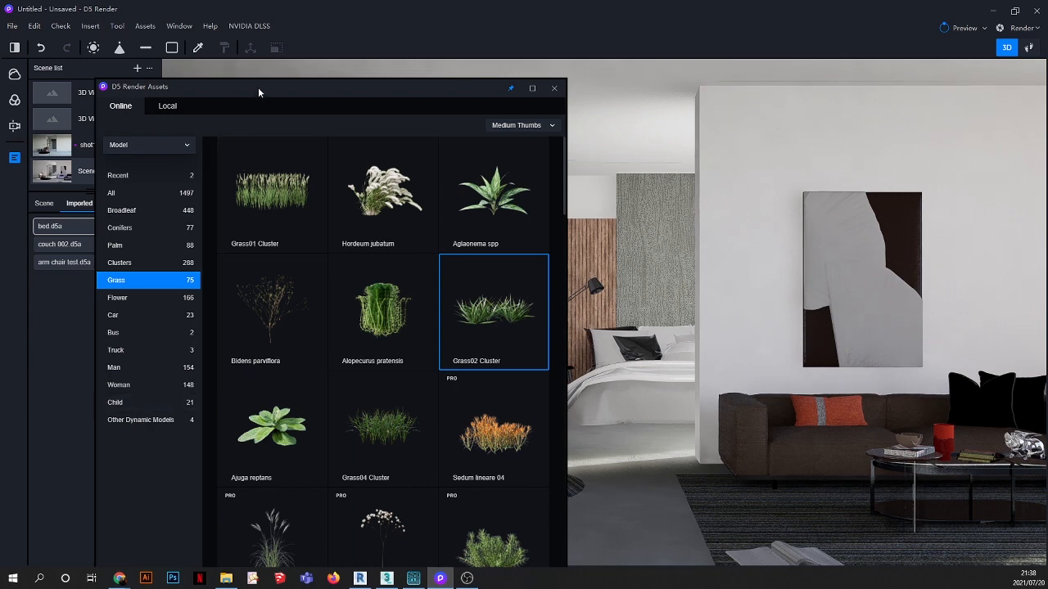
Step: Set up the model brush for Grass02 Cluster in scatter mode with maximum radius and minimum size
drag(257, 89, 260, 19)
click(195, 542)
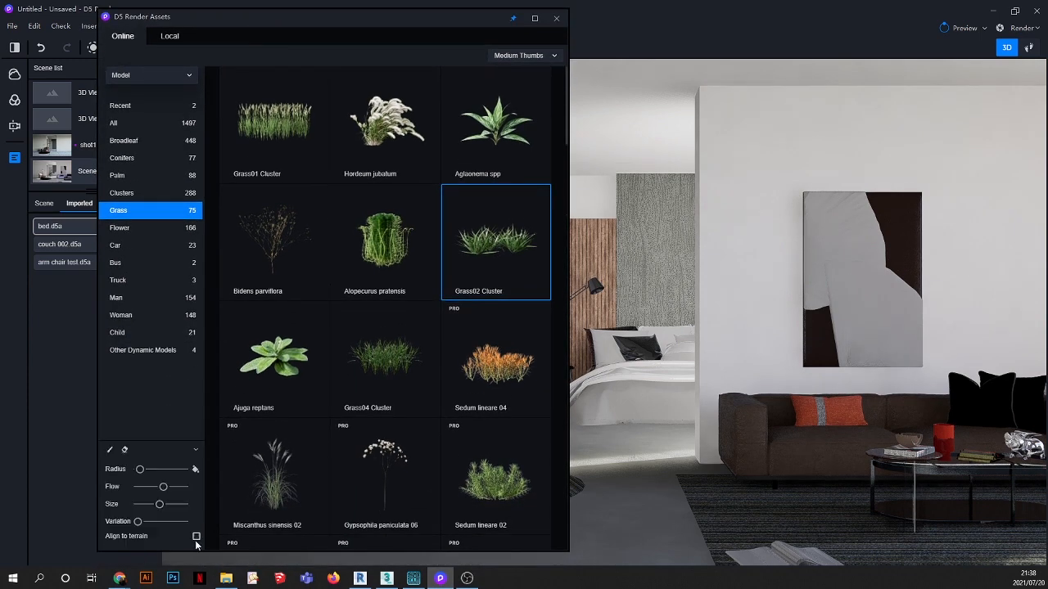
click(110, 450)
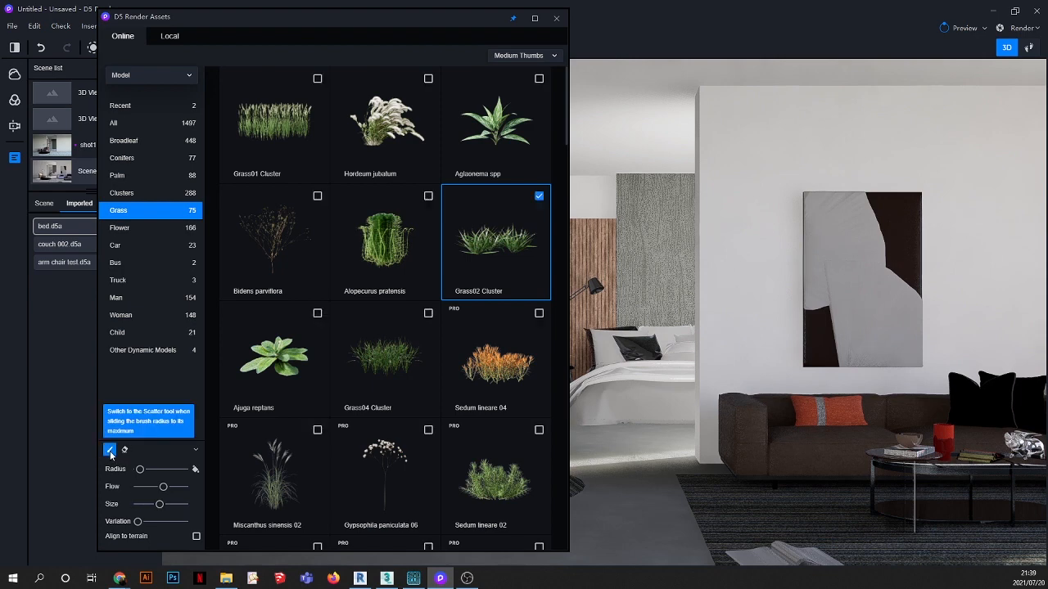
click(195, 470)
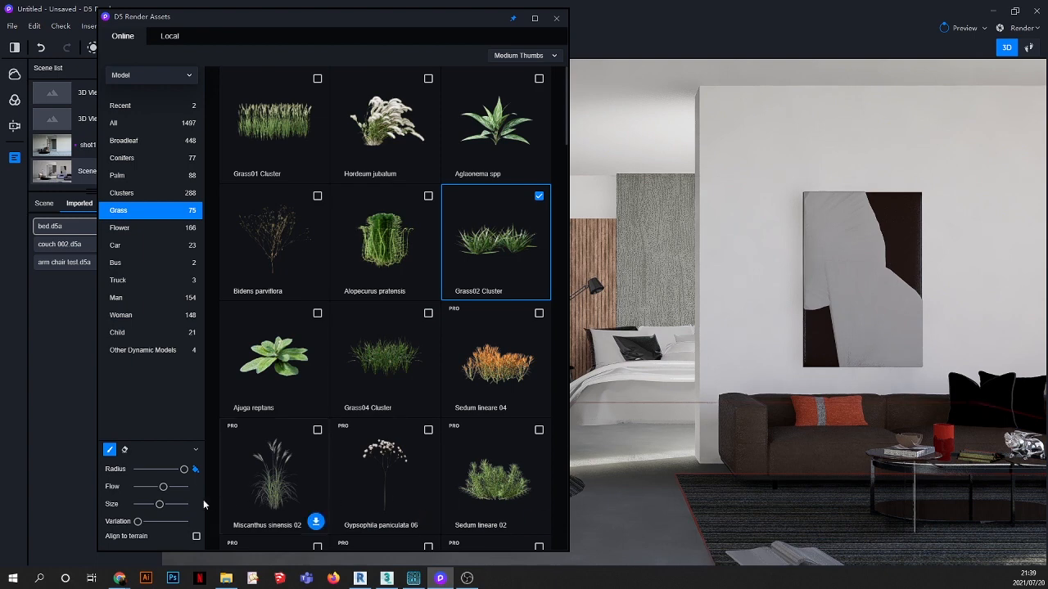
drag(158, 505, 138, 504)
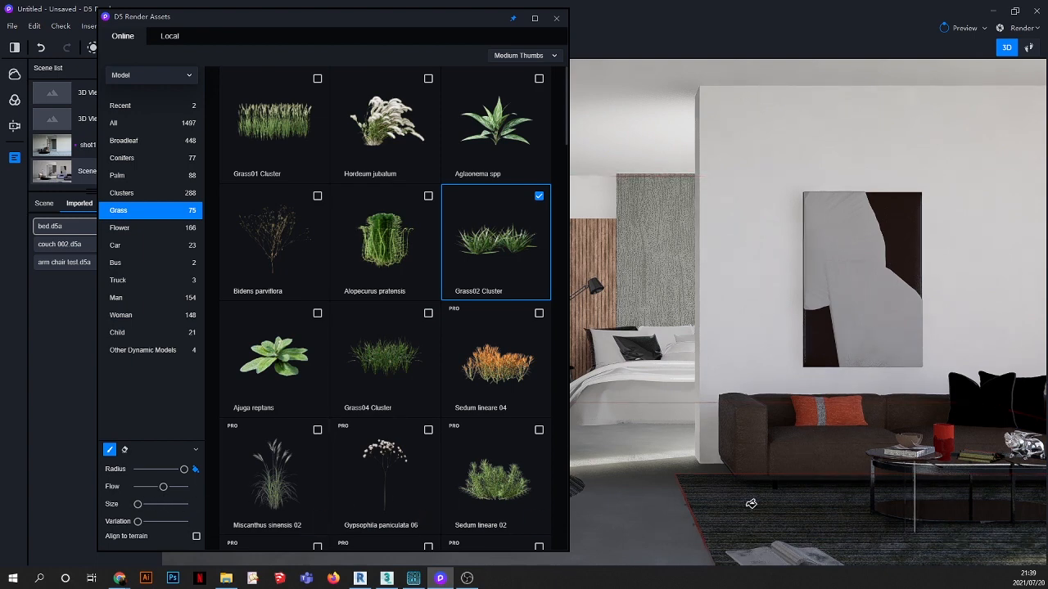
Step: Scatter Grass02 Cluster over the rectangular rug by the couch, inspect the coverage, and close the asset library
click(836, 527)
scroll(720, 423, down, 2)
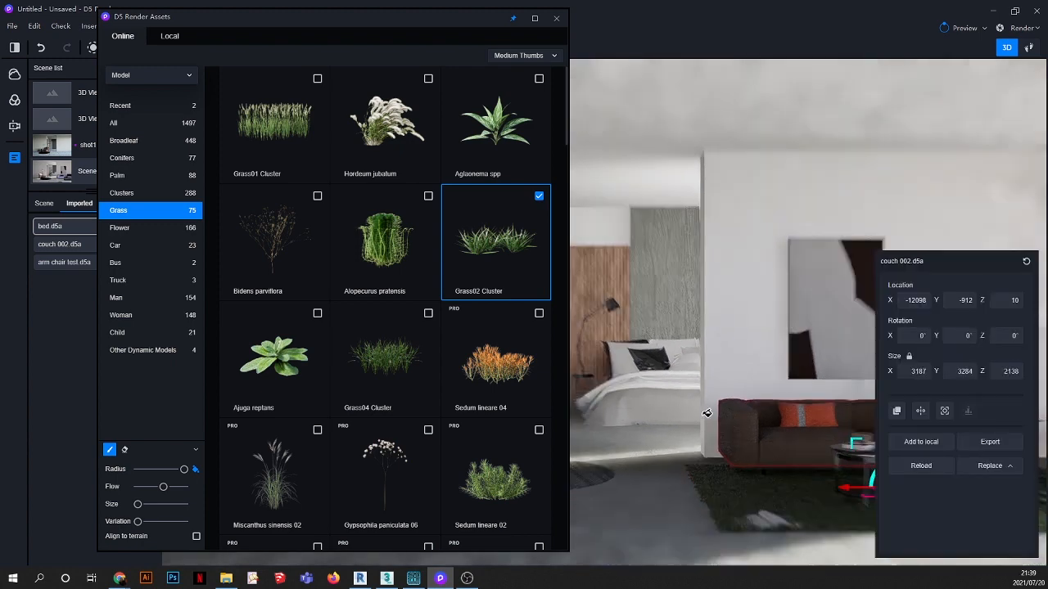
scroll(796, 537, up, 1)
scroll(764, 511, up, 2)
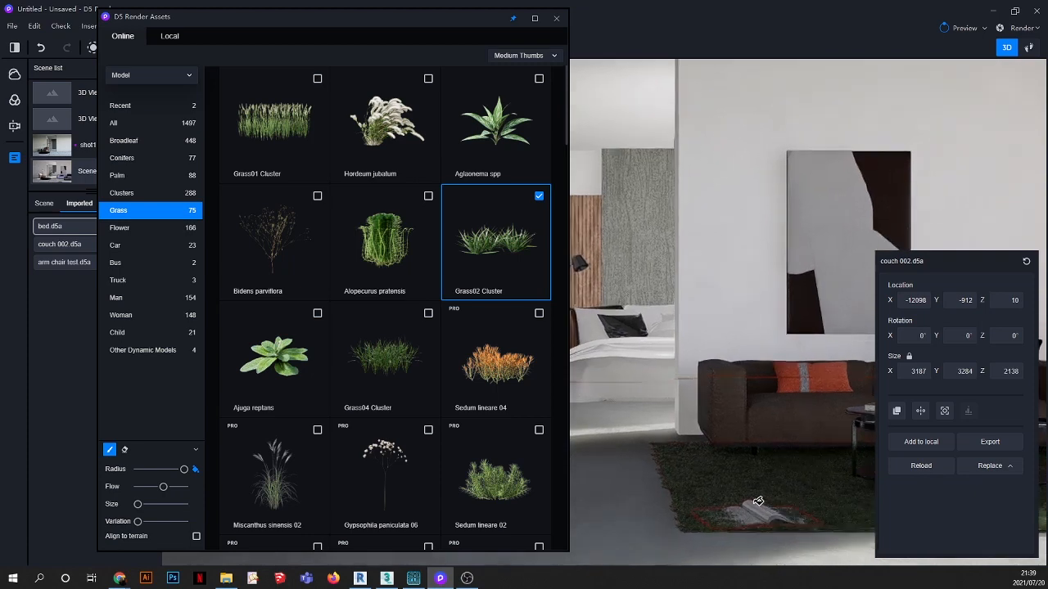
right_drag(762, 501, 768, 504)
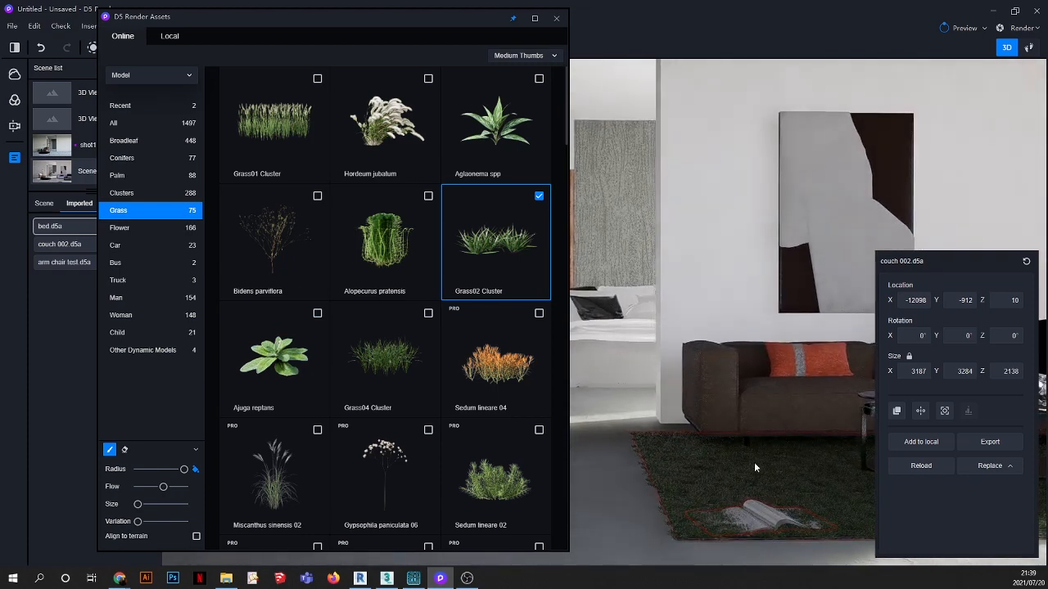
drag(250, 18, 314, 226)
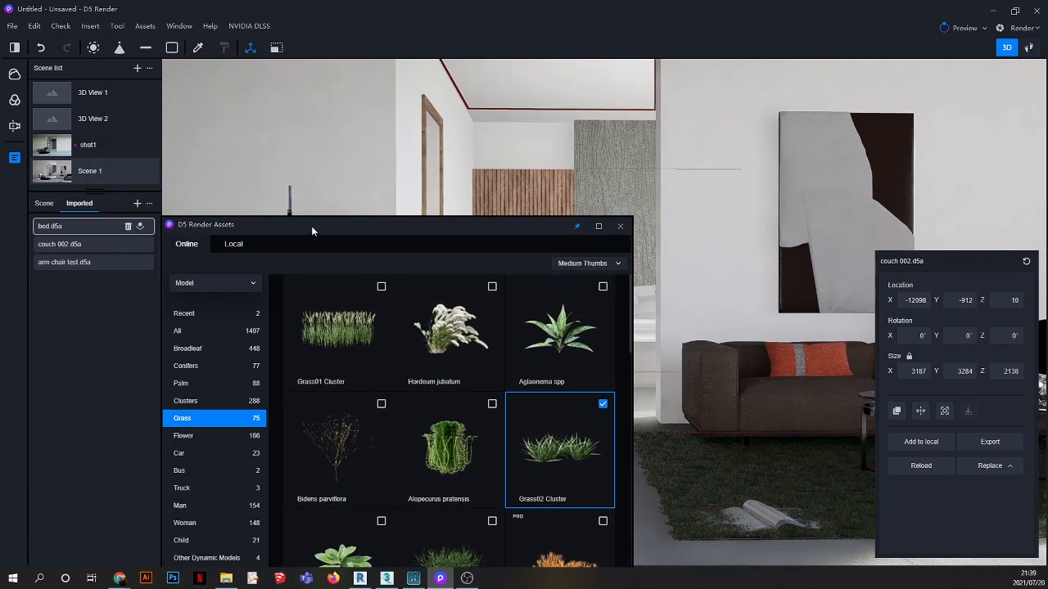
click(619, 226)
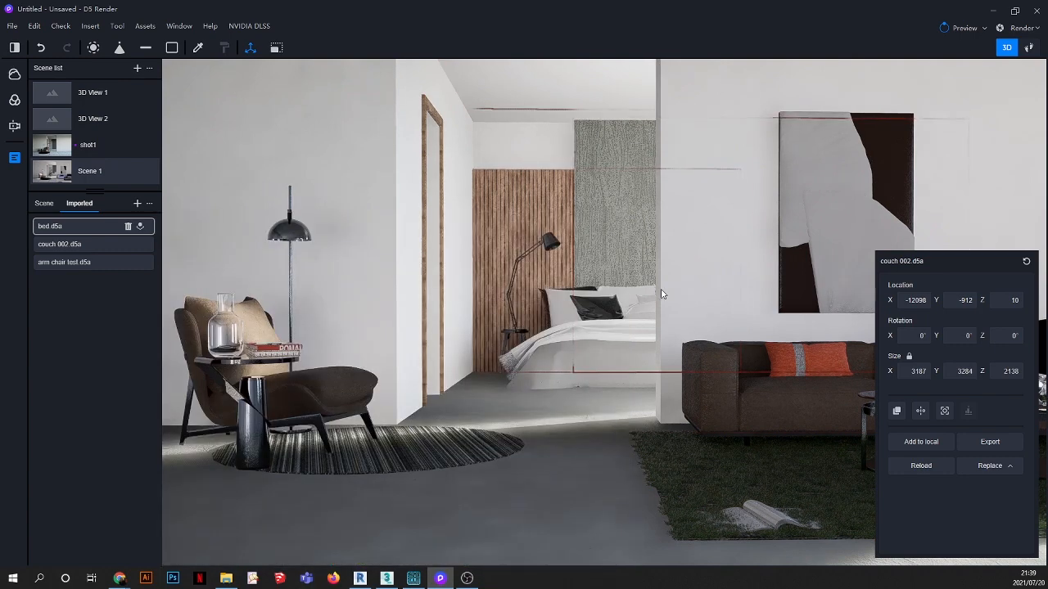
key(Escape)
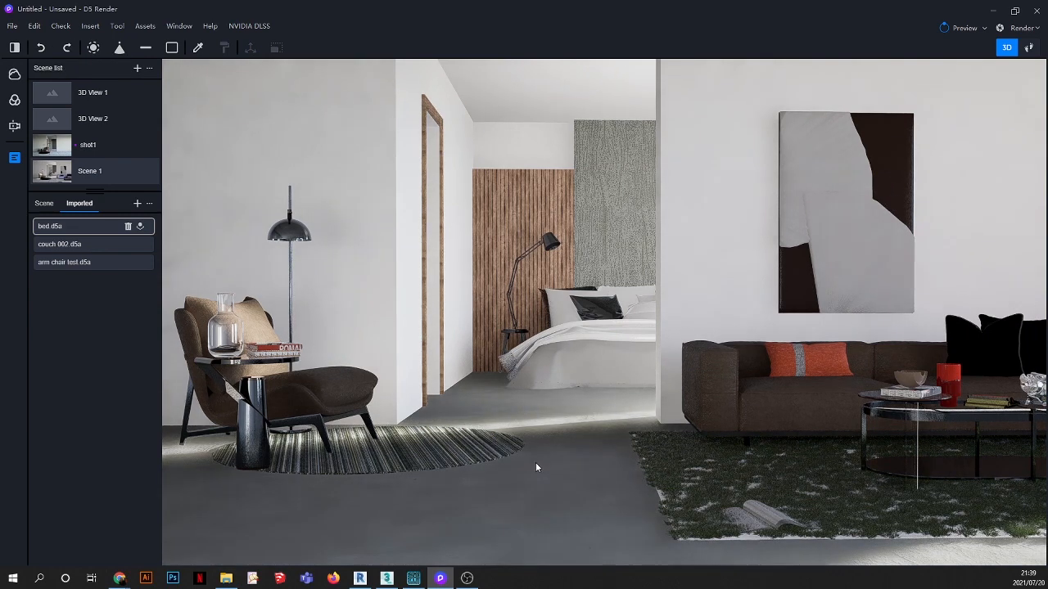
Step: Reopen the asset library, erase all the scattered grass from the rug with the eraser at maximum radius, and move the library aside
click(146, 27)
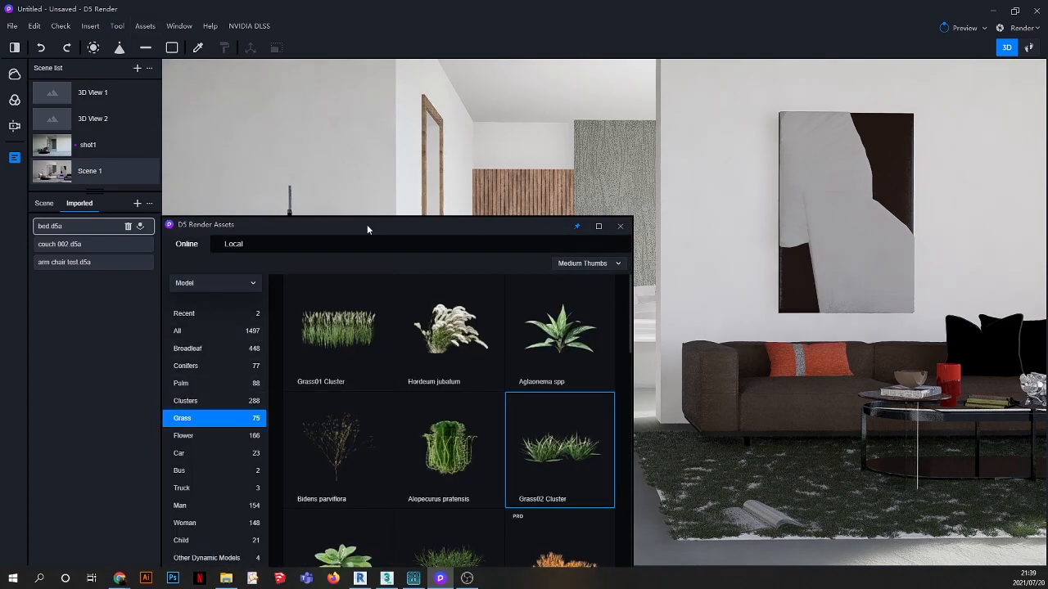
drag(366, 225, 292, 63)
click(113, 496)
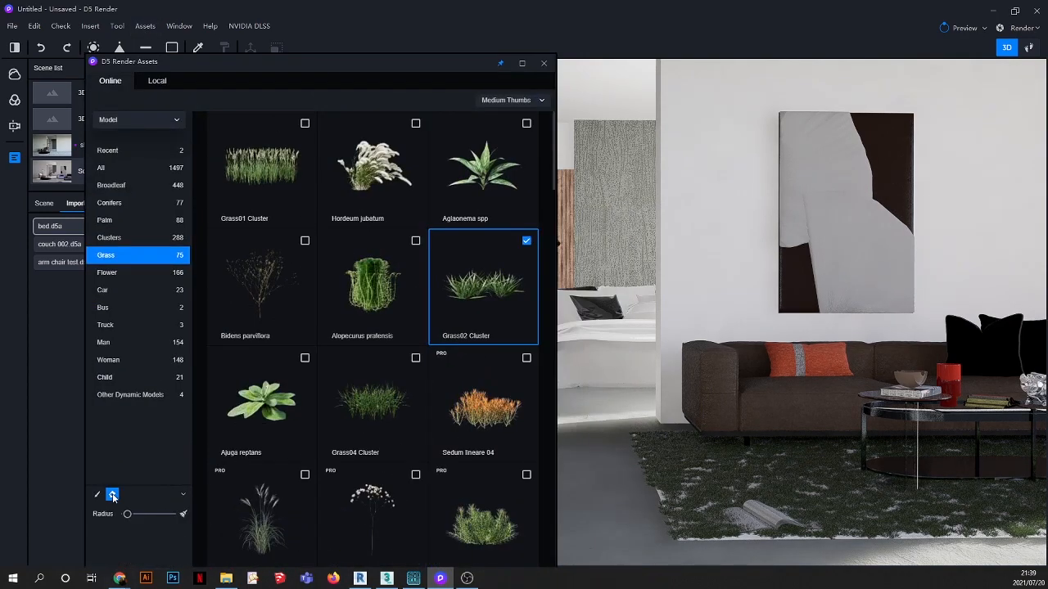
drag(156, 514, 171, 514)
click(721, 473)
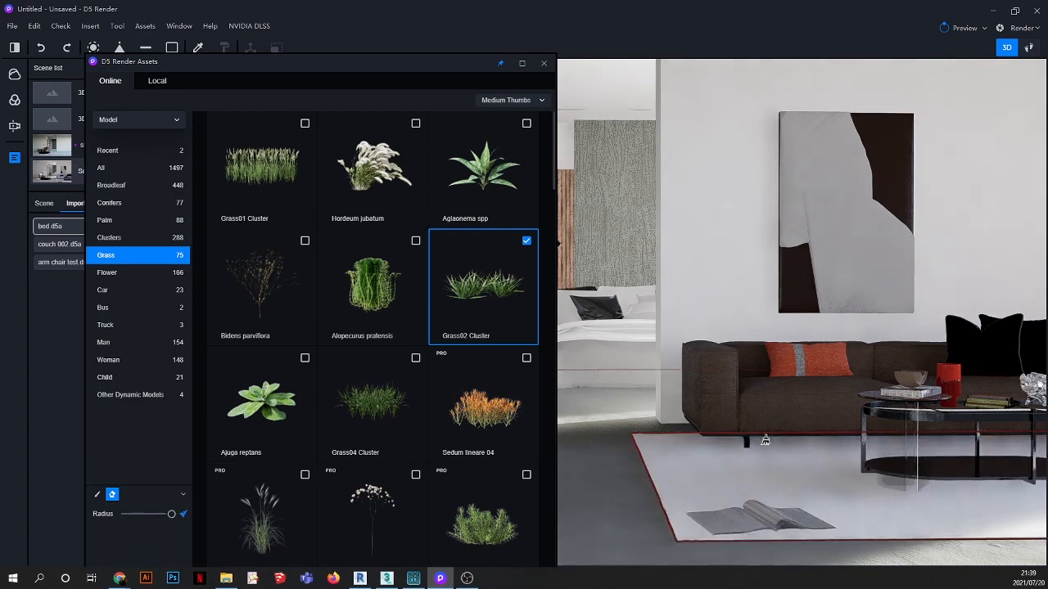
drag(371, 65, 561, 466)
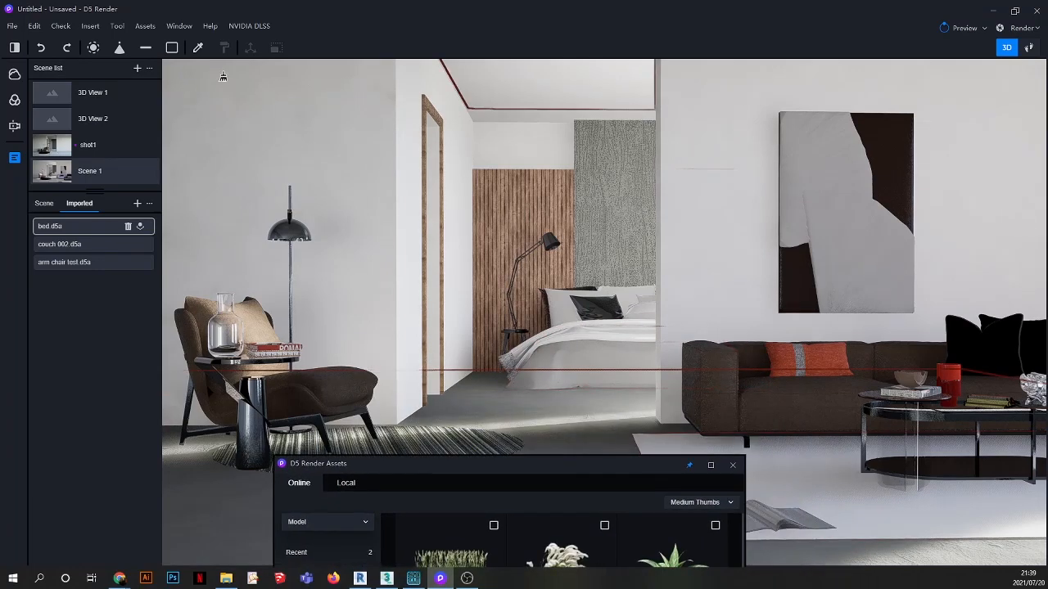
Step: Copy the Dark Striped Rug material from the round rug onto the rectangular rug under the couch
click(198, 51)
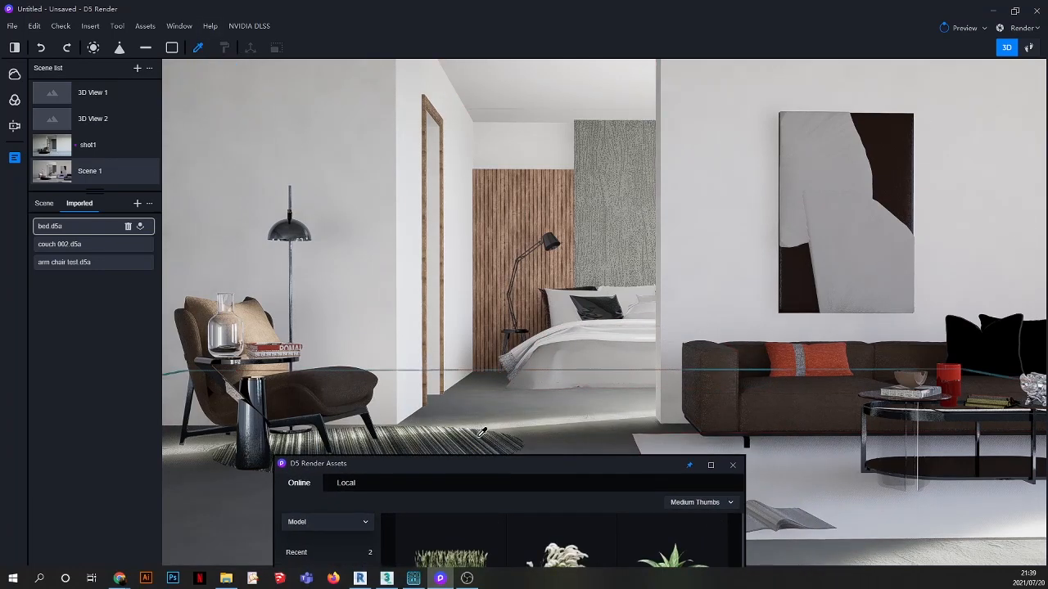
click(978, 407)
click(1014, 296)
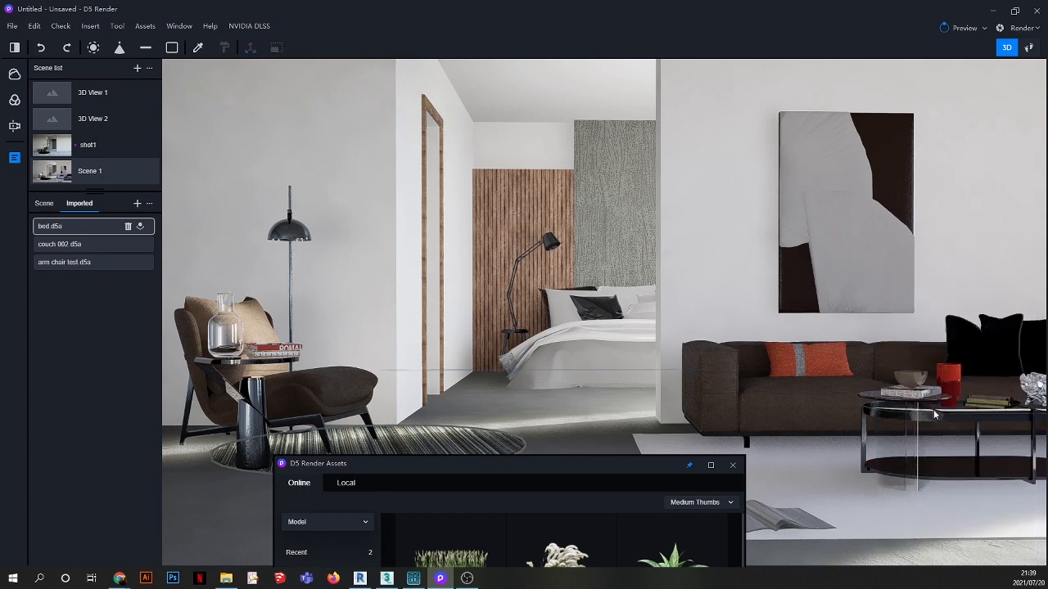
click(841, 504)
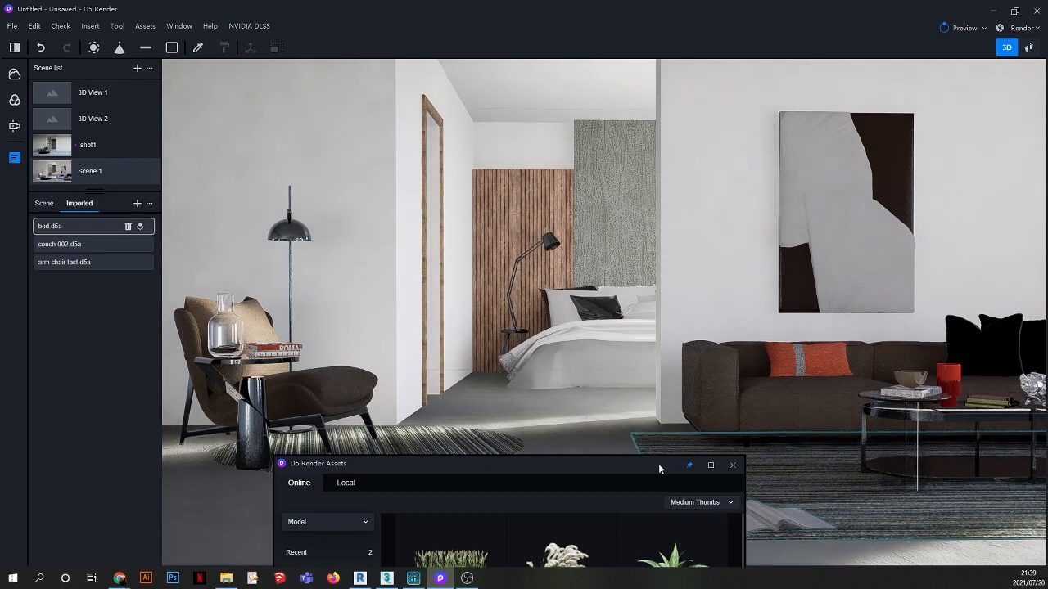
Step: Move the asset library clear of the round rug and activate the model brush with Grass02 Cluster selected
drag(660, 466, 484, 463)
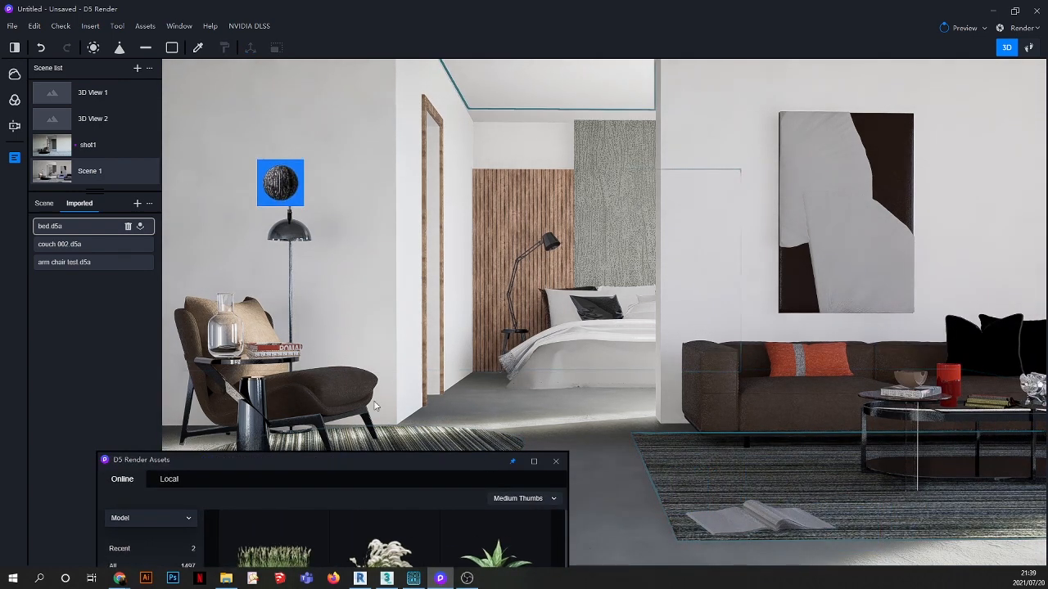
drag(424, 477, 464, 393)
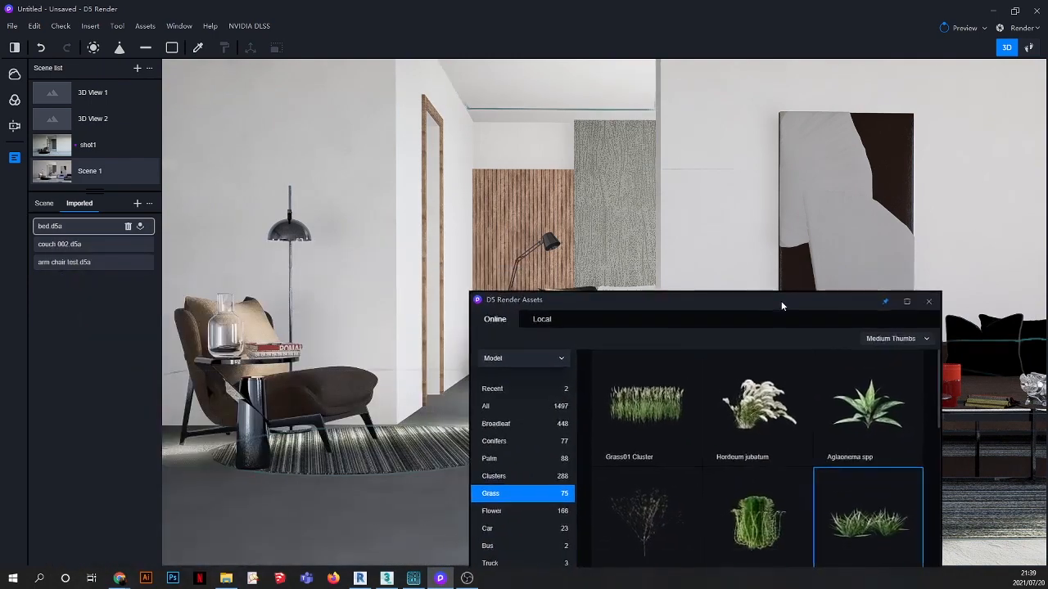
drag(784, 300, 718, 300)
mouse_move(591, 306)
mouse_down()
mouse_move(665, 172)
mouse_move(700, 149)
mouse_move(638, 36)
mouse_up()
click(553, 477)
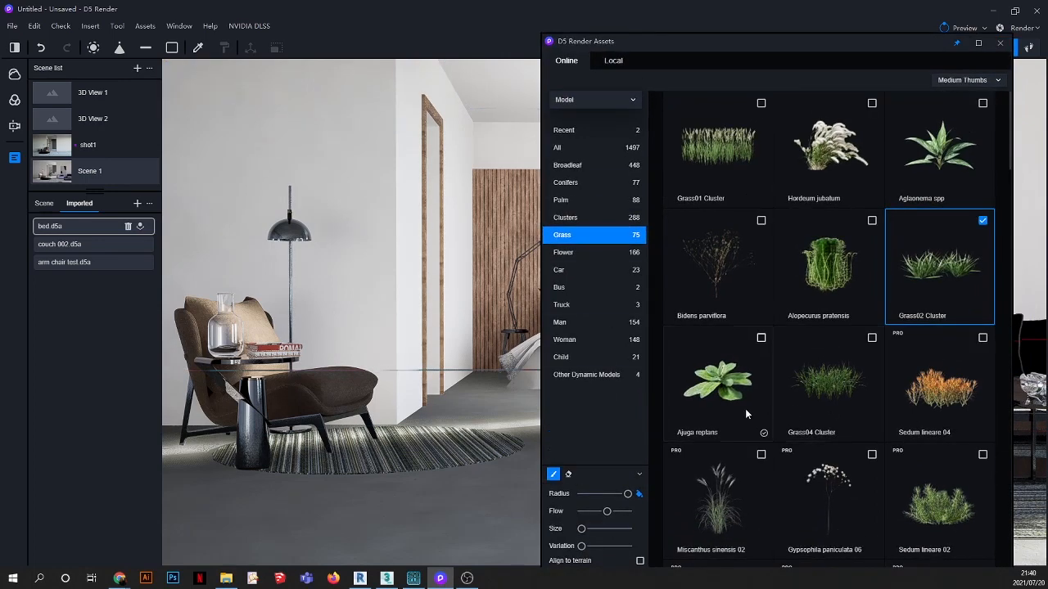
click(947, 267)
click(947, 267)
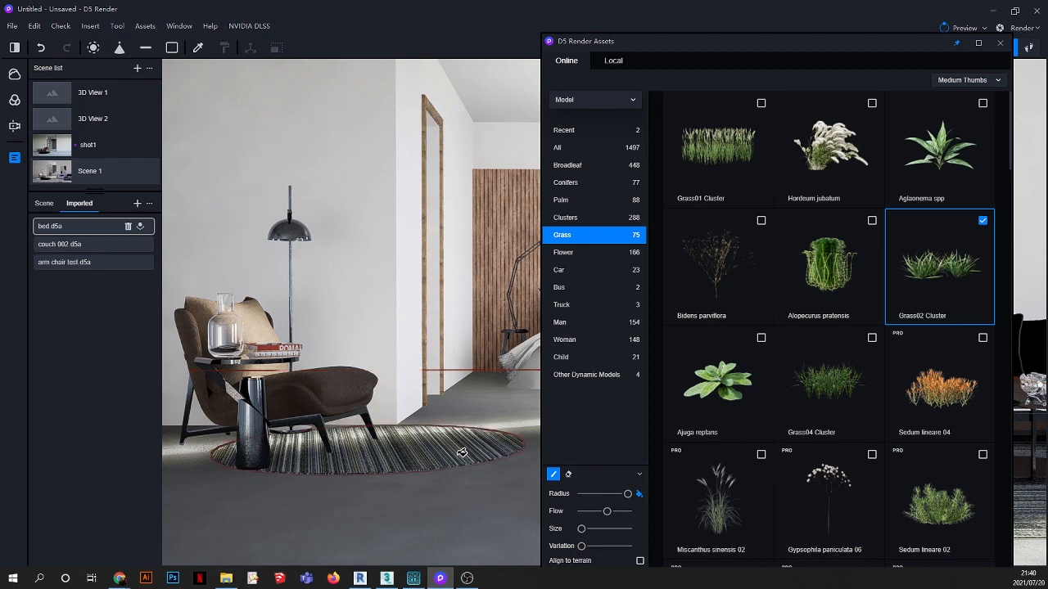
Step: Scatter Grass02 Cluster over the round rug under the armchair and inspect its coverage up close
scroll(483, 463, up, 5)
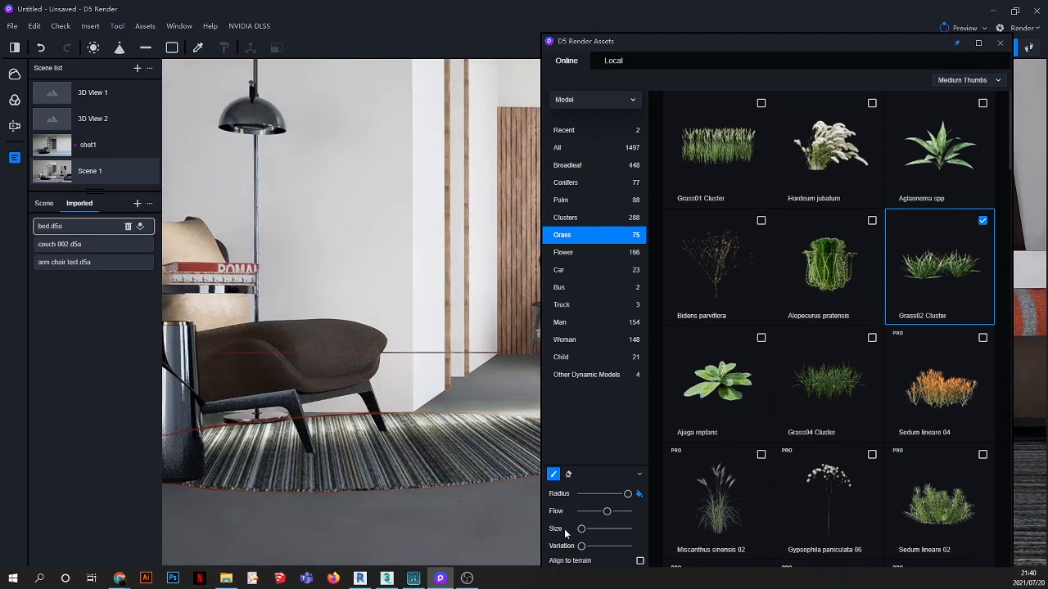
click(439, 468)
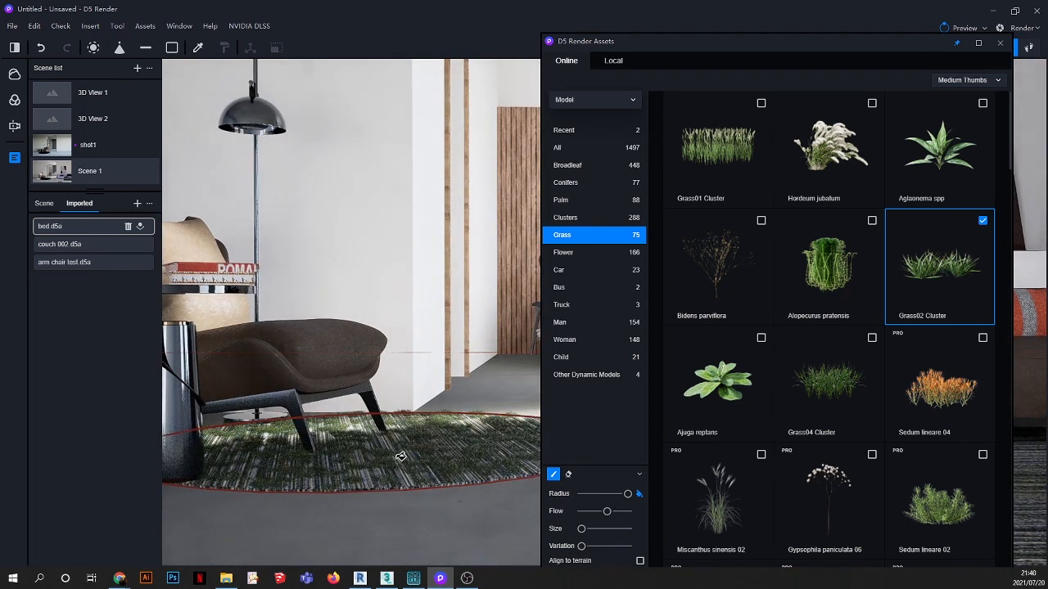
scroll(400, 456, up, 5)
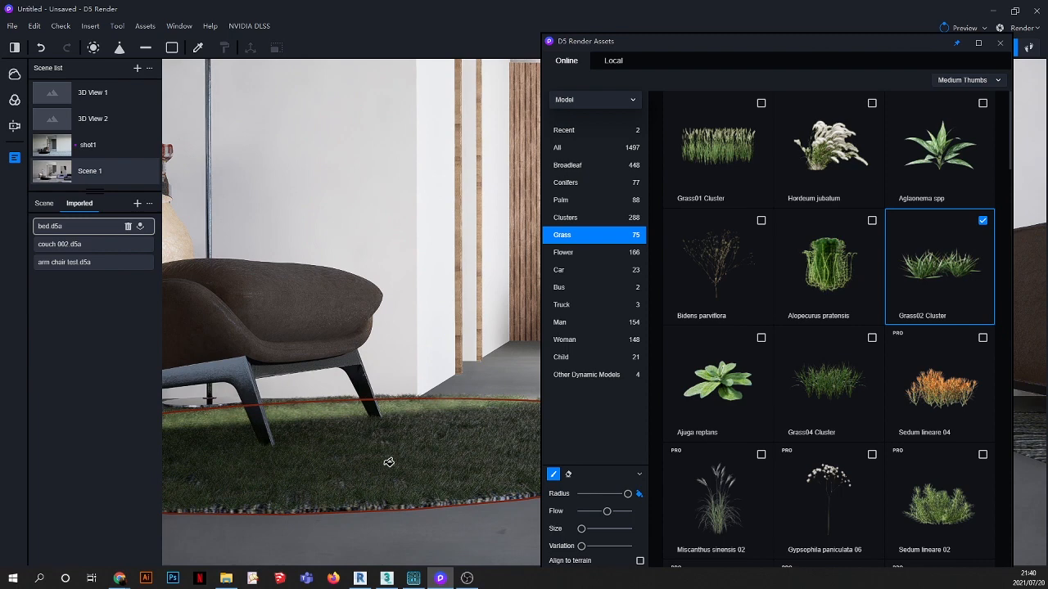
right_drag(382, 453, 408, 422)
scroll(408, 423, up, 2)
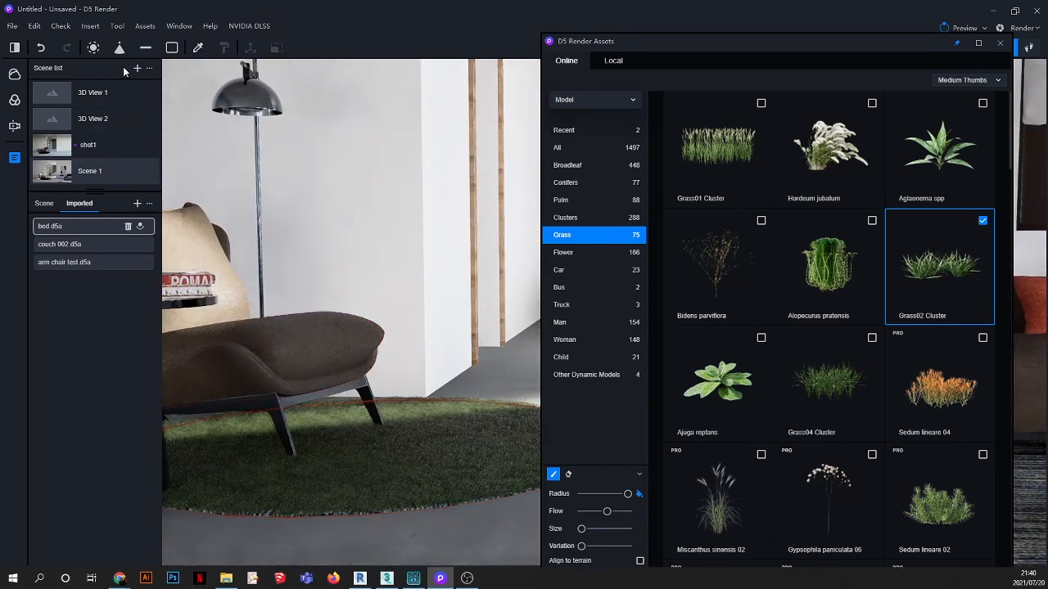
Step: Pick the scattered grass on the round rug with the material picker to open its M_1 material settings
click(197, 48)
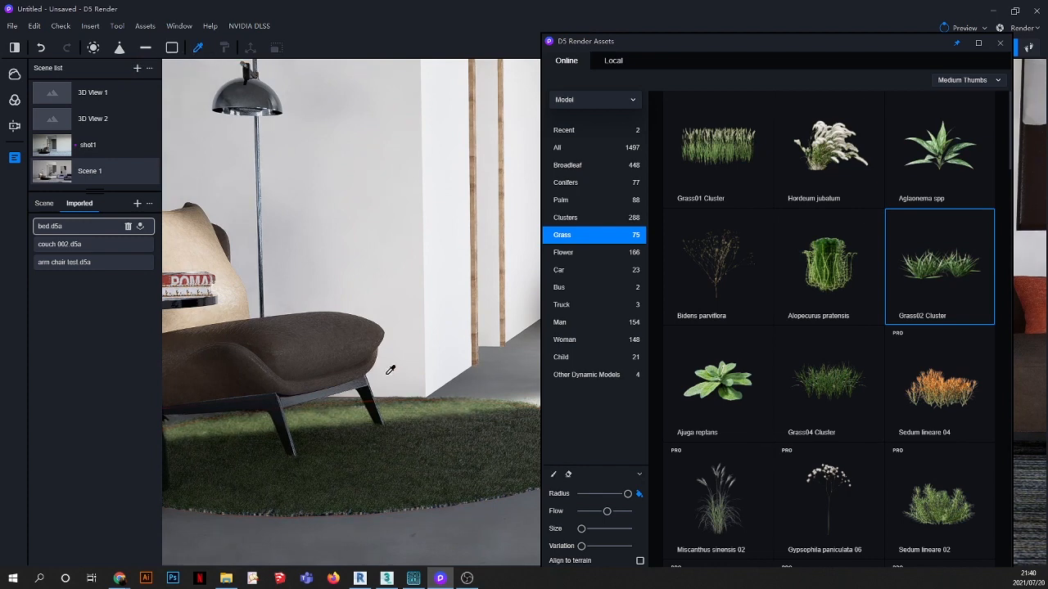
scroll(442, 439, up, 3)
click(445, 444)
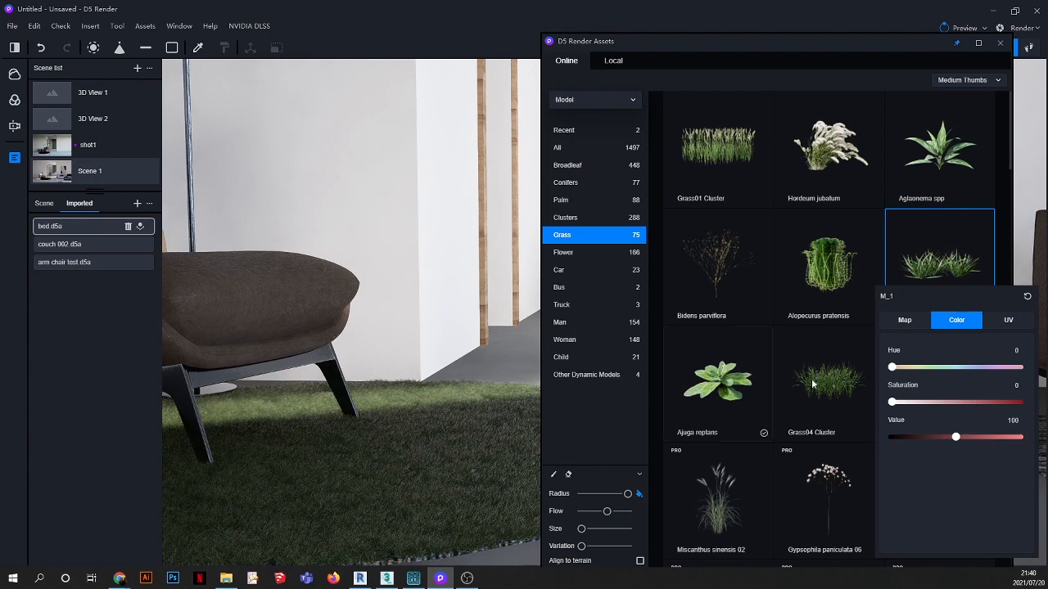
scroll(447, 515, up, 3)
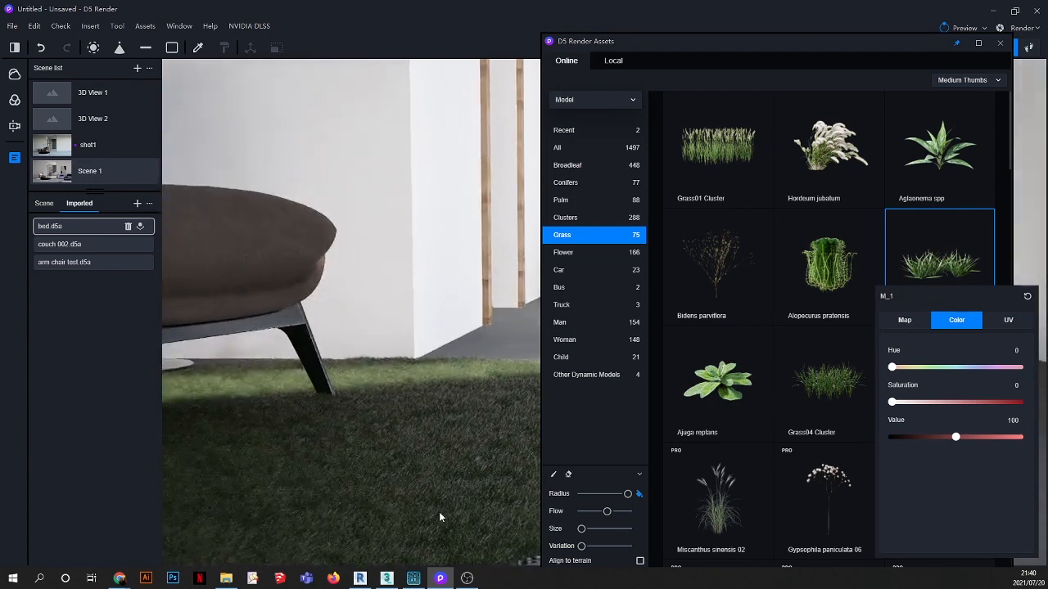
click(198, 47)
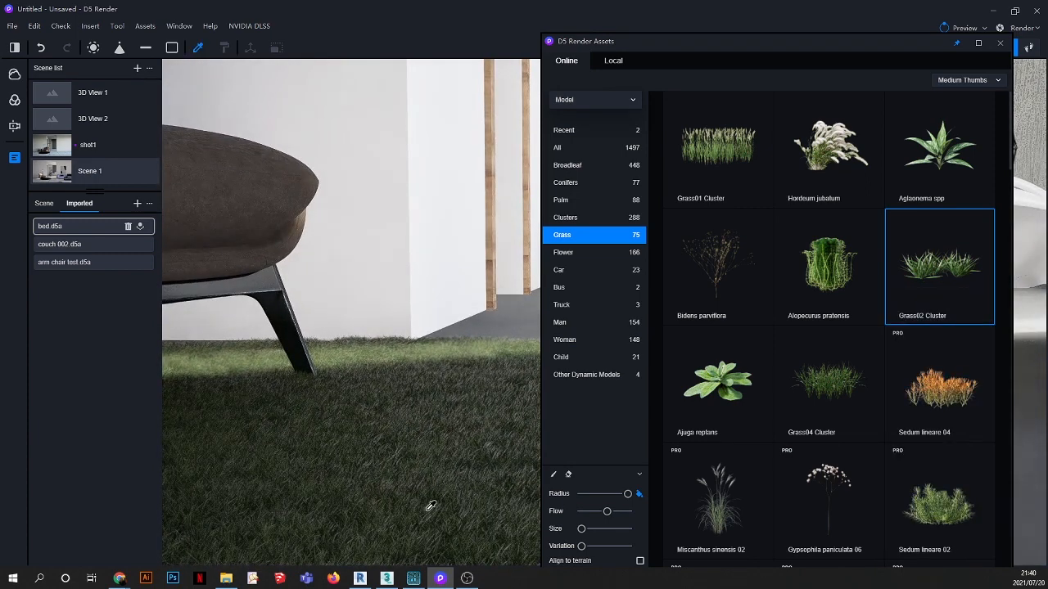
scroll(402, 460, up, 3)
click(399, 460)
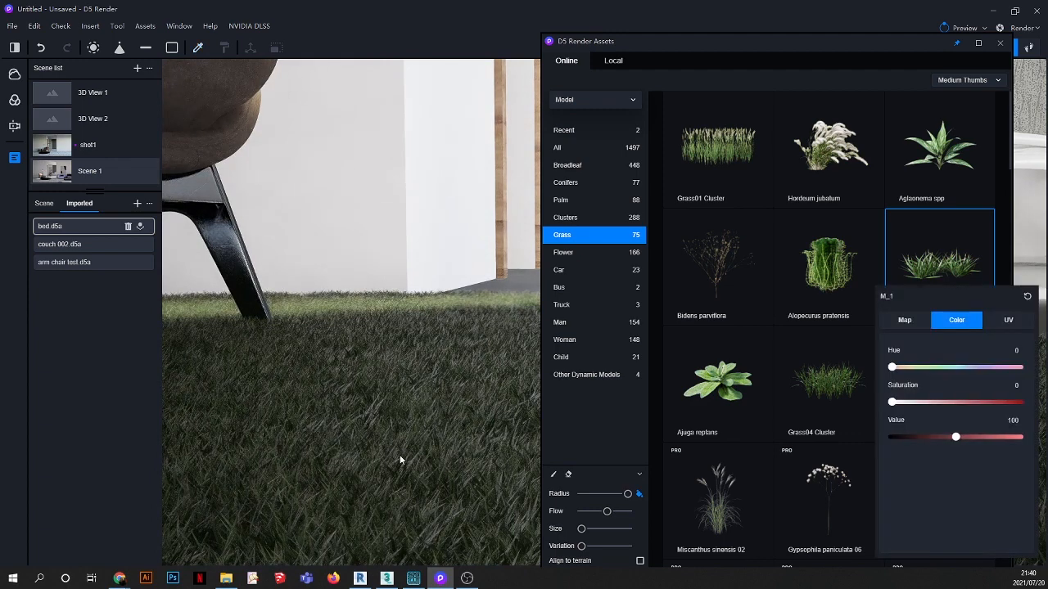
Step: Change the M_1 grass material's template from Foliage to Custom
click(906, 322)
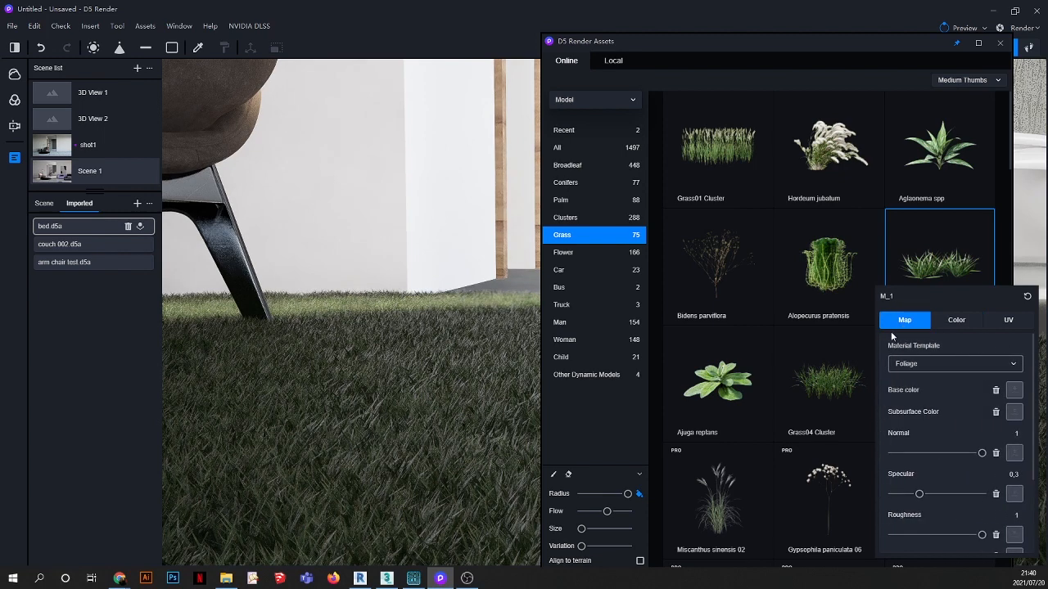
click(919, 368)
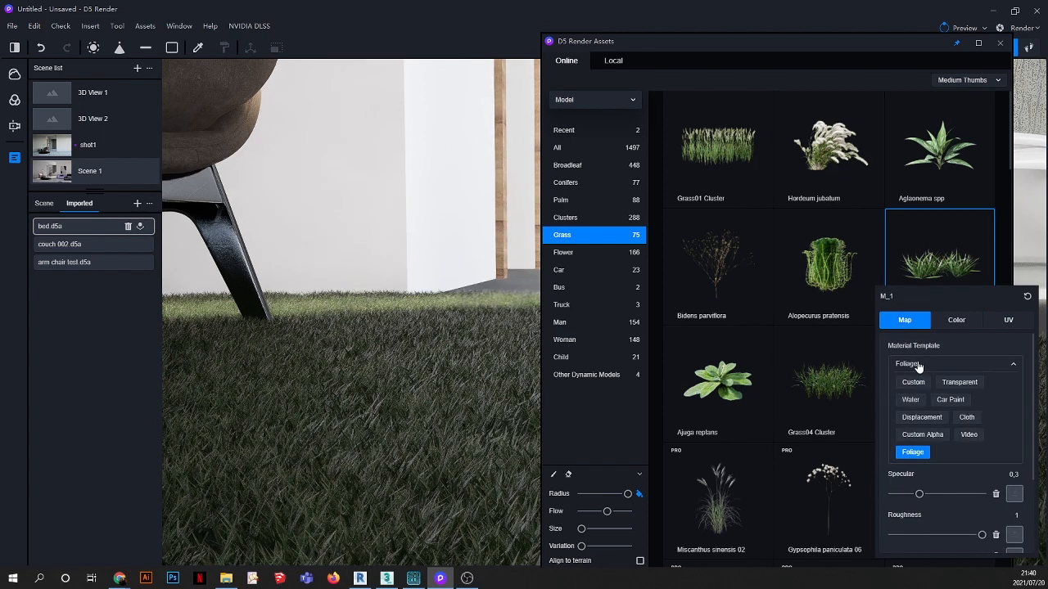
click(913, 381)
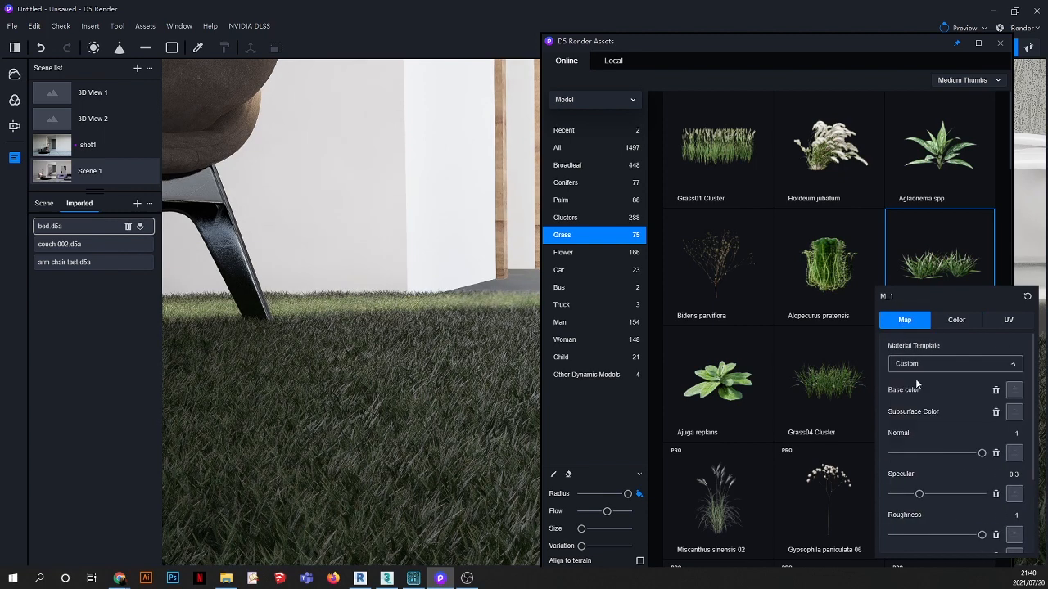
Step: Start replacing the grass material's base color texture and browse to the 2021_MODEL3DPRO folder inside INTERIOR RENDERING TUTORIAL
click(1014, 391)
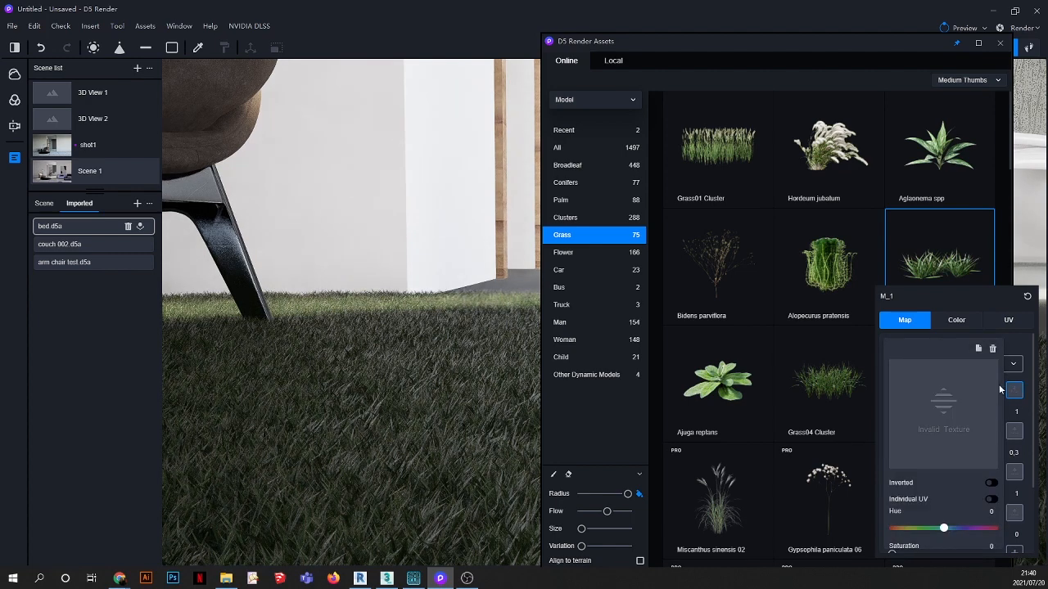
click(960, 391)
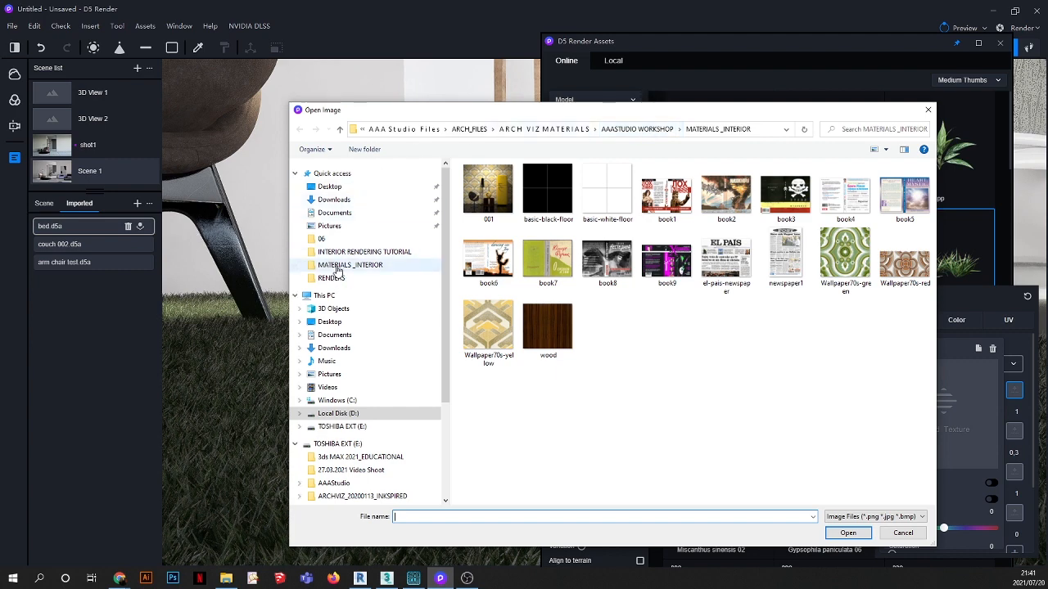
click(434, 254)
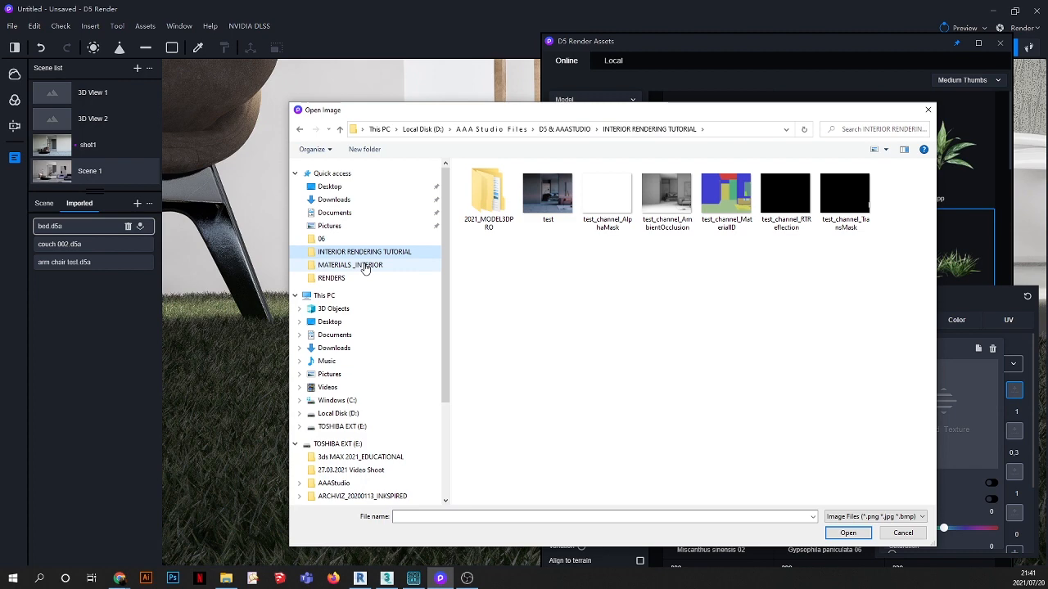
click(365, 267)
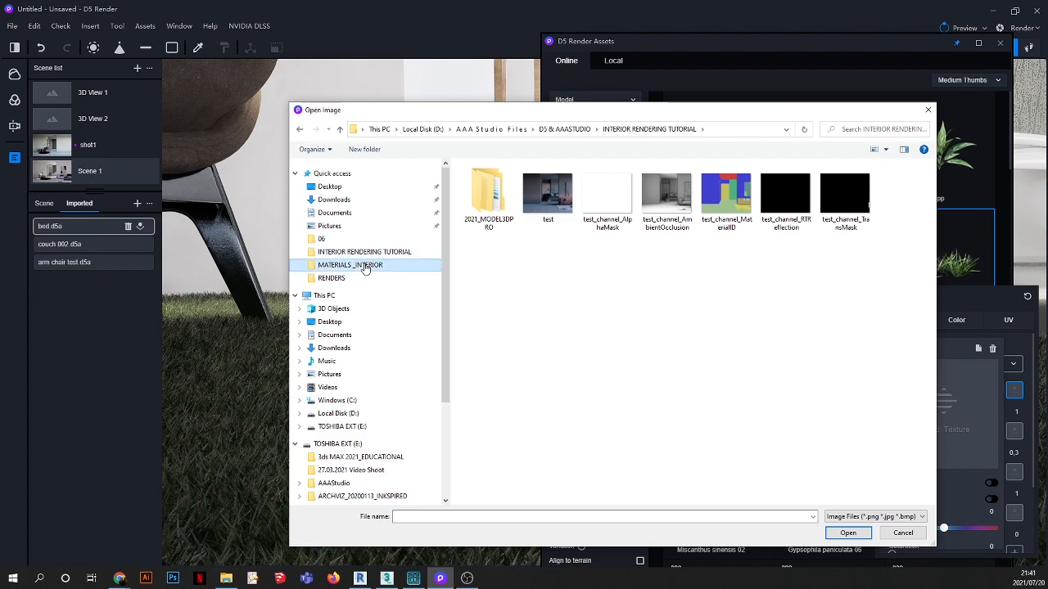
click(332, 252)
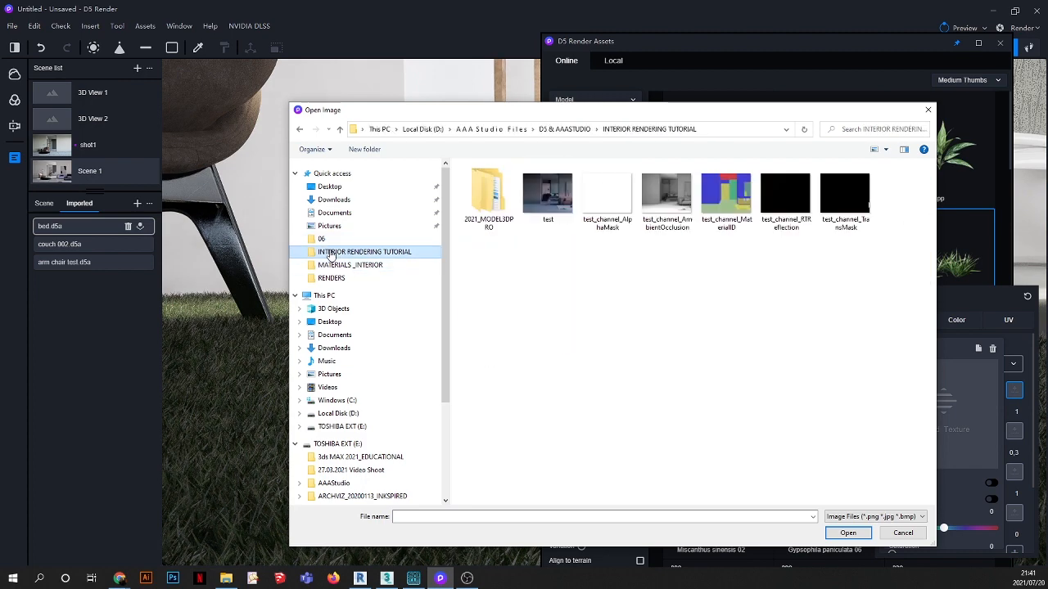
click(550, 131)
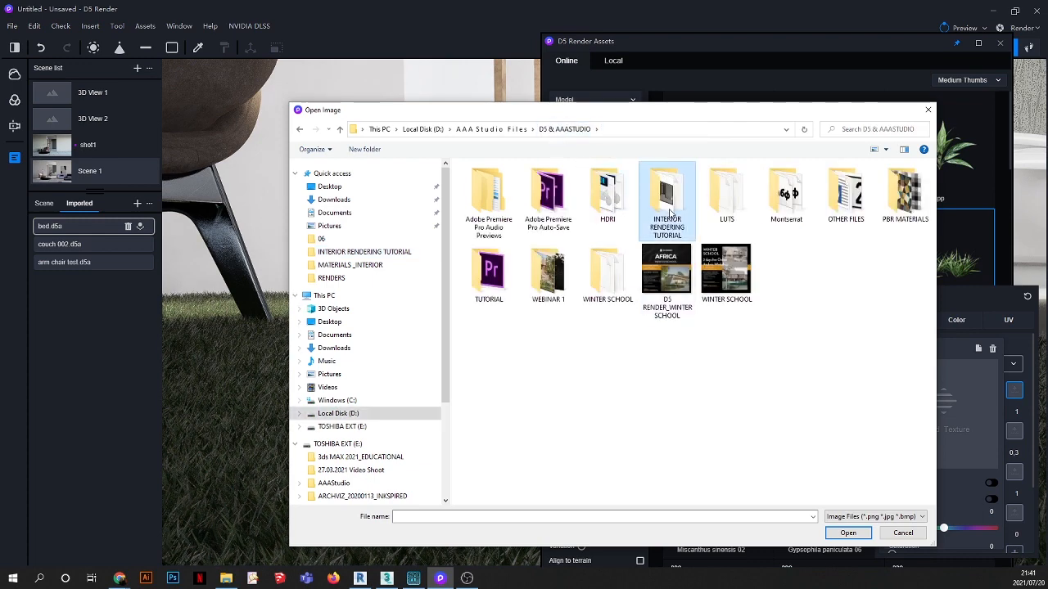
double_click(670, 213)
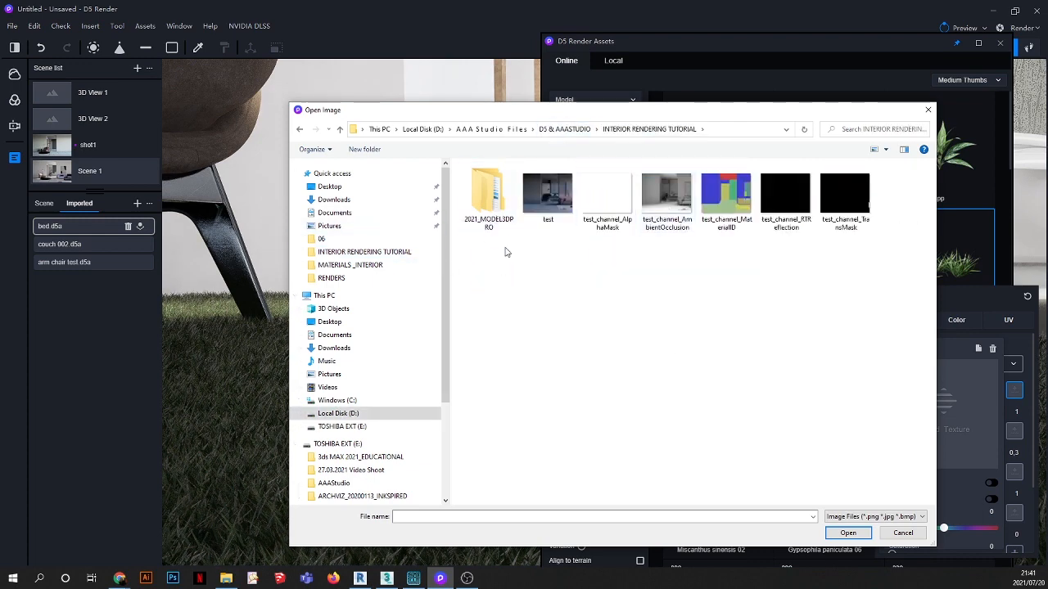
double_click(489, 196)
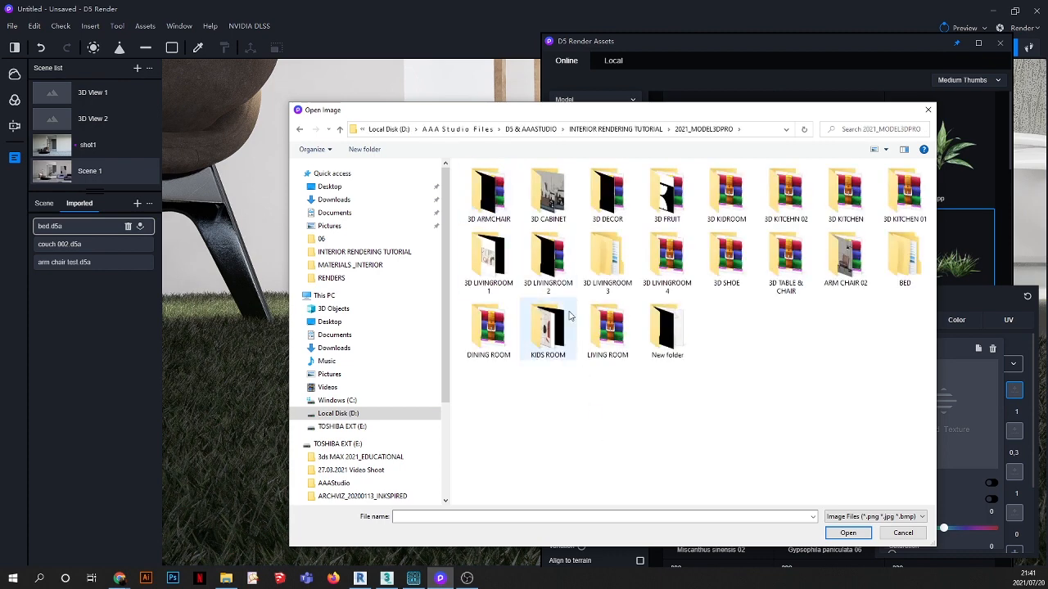
Step: Look through the texture images in the 3D CABINET Maps folder for a suitable base color map
double_click(546, 207)
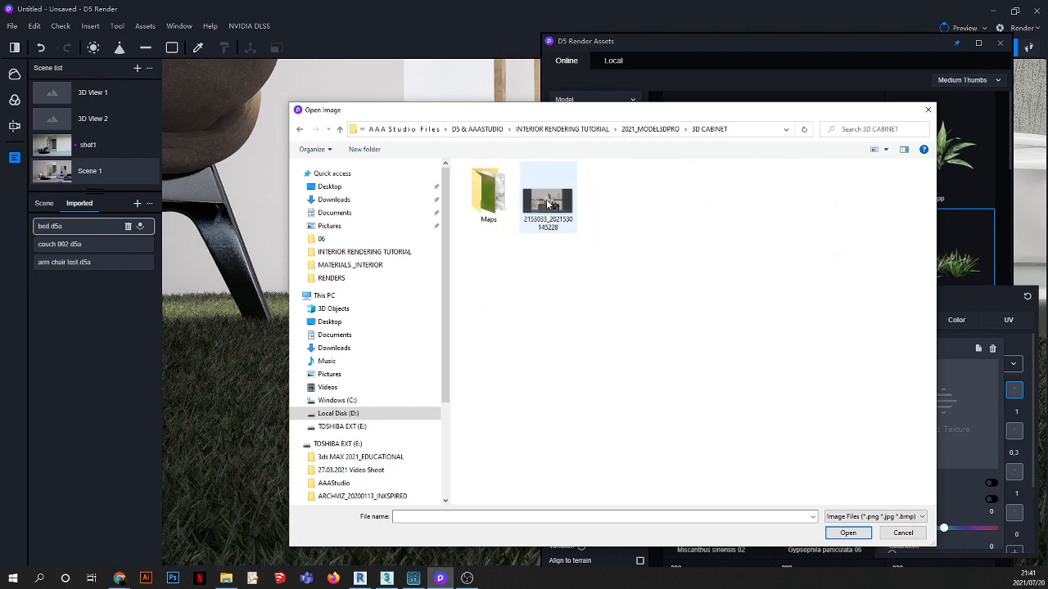
double_click(495, 213)
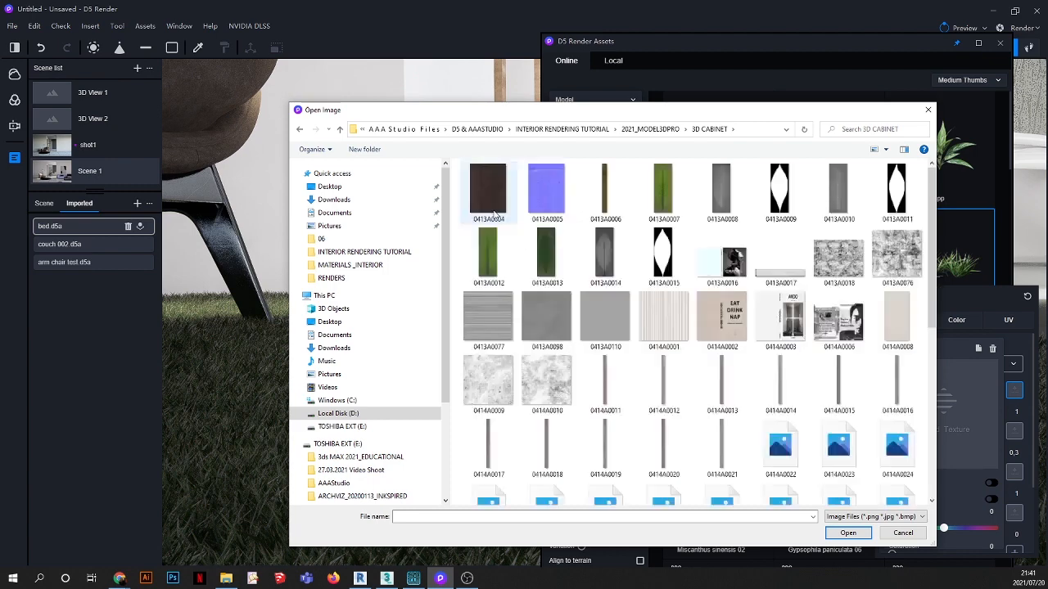
scroll(583, 331, down, 5)
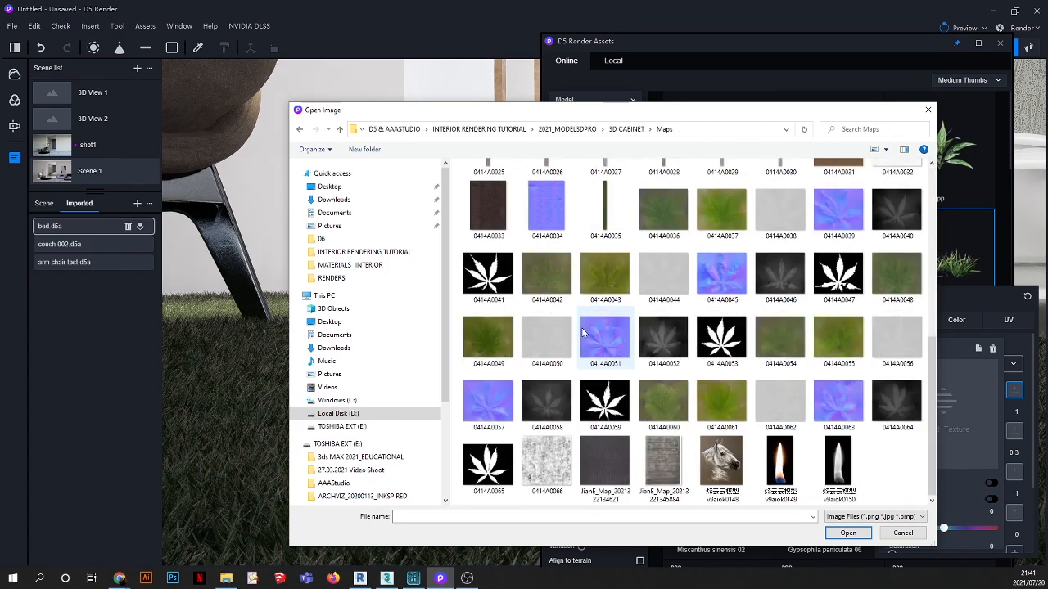
scroll(595, 366, up, 5)
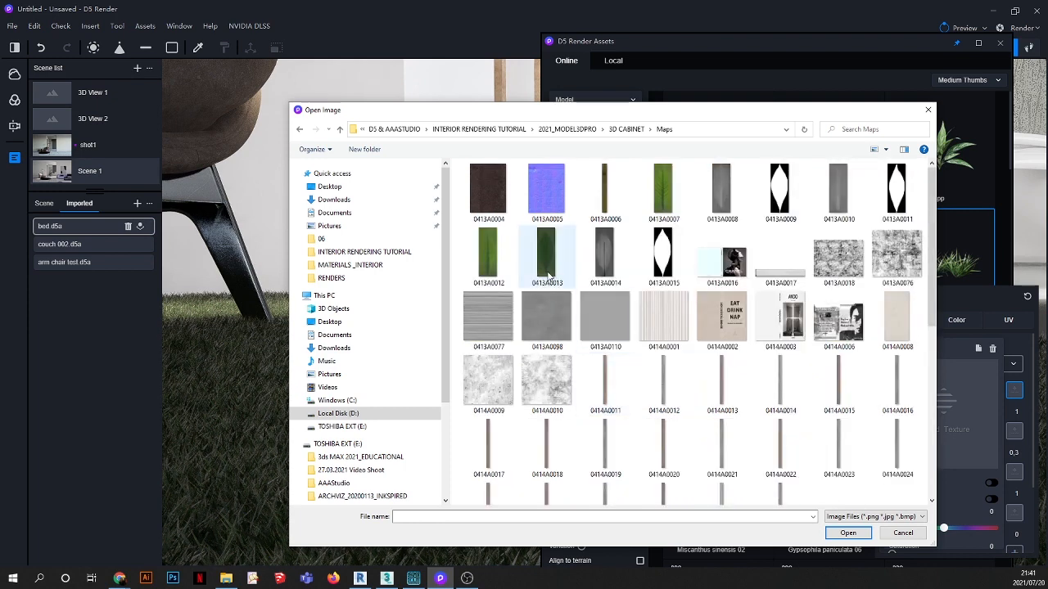
scroll(593, 334, down, 5)
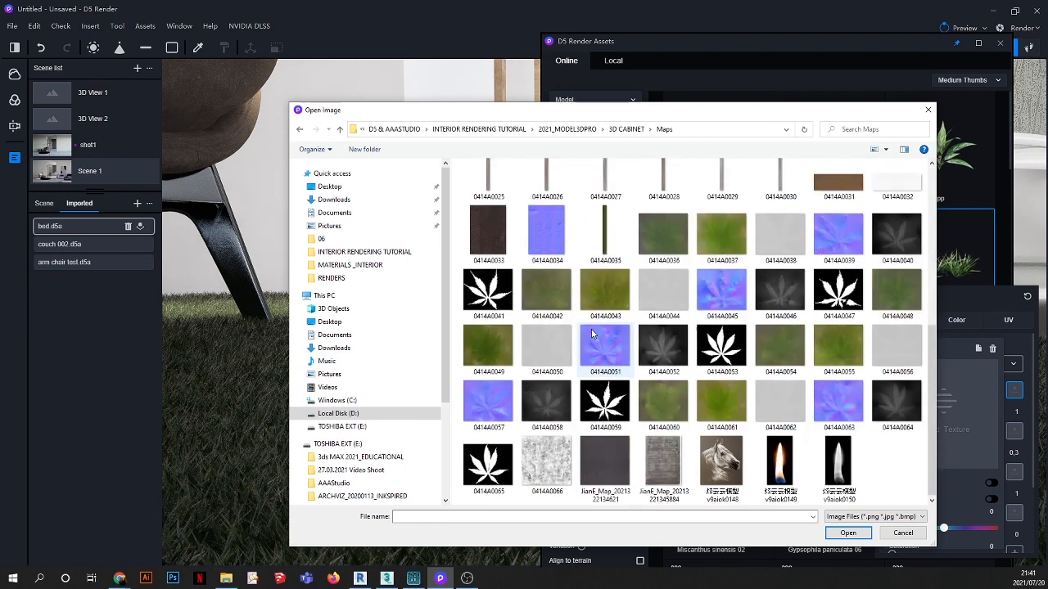
Step: Apply 3d66Model-1346159-files-124 from the 3D LIVINGROOM 1 folder as the grass material's base color texture
click(300, 131)
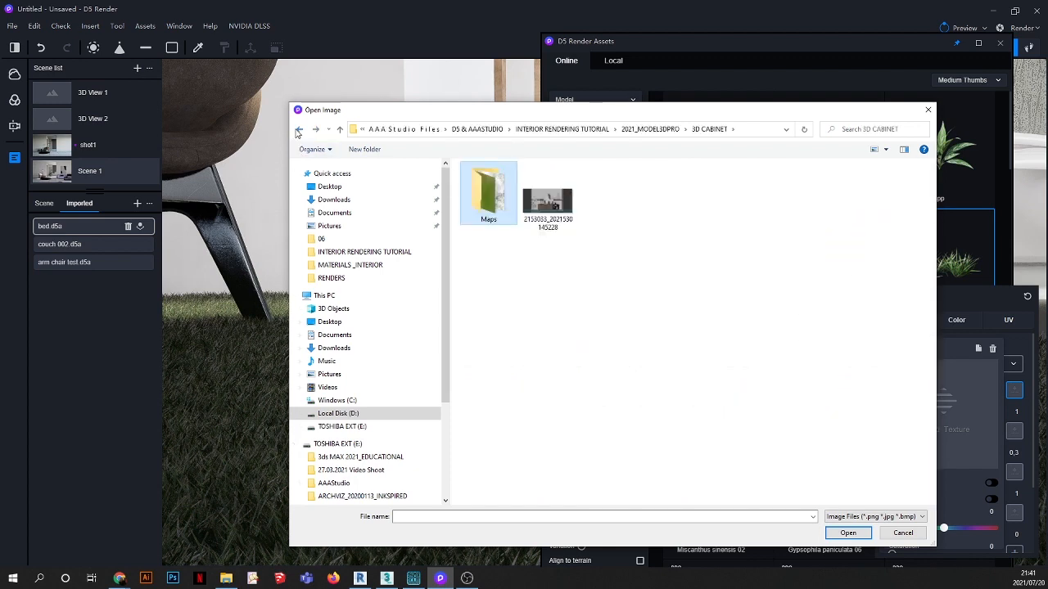
click(299, 131)
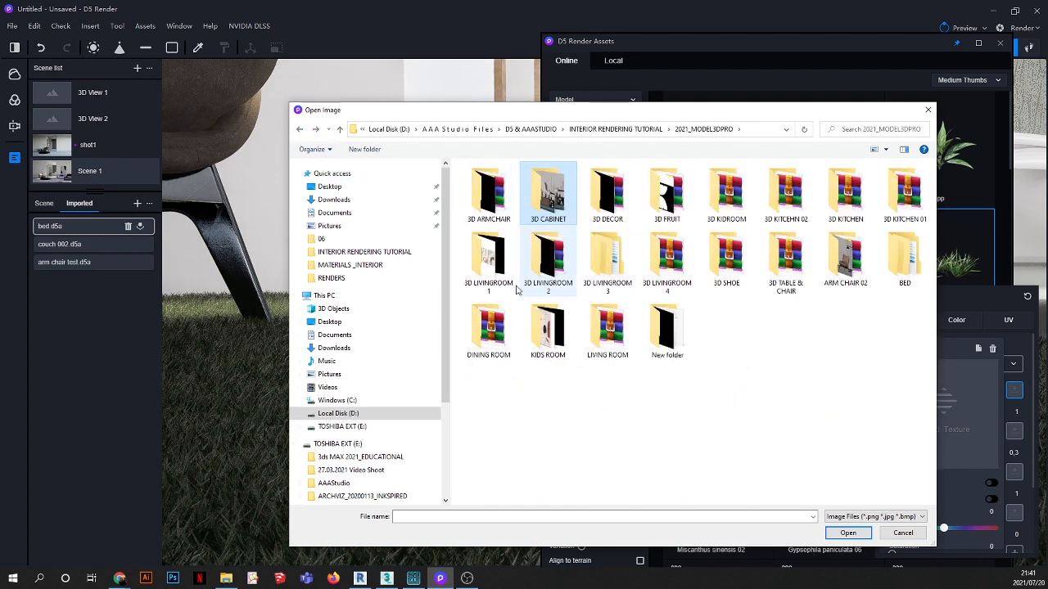
double_click(492, 264)
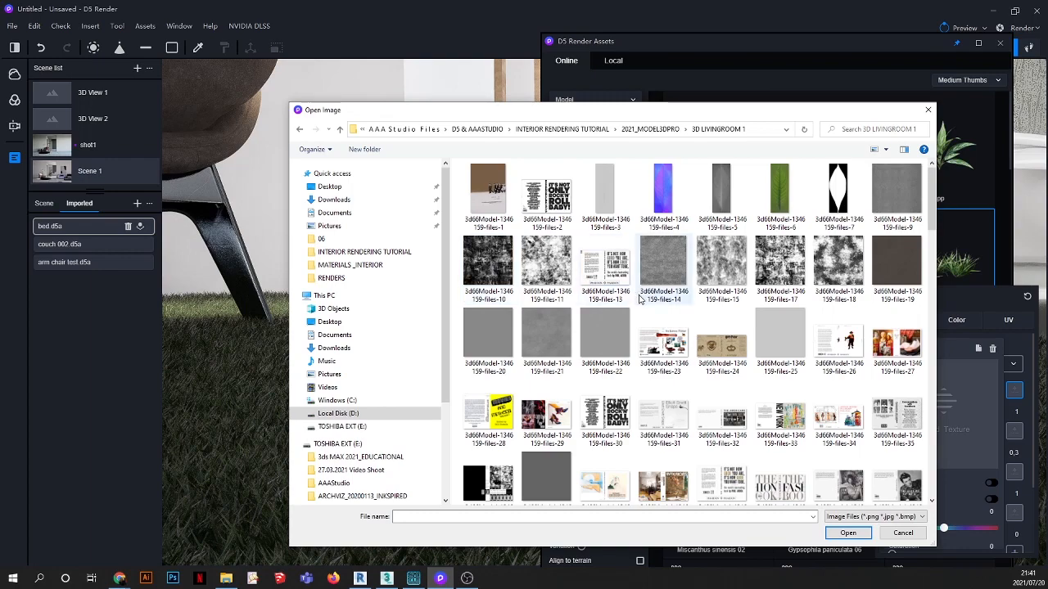
scroll(641, 302, down, 5)
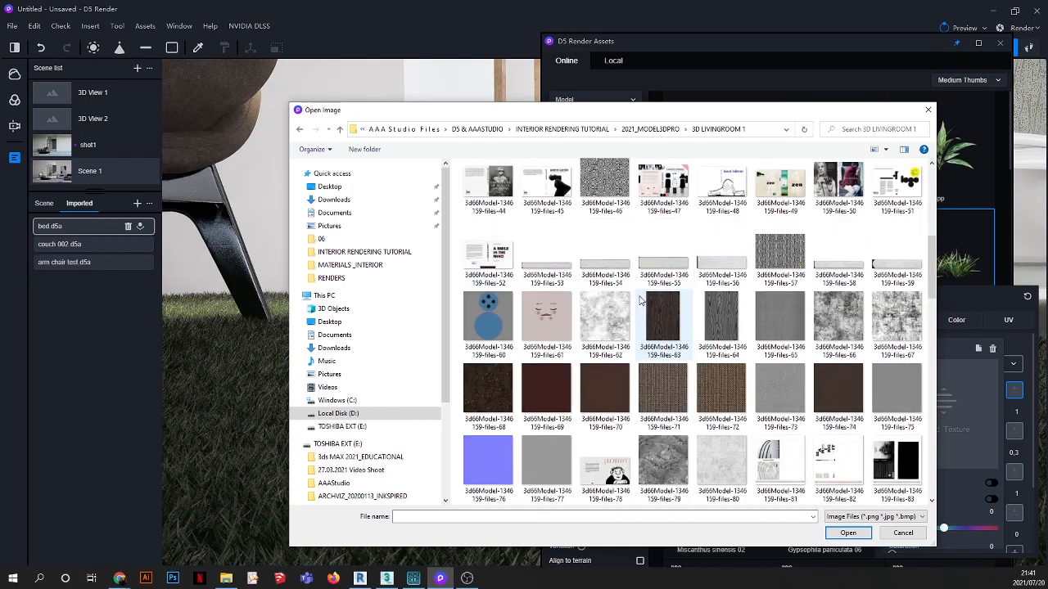
scroll(641, 301, down, 6)
scroll(641, 301, down, 5)
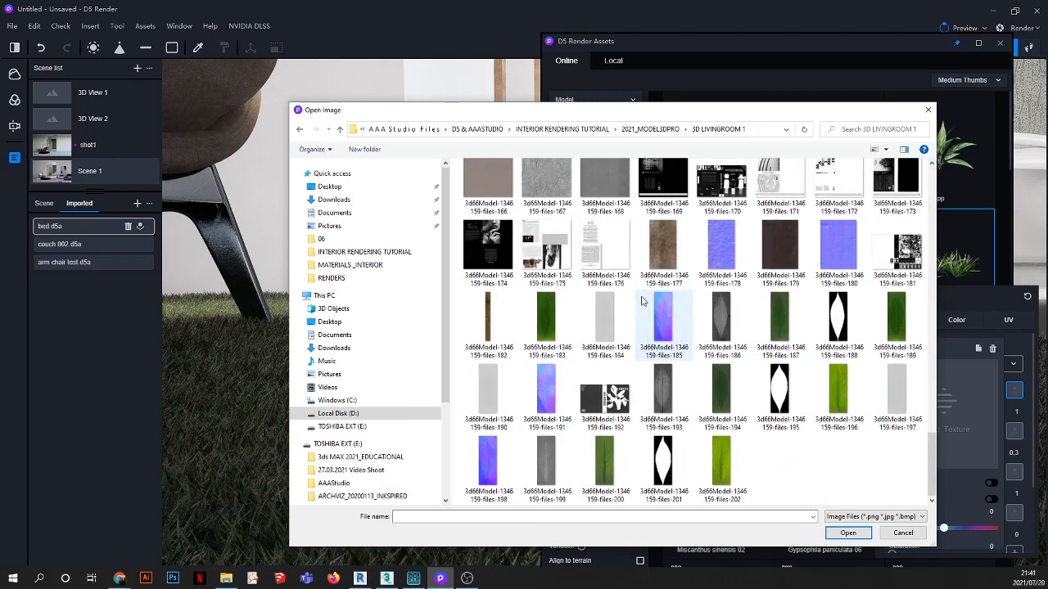
scroll(642, 301, up, 5)
scroll(645, 293, up, 3)
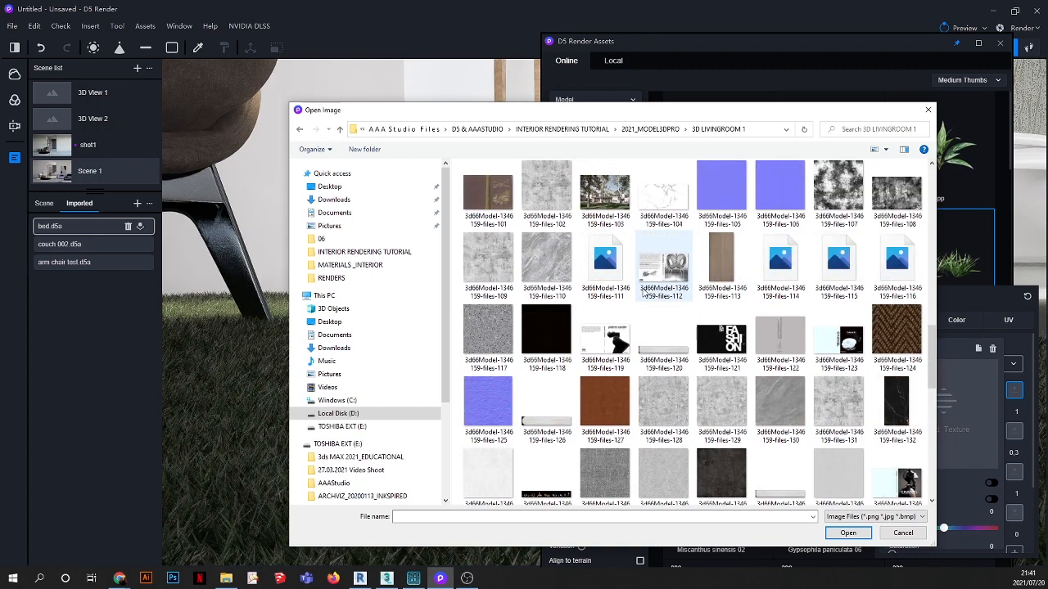
double_click(896, 350)
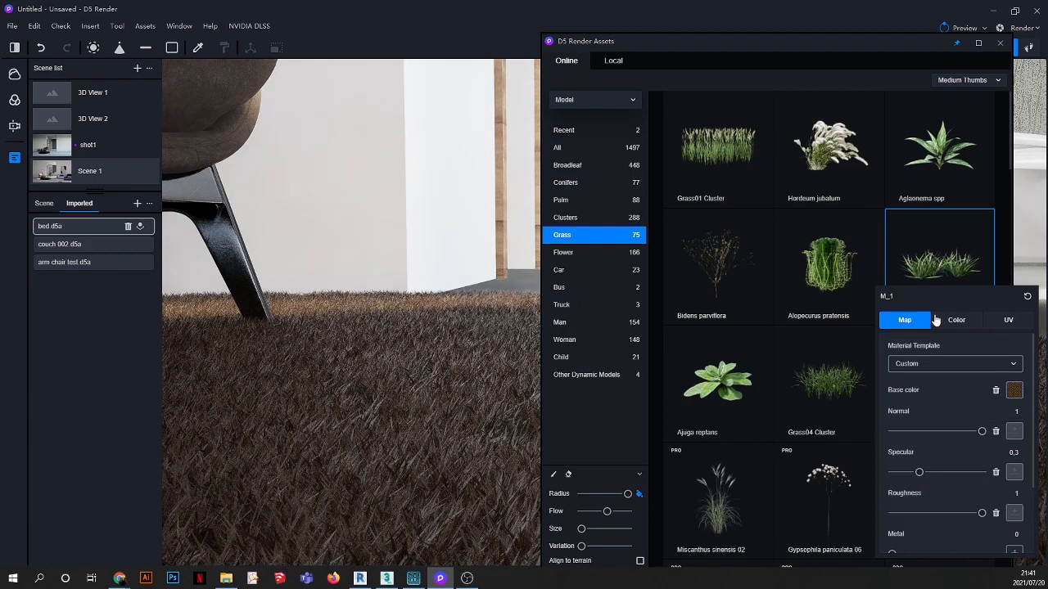
Step: Enable Triplanar mapping for the M_1 grass material and adjust its UV stretch
scroll(416, 371, down, 5)
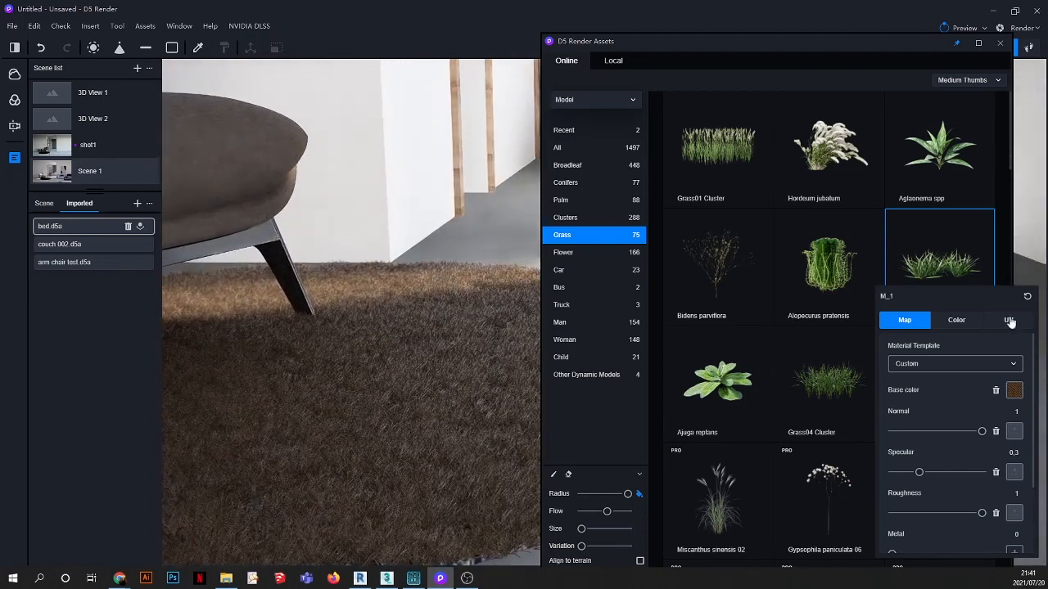
click(1008, 320)
click(1018, 454)
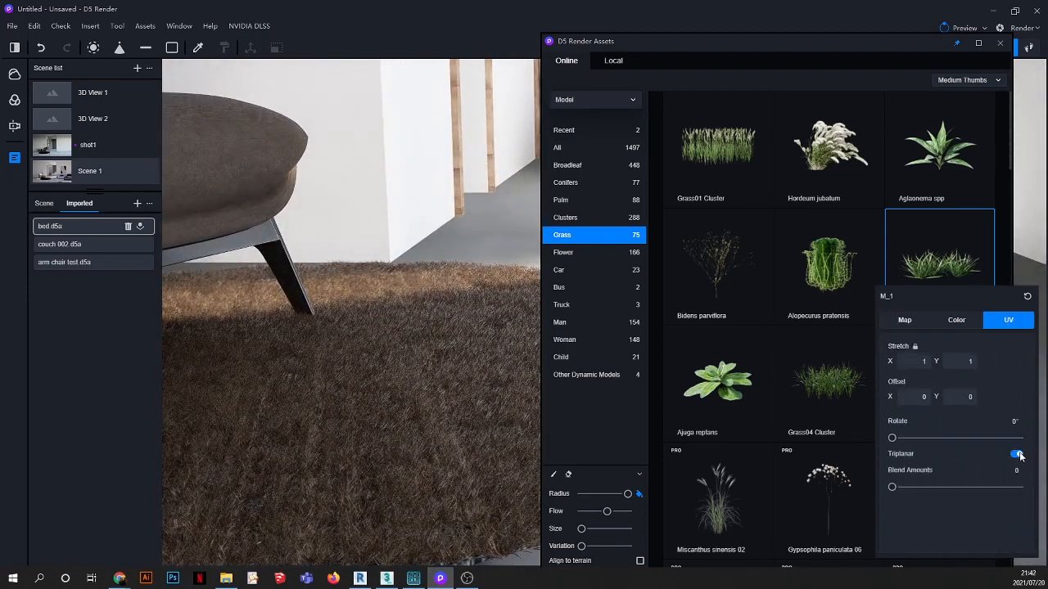
scroll(378, 397, up, 4)
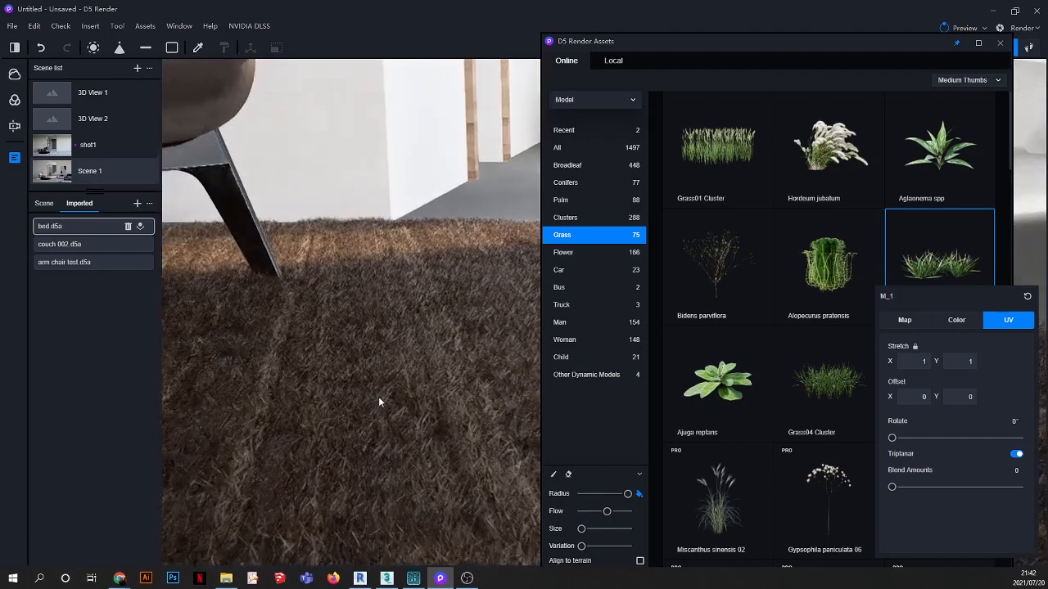
drag(903, 361, 883, 367)
Step: Try a reddish tint on the M_1 grass material with hue 16, saturation 79 and value 51
click(955, 323)
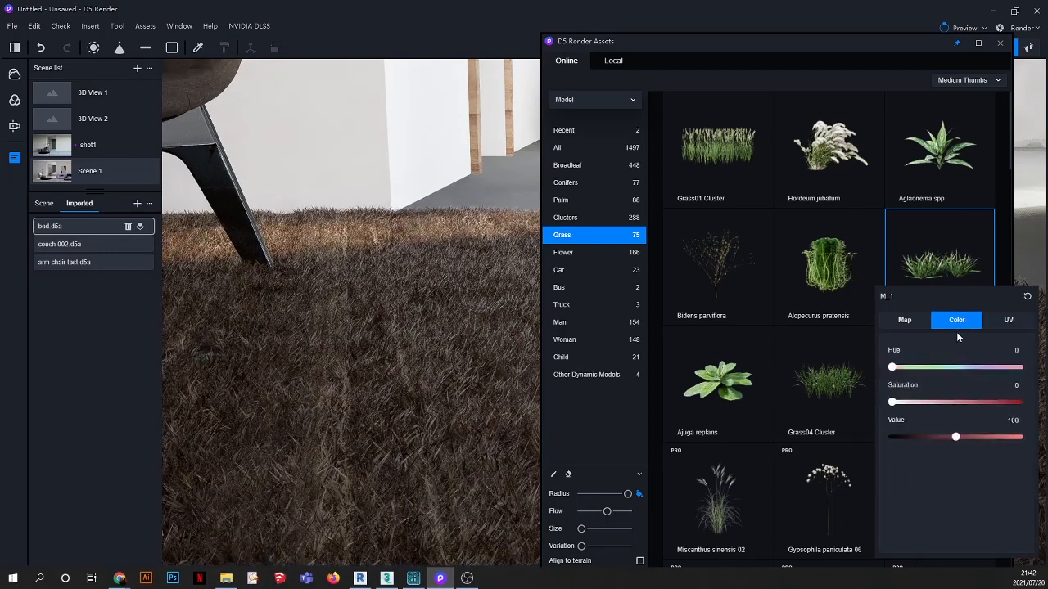
drag(955, 437, 917, 437)
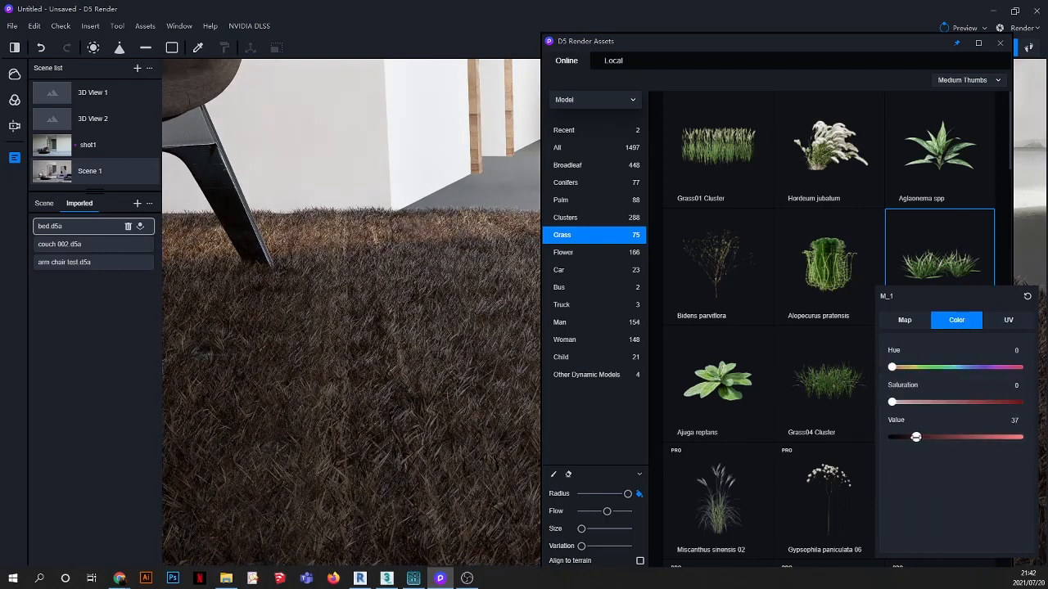
click(993, 402)
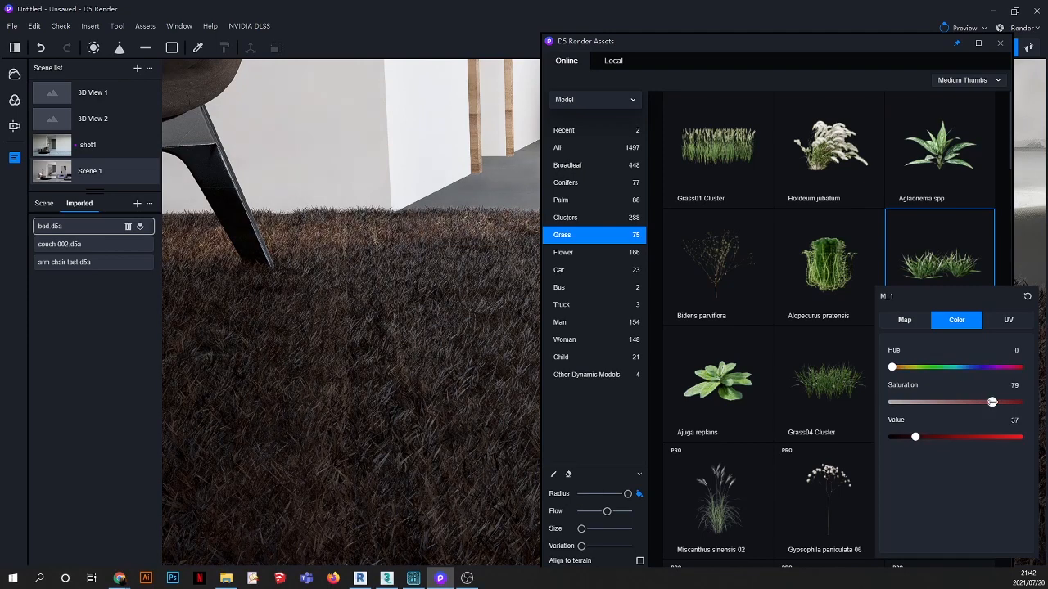
click(995, 437)
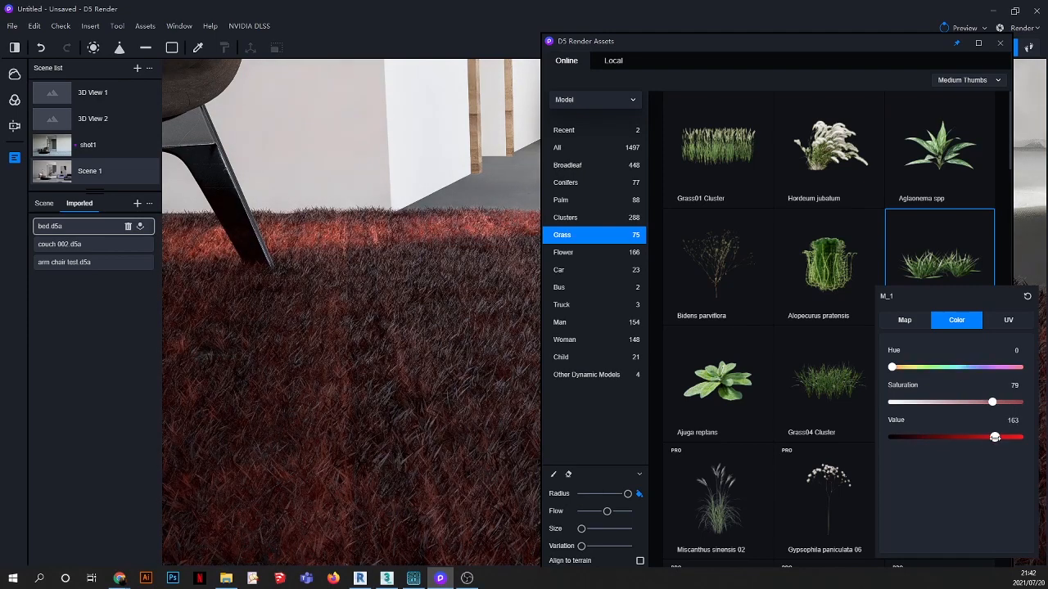
drag(967, 438, 923, 437)
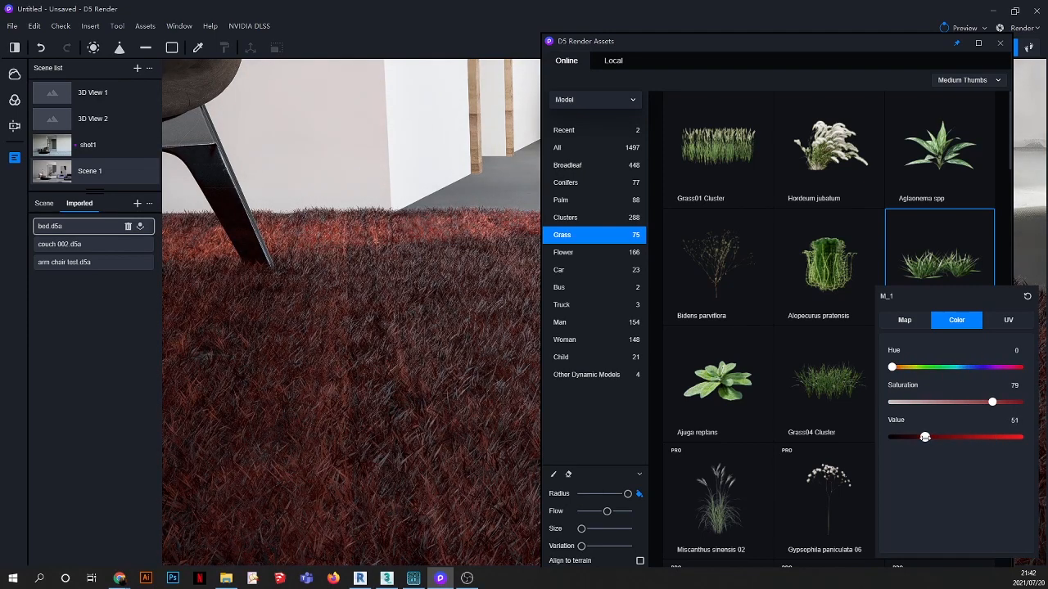
click(898, 368)
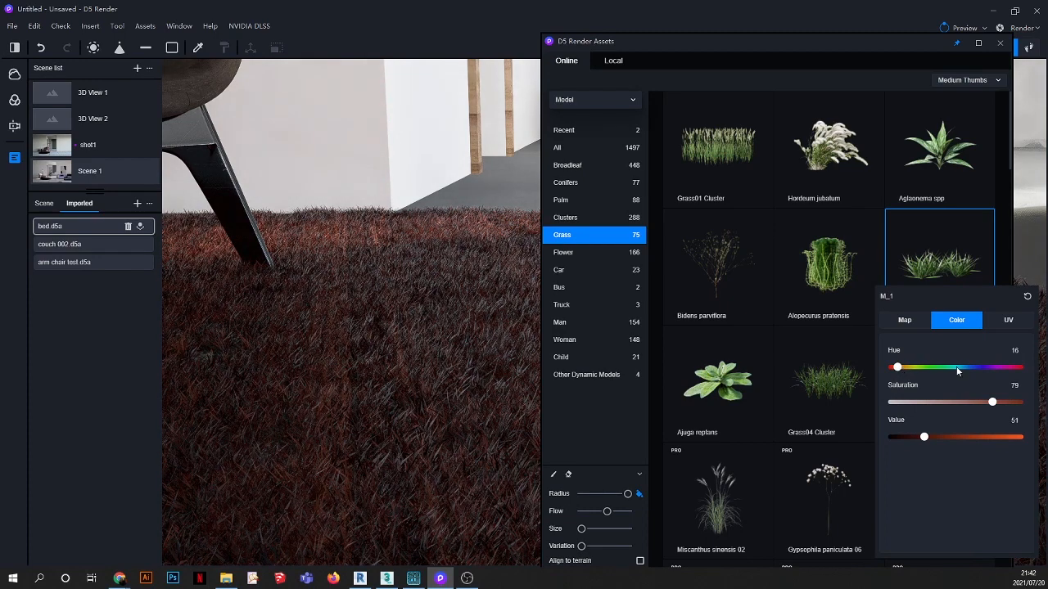
Step: Return to the Scene 1 view, close the asset library and examine the tinted round rug up close
click(148, 176)
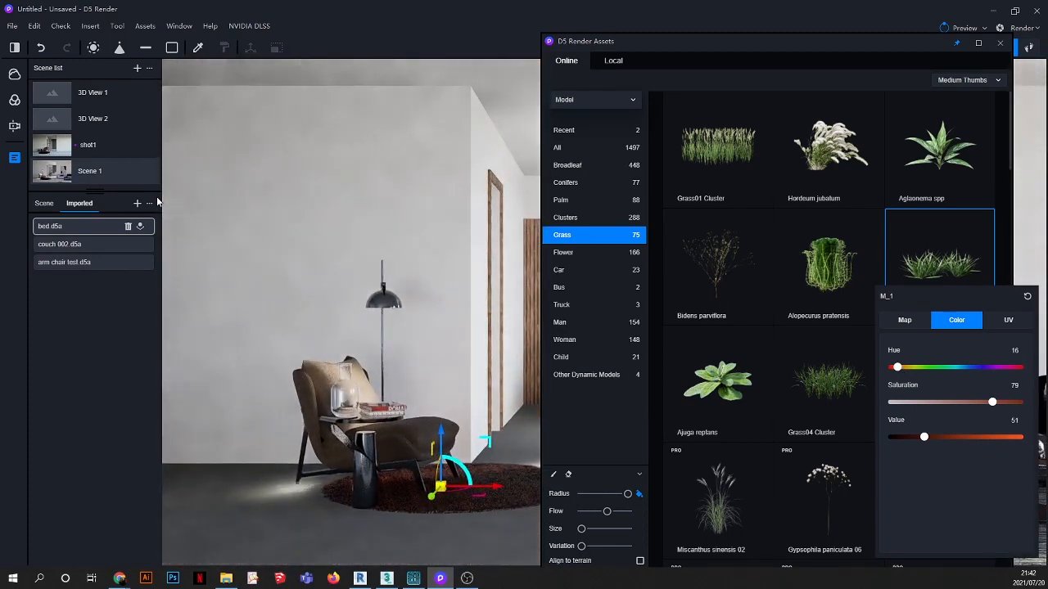
click(1000, 43)
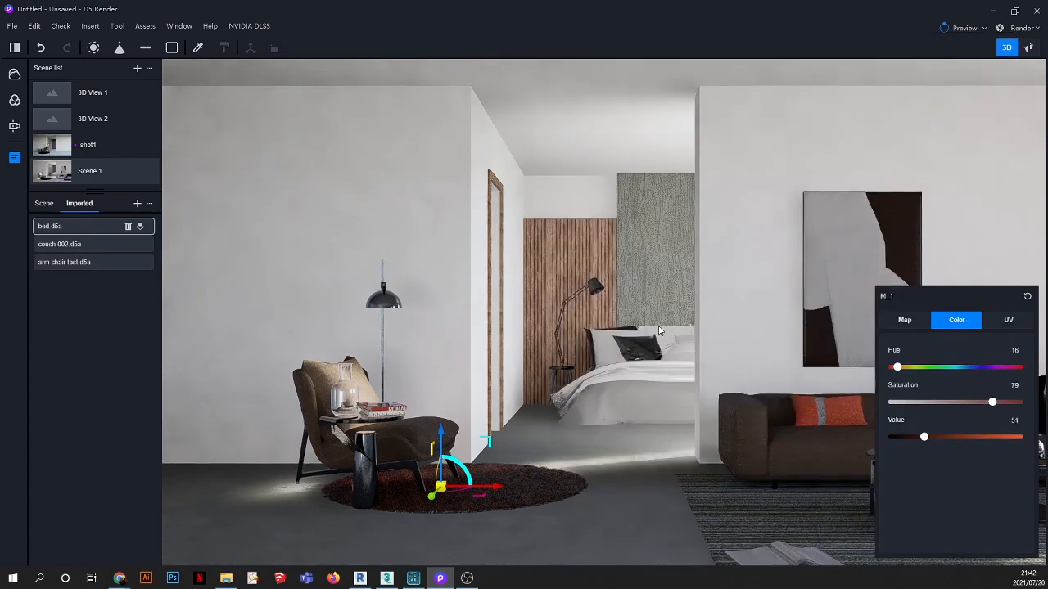
scroll(522, 519, up, 5)
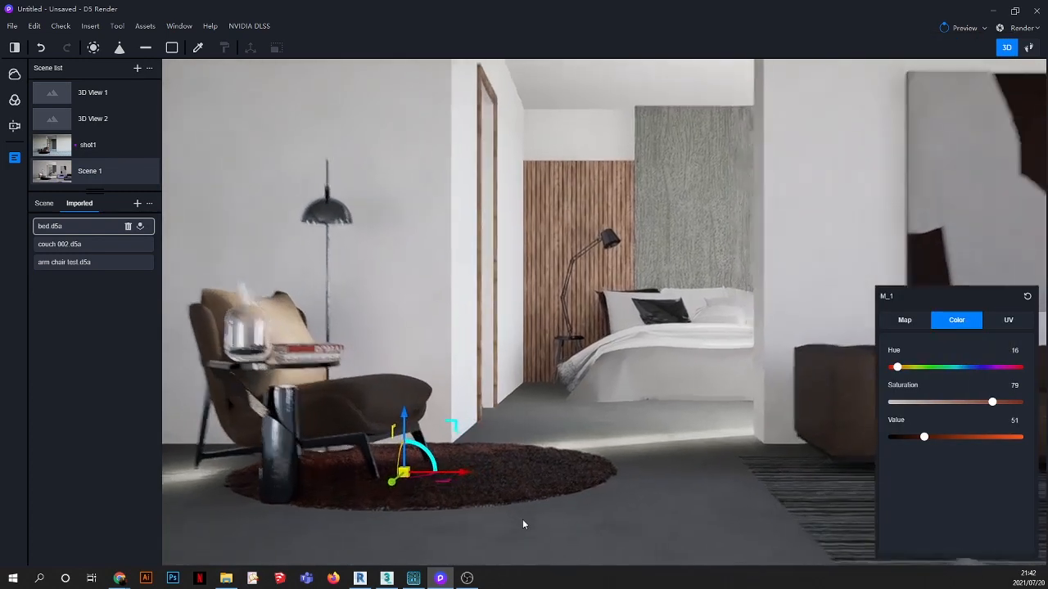
scroll(475, 506, up, 5)
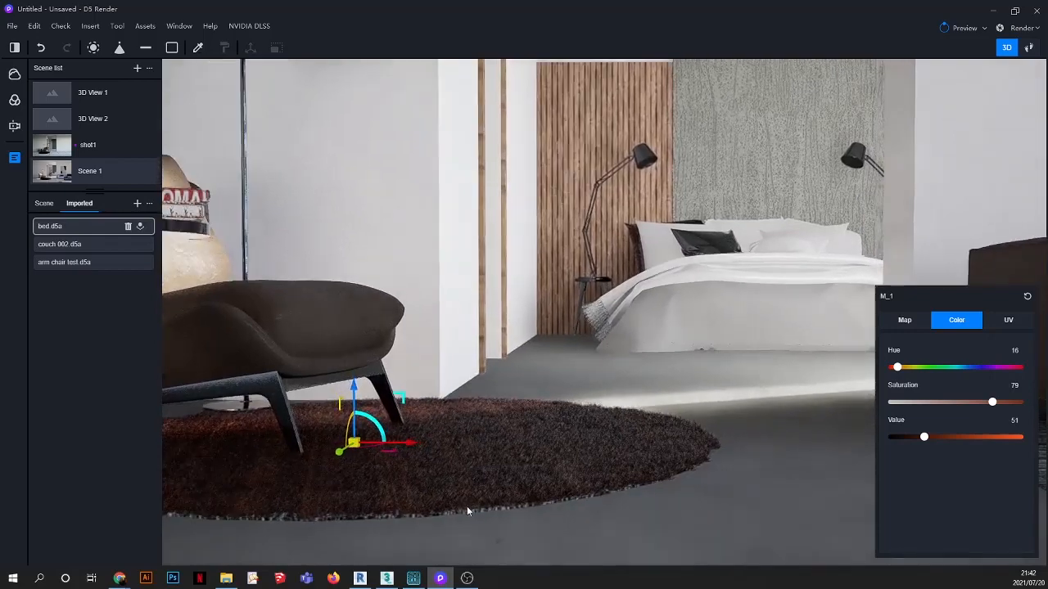
right_drag(474, 539, 511, 456)
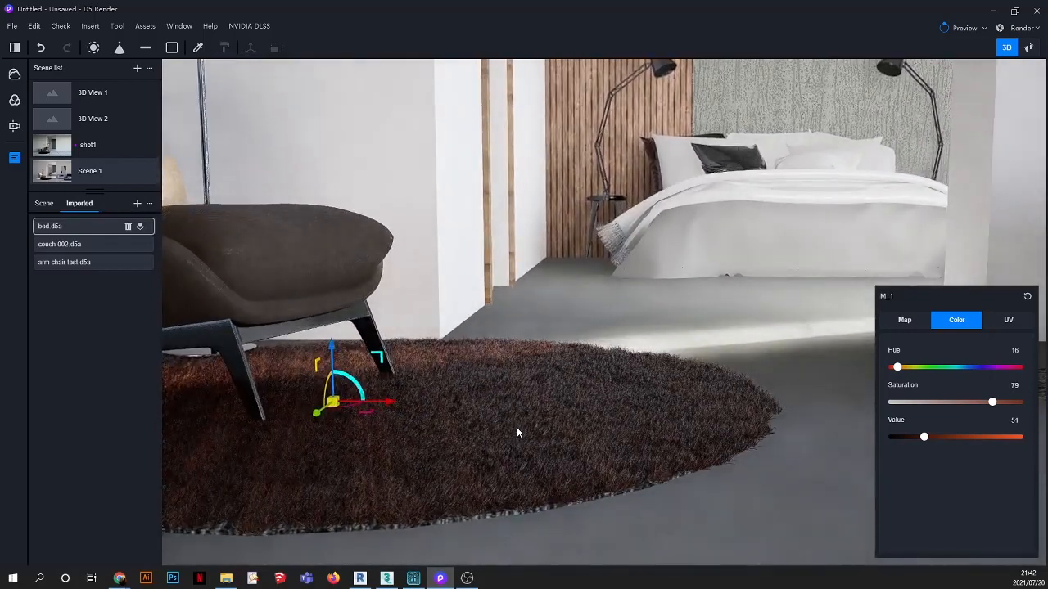
scroll(517, 427, down, 2)
Step: Set the rug grass material's hue to 25, saturation to 16 and value to 81, and return to the Scene 1 view
click(197, 48)
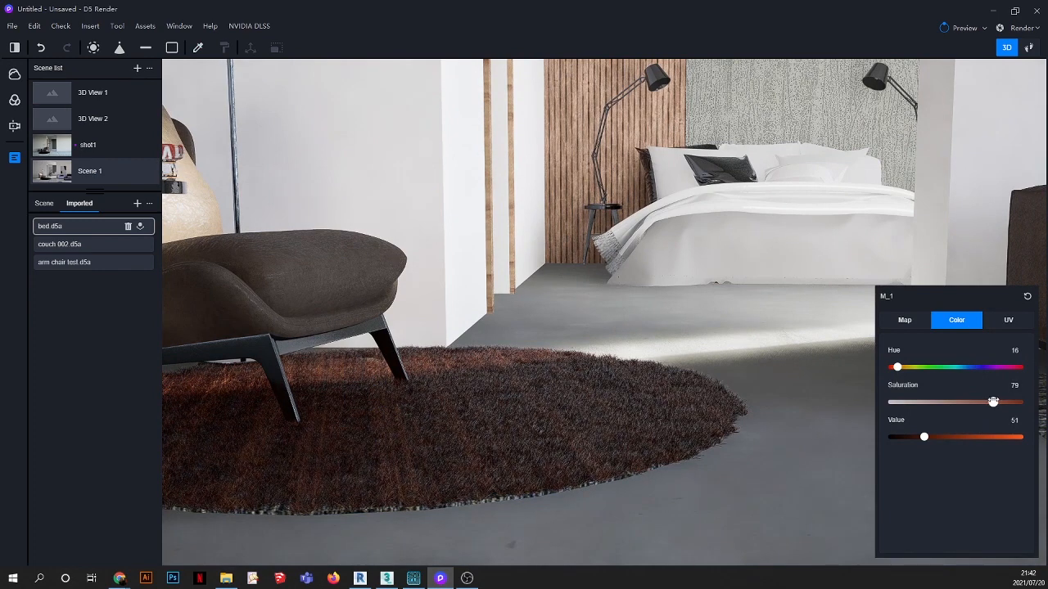
drag(1006, 402, 963, 403)
drag(929, 403, 909, 403)
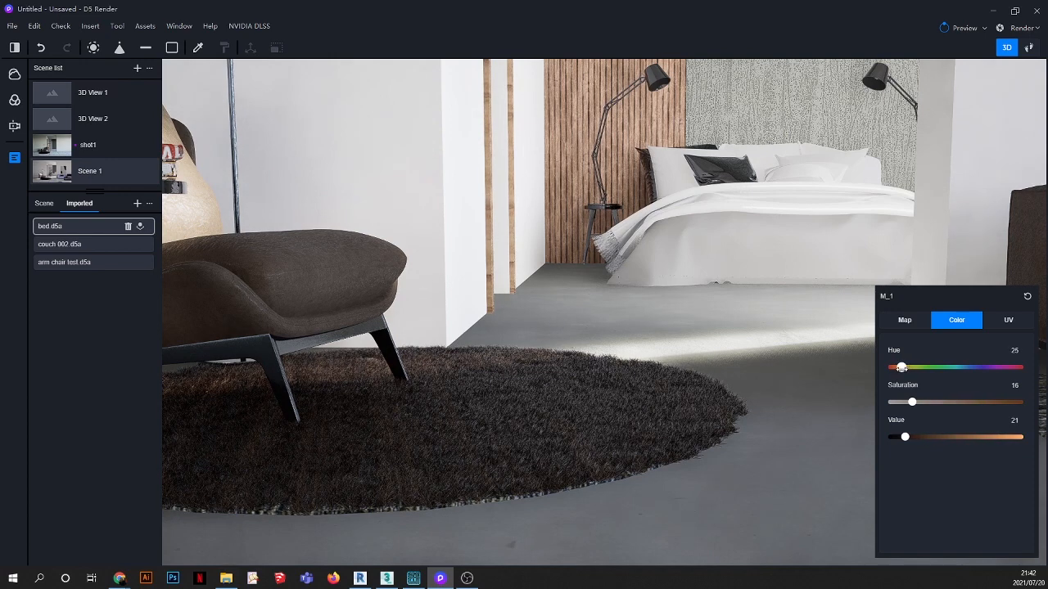
drag(905, 437, 944, 437)
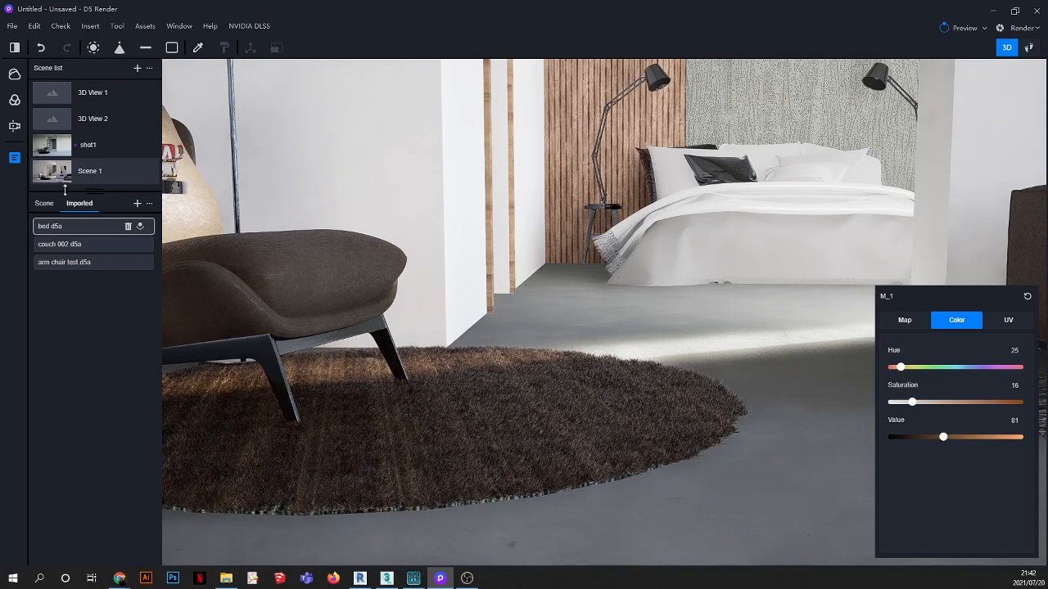
click(55, 174)
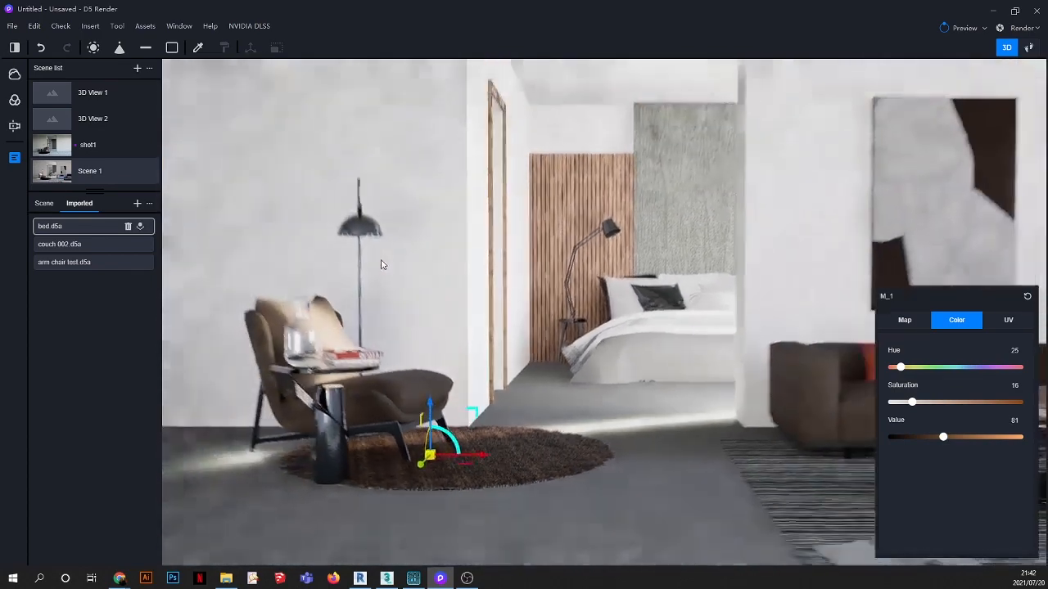
key(Escape)
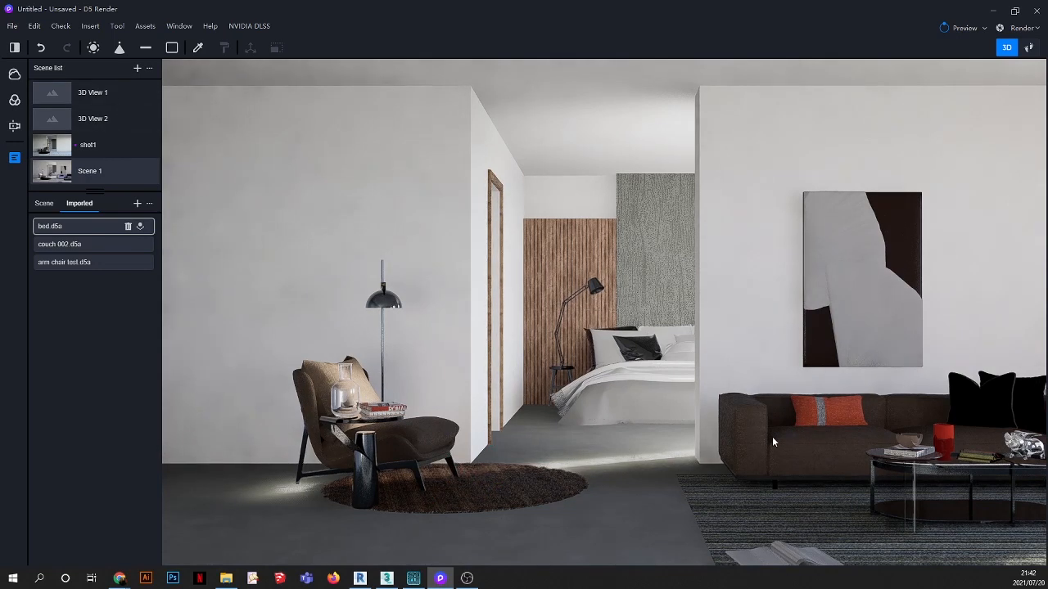
Step: Pick the material of the open book lying on the striped rug to open its settings
scroll(787, 535, up, 5)
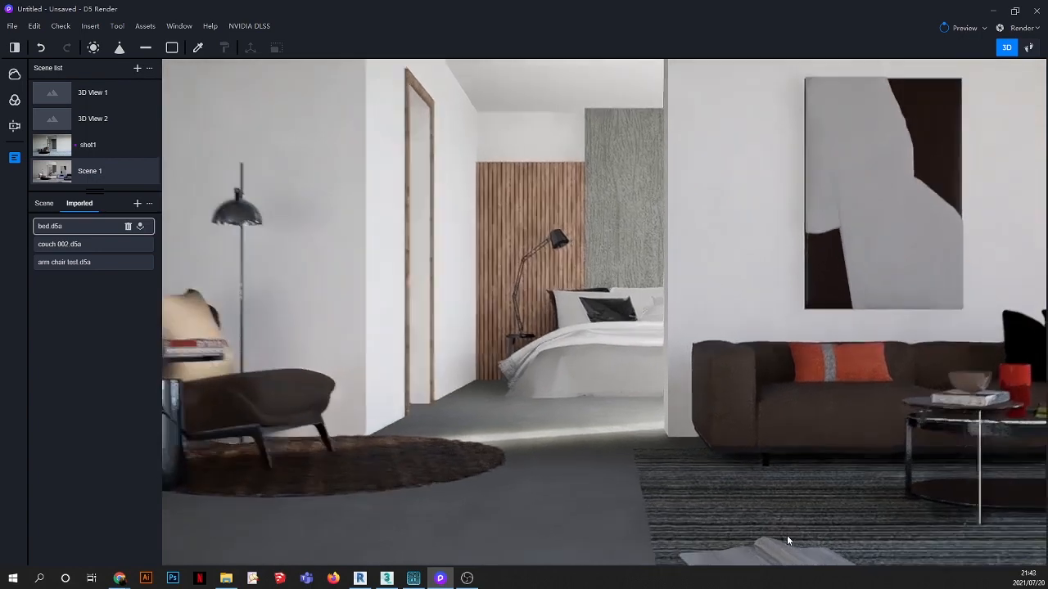
scroll(776, 478, down, 5)
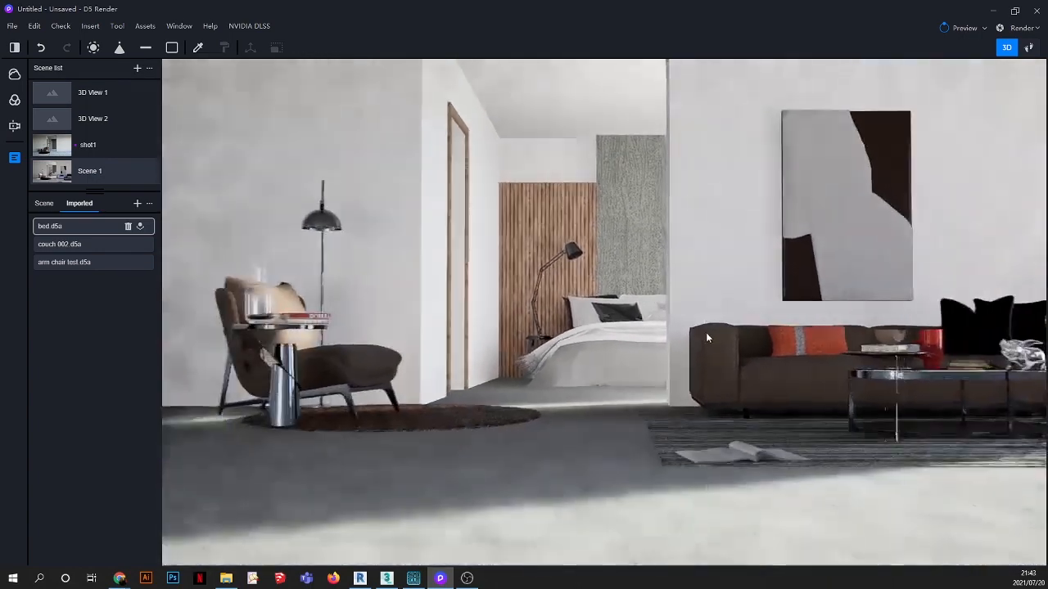
scroll(773, 530, up, 5)
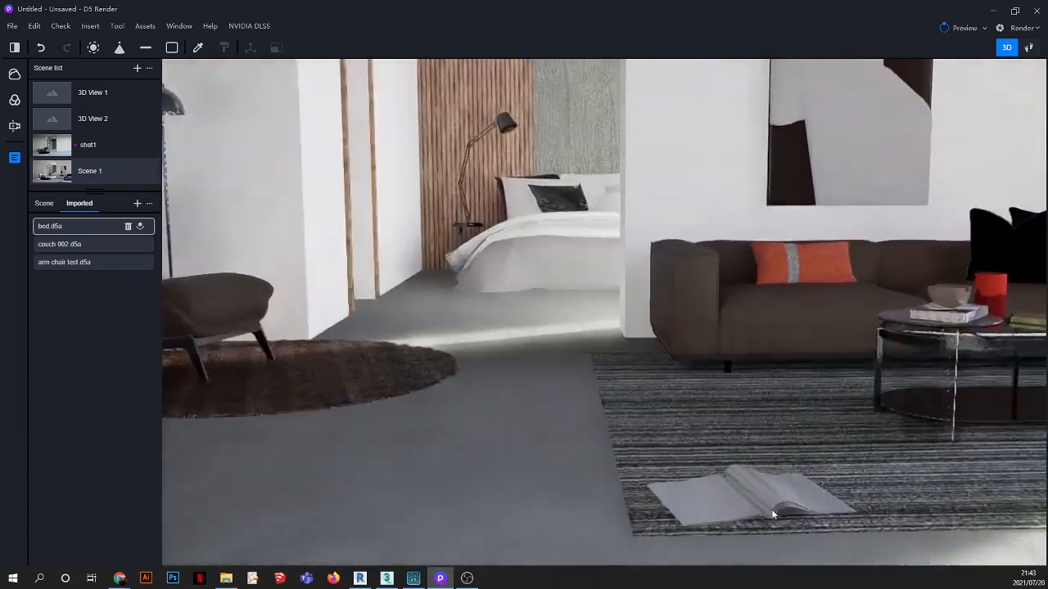
click(198, 48)
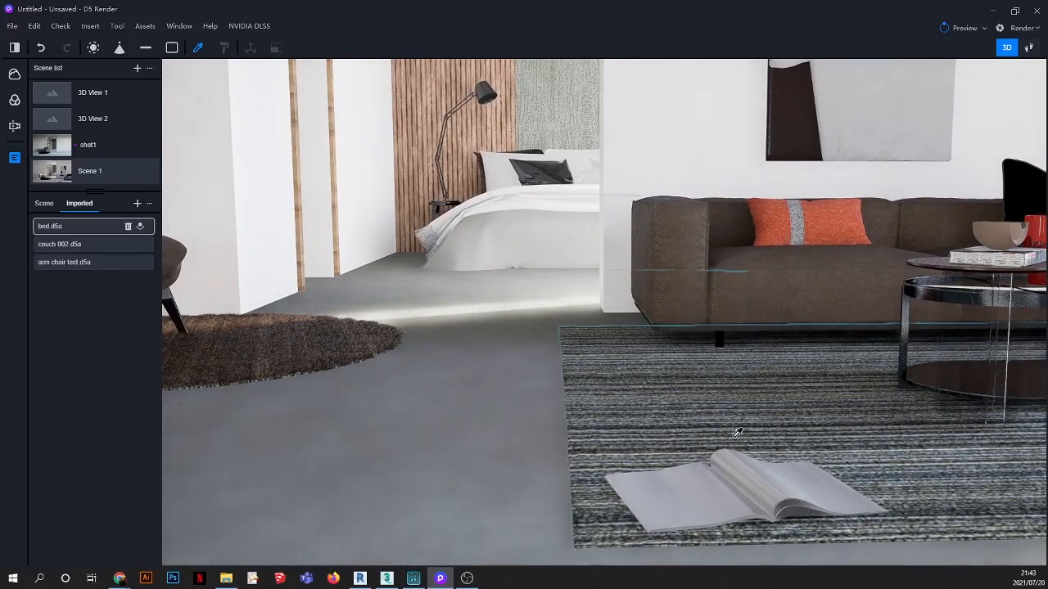
click(765, 469)
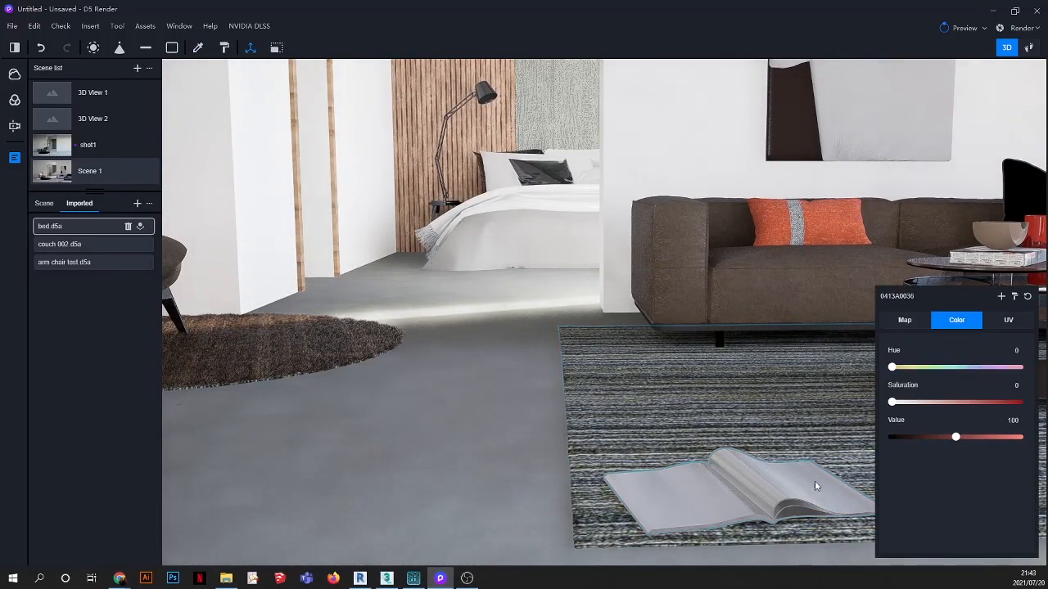
Step: Replace the book material's base color texture with 3d66Model-1346159-files-33 and turn off its Individual UV
click(903, 322)
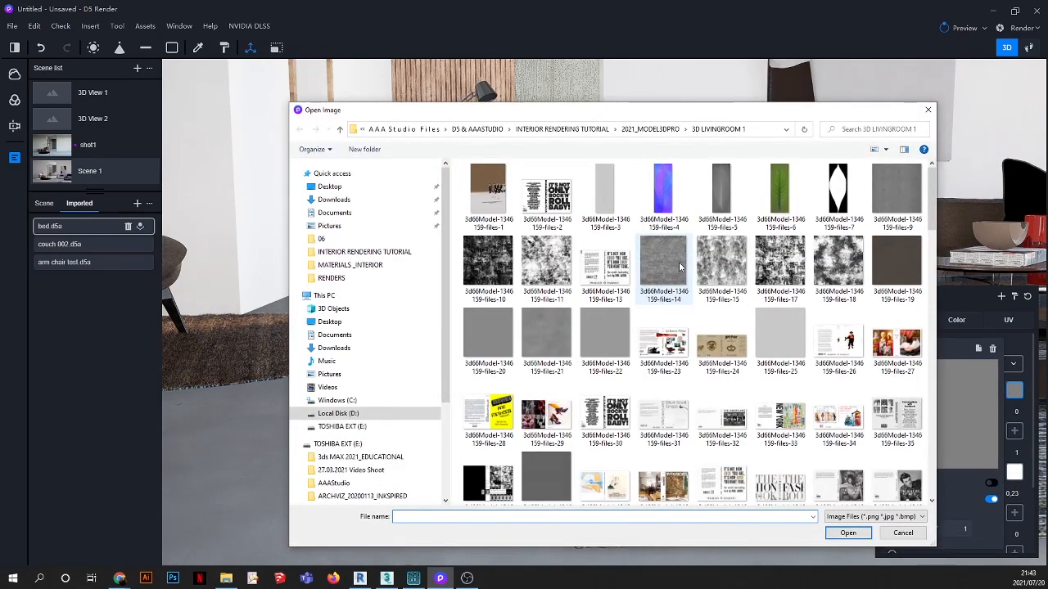
double_click(770, 414)
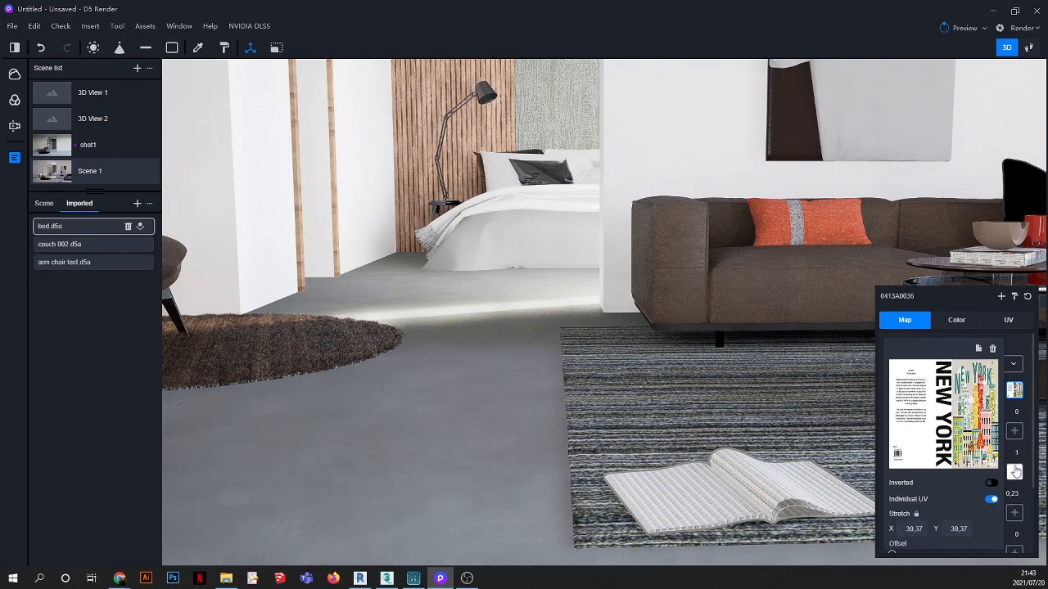
scroll(778, 501, up, 3)
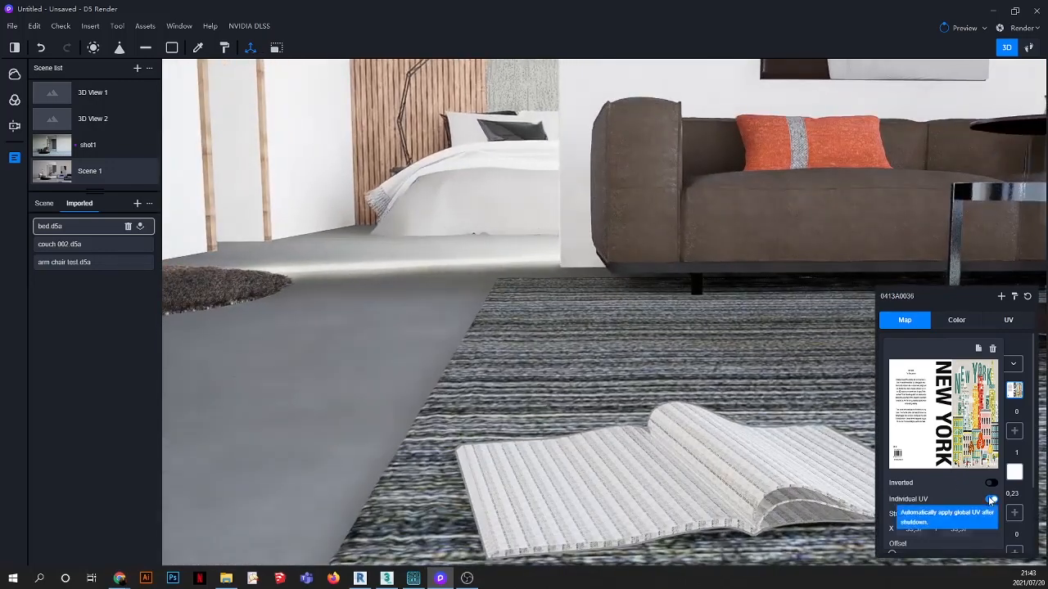
click(990, 499)
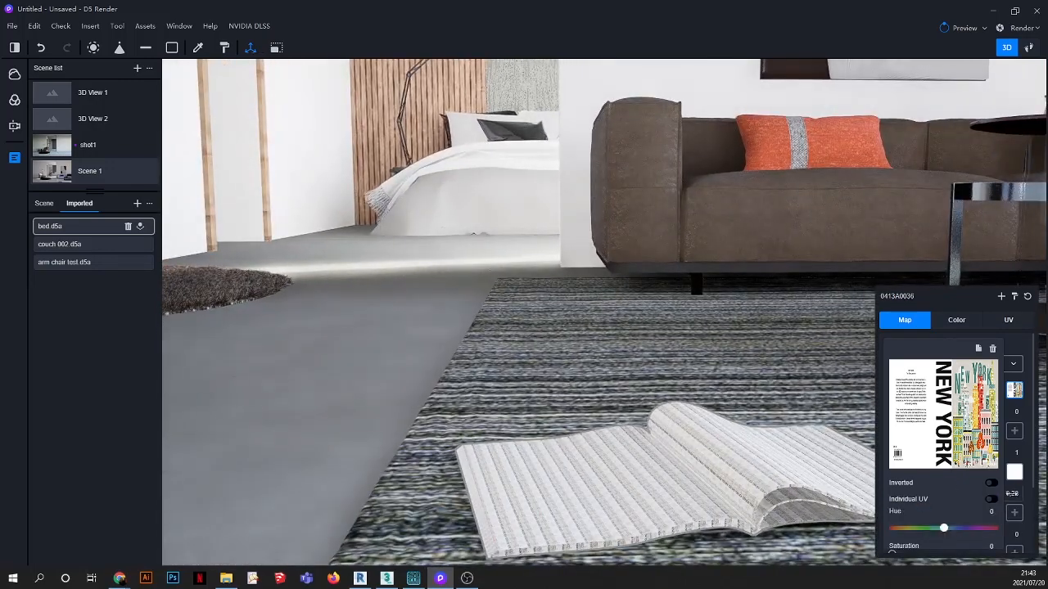
Step: Reload 3d66Model-1346159-files-33 as the open book's base color texture and turn on its Individual UV
click(1008, 320)
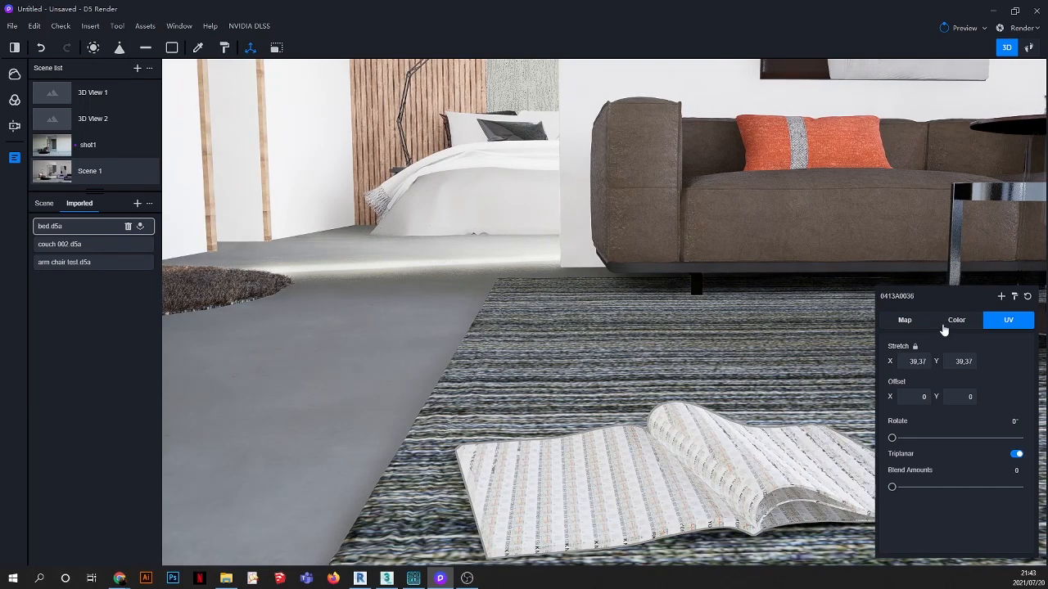
click(904, 321)
click(1003, 389)
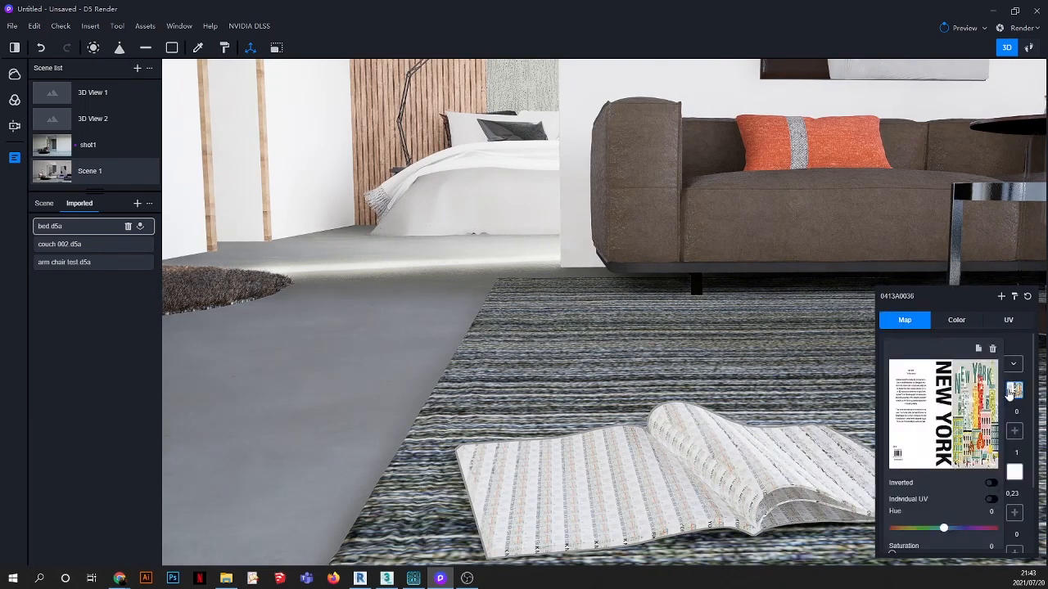
click(979, 349)
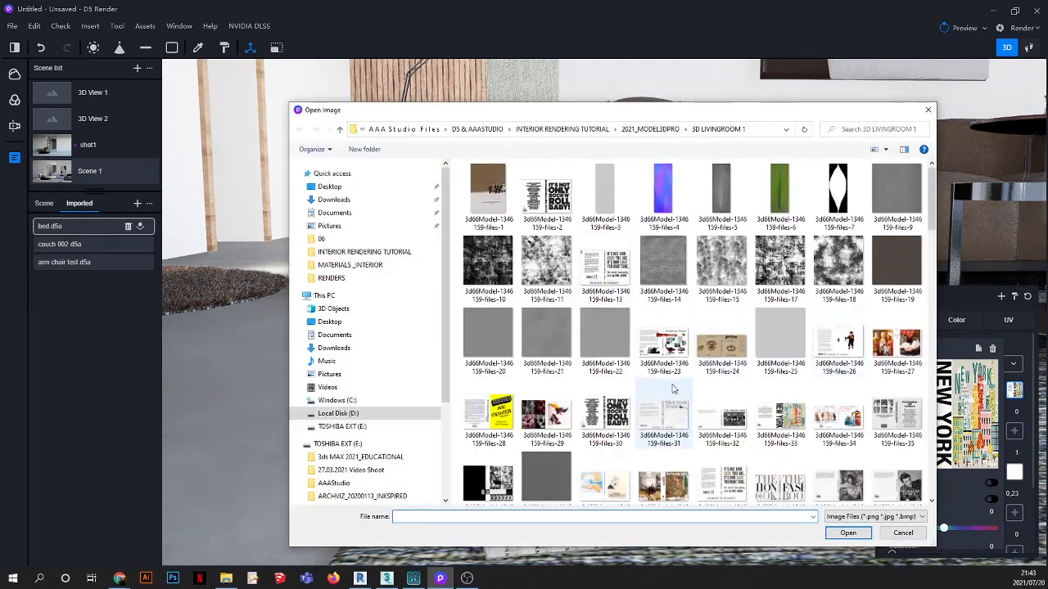
double_click(665, 348)
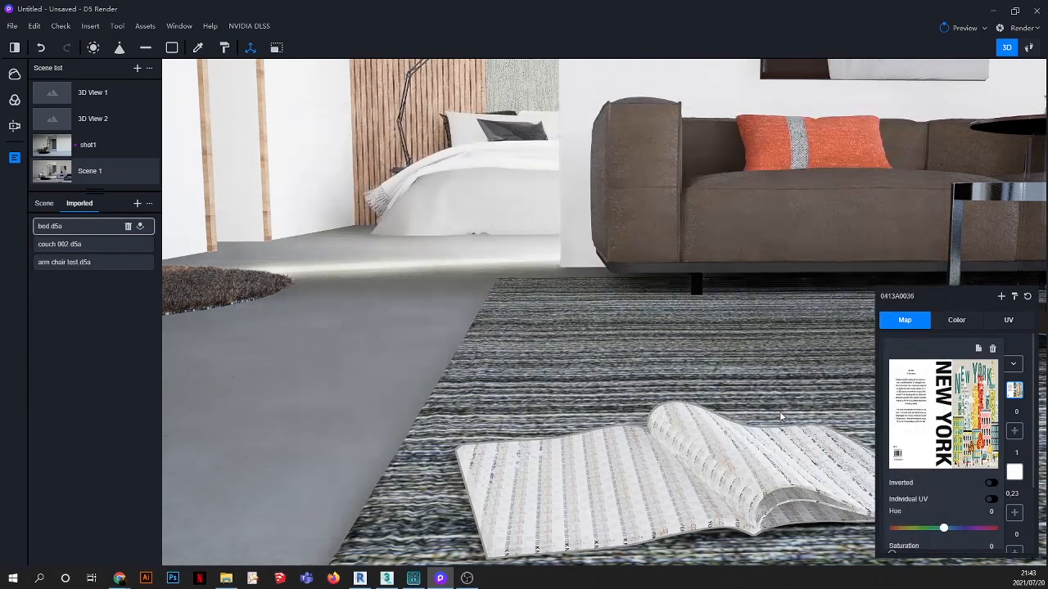
click(992, 499)
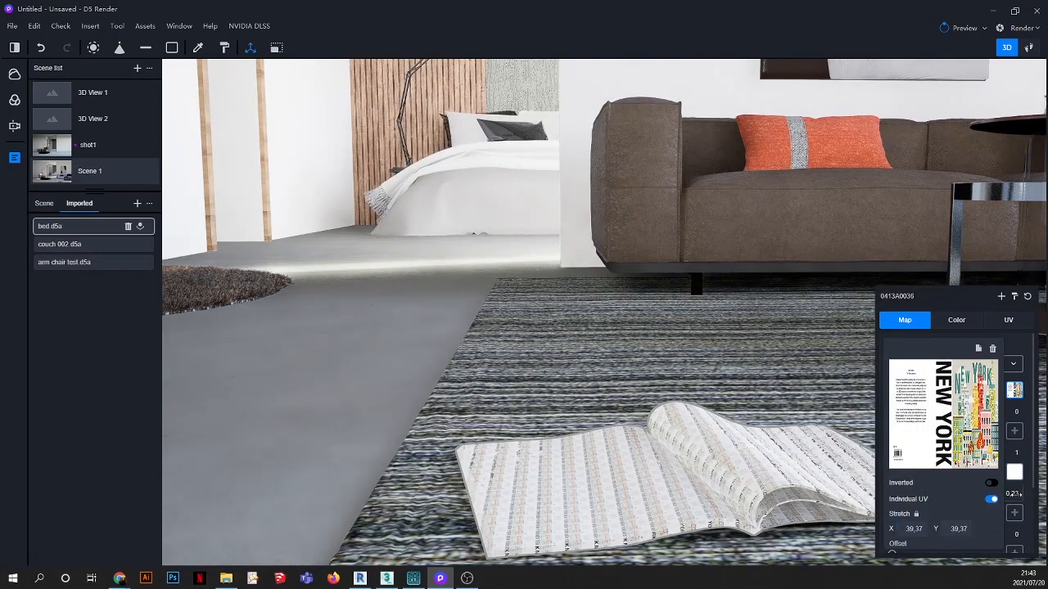
click(1030, 495)
Step: Turn off Triplanar mapping for the book material and check the pages up close
click(1009, 322)
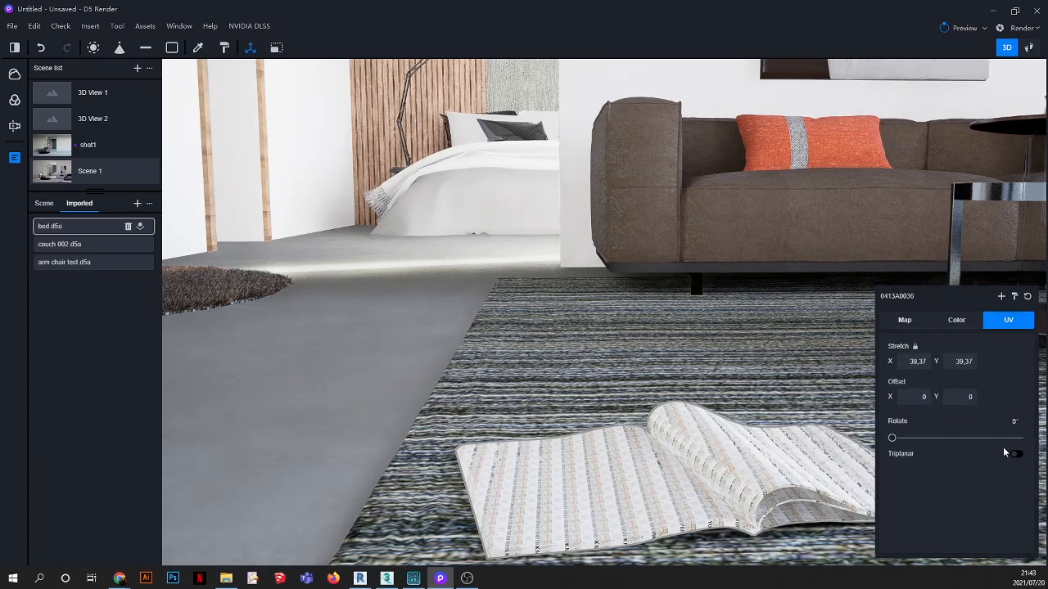
scroll(838, 451, up, 3)
right_drag(838, 451, 826, 502)
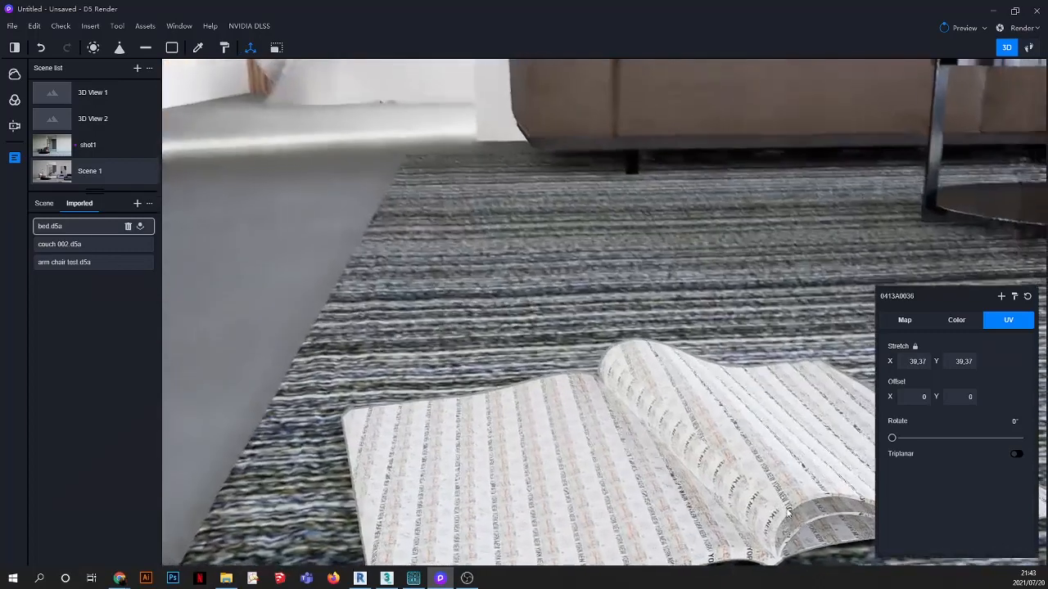
Step: Set the book material's UV stretch to 1 with Triplanar on, and turn off the texture's Individual UV
click(905, 322)
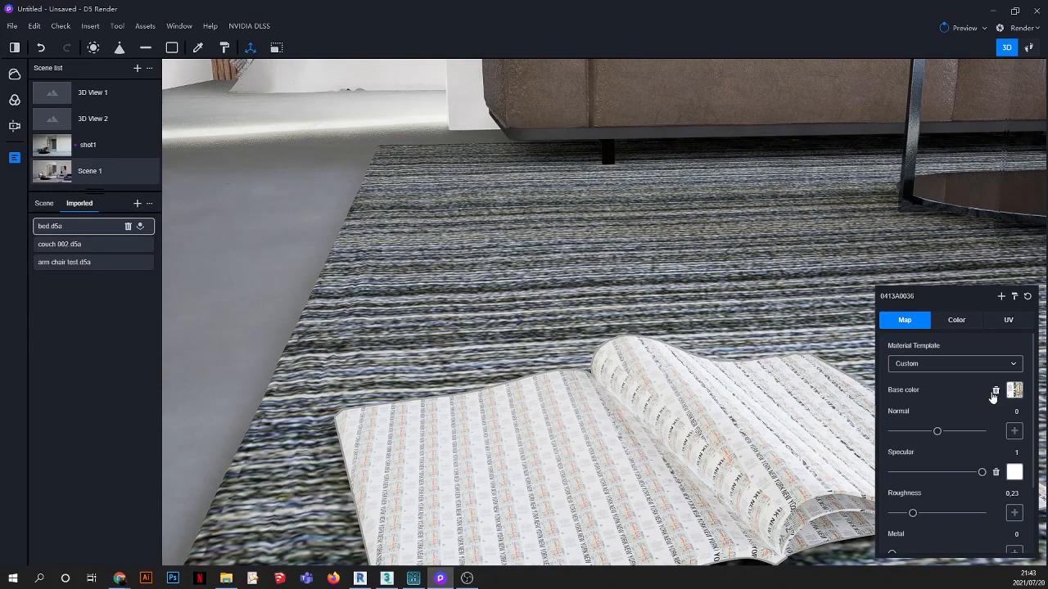
click(1006, 321)
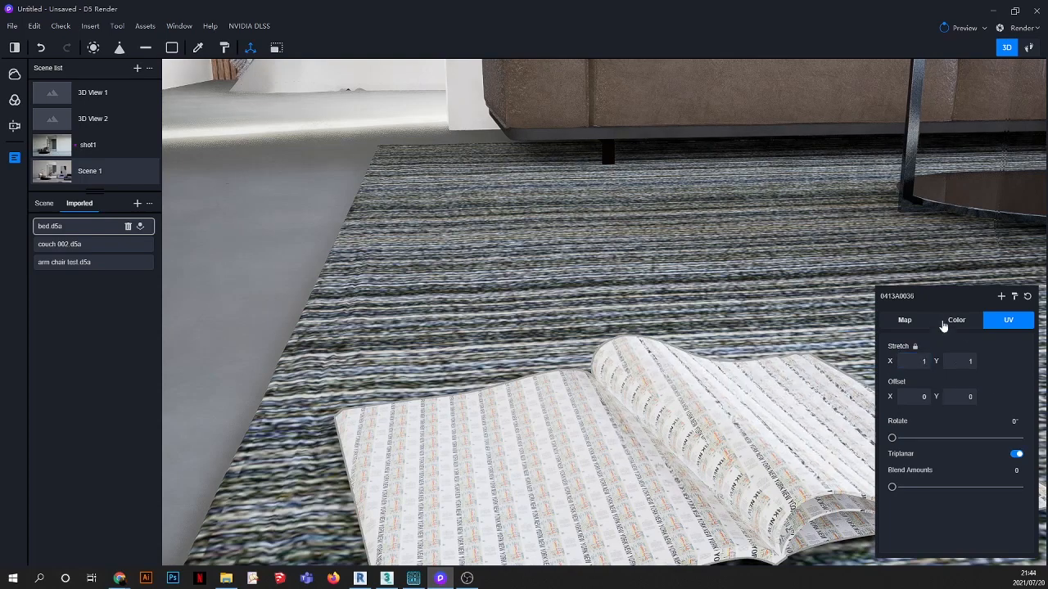
click(910, 322)
click(1014, 391)
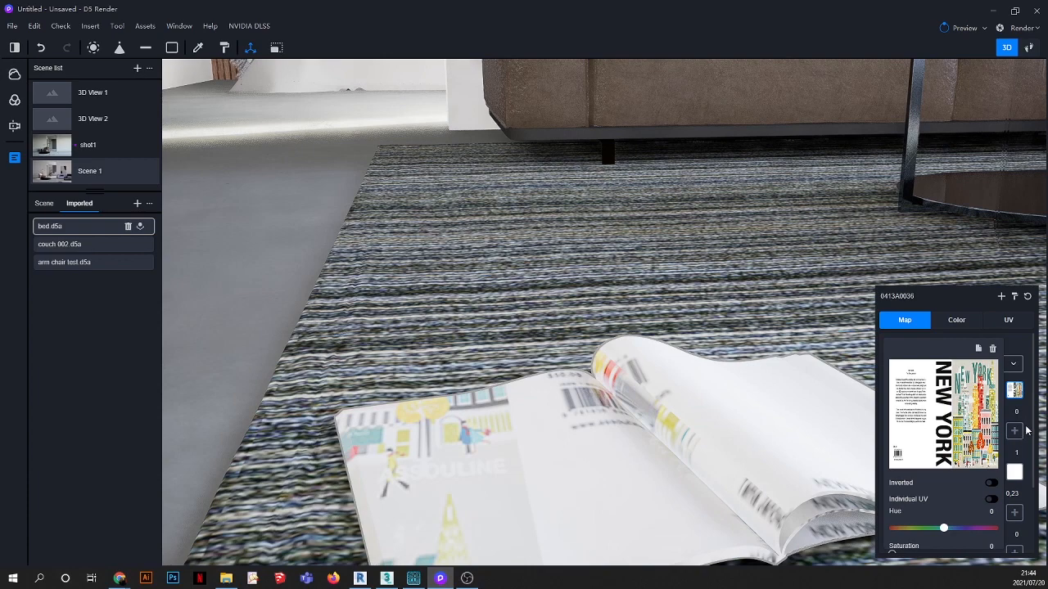
Step: Set the book material's UV stretch to 0.9, return to the Scene 1 view and clear the selection
click(1027, 432)
click(1009, 325)
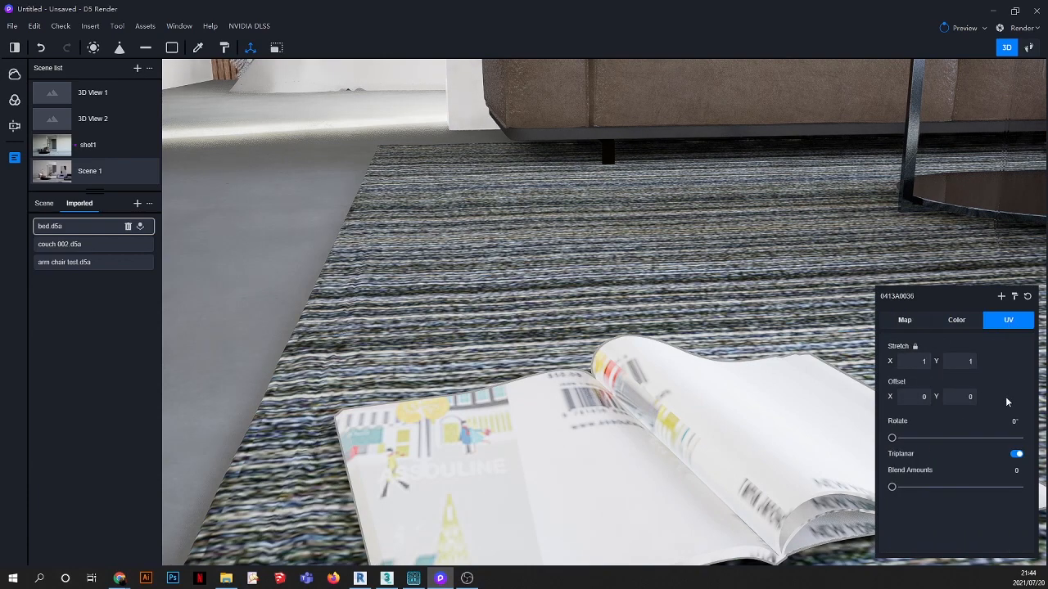
drag(922, 361, 858, 366)
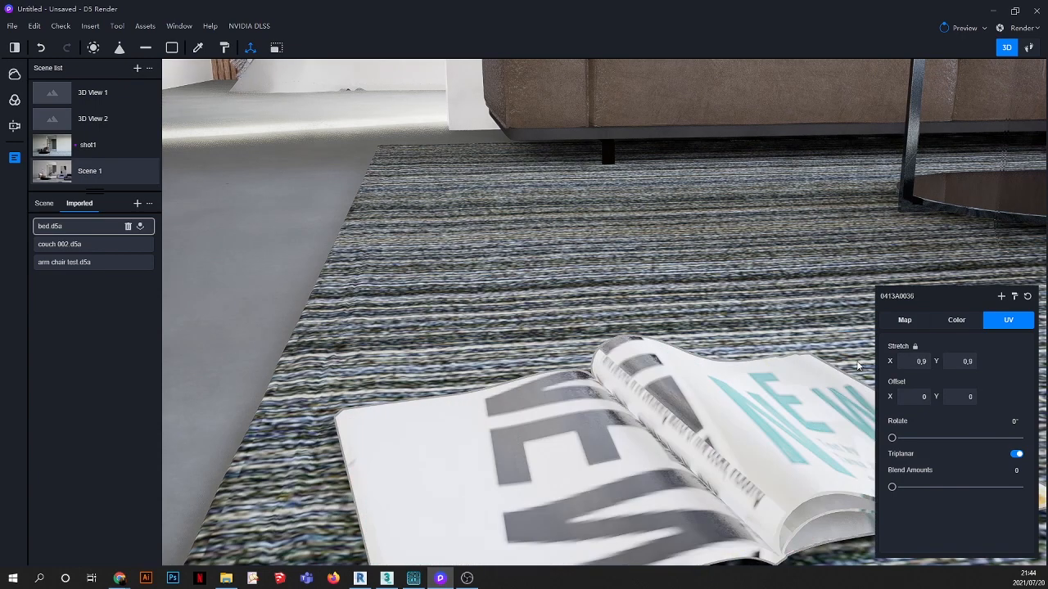
click(71, 174)
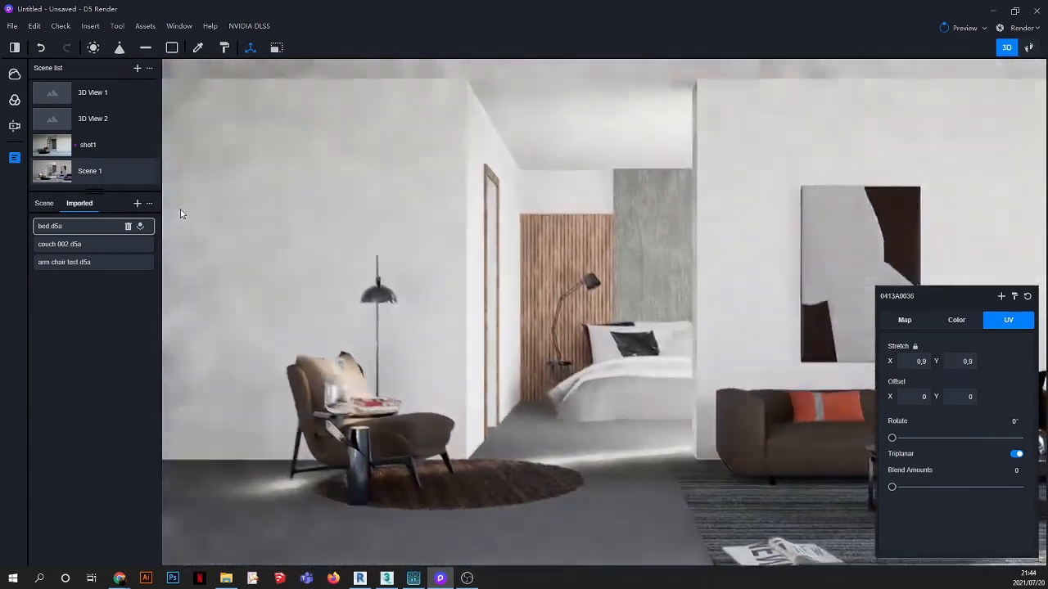
key(Escape)
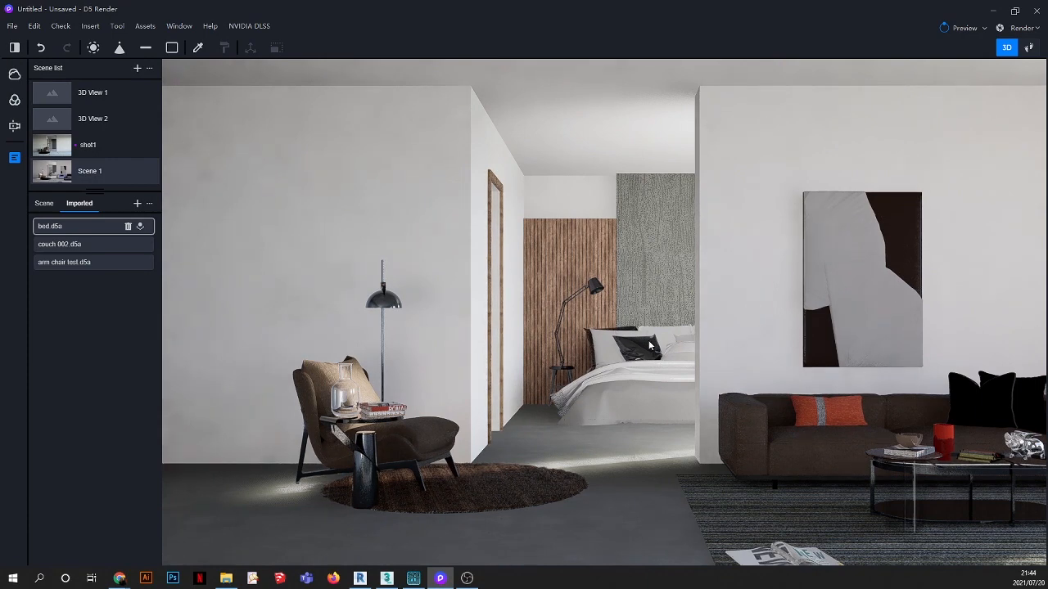
Step: Open the online asset library beside the sofa view and show its Fabric materials
click(144, 27)
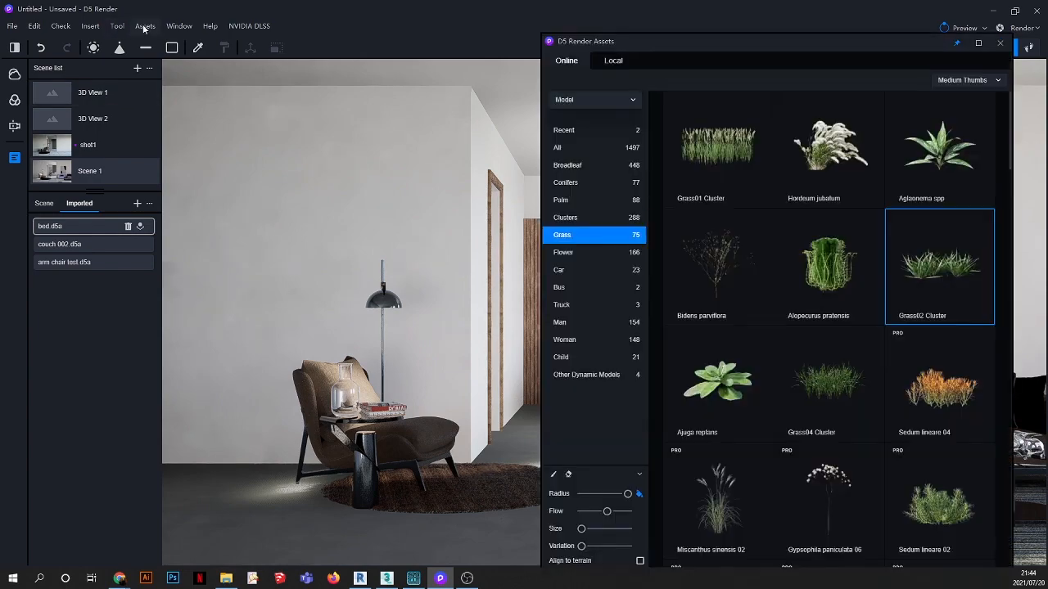
drag(655, 45, 256, 45)
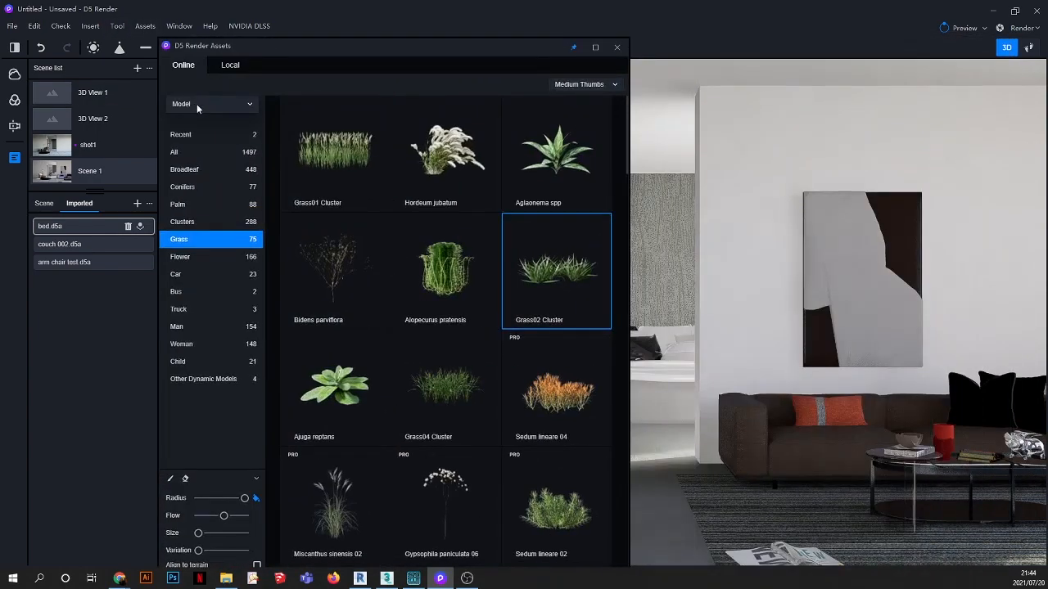
click(196, 104)
click(194, 140)
click(182, 187)
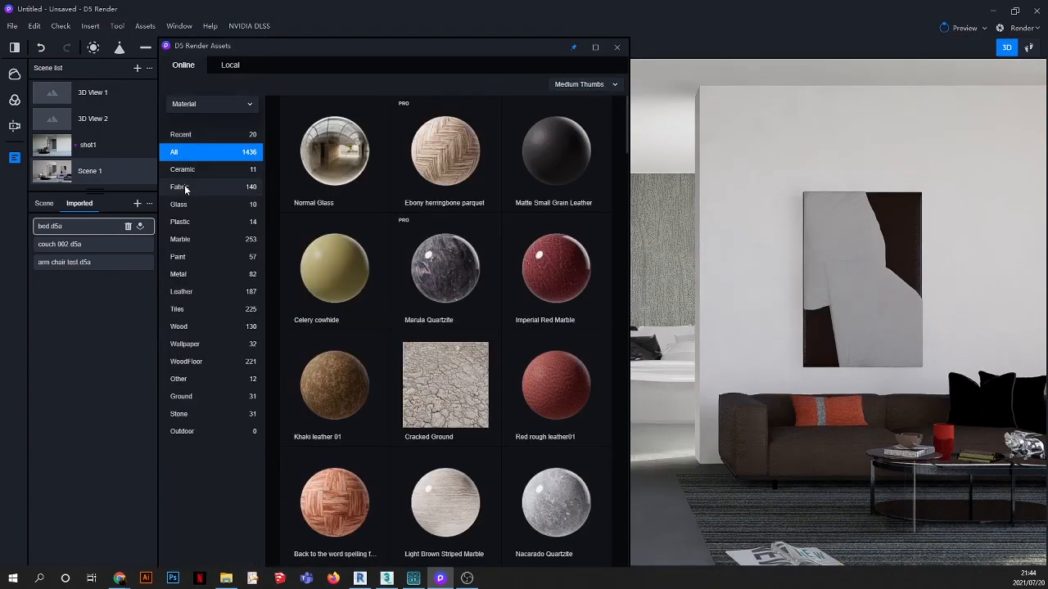
Step: Apply the Grey Cotton fabric to the front black cushion on the brown sofa
click(442, 157)
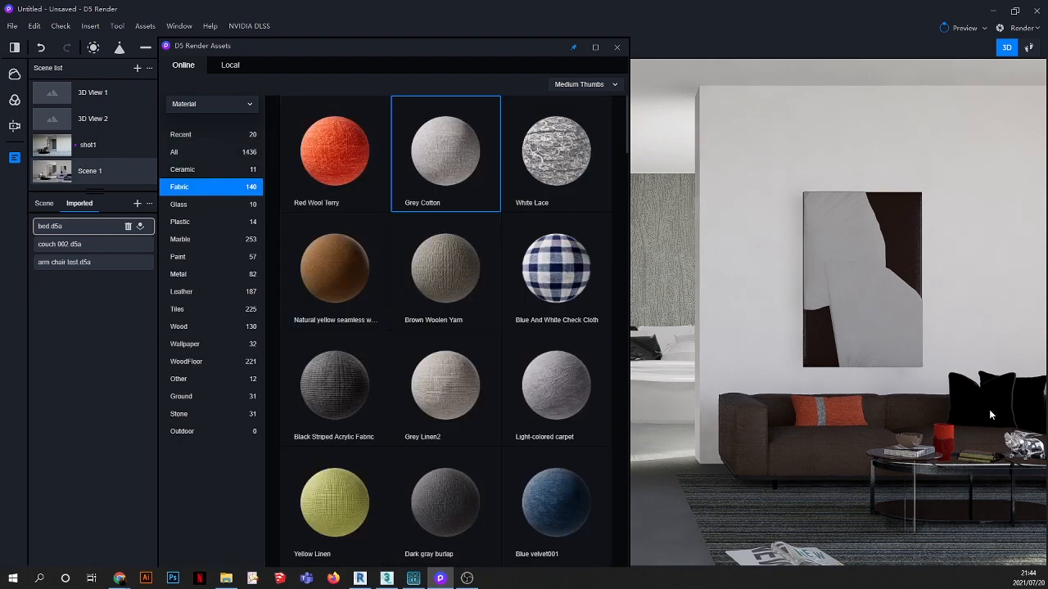
scroll(989, 410, up, 1)
scroll(587, 419, down, 2)
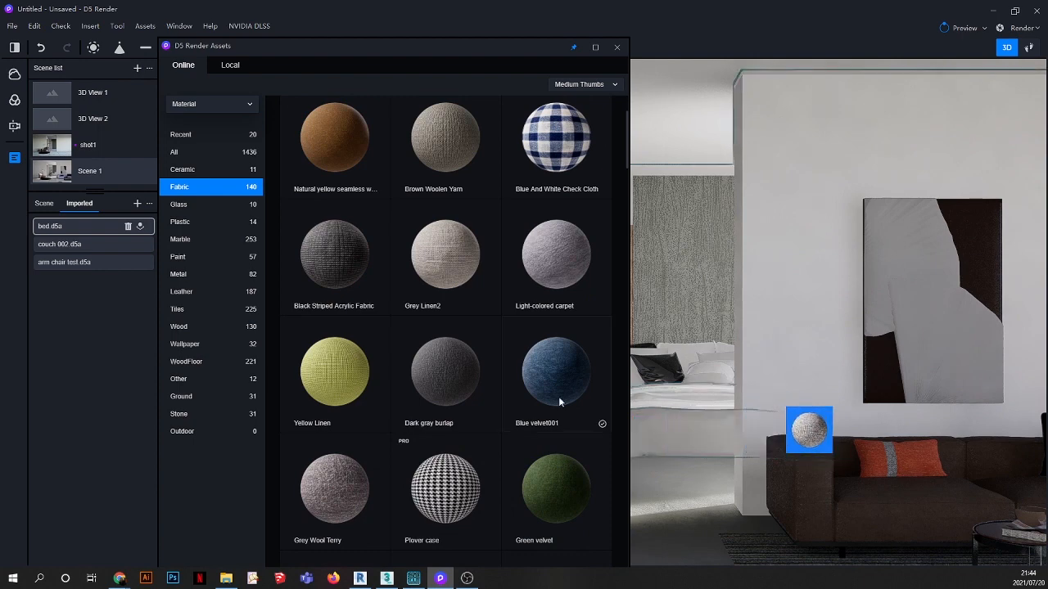
scroll(840, 403, down, 2)
scroll(839, 403, up, 5)
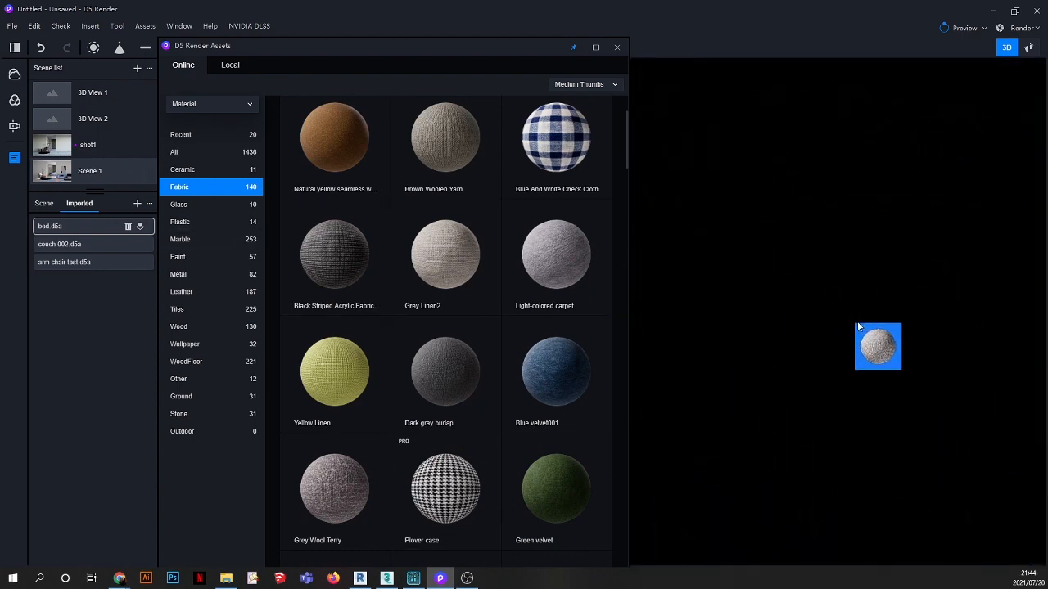
scroll(857, 321, down, 5)
scroll(995, 404, up, 3)
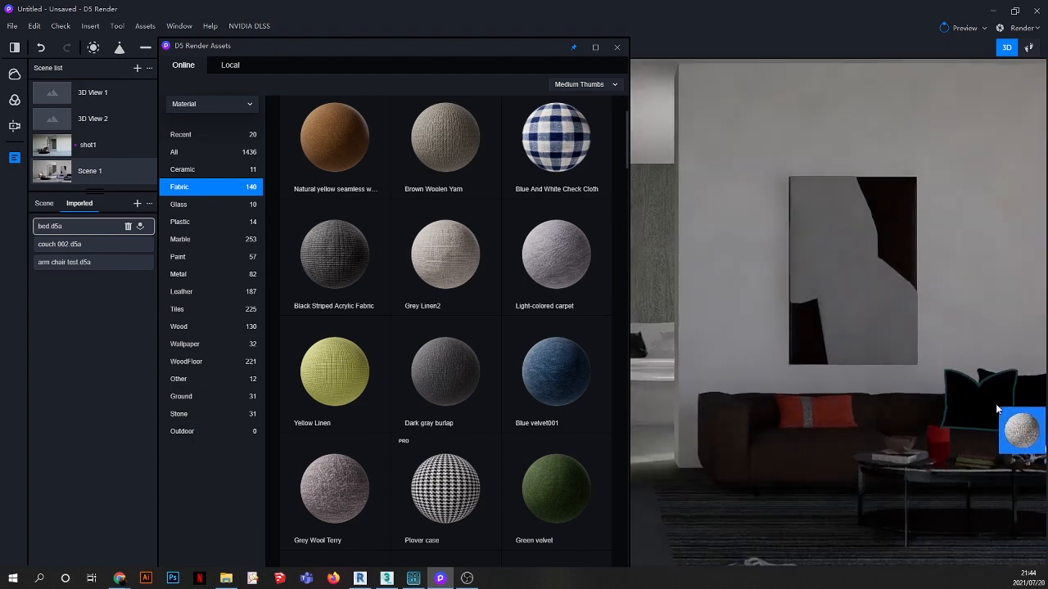
Step: Apply Yellow Linen to the rear black sofa cushion and Red Wool Terry to the small striped cushion
click(339, 372)
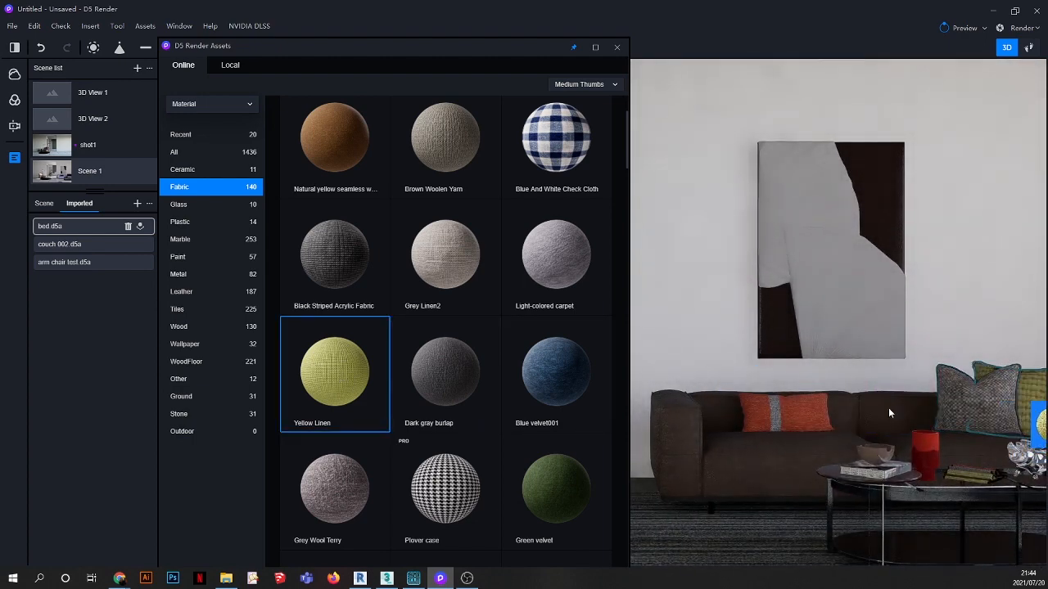
click(760, 424)
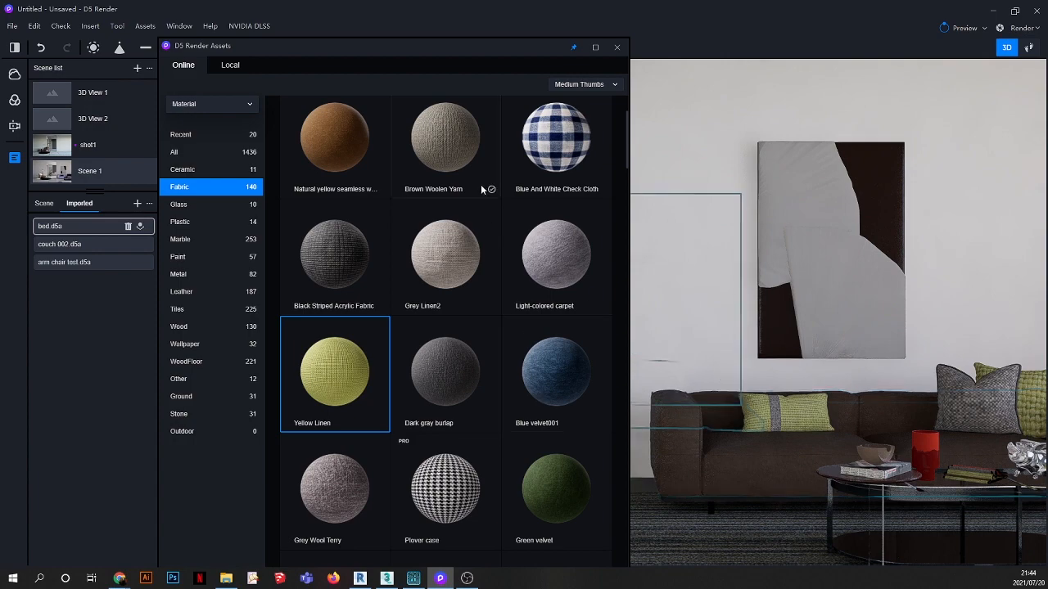
scroll(360, 240, up, 1)
click(332, 178)
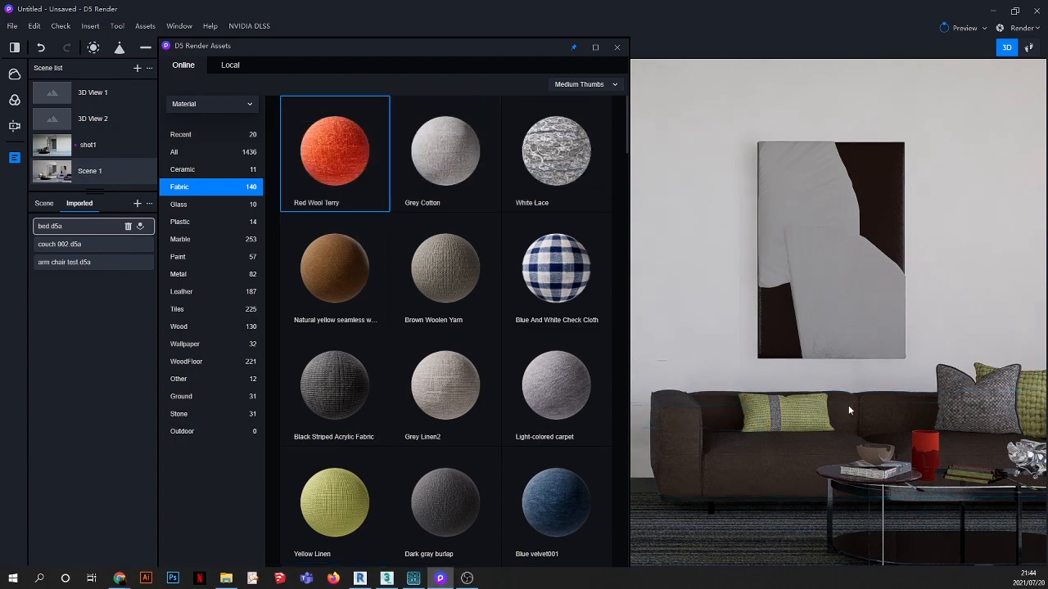
click(806, 412)
Step: Apply Blue And White Check Cloth to the throw blanket on the bed
drag(450, 47, 231, 100)
drag(330, 332, 668, 379)
right_drag(667, 380, 783, 585)
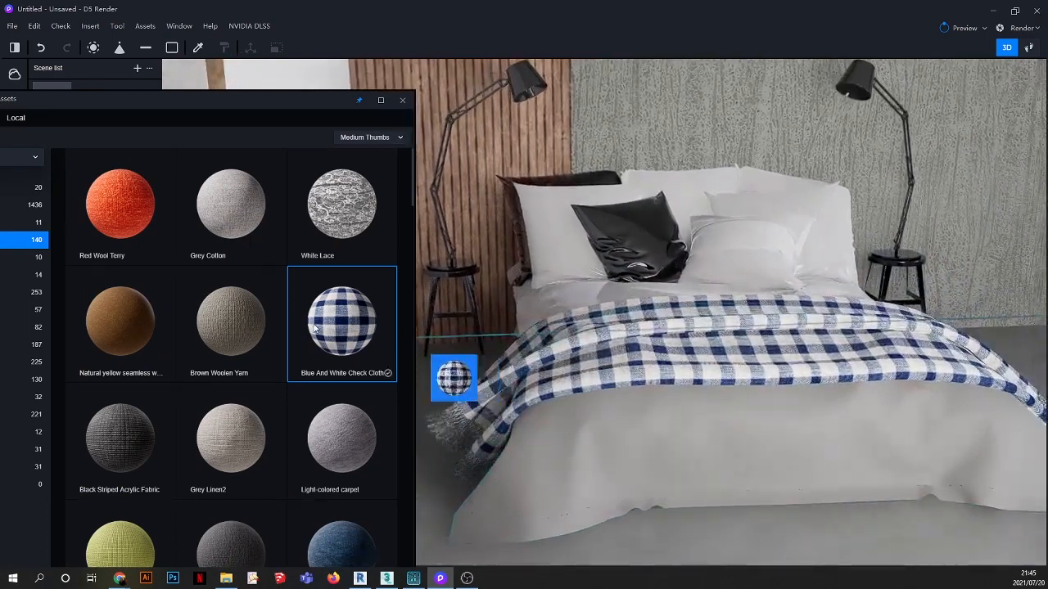
Step: Apply Grey Cotton to the bed cover below the throw and turn on its Triplanar mapping
click(245, 214)
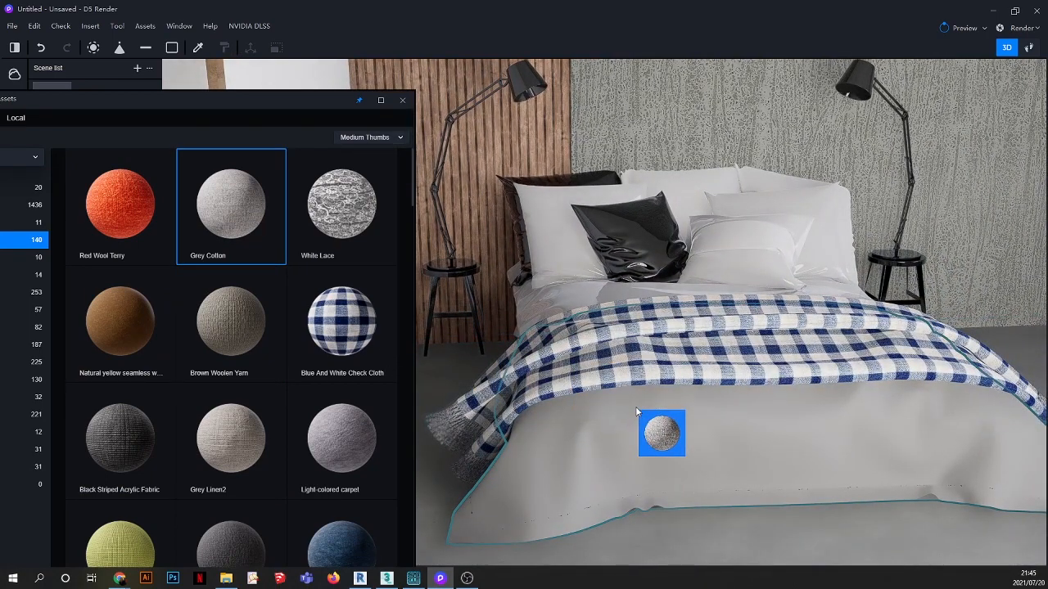
click(635, 406)
click(250, 47)
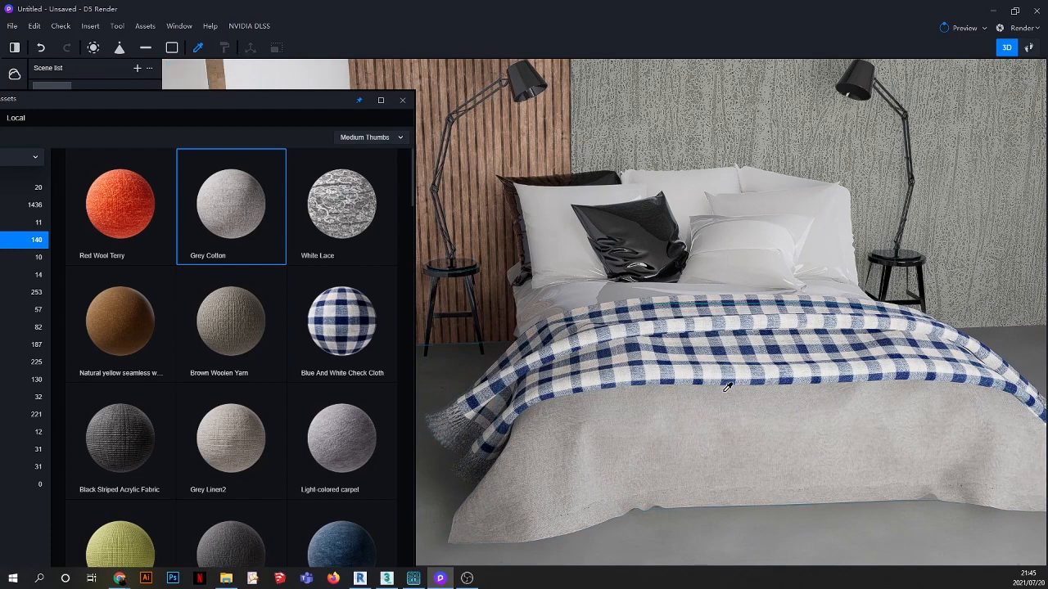
click(1019, 456)
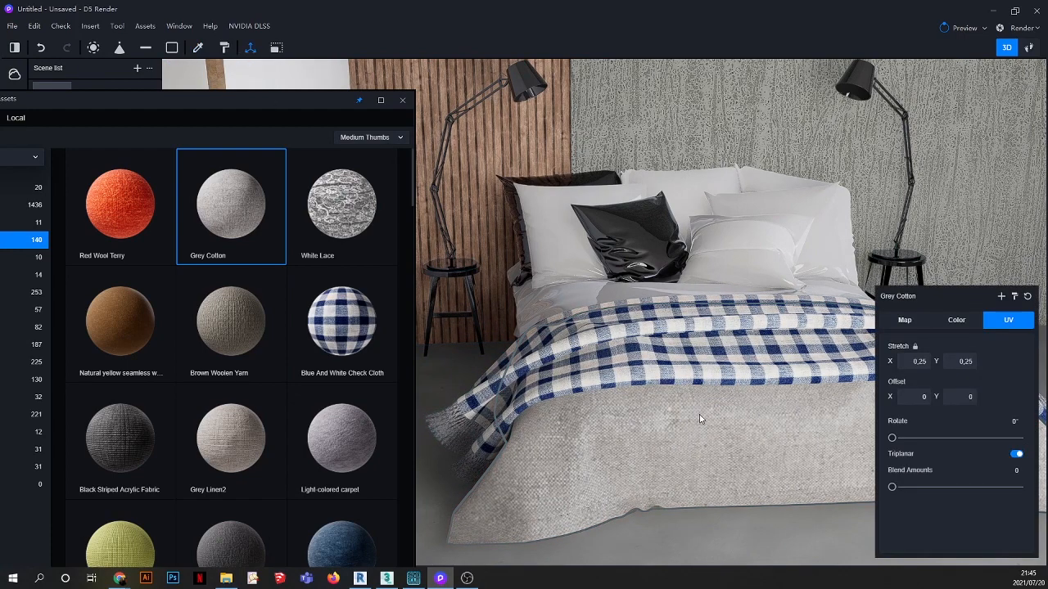
scroll(786, 507, up, 5)
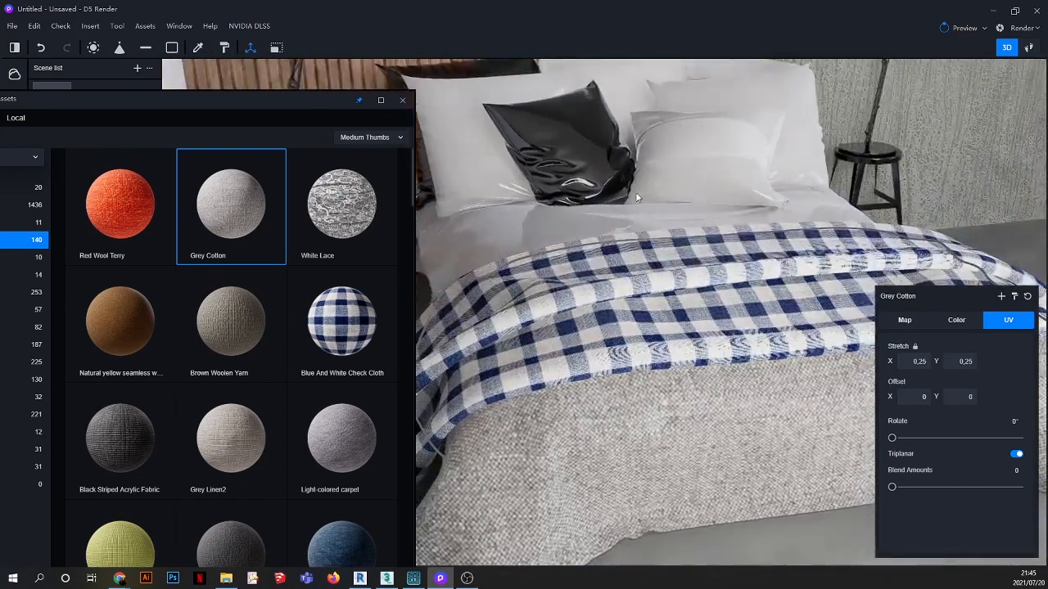
Step: Apply Red Wool Terry to the black bed pillow and the white front cushion's center band, with Brown Woolen Yarn on that cushion's remaining fabric
drag(120, 210, 559, 184)
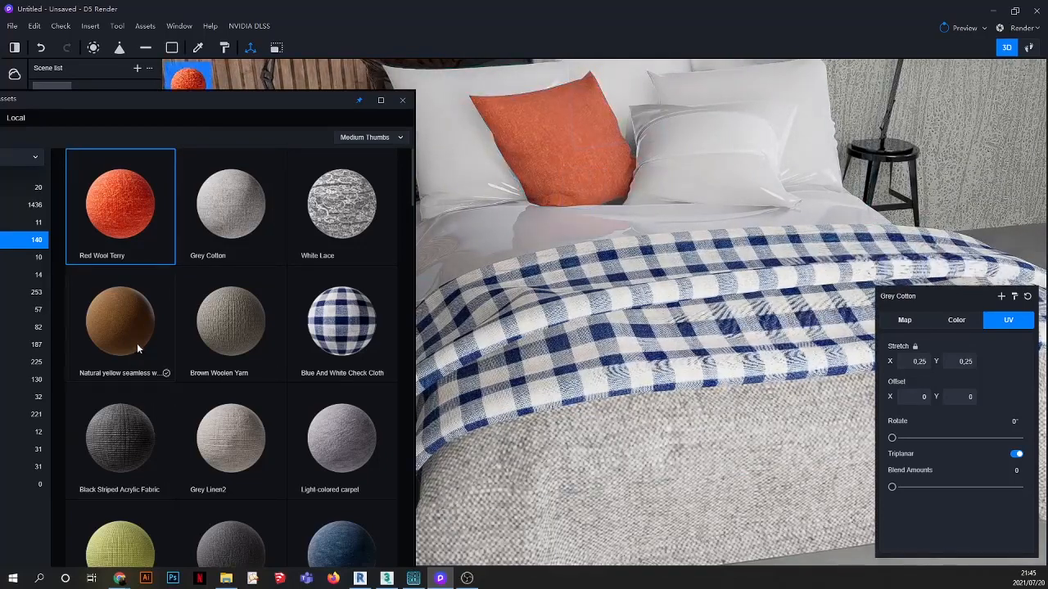
drag(242, 331, 715, 187)
drag(121, 205, 676, 157)
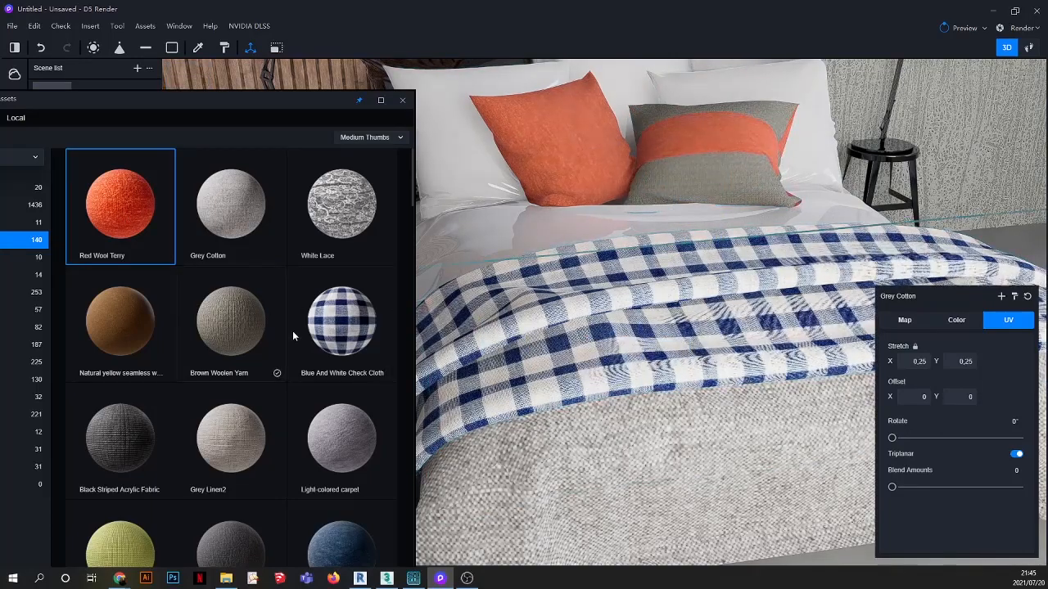
Step: Apply Blue And White Check Cloth to the bed sheet and its matching white pillows, and Yellow Linen to the rearmost white pillows
drag(342, 321, 592, 240)
drag(196, 101, 196, 34)
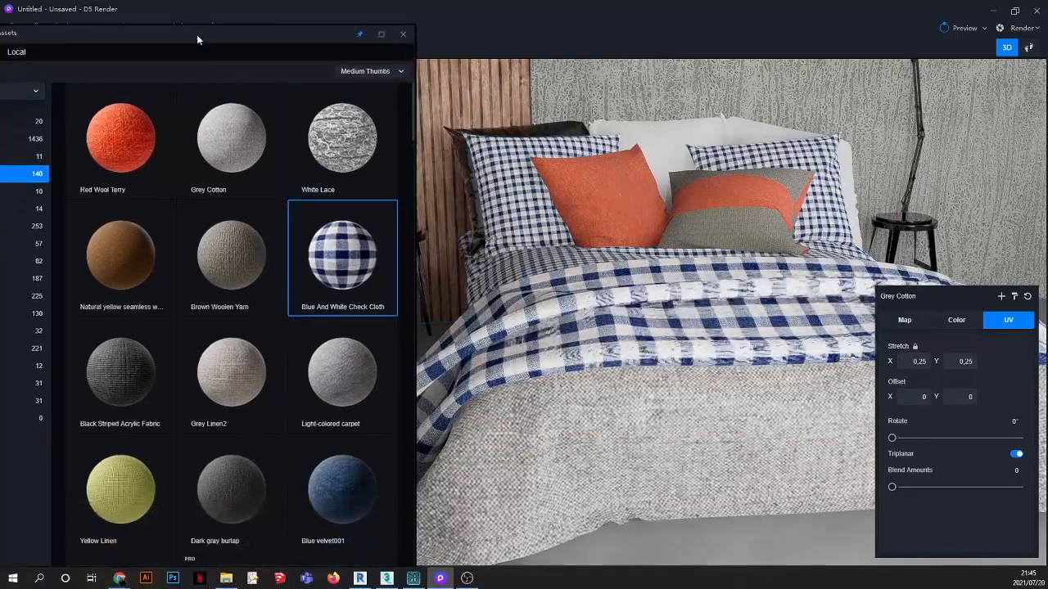
click(122, 484)
drag(123, 485, 663, 152)
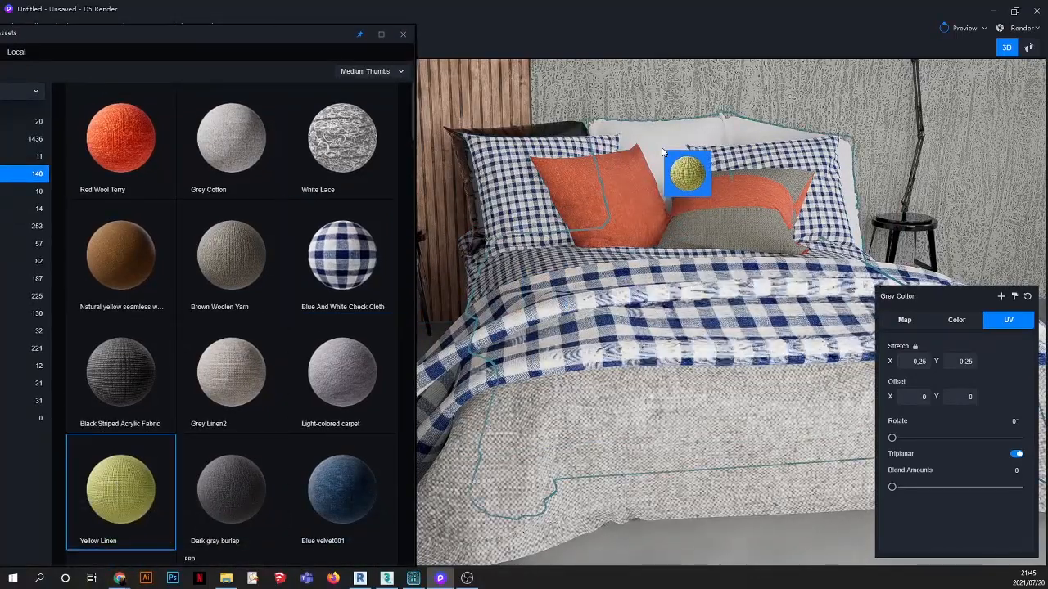
click(662, 152)
Step: Return to the Scene 1 view and move the asset library aside to examine the redecorated bed
drag(335, 36, 483, 295)
click(58, 174)
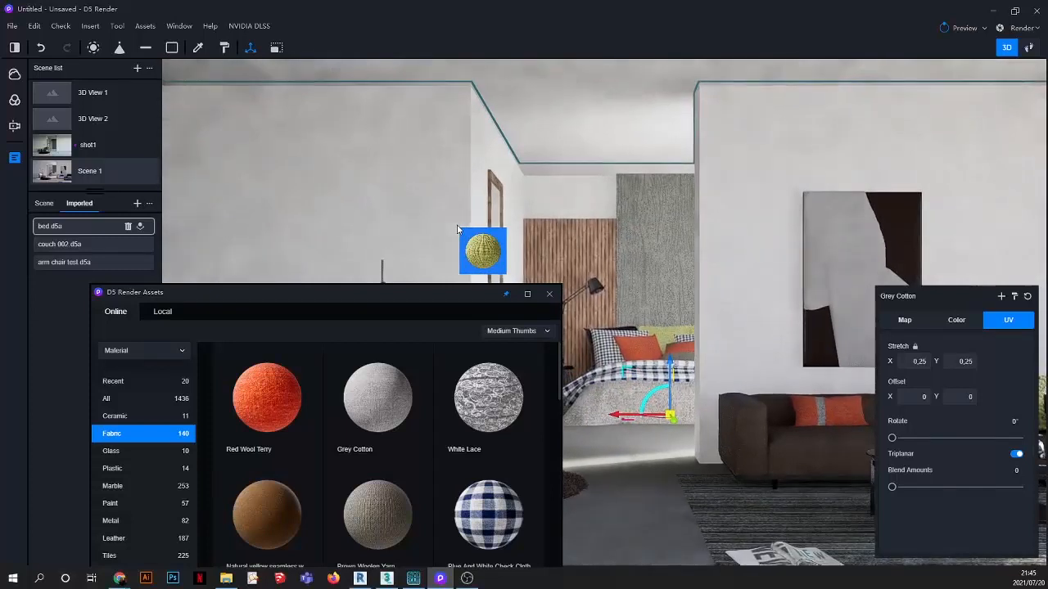
drag(471, 286, 351, 103)
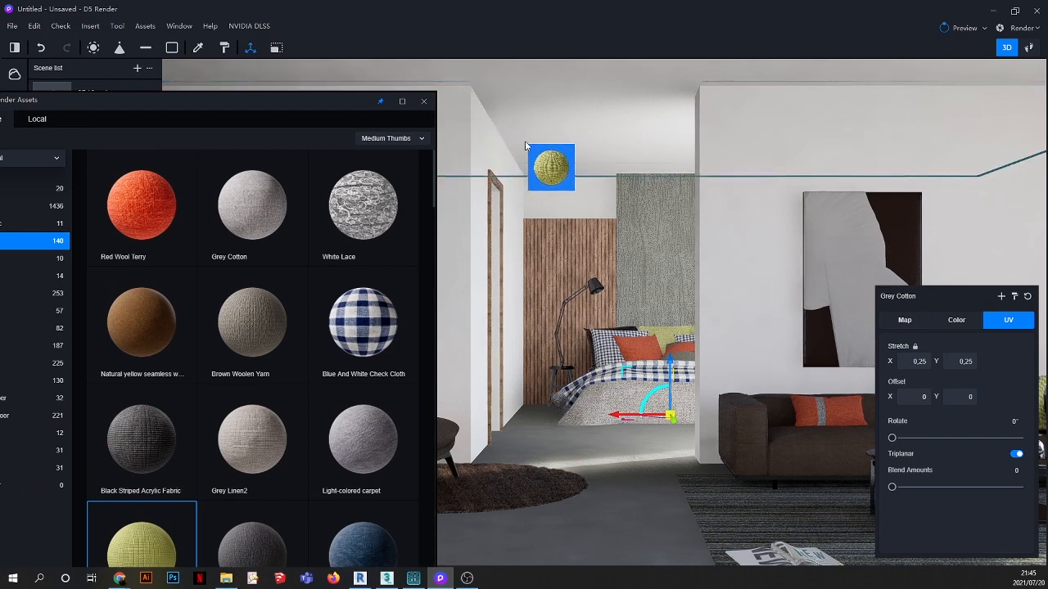
Step: Clear the selection and close the asset library to examine the full room in the Scene 1 view
drag(525, 146, 528, 148)
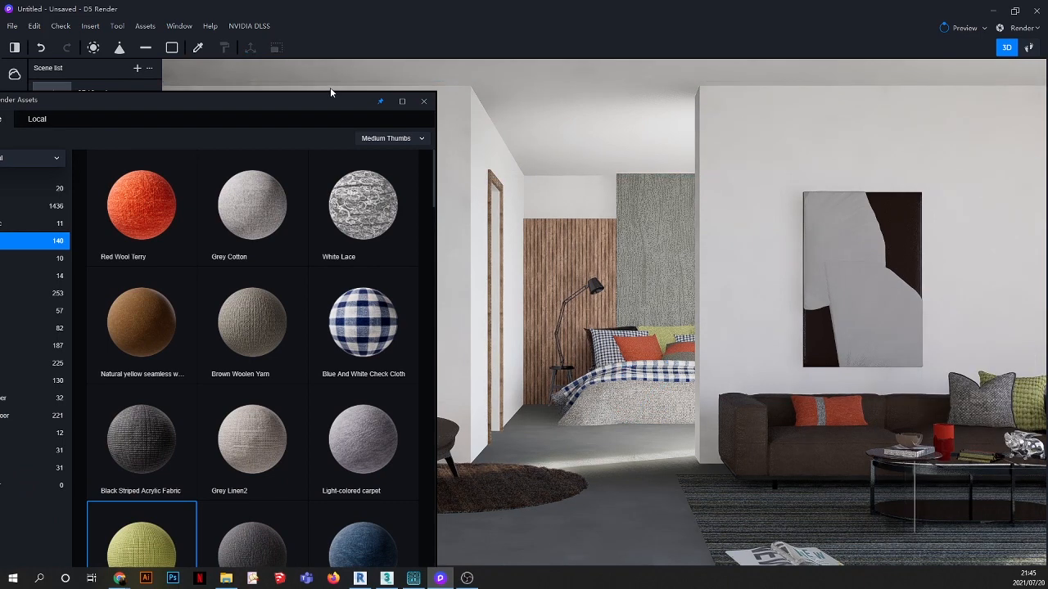
drag(331, 104, 136, 86)
drag(143, 86, 163, 85)
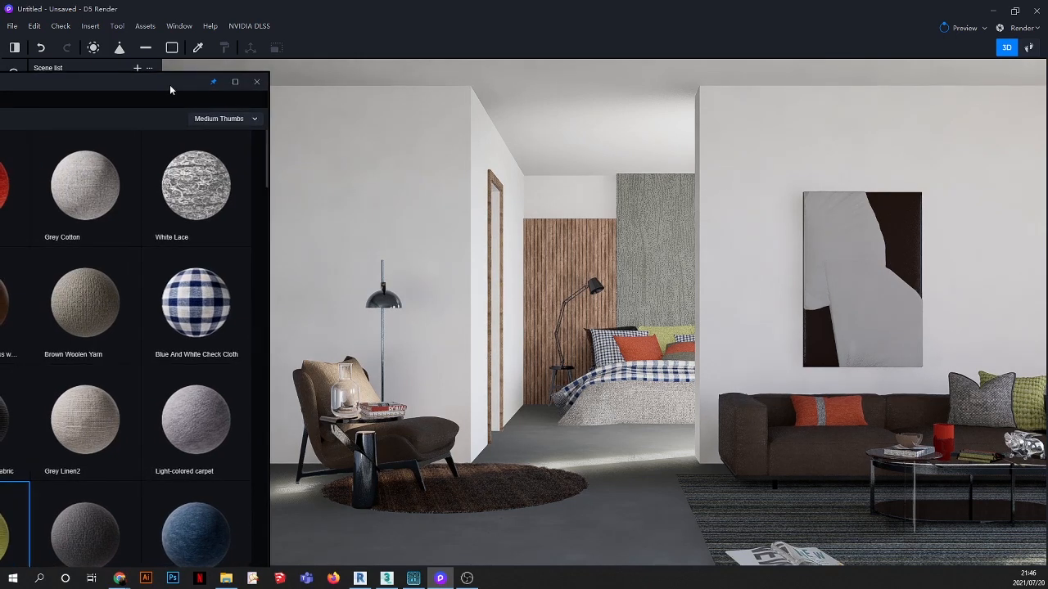
drag(168, 90, 277, 113)
click(362, 105)
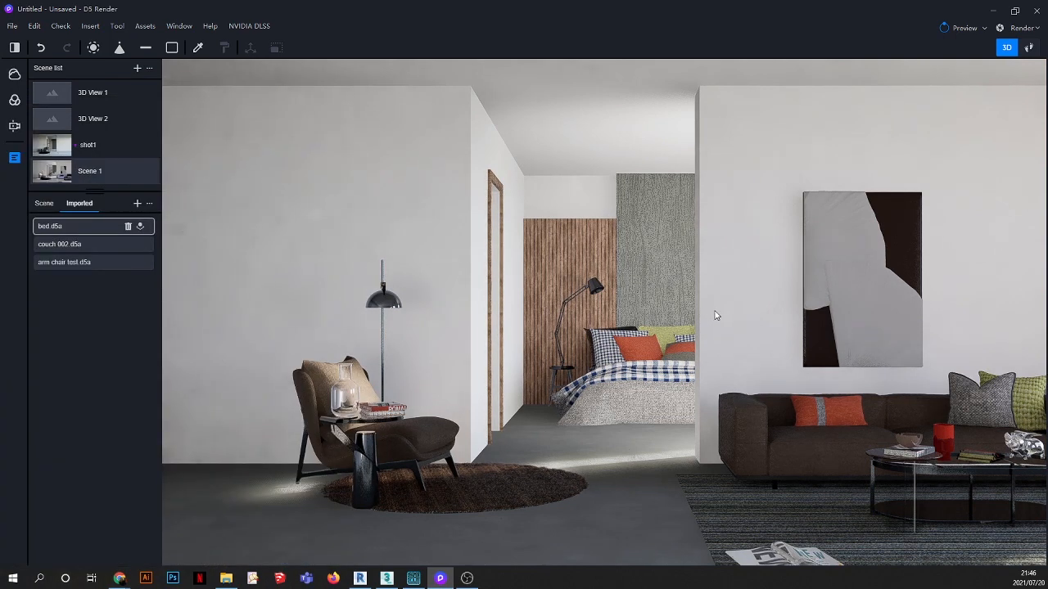
Step: Reopen the asset library, apply Black Striped Acrylic Fabric to the wall painting's large light shape and turn on its Triplanar mapping
click(145, 29)
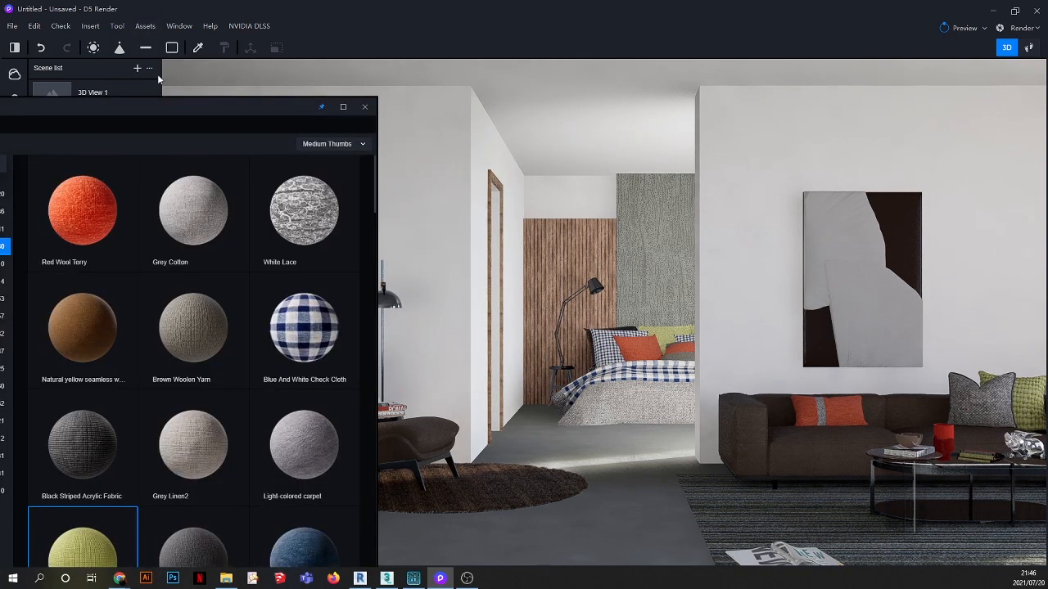
drag(210, 105, 290, 69)
mouse_move(169, 394)
mouse_down()
mouse_move(652, 330)
mouse_move(872, 279)
mouse_move(898, 325)
mouse_up()
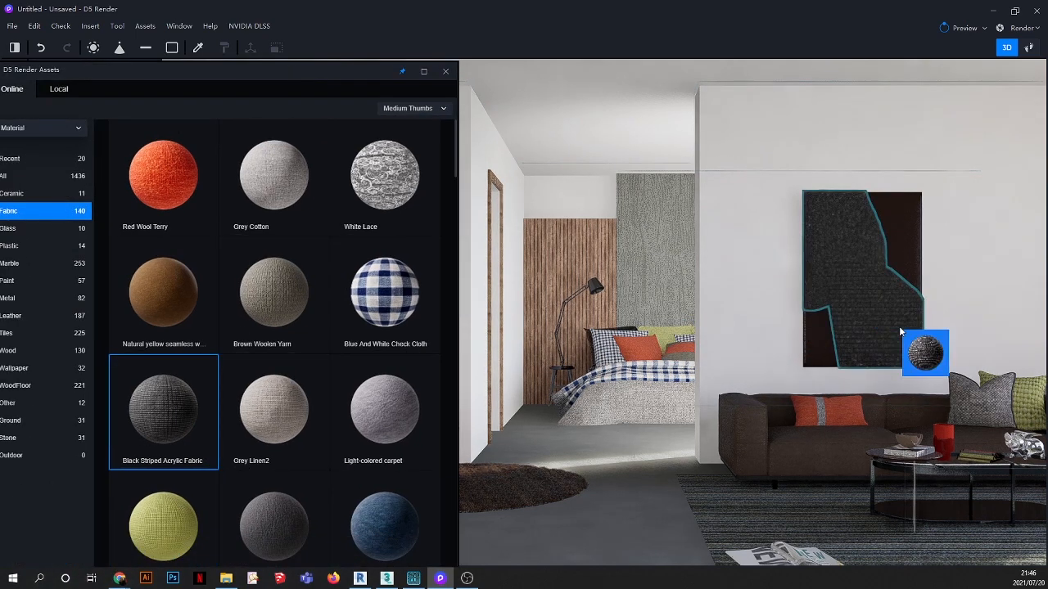
click(198, 48)
click(862, 254)
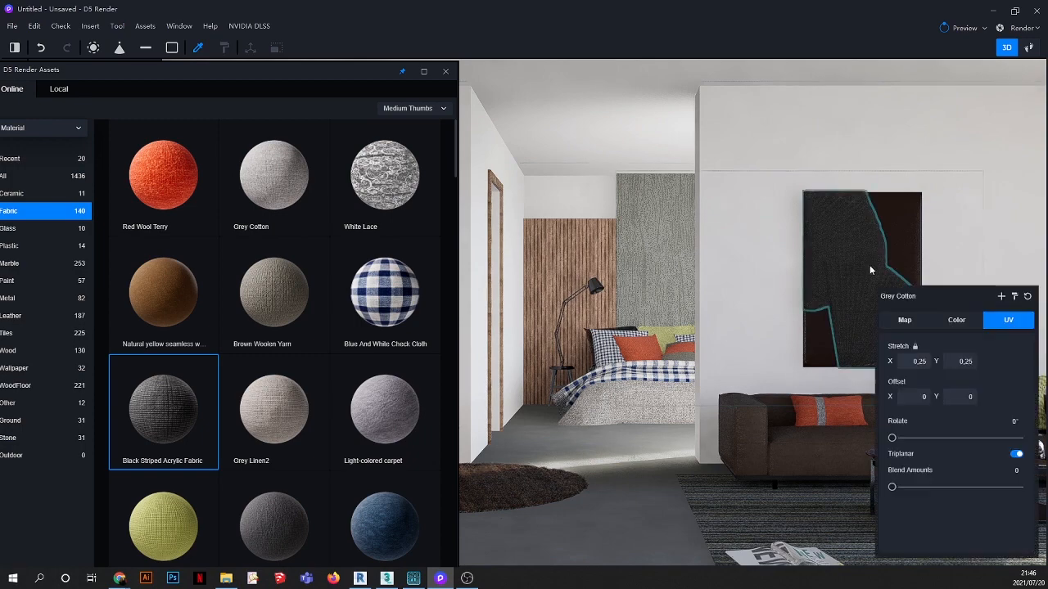
click(1017, 454)
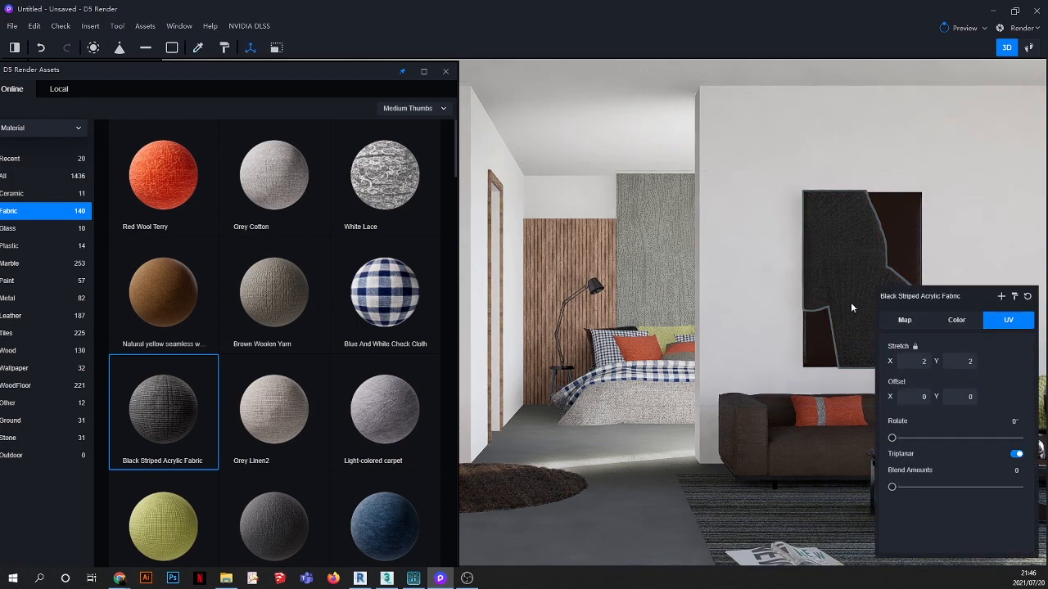
scroll(847, 257, up, 5)
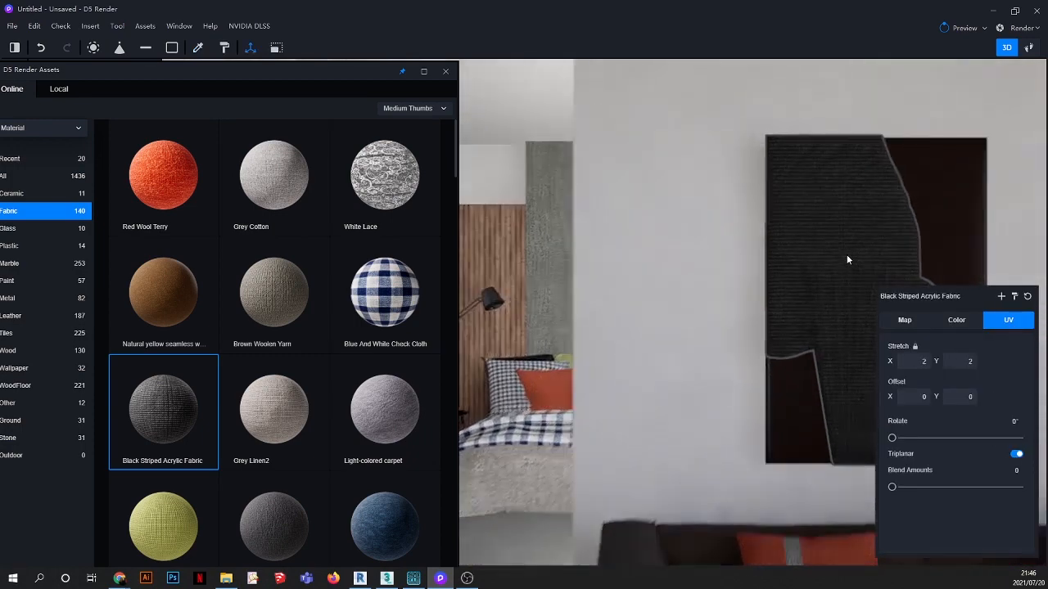
scroll(803, 326, up, 5)
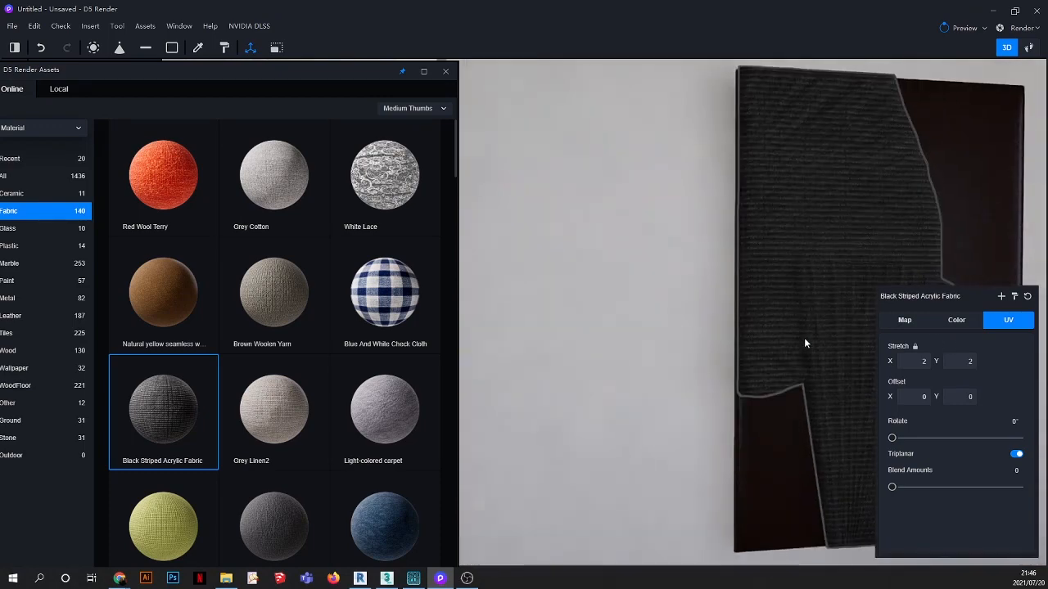
scroll(798, 275, down, 4)
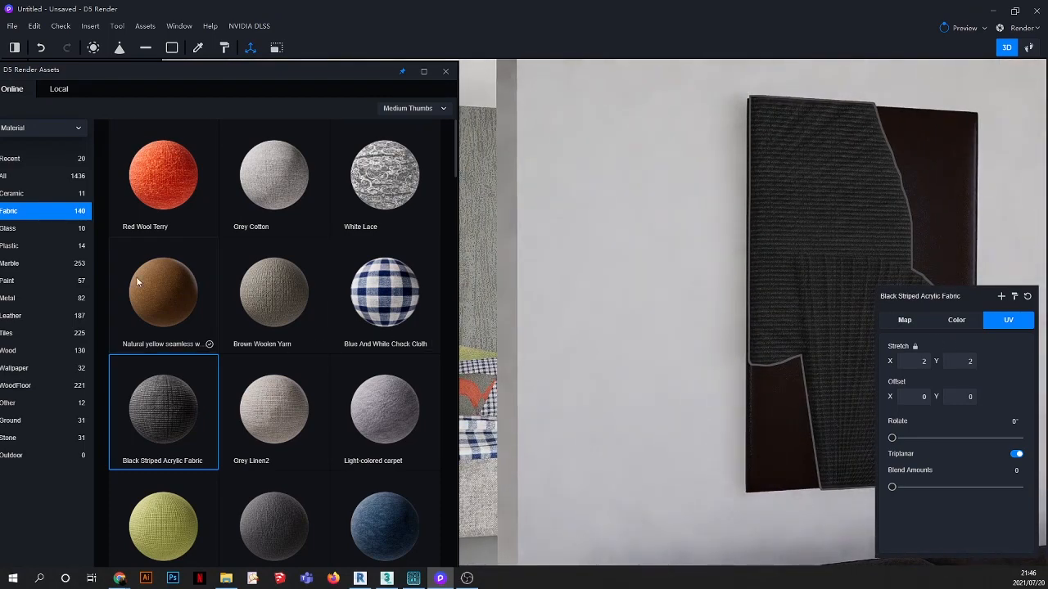
Step: Browse the leather and fabric materials, apply Grey Cotton to the painting's dark brown areas and turn on its Triplanar mapping
drag(180, 69, 327, 69)
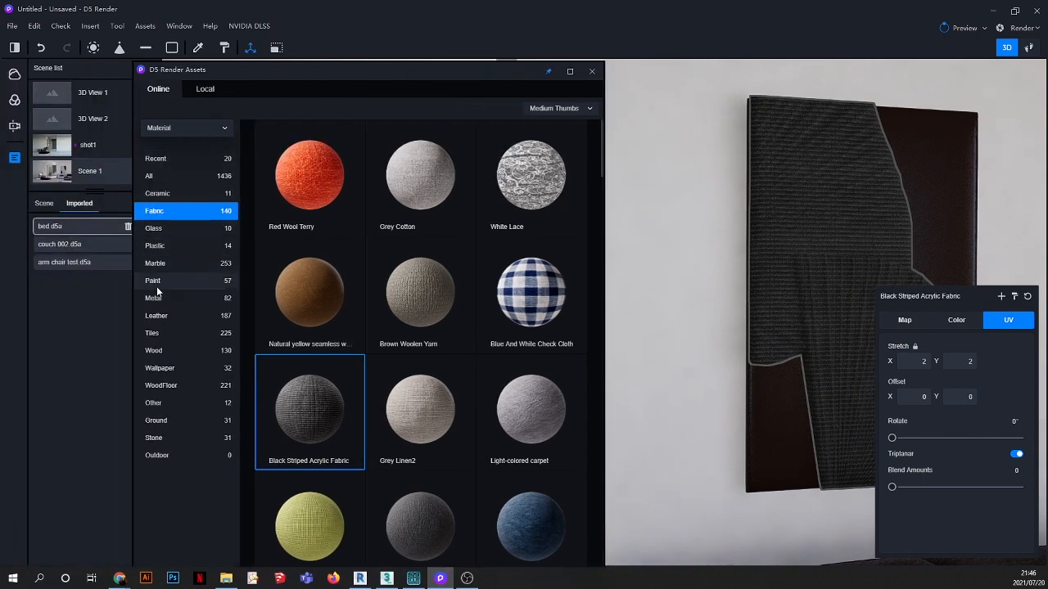
click(157, 317)
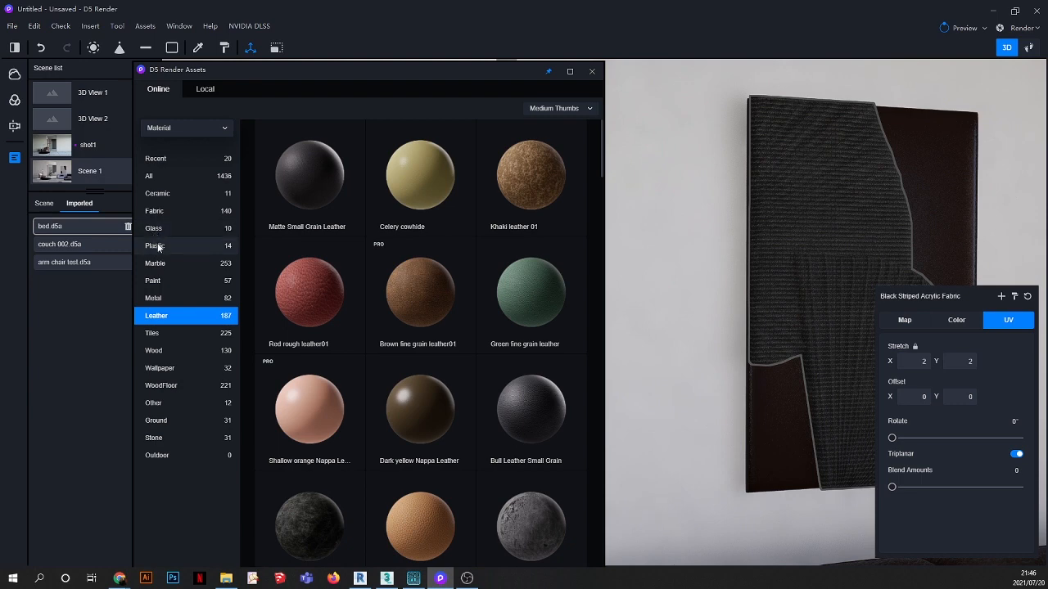
click(158, 211)
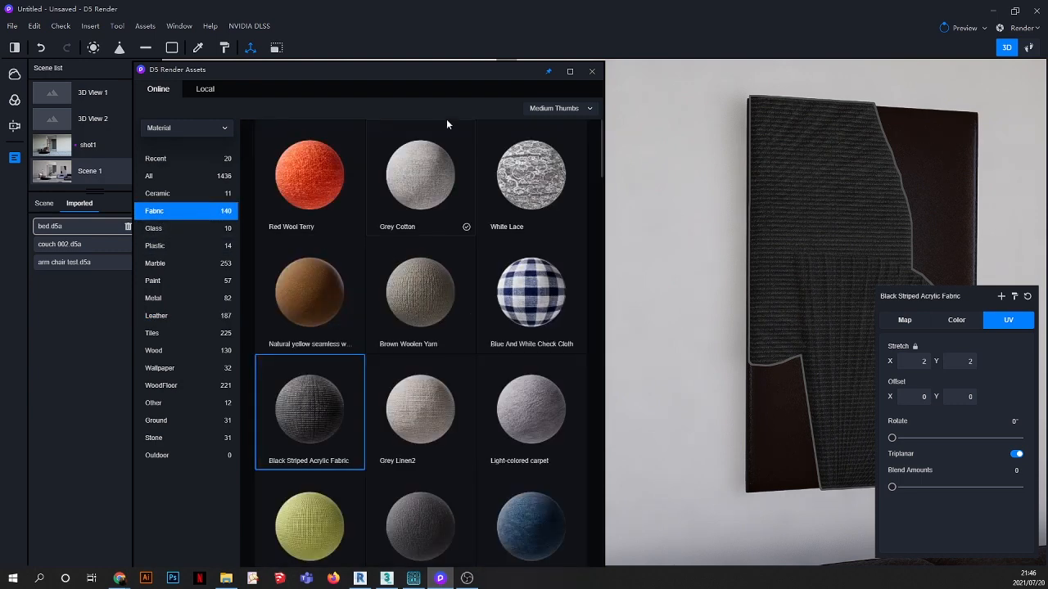
drag(472, 68, 322, 69)
drag(546, 233, 790, 396)
click(198, 48)
click(800, 428)
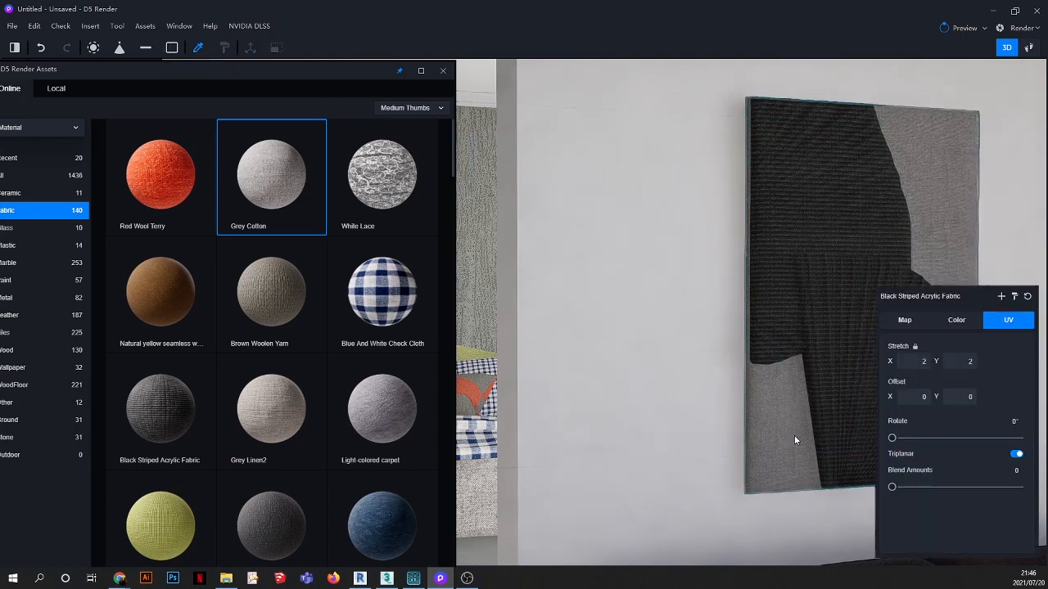
click(1020, 455)
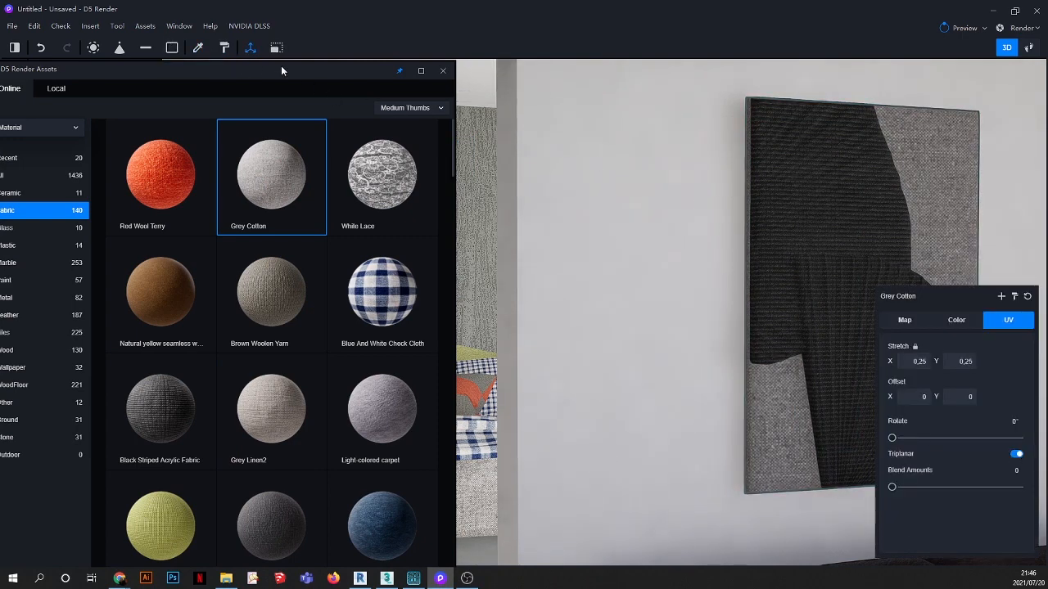
Step: Check the painting's striped fabric map and UV settings, and return to the Scene 1 view to examine the retextured painting
click(199, 48)
click(808, 209)
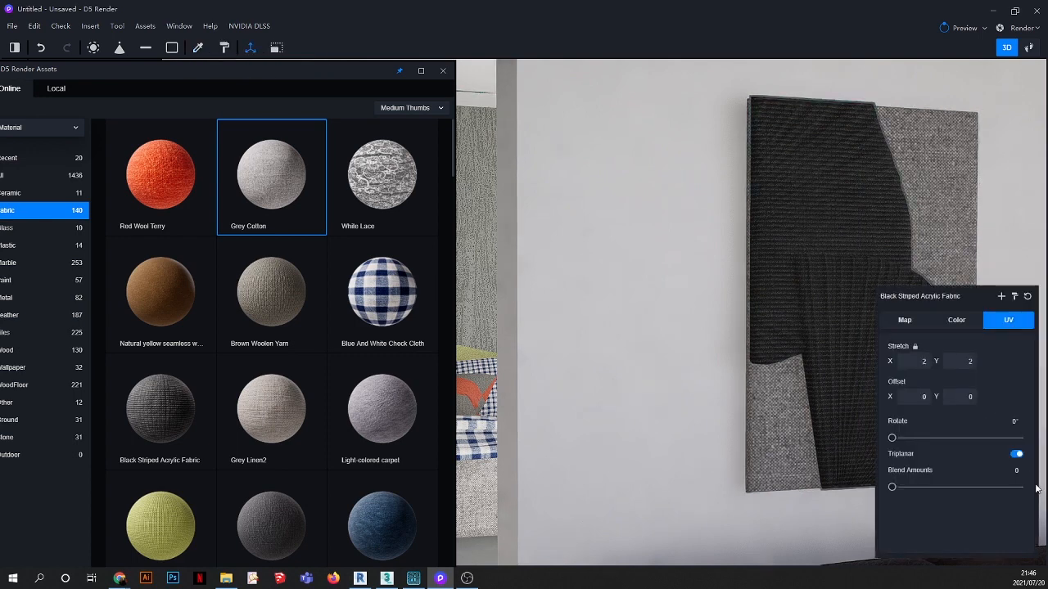
click(904, 322)
click(1008, 325)
drag(240, 71, 307, 327)
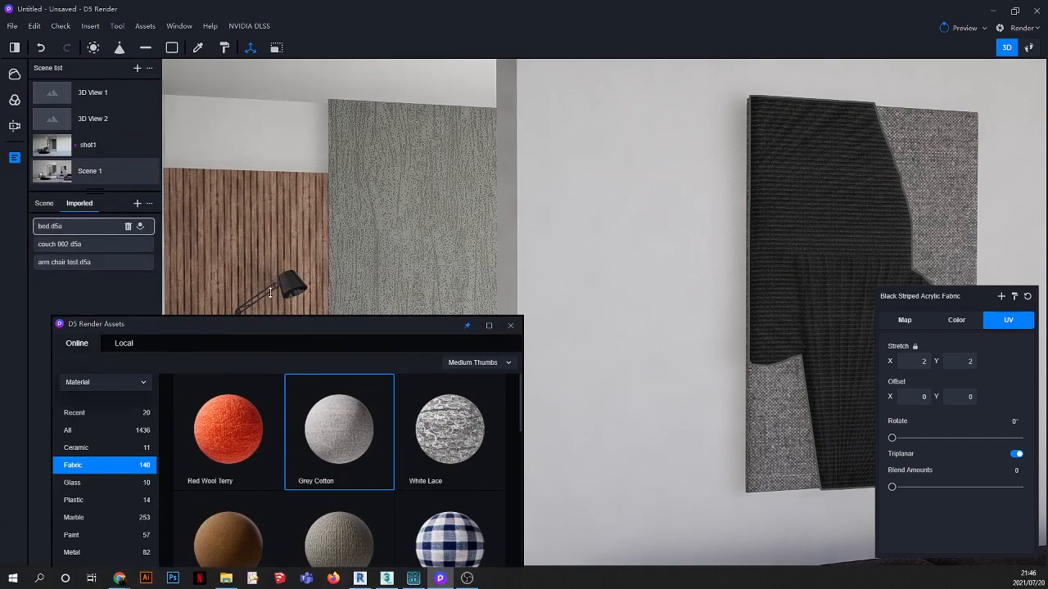
click(64, 172)
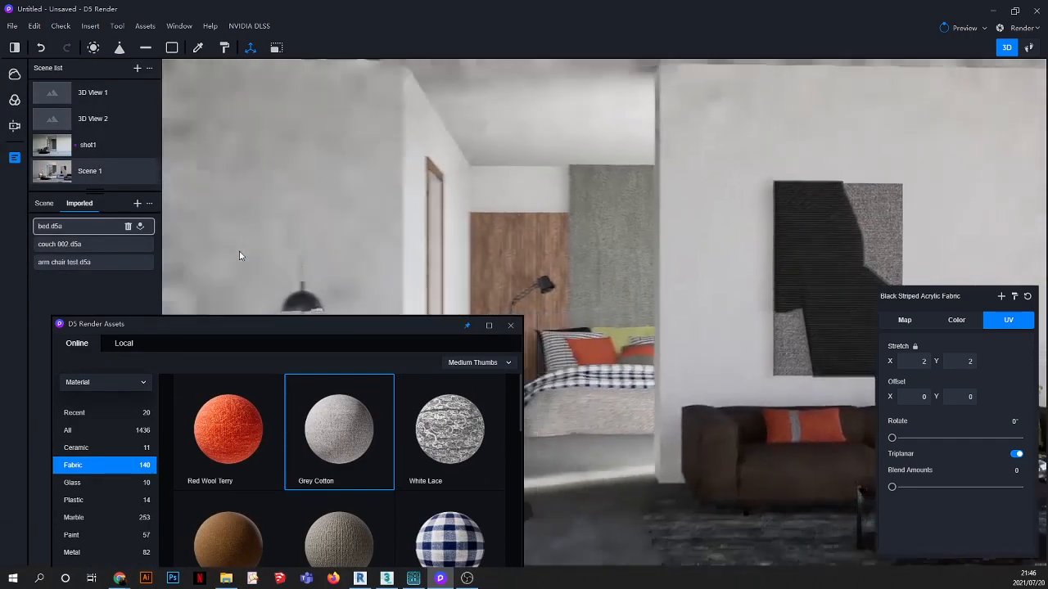
key(Escape)
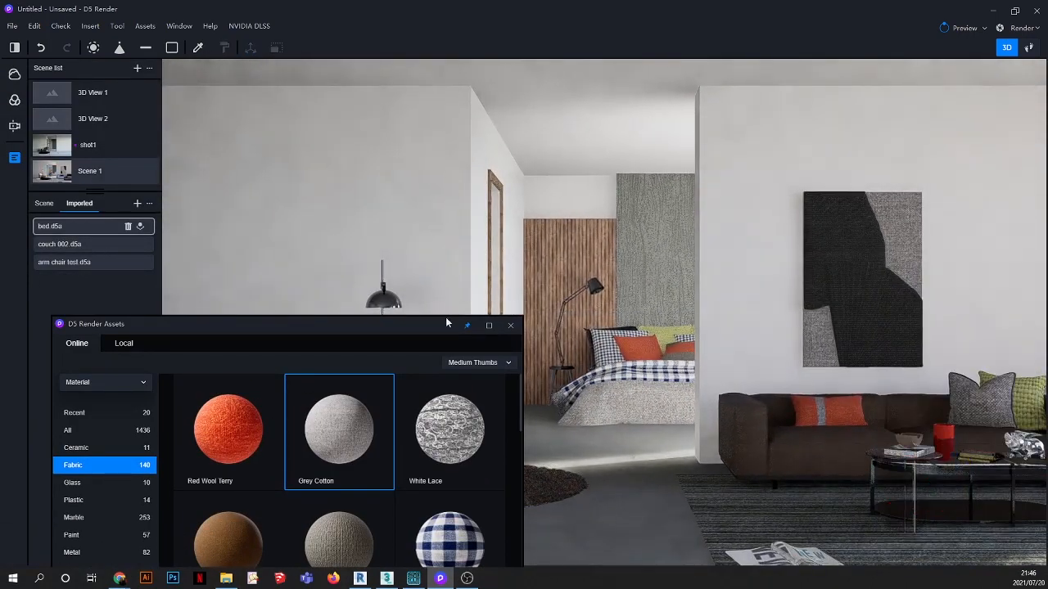
drag(386, 324, 567, 500)
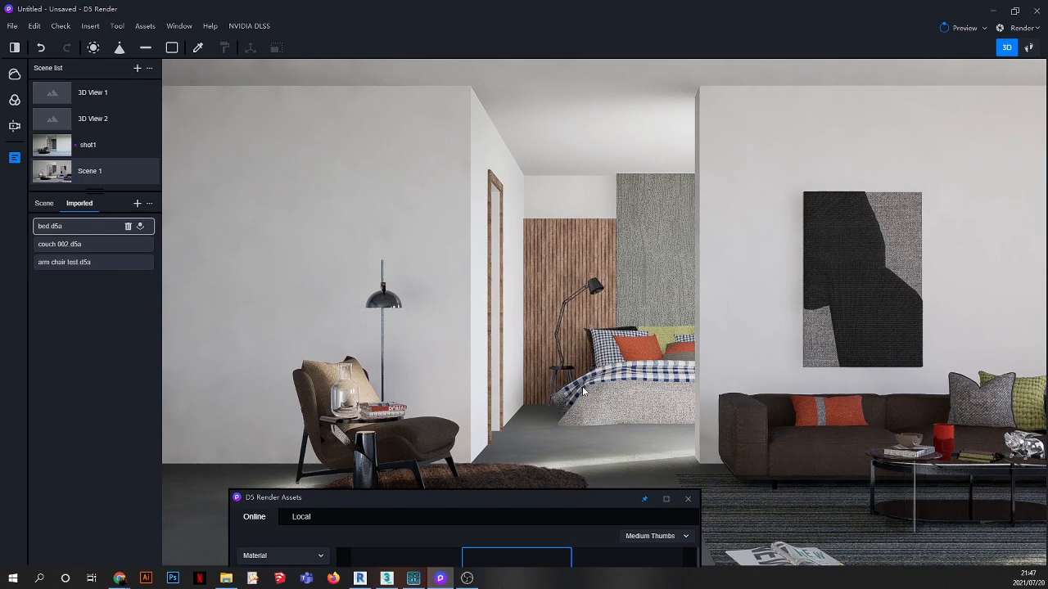
Step: Try Brown Woolen Yarn and the natural yellow seamless fabric on the rearmost bed pillows
drag(574, 510, 440, 161)
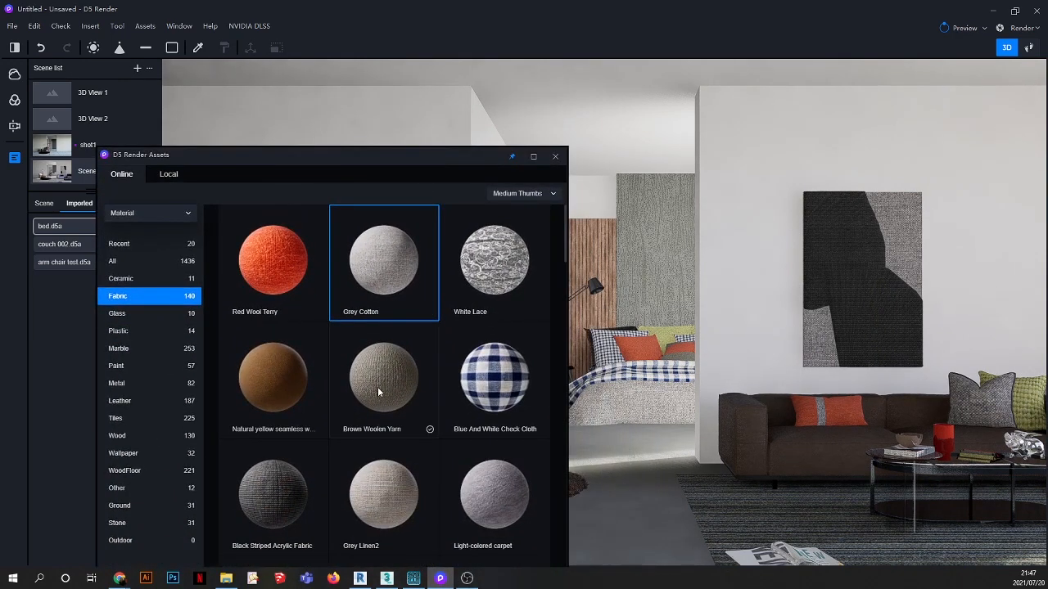
drag(381, 387, 637, 488)
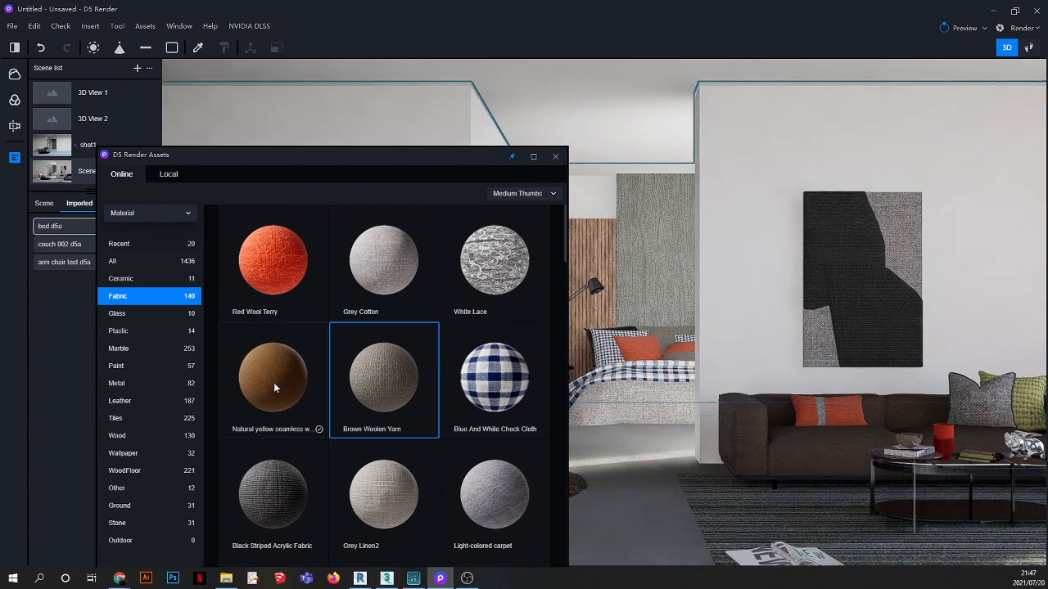
drag(273, 382, 842, 413)
Step: Apply Grey Linen2 to the sofa's red cushion and Black Striped Acrylic Fabric to its green cushion
drag(379, 501, 846, 414)
click(847, 419)
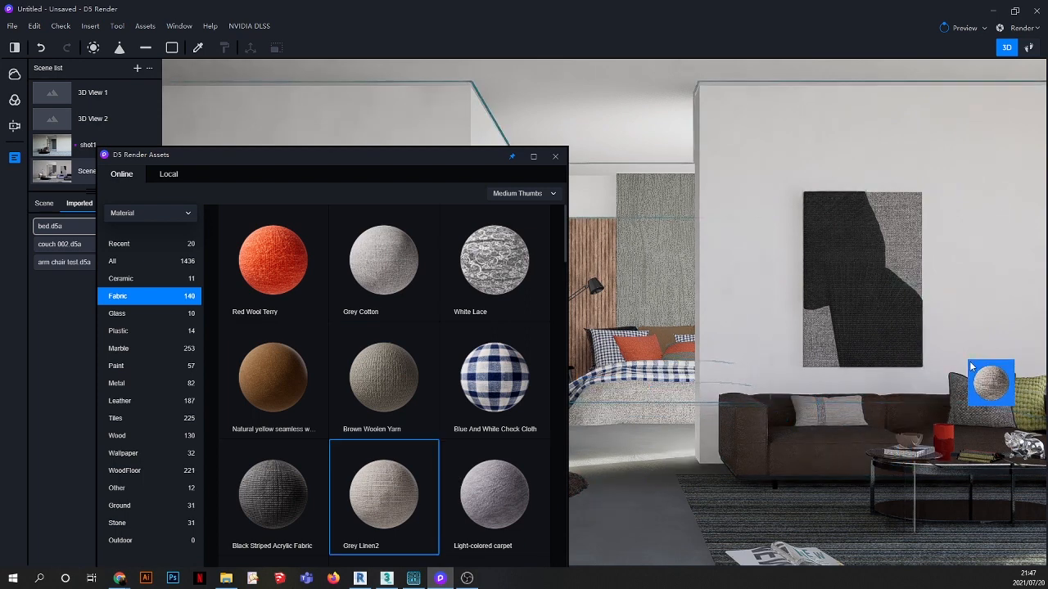
click(268, 508)
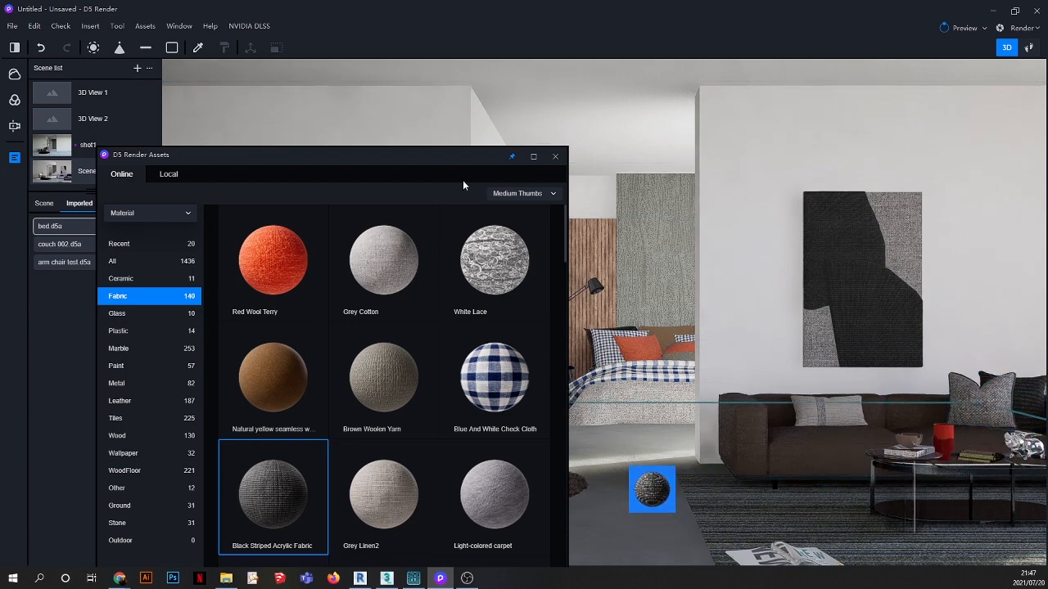
Step: Try Blue velvet001 on the rearmost bed pillows and take a closer look at the bed
drag(453, 159, 373, 34)
click(442, 477)
mouse_move(442, 478)
mouse_down()
mouse_move(628, 413)
mouse_move(690, 368)
mouse_move(612, 457)
mouse_move(637, 339)
mouse_move(657, 348)
mouse_move(503, 476)
mouse_move(459, 483)
mouse_up()
scroll(658, 348, up, 2)
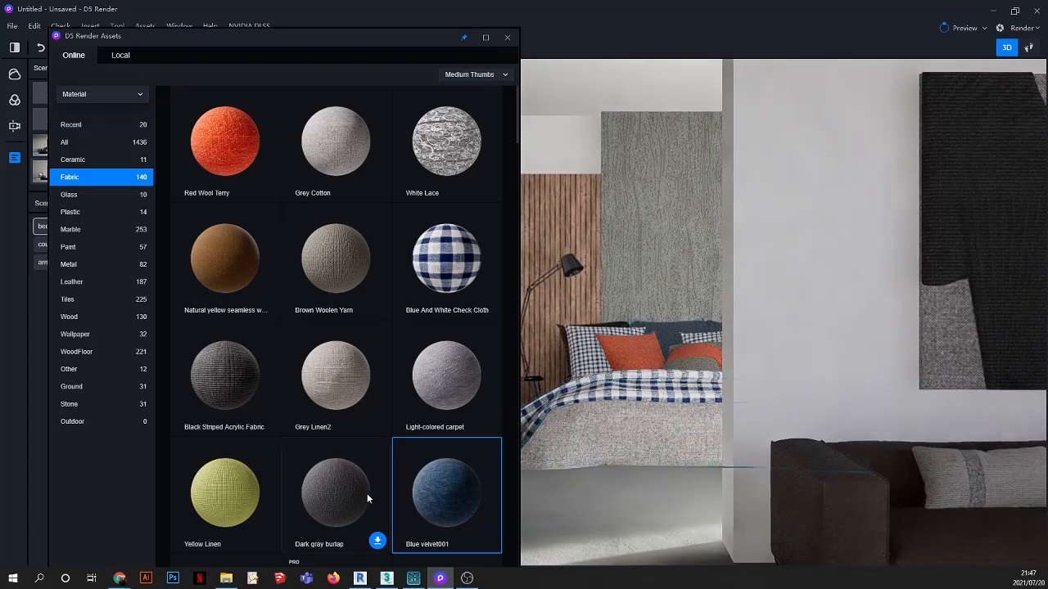
Step: Apply the grey fabric listed below Yellow Linen to the rearmost bed pillows and move the library clear of the bed
drag(380, 35, 380, 8)
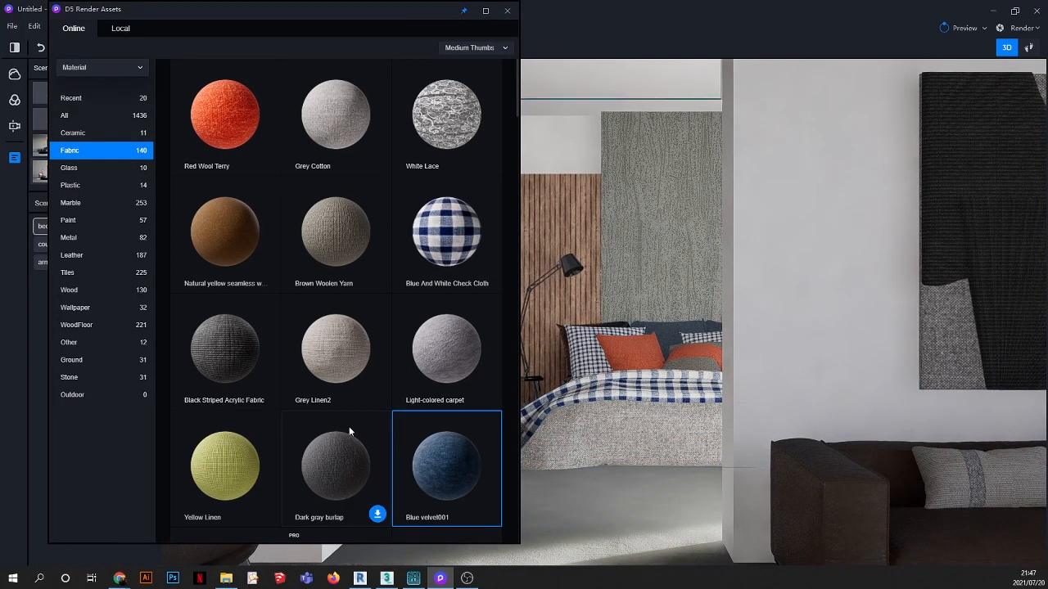
scroll(368, 434, down, 2)
drag(229, 460, 623, 393)
drag(406, 16, 293, 393)
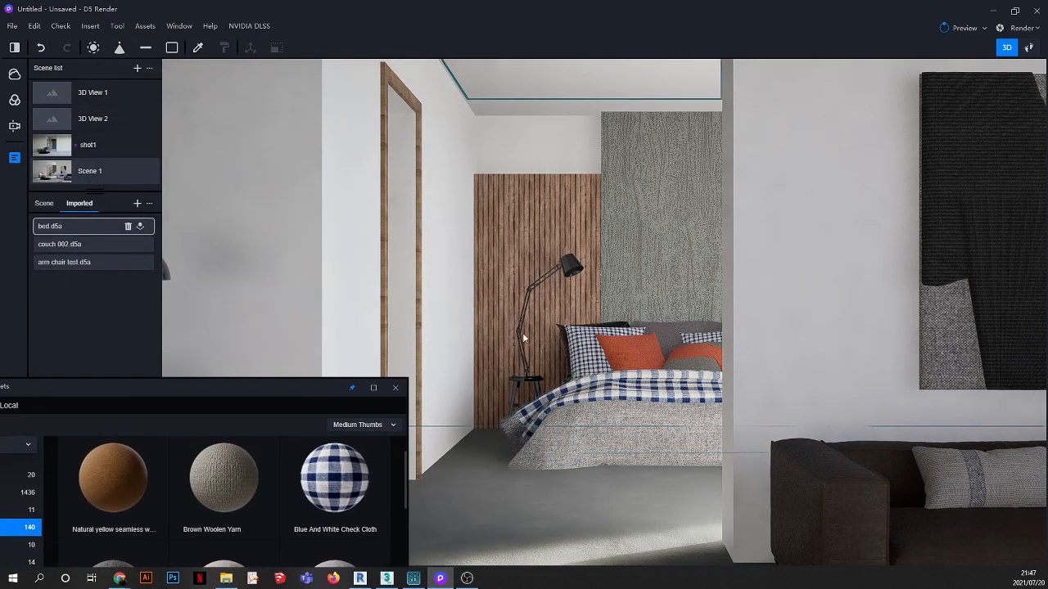
scroll(630, 303, down, 3)
Step: Sample the scratched wall paint on the panel behind the bed and set its color Value to 14
mouse_move(630, 304)
mouse_down()
mouse_move(162, 63)
mouse_move(221, 236)
mouse_move(728, 326)
mouse_move(177, 149)
mouse_move(199, 51)
mouse_move(620, 220)
mouse_up()
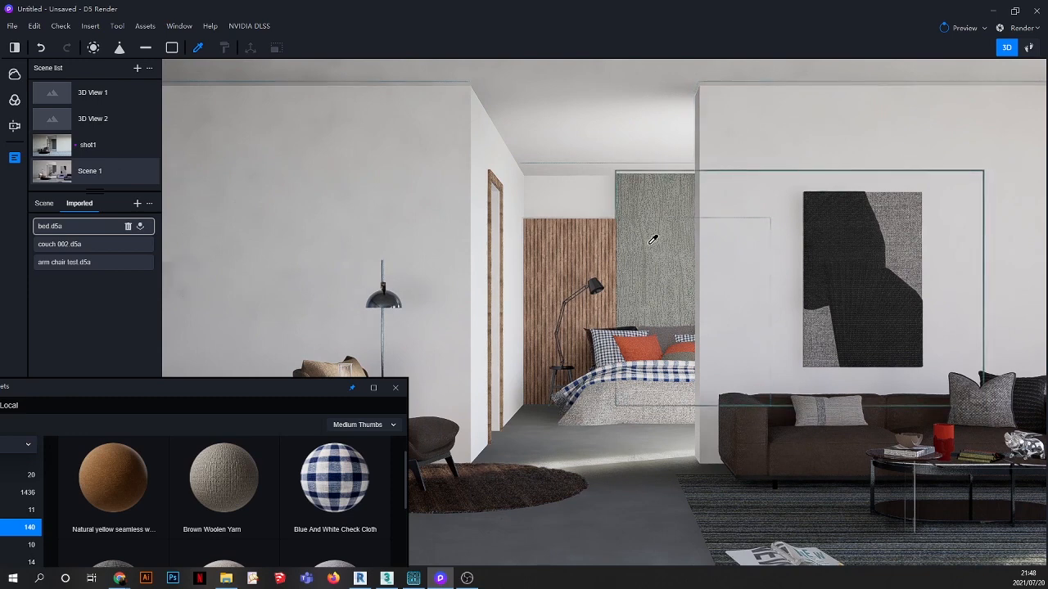
click(957, 321)
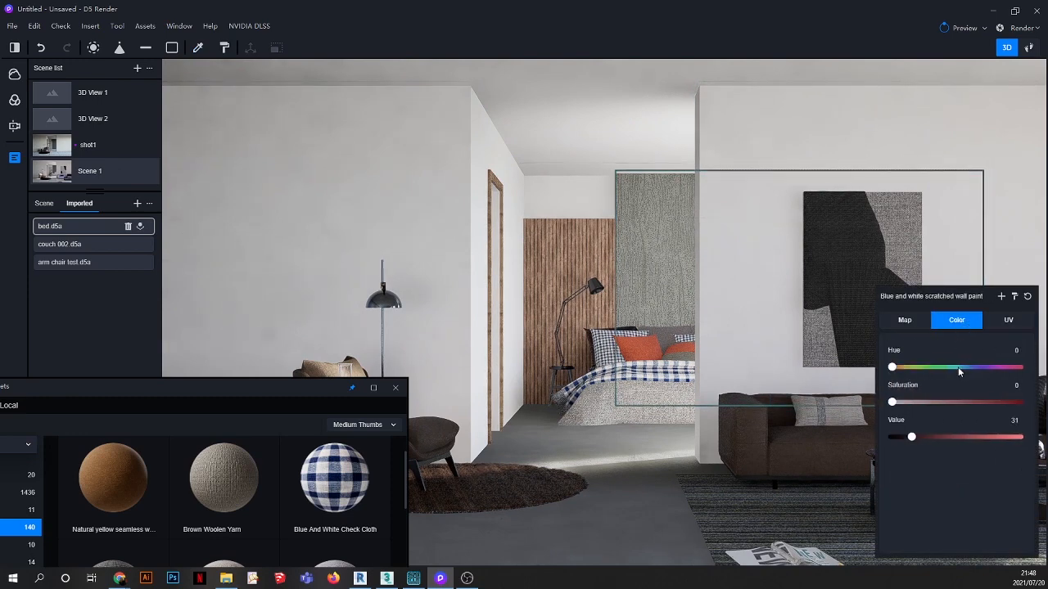
drag(909, 438, 901, 437)
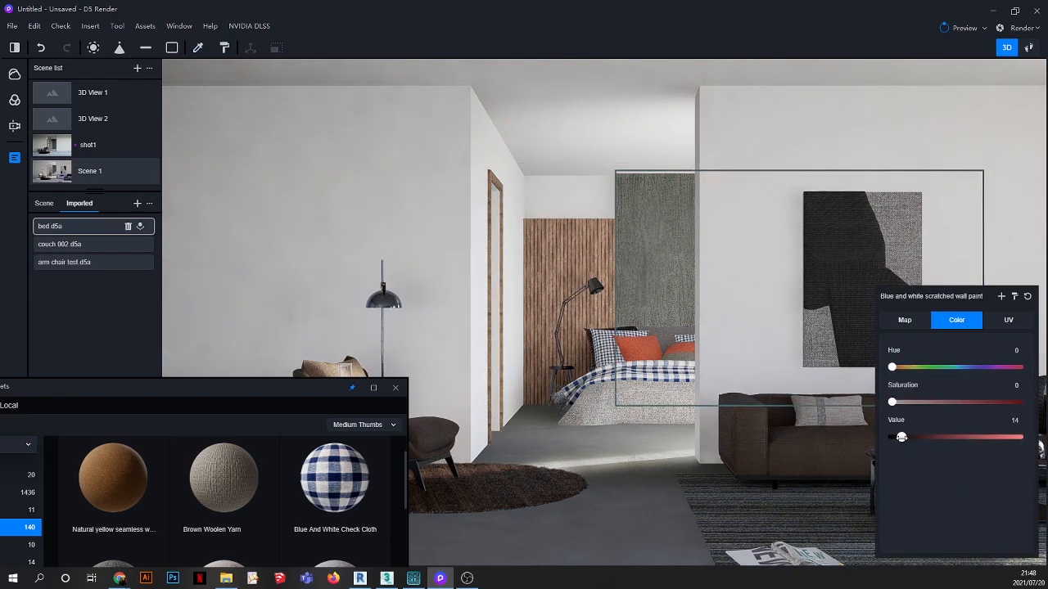
Step: Check the concrete floor's color settings and examine the room before bringing the fabric library back into view
click(616, 497)
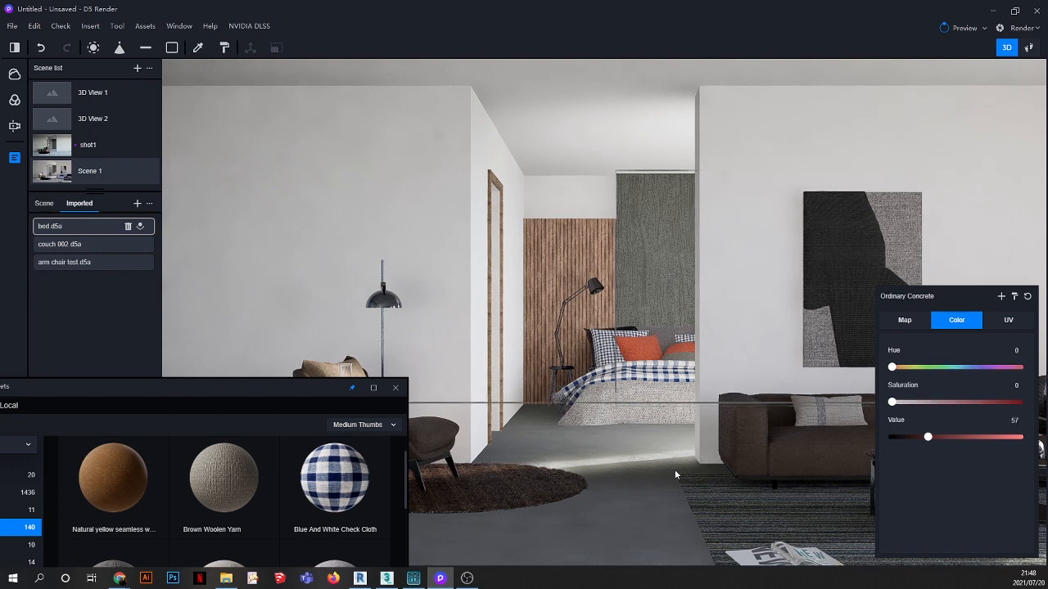
click(199, 48)
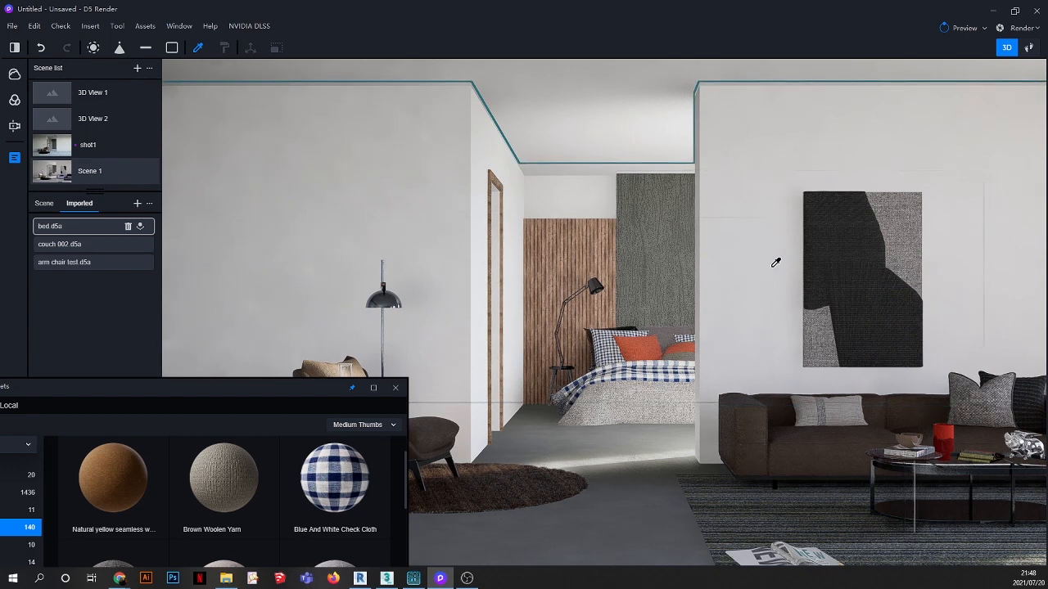
drag(285, 387, 164, 262)
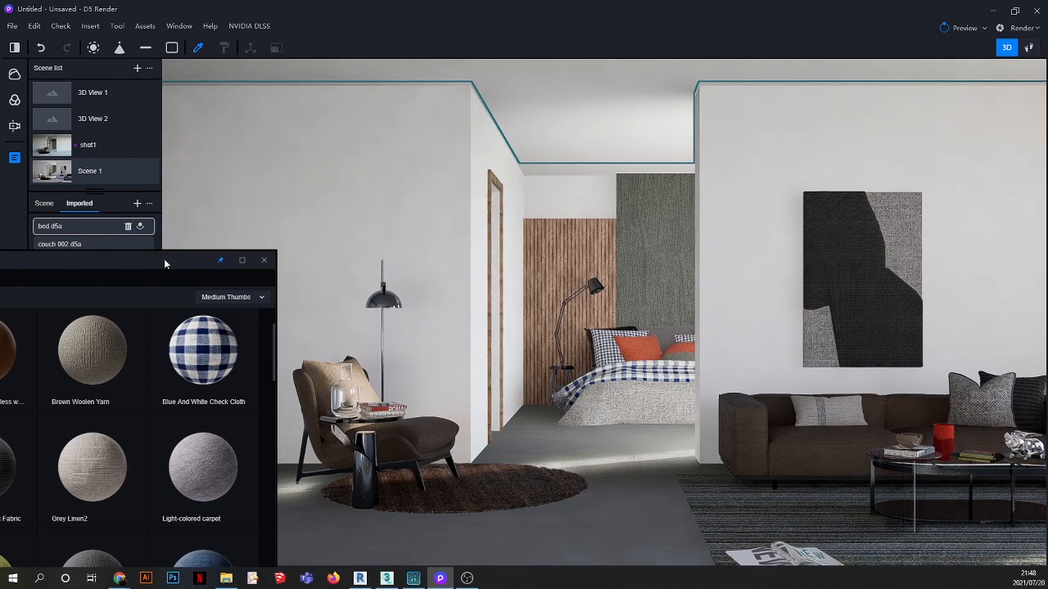
drag(234, 257, 447, 145)
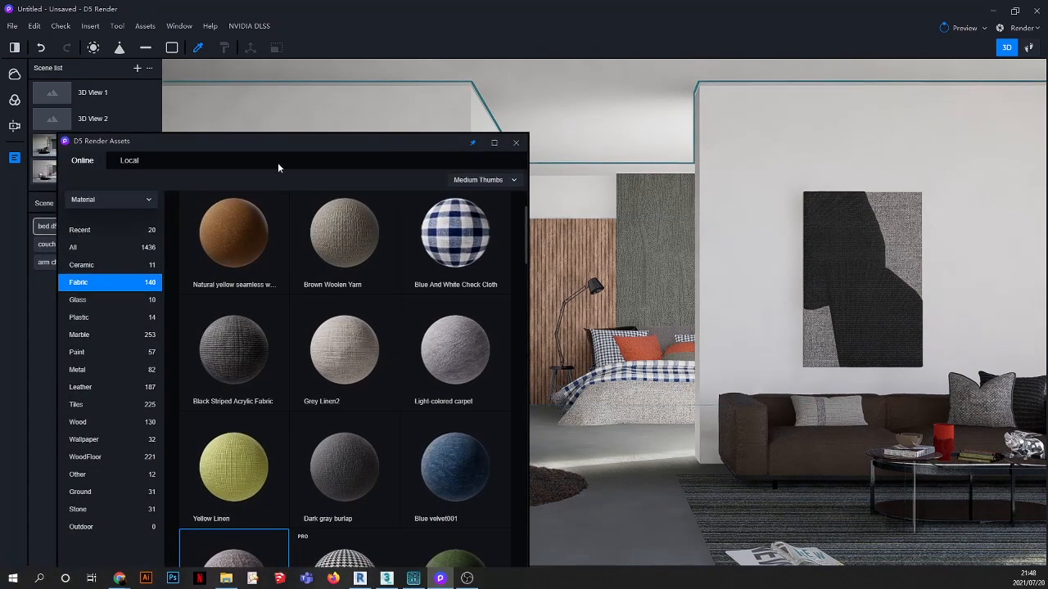